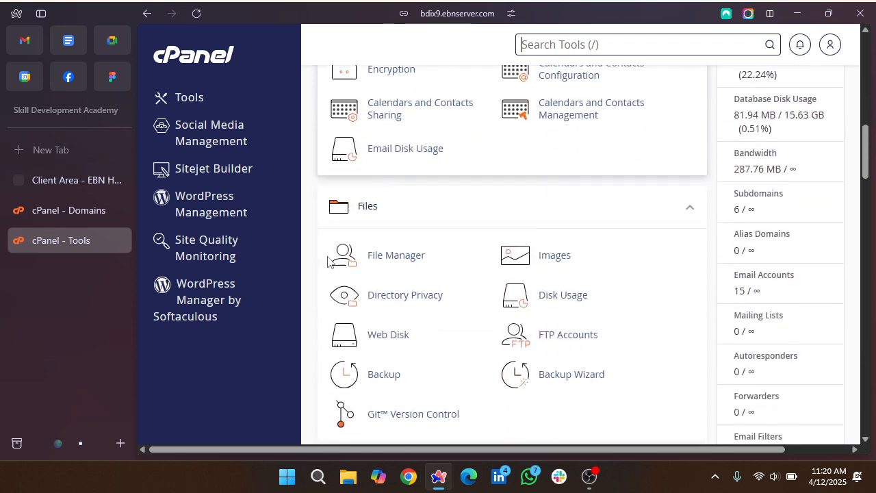
scroll(327, 261, "down", 4)
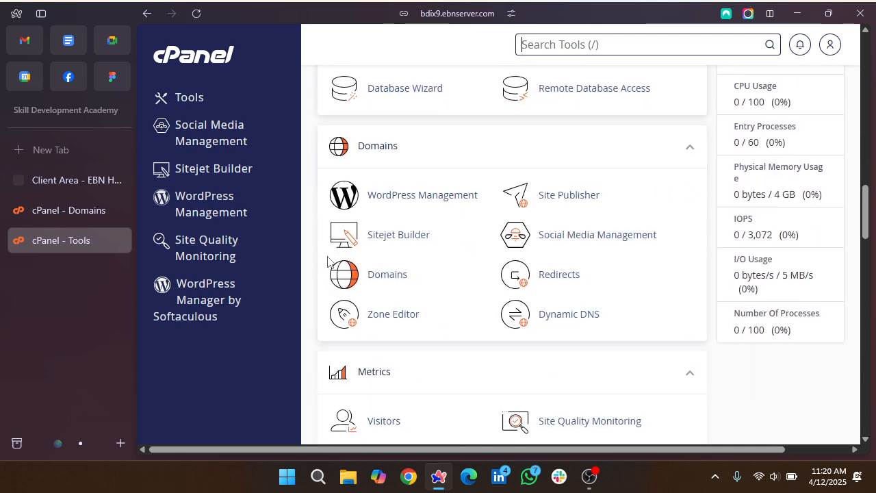
Step: With Arc's tab sidebar collapsed, open the Domains page from the cPanel Tools list
scroll(328, 260, "up", 1)
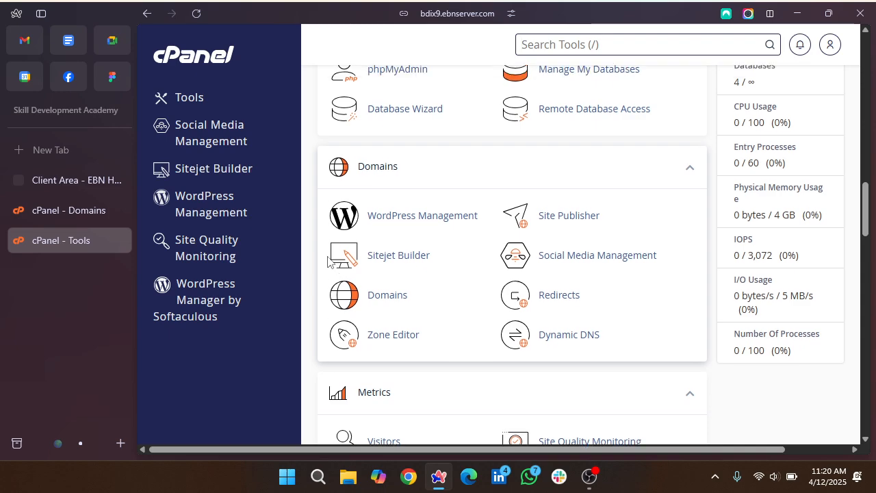
scroll(327, 260, "up", 10)
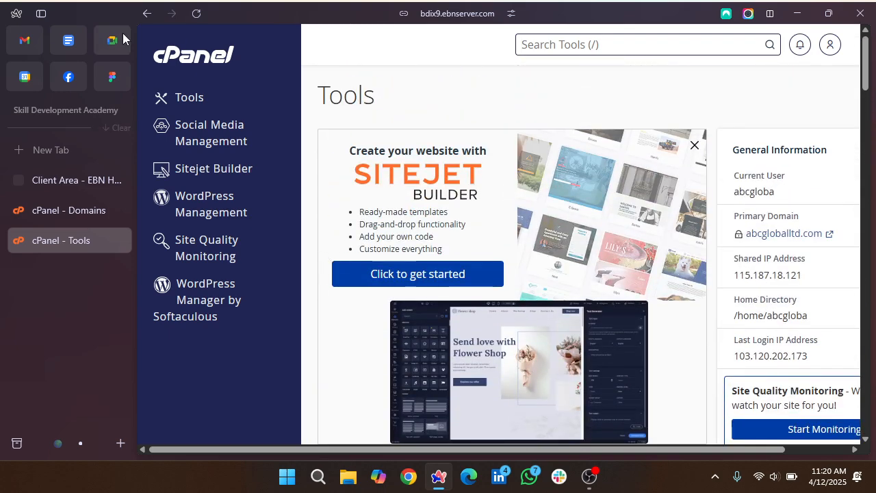
left_click(43, 13)
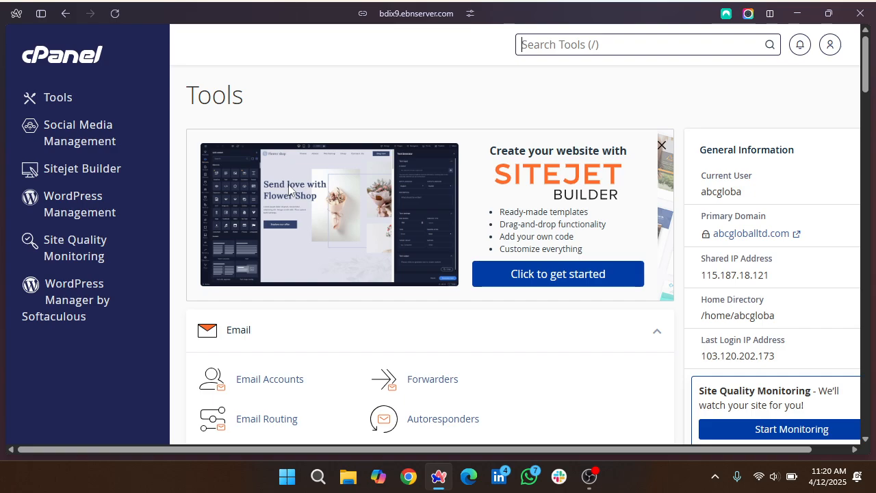
scroll(308, 280, "down", 10)
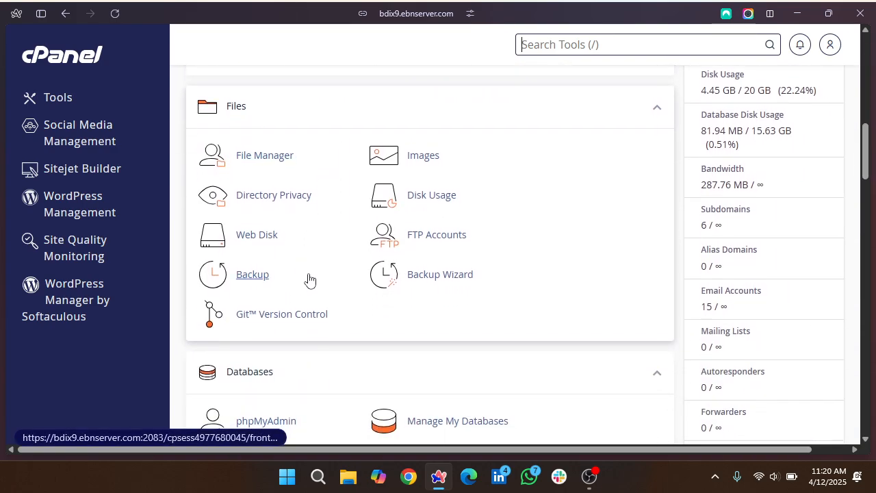
scroll(308, 280, "down", 5)
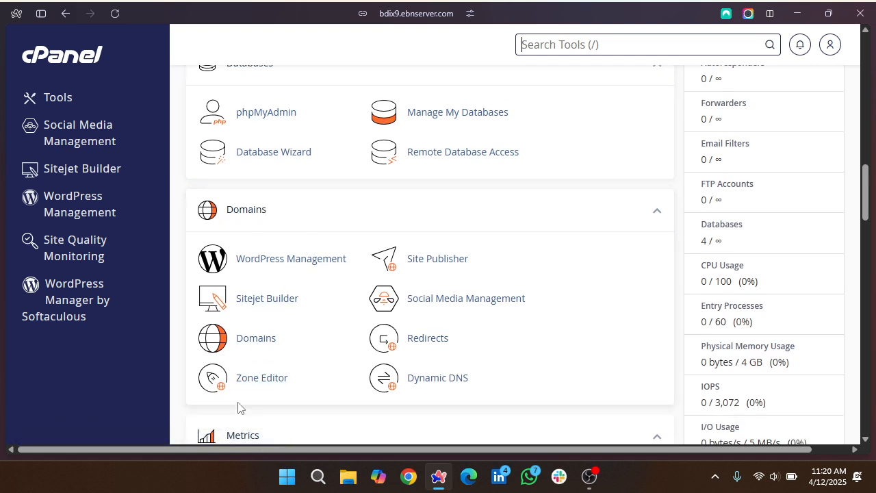
left_click(254, 346)
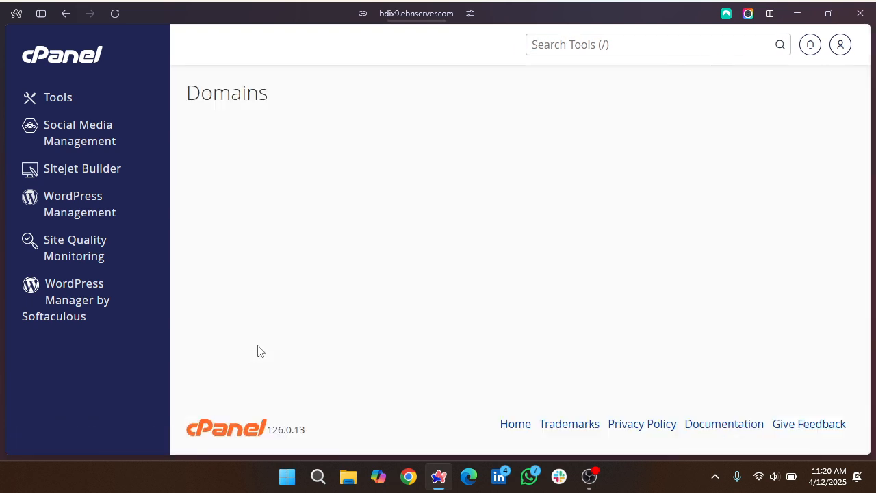
Step: Open studio.abcgloballtd.com from the domain table in a new tab
scroll(429, 254, "down", 2)
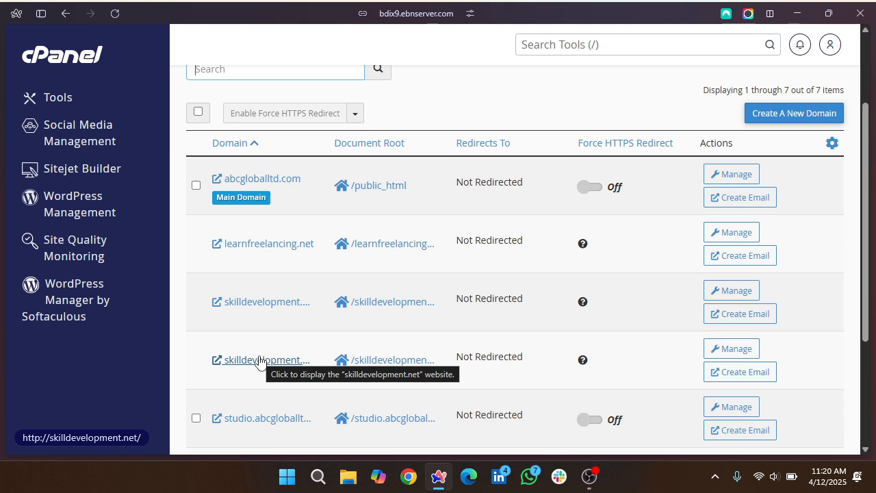
scroll(261, 363, "down", 3)
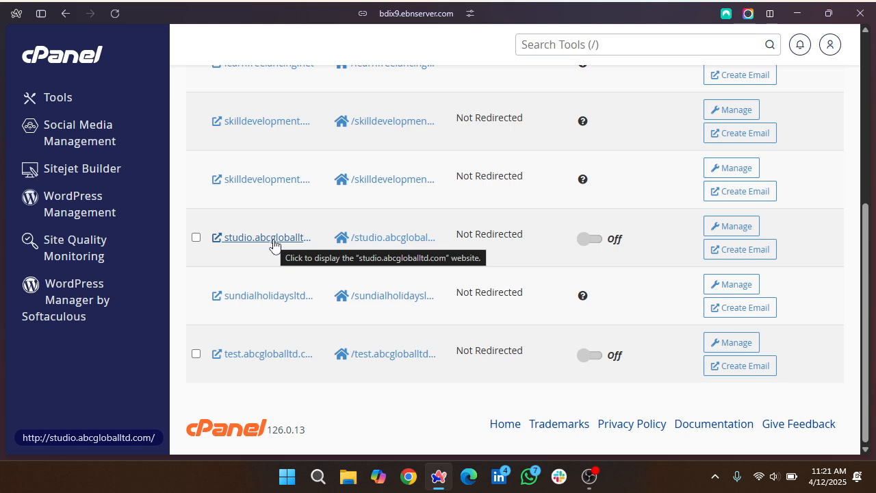
left_click(217, 242)
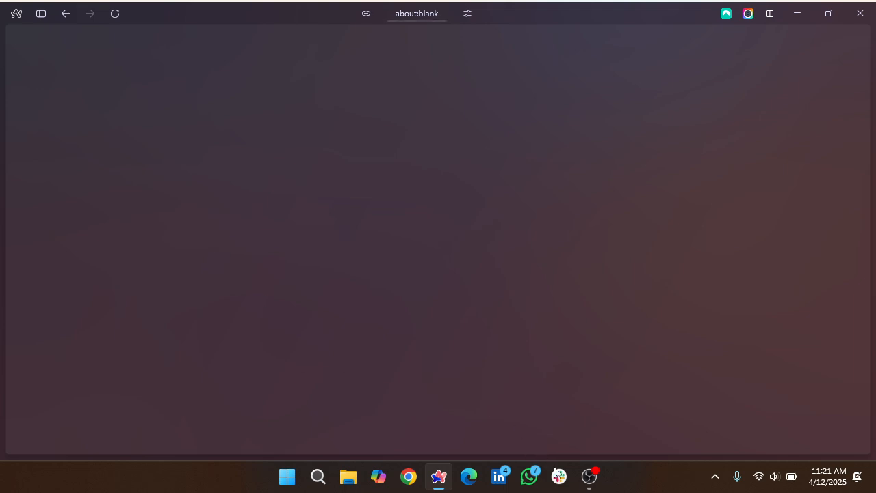
Step: Return to the cPanel Domains tab and scroll back to the top of the seven-domain list
mouse_move(1, 313)
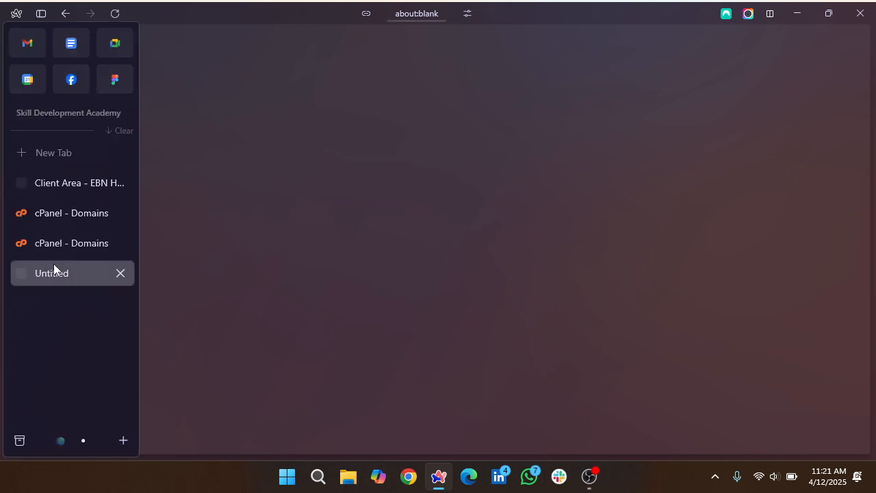
left_click(69, 244)
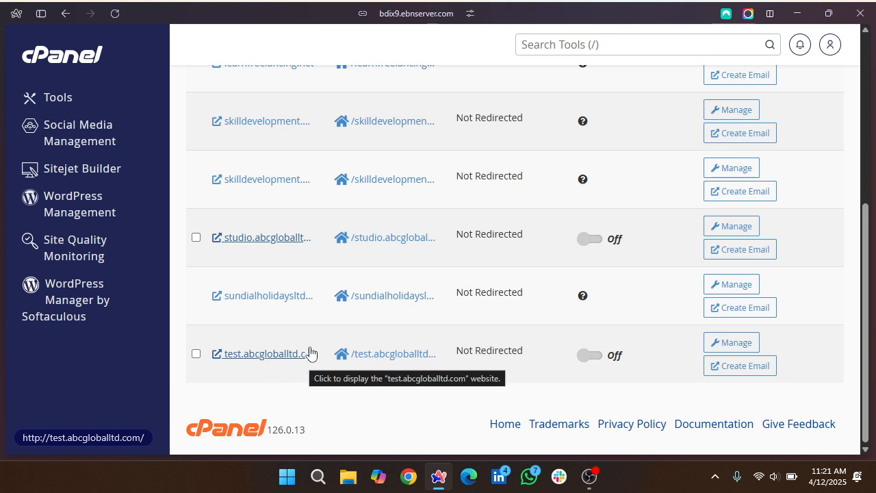
scroll(251, 289, "up", 2)
scroll(252, 289, "up", 3)
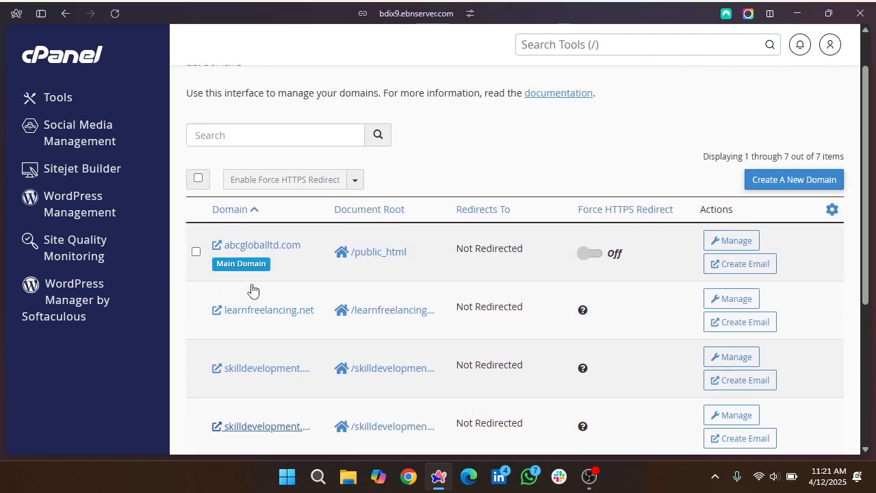
scroll(384, 349, "down", 2)
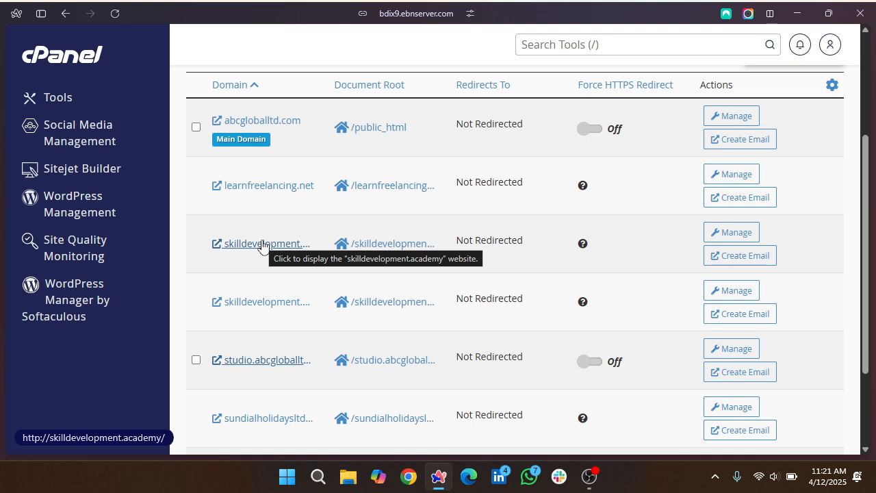
scroll(664, 208, "up", 3)
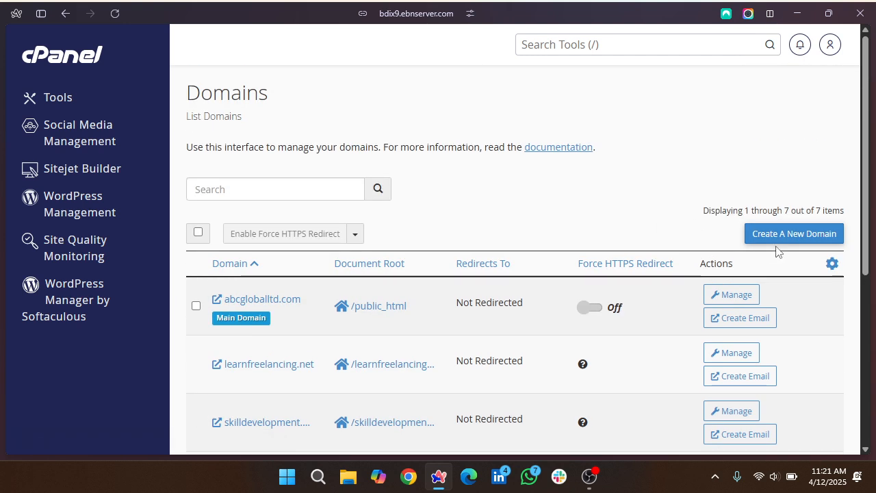
Step: Open learnfreelancing.net in a new tab and scroll through its page
left_click(283, 375)
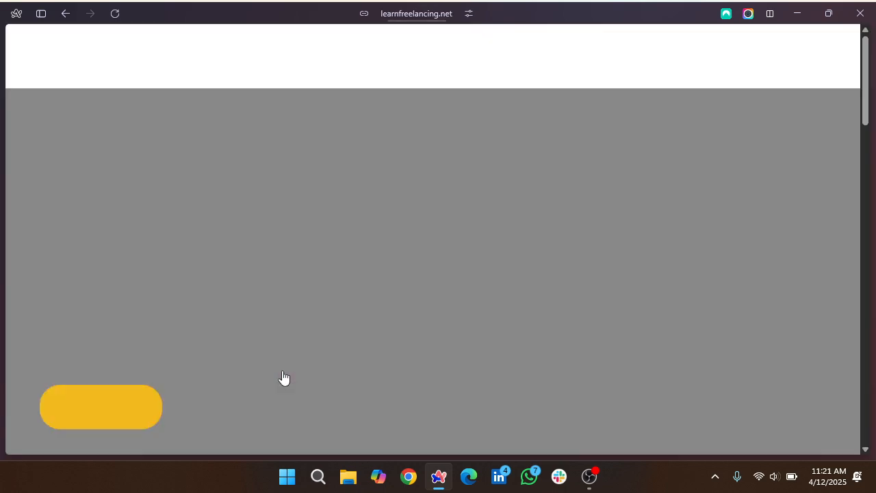
scroll(284, 378, "down", 2)
scroll(284, 377, "down", 10)
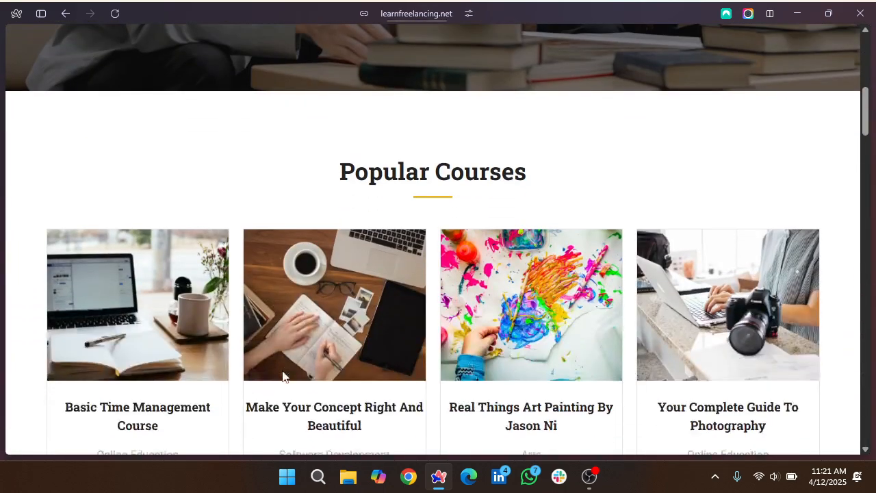
scroll(284, 375, "down", 6)
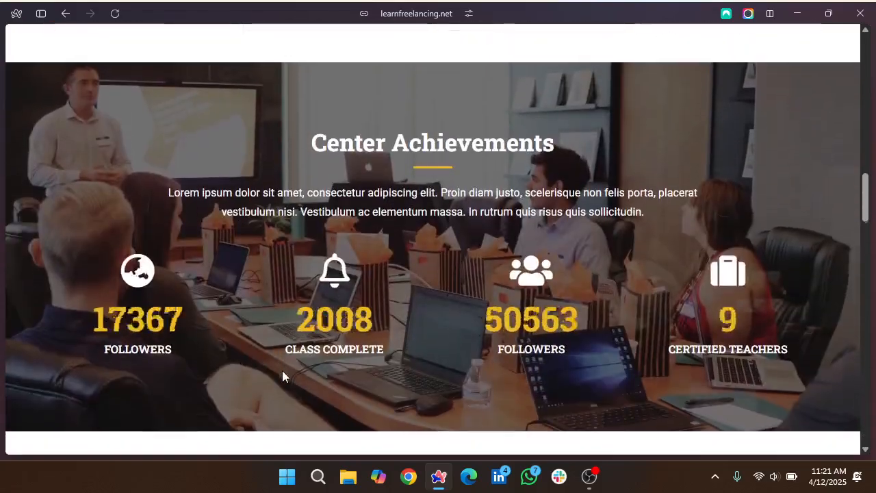
scroll(282, 376, "down", 7)
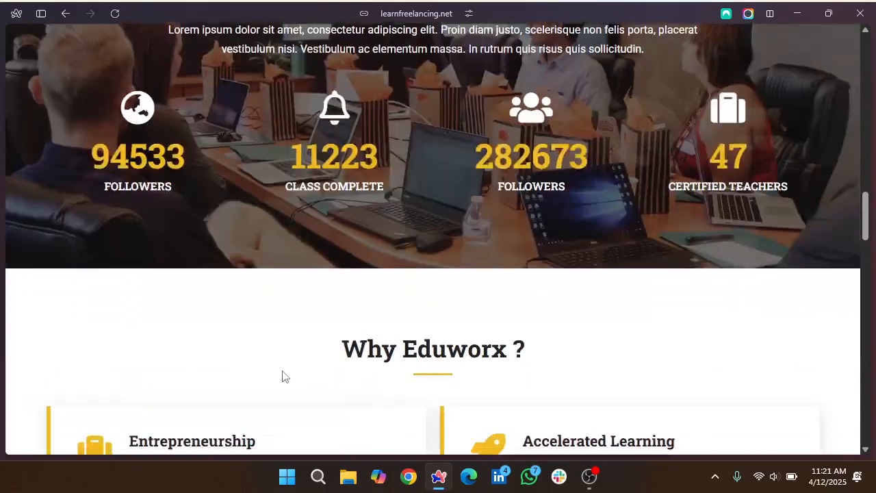
scroll(284, 376, "down", 12)
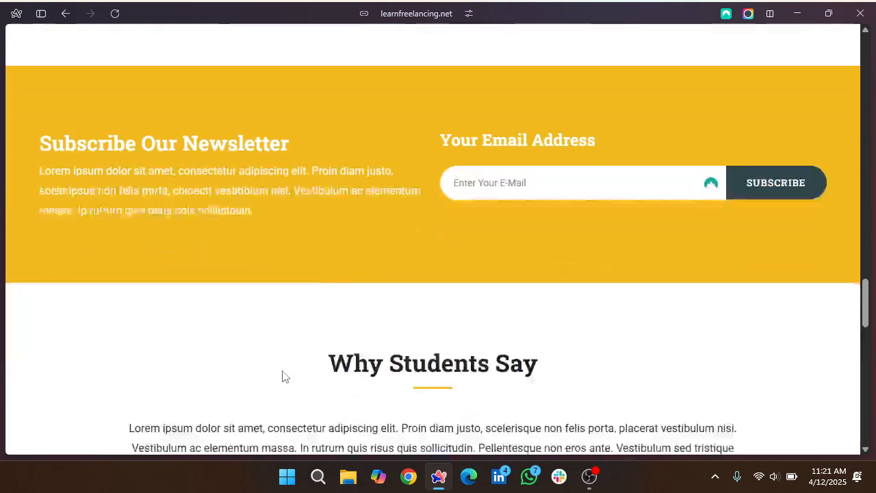
scroll(284, 377, "down", 6)
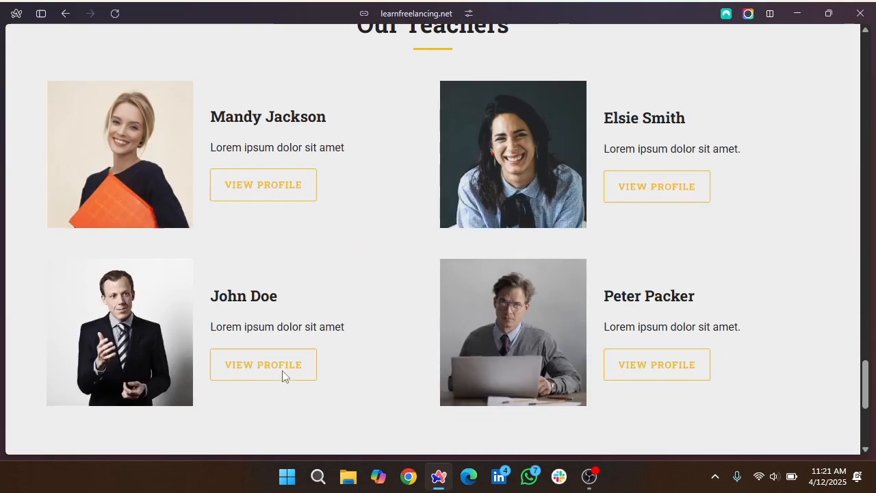
scroll(284, 376, "down", 4)
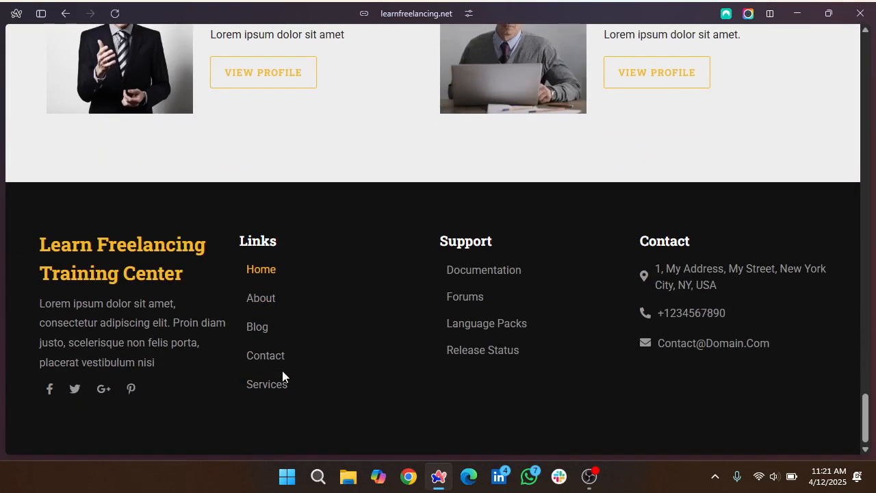
scroll(284, 376, "up", 20)
scroll(284, 376, "up", 7)
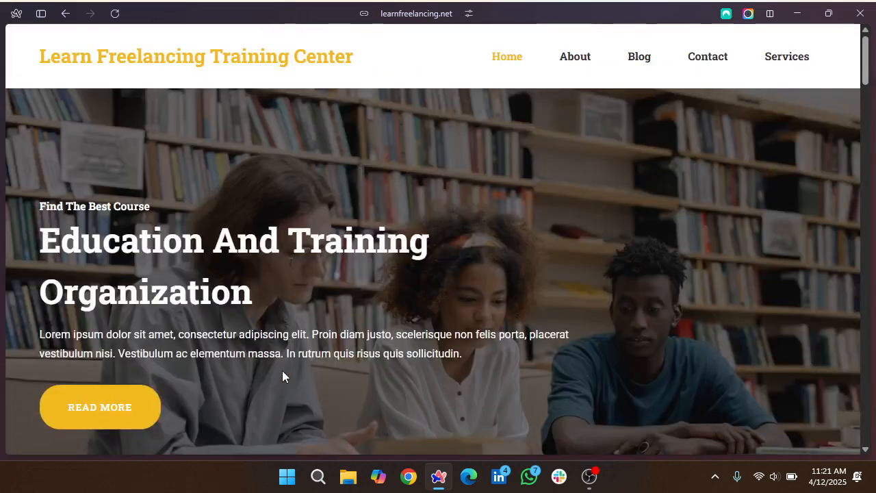
Step: Bring up the OBS recording window, reorder it among the apps, then hide it again
mouse_move(15, 415)
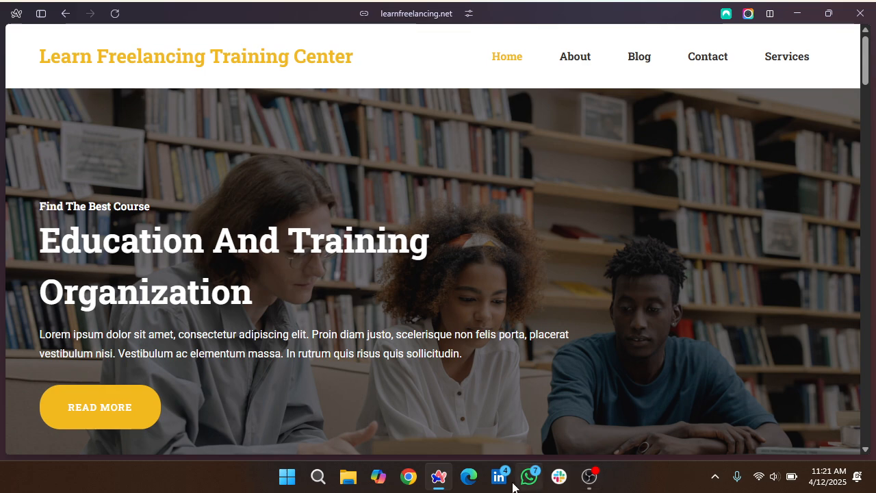
left_click(590, 476)
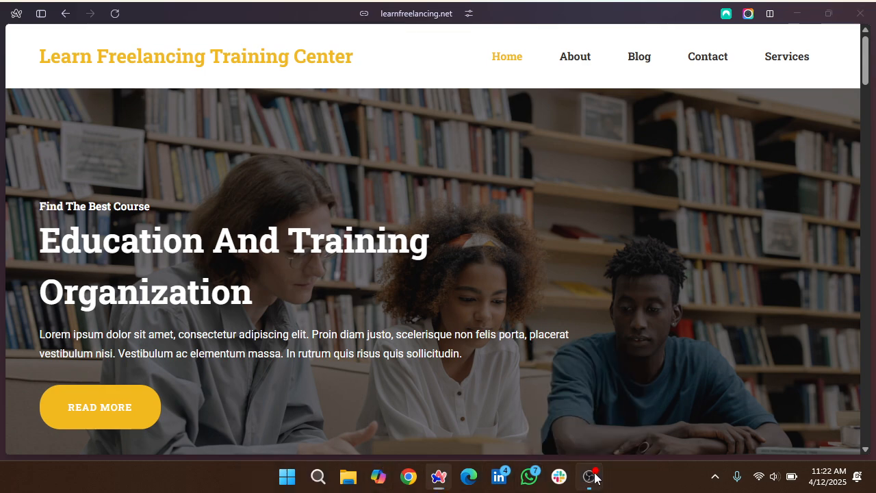
left_click_drag(590, 478, 33, 369)
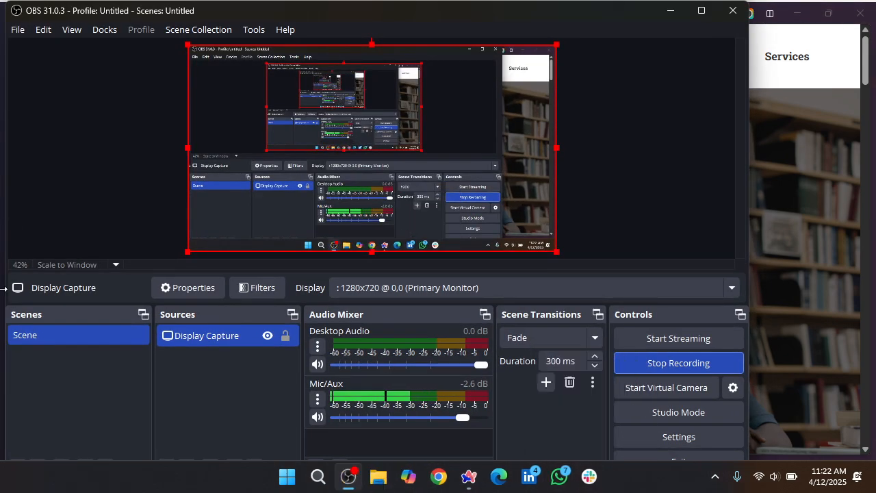
left_click(670, 11)
Step: Cycle through the studio site and cPanel Domains tabs, ending on the Learn Freelancing homepage
mouse_move(2, 248)
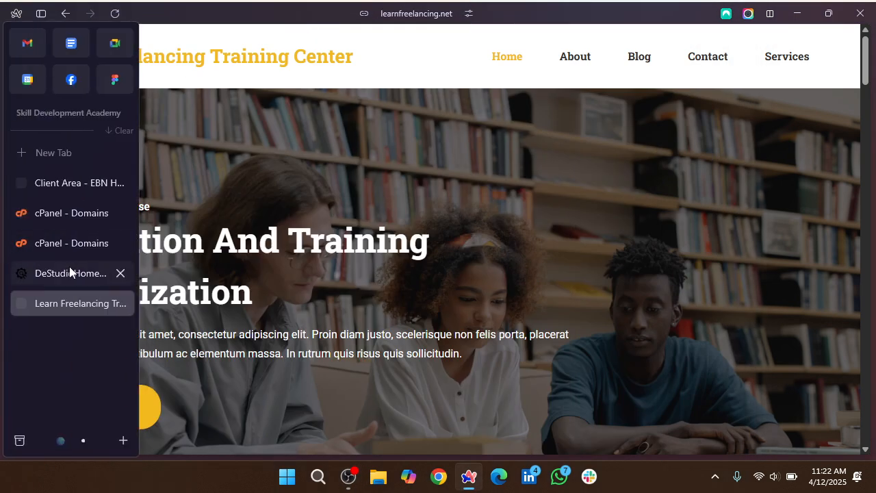
left_click(69, 272)
mouse_move(0, 315)
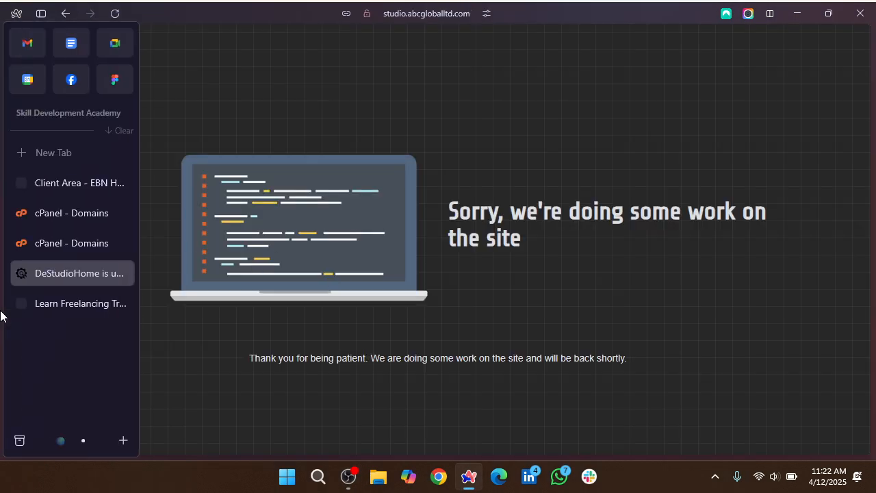
left_click(50, 250)
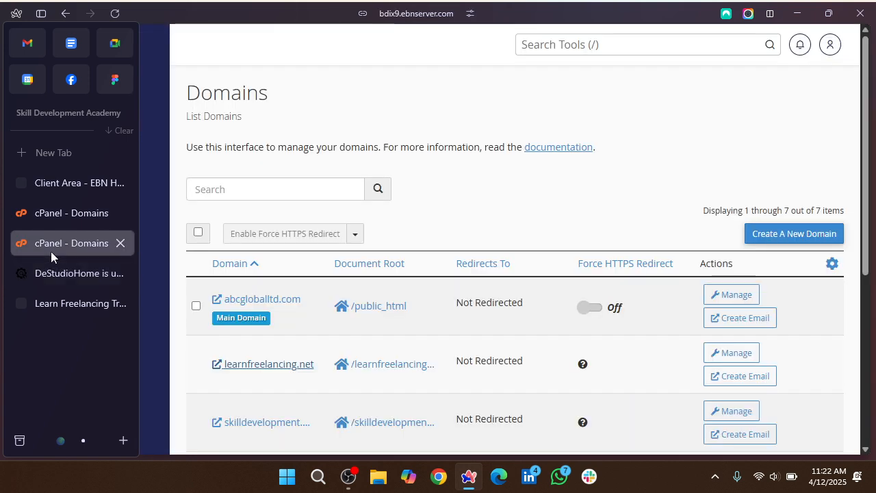
scroll(350, 291, "down", 1)
scroll(349, 291, "down", 3)
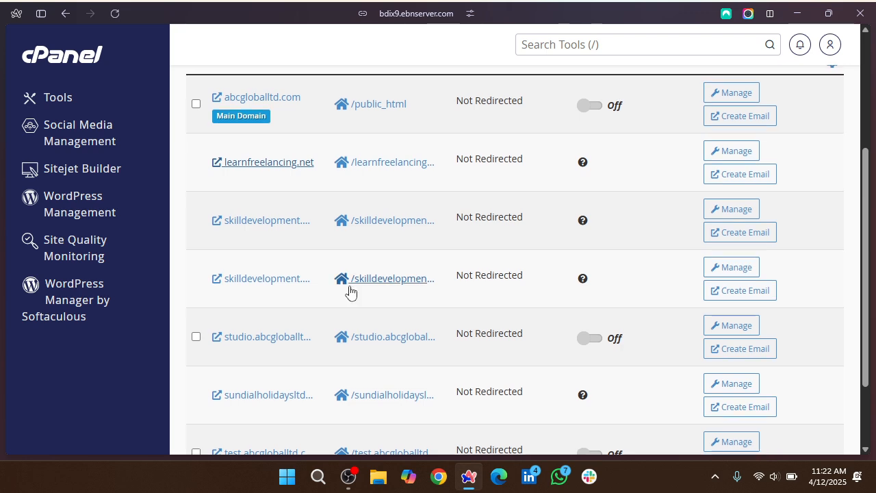
mouse_move(63, 235)
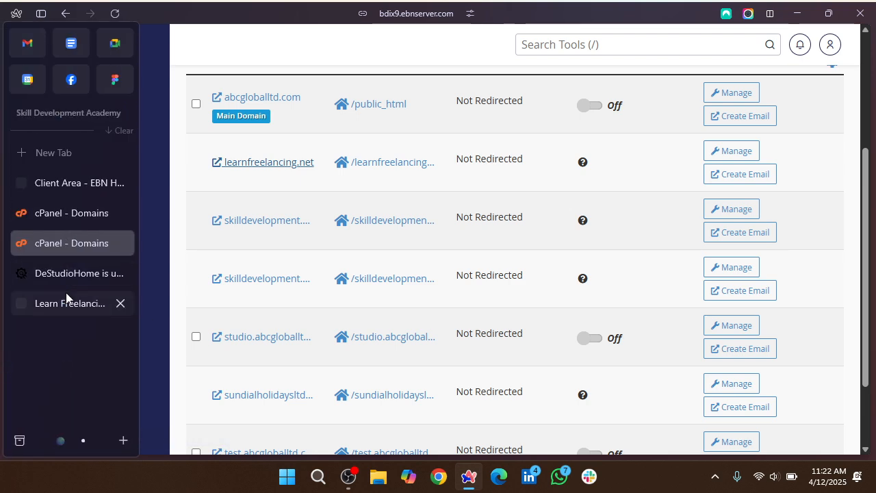
left_click(83, 317)
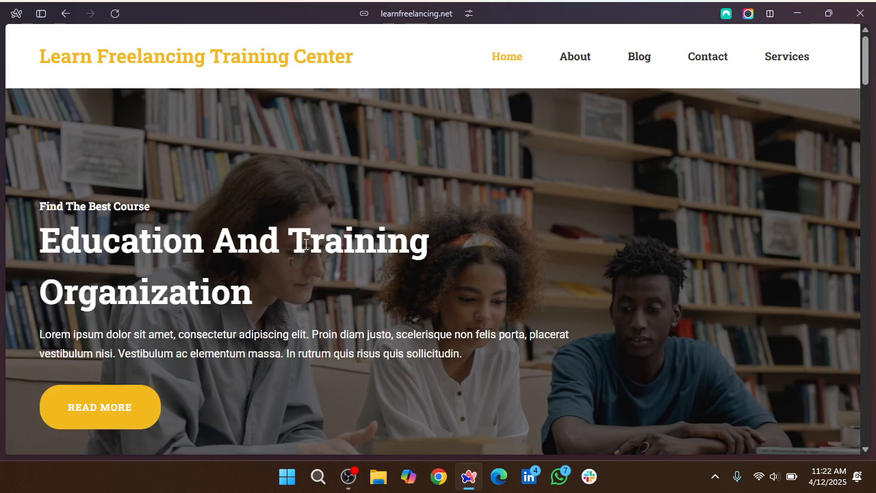
Step: Go to the Learn Freelancing site's Blog page
left_click(631, 64)
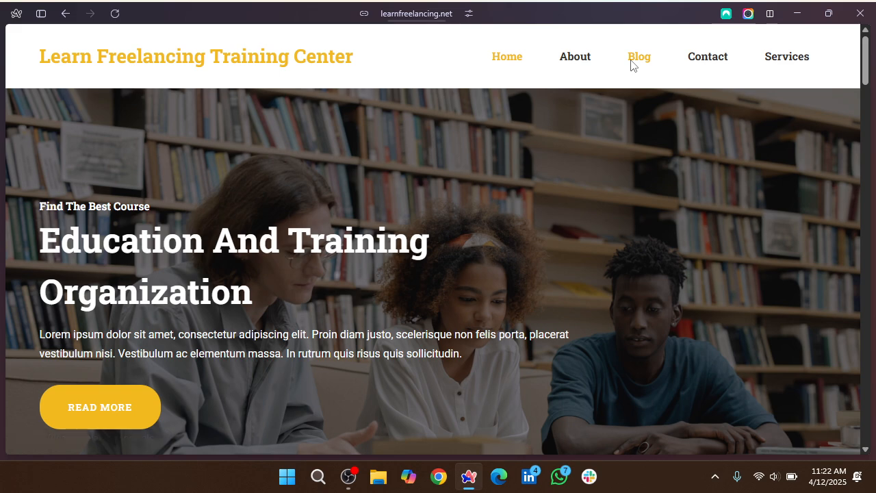
scroll(377, 214, "down", 5)
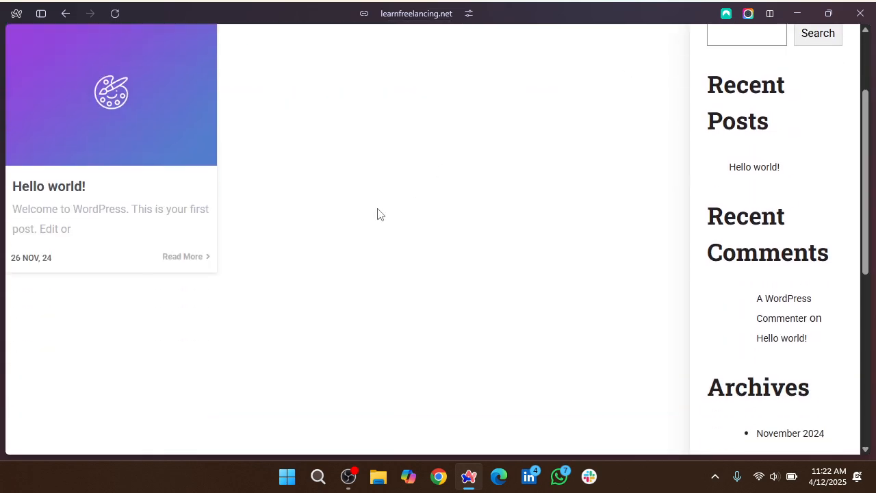
scroll(378, 215, "up", 5)
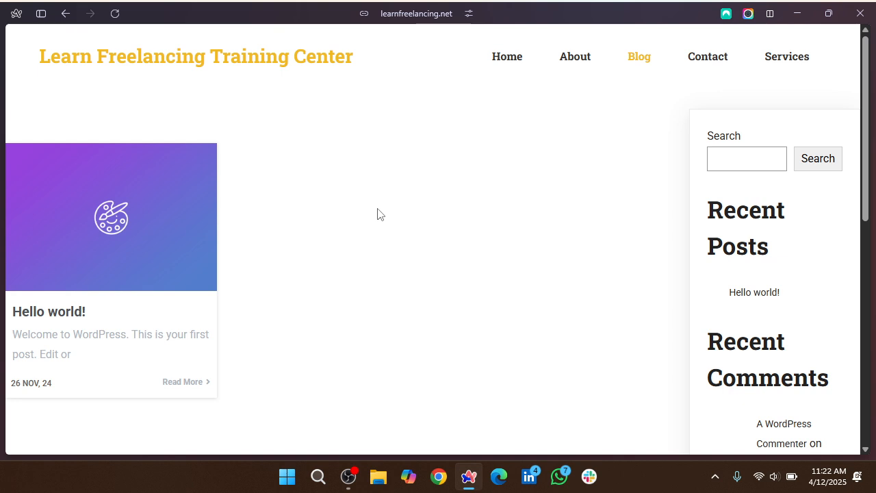
Step: Open the 'Hello world!' post and scroll through it
left_click(130, 309)
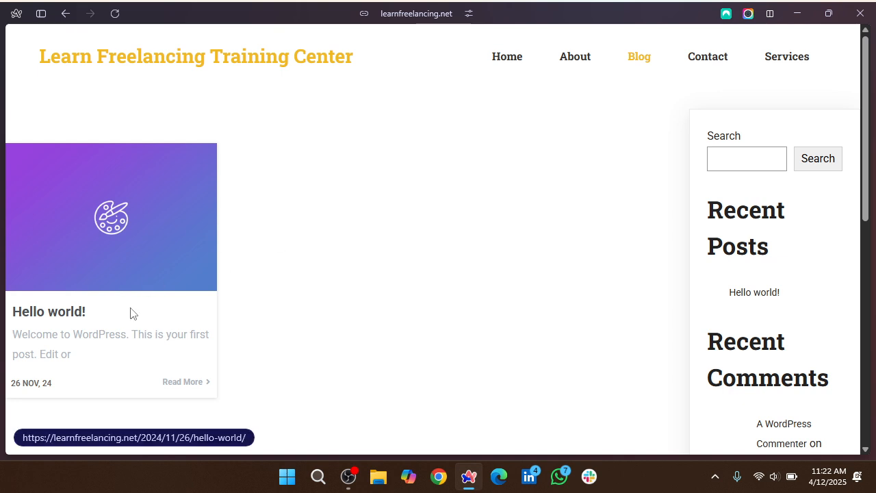
scroll(132, 309, "down", 2)
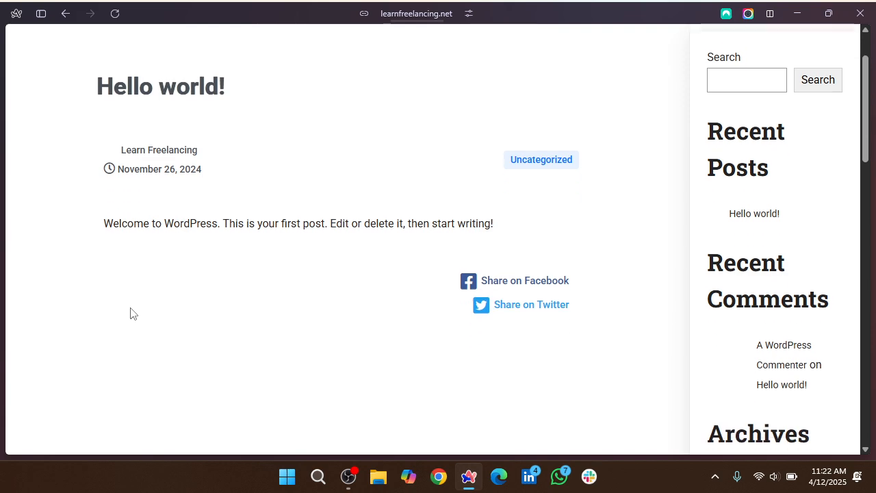
scroll(132, 314, "down", 4)
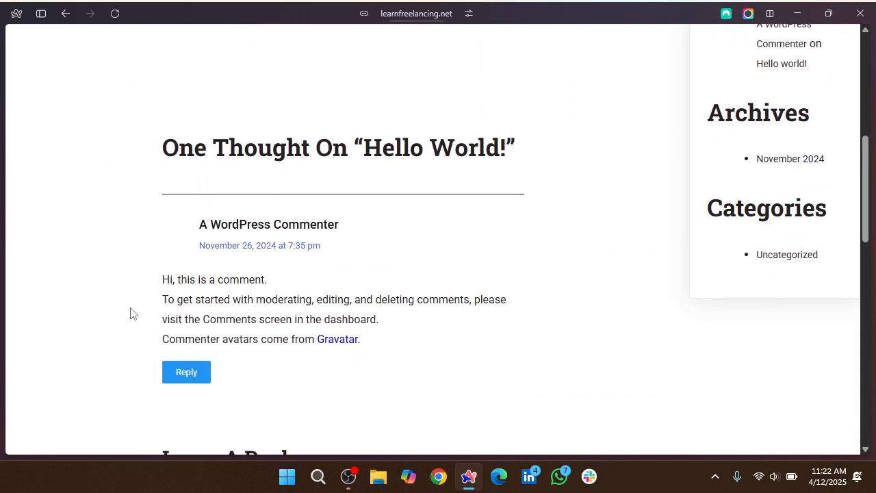
scroll(133, 314, "down", 6)
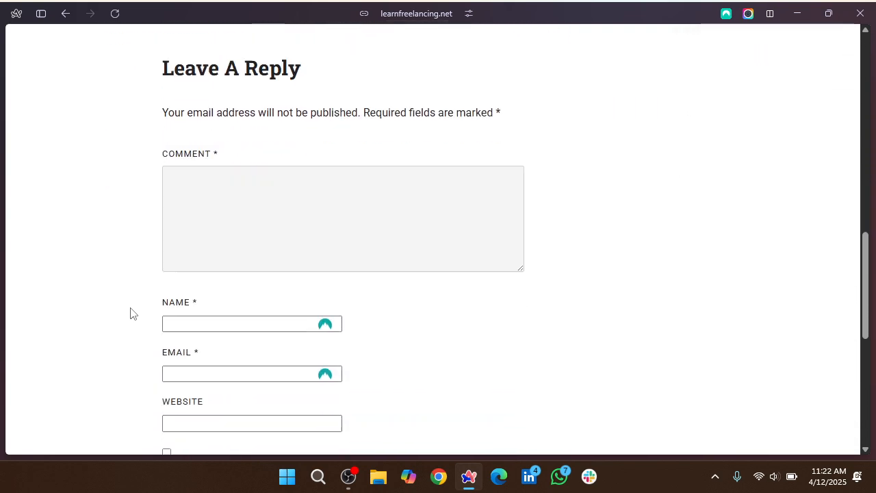
scroll(132, 313, "down", 4)
scroll(130, 313, "up", 15)
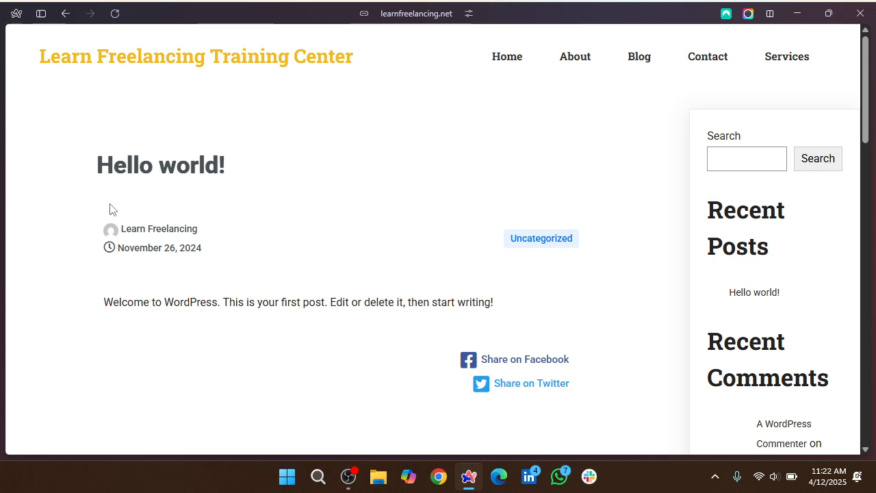
Step: Back on the Domains list, start a new domain that doesn't share the main document root
mouse_move(2, 226)
left_click(60, 236)
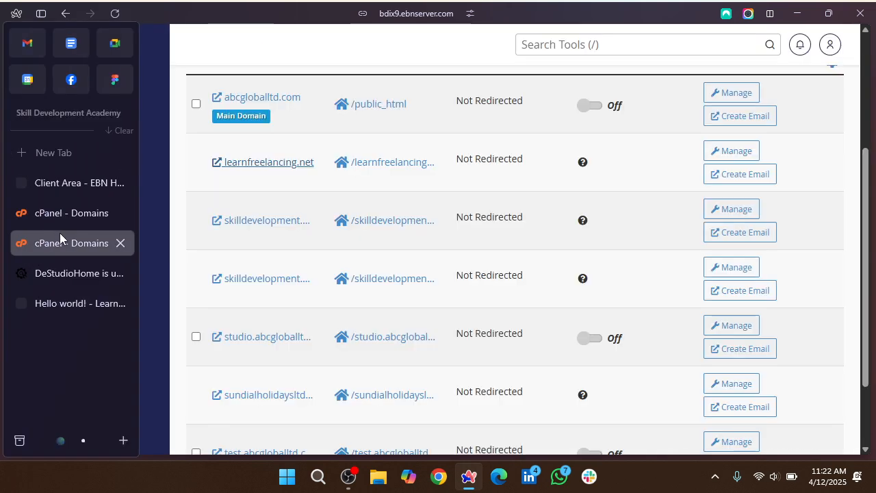
scroll(378, 239, "up", 3)
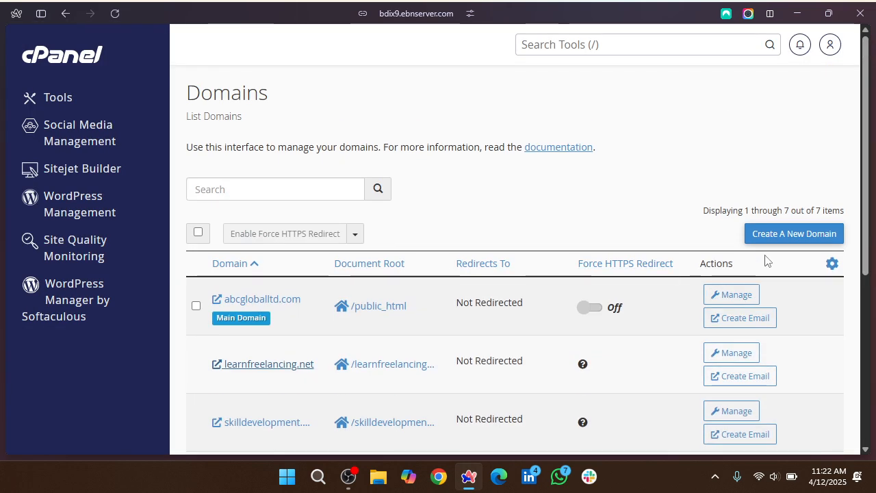
left_click(784, 239)
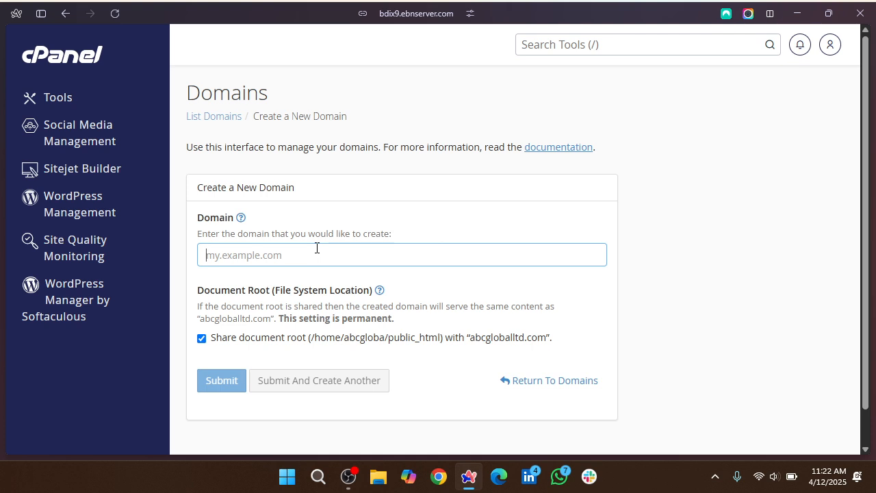
left_click(200, 341)
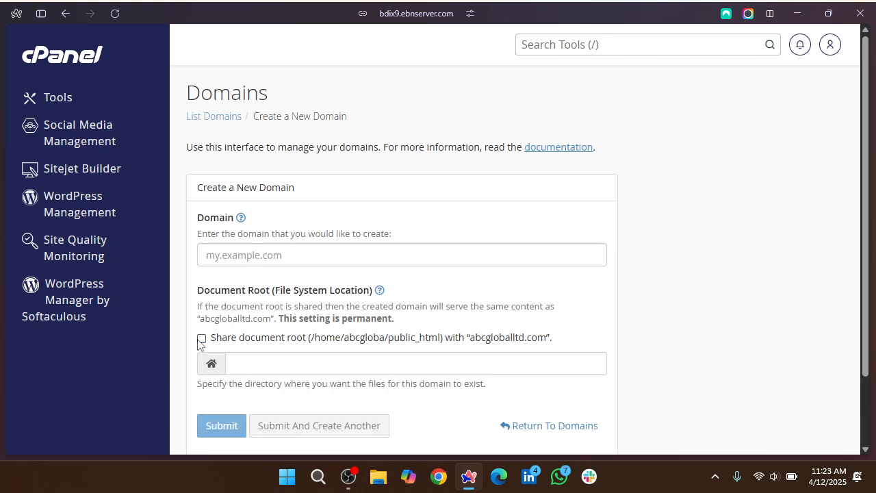
Step: Enter blog.skilldevelopment.academy as the domain name and submit it
left_click(260, 255)
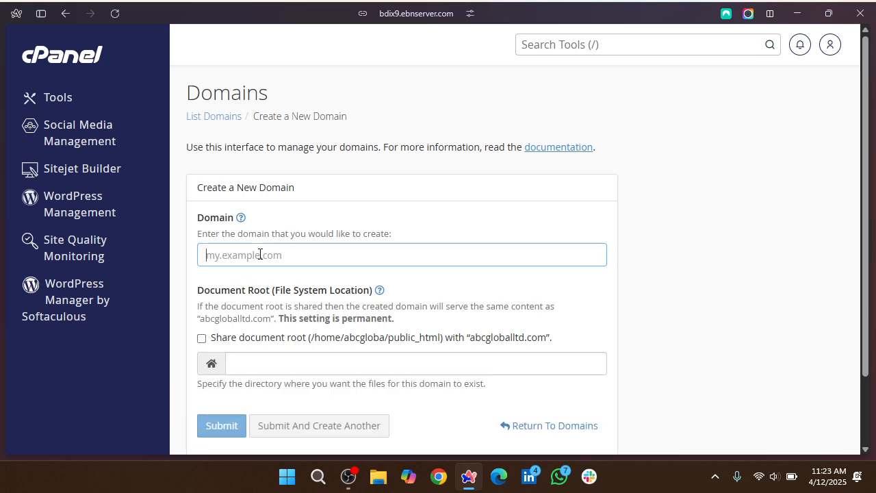
type("bl")
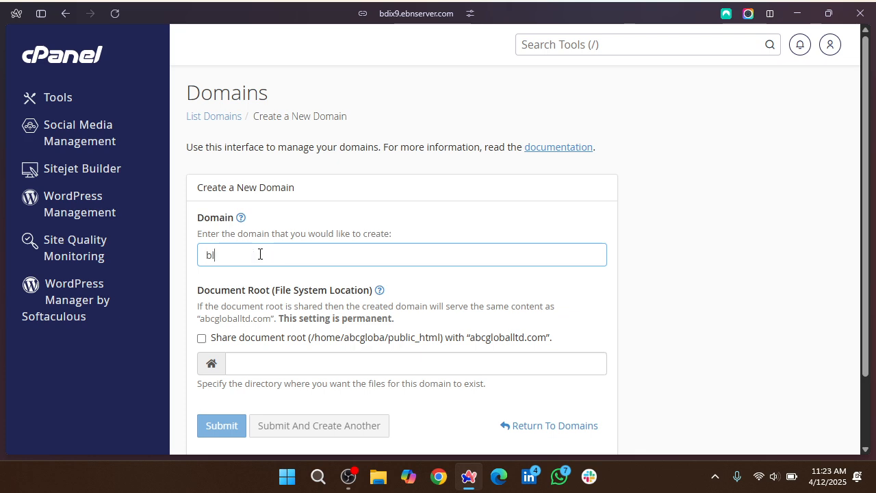
type("og.lear")
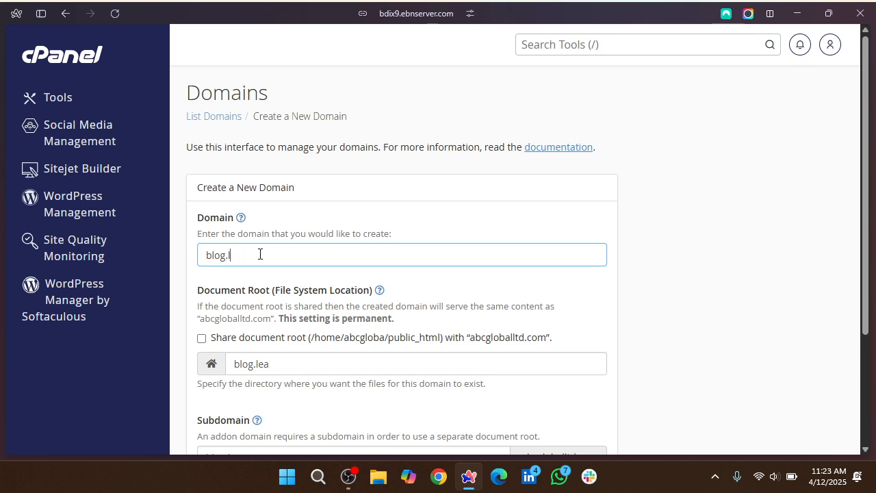
key("BackSpace")
type("skilldevelop")
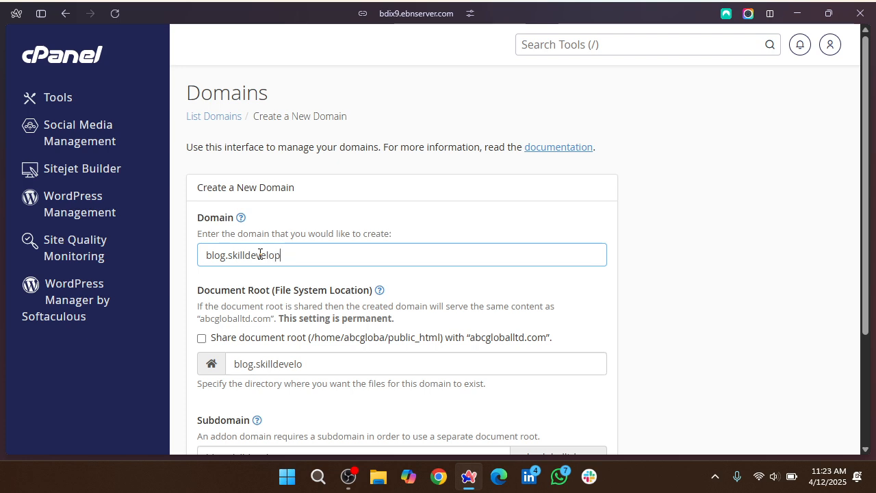
type("mentaca")
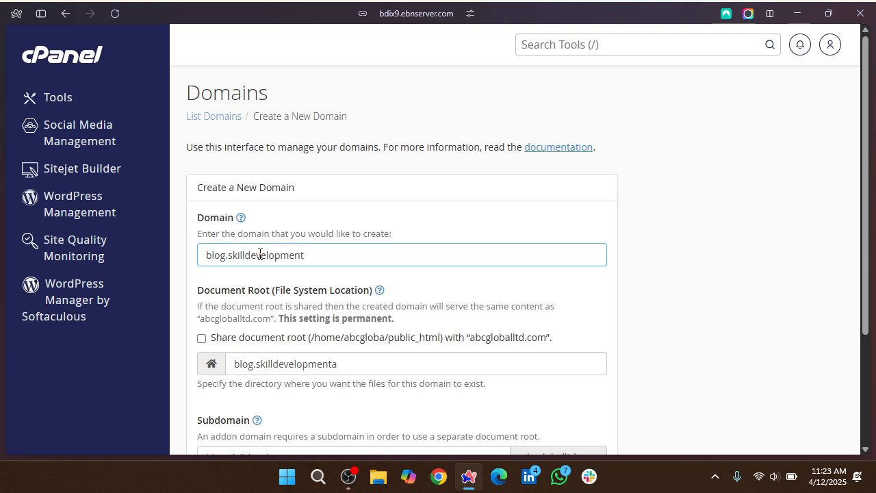
type(".aca")
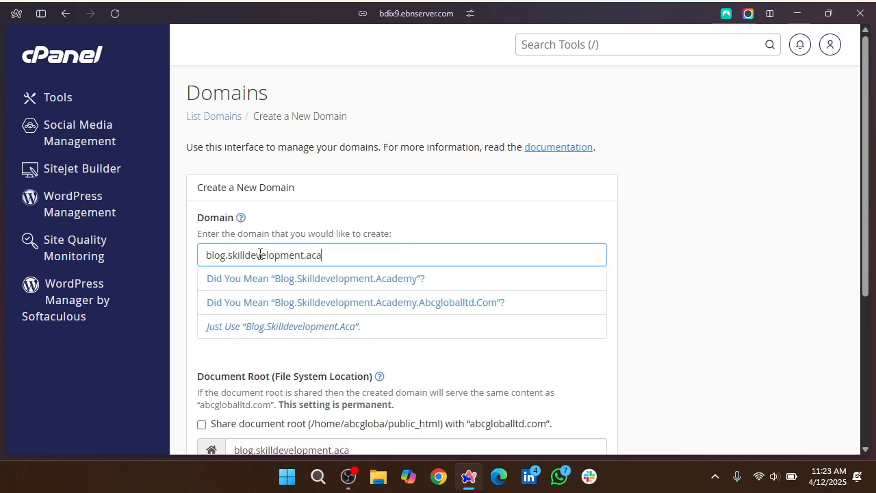
type("demy")
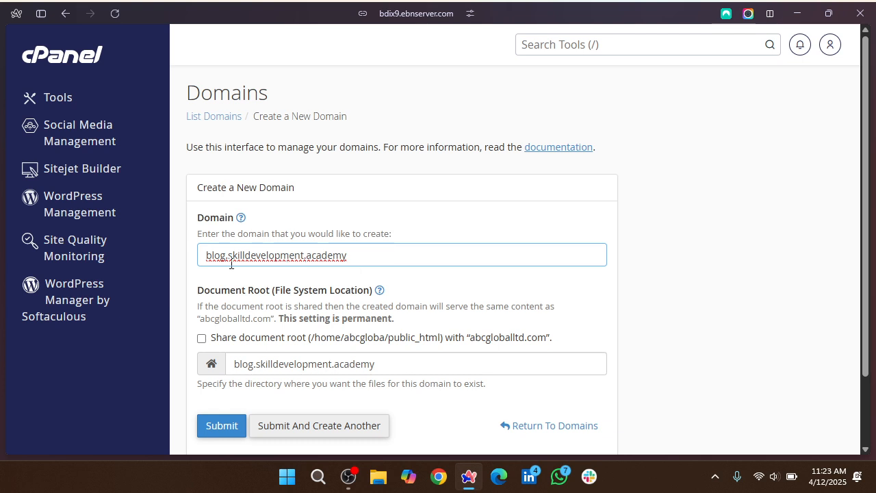
scroll(340, 265, "down", 2)
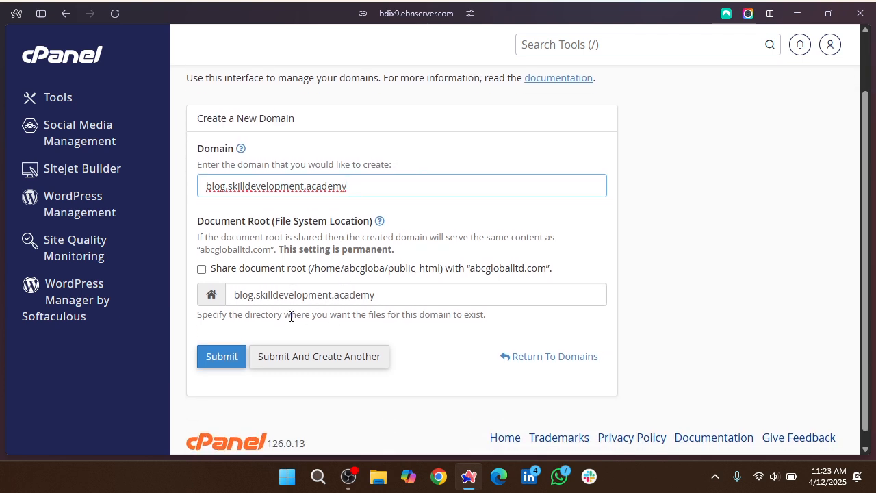
scroll(394, 333, "down", 1)
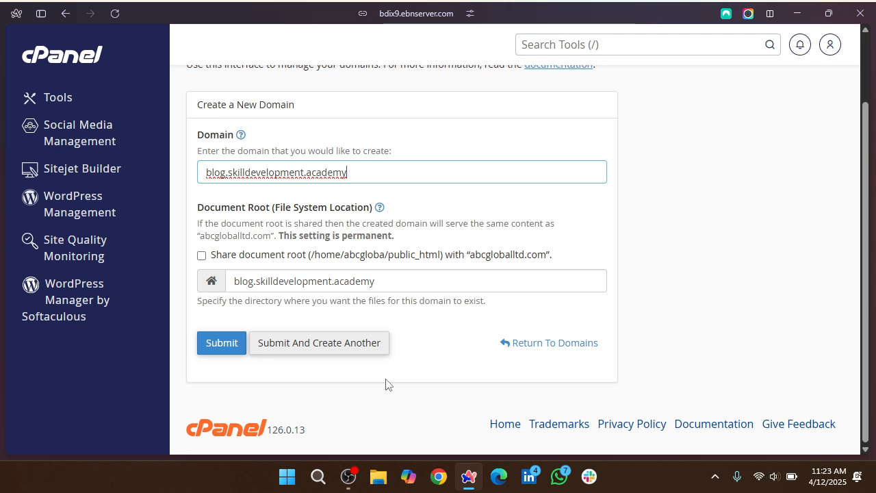
left_click(221, 351)
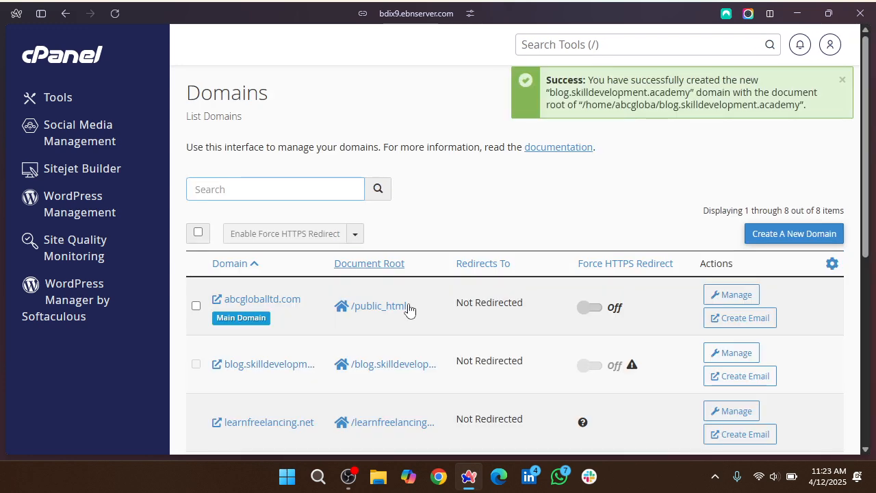
Step: Confirm blog.skilldevelopment.academy is among the eight domains and open its site, which doesn't resolve yet
scroll(415, 343, "down", 5)
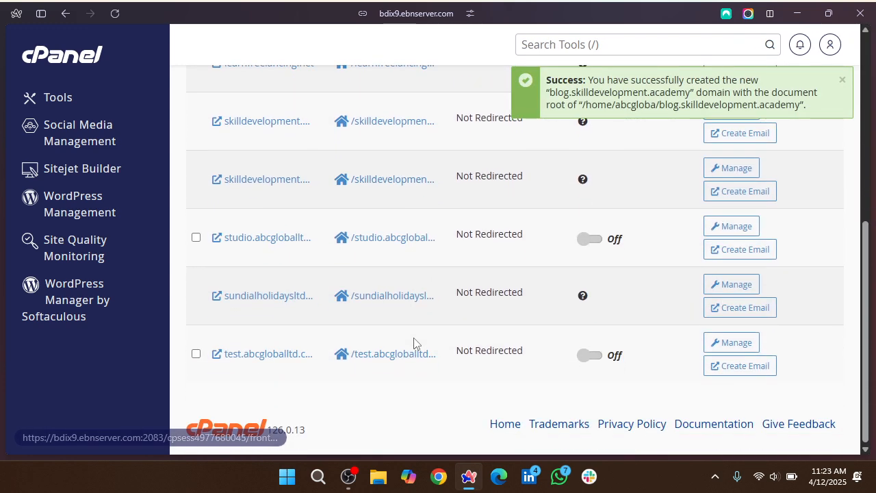
scroll(314, 213, "up", 3)
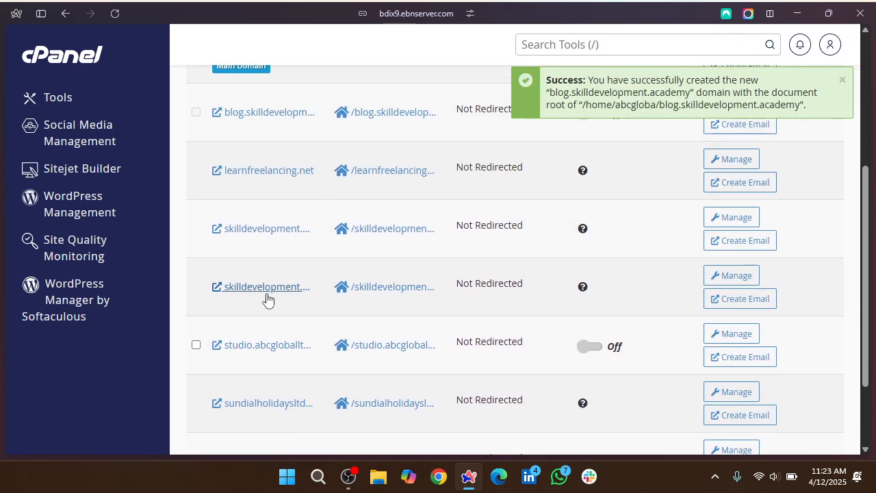
scroll(267, 299, "up", 2)
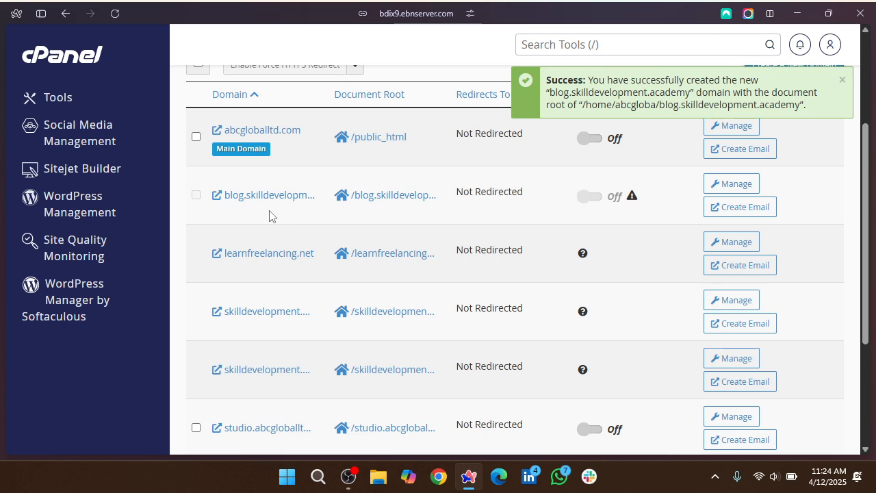
scroll(288, 267, "down", 3)
scroll(288, 267, "up", 2)
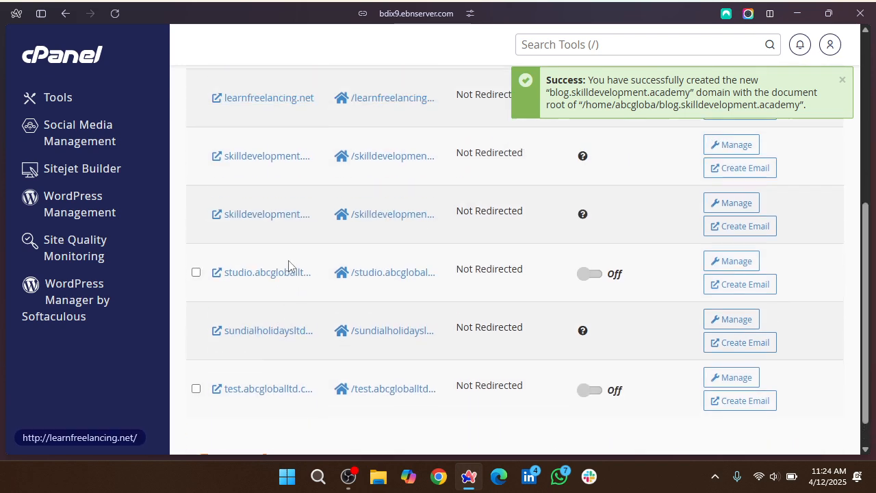
scroll(289, 266, "up", 3)
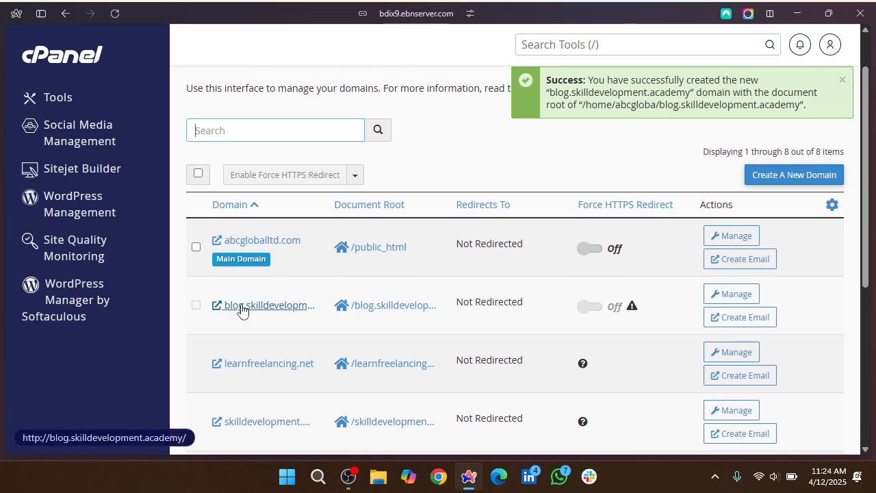
left_click(220, 312)
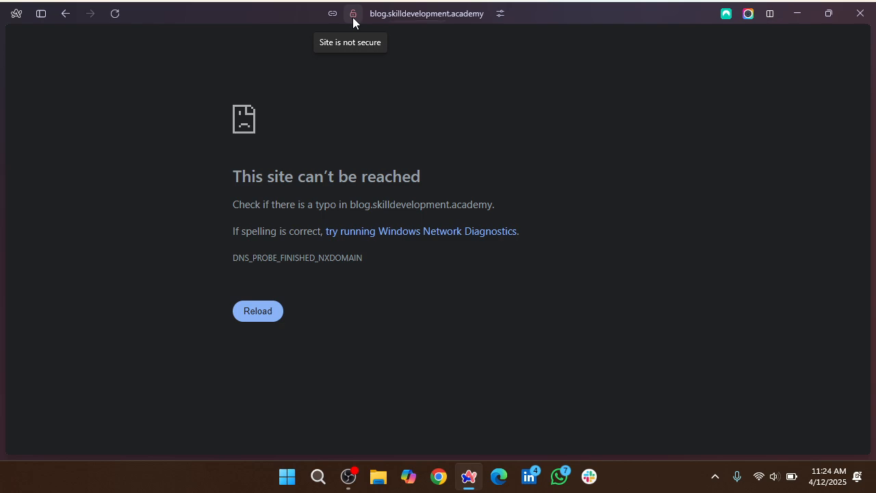
Step: Return to the cPanel Domains tab showing blog.skilldevelopment.academy
mouse_move(4, 445)
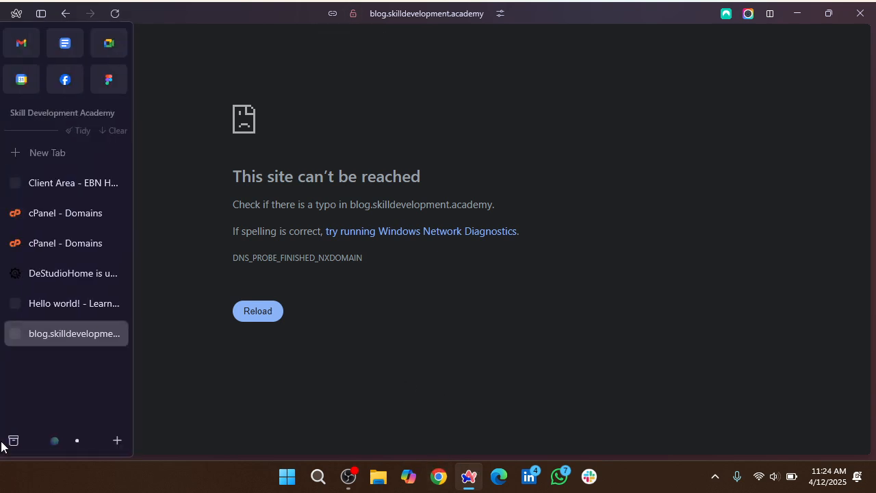
left_click(78, 245)
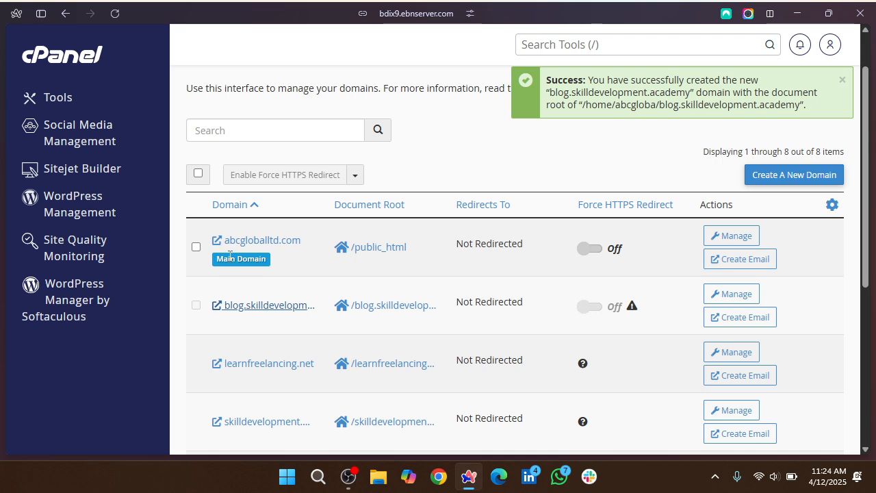
Step: From the cPanel home, glance at the SSL/TLS manager under Security, then return home
left_click(74, 65)
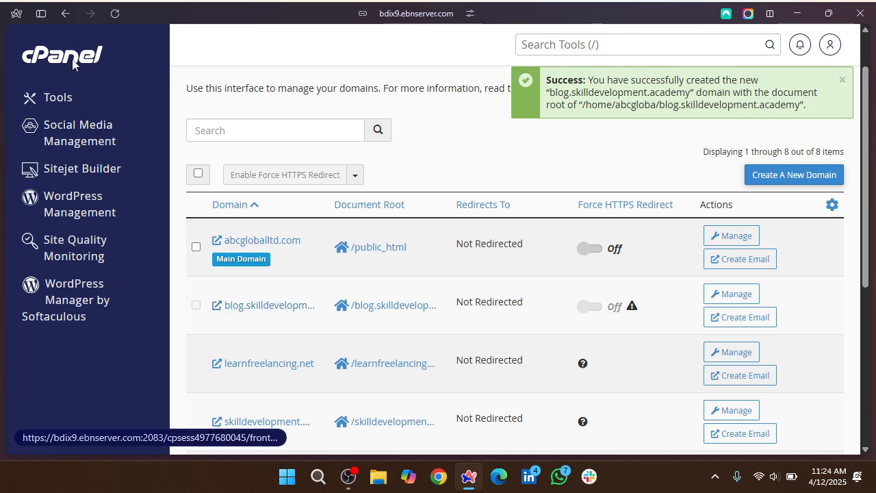
scroll(358, 301, "down", 3)
scroll(365, 311, "down", 15)
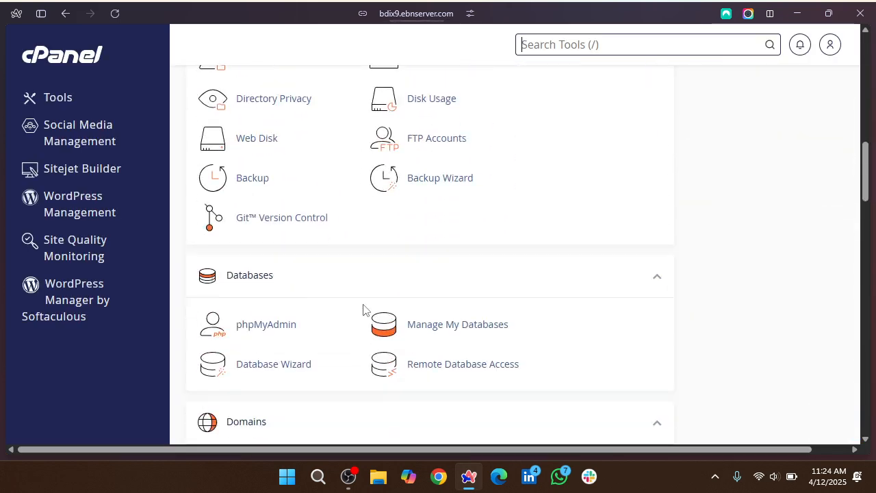
scroll(363, 310, "up", 3)
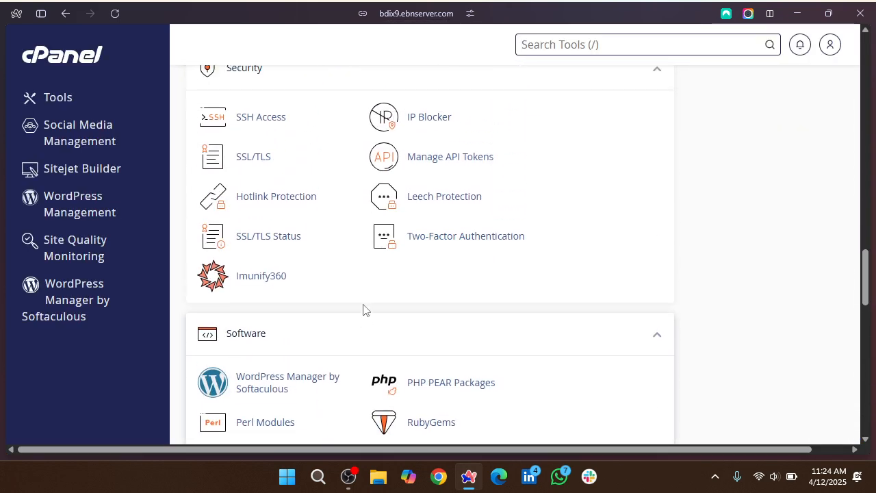
left_click(252, 212)
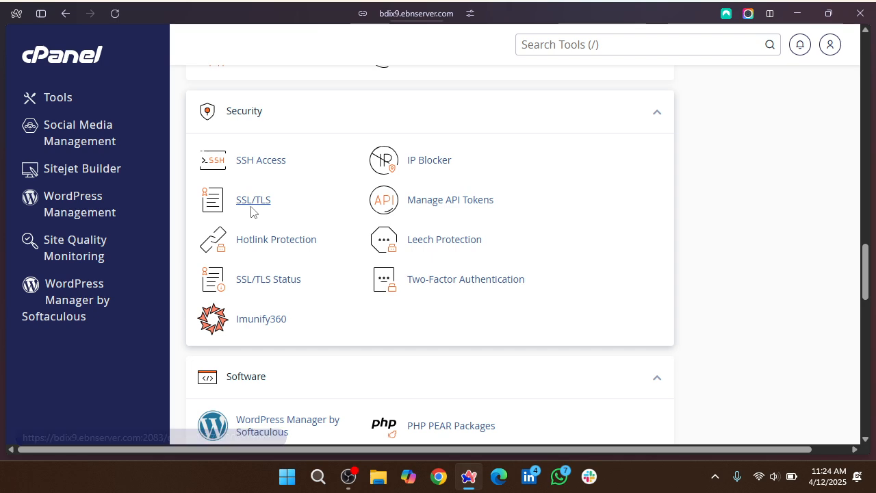
scroll(352, 310, "down", 2)
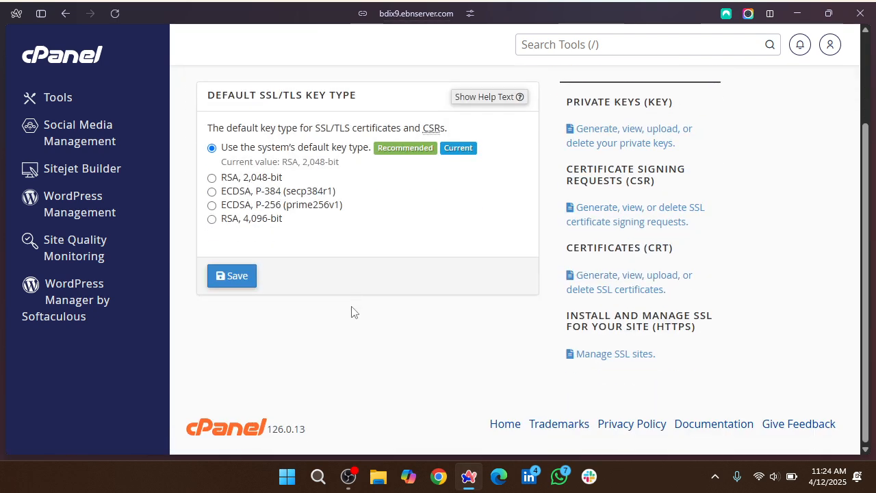
scroll(354, 312, "up", 2)
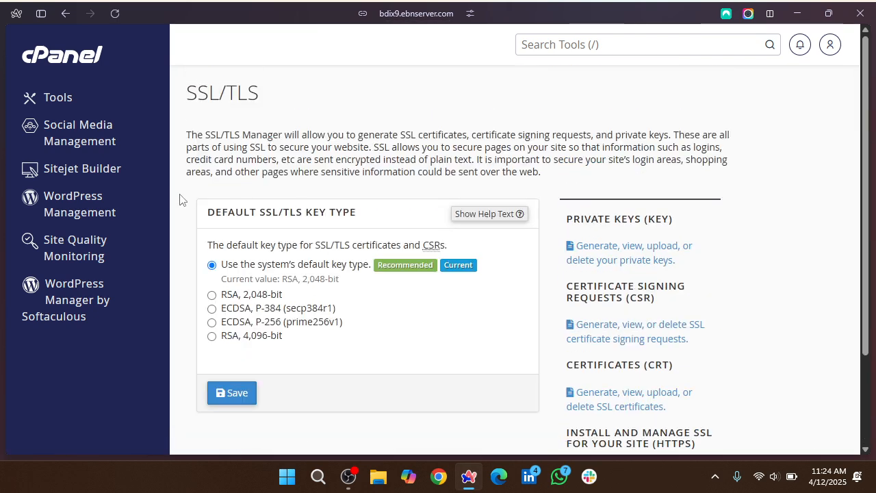
left_click(84, 60)
Step: Open the SSL/TLS Status page from the Security section
scroll(471, 341, "down", 10)
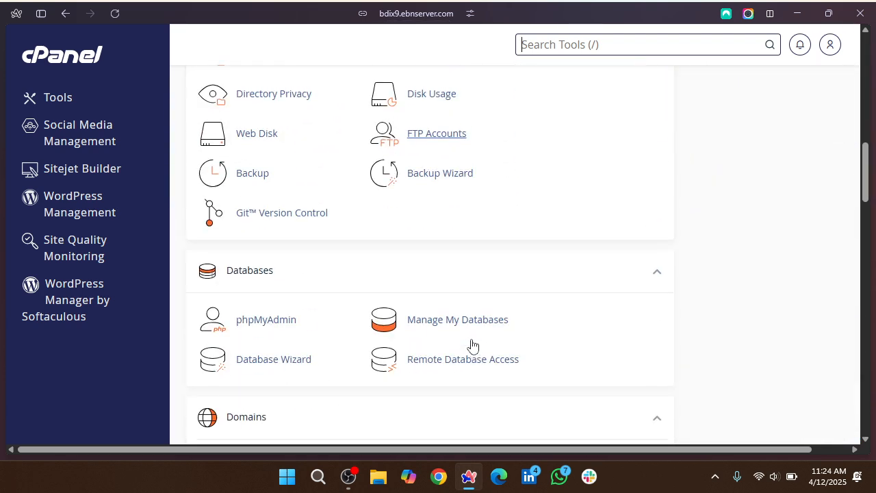
scroll(471, 345, "down", 10)
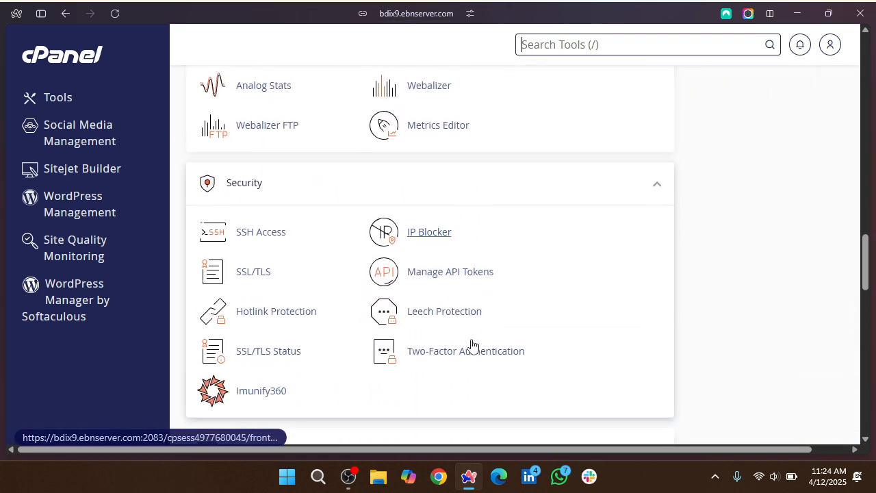
scroll(471, 345, "down", 1)
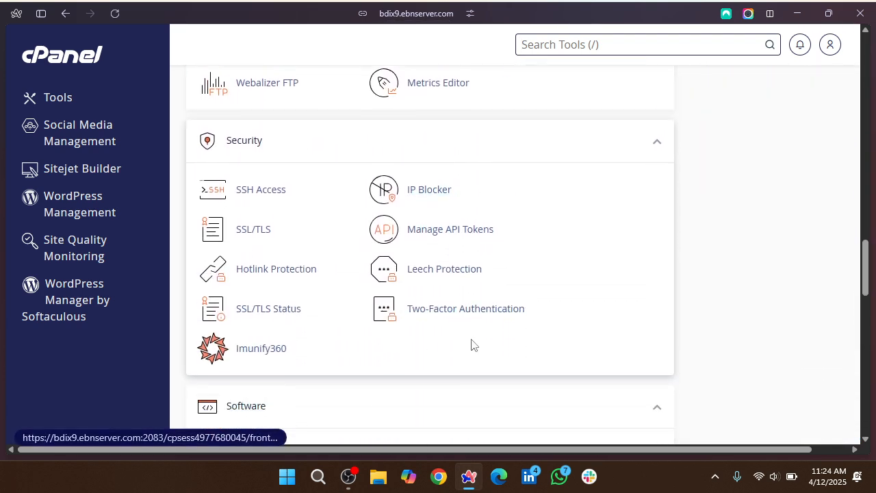
left_click(281, 310)
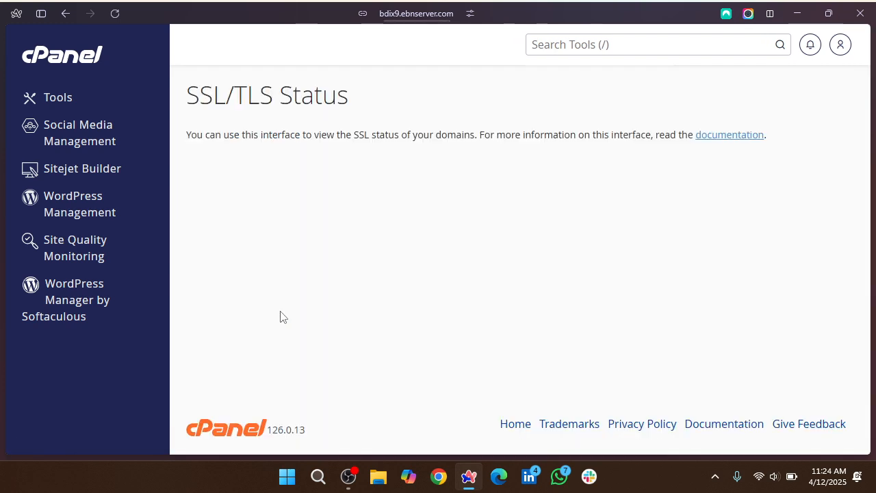
Step: Tick the blog, mail and www skilldevelopment.academy rows in the SSL/TLS Status list
scroll(377, 329, "down", 5)
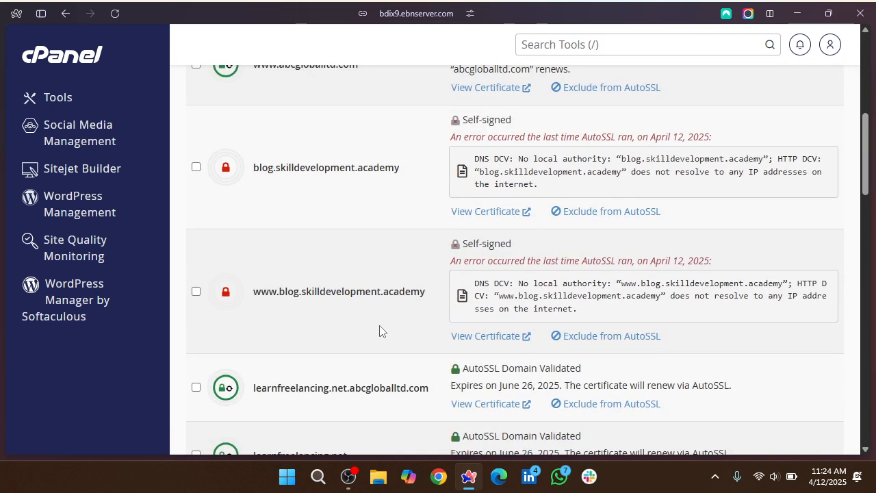
left_click(196, 167)
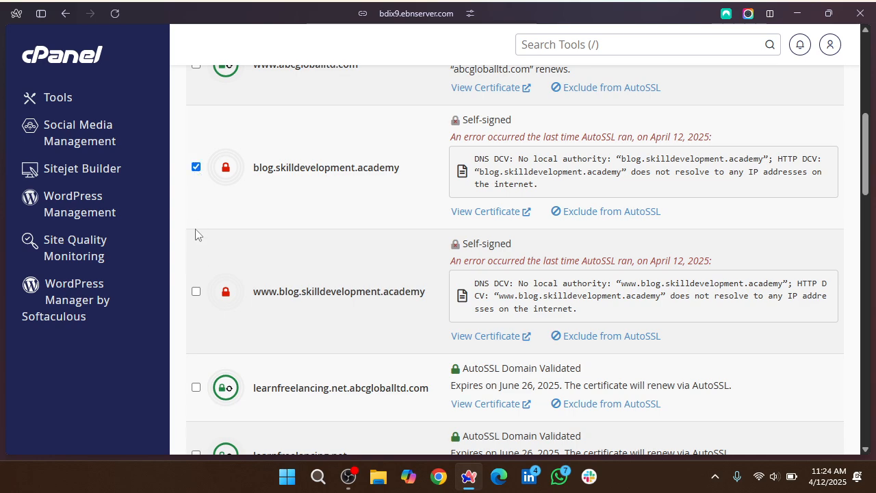
scroll(311, 347, "down", 10)
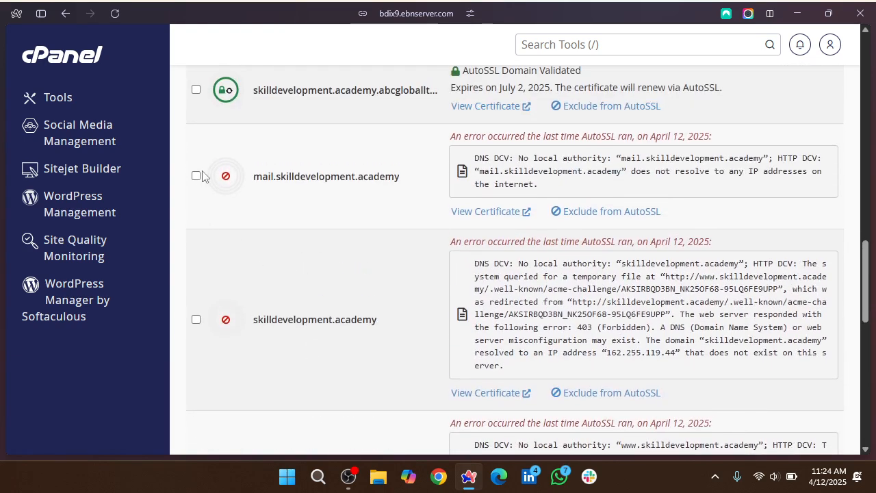
left_click(197, 176)
scroll(197, 328, "down", 3)
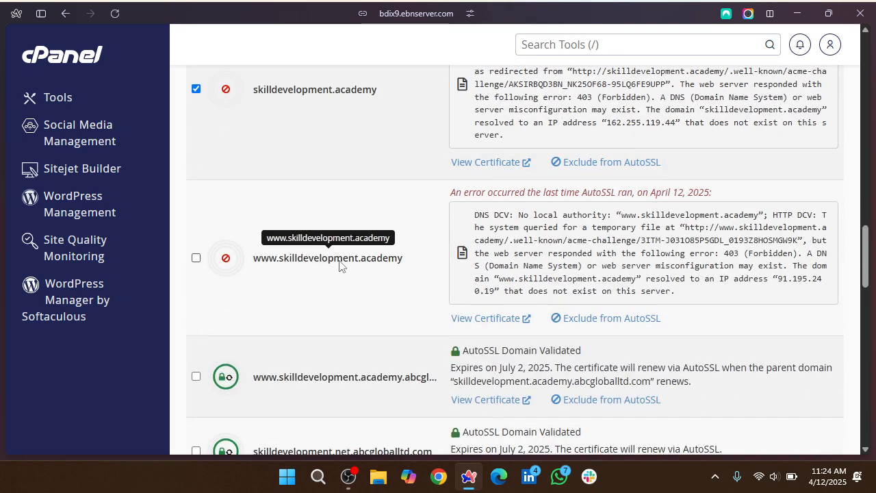
left_click(197, 258)
Step: Run AutoSSL on the selected skilldevelopment.academy domains
scroll(298, 293, "down", 15)
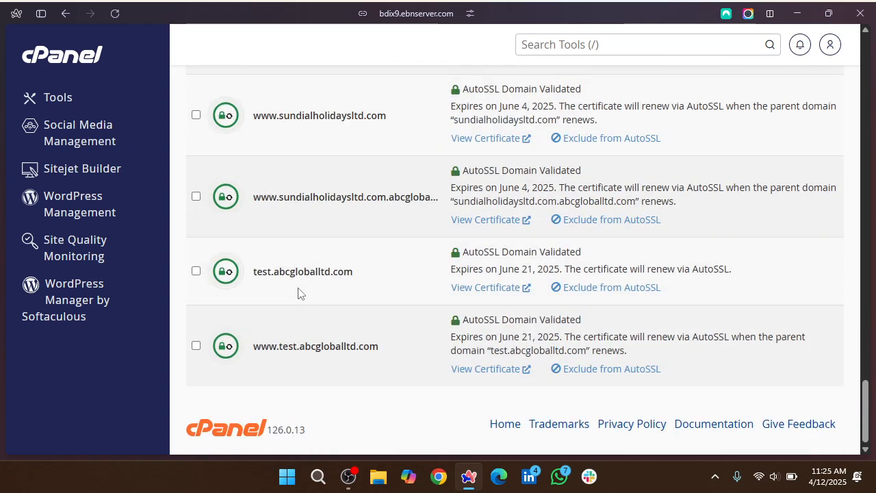
scroll(298, 293, "up", 20)
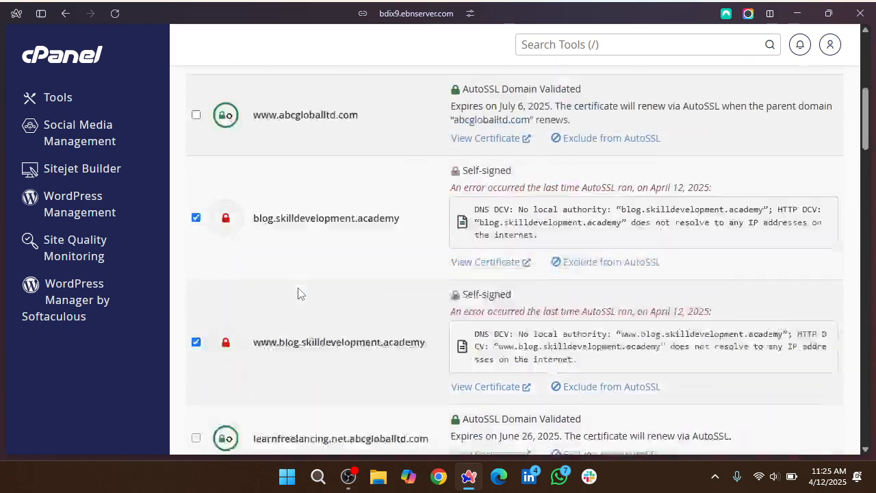
scroll(298, 293, "up", 5)
scroll(298, 293, "down", 3)
scroll(298, 293, "up", 1)
scroll(298, 293, "down", 4)
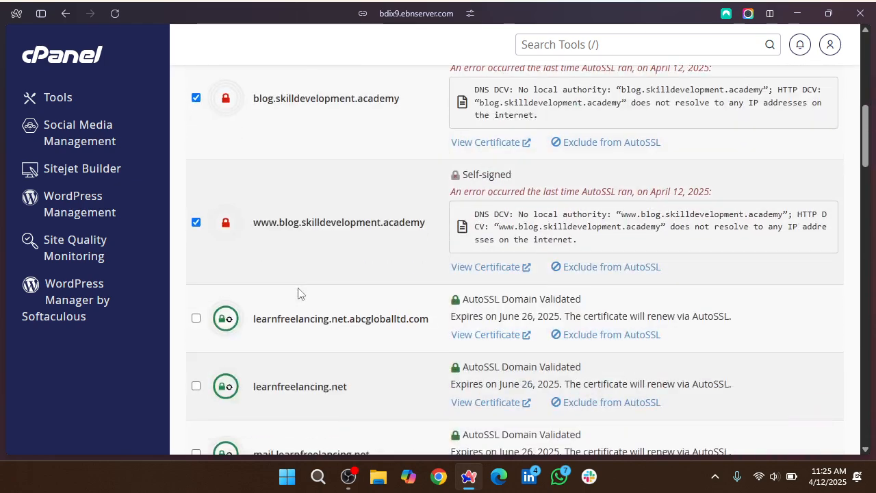
scroll(298, 293, "up", 8)
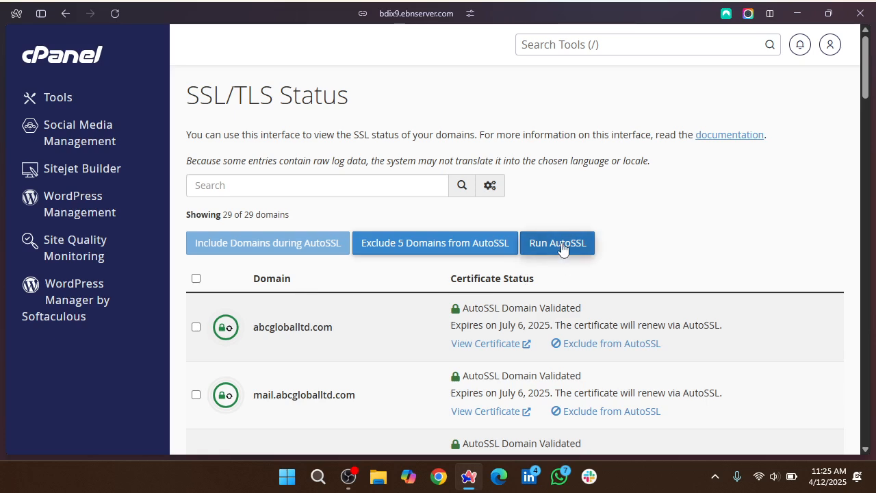
left_click(562, 246)
Step: Wait for the AutoSSL run to report success while scrolling the domain list
scroll(567, 352, "down", 5)
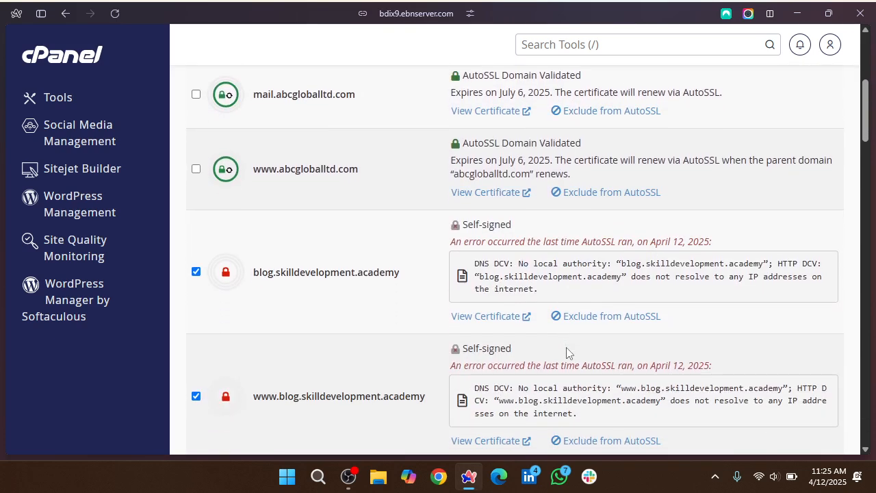
scroll(567, 352, "up", 5)
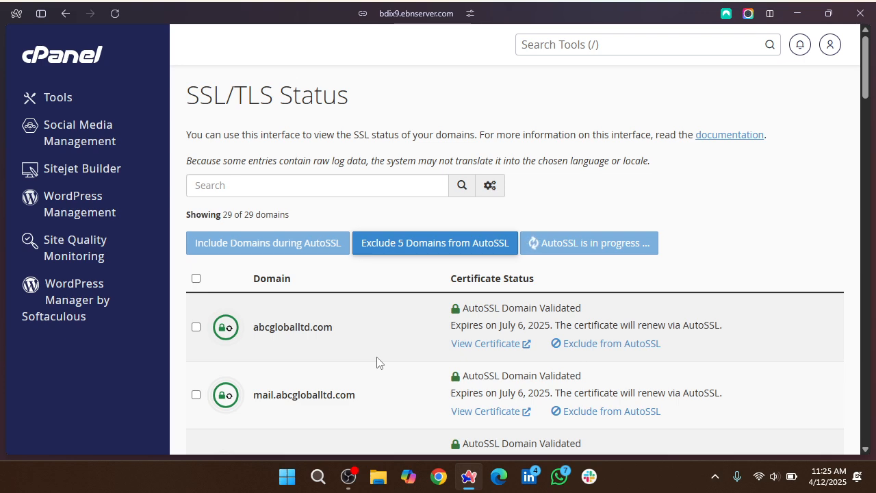
scroll(377, 363, "down", 12)
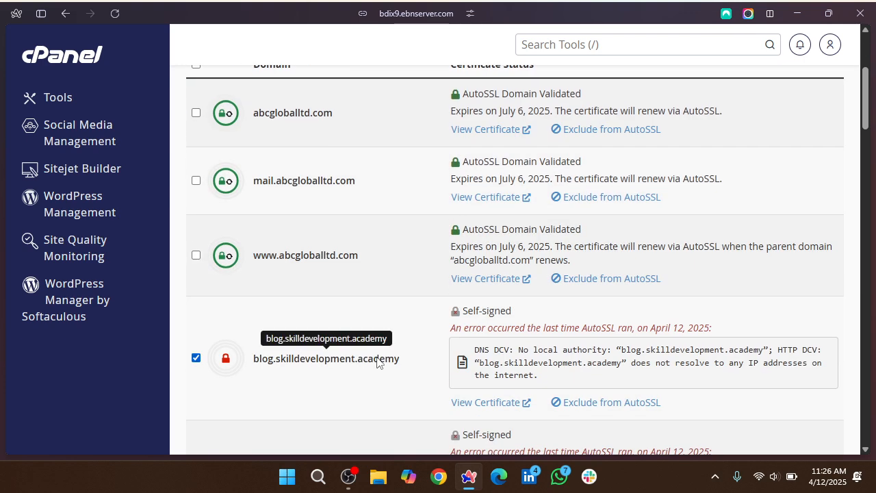
scroll(377, 363, "down", 7)
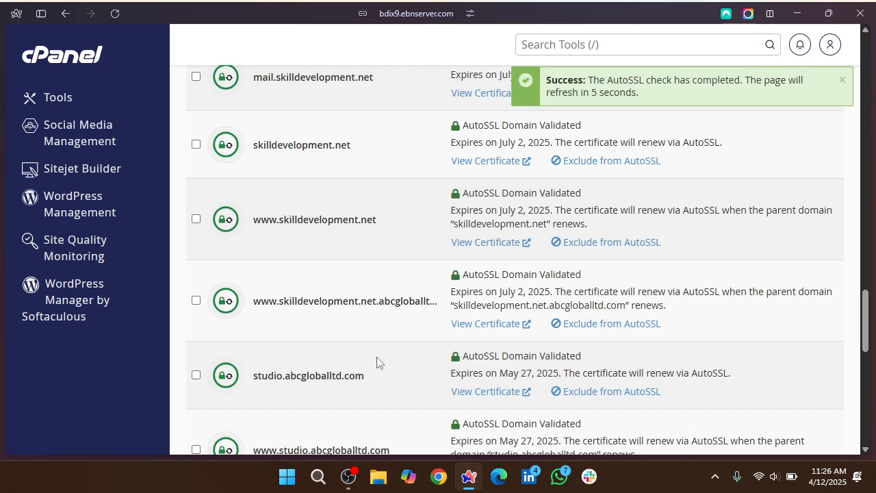
scroll(377, 363, "down", 5)
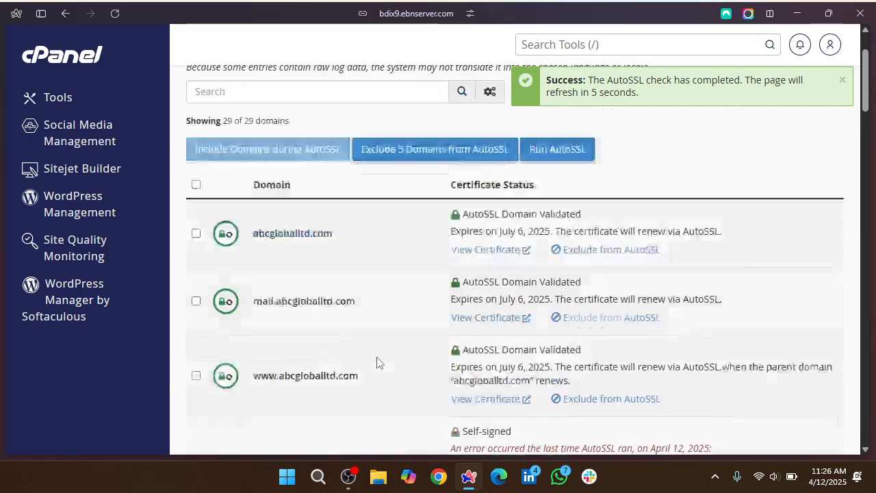
scroll(377, 363, "down", 1)
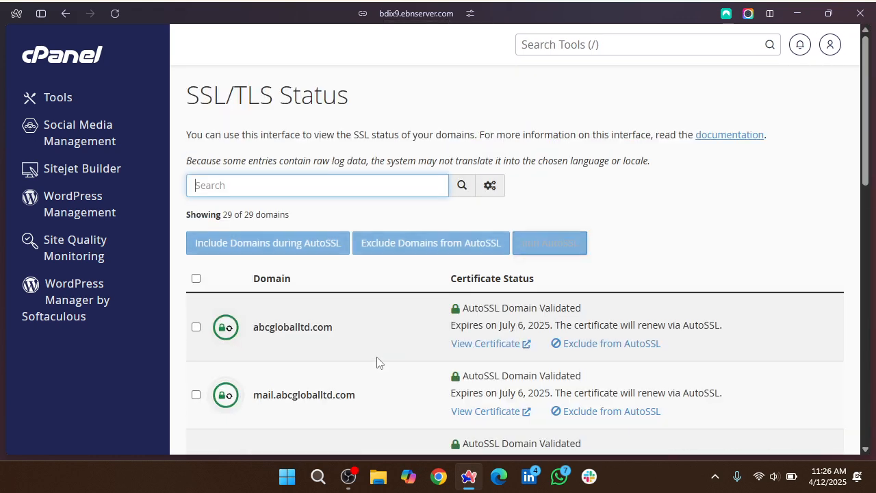
scroll(377, 363, "down", 4)
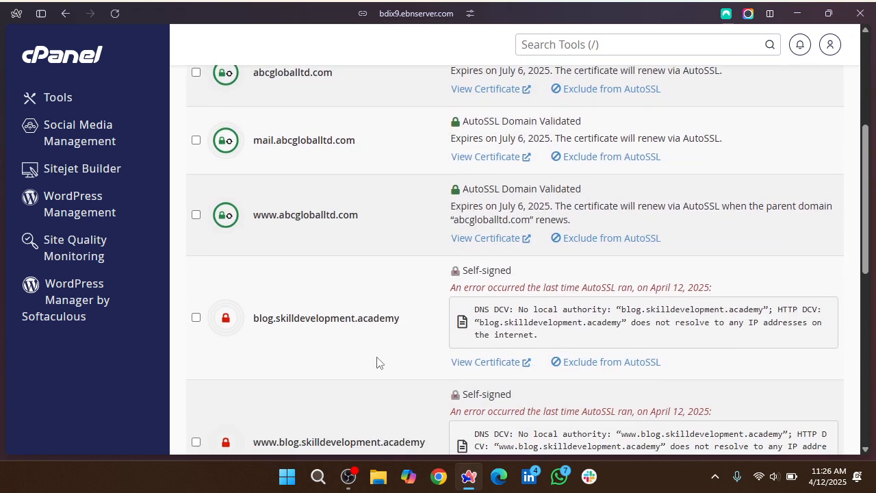
scroll(376, 363, "down", 2)
scroll(376, 363, "down", 3)
scroll(376, 363, "down", 2)
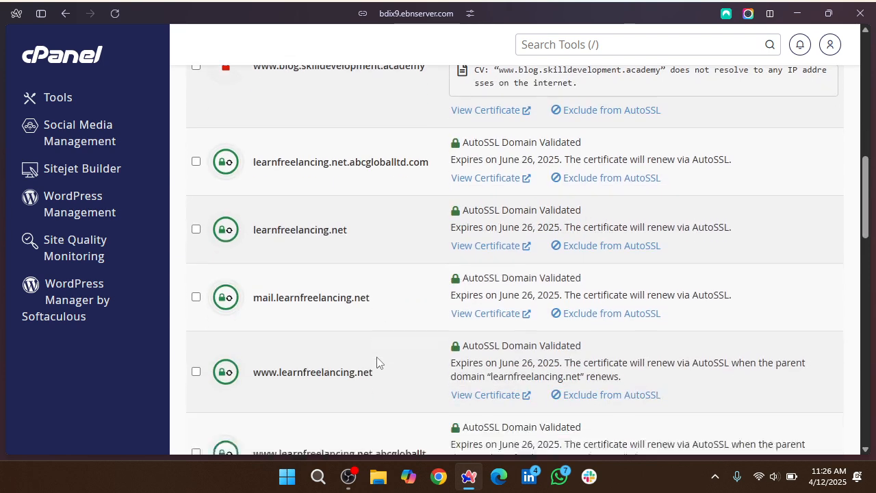
scroll(377, 363, "down", 3)
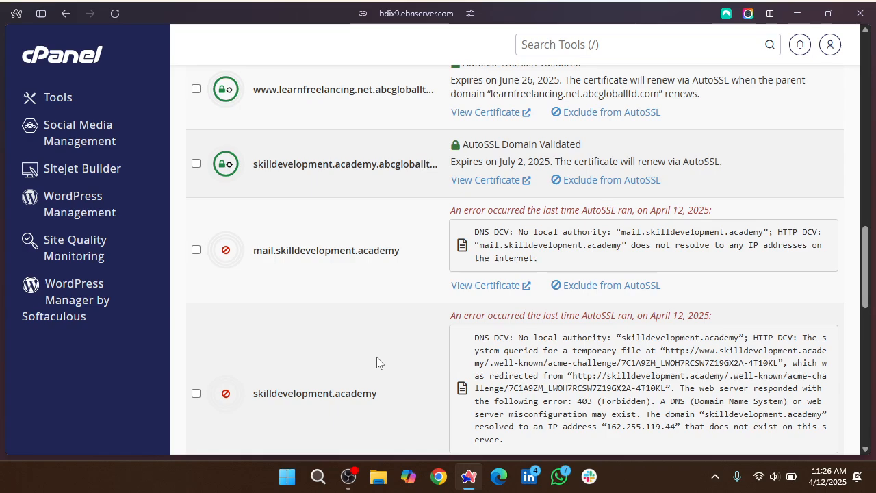
scroll(377, 363, "down", 12)
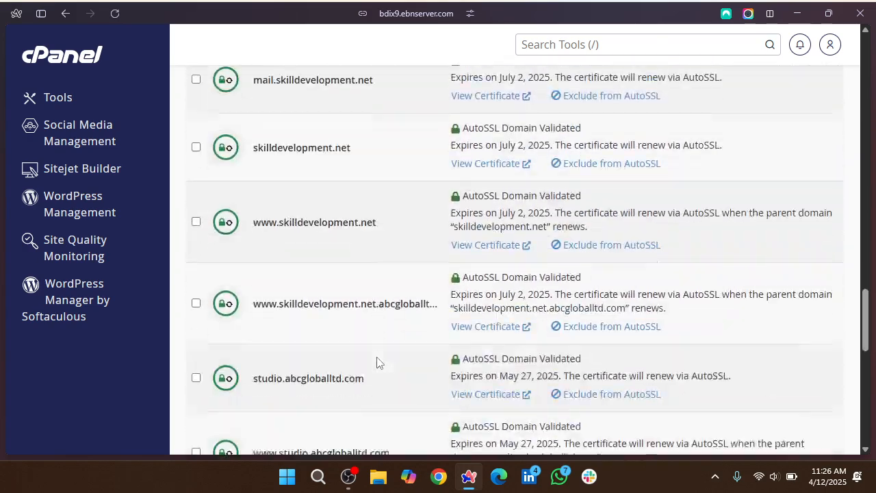
scroll(377, 363, "down", 6)
scroll(377, 363, "up", 1)
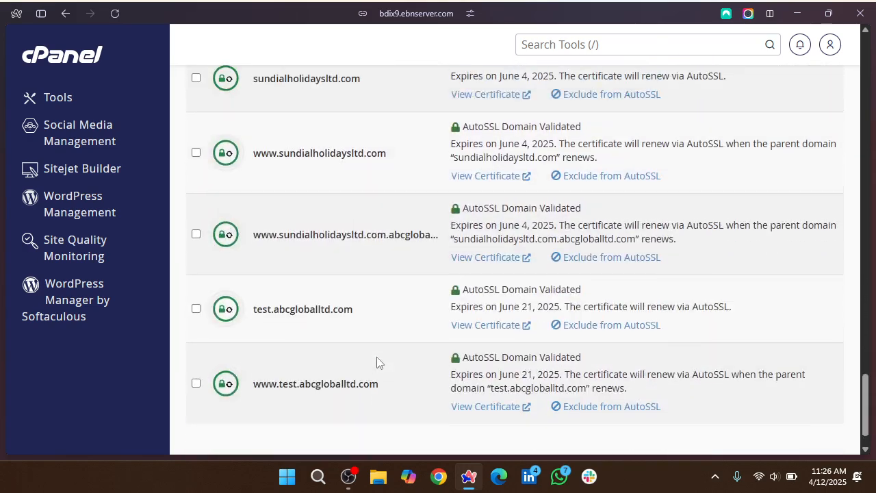
scroll(377, 363, "up", 5)
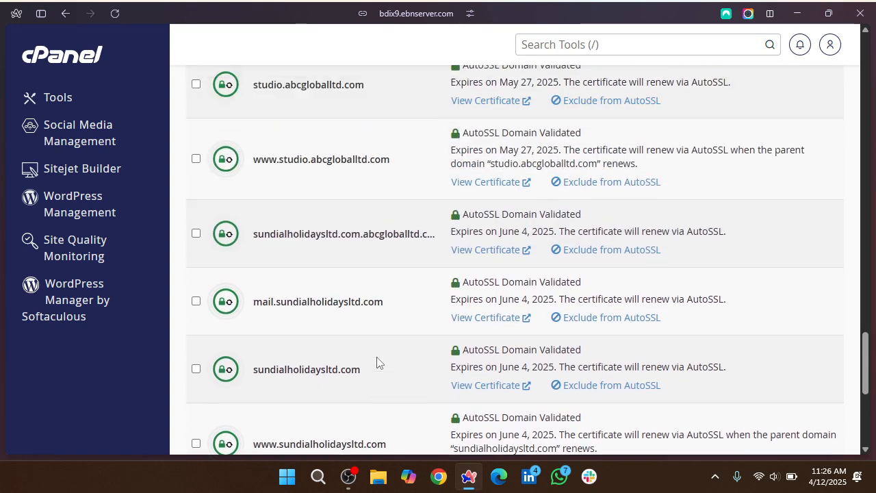
scroll(376, 363, "up", 5)
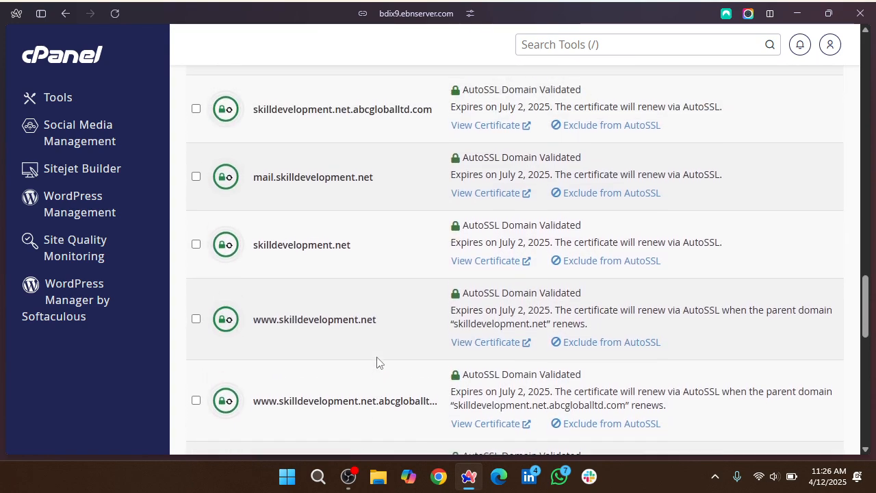
scroll(377, 363, "up", 2)
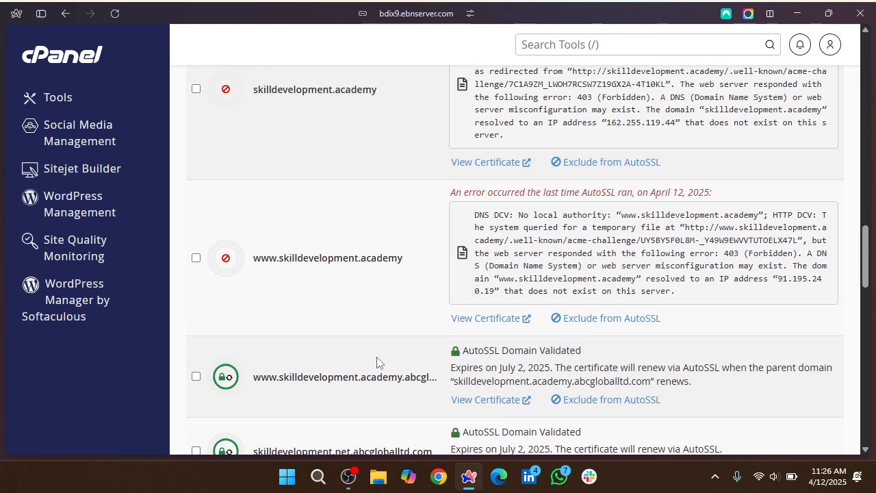
scroll(377, 363, "down", 10)
scroll(377, 362, "down", 3)
scroll(368, 309, "up", 4)
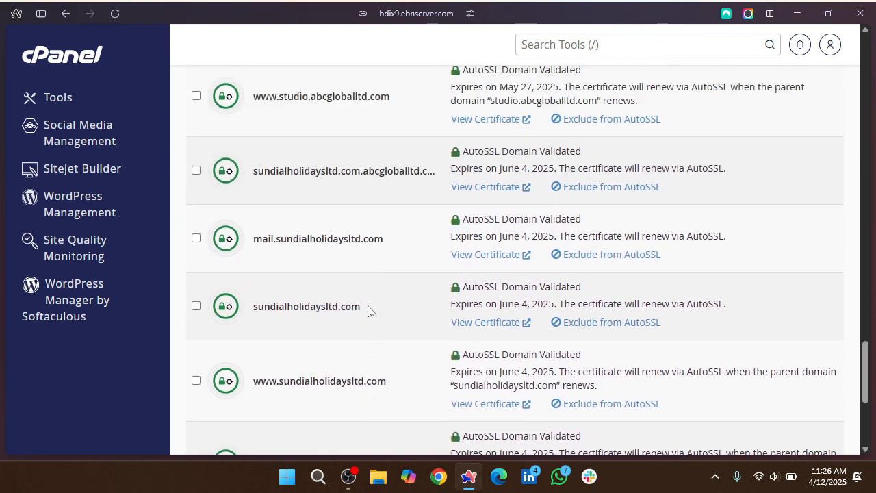
scroll(367, 312, "up", 12)
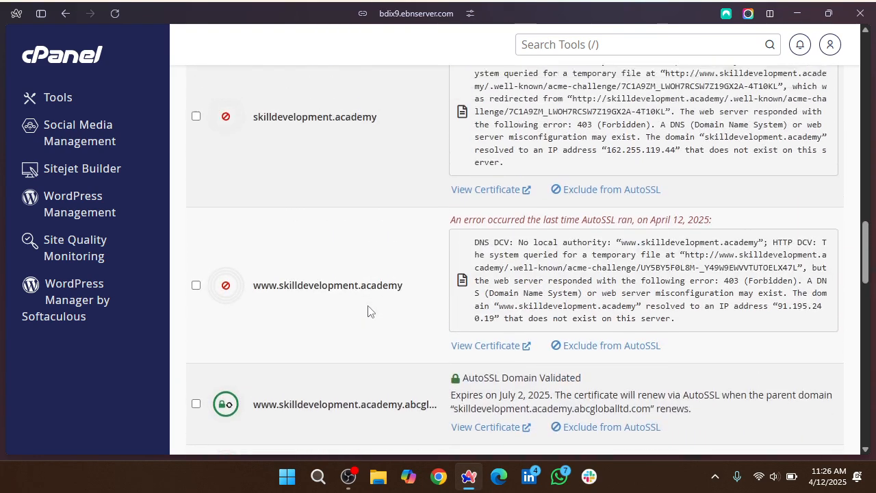
scroll(367, 312, "up", 1)
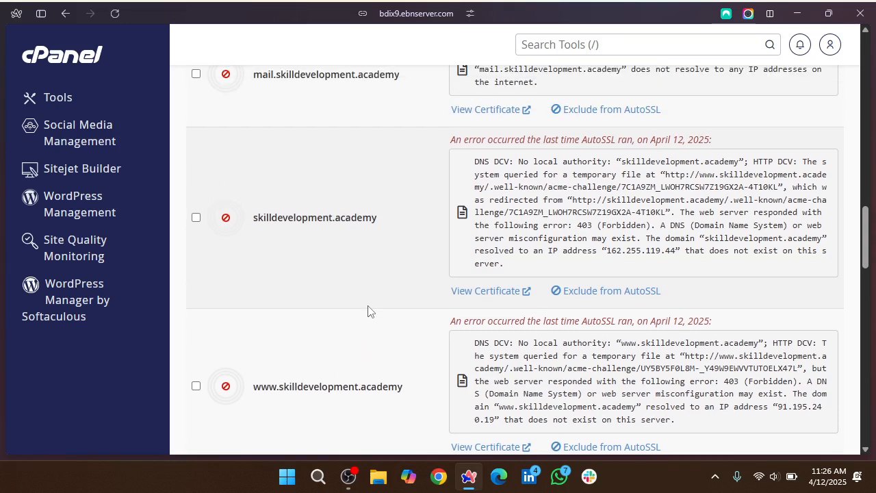
scroll(195, 363, "up", 2)
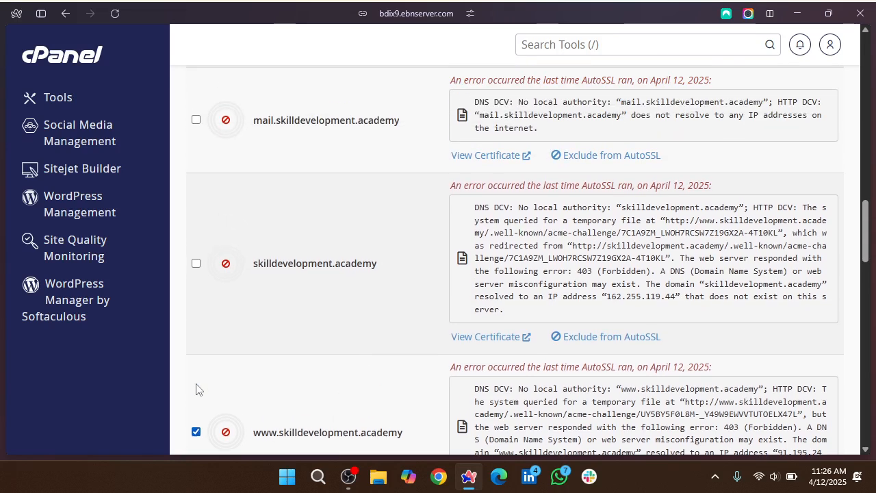
left_click(196, 293)
scroll(194, 296, "up", 4)
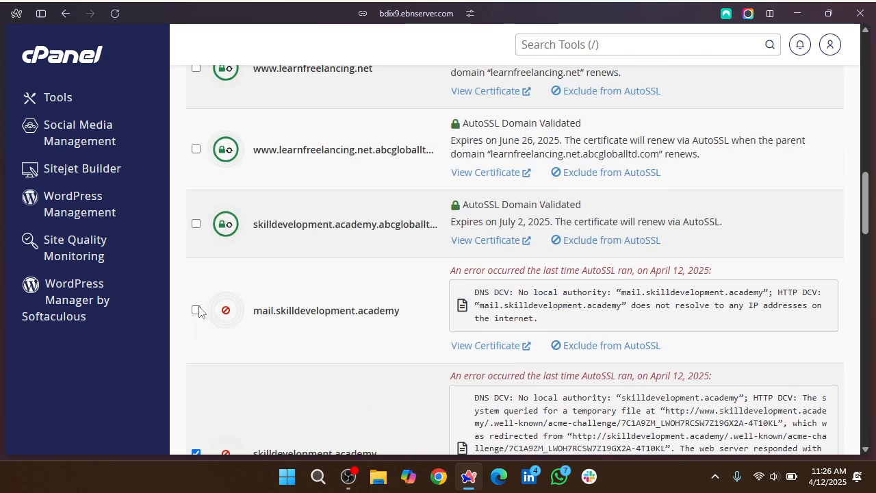
scroll(197, 320, "up", 12)
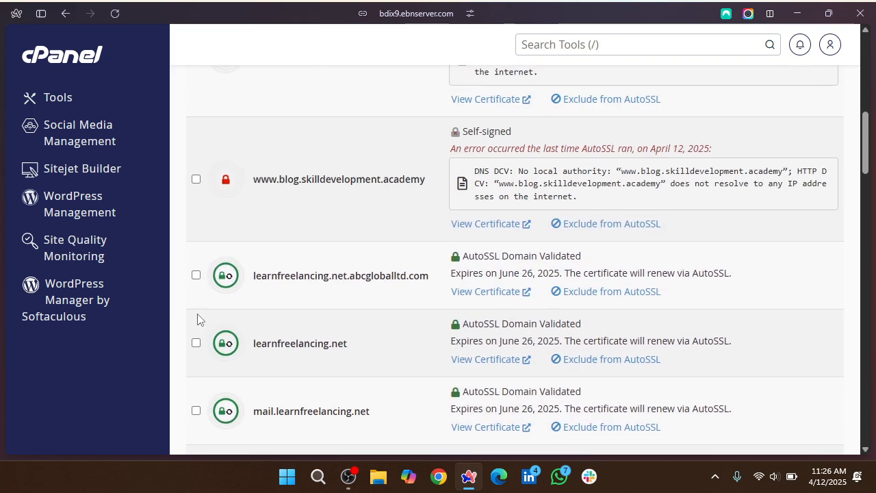
scroll(197, 319, "down", 2)
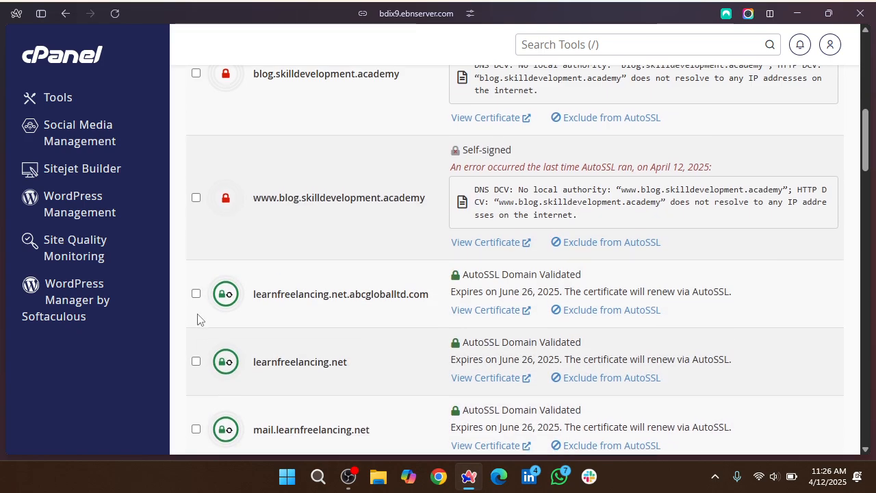
scroll(197, 319, "down", 15)
scroll(197, 320, "up", 4)
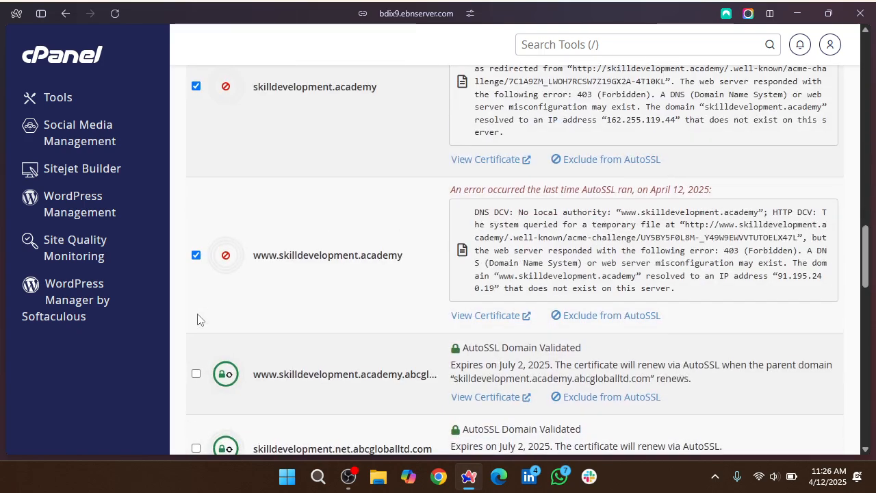
left_click(196, 255)
scroll(196, 256, "up", 3)
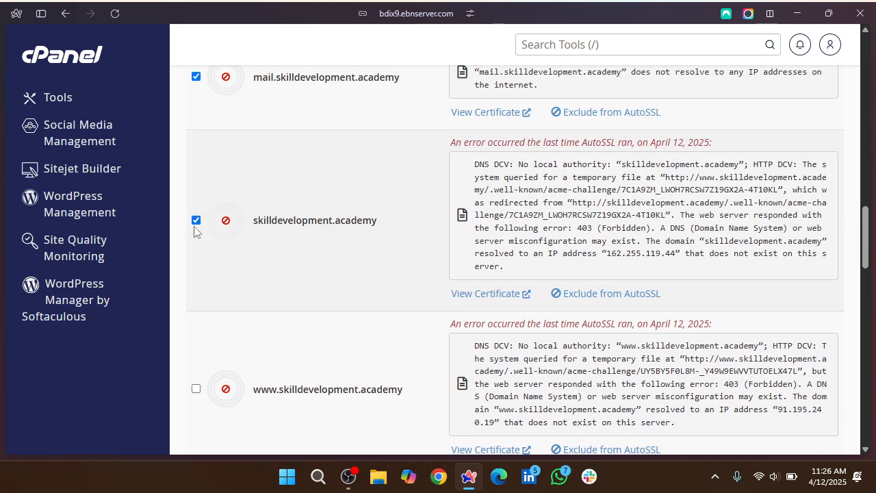
left_click(196, 221)
scroll(194, 227, "up", 2)
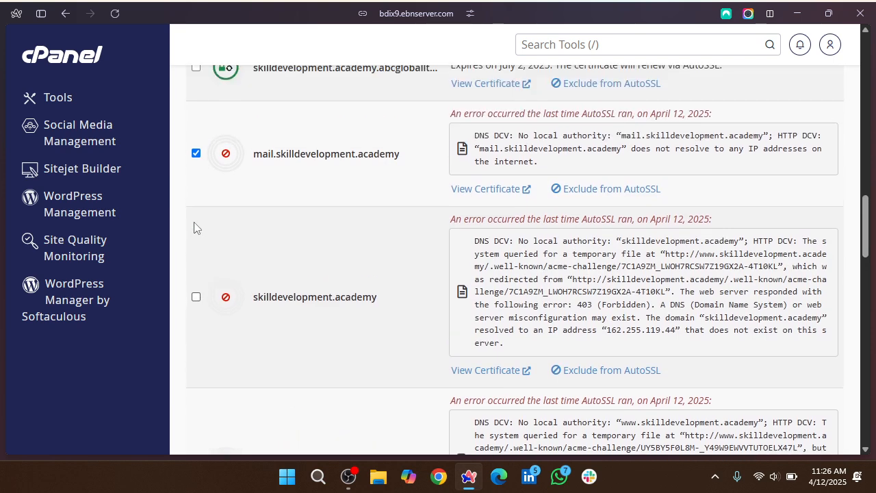
scroll(199, 175, "up", 10)
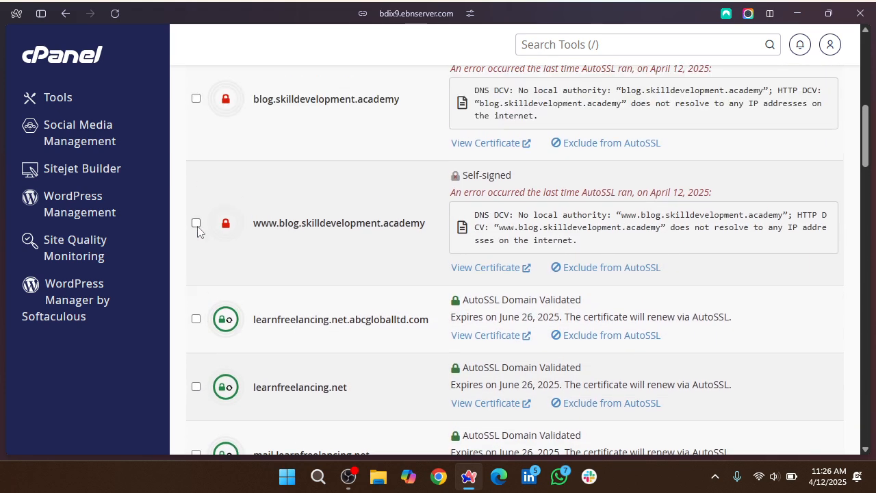
left_click(197, 225)
scroll(198, 228, "up", 1)
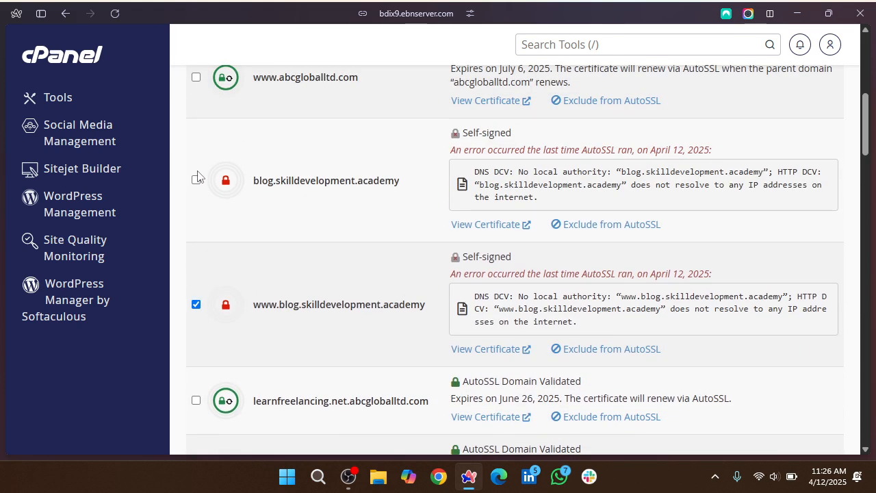
left_click(197, 180)
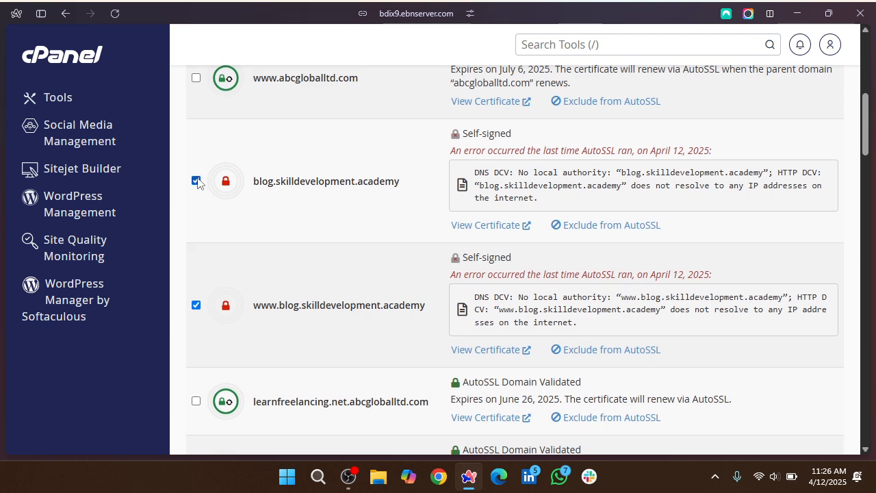
scroll(198, 180, "up", 1)
scroll(229, 176, "down", 1)
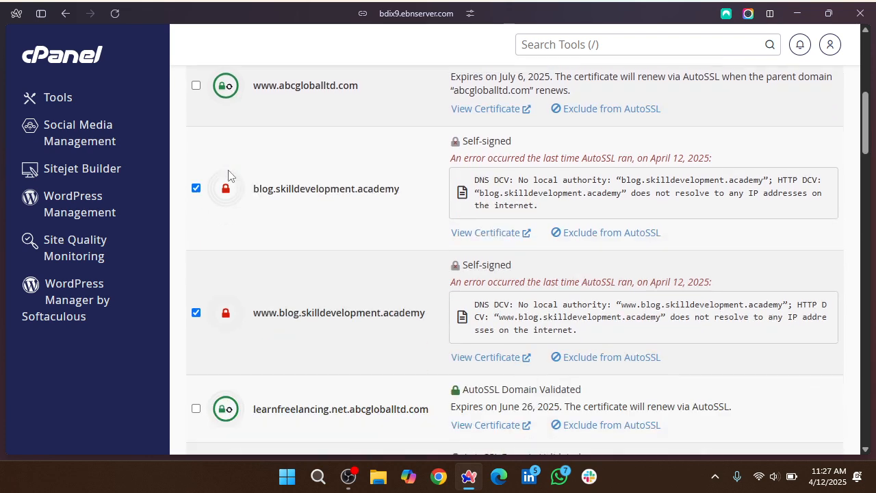
scroll(229, 176, "up", 5)
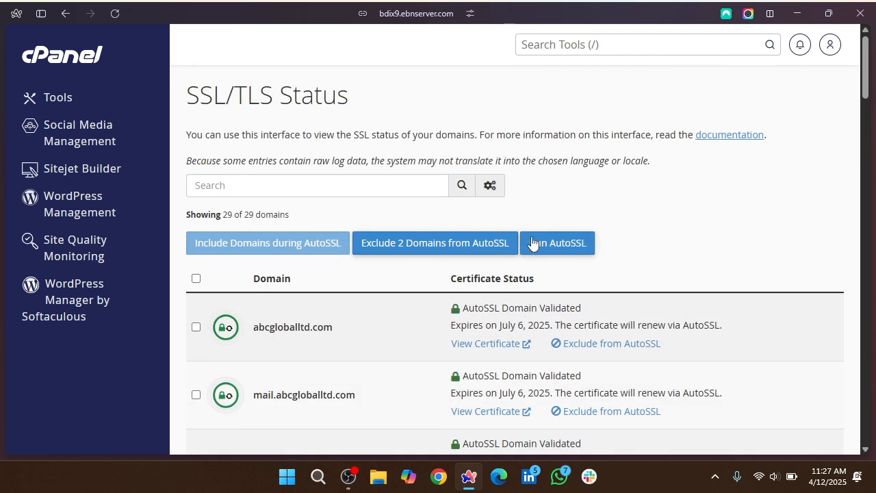
Step: Start Run AutoSSL and wait while 'AutoSSL is in progress…' until the check completes
left_click(563, 243)
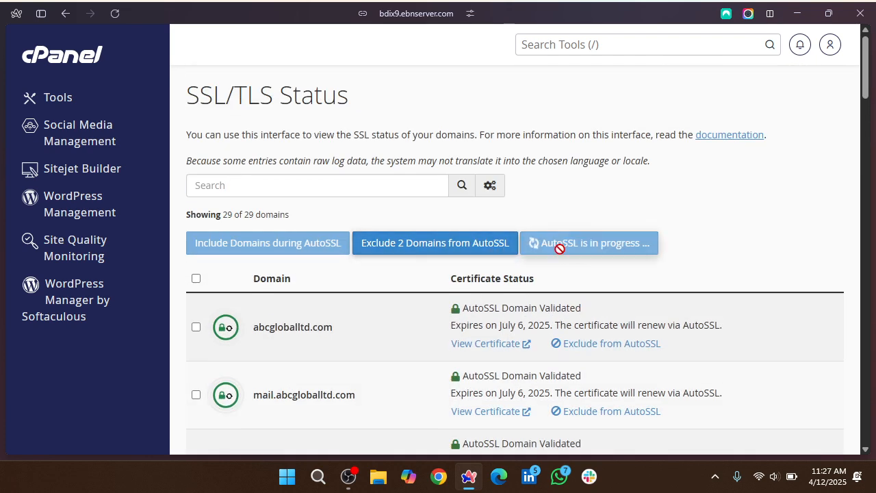
scroll(513, 371, "down", 5)
scroll(510, 372, "down", 2)
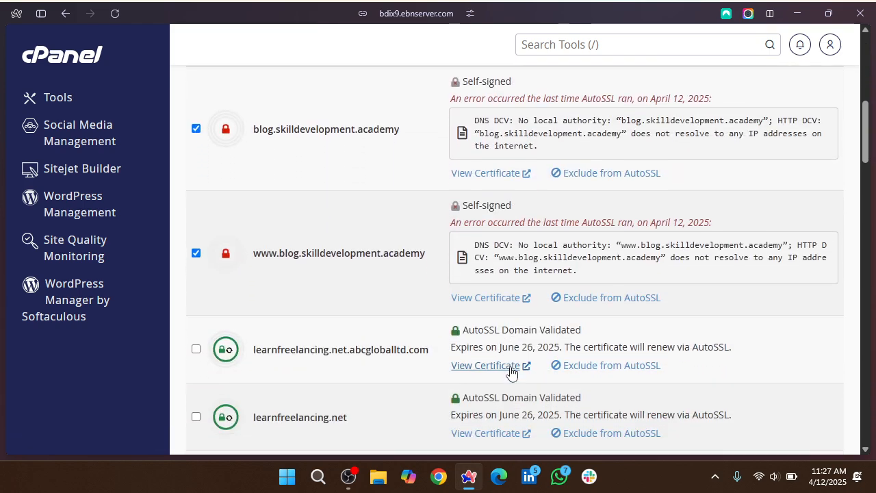
scroll(511, 372, "up", 10)
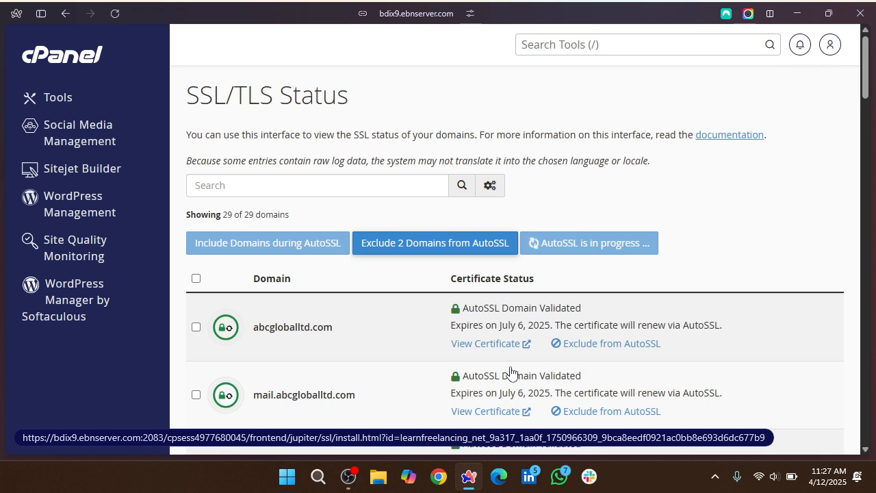
scroll(510, 372, "down", 4)
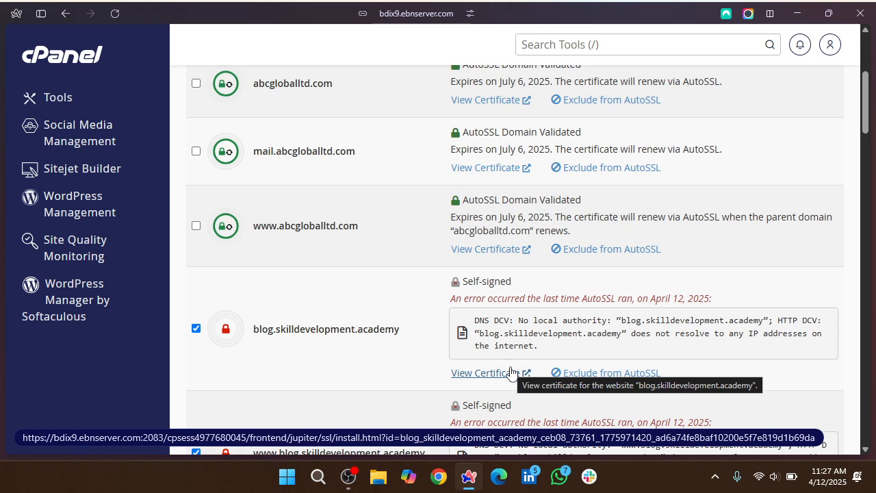
scroll(510, 372, "up", 4)
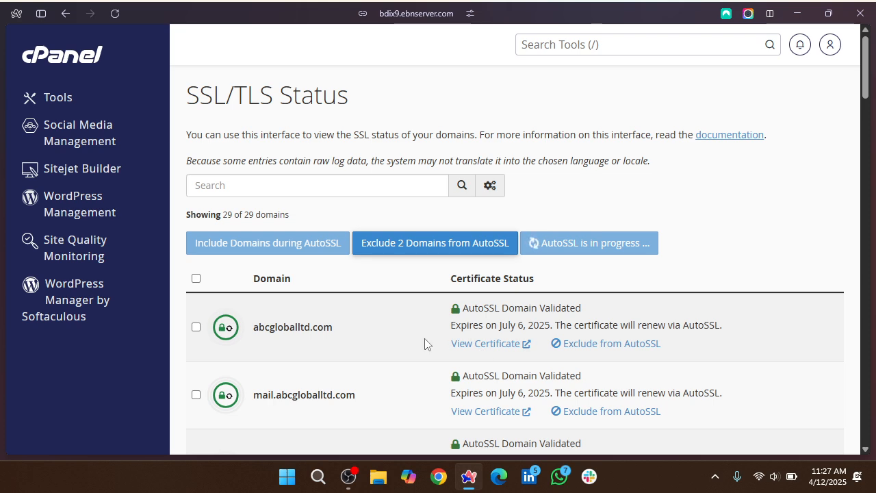
scroll(422, 346, "down", 3)
scroll(423, 348, "up", 2)
scroll(423, 347, "up", 1)
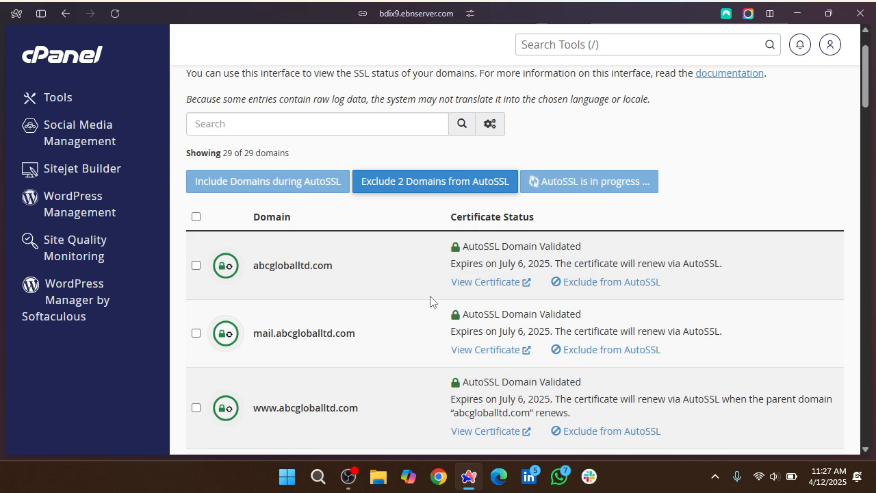
left_click_drag(430, 301, 480, 146)
scroll(479, 146, "down", 2)
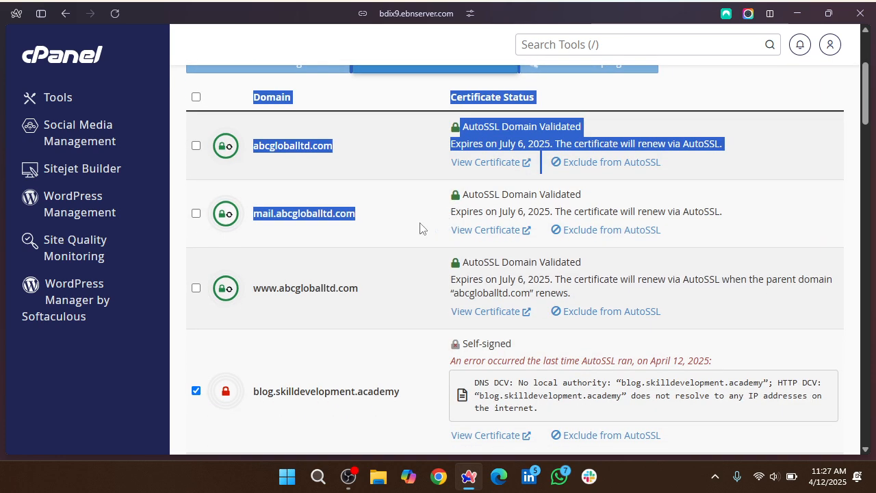
left_click(403, 218)
scroll(403, 222, "up", 2)
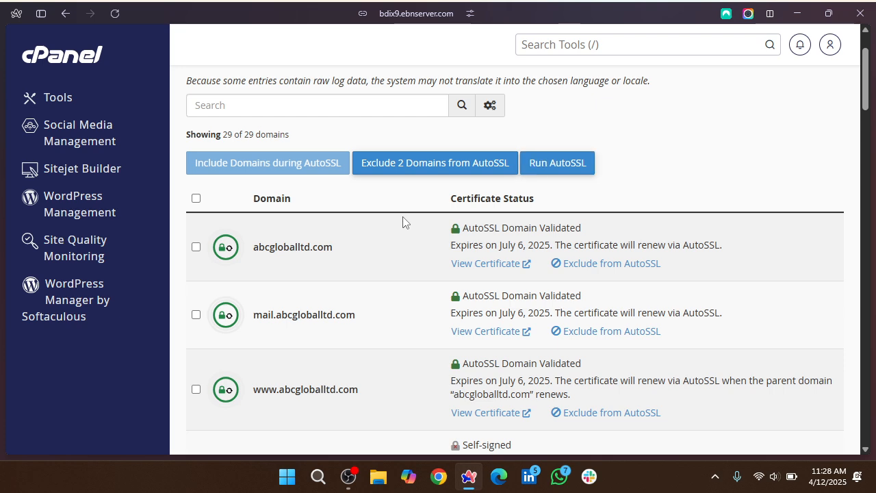
scroll(403, 223, "down", 3)
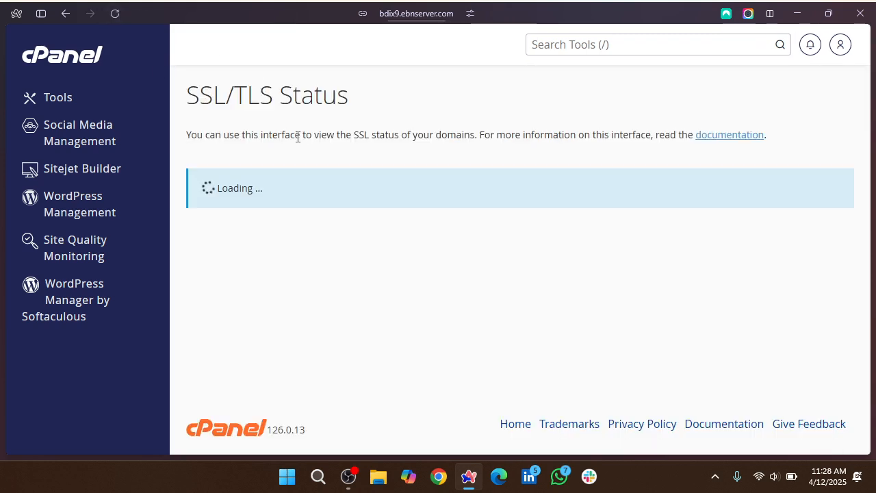
scroll(298, 137, "down", 5)
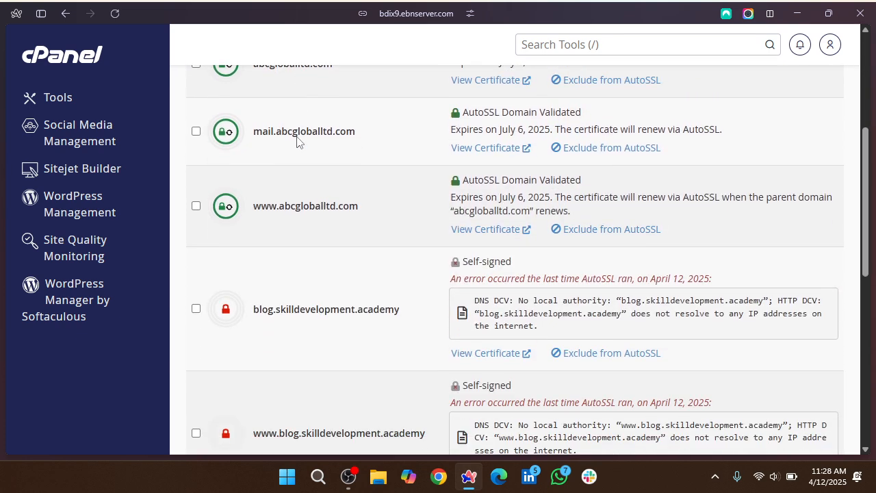
scroll(298, 142, "down", 3)
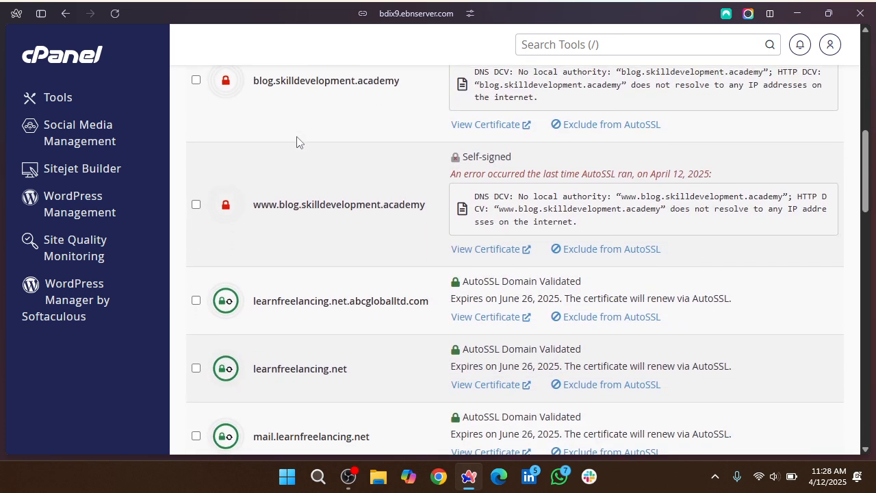
scroll(297, 142, "down", 2)
scroll(297, 142, "up", 5)
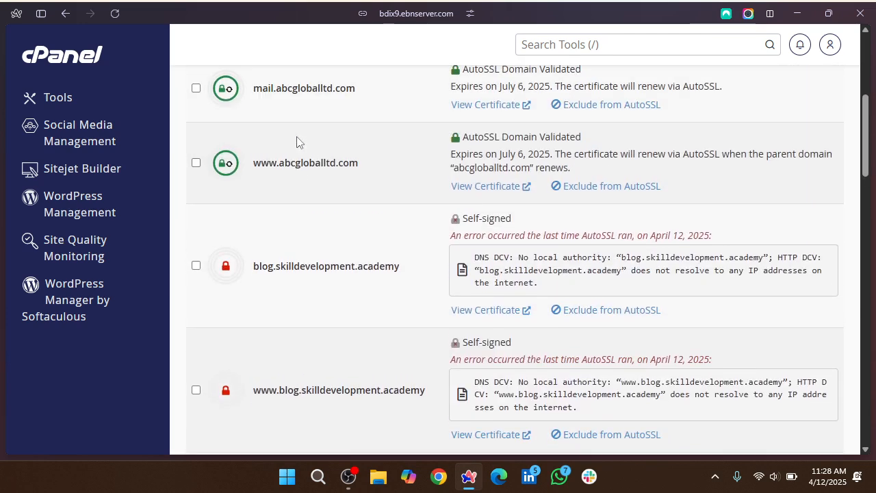
left_click(196, 267)
left_click(197, 391)
scroll(278, 338, "down", 10)
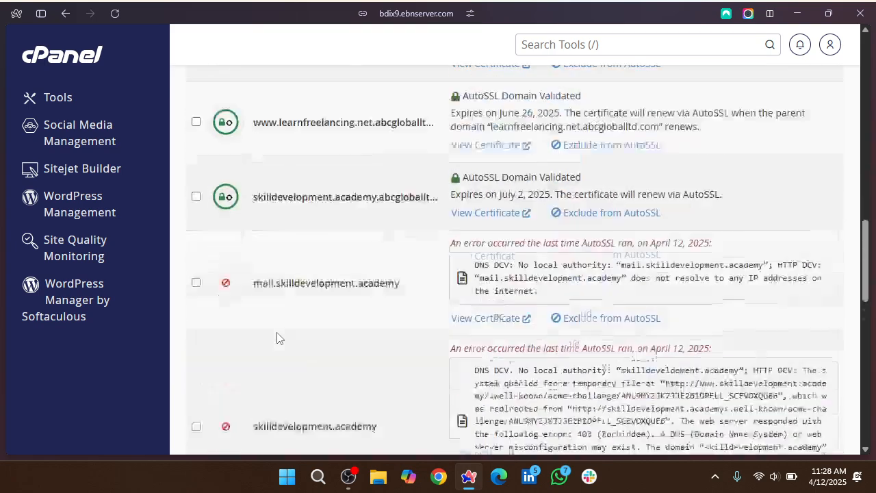
scroll(277, 338, "up", 1)
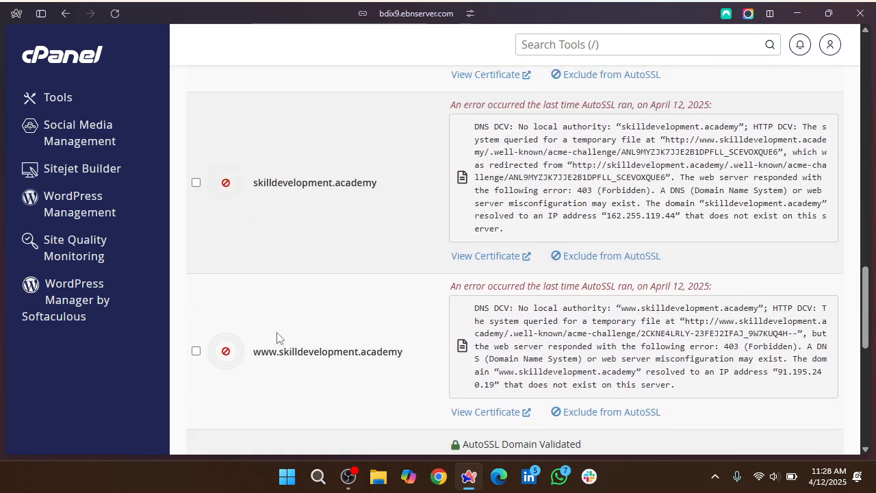
left_click(195, 188)
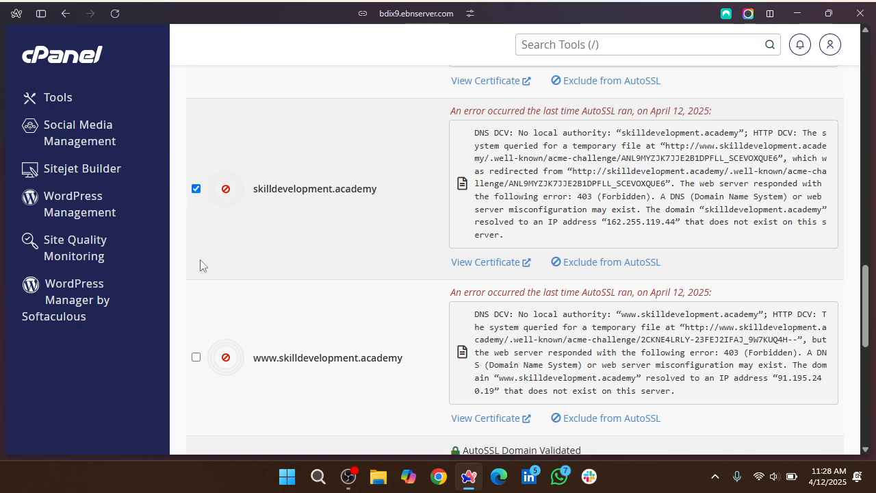
left_click(197, 357)
scroll(283, 267, "up", 3)
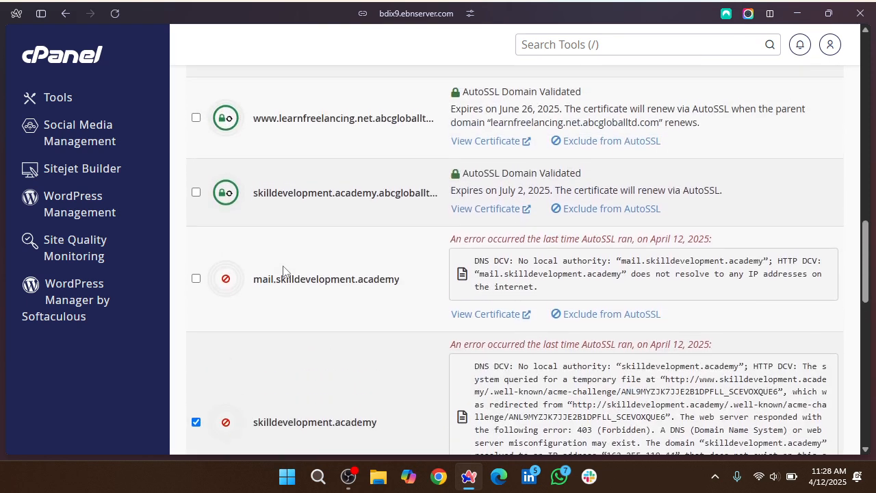
left_click(196, 280)
scroll(199, 286, "down", 6)
scroll(198, 286, "down", 5)
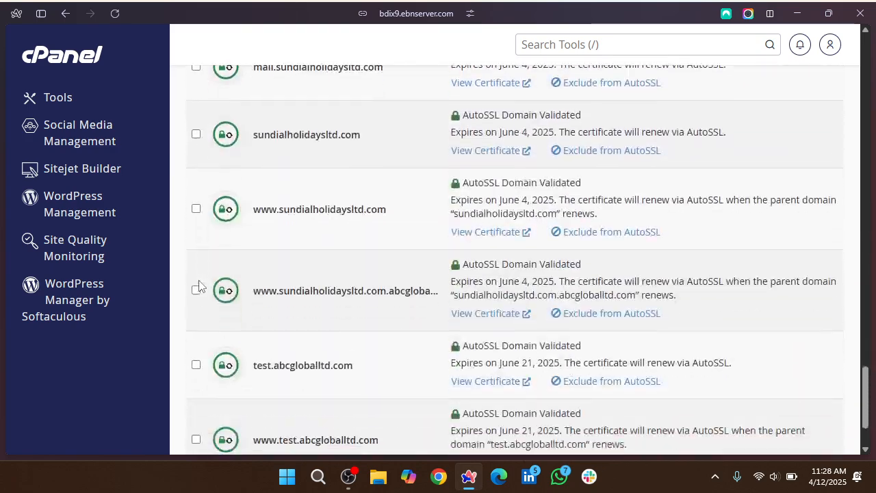
scroll(198, 286, "up", 10)
scroll(199, 286, "up", 7)
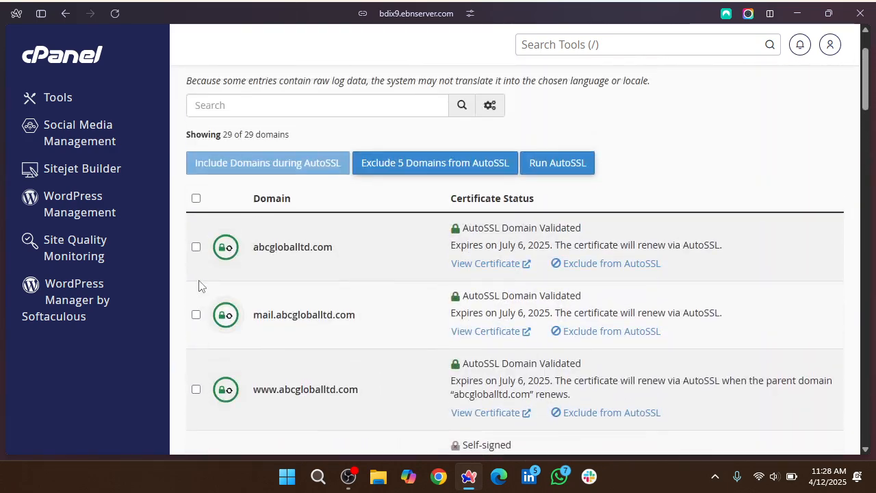
Step: Exclude the five marked domains from AutoSSL and reload the SSL/TLS Status page
left_click(491, 236)
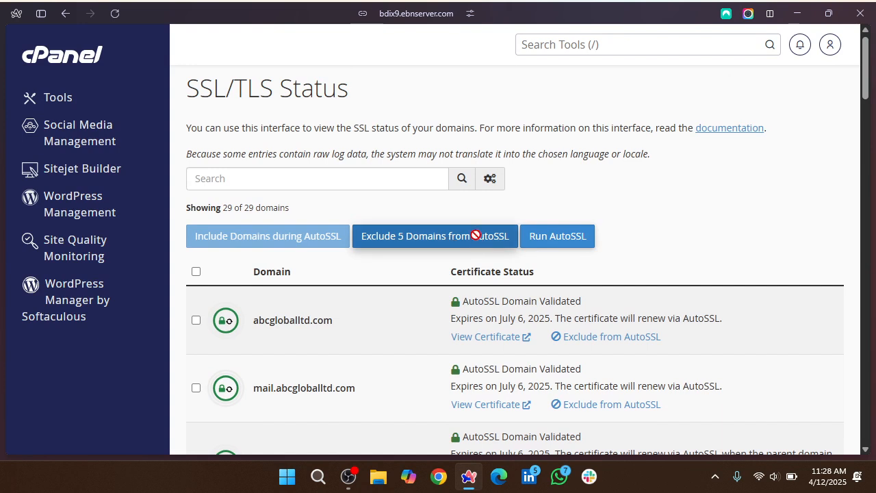
scroll(423, 308, "down", 2)
scroll(423, 308, "down", 1)
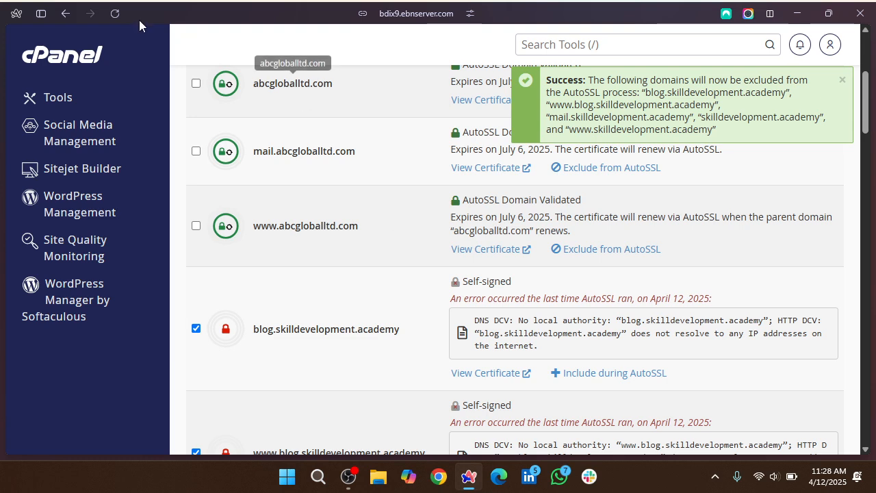
left_click(116, 14)
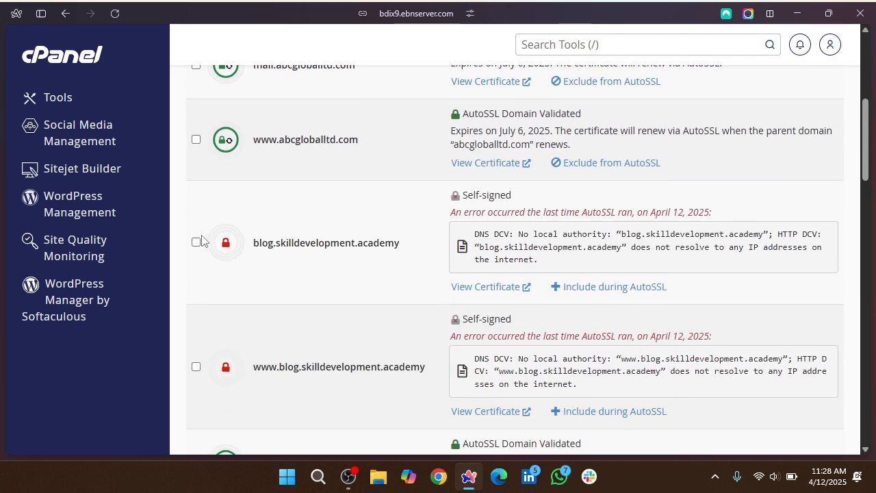
Step: Re-tick blog, skilldevelopment.academy and mail.skilldevelopment.academy, then start a new AutoSSL run
left_click(196, 243)
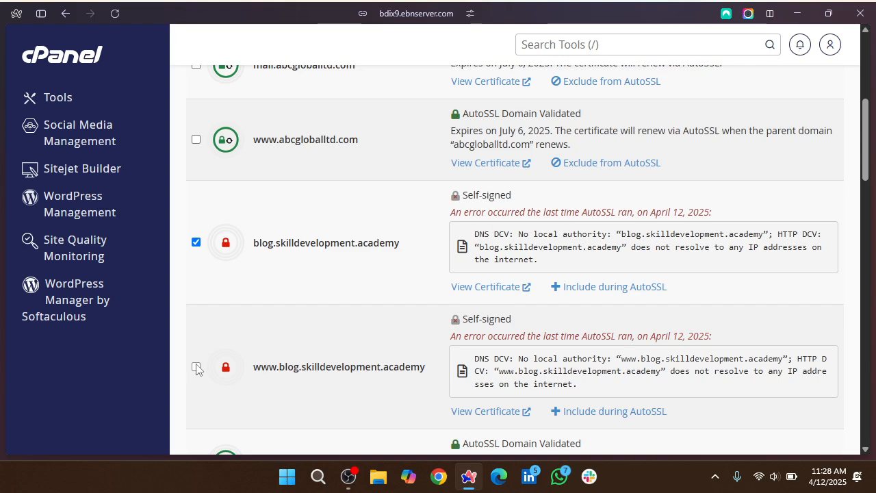
scroll(196, 368, "down", 15)
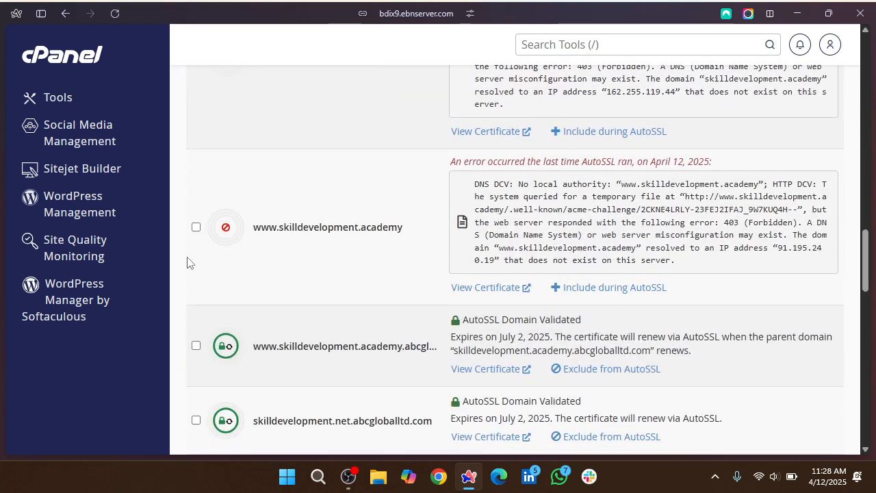
scroll(192, 230, "up", 3)
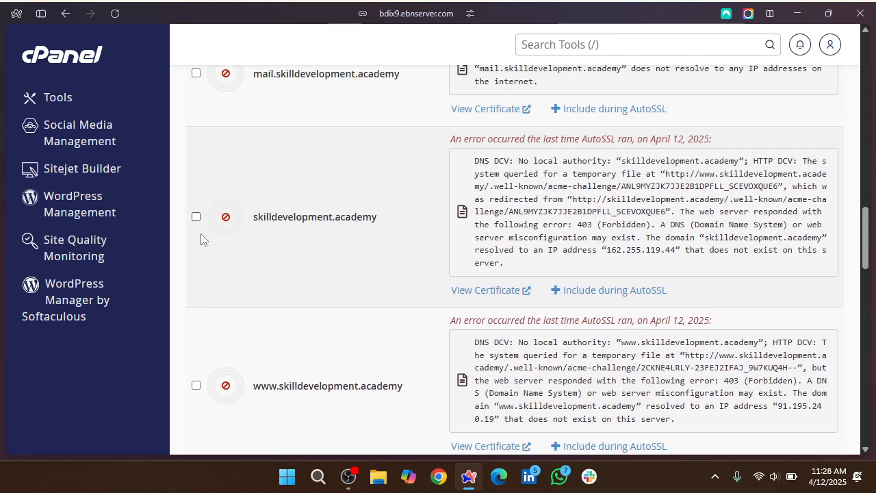
left_click(196, 231)
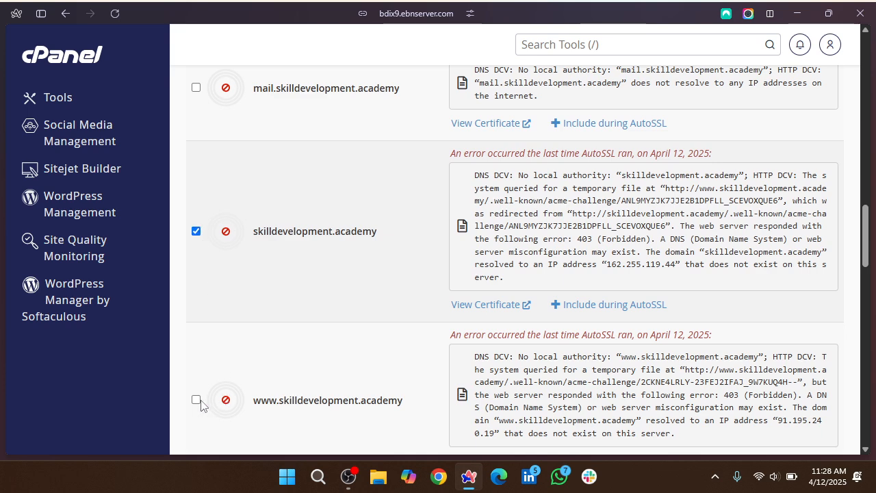
scroll(199, 407, "down", 10)
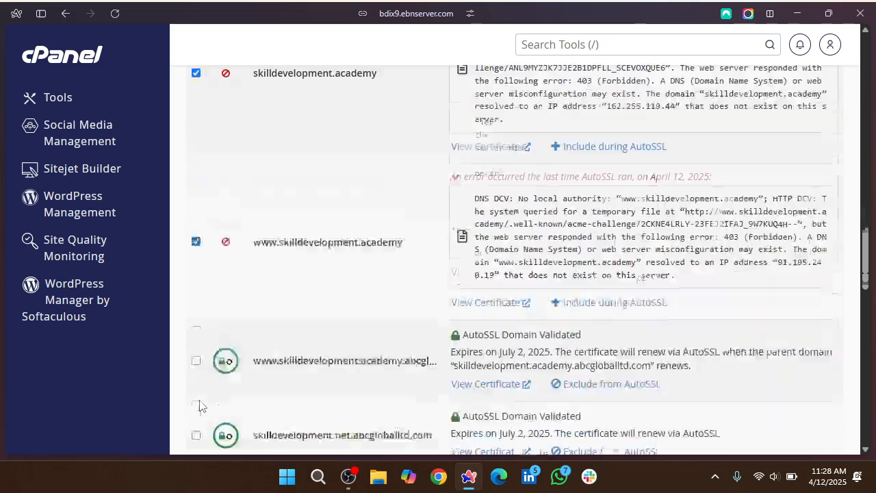
scroll(199, 406, "down", 10)
scroll(199, 406, "up", 15)
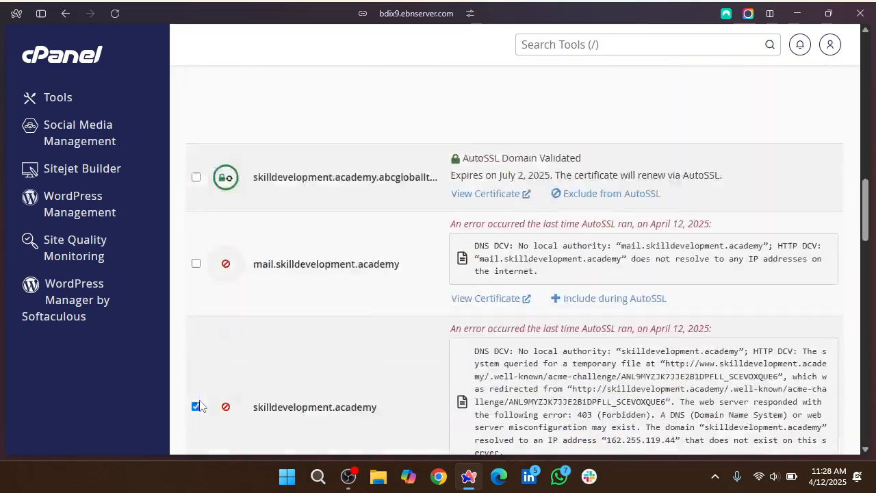
scroll(200, 407, "down", 3)
scroll(199, 405, "down", 5)
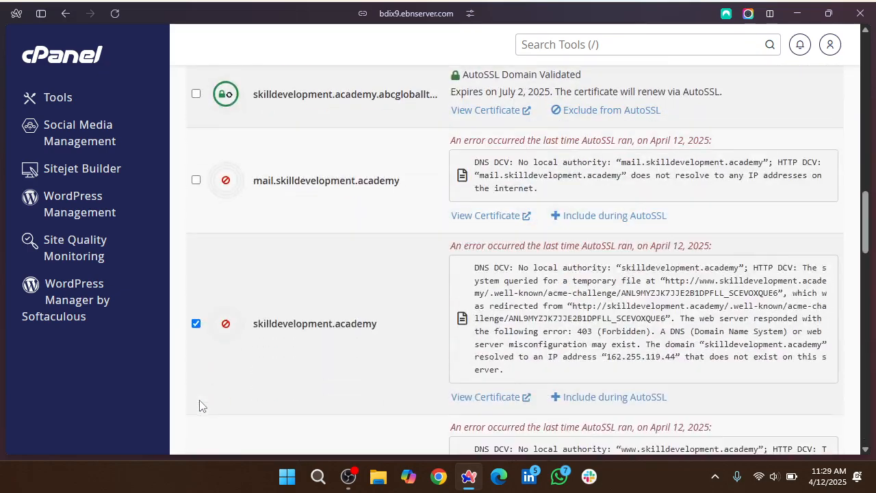
scroll(199, 406, "down", 3)
scroll(199, 406, "up", 2)
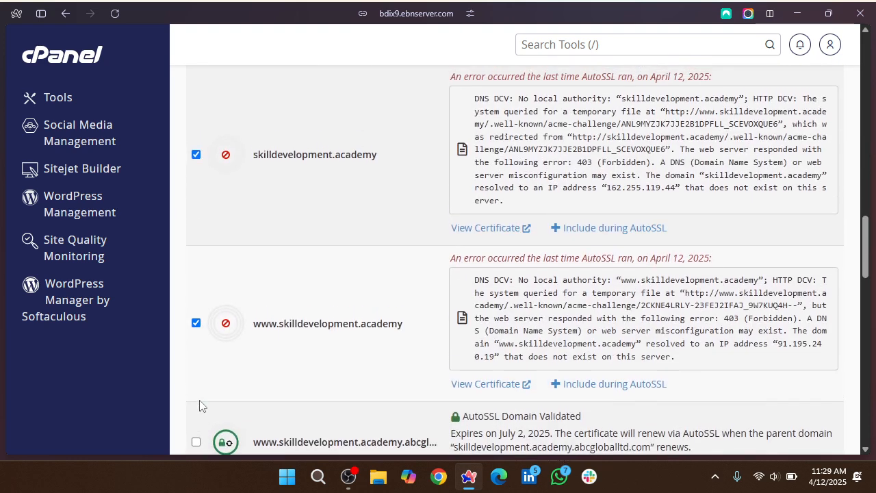
scroll(200, 407, "up", 2)
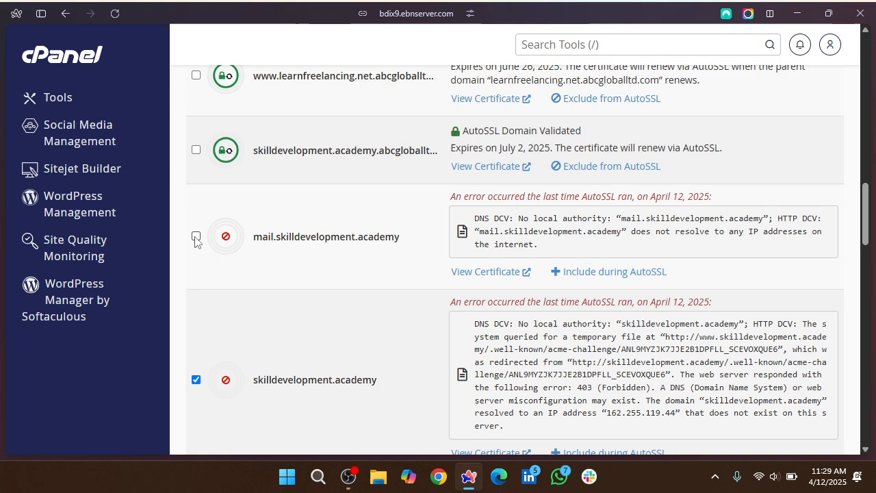
left_click(195, 235)
scroll(391, 182, "up", 15)
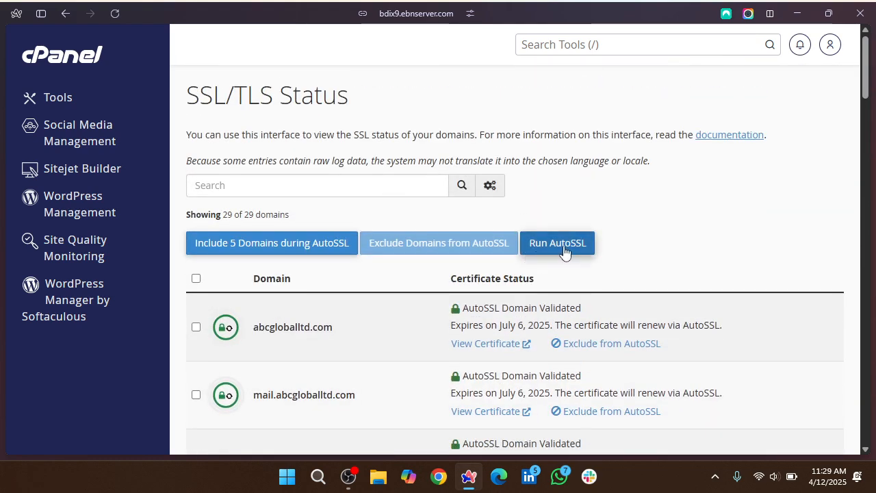
scroll(564, 252, "down", 4)
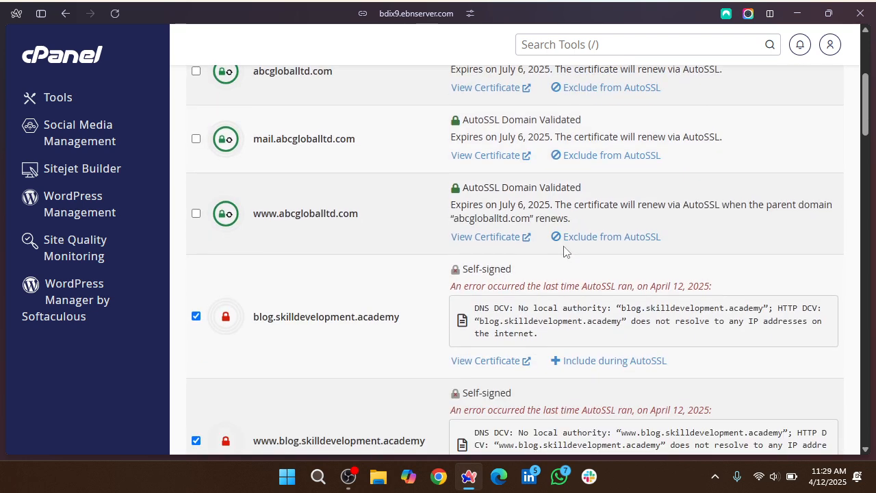
scroll(564, 253, "up", 4)
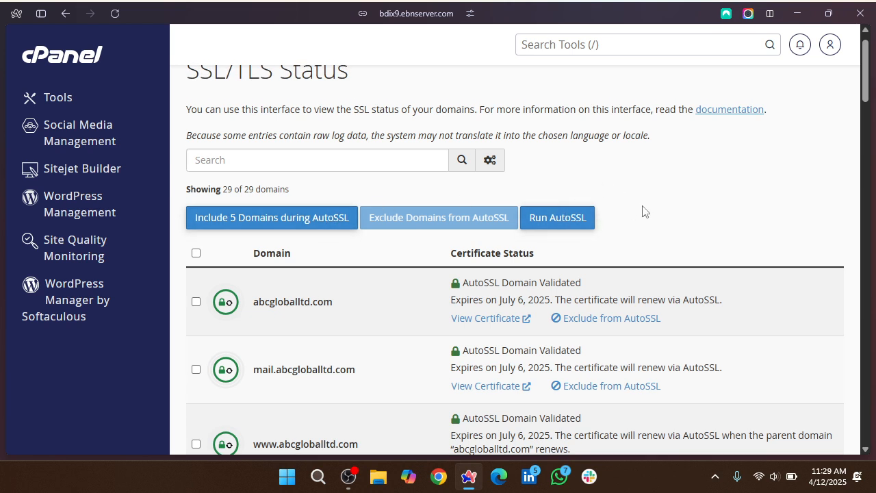
left_click(579, 226)
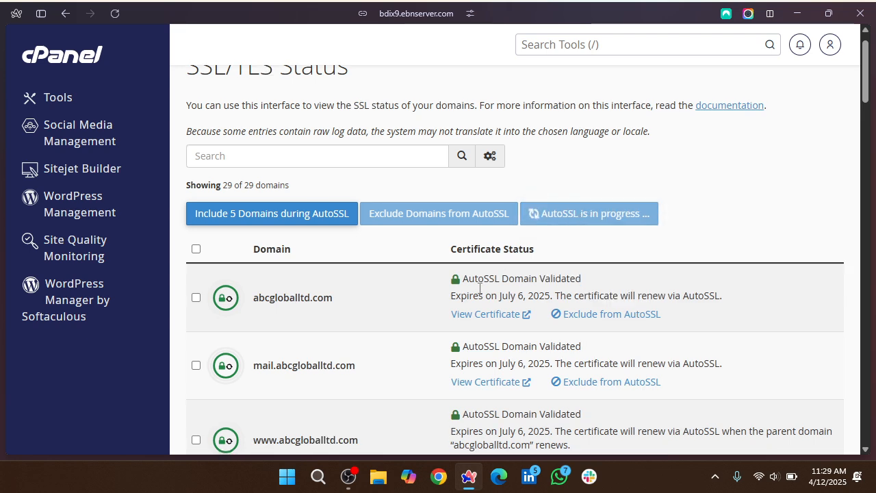
scroll(480, 289, "down", 1)
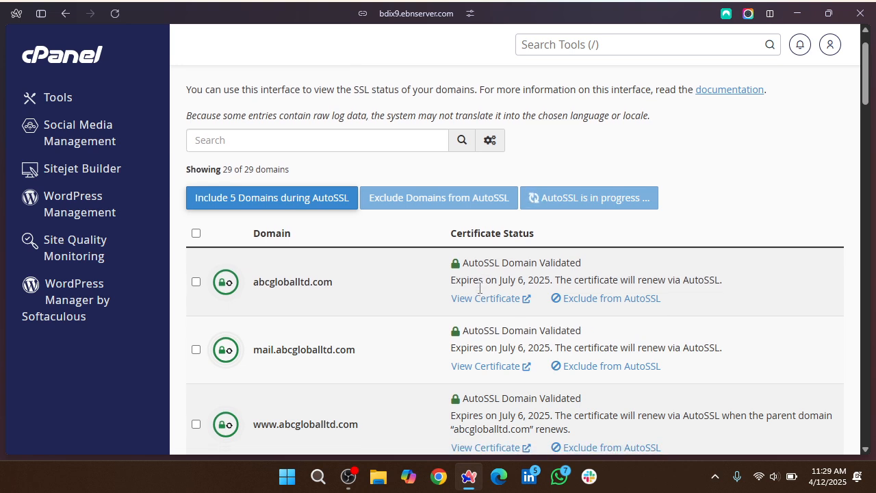
scroll(480, 288, "down", 2)
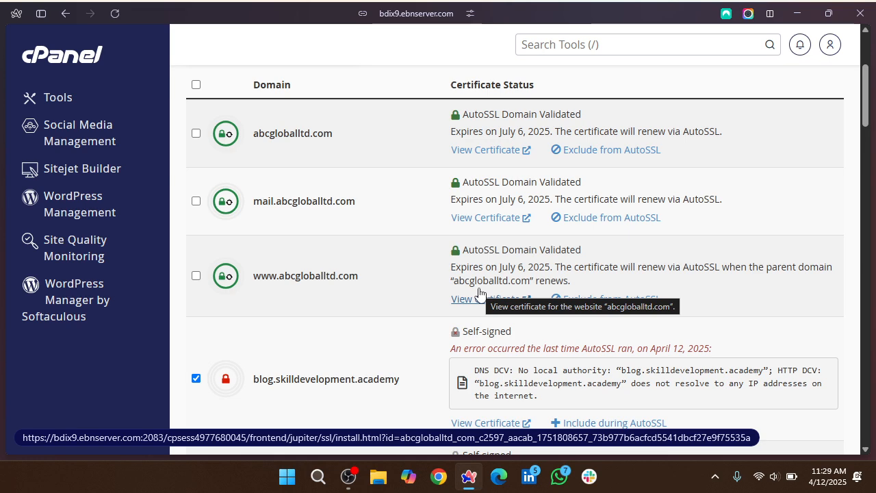
scroll(479, 293, "up", 3)
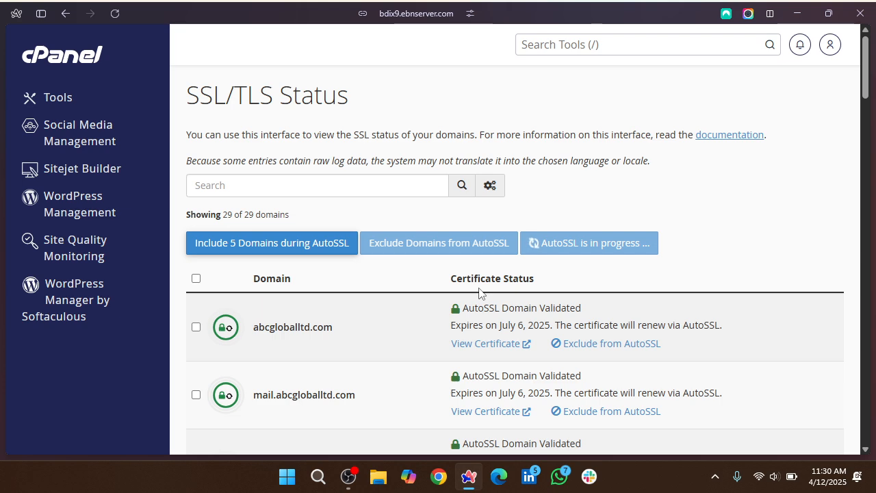
scroll(479, 292, "down", 3)
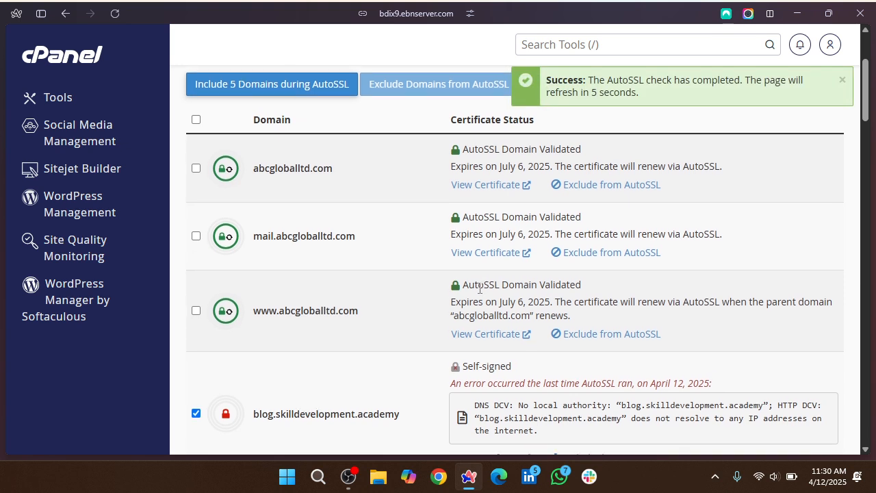
scroll(479, 287, "down", 2)
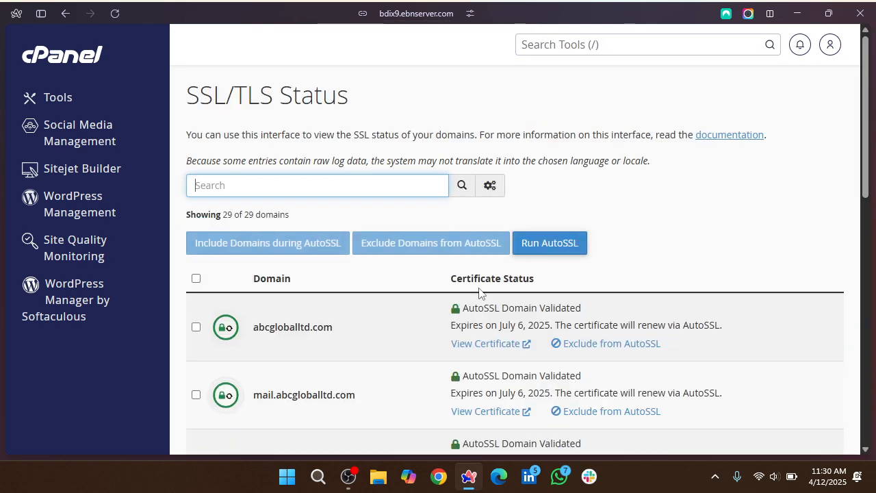
scroll(480, 292, "down", 10)
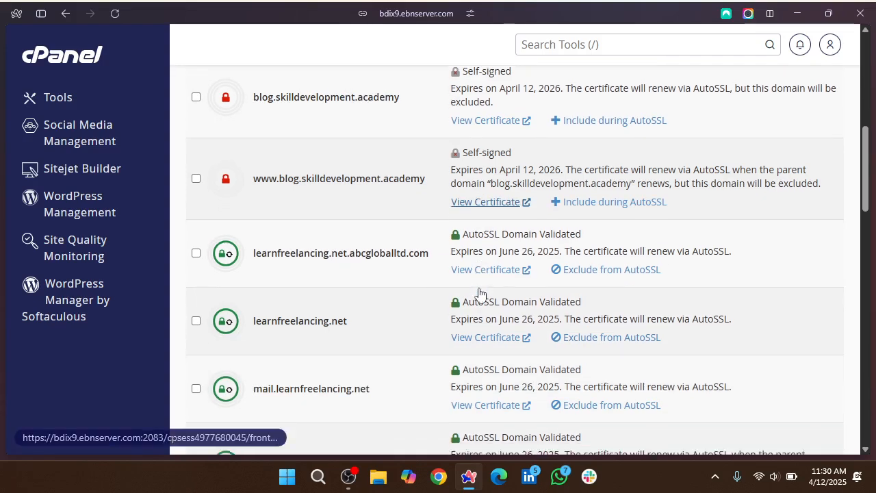
scroll(480, 293, "down", 4)
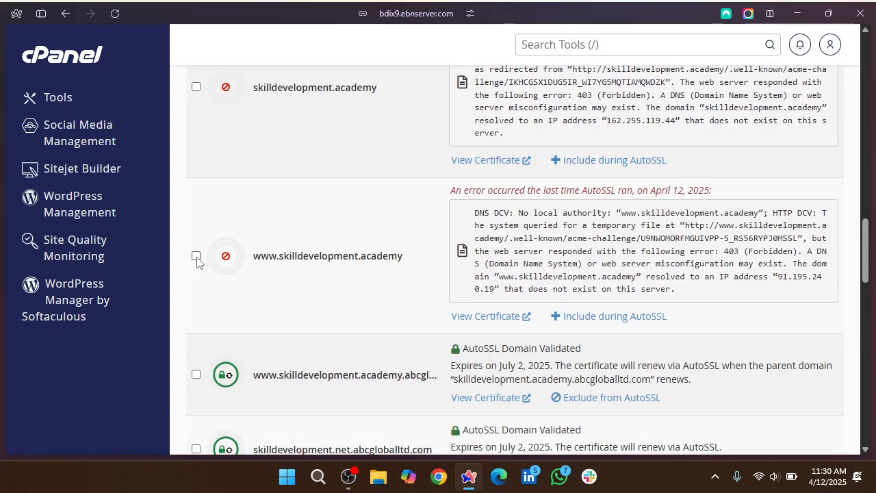
left_click(197, 259)
scroll(196, 259, "up", 3)
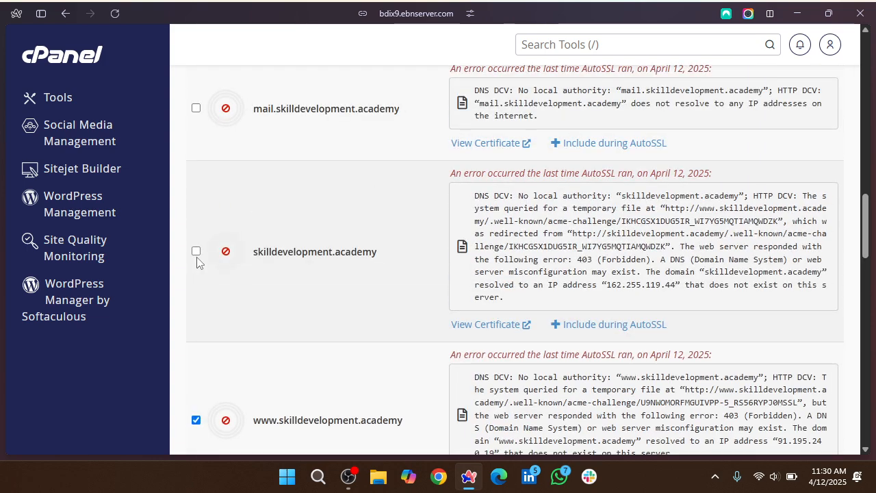
left_click(196, 257)
scroll(197, 257, "up", 2)
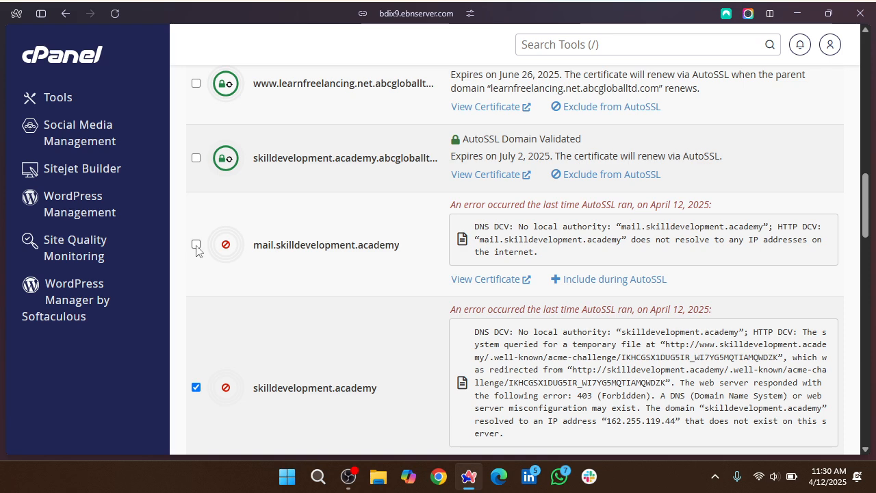
left_click(196, 246)
scroll(196, 248, "up", 6)
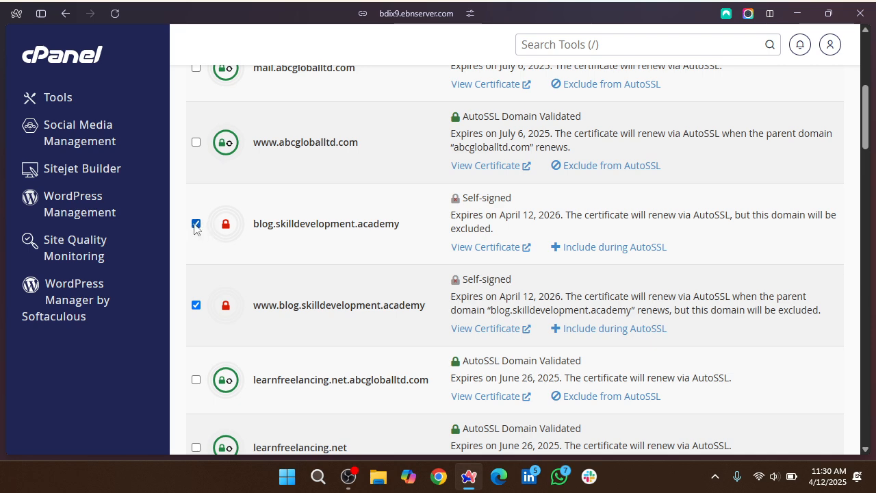
scroll(195, 229, "up", 5)
Step: Re-include the five marked domains in AutoSSL, then run AutoSSL until the completion notice appears
left_click(293, 239)
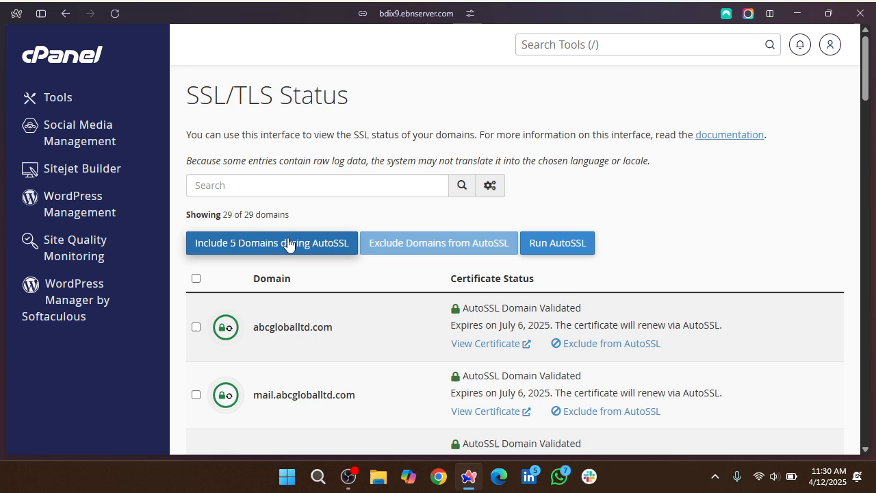
left_click(577, 243)
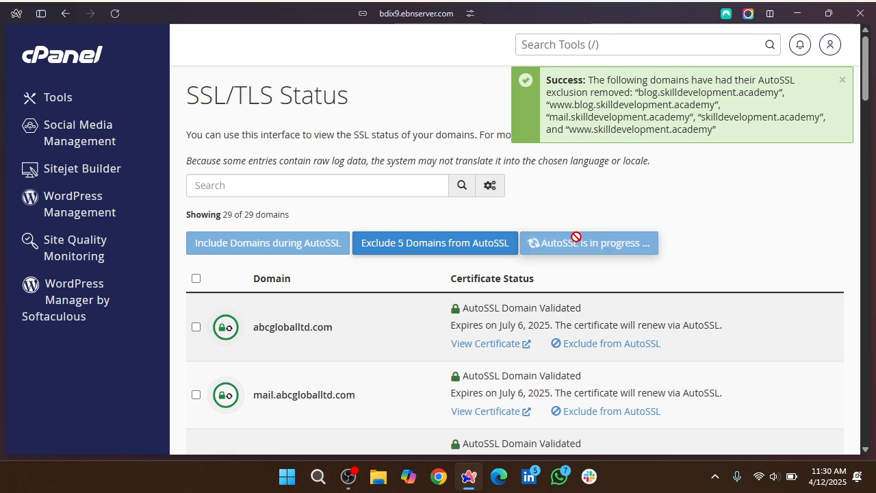
scroll(576, 237, "down", 1)
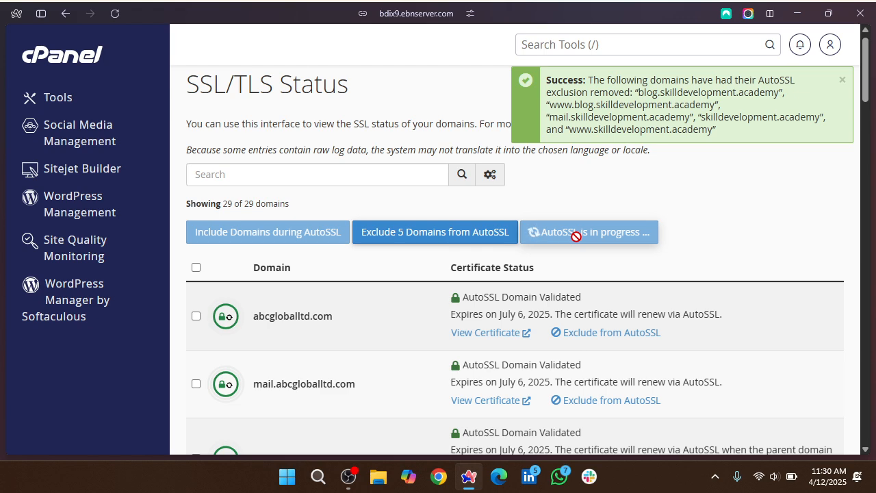
scroll(577, 237, "down", 1)
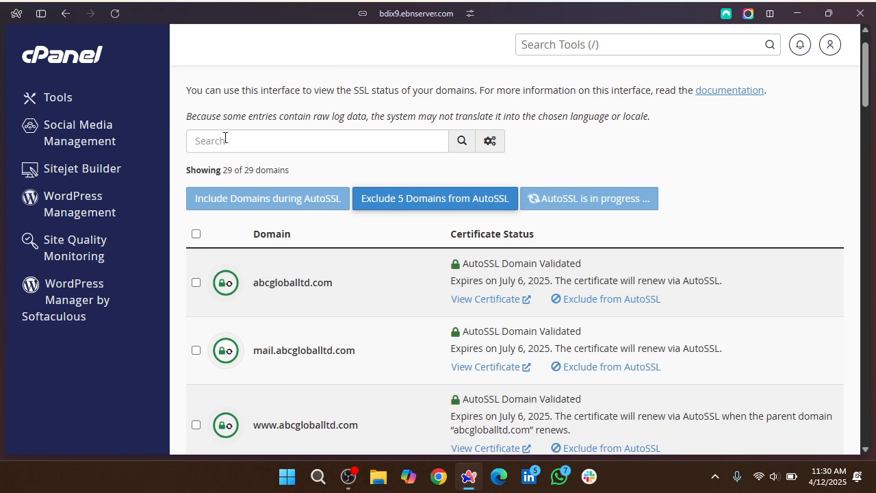
scroll(262, 205, "up", 1)
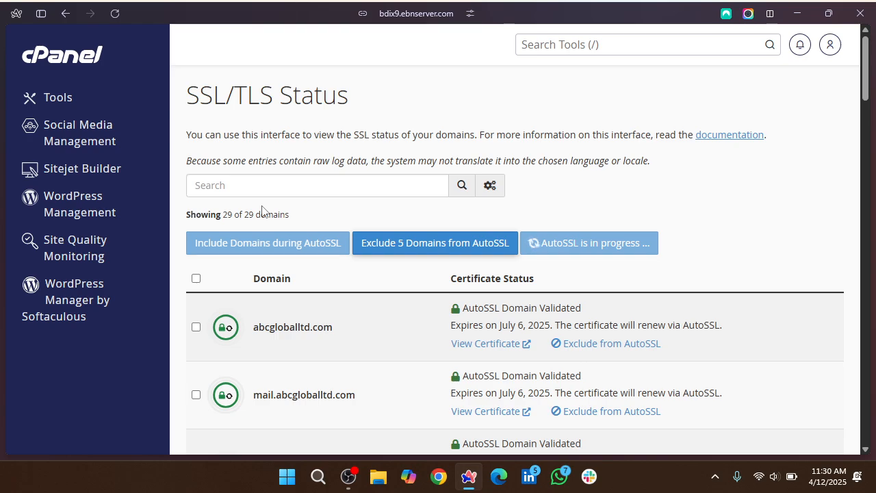
scroll(261, 209, "down", 15)
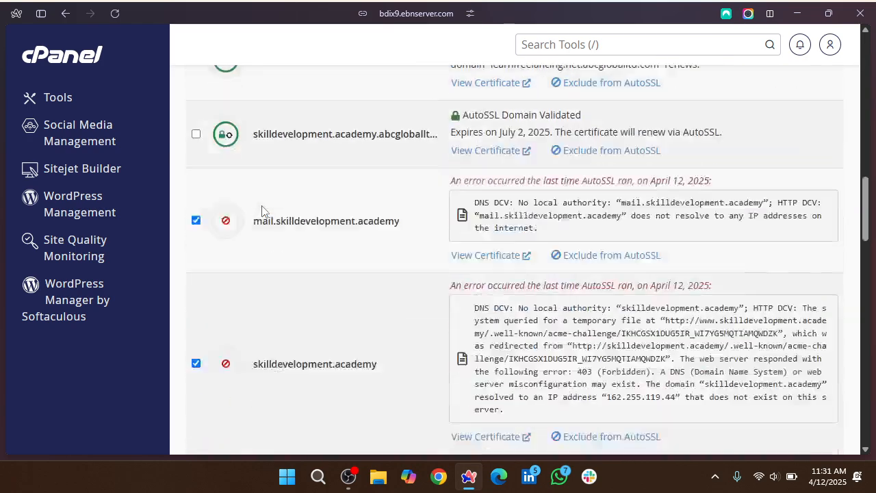
scroll(261, 212, "down", 15)
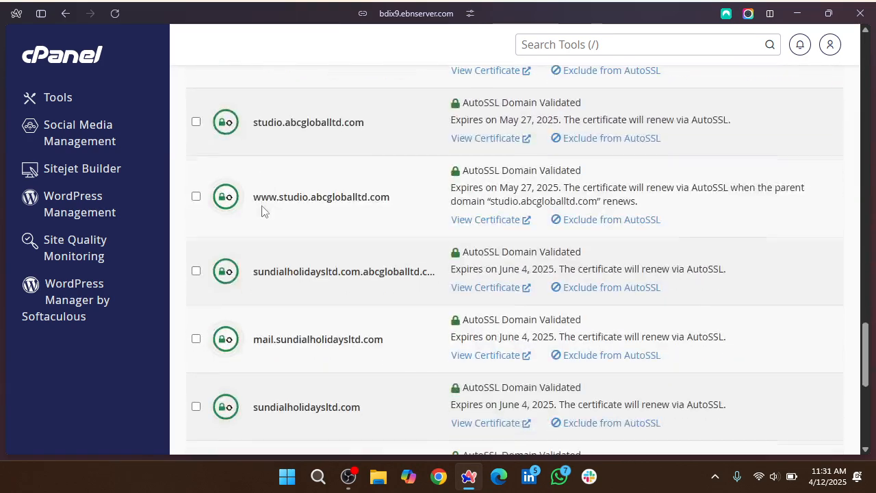
scroll(264, 212, "down", 1)
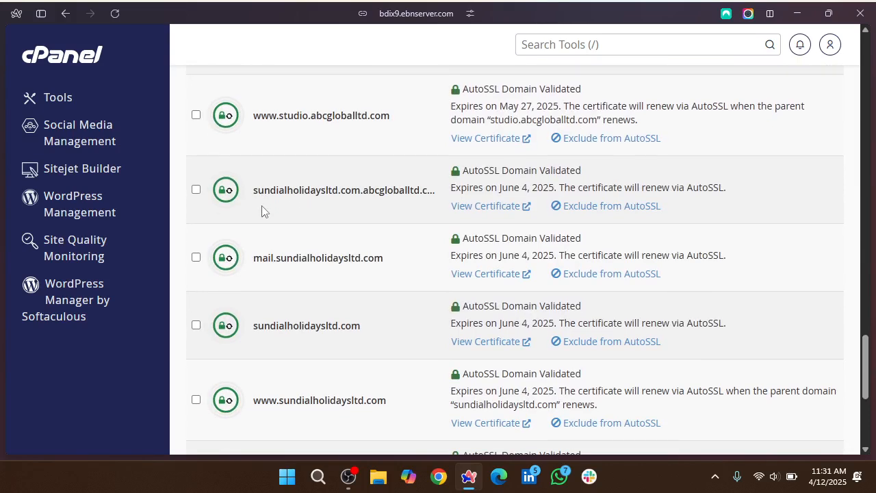
scroll(262, 212, "up", 9)
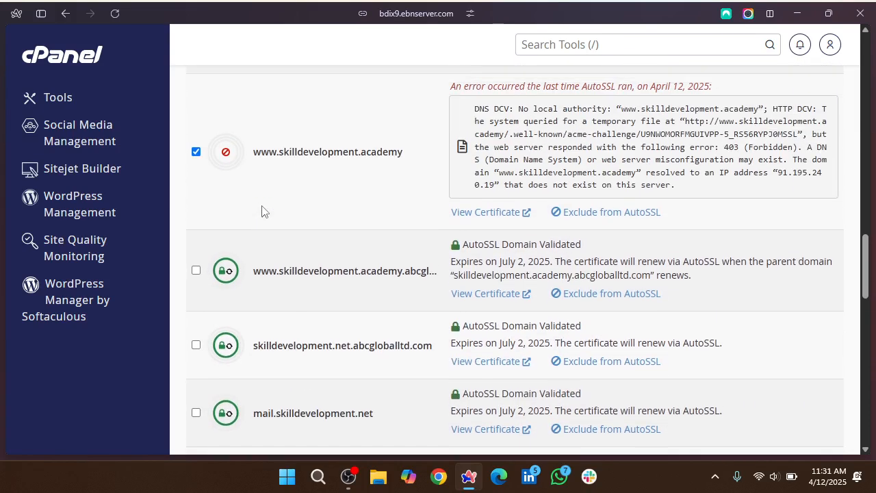
scroll(261, 211, "up", 1)
scroll(261, 212, "down", 3)
scroll(262, 212, "down", 1)
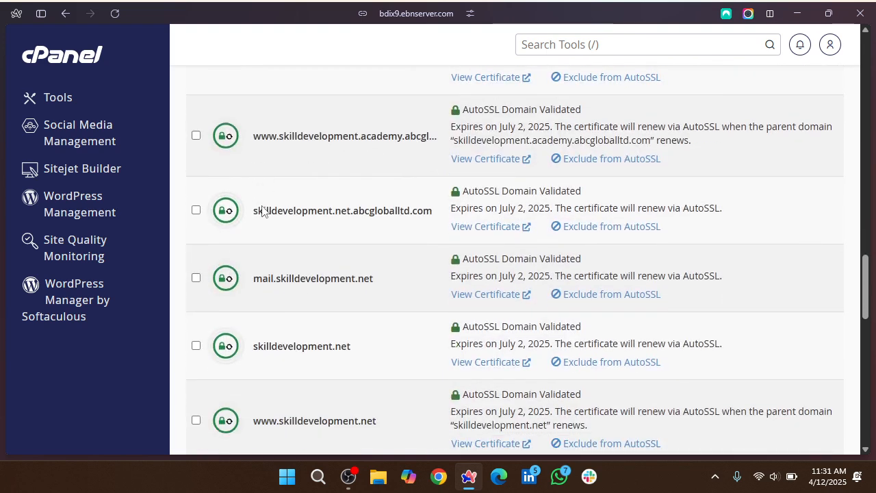
scroll(261, 212, "down", 2)
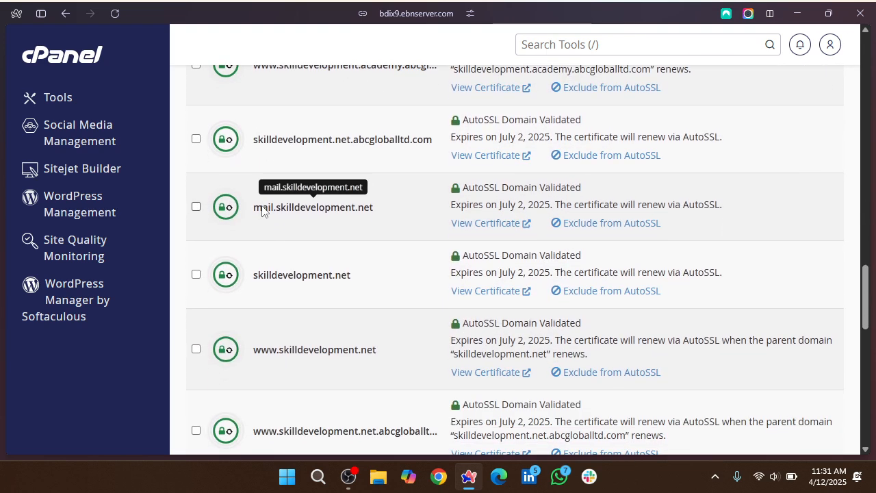
scroll(261, 212, "down", 2)
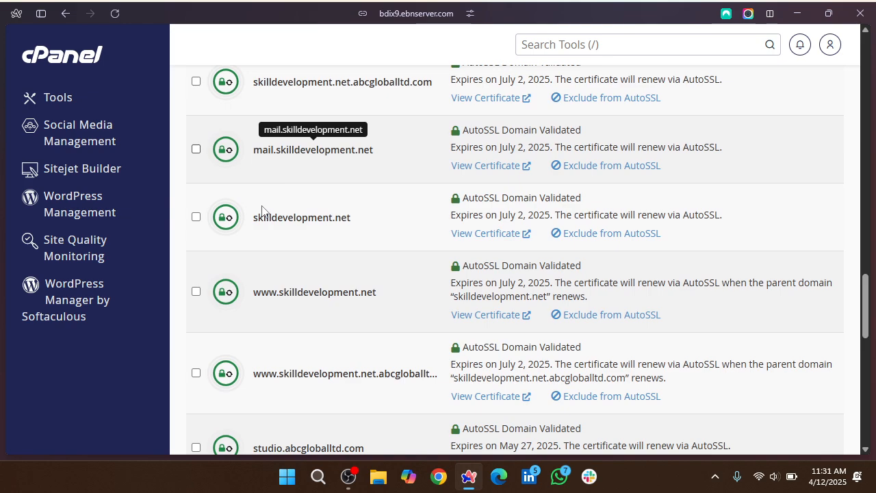
scroll(262, 211, "down", 3)
scroll(261, 212, "up", 1)
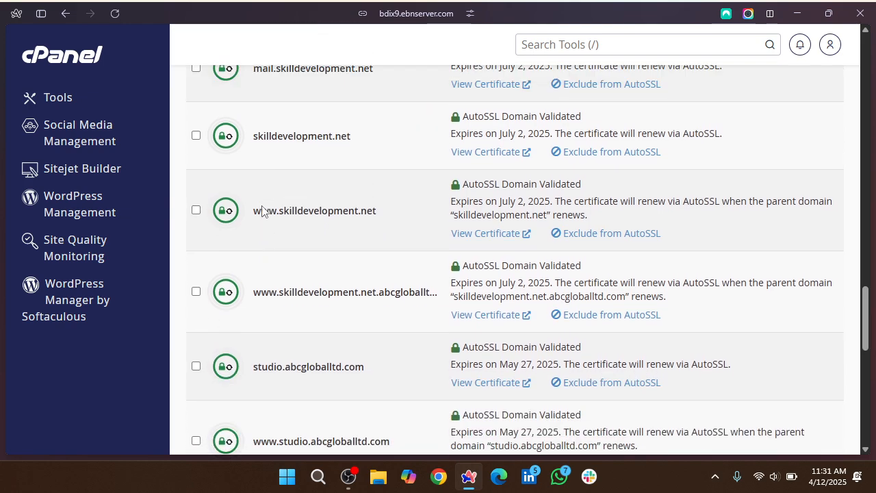
scroll(262, 212, "up", 15)
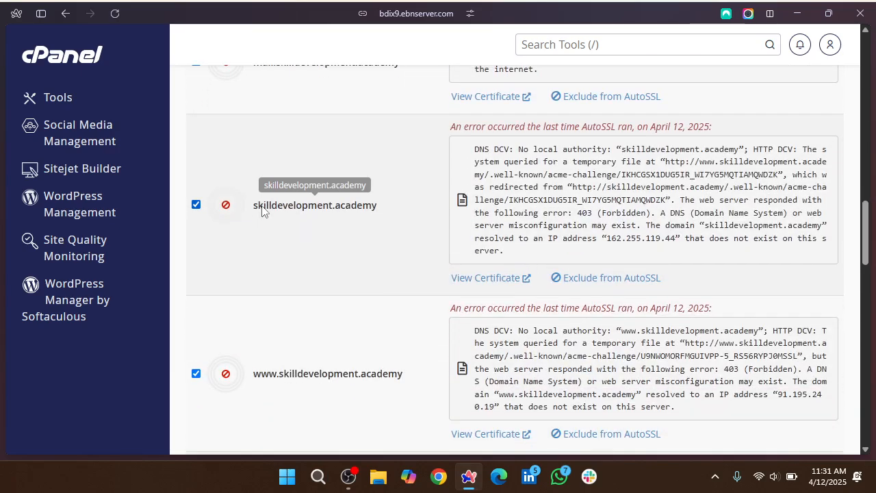
scroll(262, 212, "down", 3)
scroll(261, 211, "up", 7)
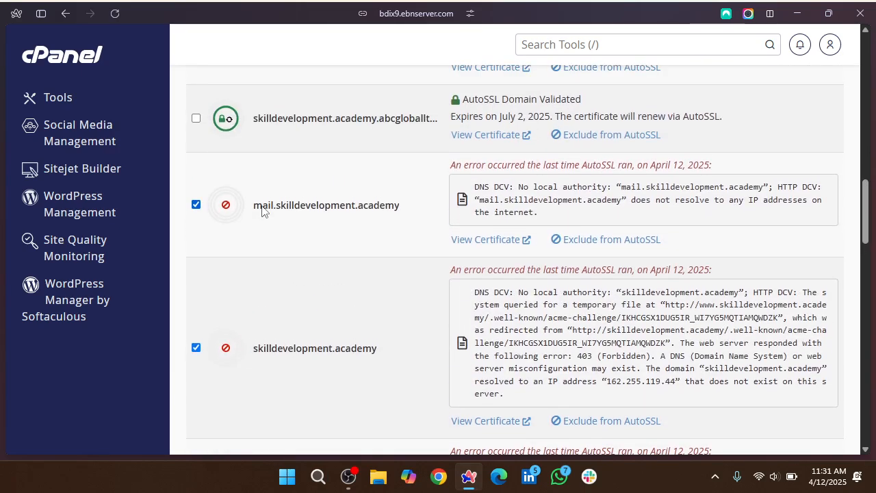
scroll(261, 211, "down", 2)
scroll(262, 211, "up", 10)
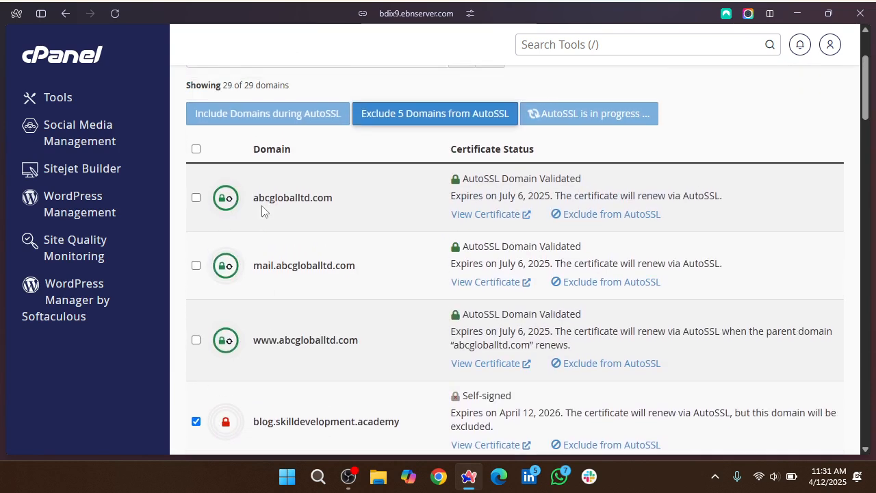
scroll(261, 212, "up", 2)
scroll(262, 206, "down", 1)
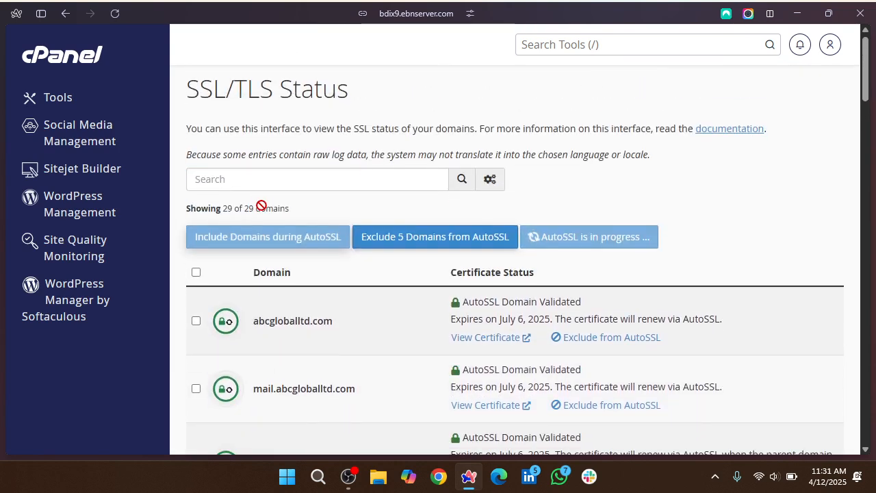
scroll(262, 205, "down", 3)
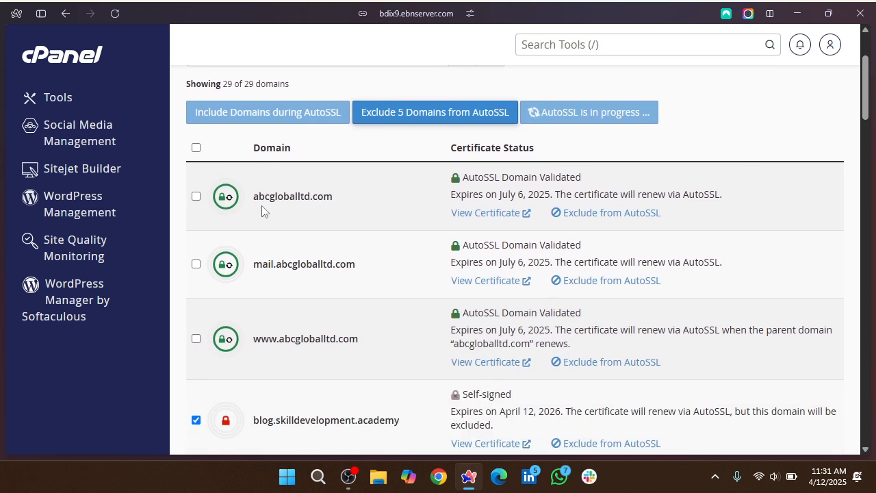
scroll(261, 211, "down", 2)
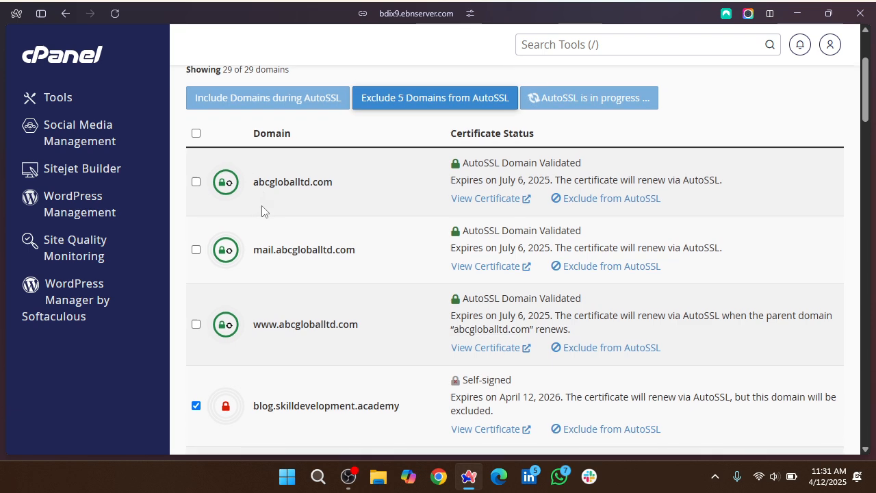
scroll(262, 211, "down", 2)
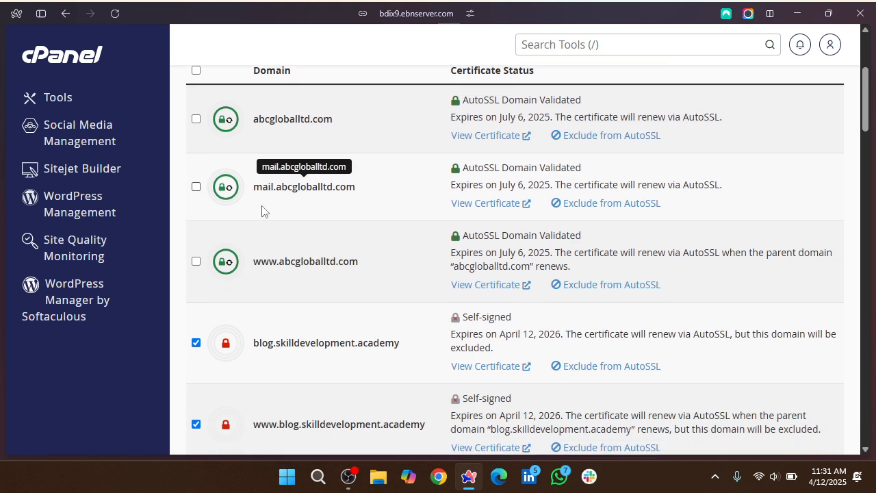
scroll(262, 211, "down", 1)
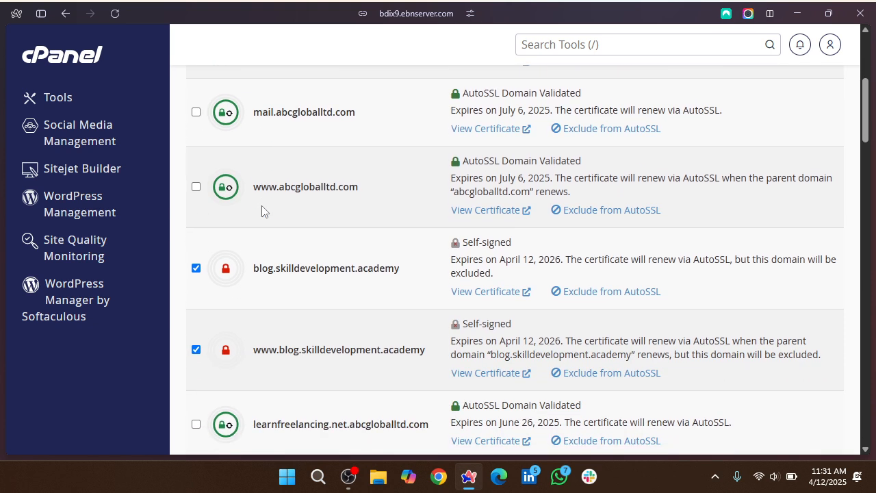
scroll(261, 210, "down", 8)
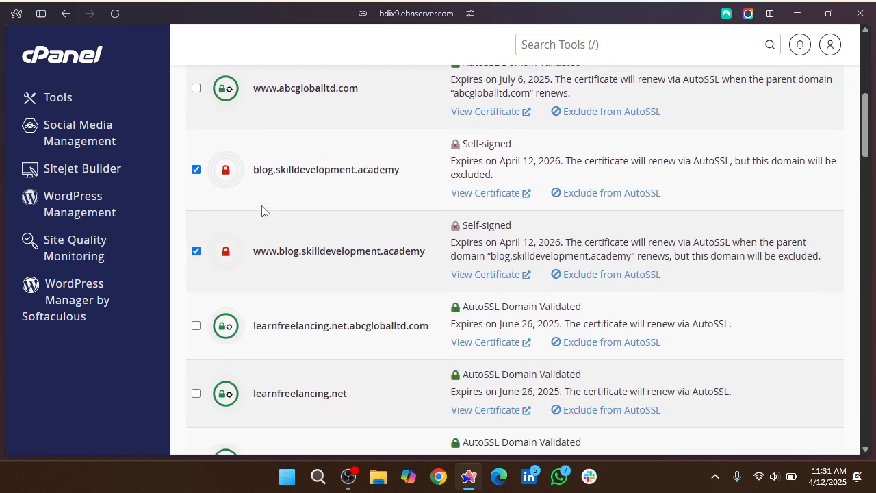
scroll(262, 211, "down", 2)
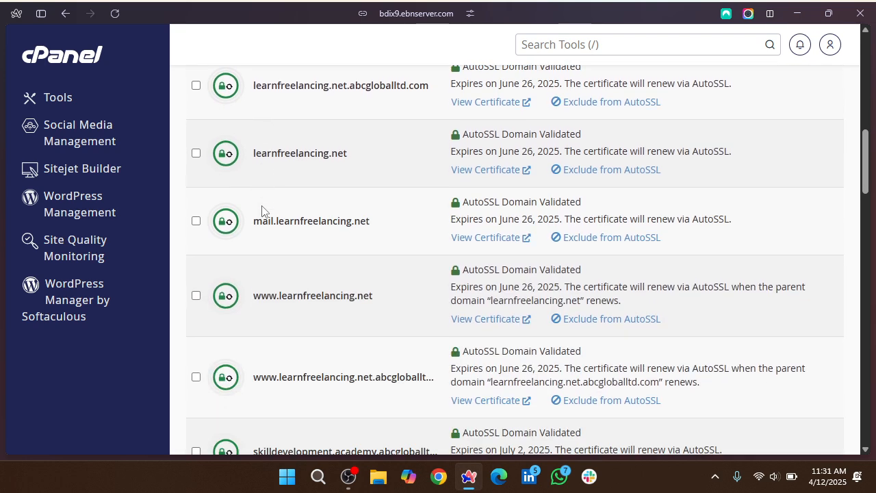
scroll(261, 211, "down", 12)
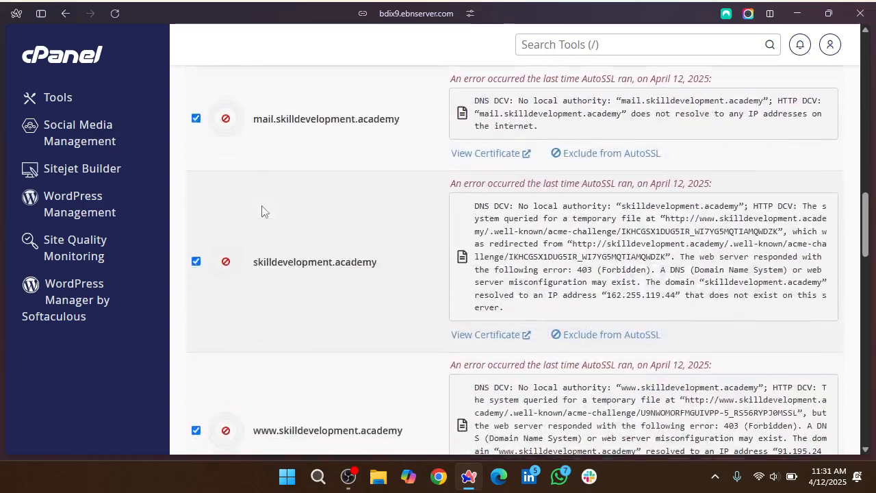
scroll(262, 211, "up", 10)
scroll(262, 211, "up", 15)
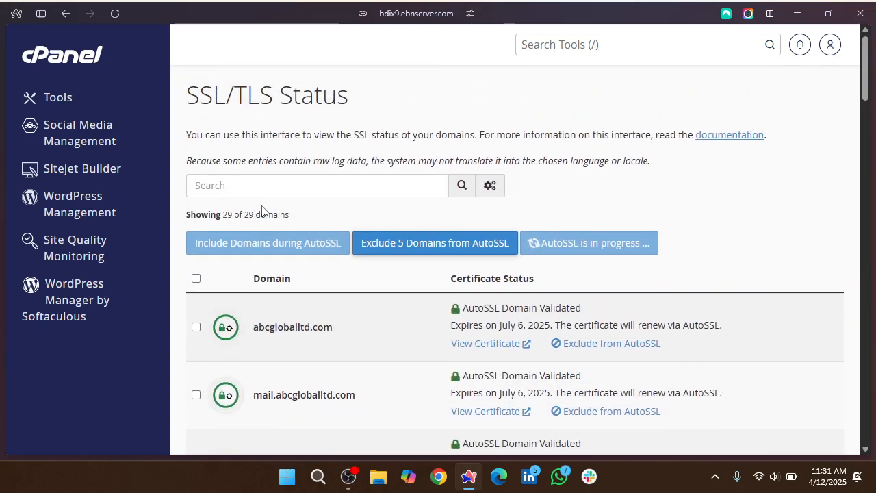
scroll(261, 211, "down", 15)
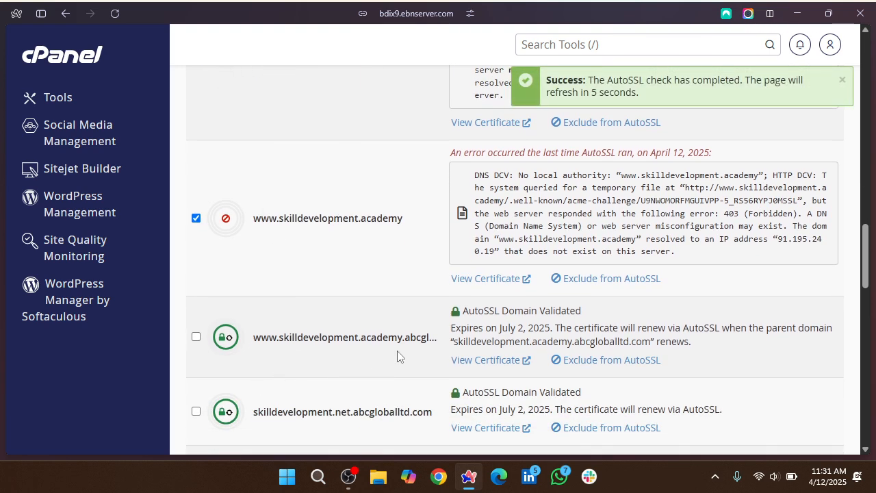
scroll(400, 356, "down", 2)
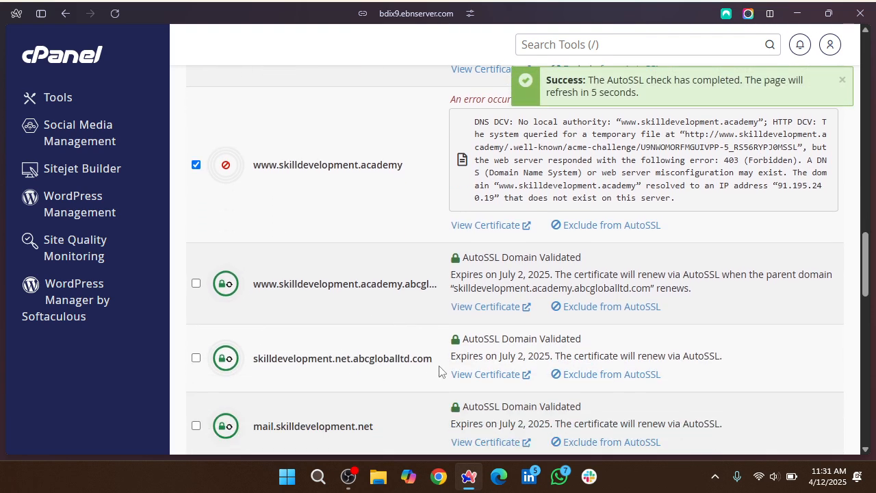
scroll(440, 371, "down", 2)
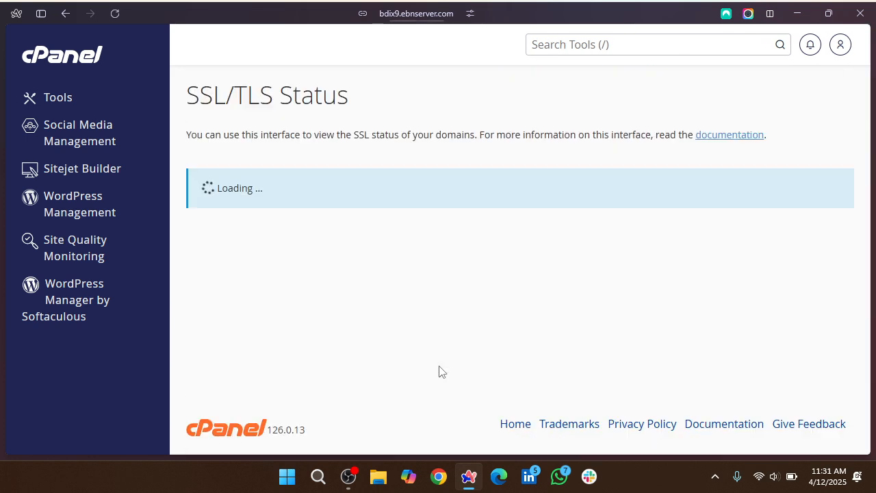
scroll(439, 372, "down", 2)
scroll(440, 372, "down", 8)
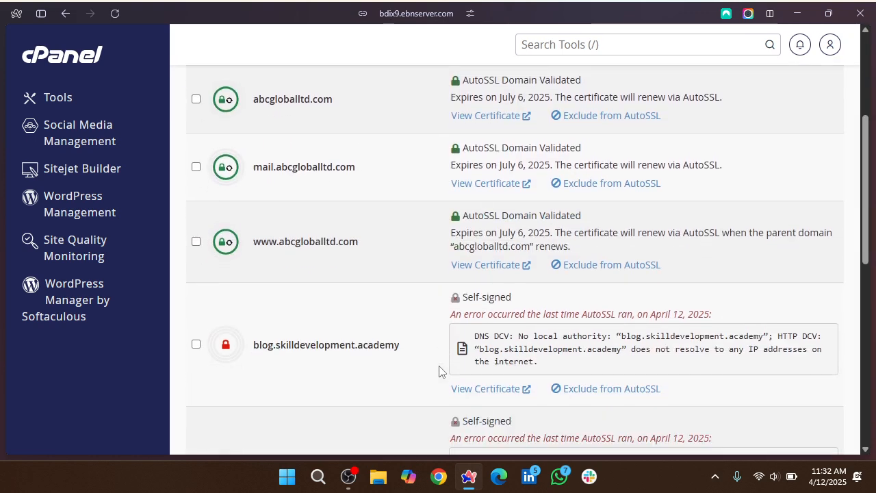
scroll(440, 371, "down", 5)
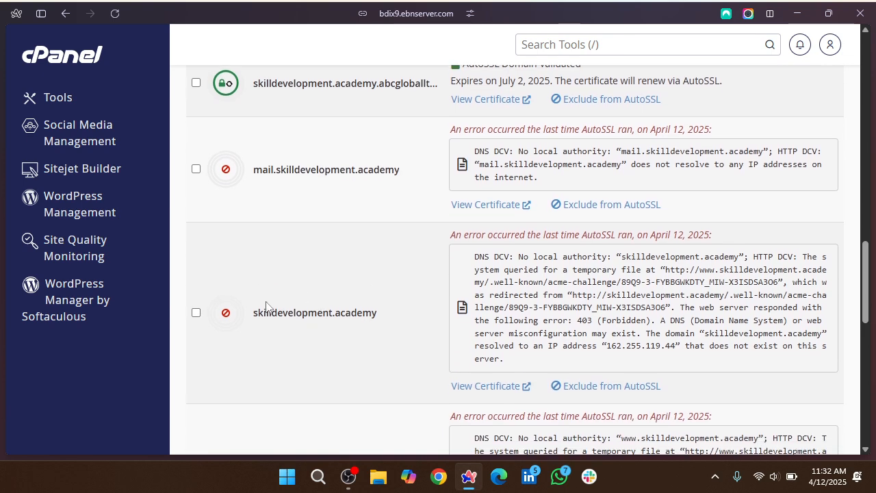
scroll(373, 309, "down", 2)
scroll(373, 309, "down", 2)
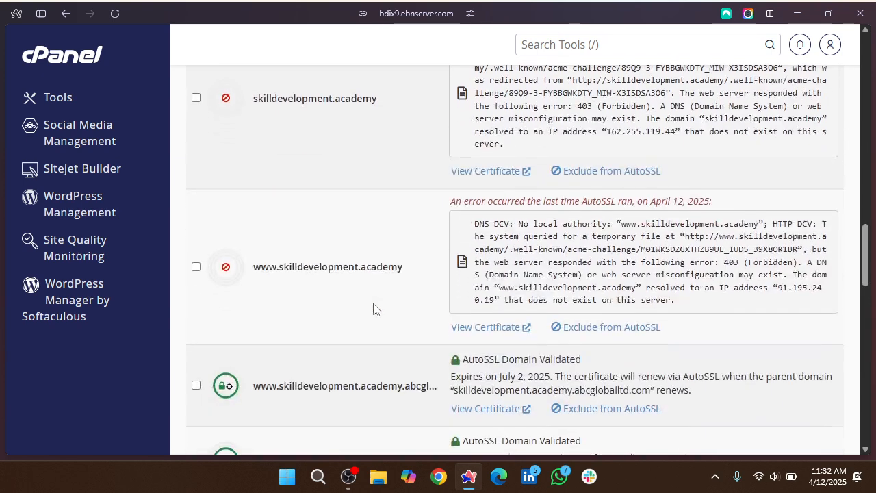
scroll(373, 309, "up", 7)
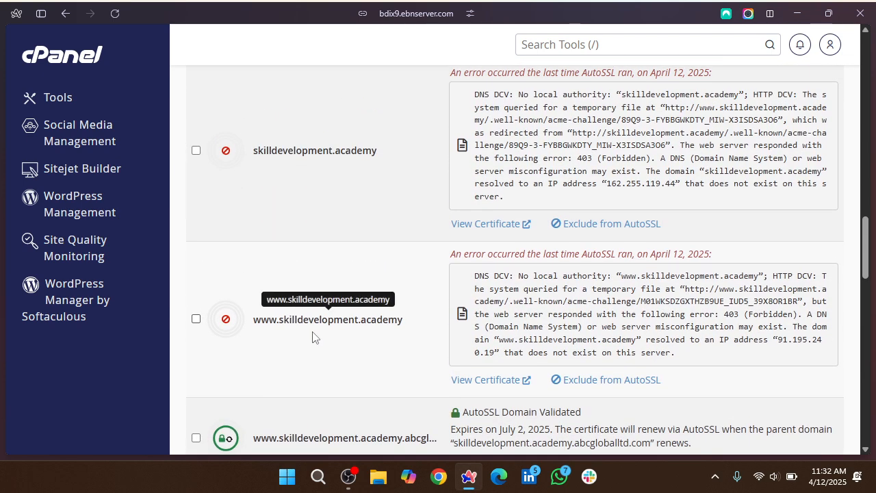
scroll(352, 336, "up", 5)
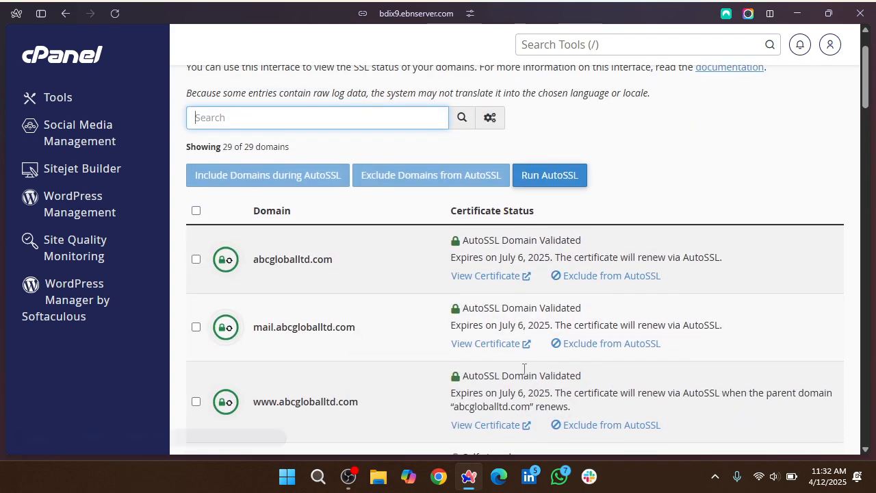
scroll(384, 350, "down", 2)
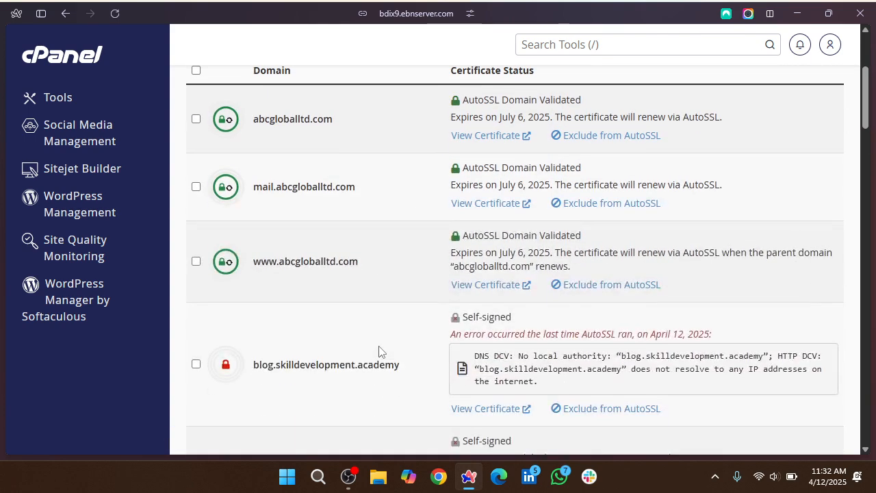
scroll(329, 376, "down", 5)
scroll(327, 377, "down", 15)
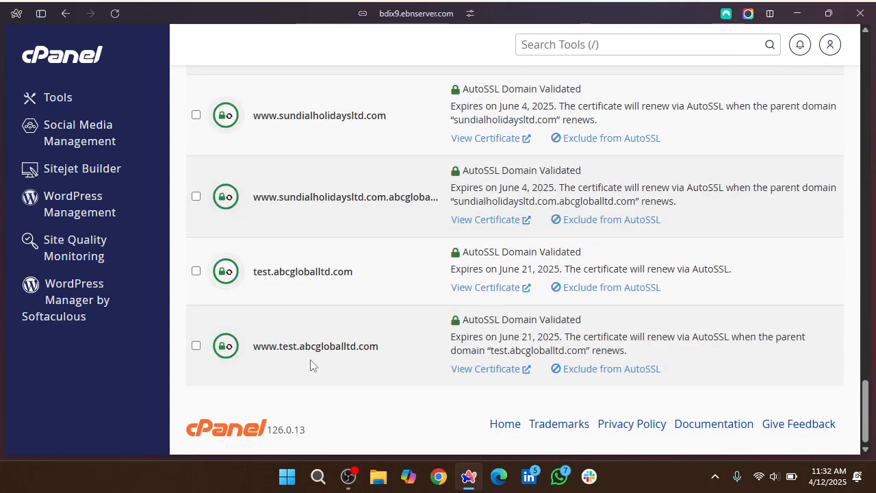
scroll(310, 366, "up", 20)
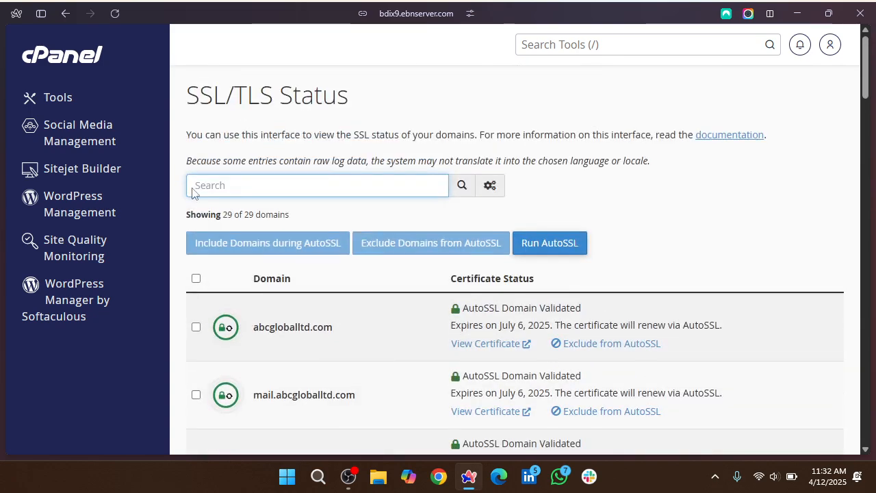
scroll(224, 336, "down", 7)
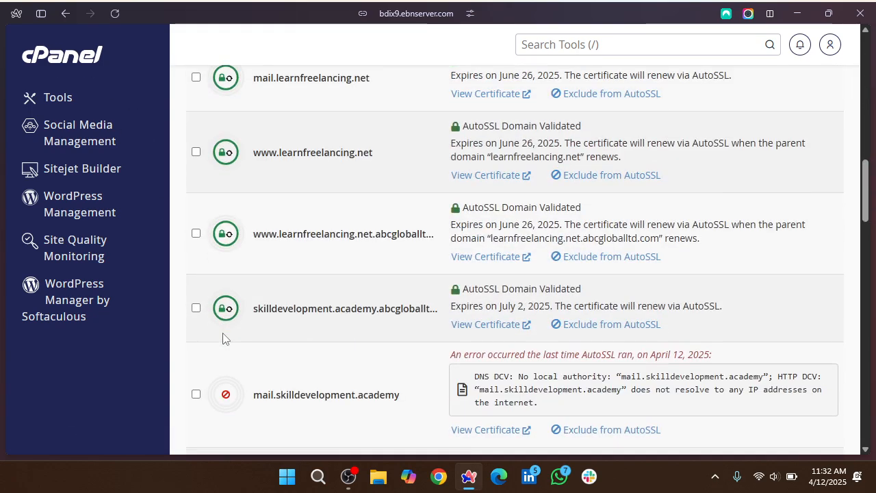
scroll(235, 229, "up", 1)
scroll(236, 229, "down", 9)
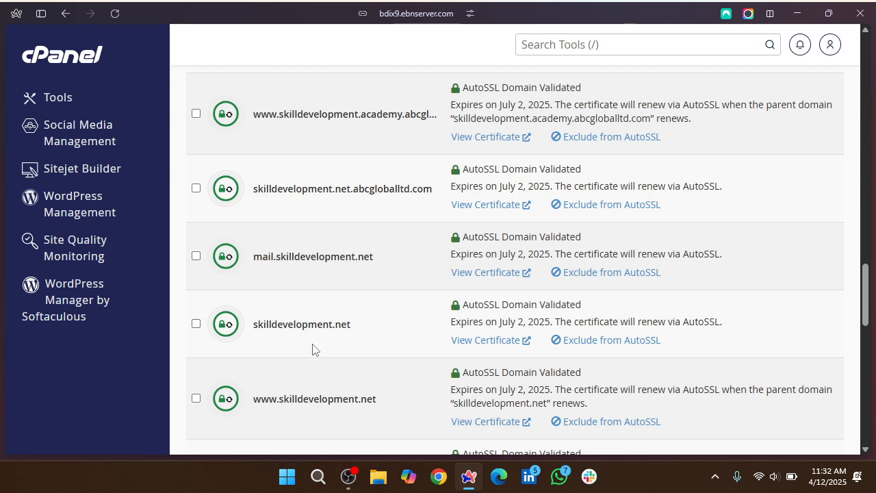
scroll(312, 349, "down", 1)
scroll(313, 350, "down", 1)
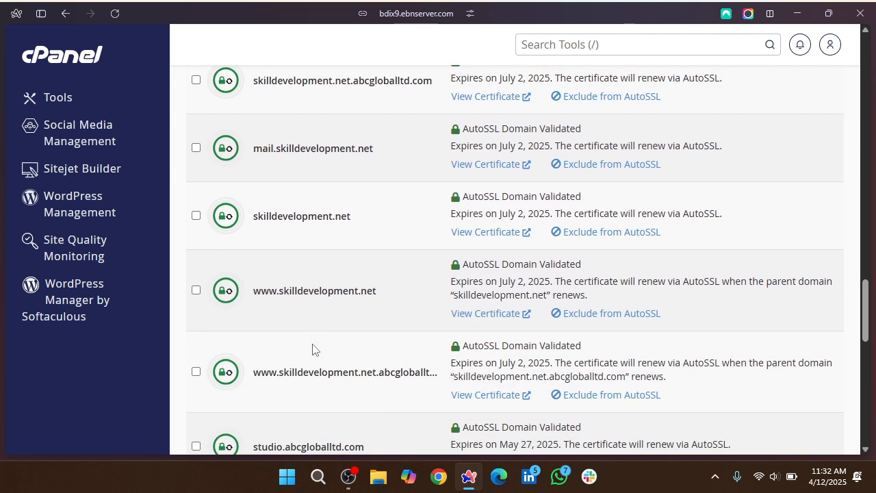
scroll(312, 349, "down", 3)
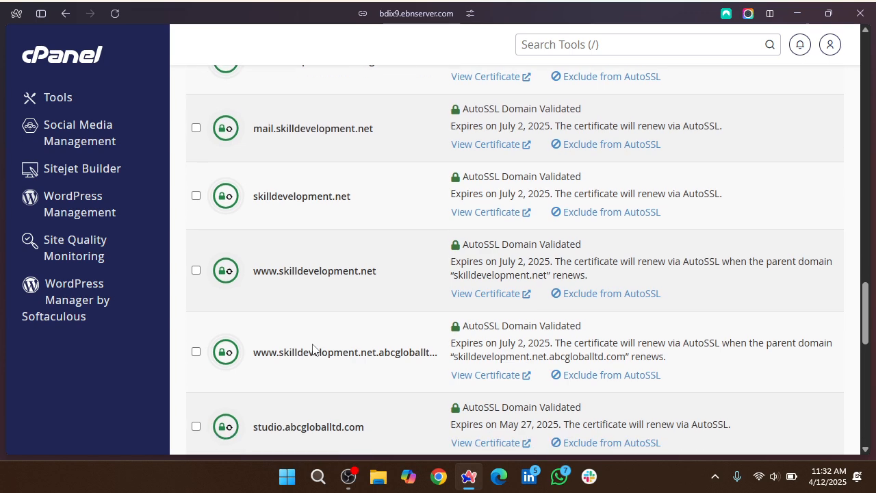
scroll(312, 350, "down", 1)
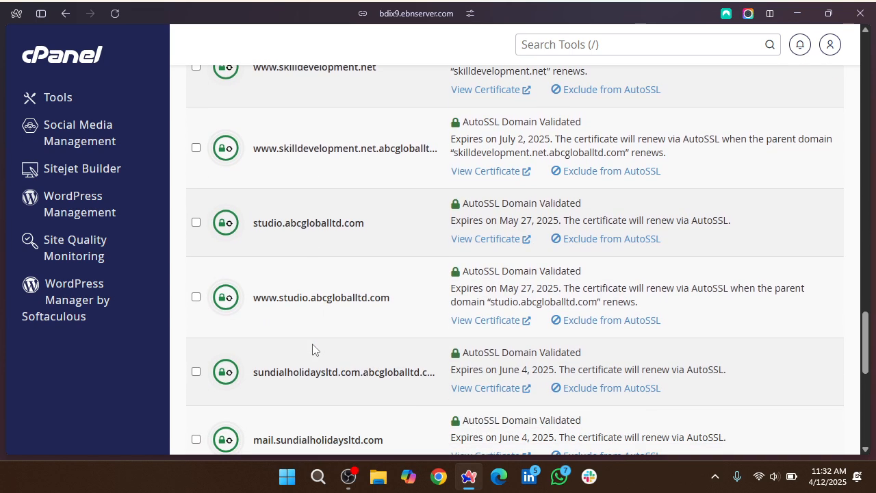
scroll(313, 349, "down", 2)
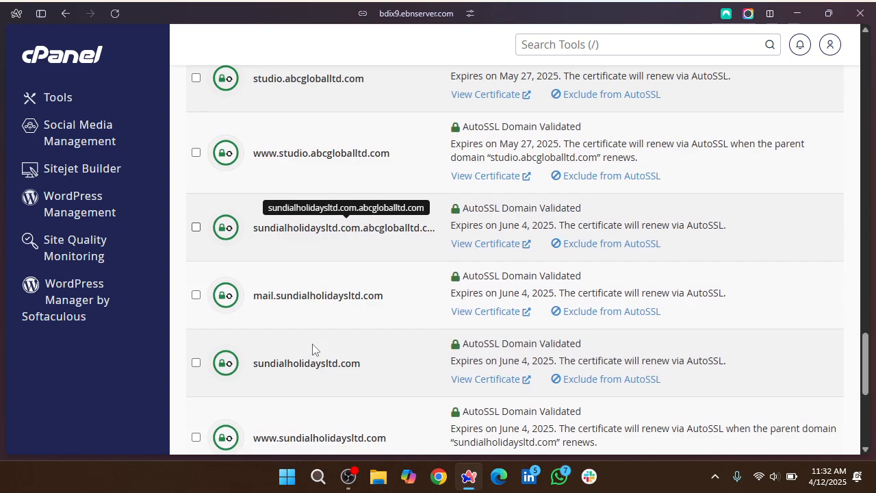
scroll(312, 349, "down", 2)
scroll(312, 349, "up", 20)
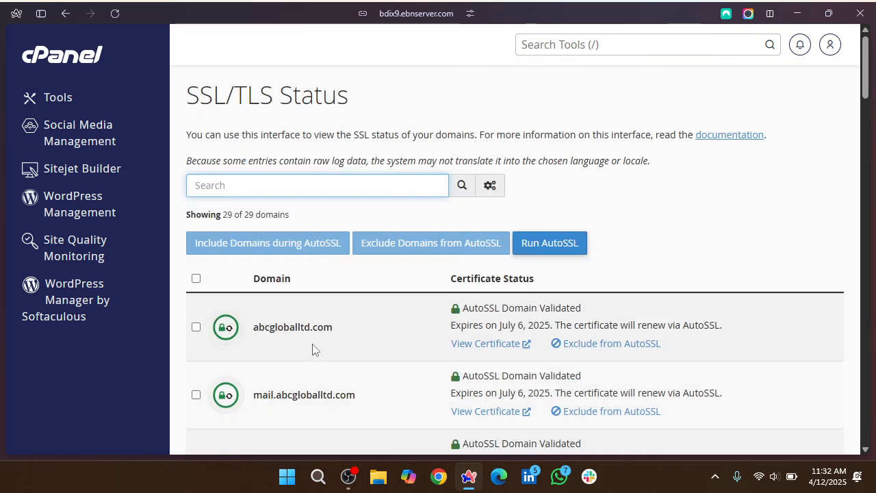
scroll(313, 350, "down", 2)
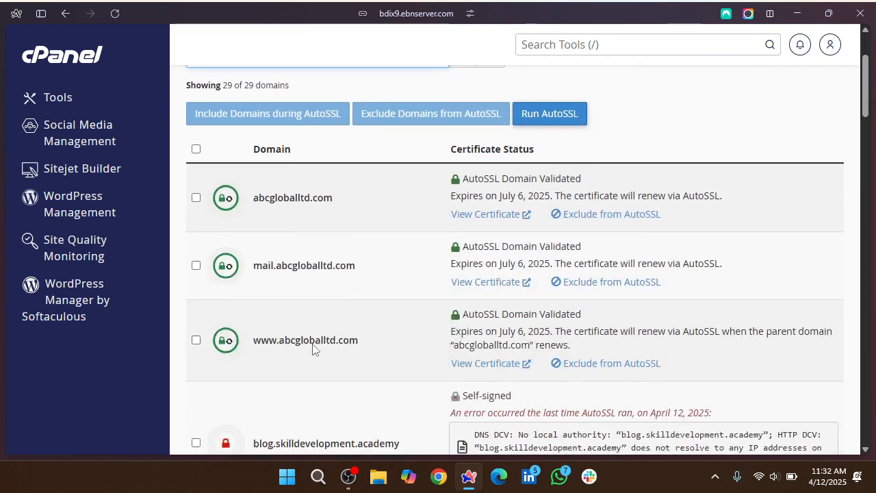
Step: Go from the cPanel home to Domains and start Create A New Domain
left_click(47, 59)
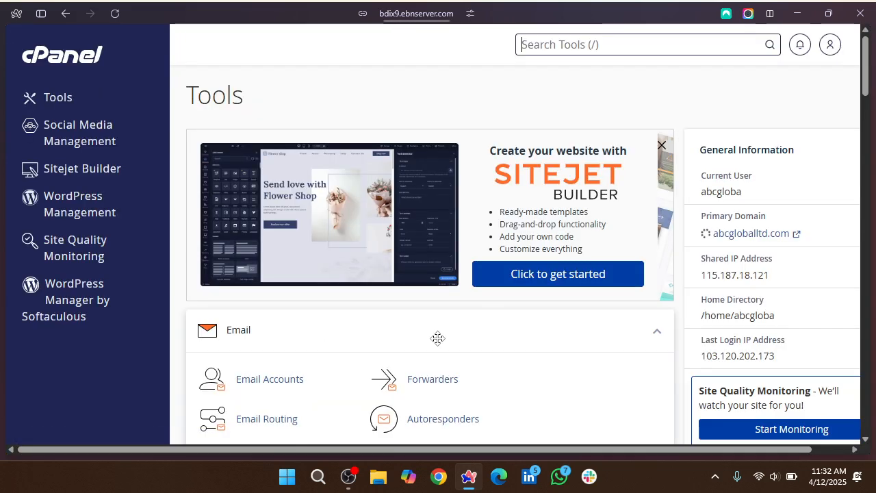
scroll(439, 338, "down", 13)
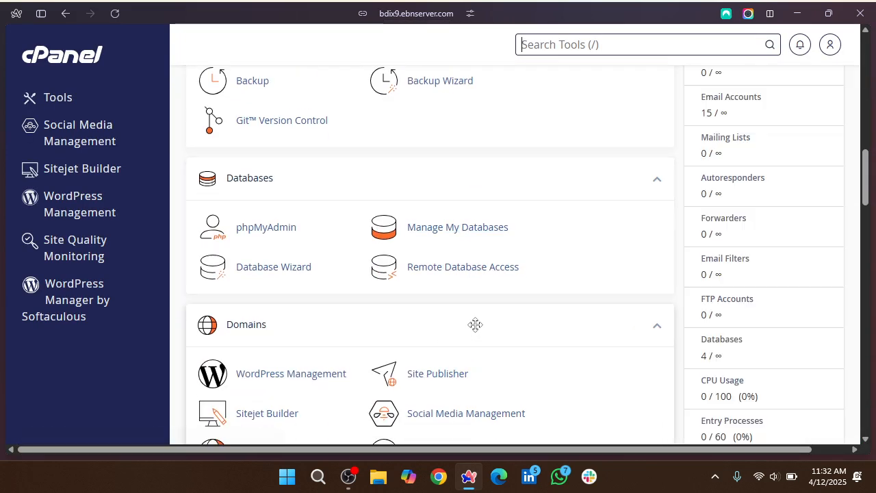
scroll(475, 325, "down", 1)
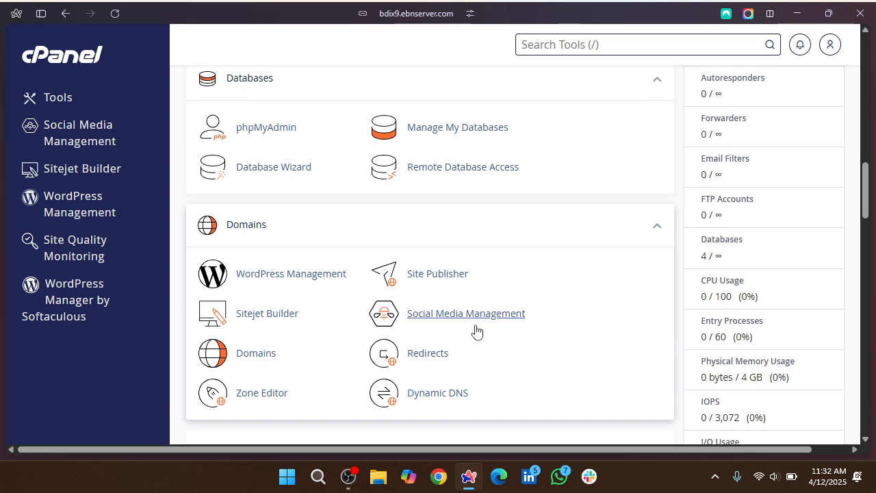
left_click(265, 361)
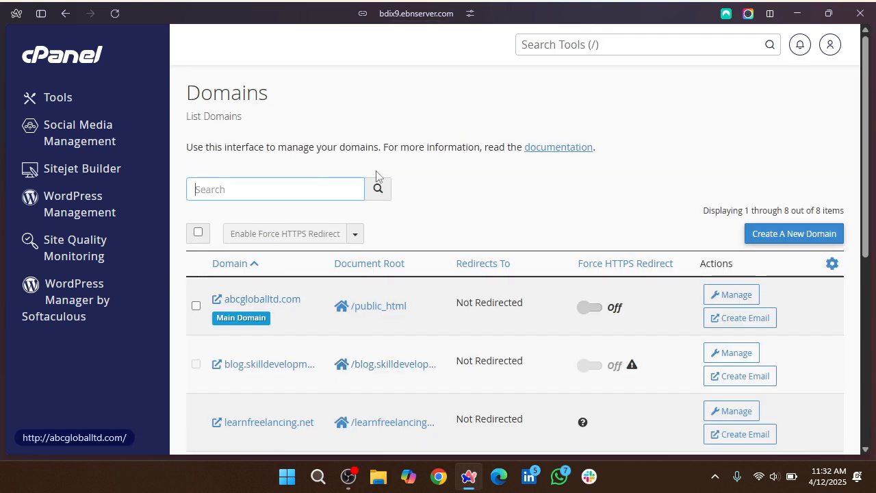
left_click(780, 233)
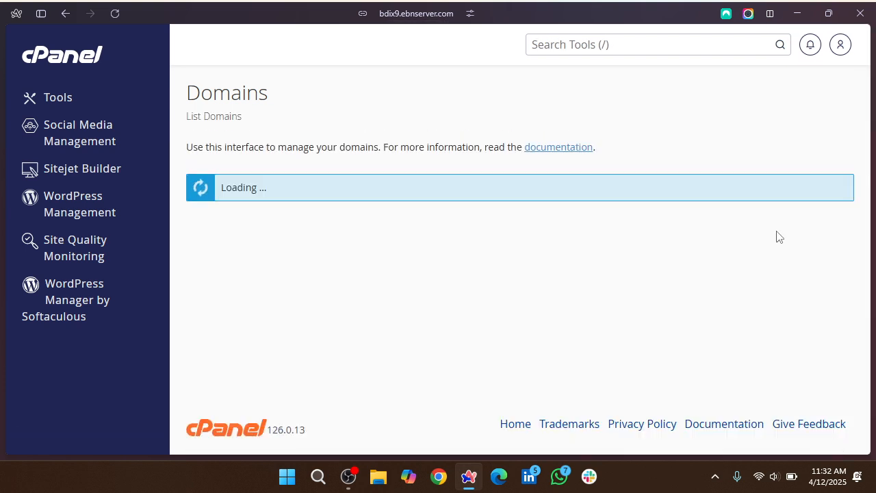
Step: Create the domain blog.skilldevelopment.net with Share document root unchecked
type("blog")
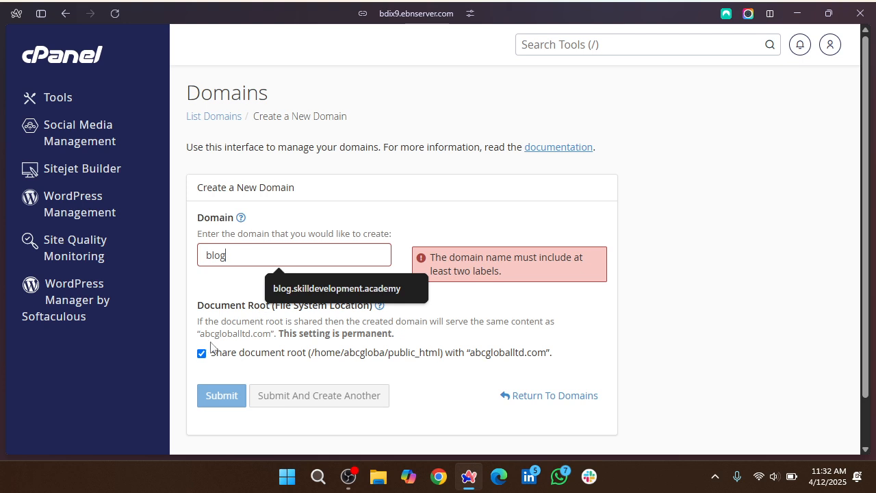
left_click(197, 352)
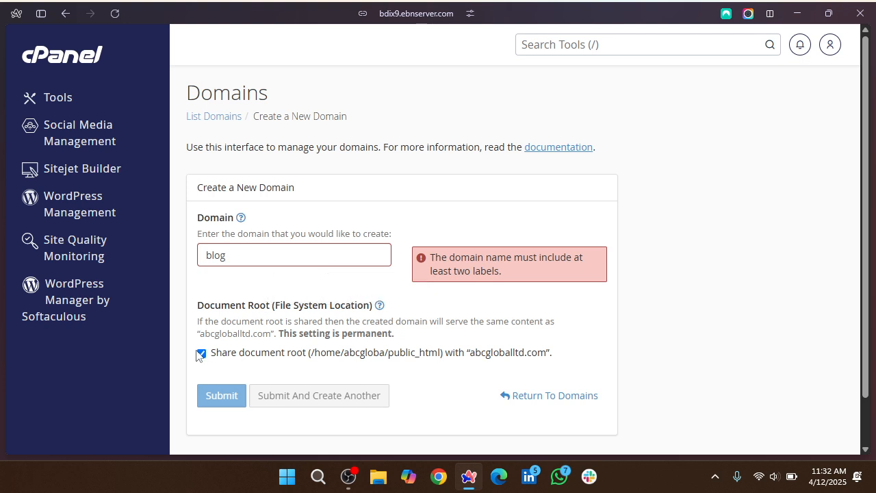
left_click(202, 354)
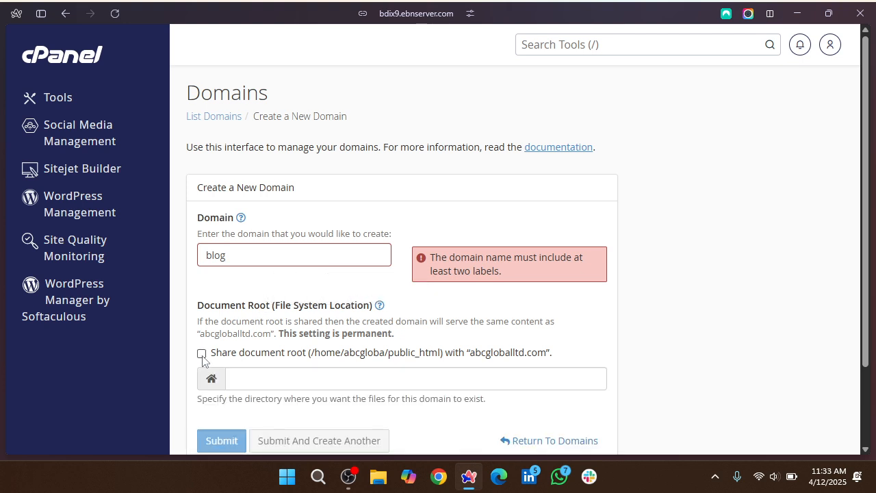
left_click(257, 249)
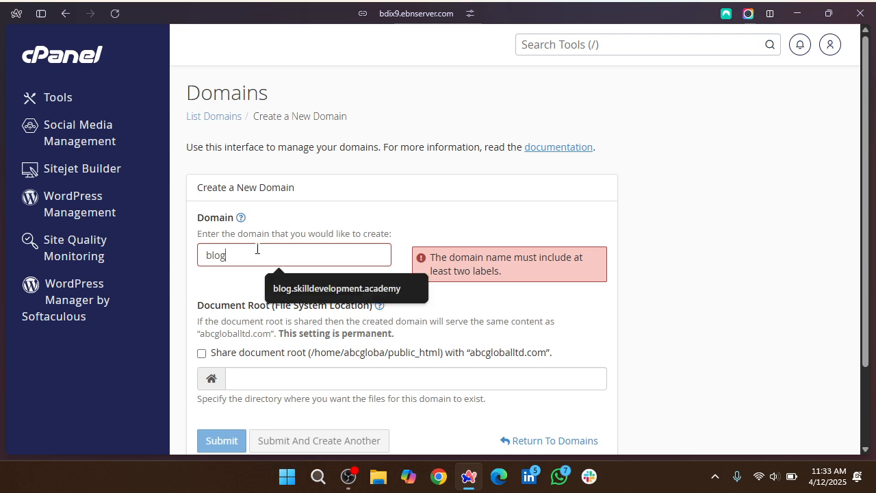
left_click(335, 288)
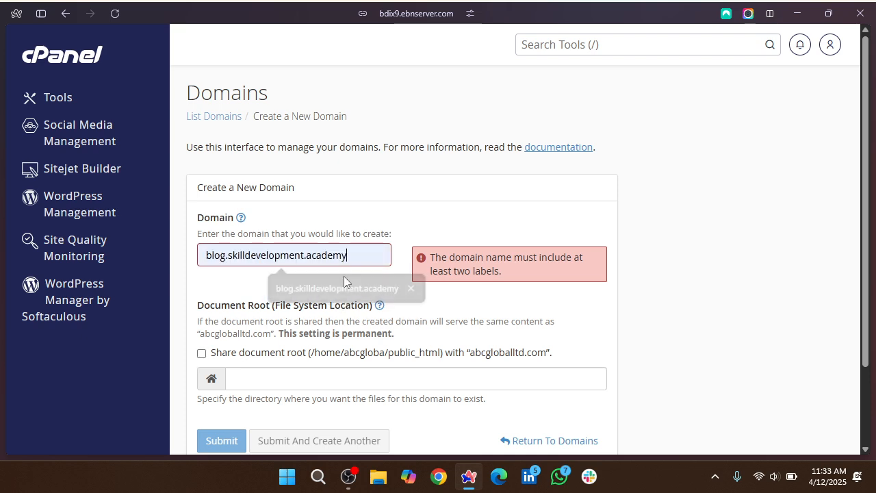
type("net")
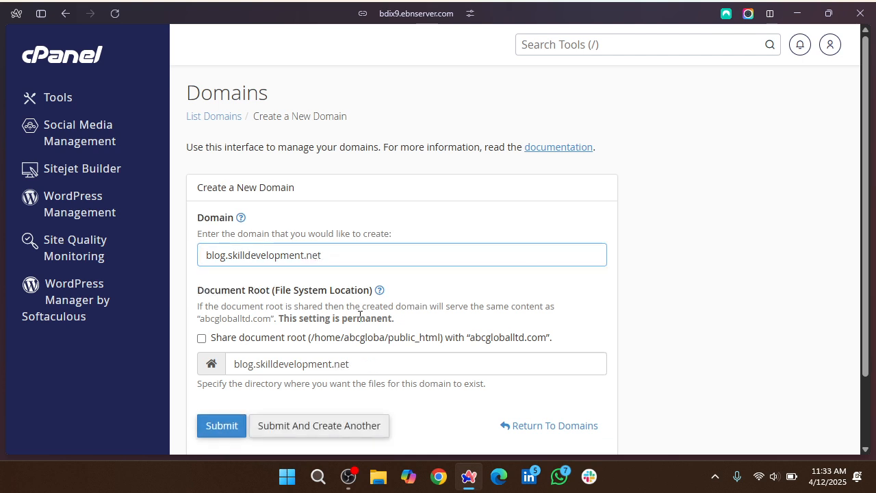
scroll(360, 315, "down", 2)
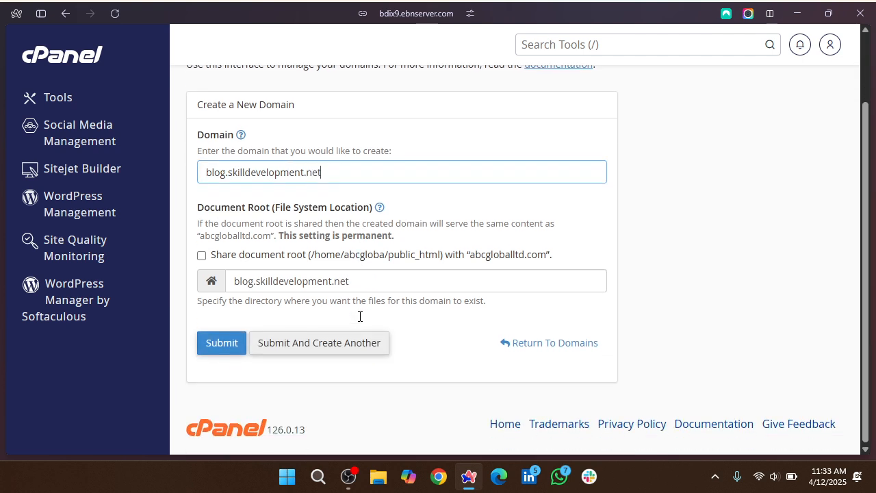
left_click(222, 343)
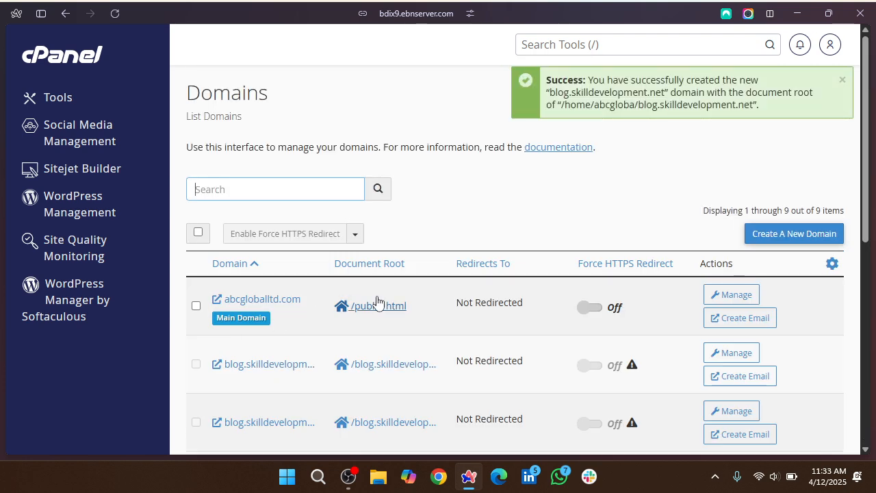
Step: Return to the cPanel home and open Security > SSL/TLS Status
scroll(377, 301, "down", 2)
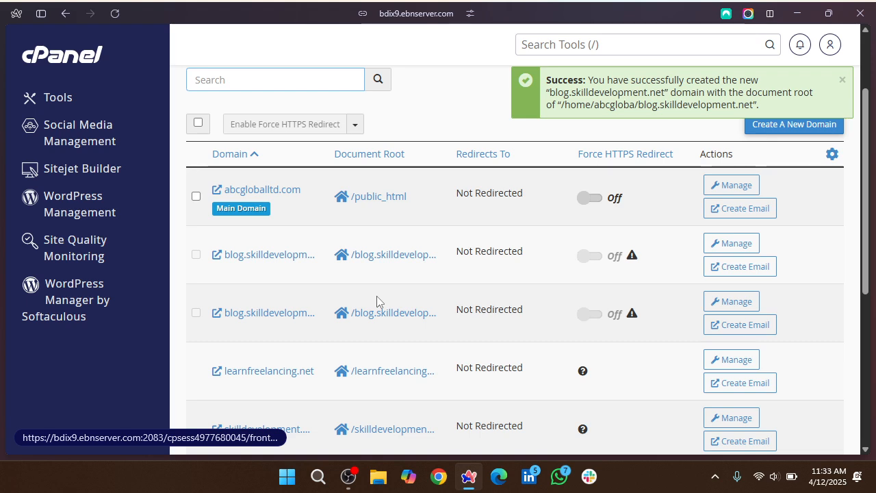
left_click(73, 61)
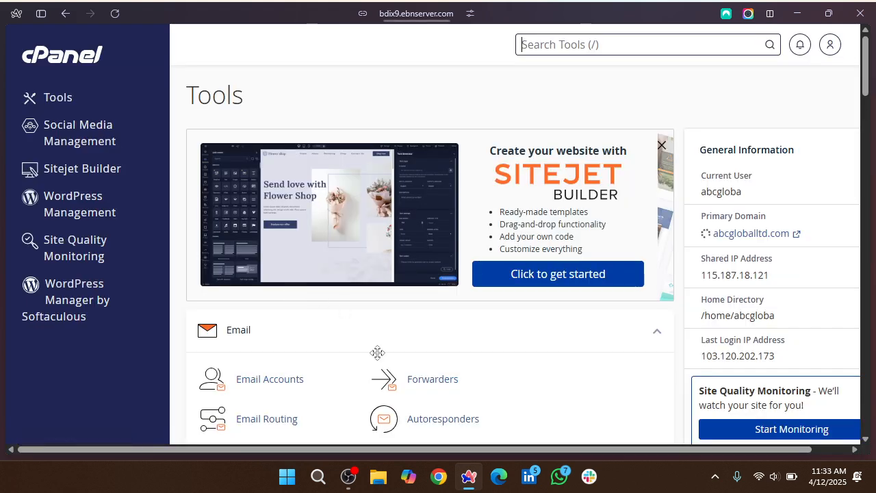
scroll(381, 359, "down", 5)
scroll(380, 358, "down", 15)
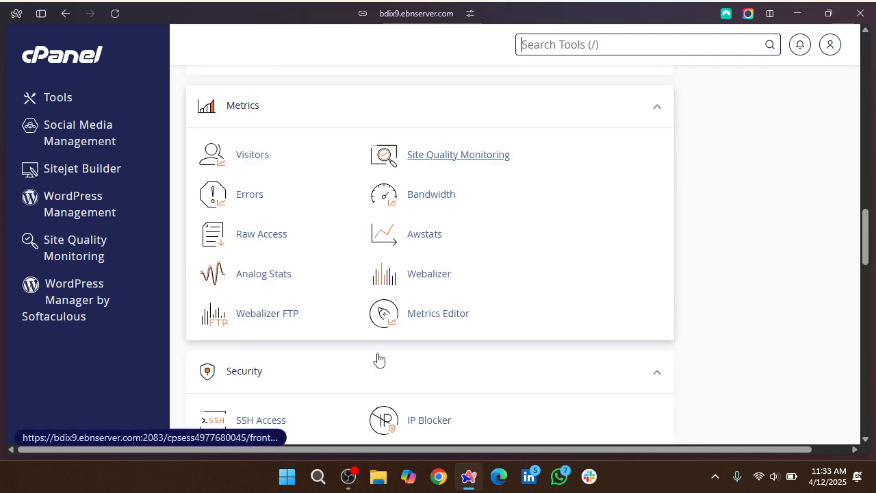
scroll(307, 365, "down", 1)
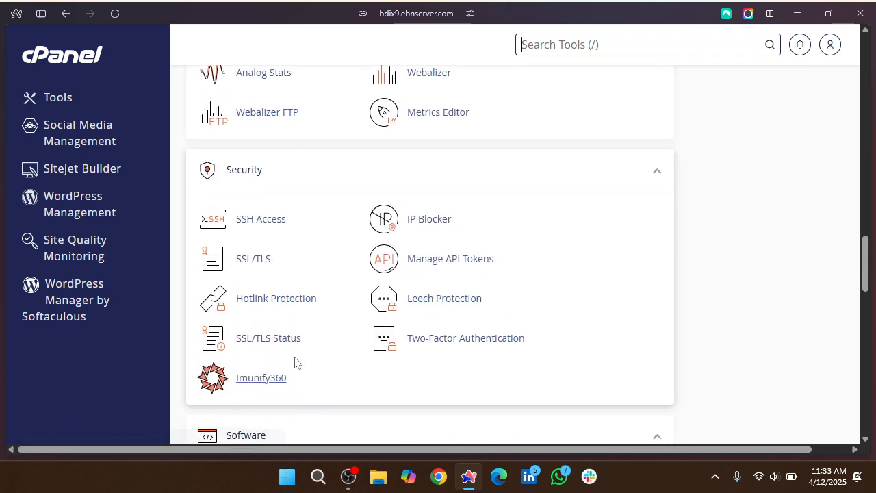
left_click(269, 335)
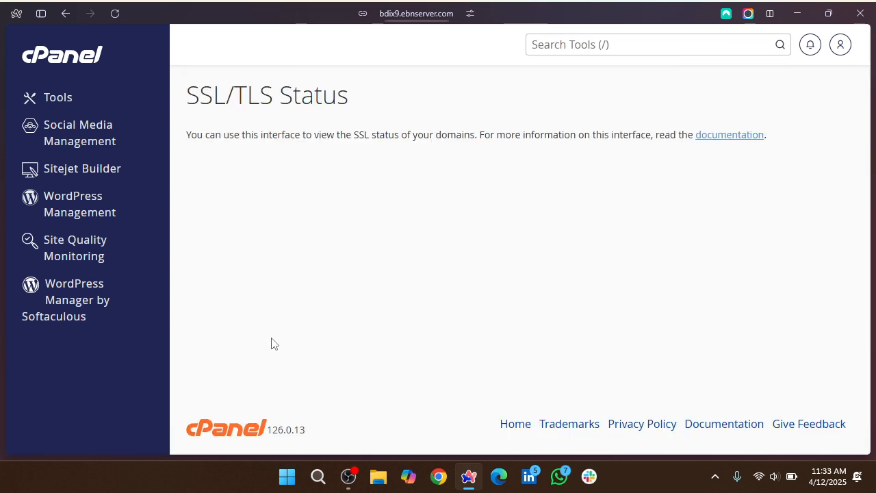
scroll(271, 344, "down", 10)
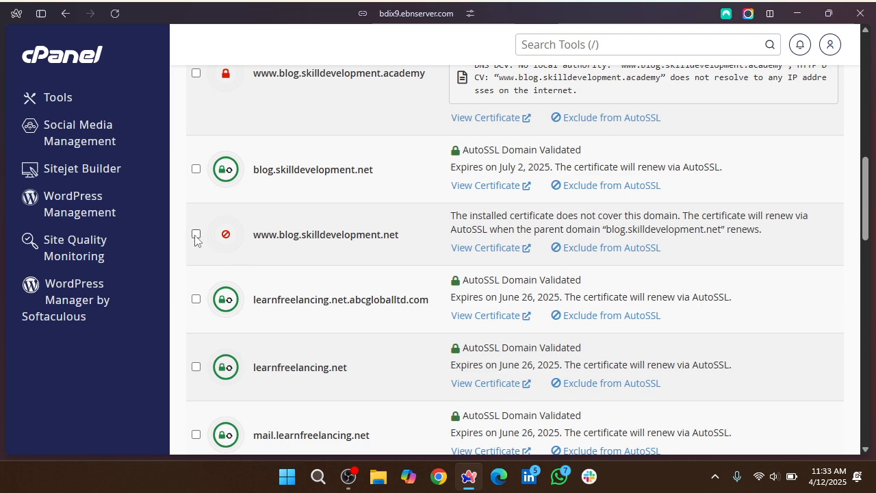
scroll(195, 237, "up", 1)
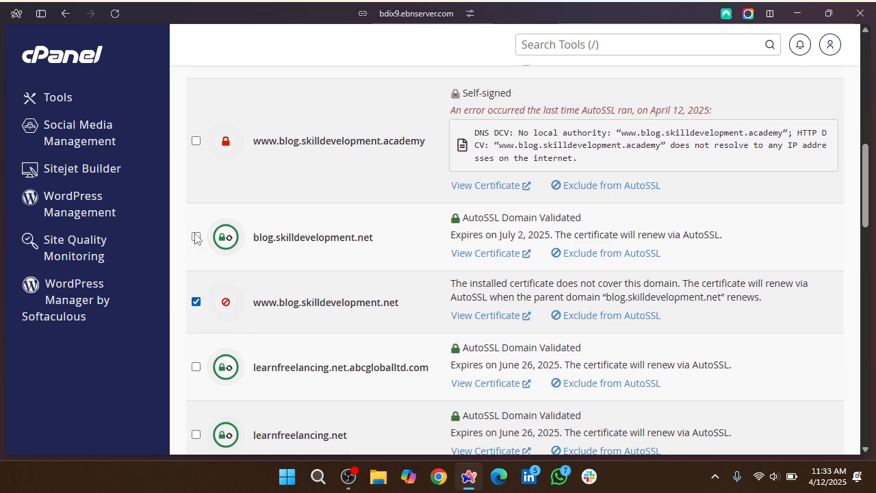
scroll(195, 237, "up", 3)
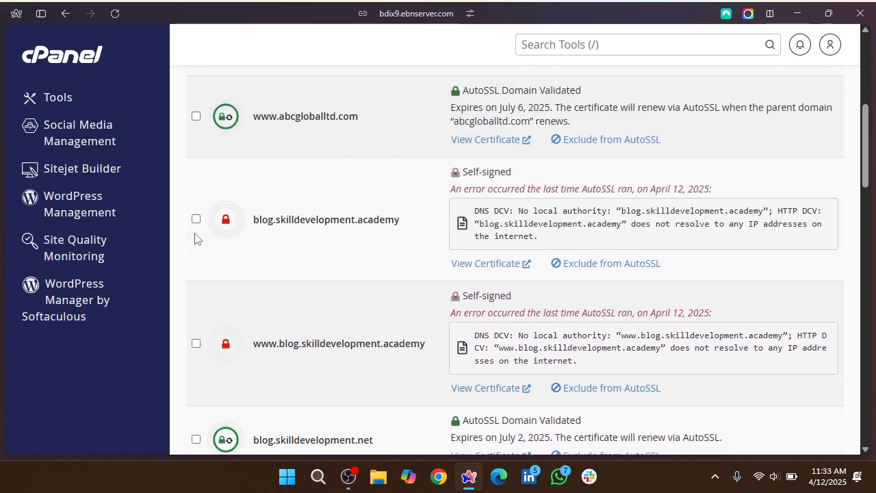
scroll(196, 238, "down", 8)
scroll(195, 238, "down", 4)
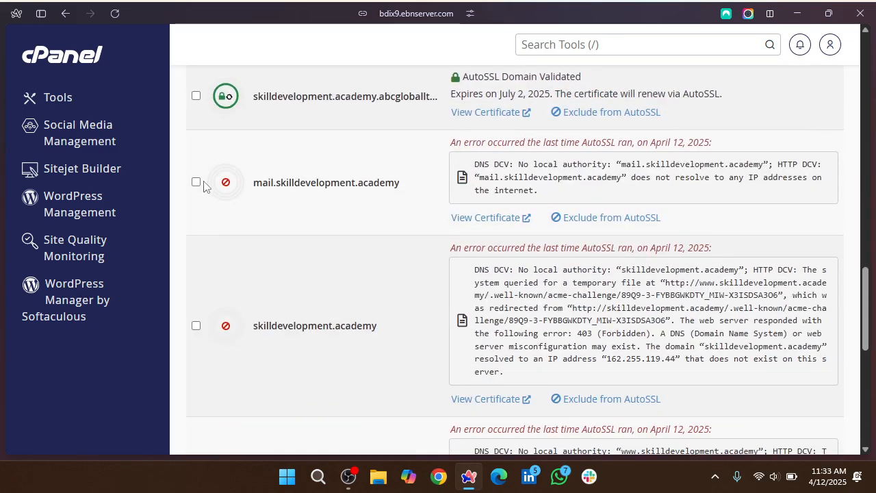
scroll(193, 339, "down", 10)
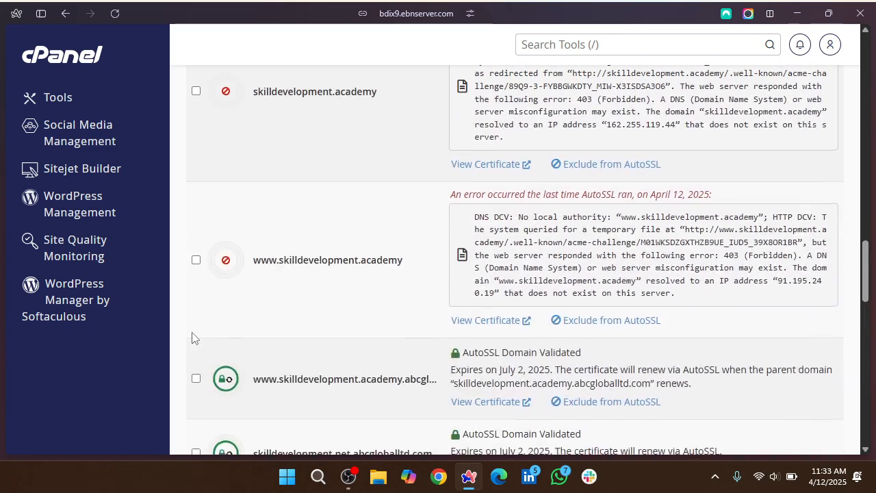
scroll(192, 339, "down", 5)
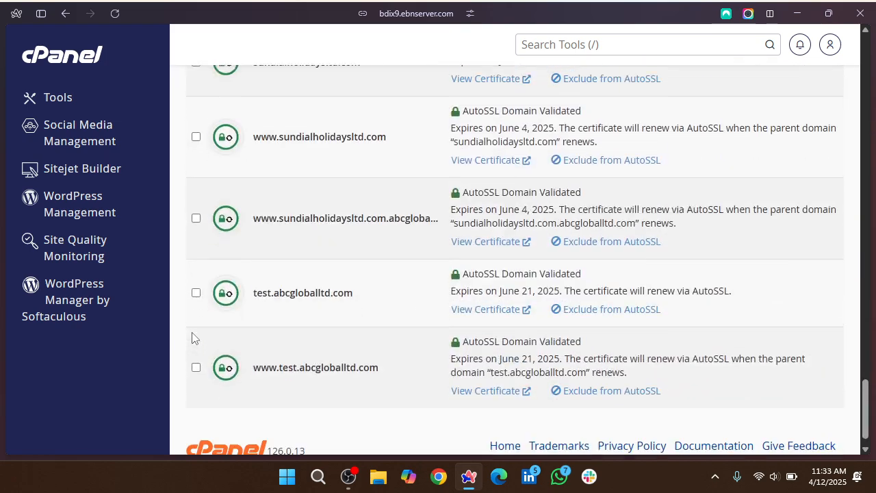
scroll(193, 339, "up", 10)
scroll(192, 339, "up", 5)
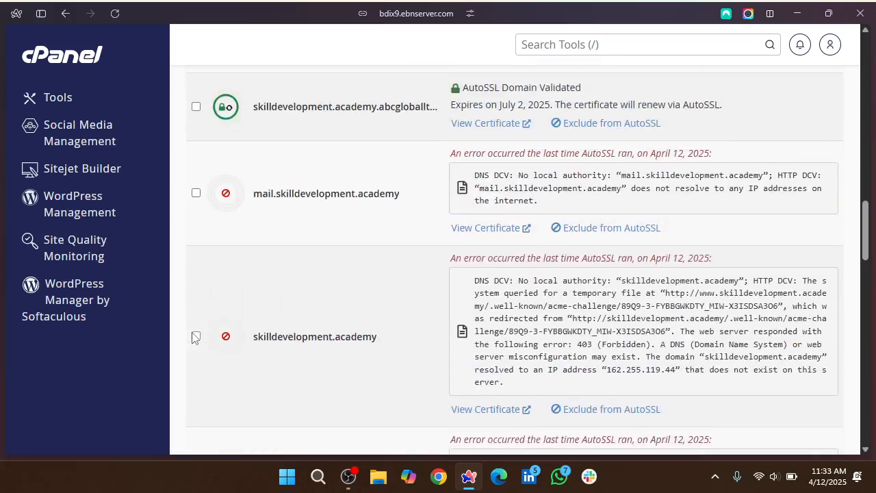
scroll(192, 338, "down", 3)
scroll(192, 338, "down", 4)
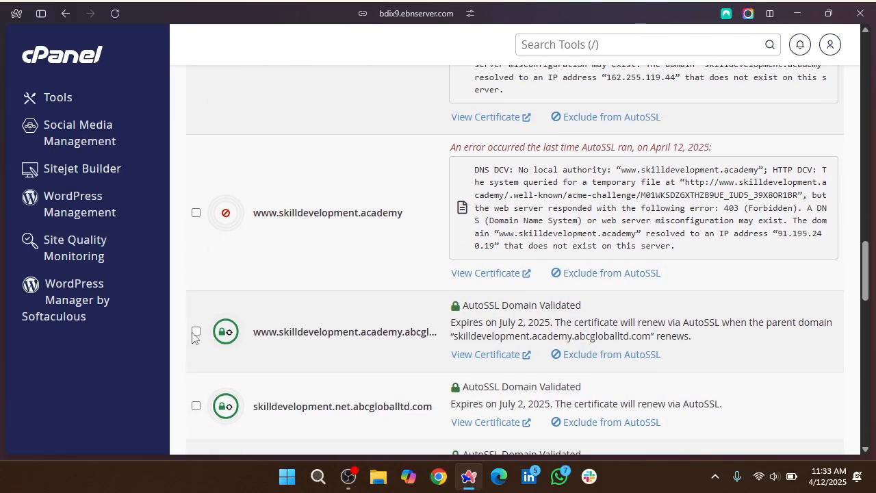
scroll(192, 339, "down", 11)
scroll(192, 339, "down", 4)
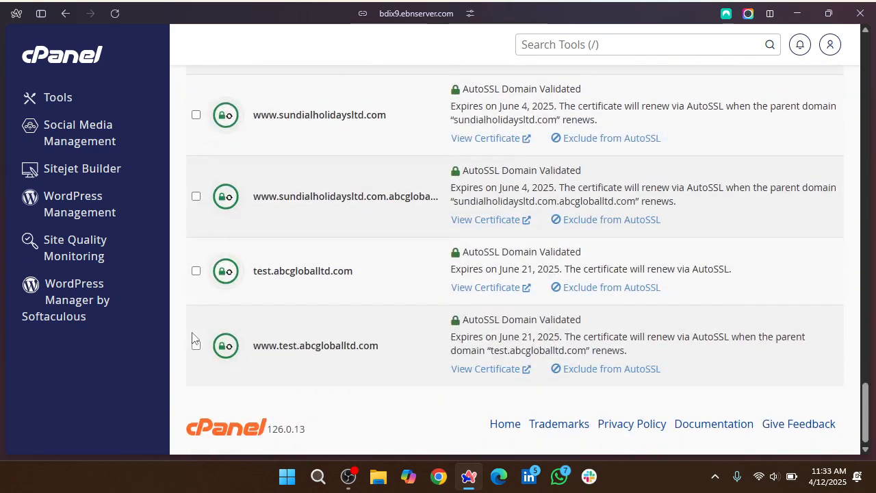
scroll(193, 339, "up", 4)
scroll(193, 339, "up", 7)
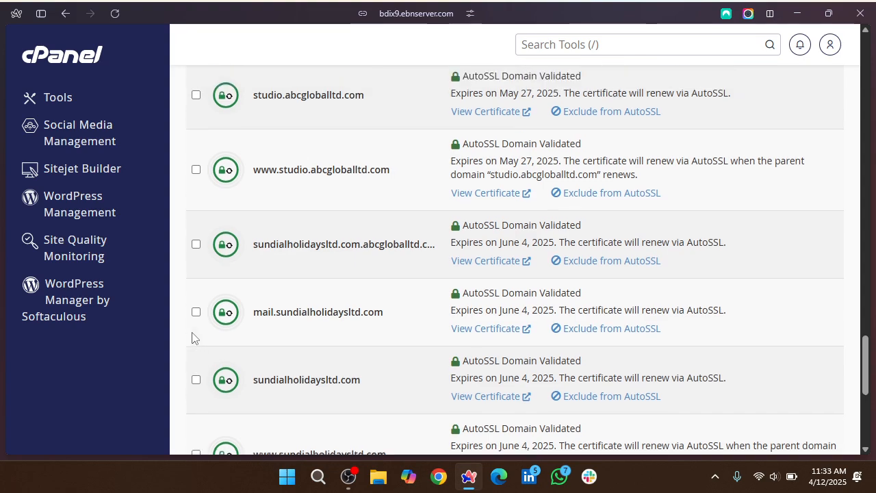
scroll(192, 339, "up", 10)
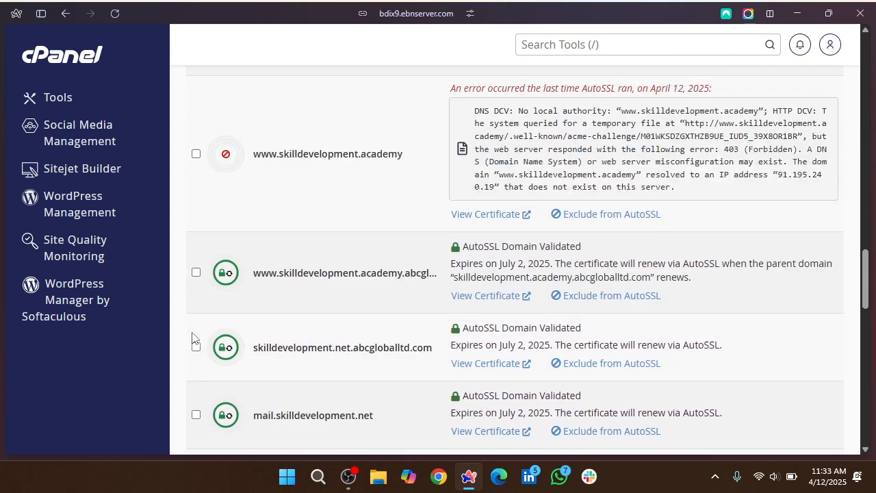
scroll(192, 339, "up", 10)
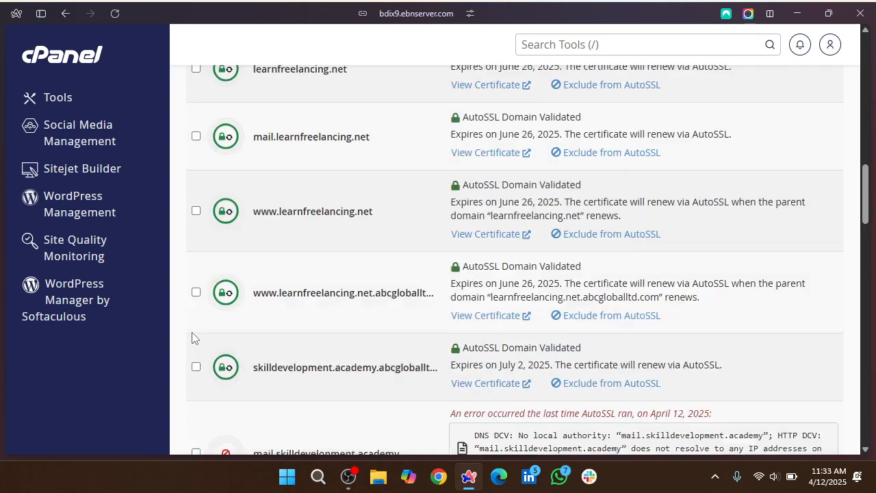
scroll(193, 339, "up", 2)
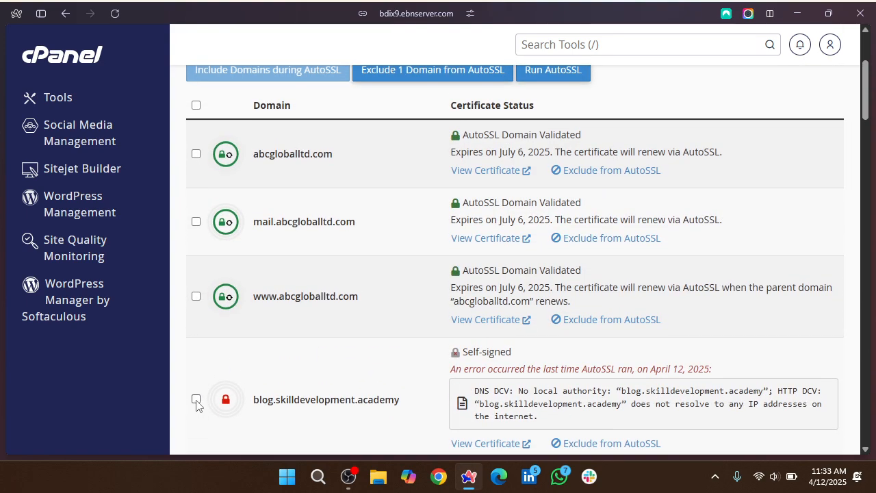
scroll(196, 404, "down", 5)
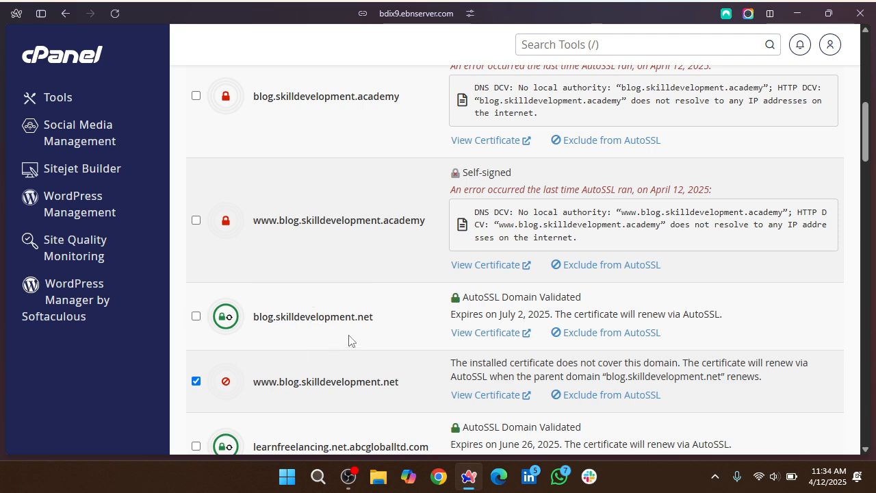
scroll(348, 333, "up", 2)
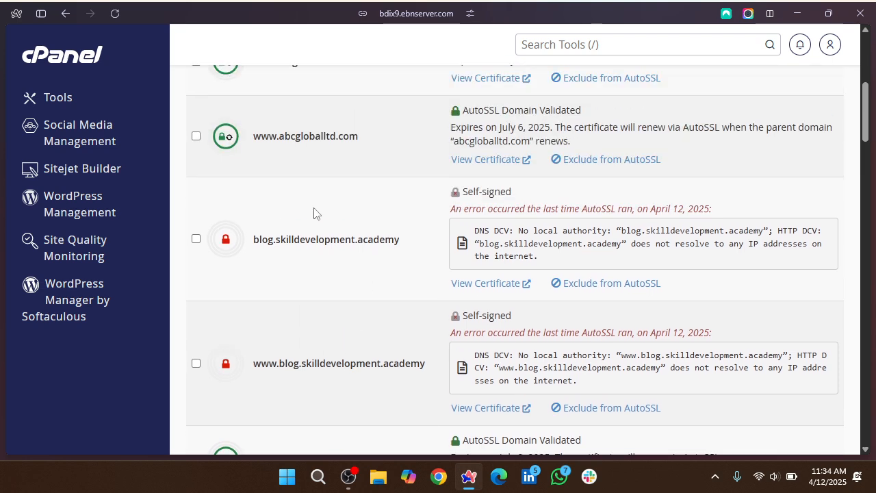
scroll(355, 278, "down", 2)
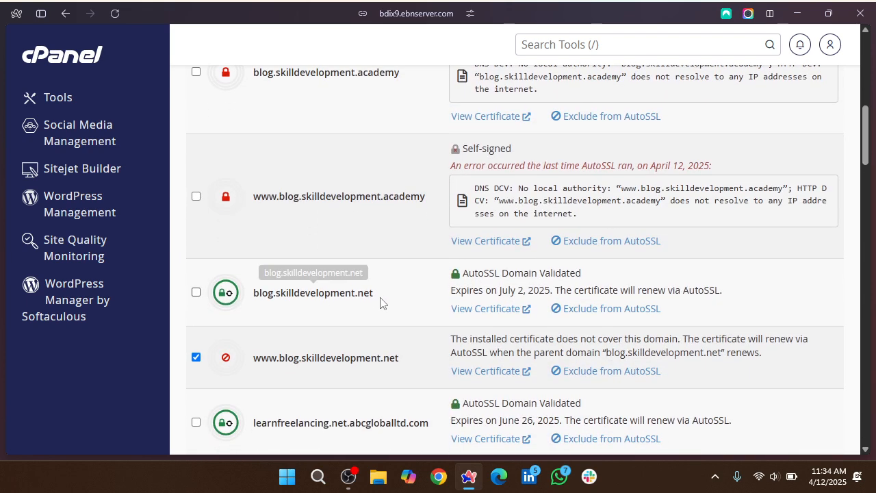
scroll(288, 283, "down", 2)
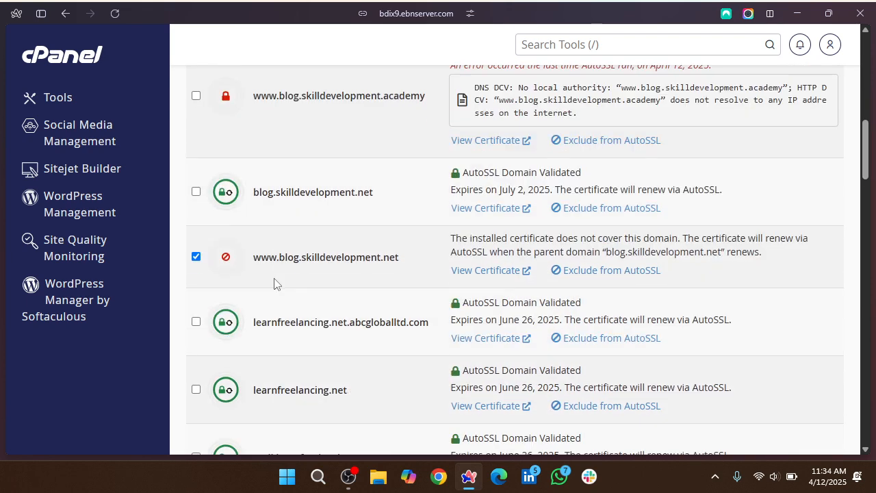
scroll(274, 282, "up", 1)
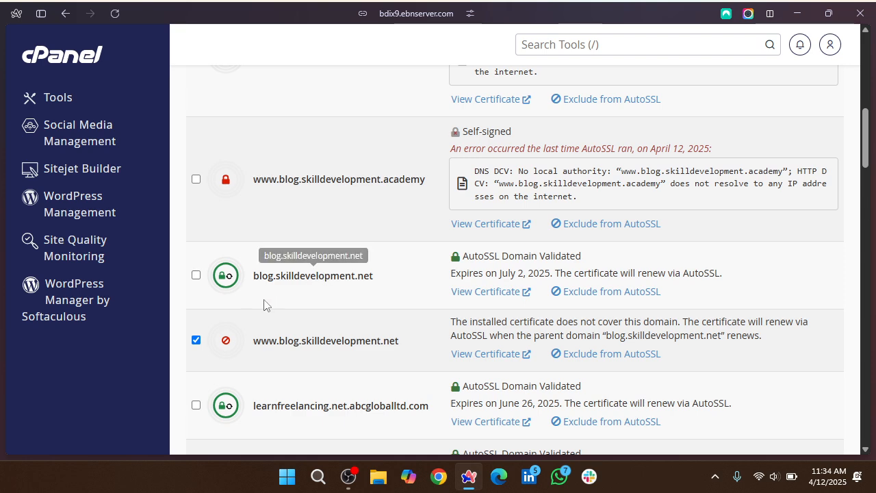
Step: Open WordPress Manager by Softaculous, review the existing installations, and start a new WordPress install
left_click(62, 319)
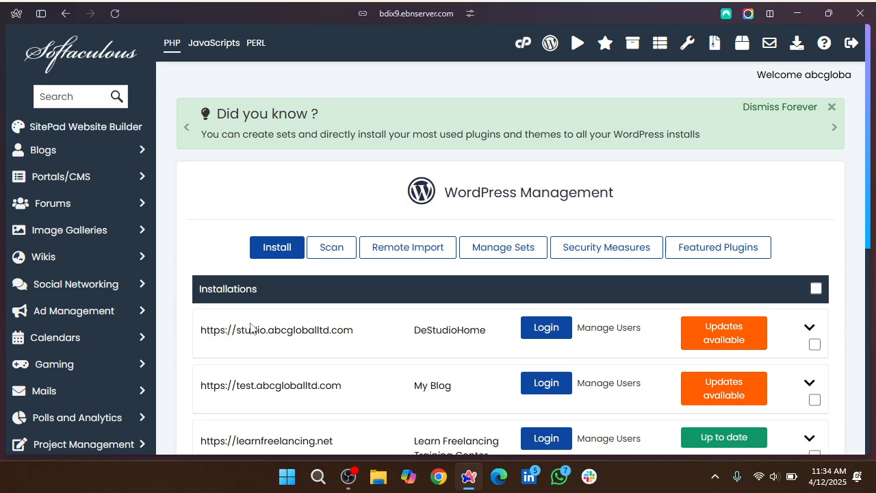
scroll(251, 328, "down", 3)
scroll(254, 328, "down", 1)
scroll(253, 328, "up", 1)
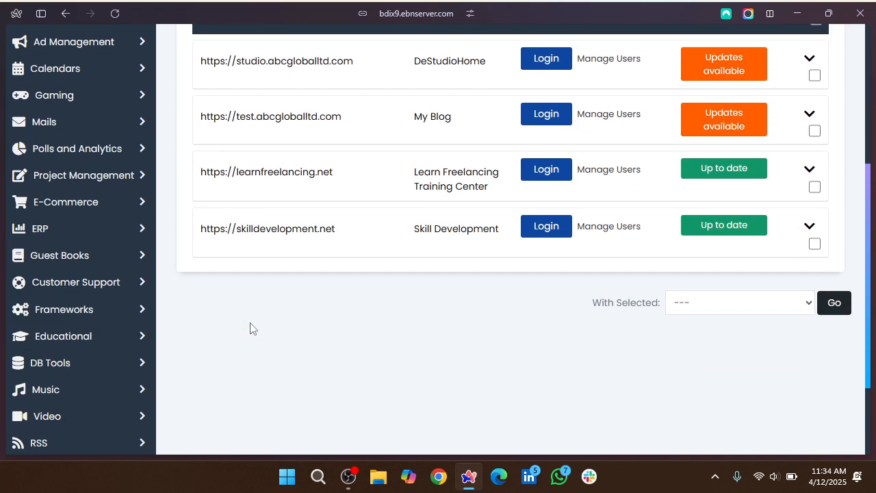
scroll(325, 229, "up", 1)
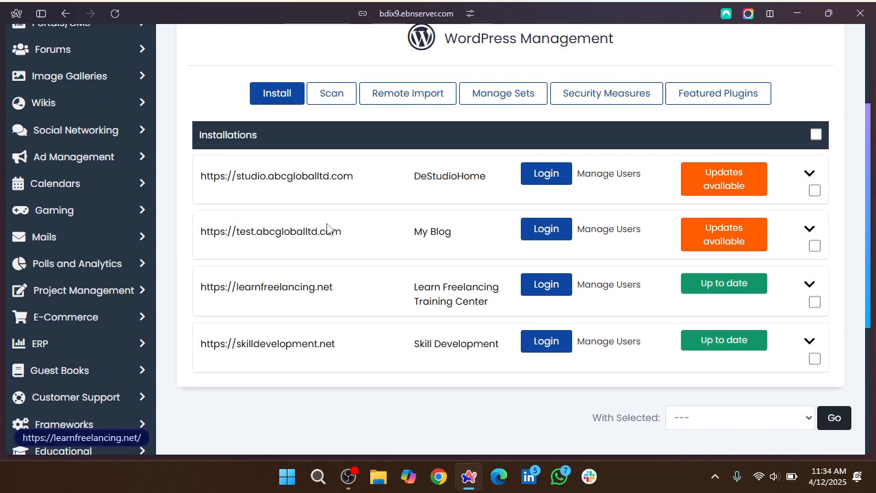
scroll(441, 244, "up", 1)
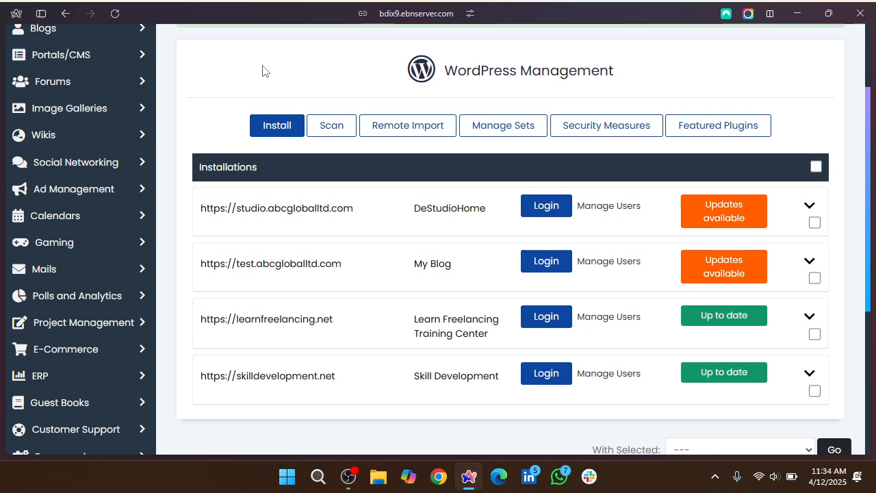
left_click(276, 129)
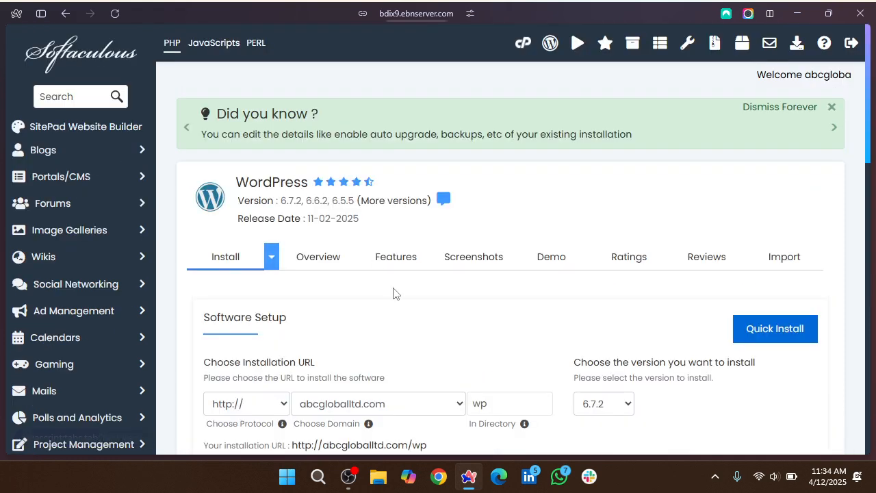
scroll(393, 291, "down", 3)
left_click(260, 292)
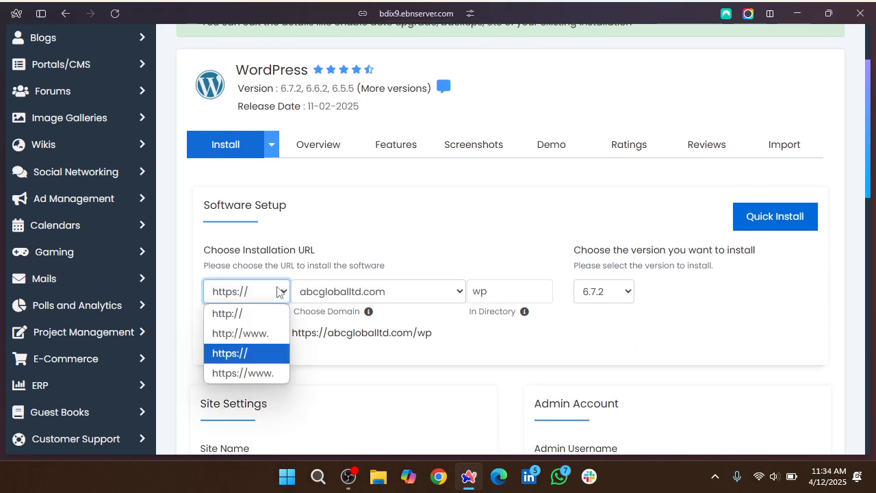
left_click(383, 289)
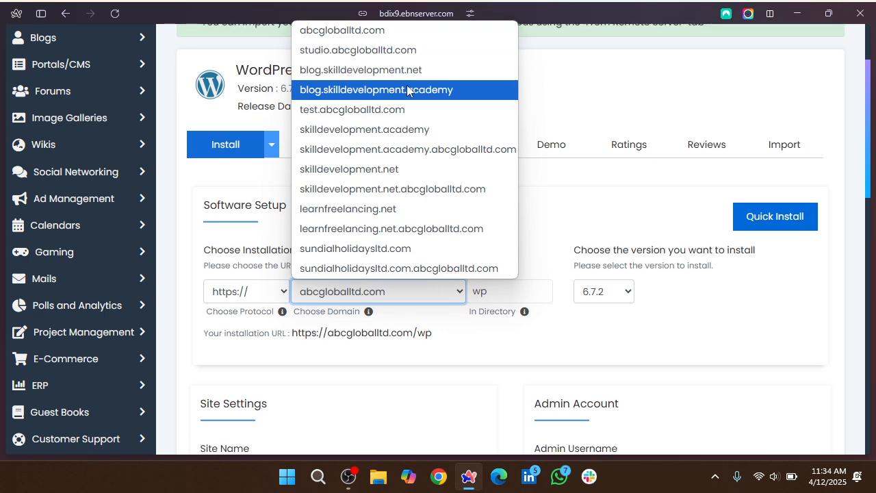
left_click(399, 70)
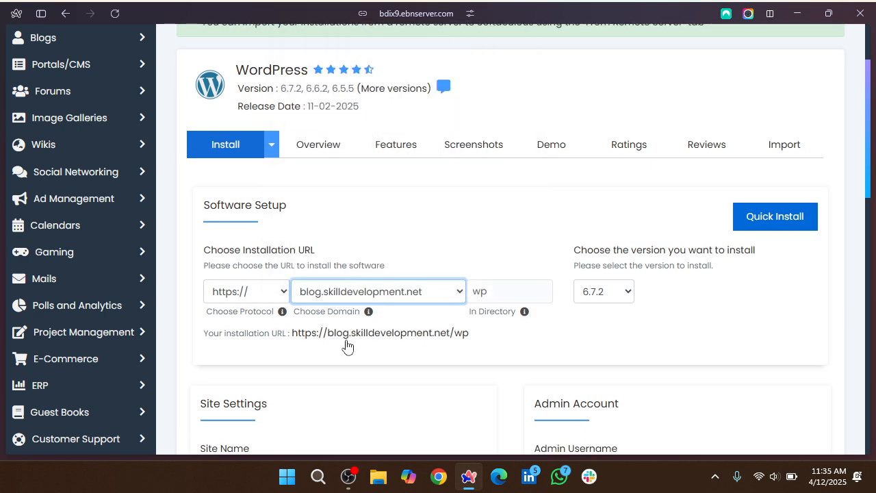
left_click(510, 298)
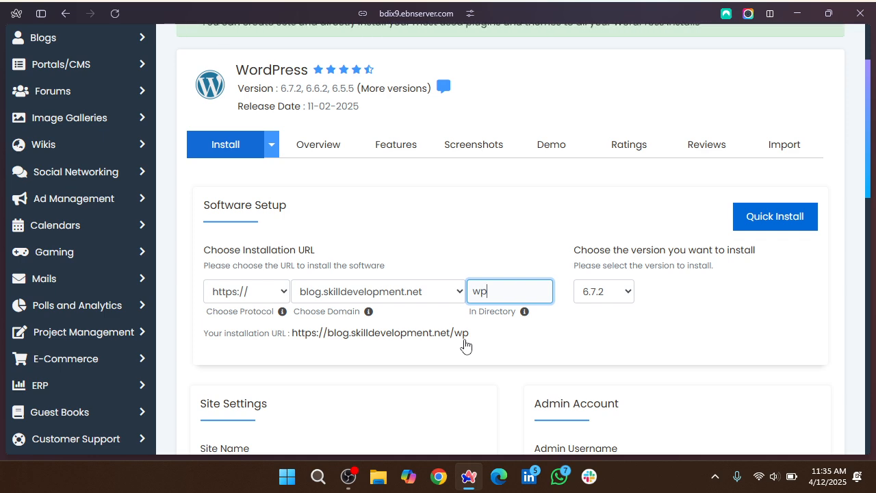
key("BackSpace")
key("BackSpace")
Step: Replace the default 'My Blog' site name with a new site name
left_click(491, 356)
scroll(491, 357, "down", 3)
left_click(298, 276)
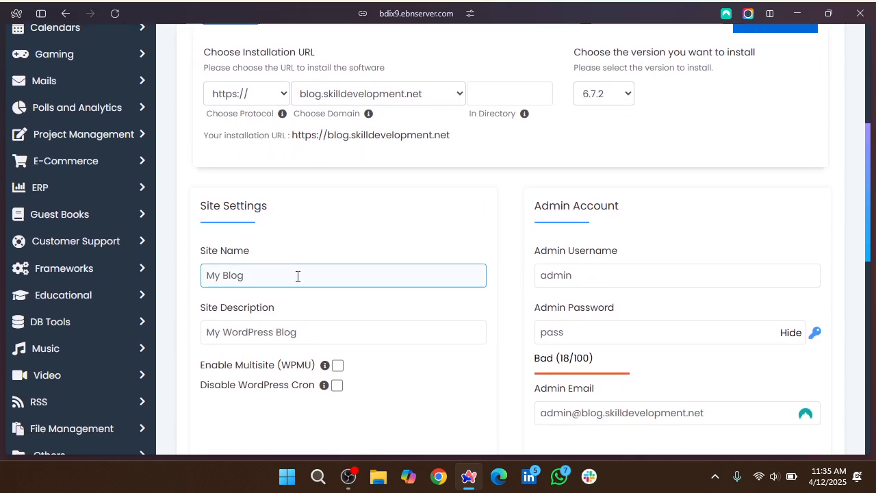
left_click_drag(298, 276, 175, 275)
key("BackSpace")
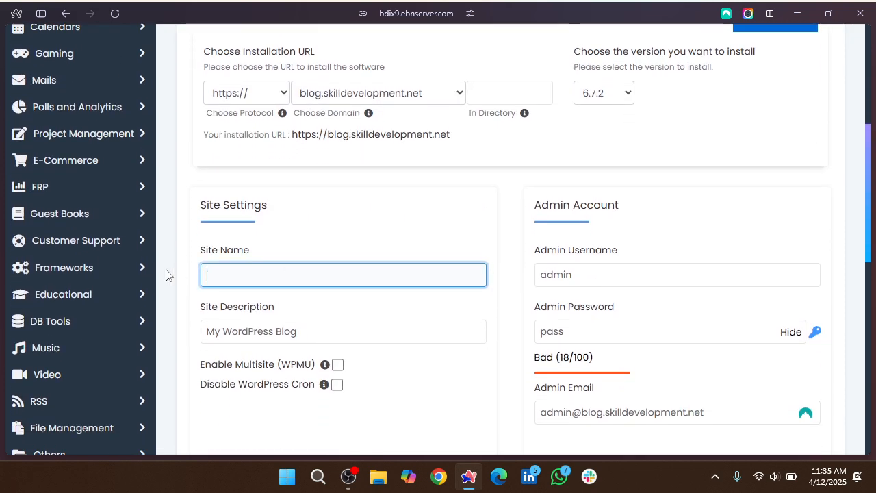
type("M")
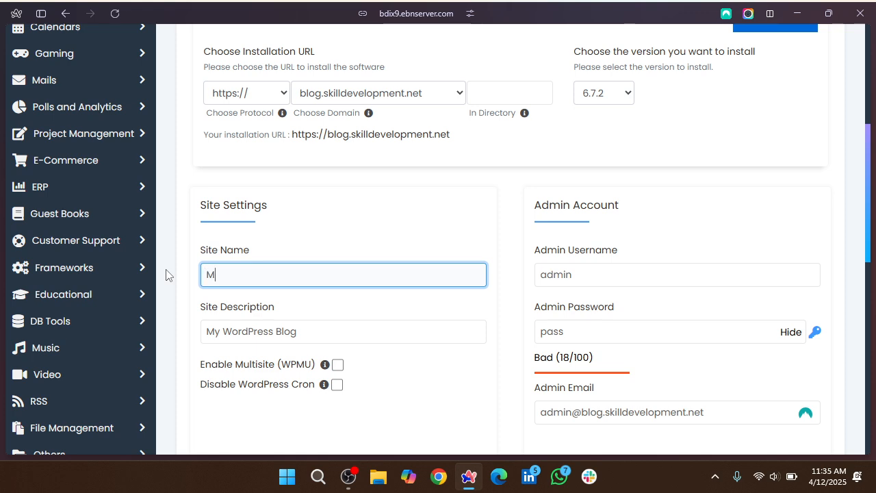
type("y blo")
type("log Site")
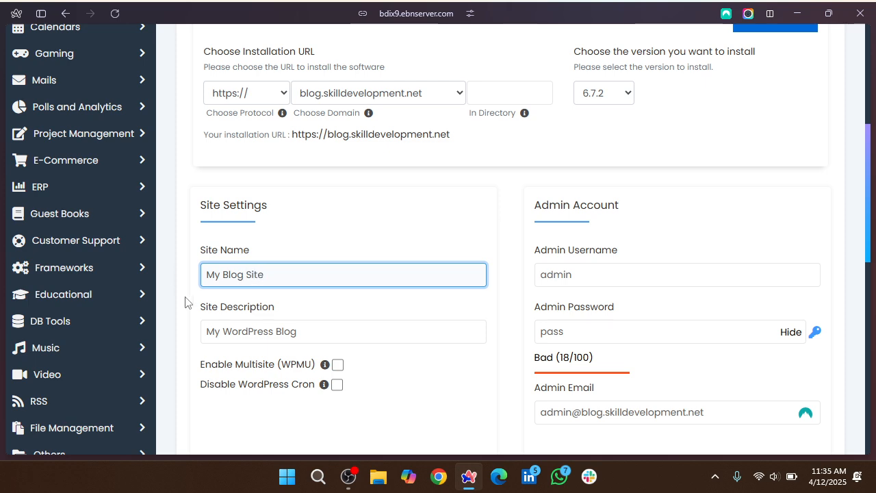
Step: Replace the default admin username with the Skill Development academy name
double_click(538, 269)
key("BackSpace")
scroll(538, 274, "up", 1)
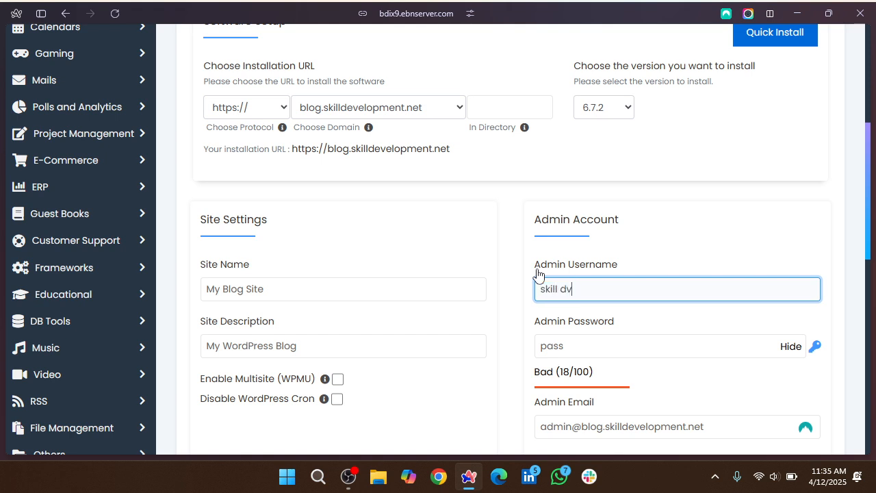
type("skill dve")
key("BackSpace")
key("BackSpace")
type("eve")
scroll(538, 274, "down", 1)
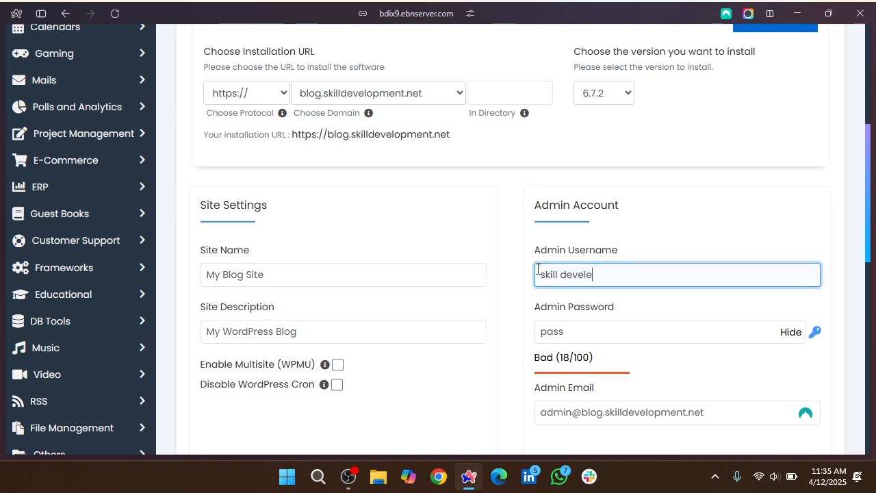
type("lopment academy")
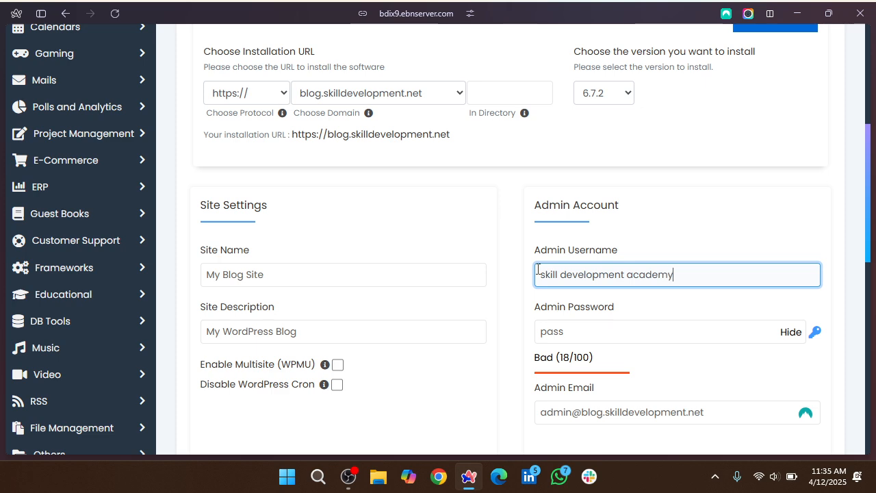
Step: Replace the default admin password with a new strong password
left_click(580, 329)
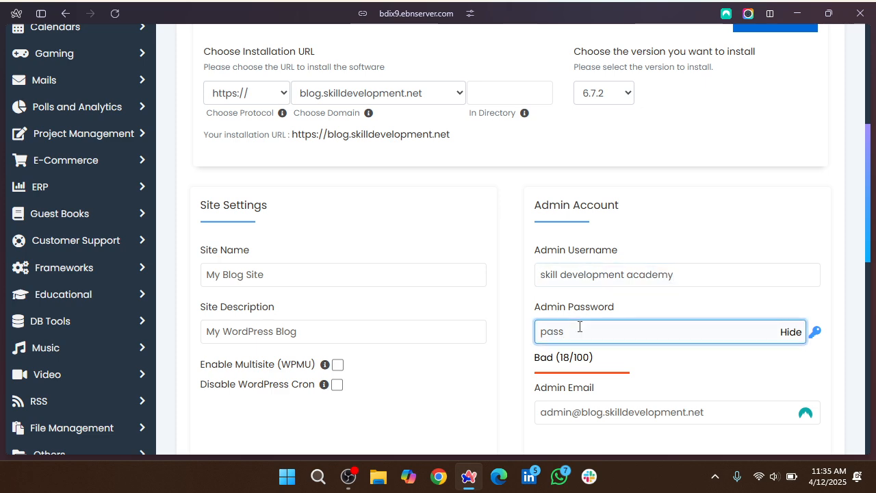
key("BackSpace")
key("BackSpace")
key("BackSpace")
key("BackSpace")
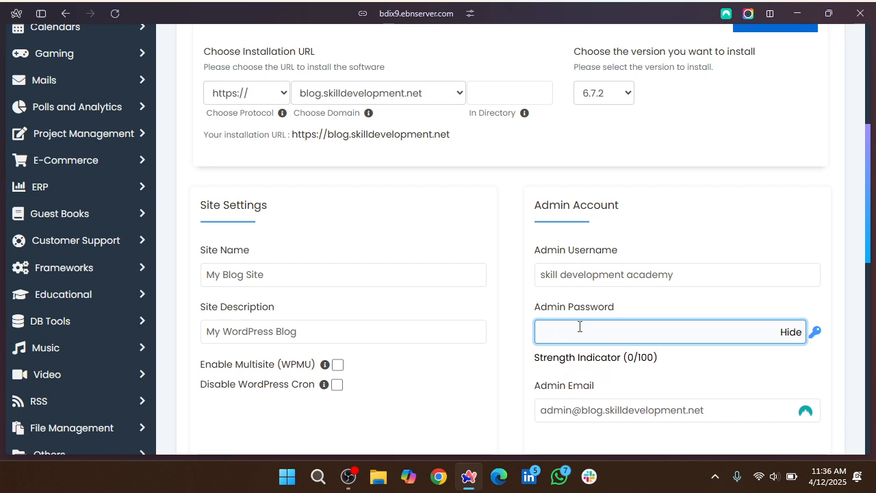
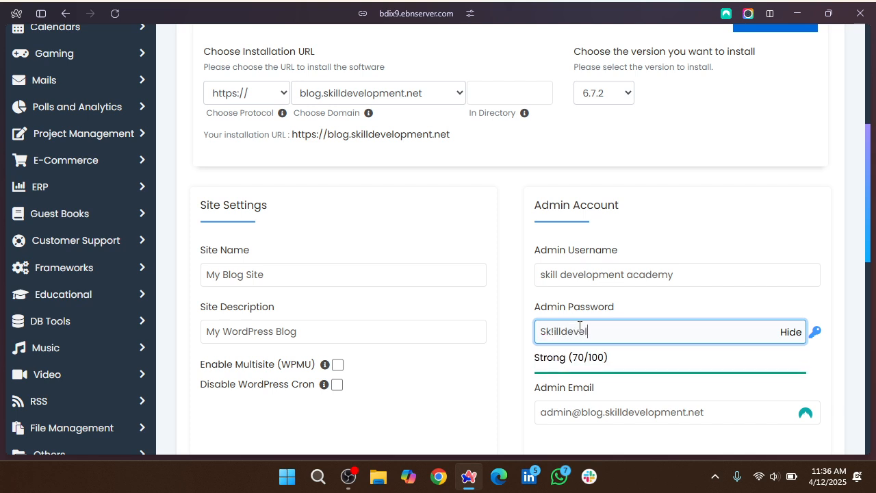
scroll(622, 409, "down", 1)
Step: Shorten the admin password by retyping its ending, keeping it rated Strong
left_click(621, 415)
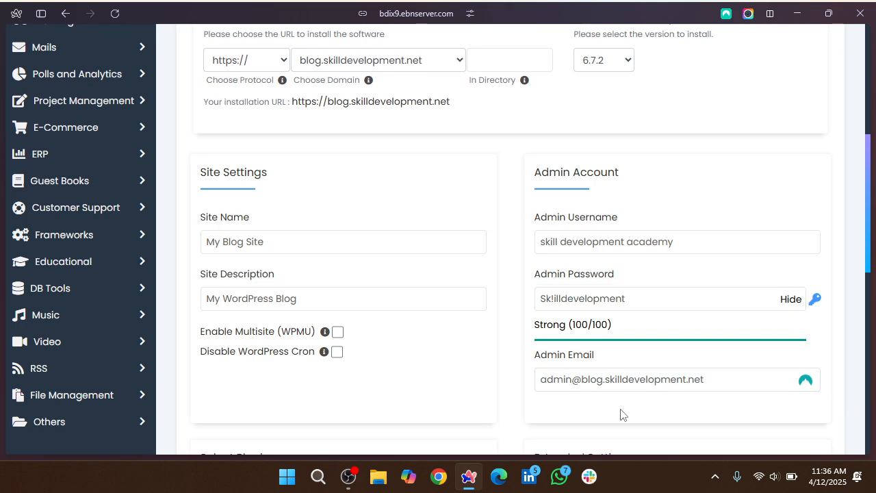
left_click_drag(674, 297, 561, 306)
key("BackSpace")
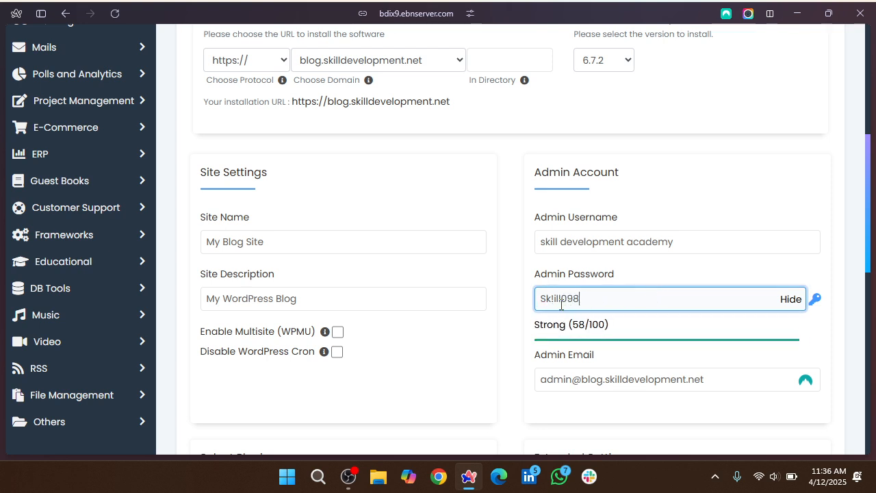
key("ctrl+shift+Left")
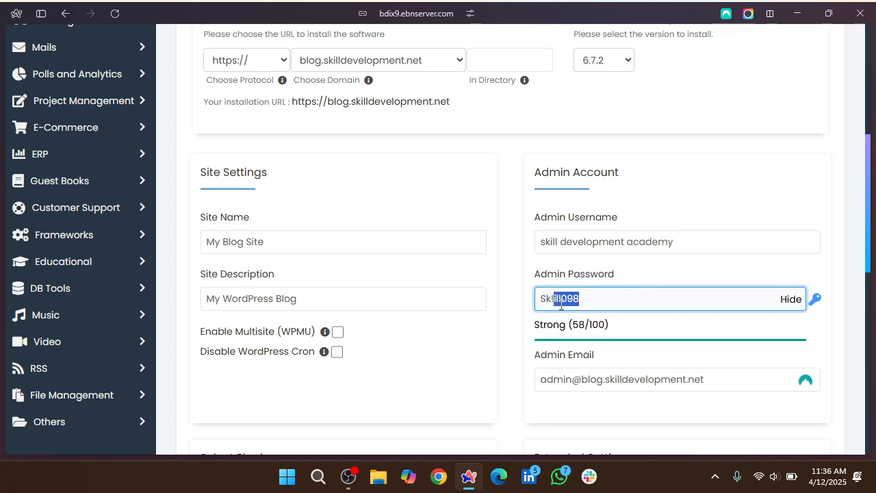
key("ctrl+shift+Left")
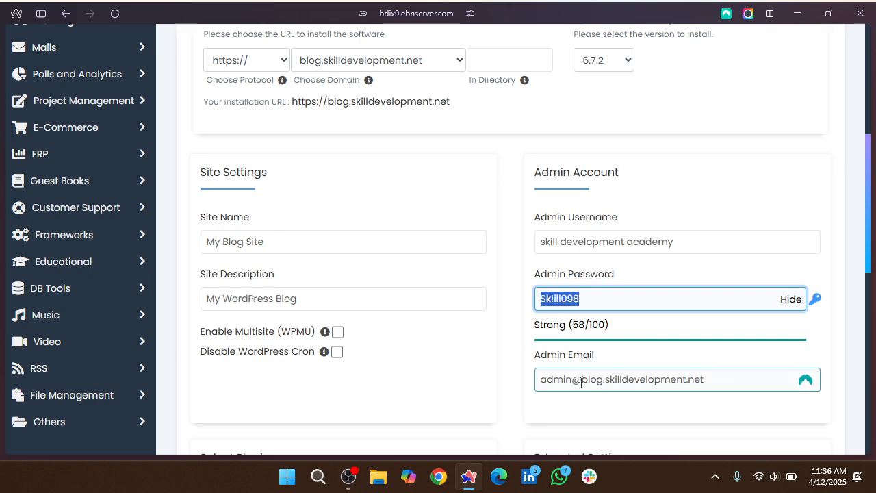
Step: Replace the default admin email with the owner's own Gmail address
scroll(580, 380, "down", 1)
left_click(582, 340)
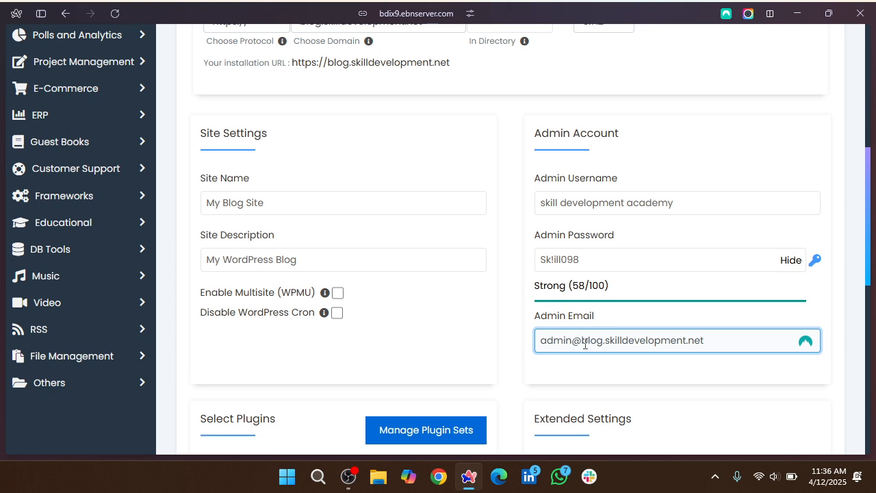
key("ctrl+a")
key("BackSpace")
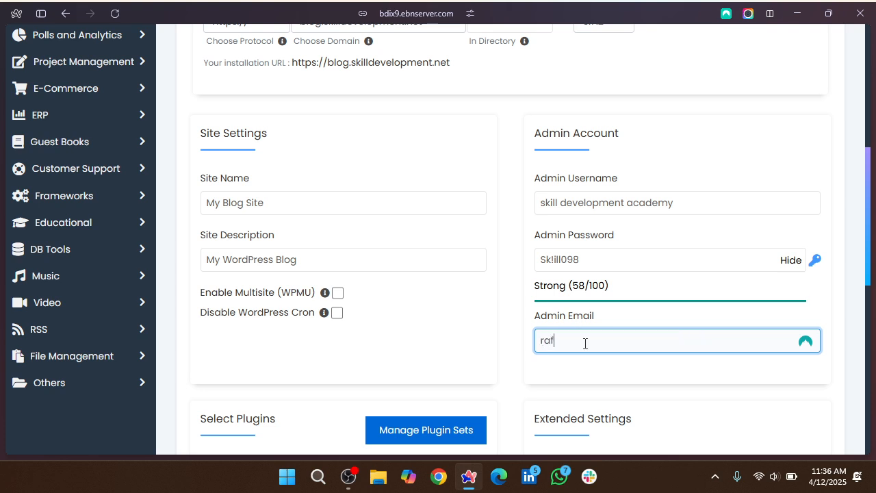
scroll(585, 344, "up", 1)
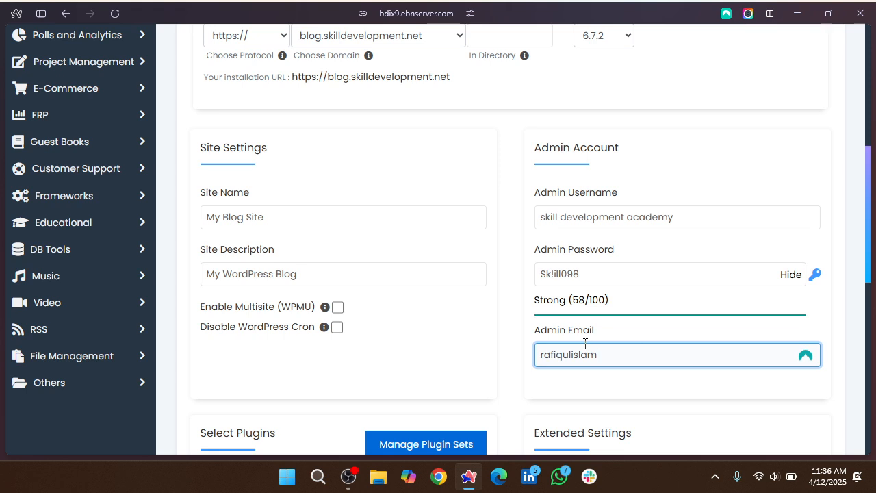
scroll(586, 344, "down", 1)
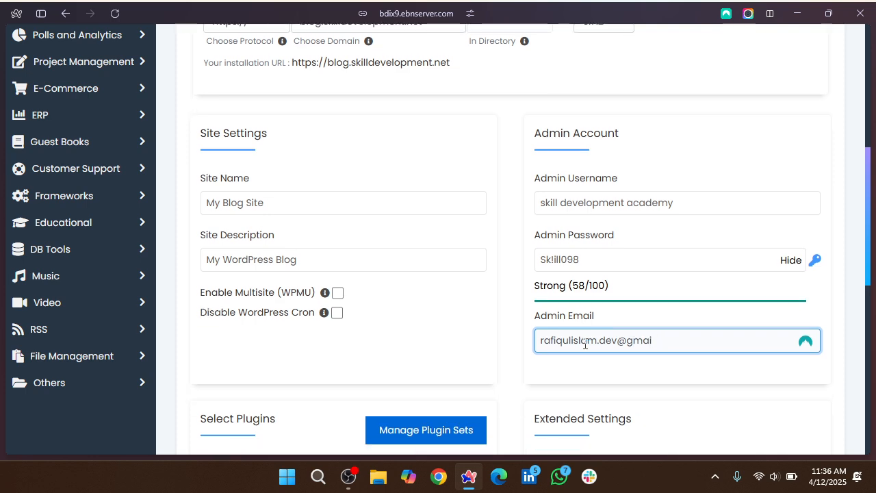
type(".com")
scroll(599, 377, "down", 3)
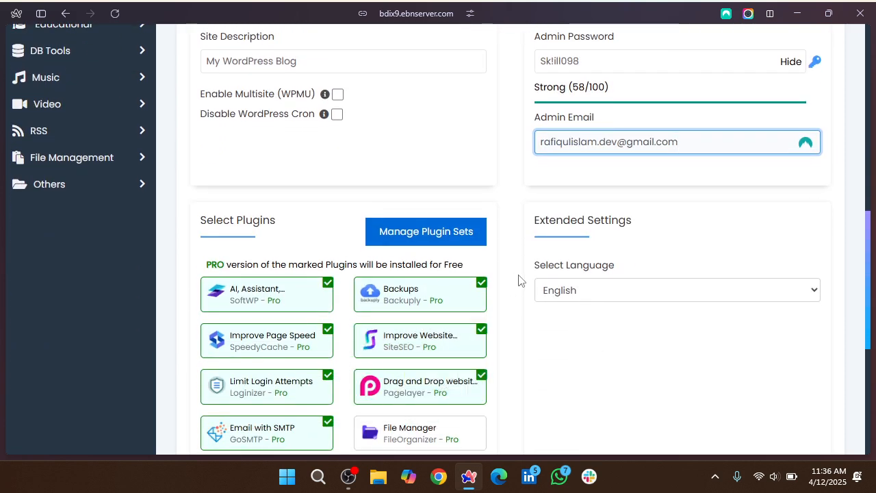
Step: Select the File Manager plugin for installation
scroll(518, 280, "up", 3)
scroll(519, 280, "down", 4)
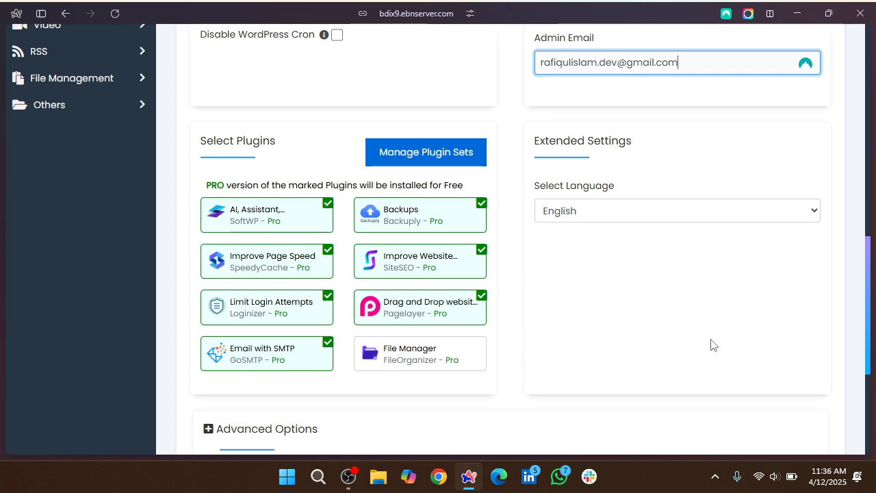
left_click(478, 352)
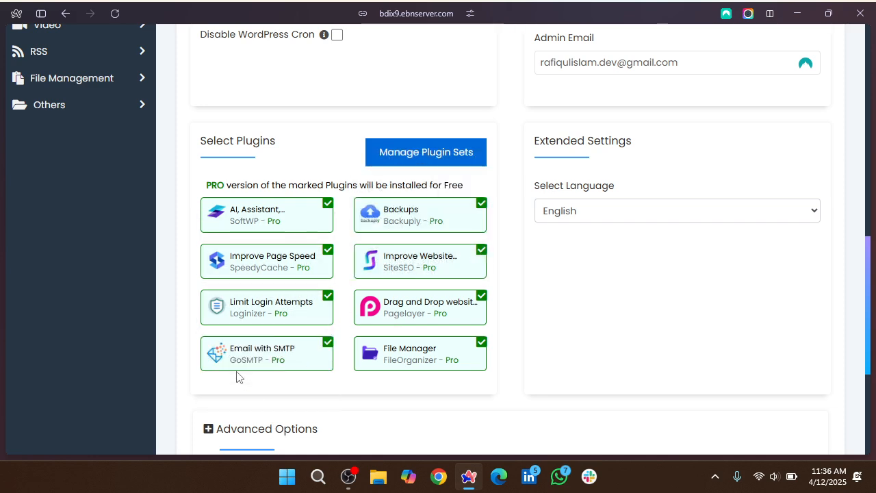
scroll(307, 365, "up", 1)
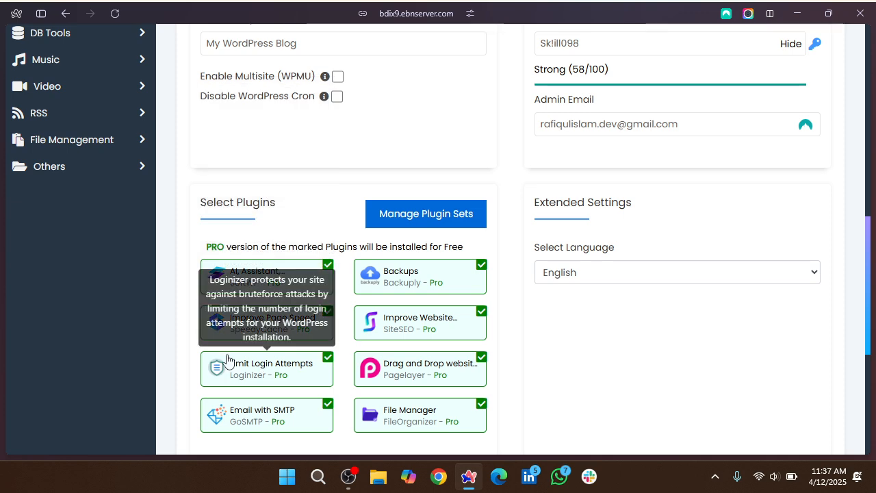
Step: Deselect AI Assistant, Page Speed, Backups, SiteSEO, Limit Login Attempts and Pagelayer plugins
left_click(280, 278)
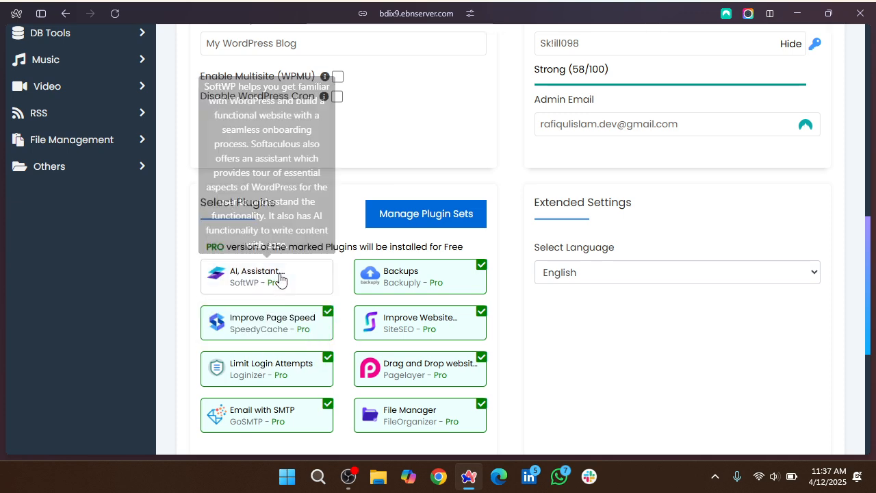
left_click(275, 323)
left_click(385, 293)
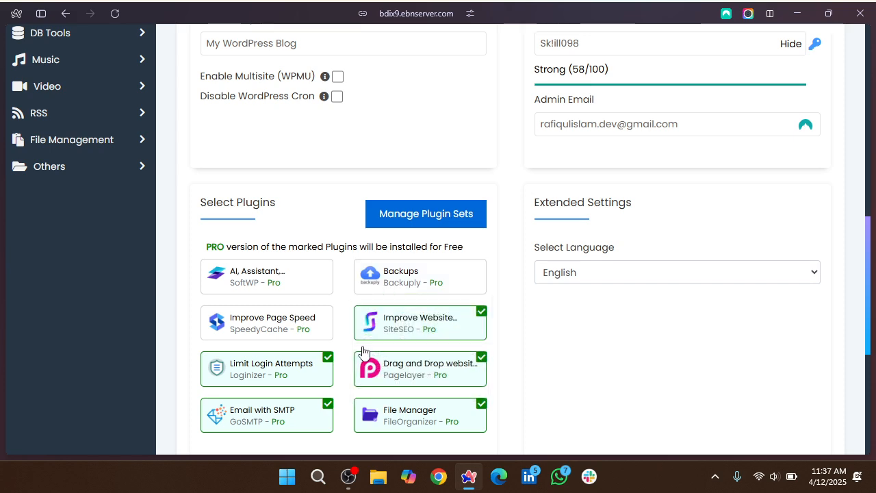
left_click(401, 330)
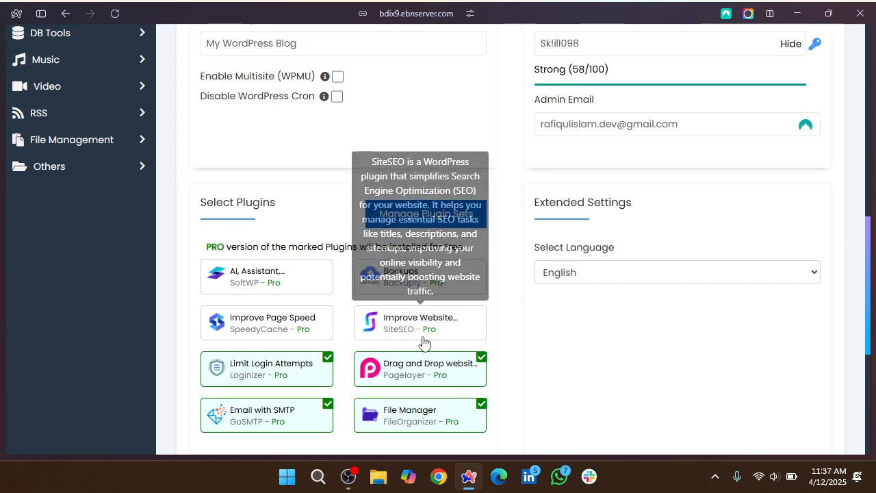
left_click(271, 371)
scroll(519, 331, "down", 2)
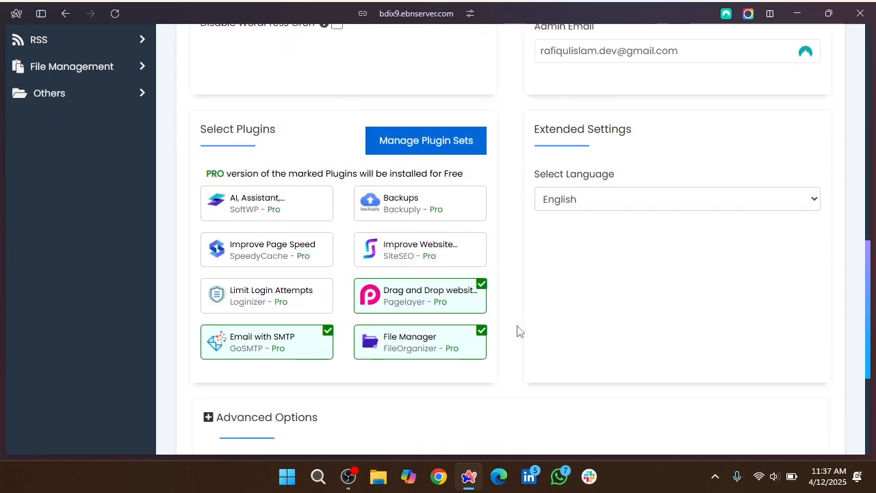
left_click(423, 277)
scroll(591, 296, "down", 4)
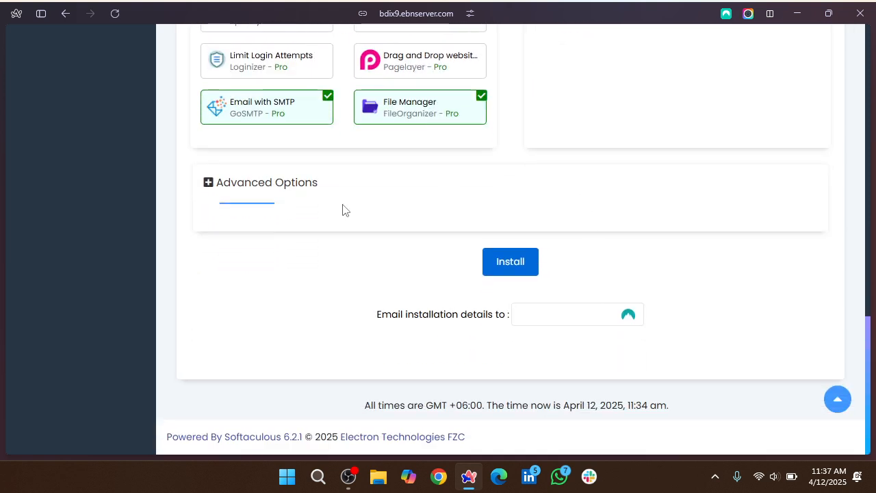
left_click(386, 201)
Step: Keep the backup location at Default and bring up the automated backup frequency options
scroll(409, 239, "down", 1)
scroll(415, 247, "down", 2)
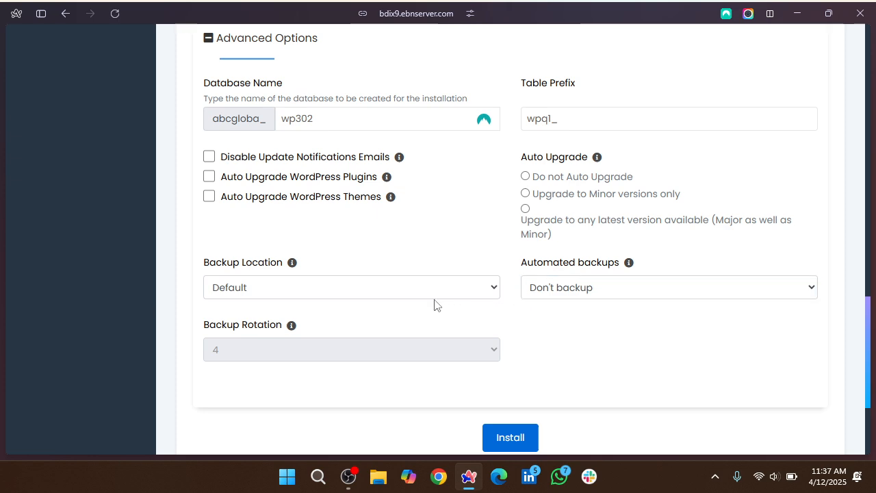
left_click(213, 274)
scroll(264, 296, "up", 1)
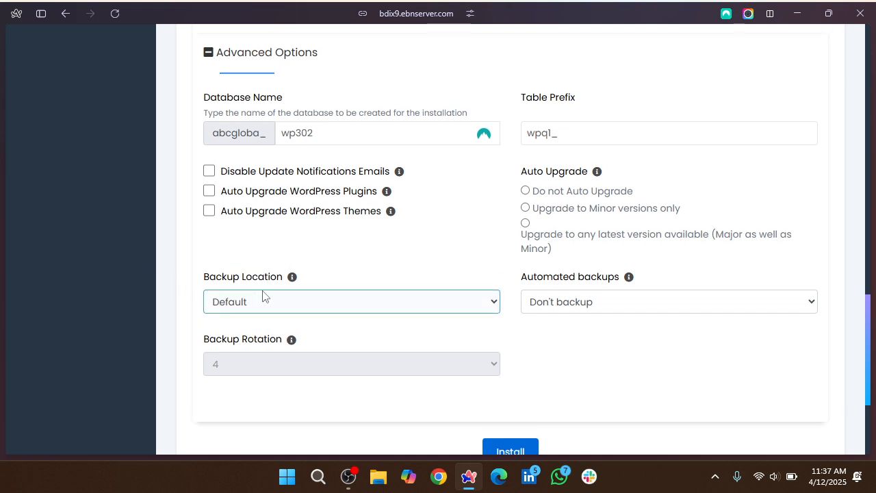
left_click(283, 302)
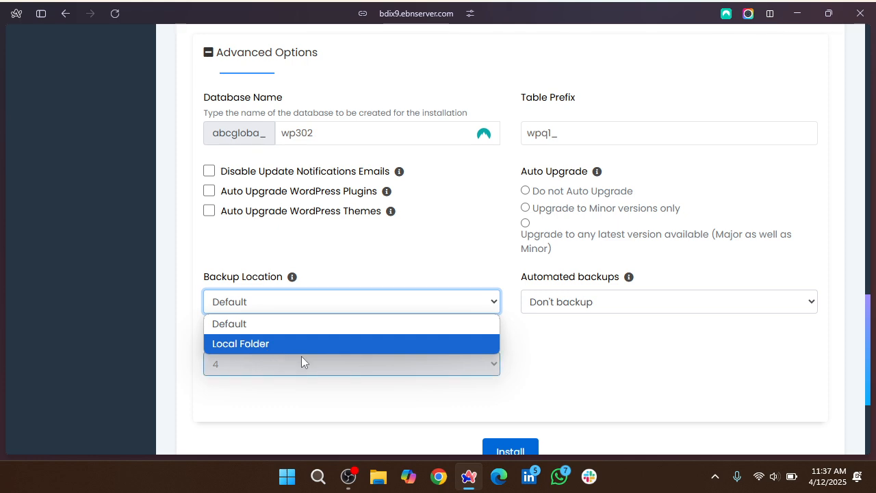
scroll(300, 362, "down", 1)
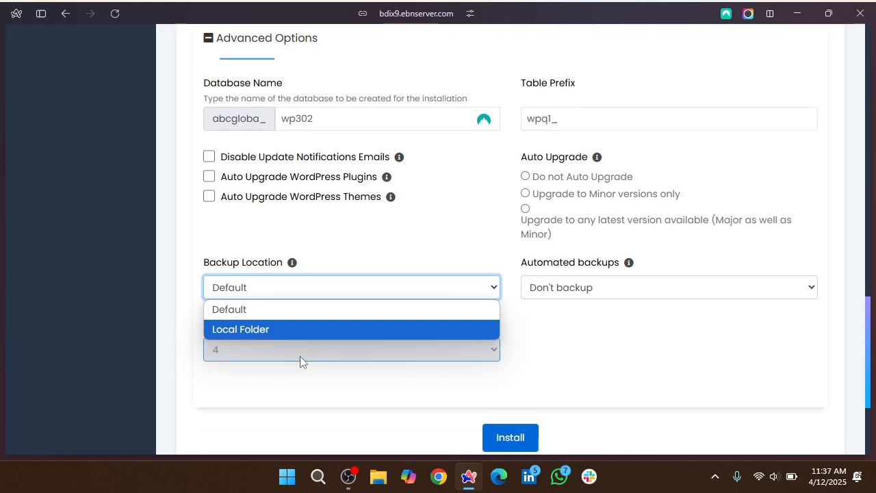
left_click(304, 307)
left_click(561, 293)
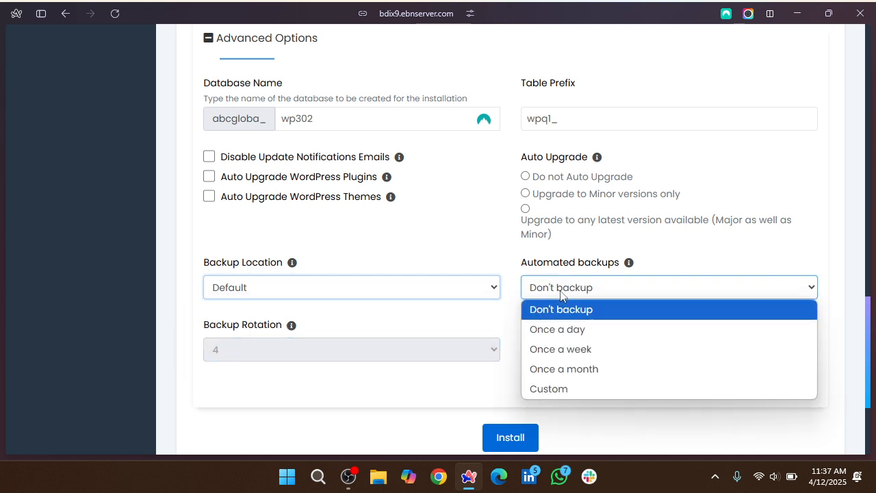
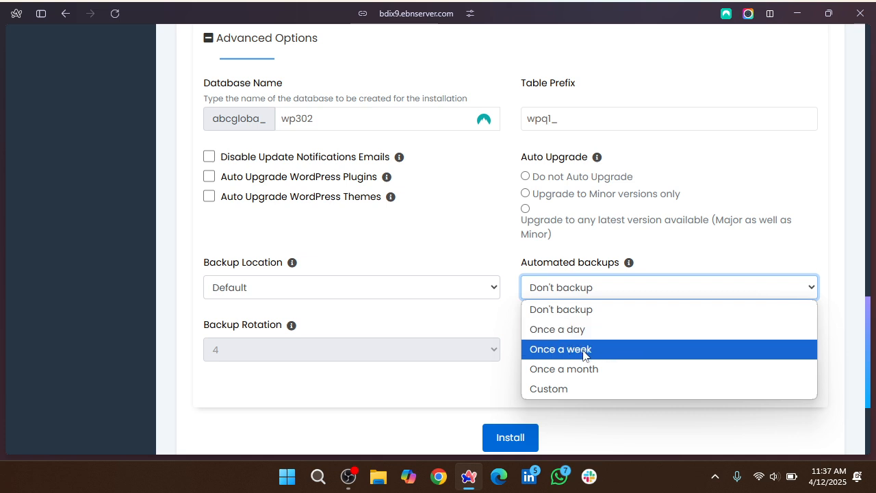
Step: Set the WordPress install's automated backups to run once a day
left_click(574, 390)
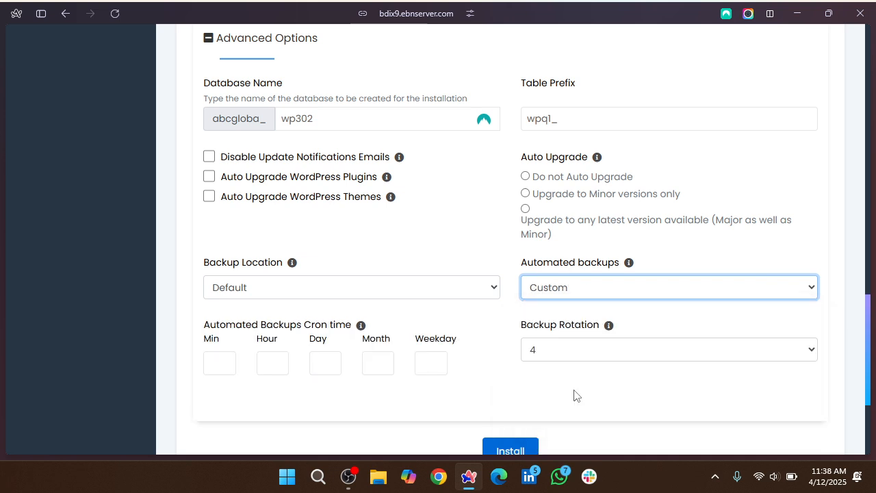
key("Tab")
key("Tab")
key("Tab")
left_click(589, 288)
left_click(579, 329)
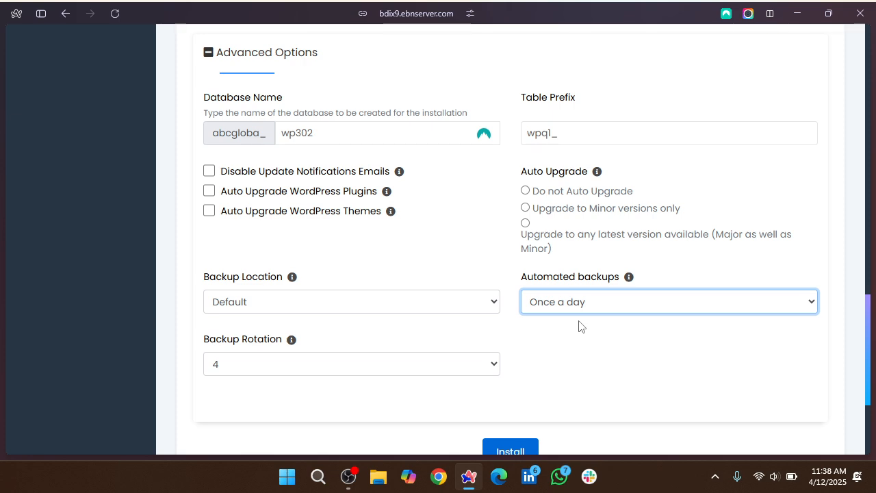
Step: Set the Backup Rotation to 1
scroll(579, 326, "down", 1)
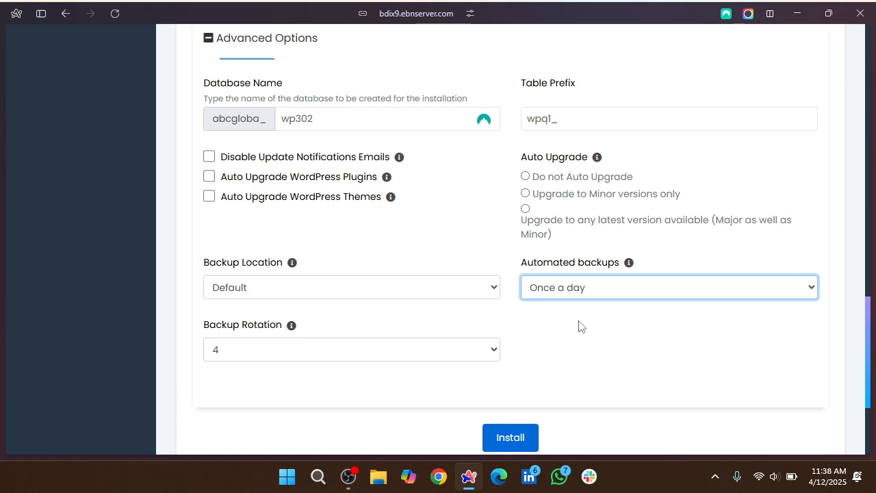
left_click(222, 351)
left_click(223, 351)
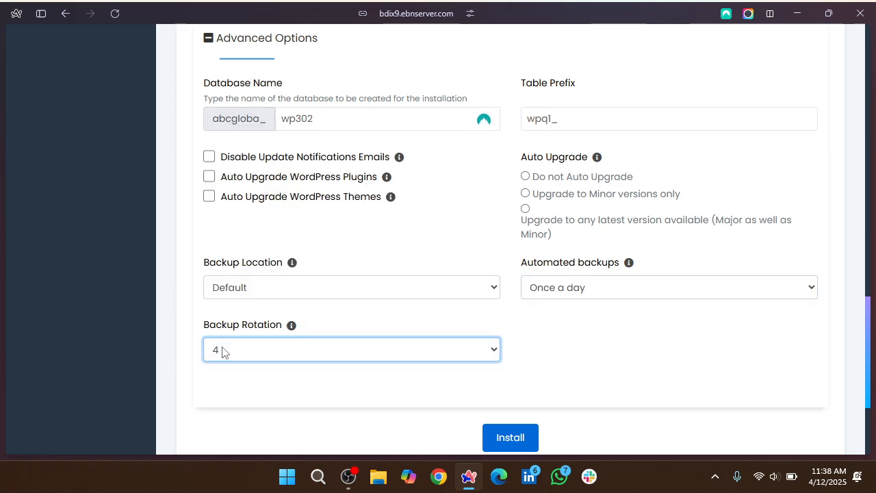
left_click(223, 352)
left_click(240, 157)
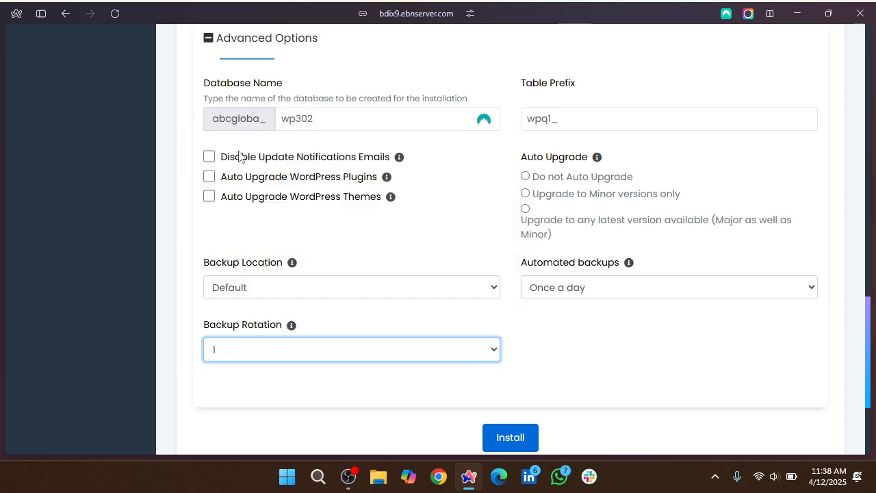
left_click(535, 372)
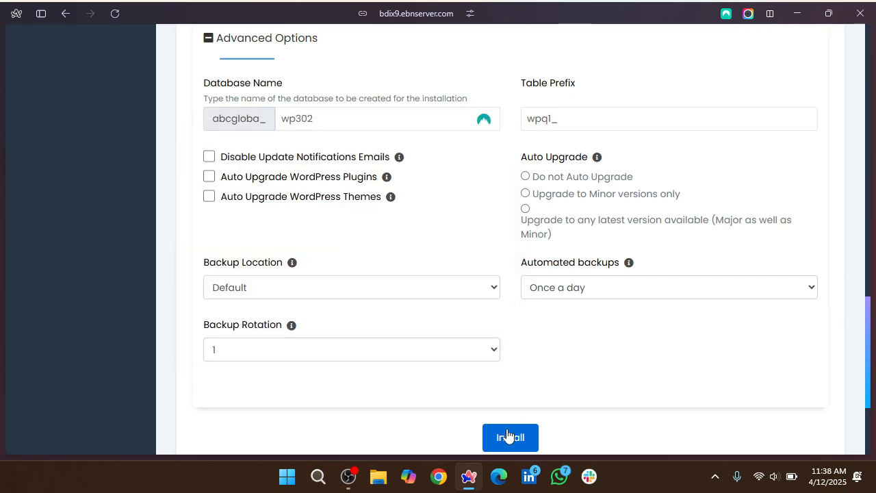
Step: Install WordPress and visit the newly created blog site
left_click(509, 439)
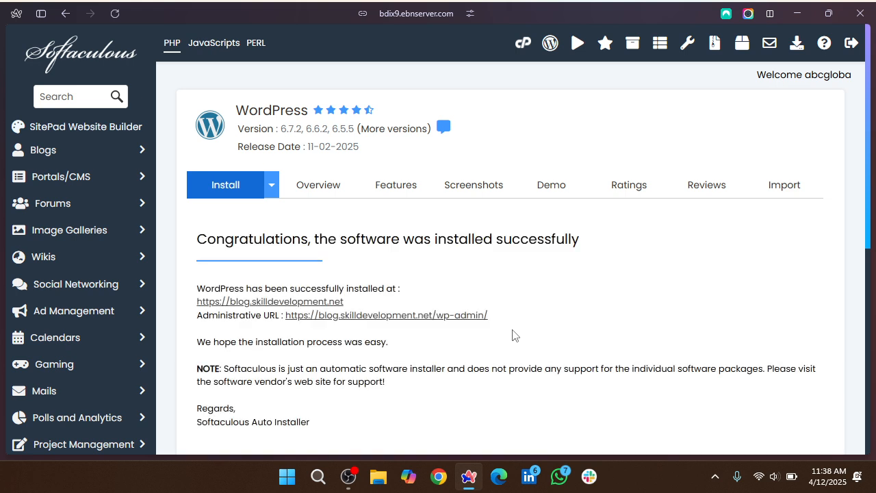
scroll(365, 302, "down", 1)
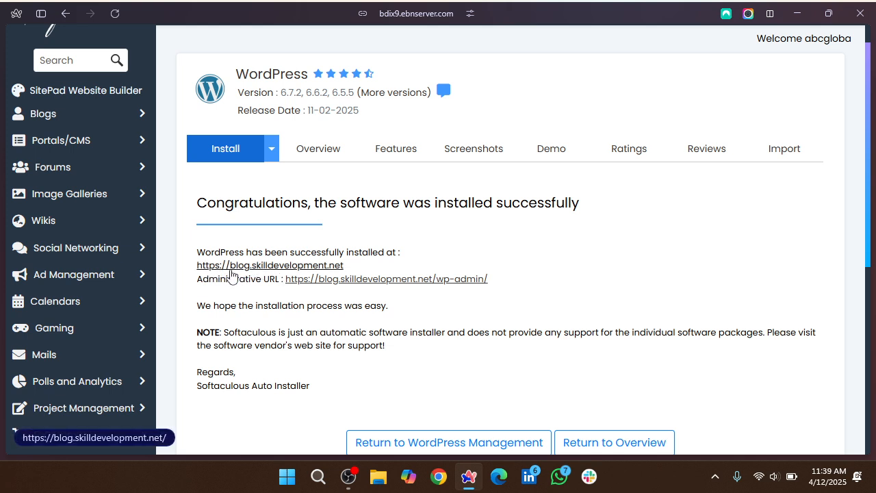
left_click(263, 268)
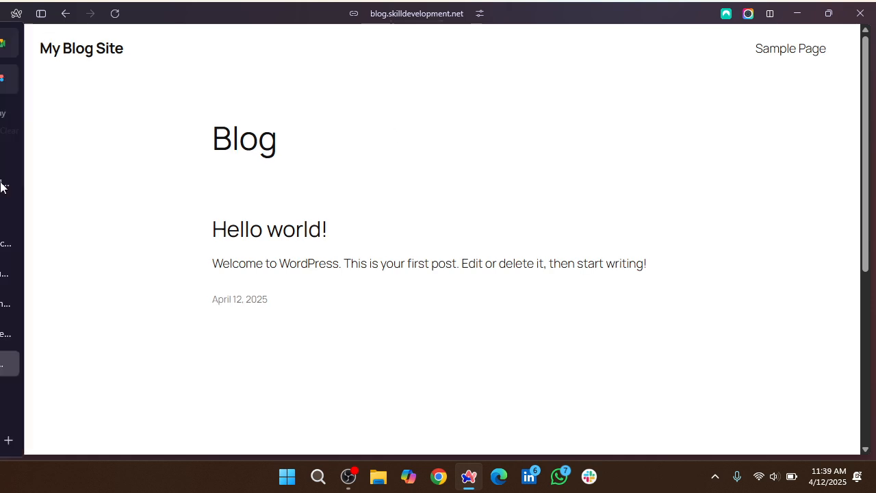
Step: Return to the Softaculous installation results tab and follow the admin dashboard link
mouse_move(6, 205)
left_click(63, 335)
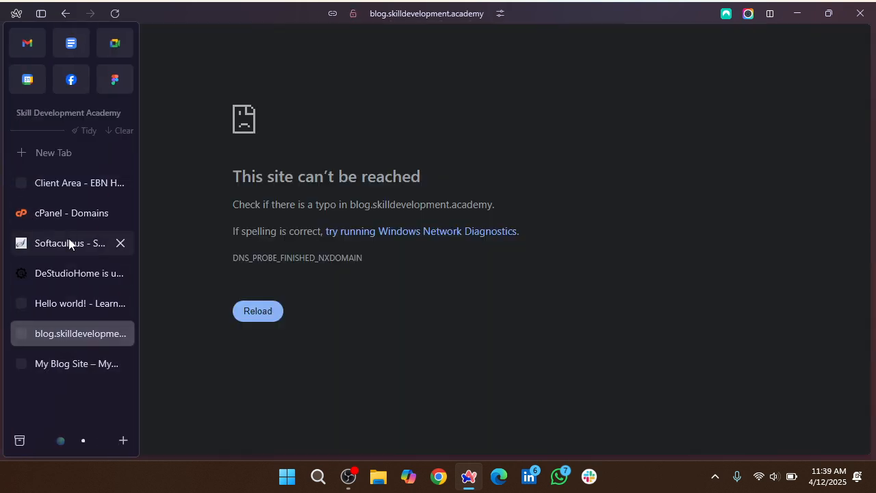
left_click(68, 241)
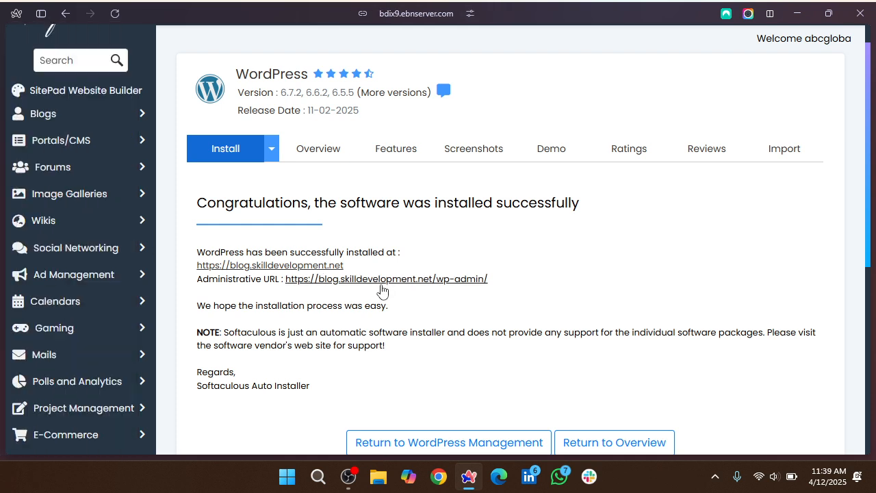
left_click(472, 280)
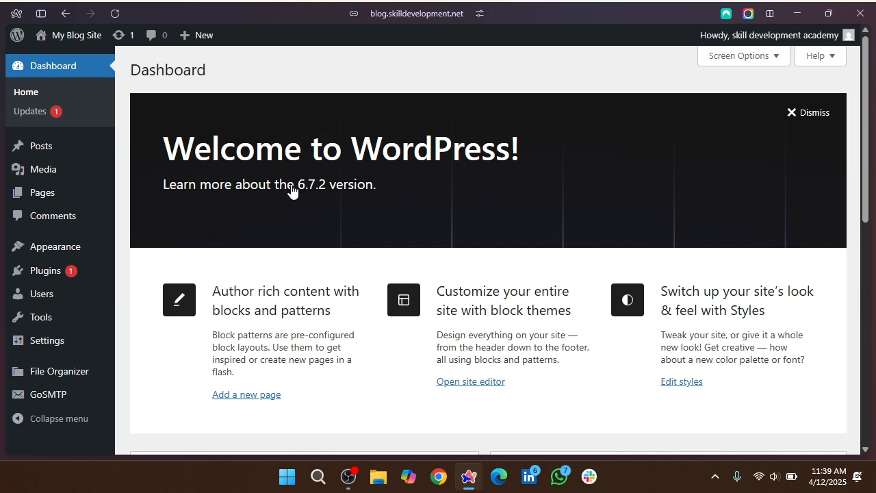
Step: Scroll the new site's Dashboard and look over the admin sidebar menu items
scroll(76, 303, "down", 2)
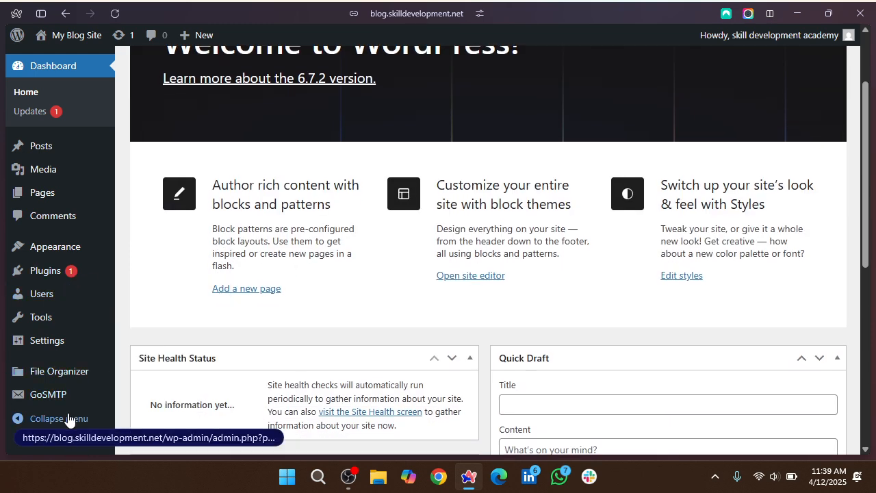
scroll(68, 418, "down", 1)
scroll(68, 418, "up", 2)
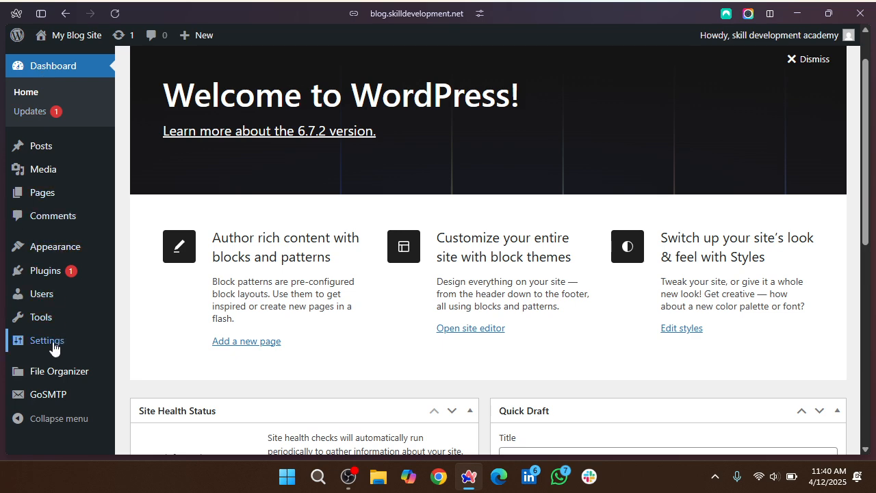
mouse_move(58, 377)
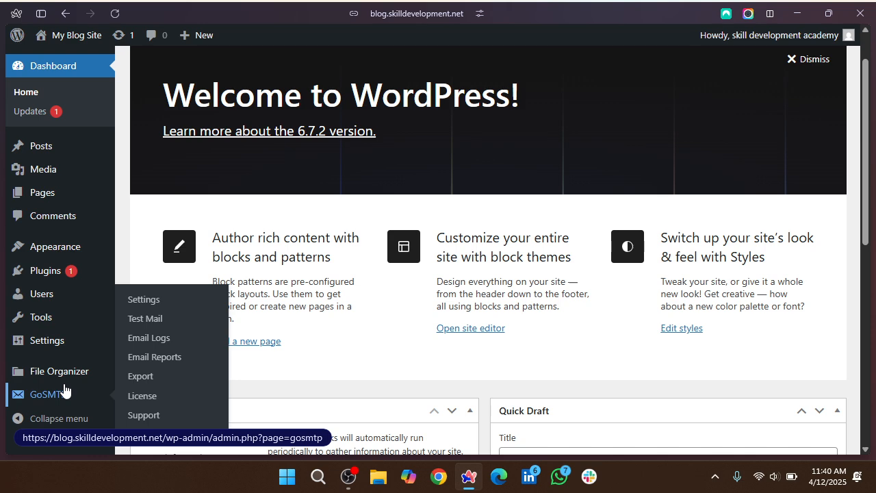
mouse_move(51, 274)
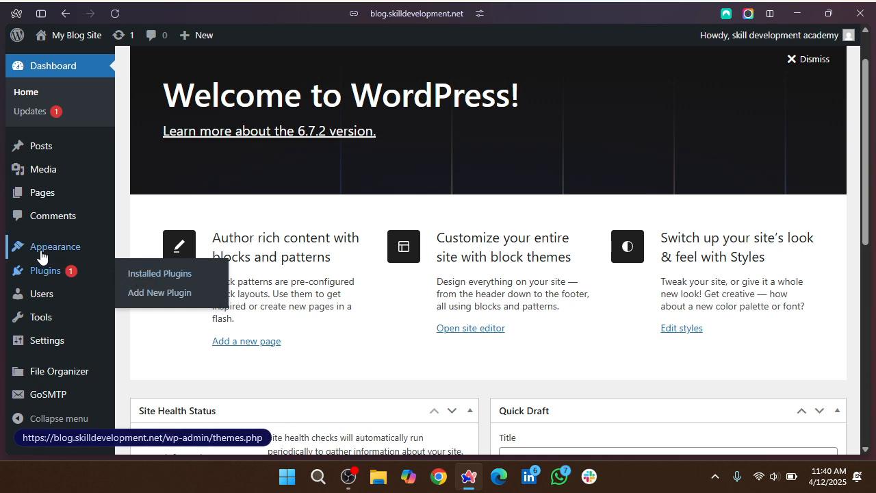
mouse_move(41, 254)
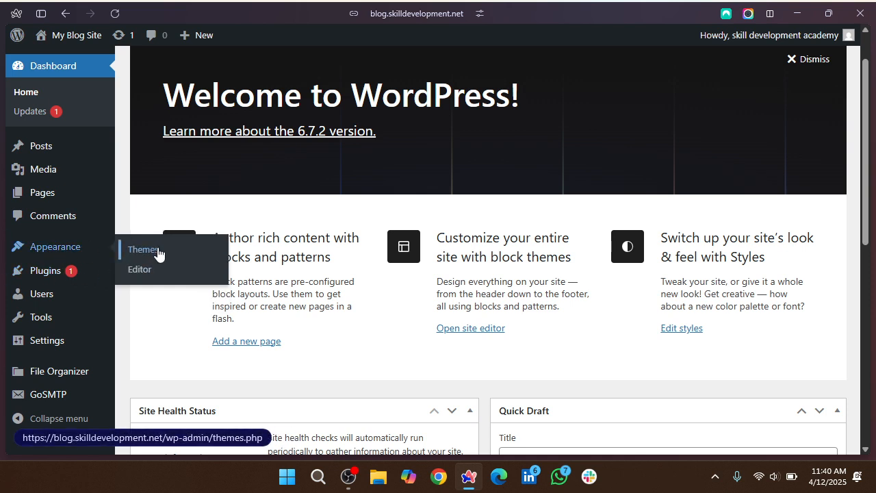
Step: Delete the Twenty Twenty-Three and Twenty Twenty-Four themes from Appearance > Themes
left_click(158, 252)
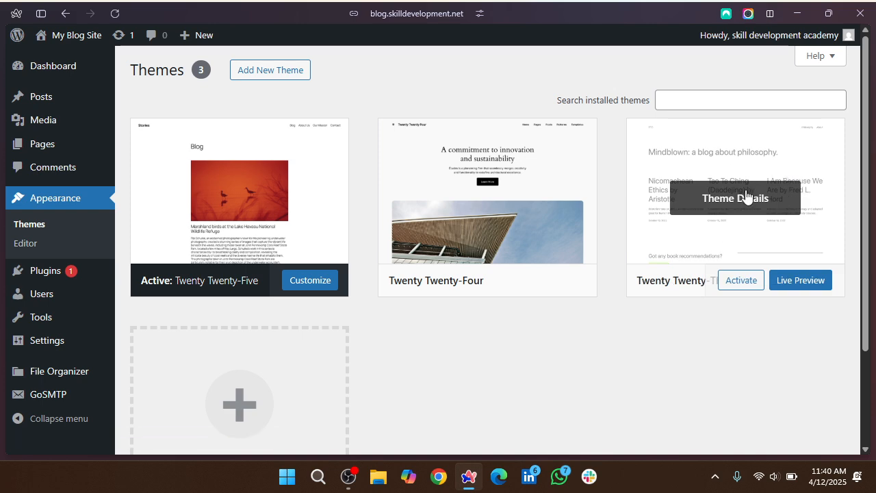
left_click(692, 243)
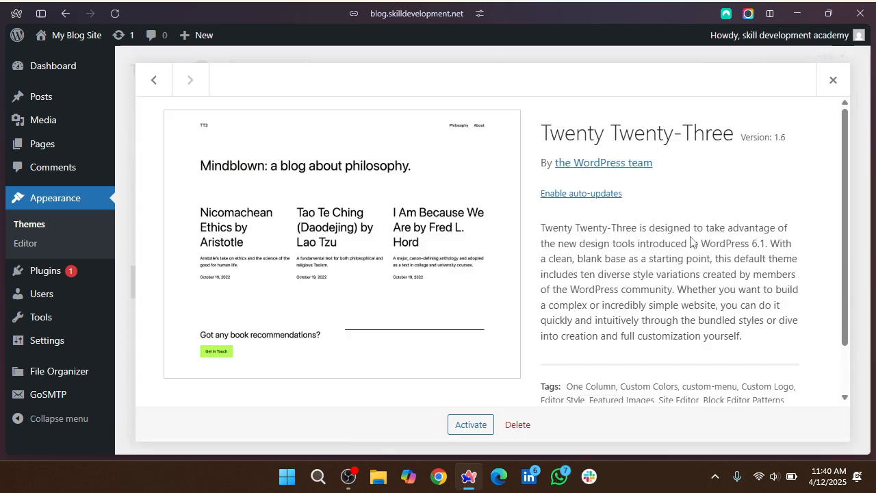
left_click(517, 425)
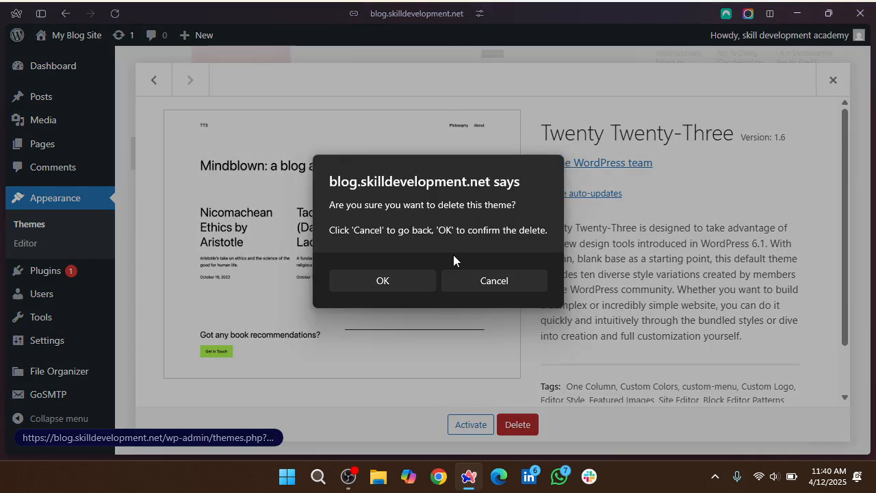
left_click(399, 284)
left_click(483, 183)
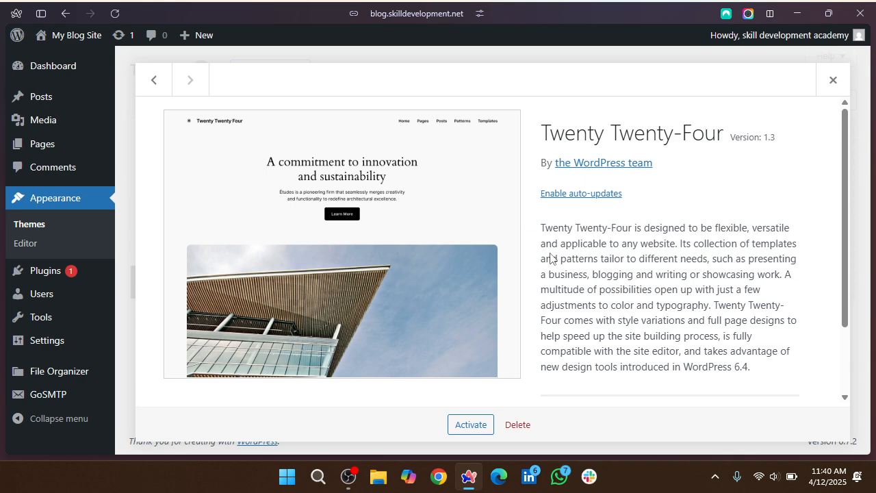
left_click(520, 428)
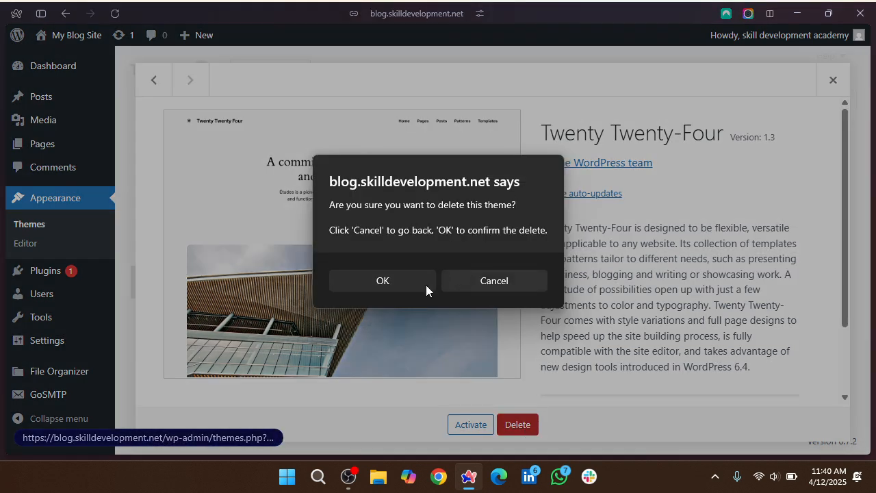
left_click(400, 290)
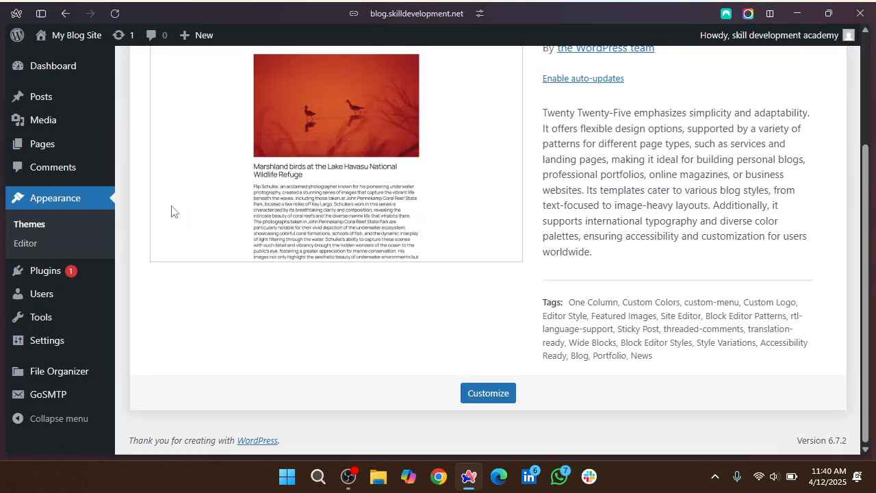
scroll(386, 226, "up", 3)
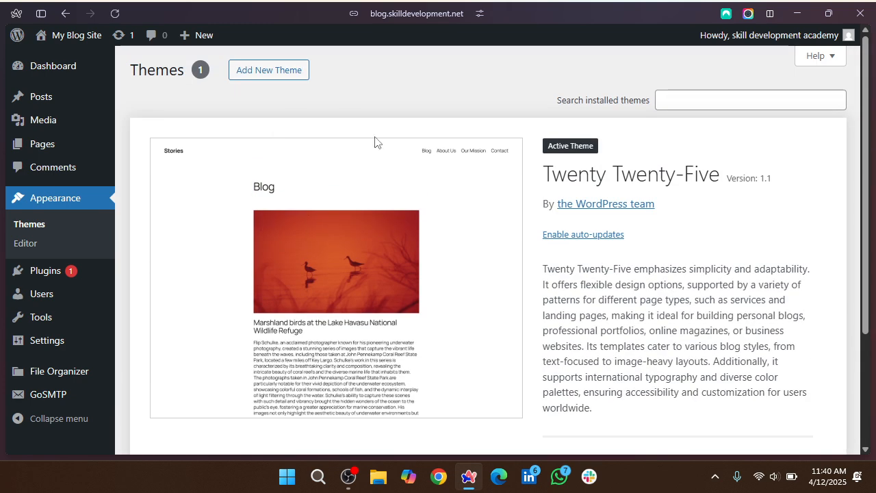
left_click(265, 71)
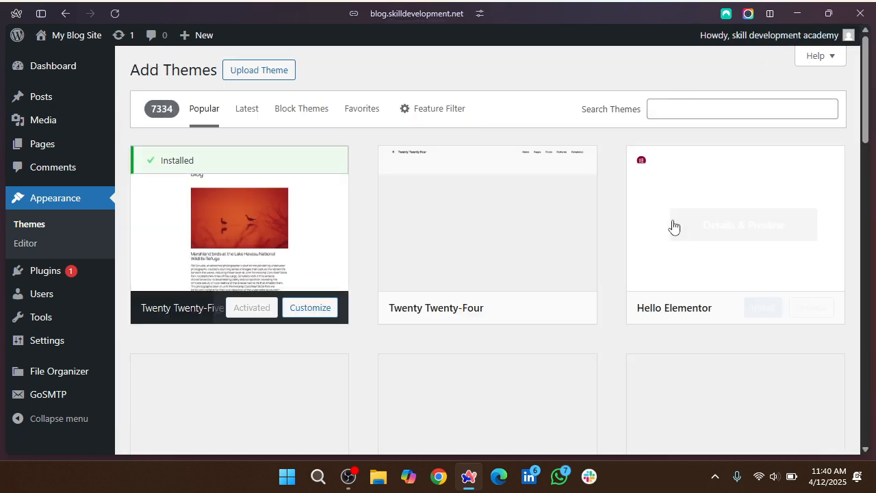
Step: Install and activate the Hello Elementor theme from the theme library
left_click(701, 258)
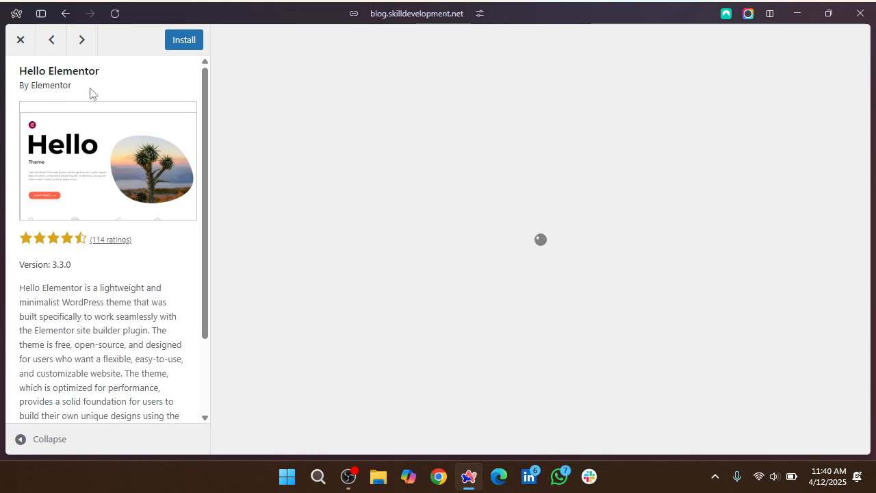
left_click(180, 39)
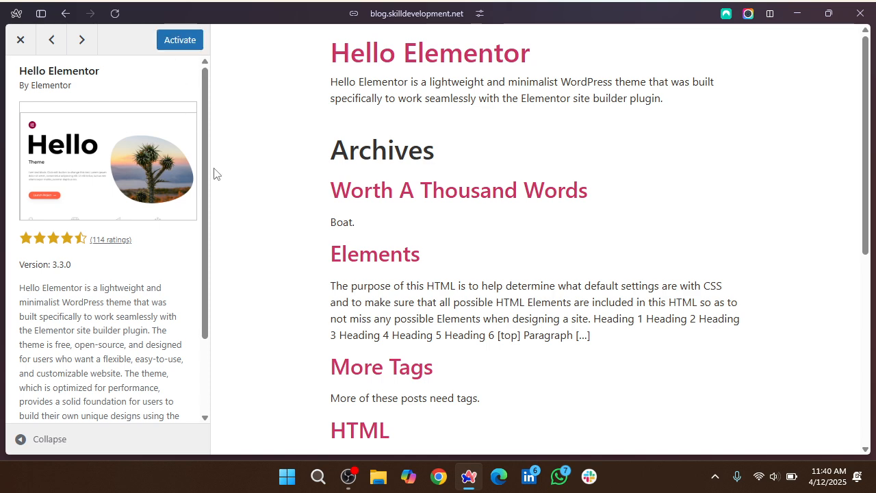
left_click(167, 43)
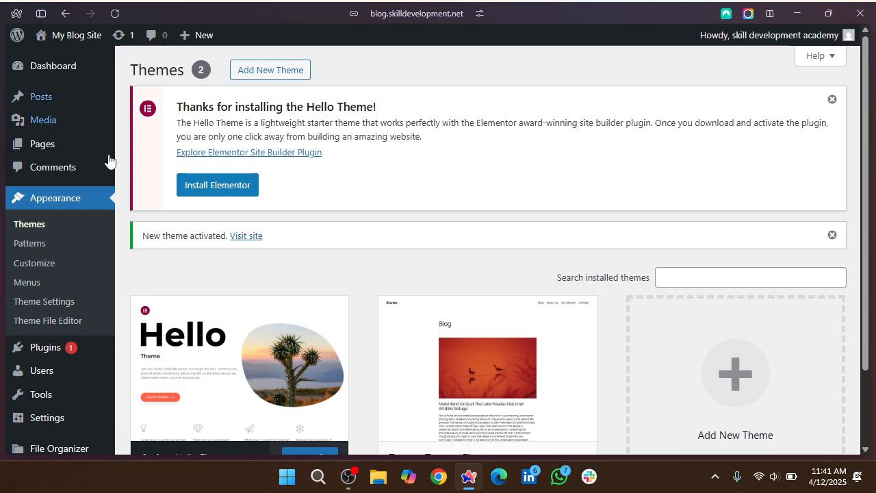
Step: Delete the Twenty Twenty-Five theme as well
scroll(235, 304, "down", 2)
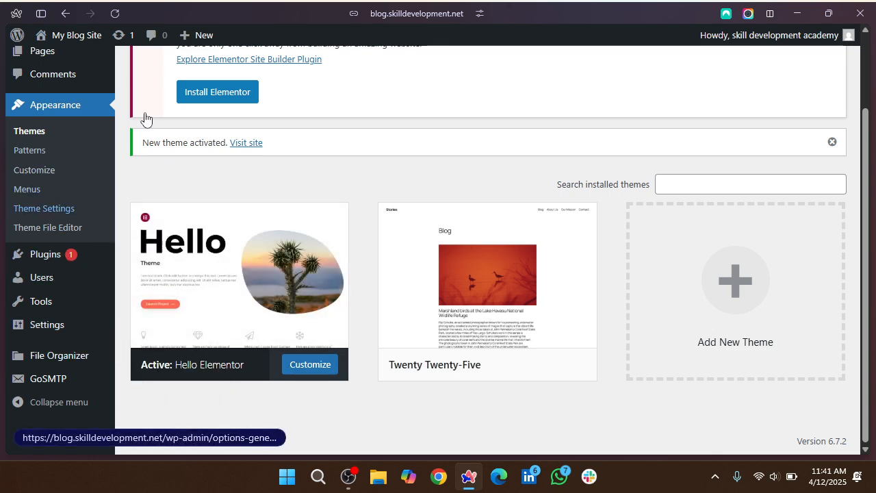
left_click(414, 283)
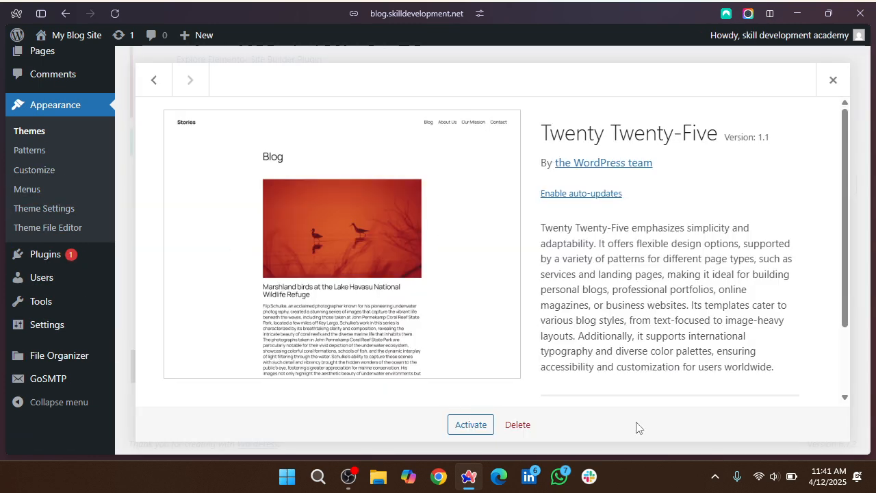
left_click(520, 425)
left_click(400, 283)
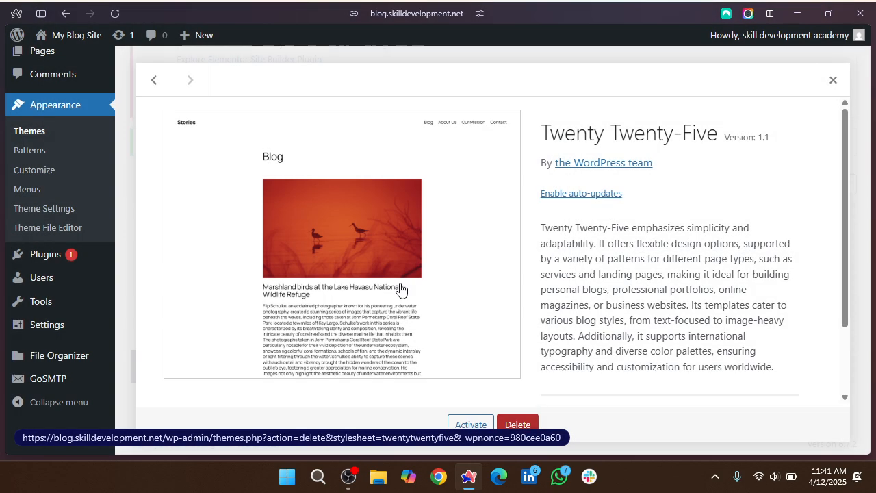
Step: Go to Plugins > Add New Plugin
scroll(50, 288, "up", 5)
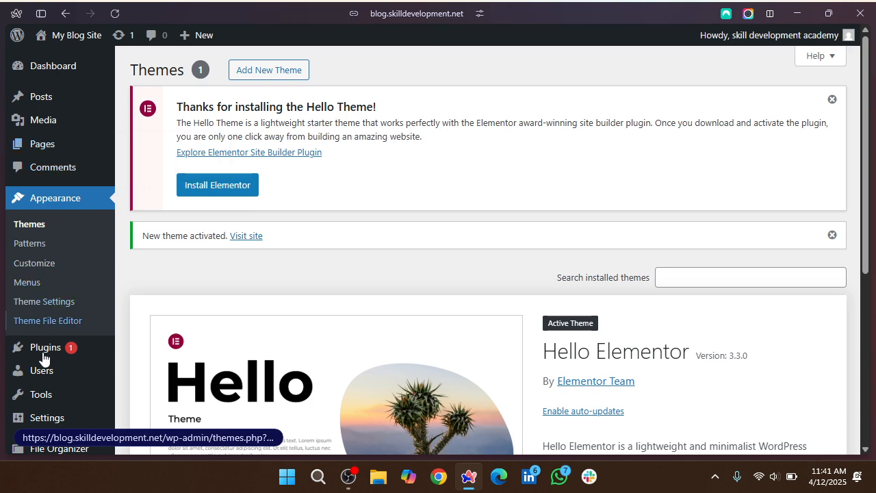
mouse_move(45, 359)
scroll(45, 359, "down", 2)
scroll(44, 360, "up", 2)
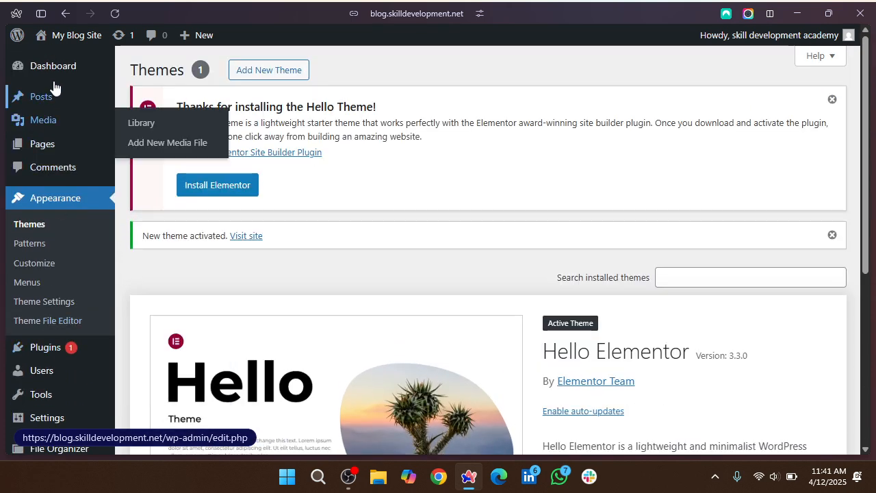
mouse_move(55, 39)
scroll(285, 217, "down", 4)
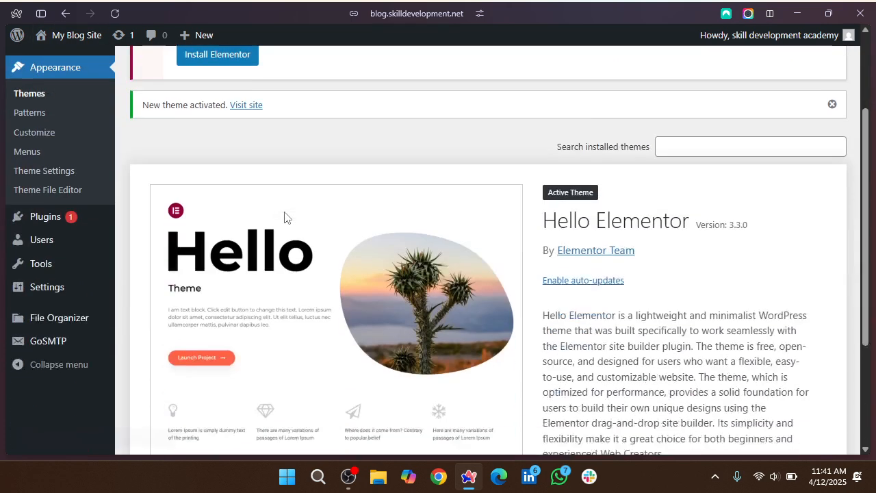
scroll(309, 192, "down", 1)
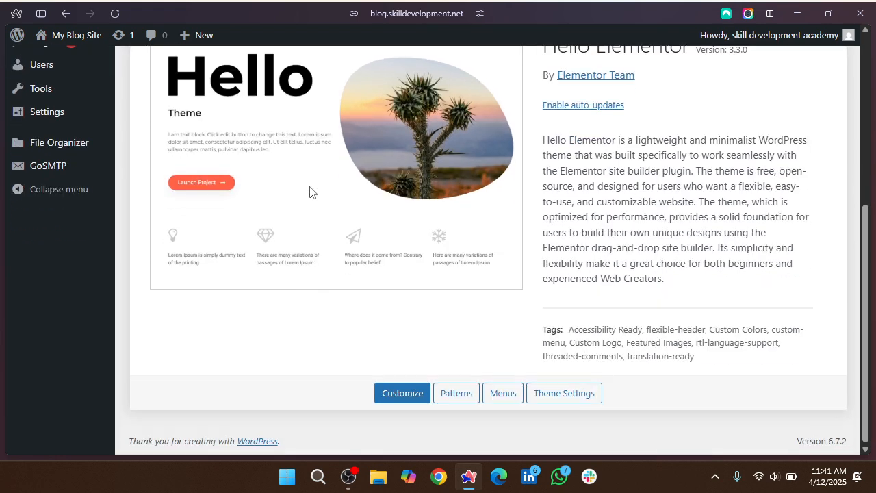
scroll(309, 192, "up", 4)
scroll(310, 192, "up", 1)
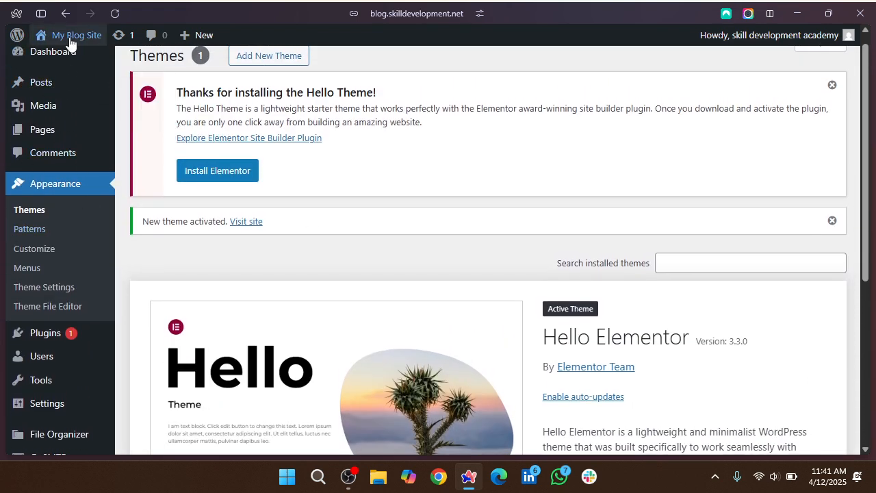
scroll(54, 325, "down", 1)
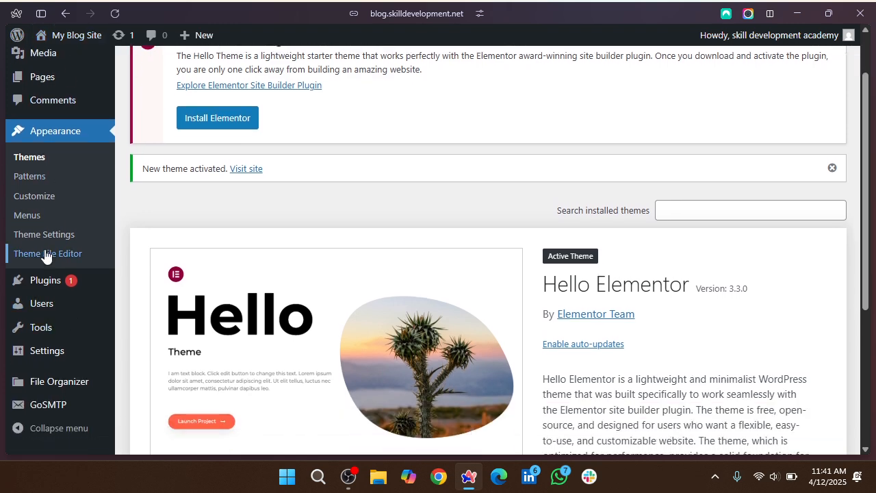
mouse_move(53, 281)
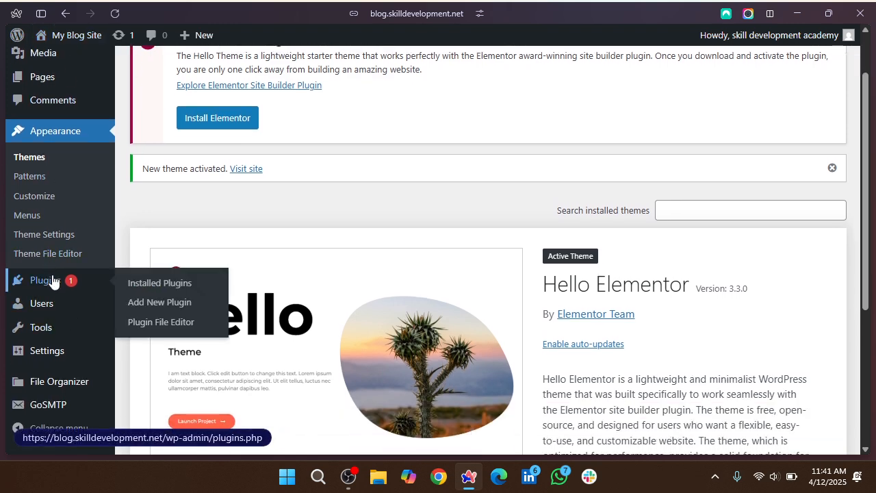
left_click(167, 302)
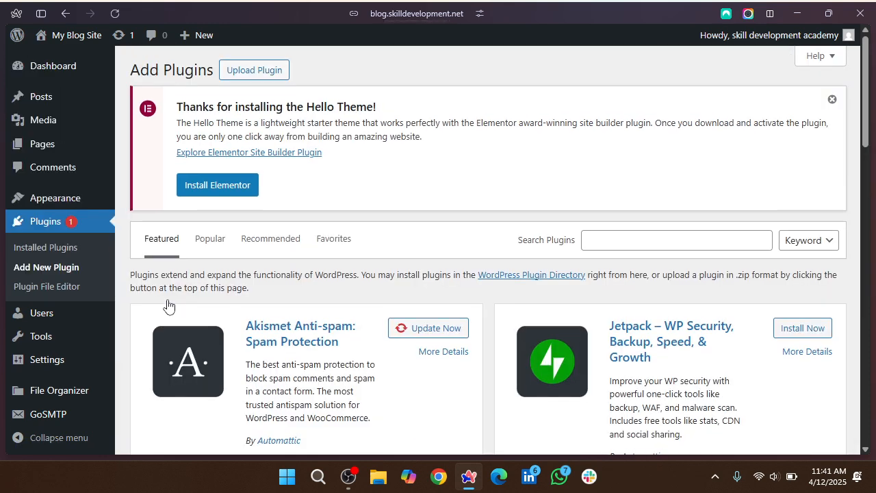
Step: Clear the browser autofill suggestions and dismiss the Hello Theme installation notice
left_click(655, 247)
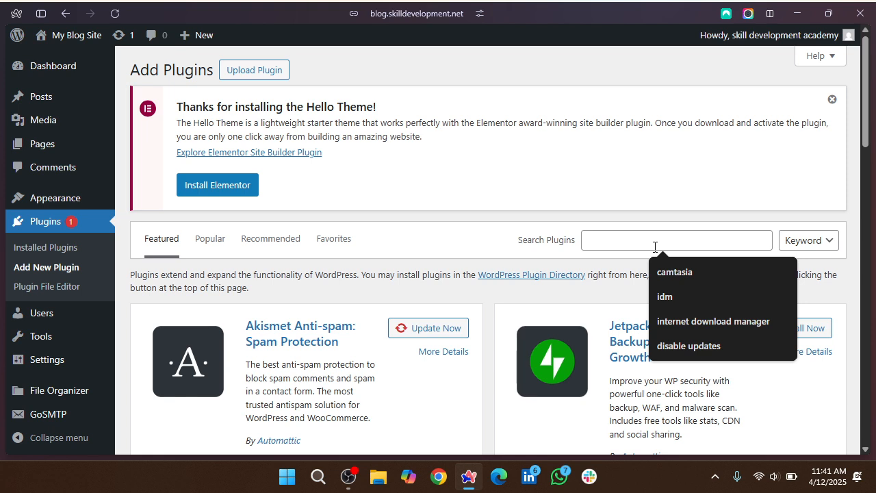
left_click(650, 158)
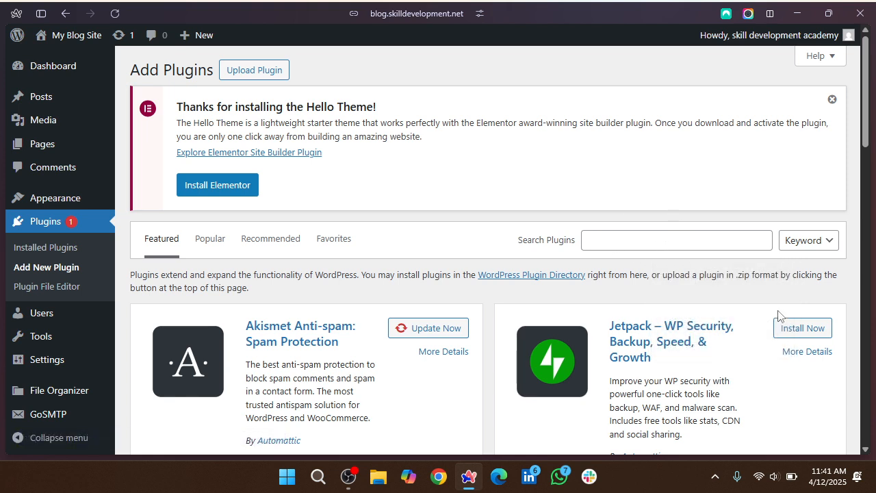
left_click(664, 236)
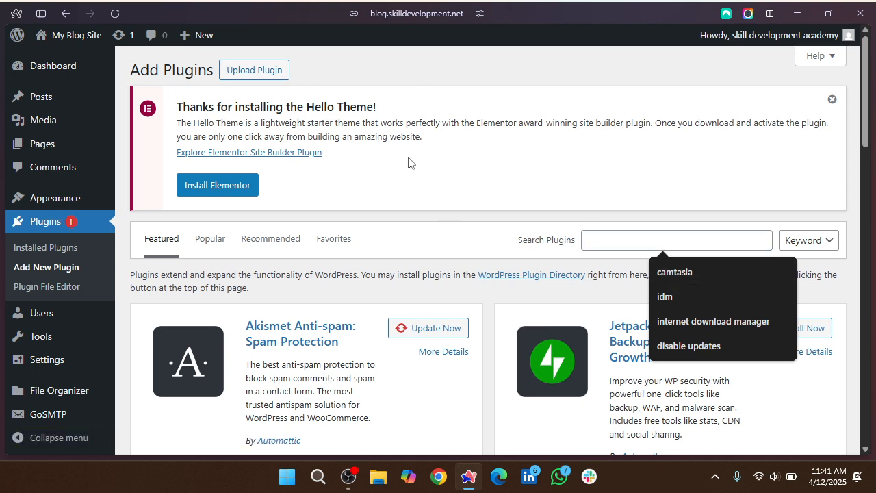
left_click(576, 239)
left_click(603, 240)
scroll(422, 264, "down", 2)
scroll(448, 354, "up", 2)
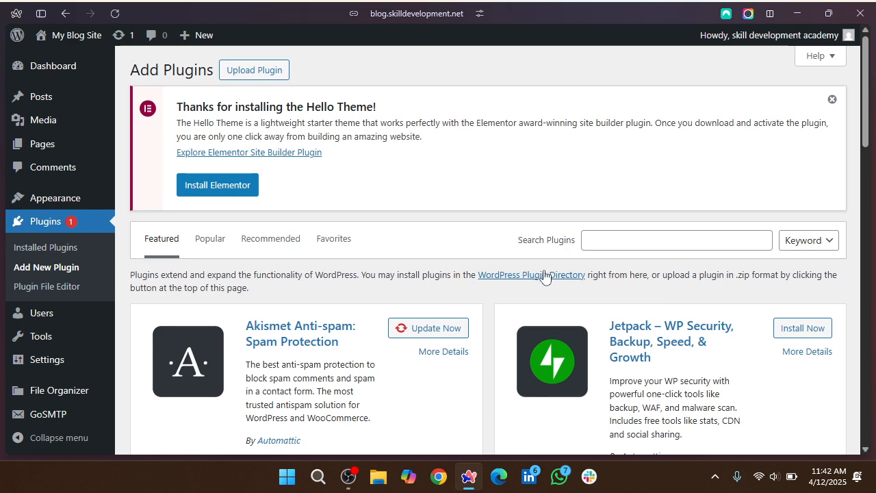
left_click(621, 244)
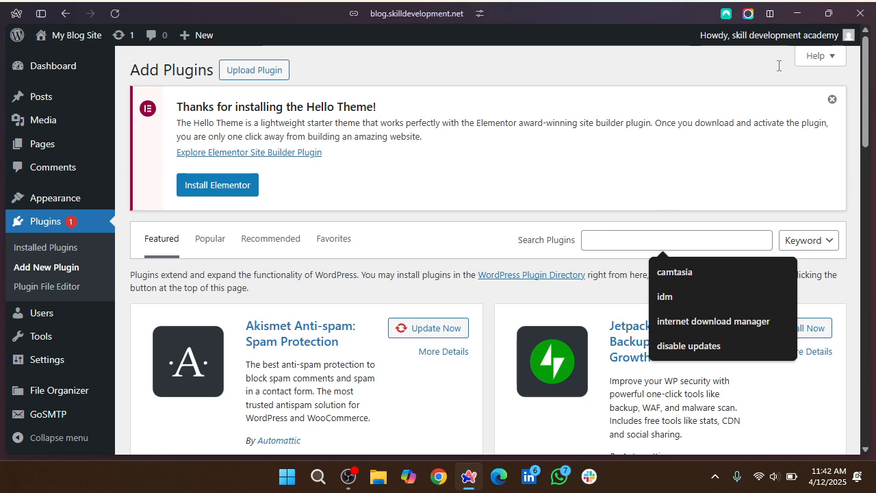
left_click(832, 99)
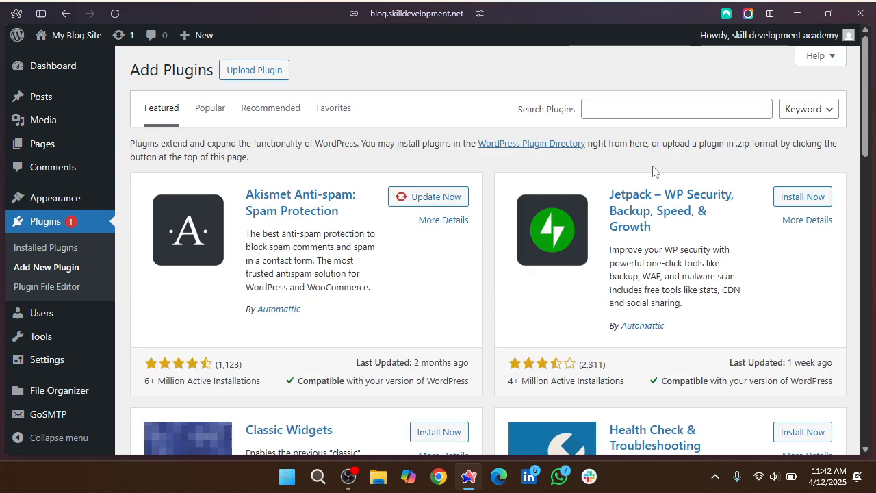
Step: Show the Recommended plugin suggestions
left_click(624, 112)
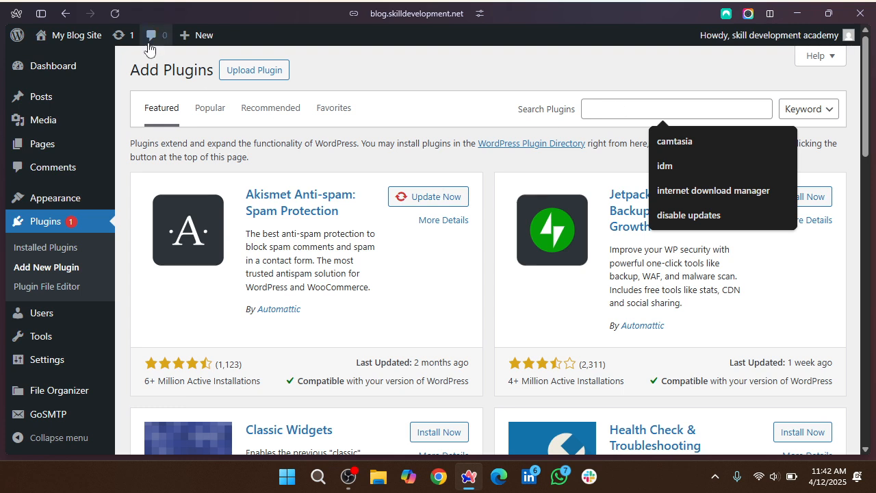
left_click(281, 98)
left_click(280, 98)
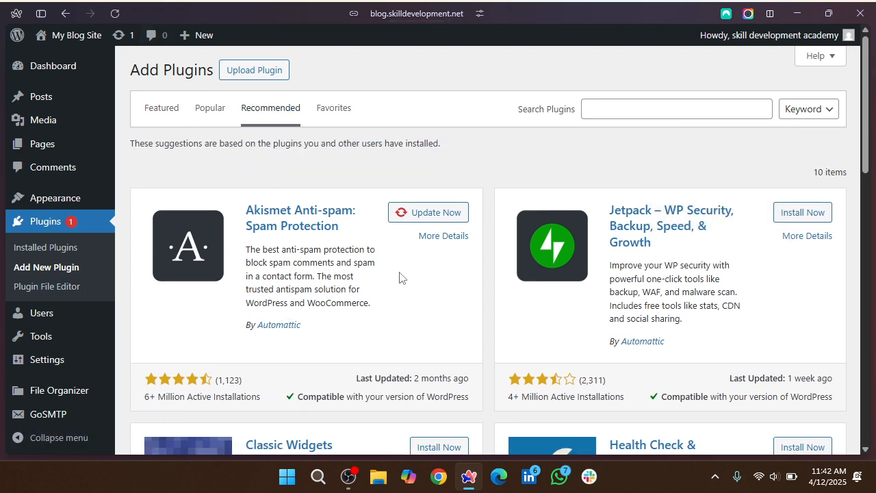
scroll(403, 277, "down", 1)
Step: Switch the plugin search type to Author, then back to Keyword
left_click(669, 91)
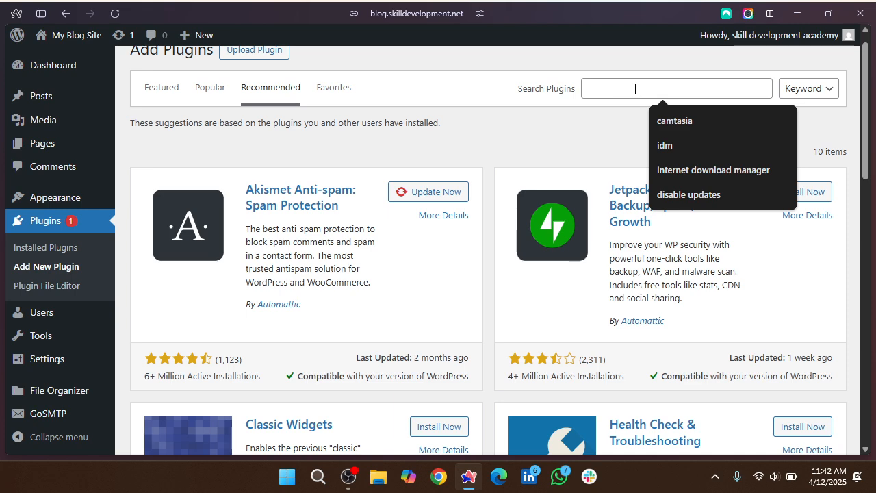
left_click(803, 89)
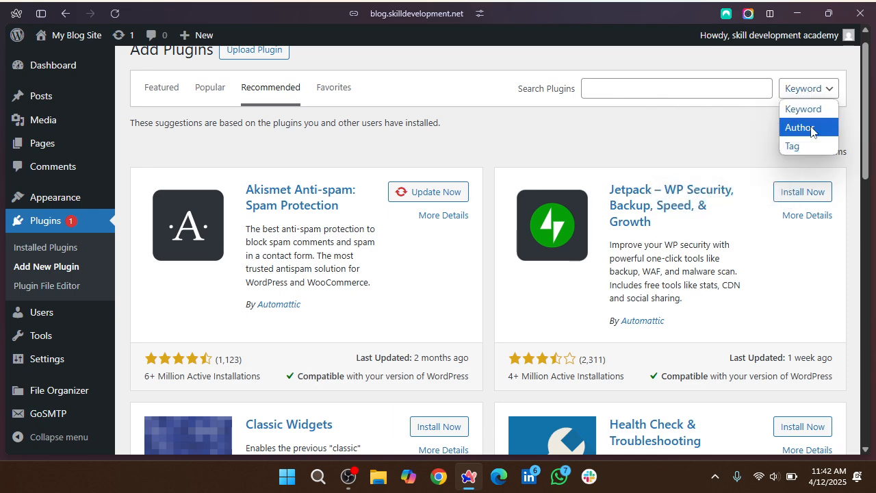
left_click(810, 127)
left_click(693, 85)
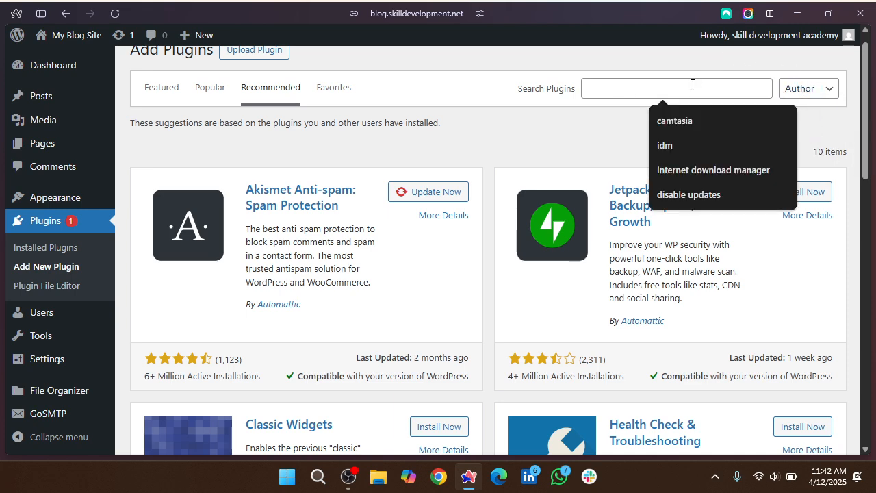
left_click(790, 87)
left_click(799, 110)
Step: Focus the plugin search box, ready to enter a search term
scroll(635, 232, "down", 3)
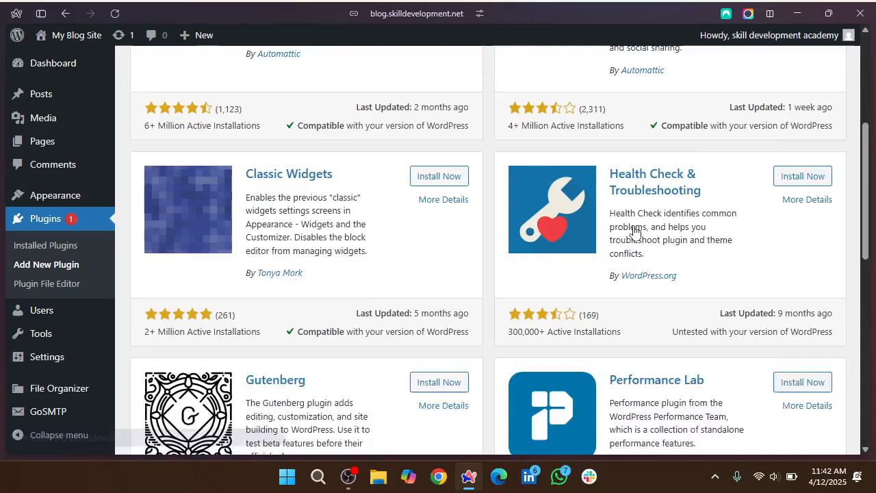
scroll(635, 233, "down", 3)
scroll(632, 231, "up", 6)
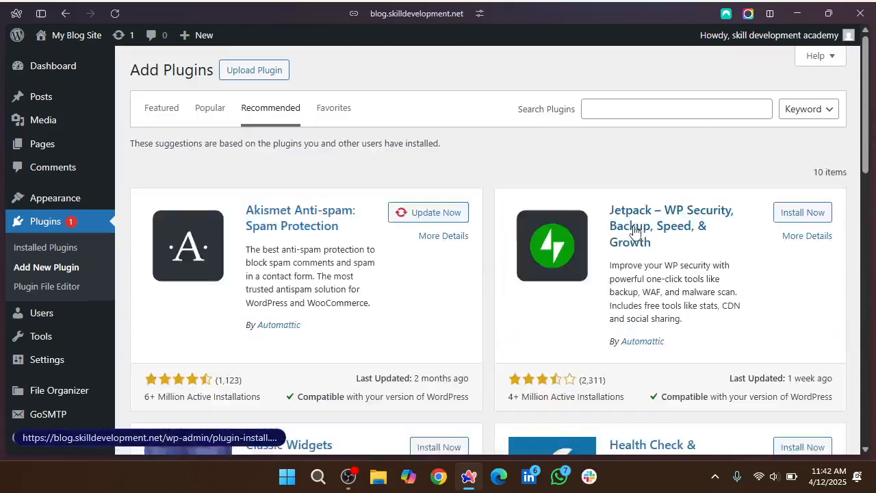
left_click(712, 108)
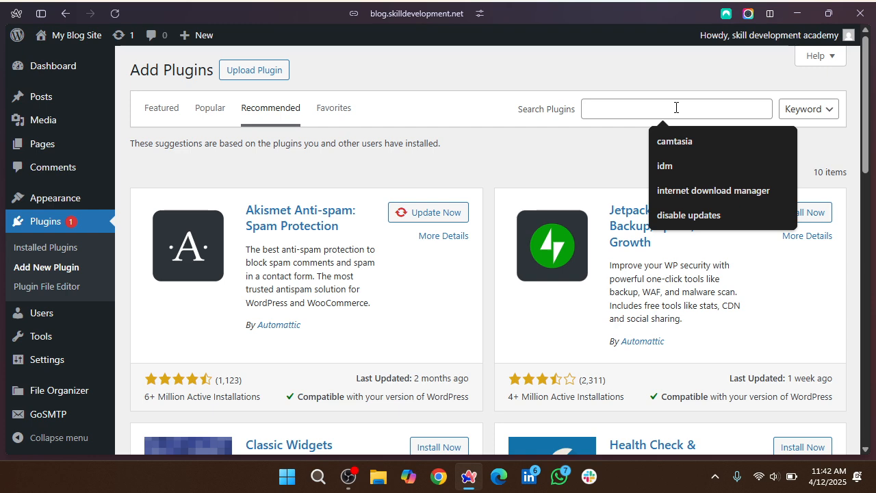
right_click(608, 115)
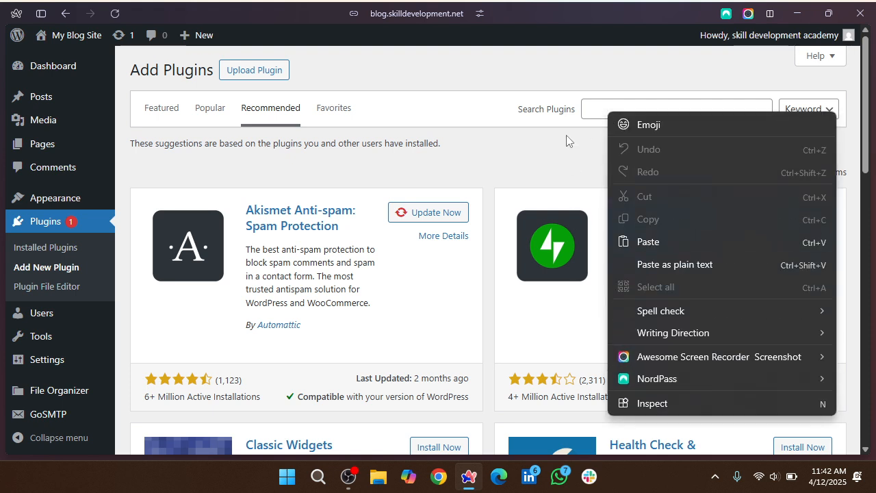
left_click(564, 122)
left_click(628, 109)
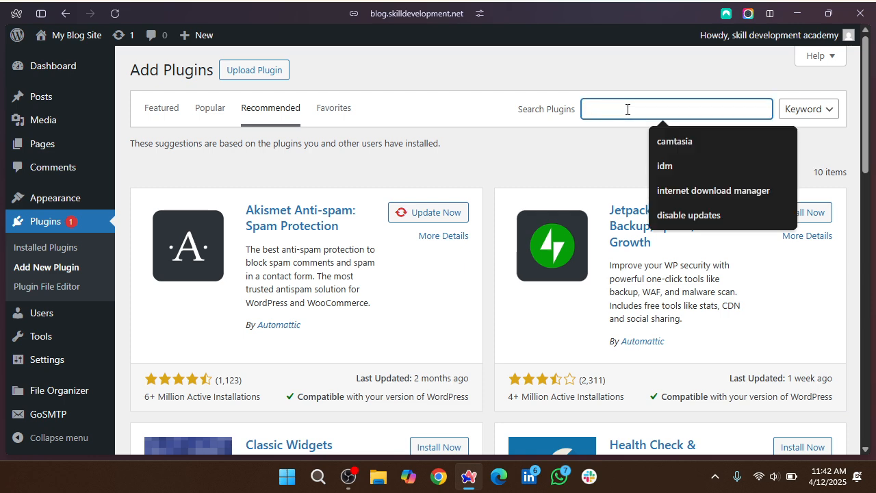
Step: Search plugins for 'elementor' and install Elementor Website Builder
type("ele")
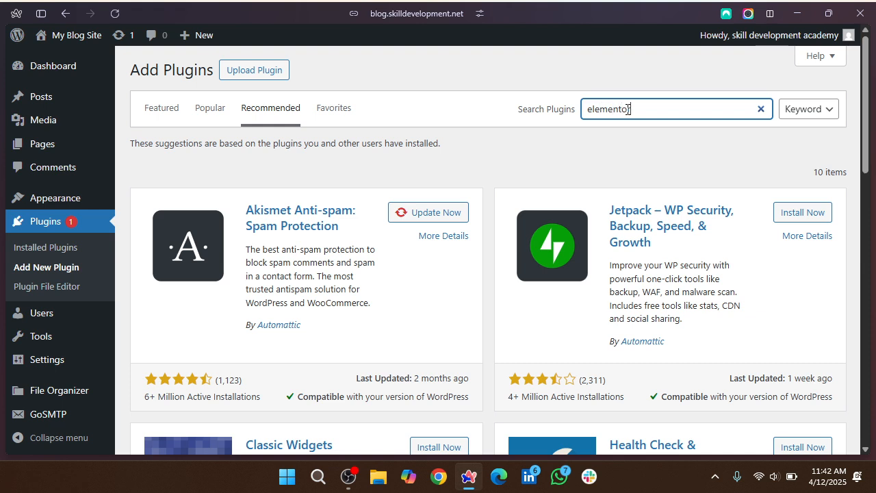
type("mentor")
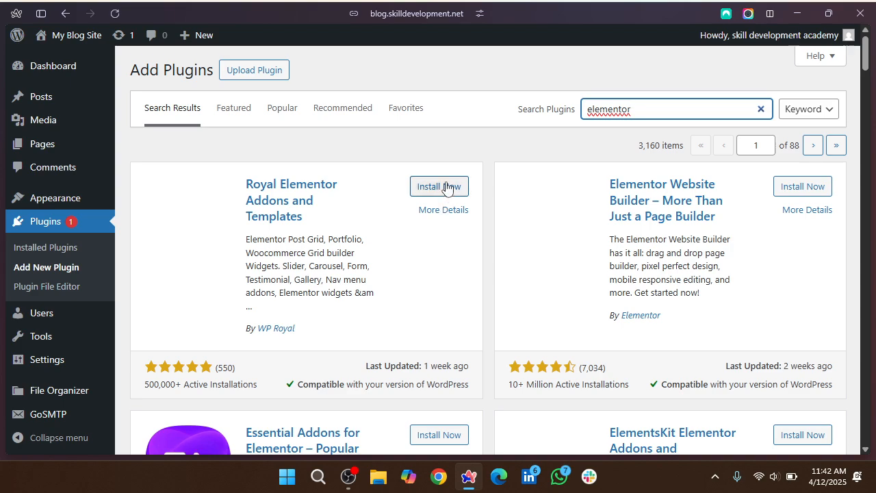
scroll(519, 319, "down", 5)
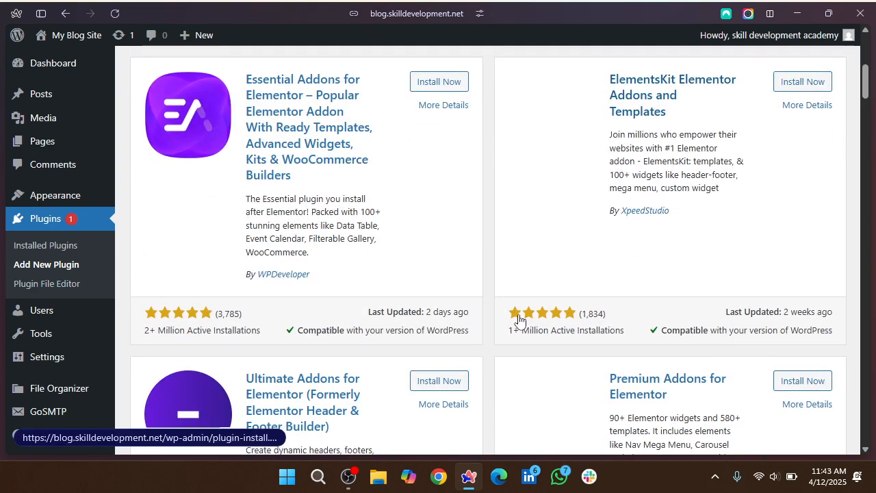
scroll(519, 320, "up", 5)
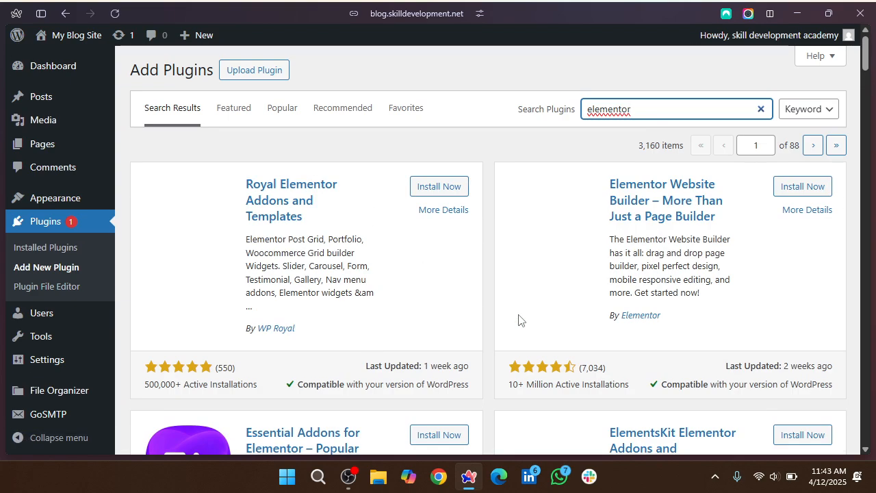
left_click(819, 189)
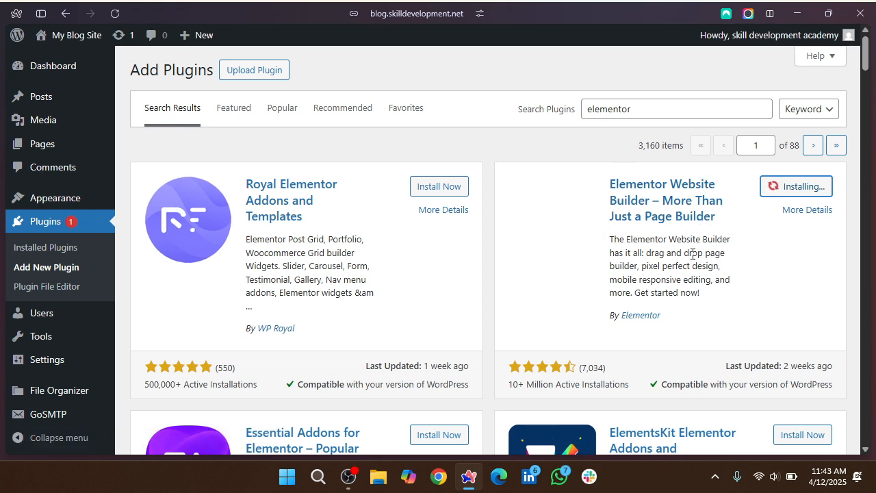
Step: Scroll through the page until Elementor is active and its setup wizard shows the Account step
scroll(693, 254, "down", 2)
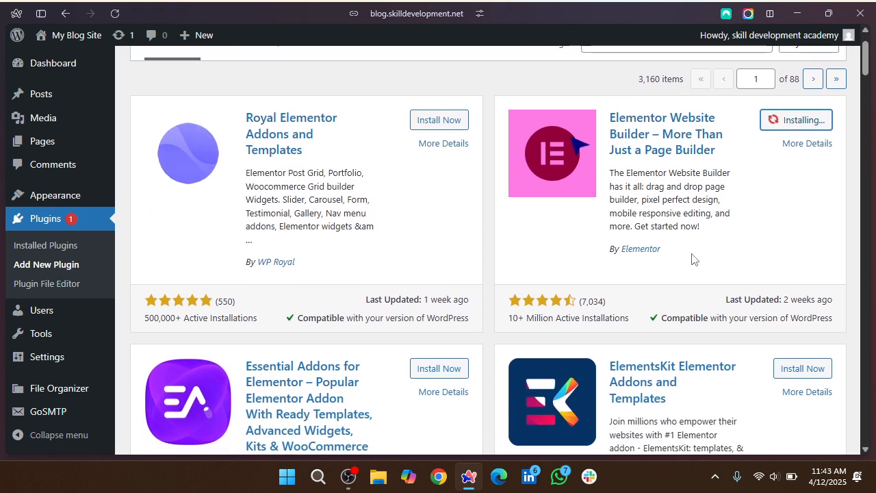
scroll(691, 258, "down", 5)
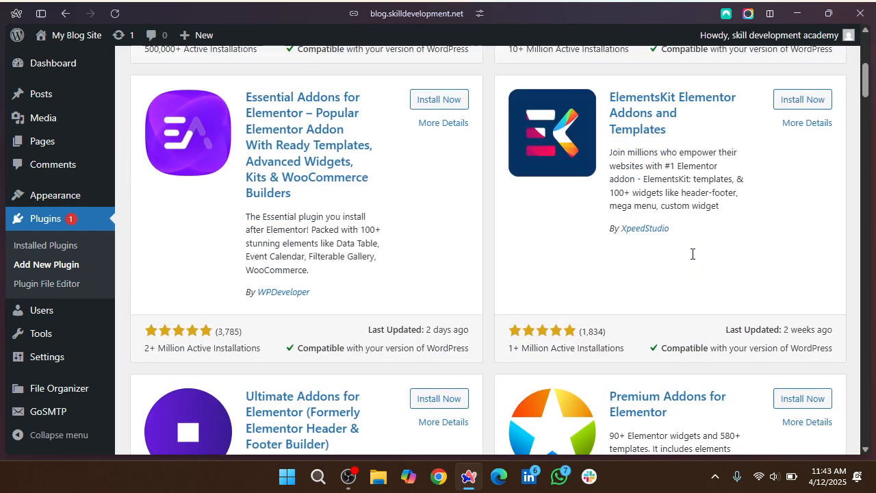
scroll(693, 254, "down", 3)
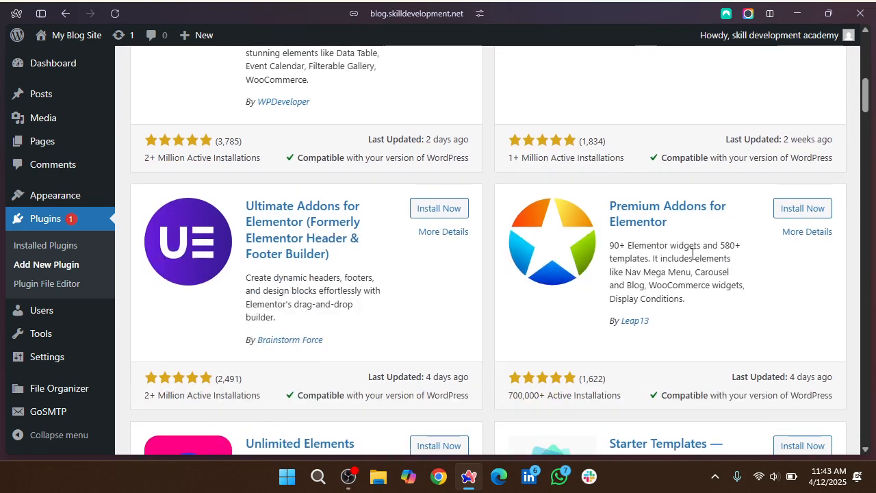
scroll(693, 254, "down", 1)
scroll(692, 255, "up", 7)
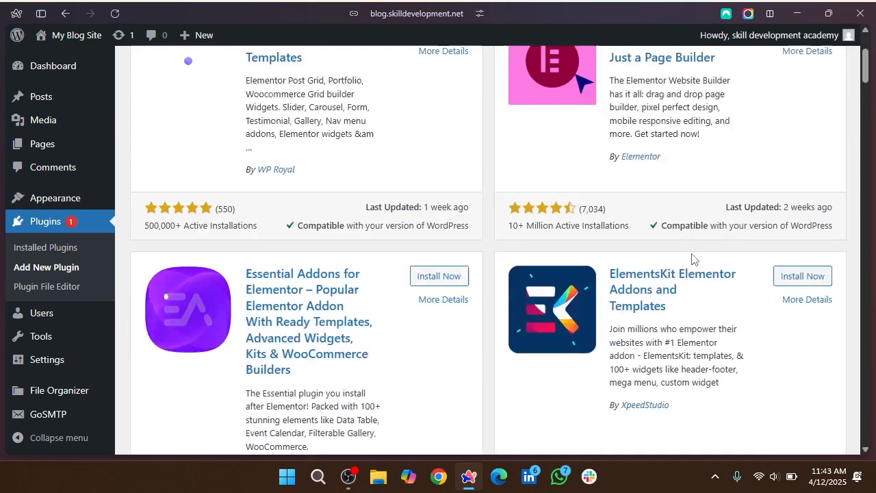
scroll(691, 258, "up", 3)
scroll(584, 317, "down", 2)
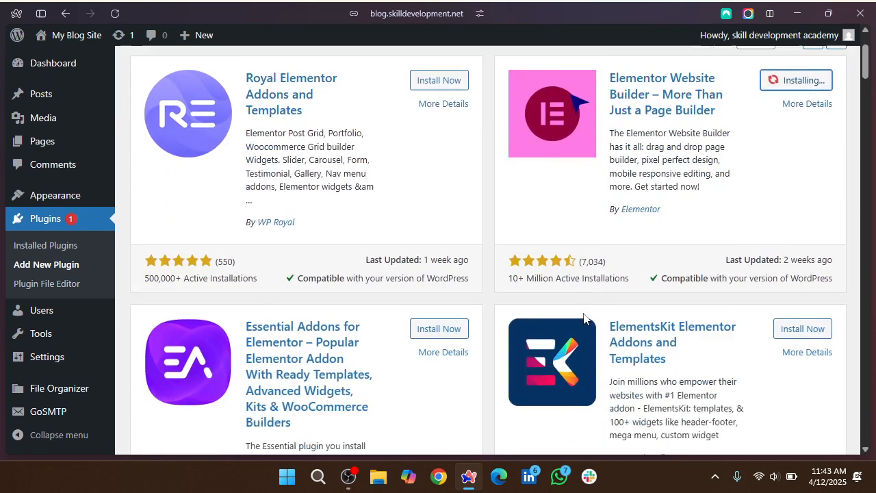
scroll(584, 317, "down", 2)
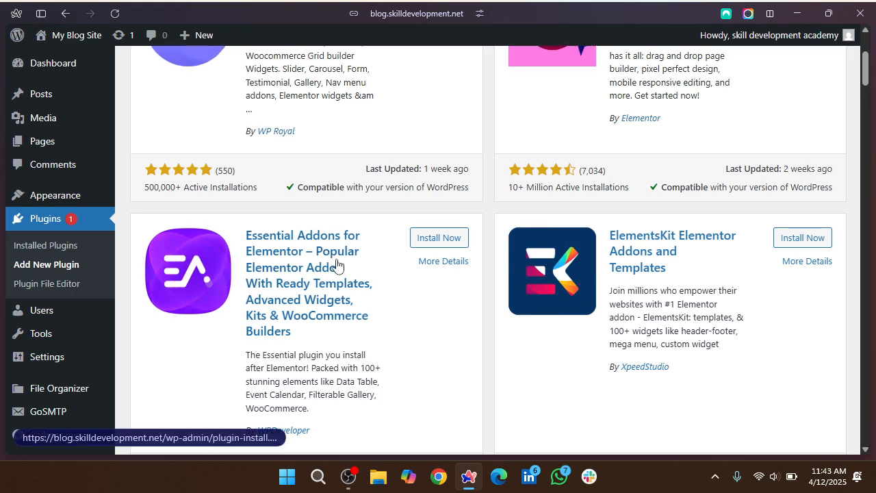
scroll(337, 264, "down", 5)
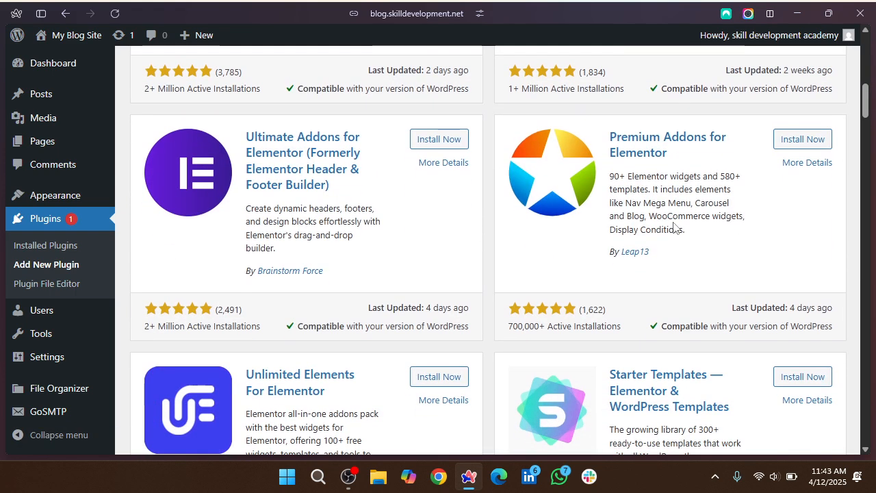
scroll(674, 228, "down", 1)
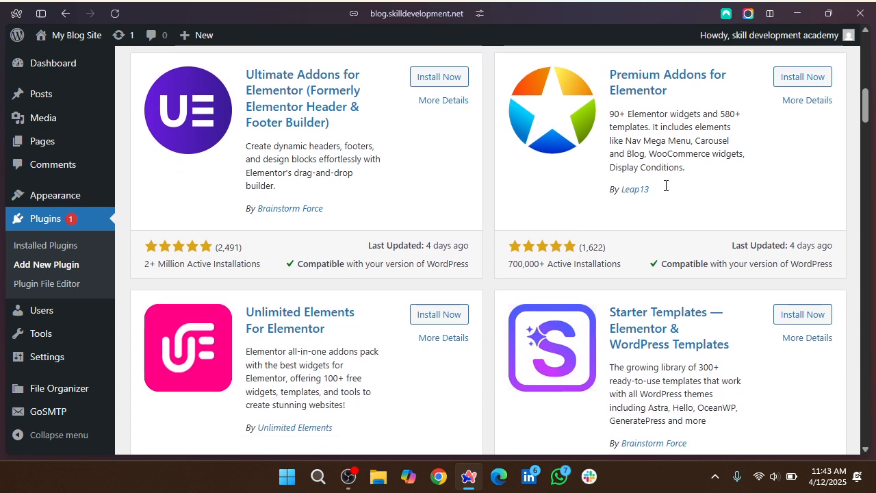
scroll(666, 185, "down", 3)
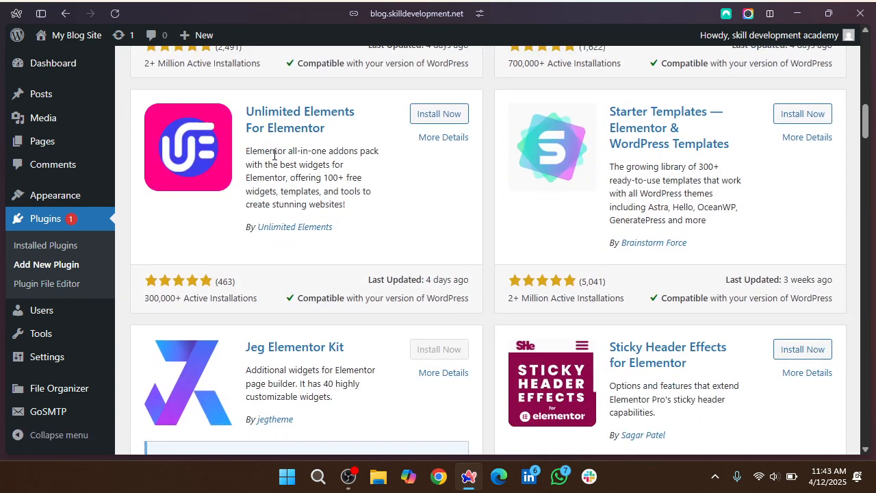
scroll(354, 221, "down", 2)
scroll(355, 223, "down", 4)
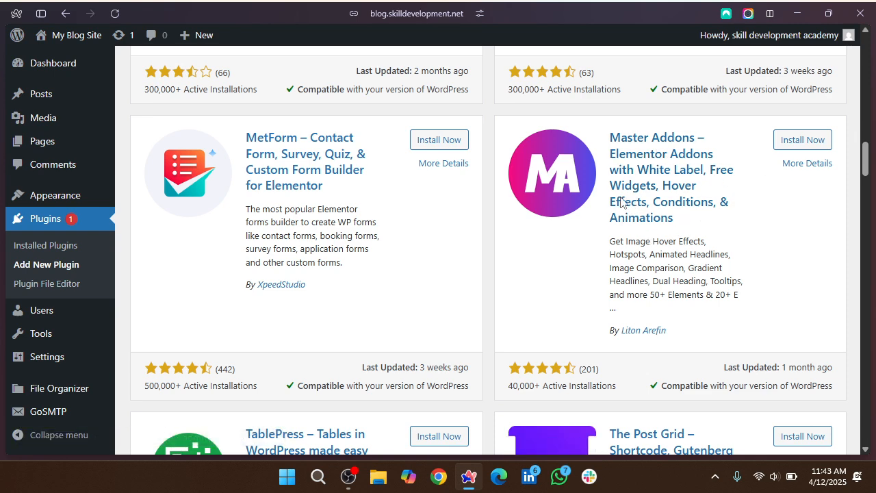
scroll(637, 242, "down", 1)
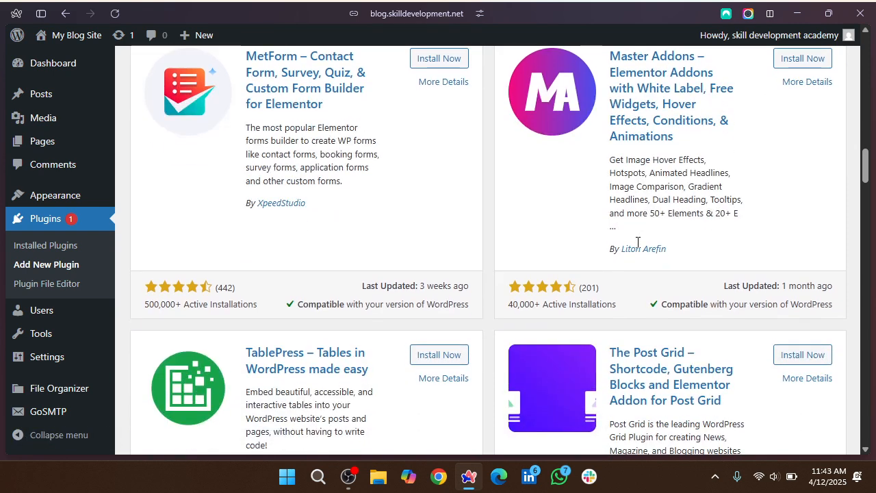
scroll(638, 243, "down", 3)
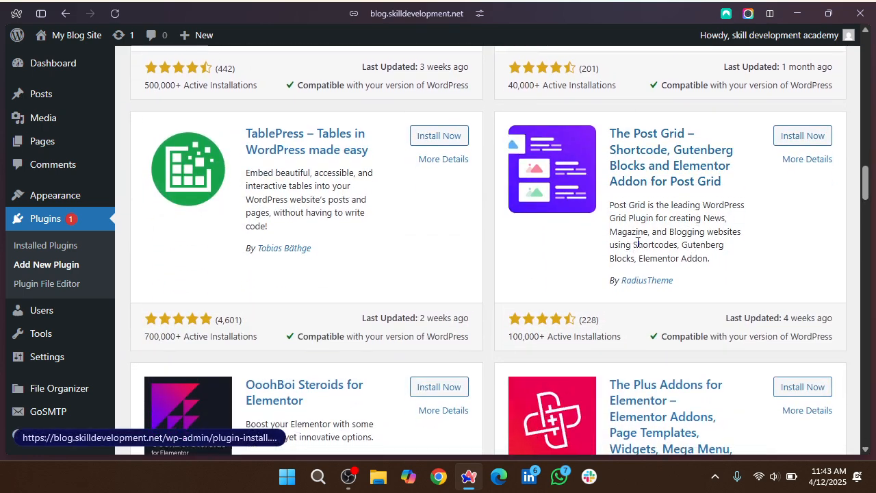
scroll(638, 248, "down", 1)
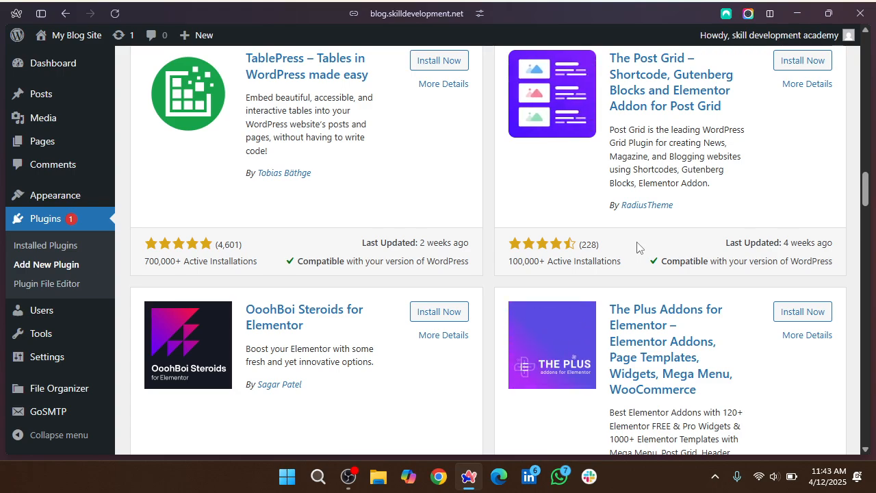
scroll(638, 247, "up", 8)
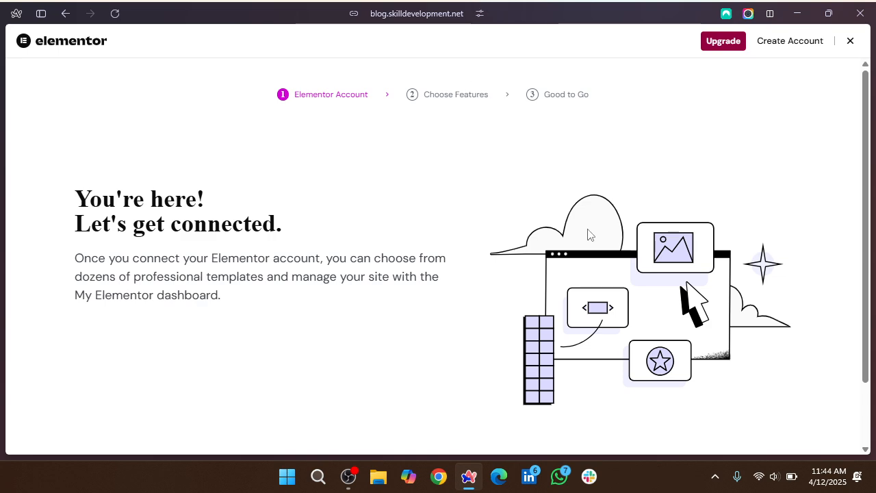
Step: Connect the site to the existing Elementor account and approve the link on my.elementor.com
scroll(590, 235, "down", 2)
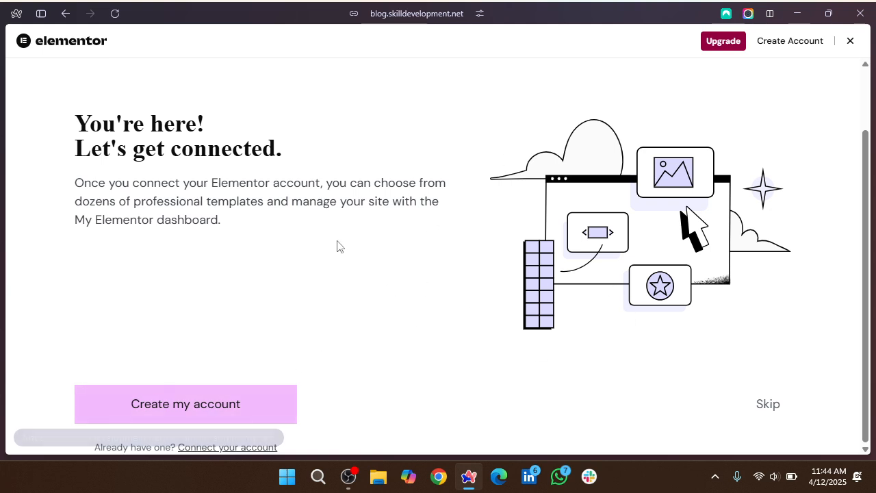
left_click(234, 448)
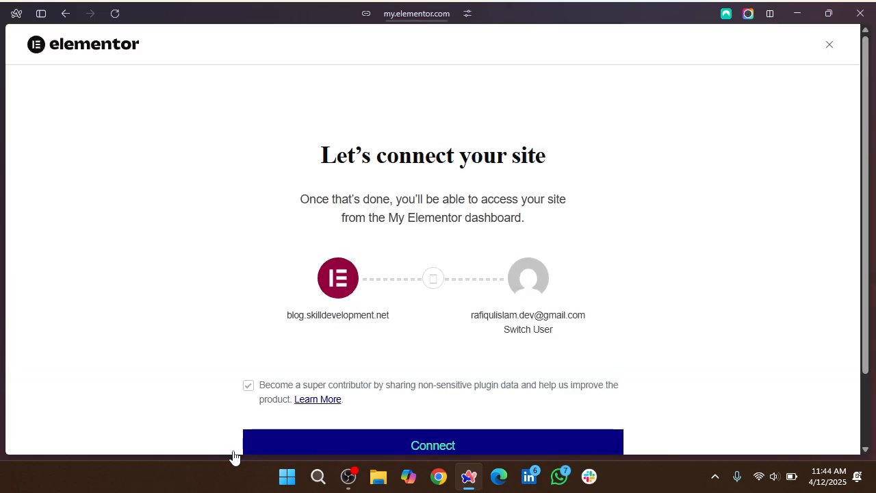
left_click(488, 453)
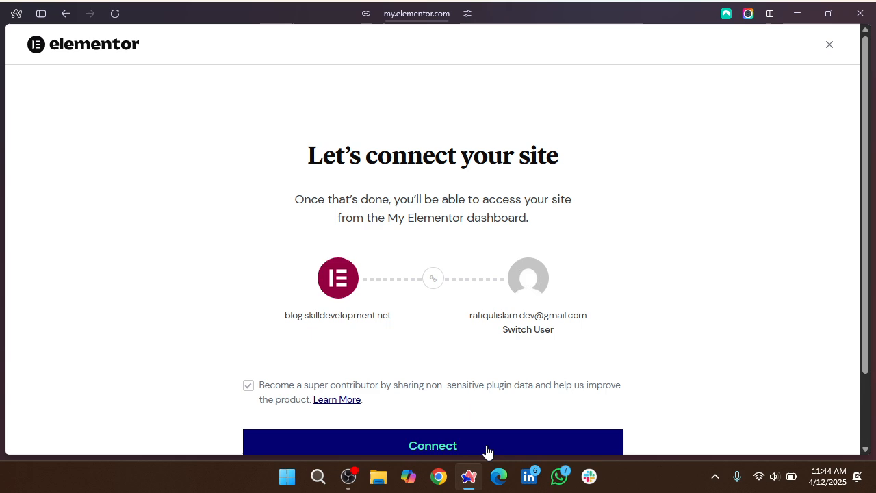
scroll(437, 403, "down", 1)
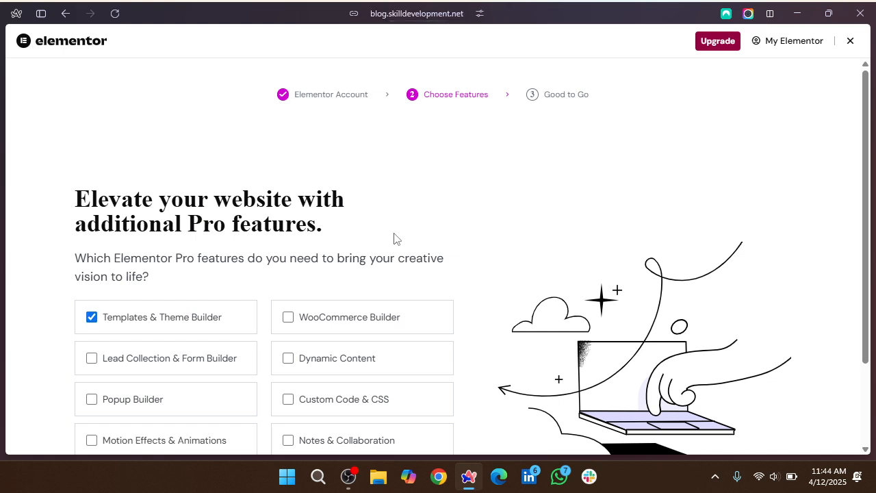
Step: Tick the Templates & Theme Builder, WooCommerce Builder and Dynamic Content features
left_click(198, 328)
scroll(598, 178, "down", 2)
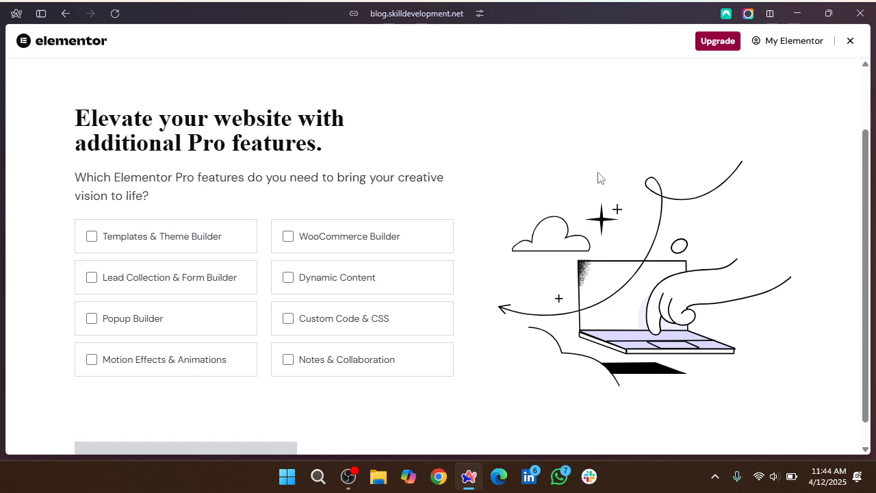
scroll(598, 178, "up", 1)
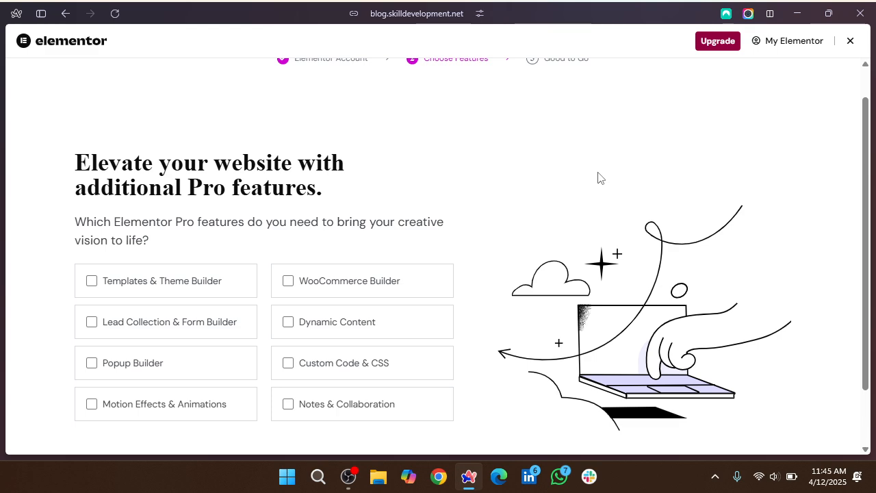
scroll(597, 203, "down", 1)
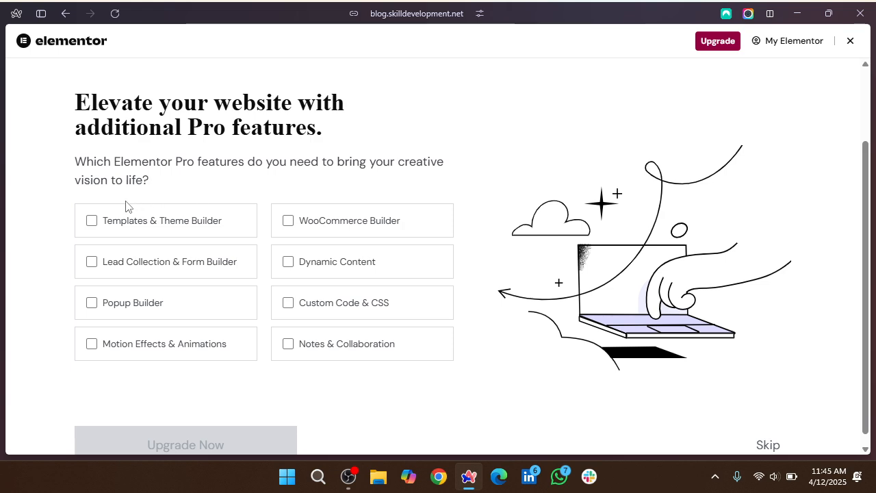
left_click(92, 222)
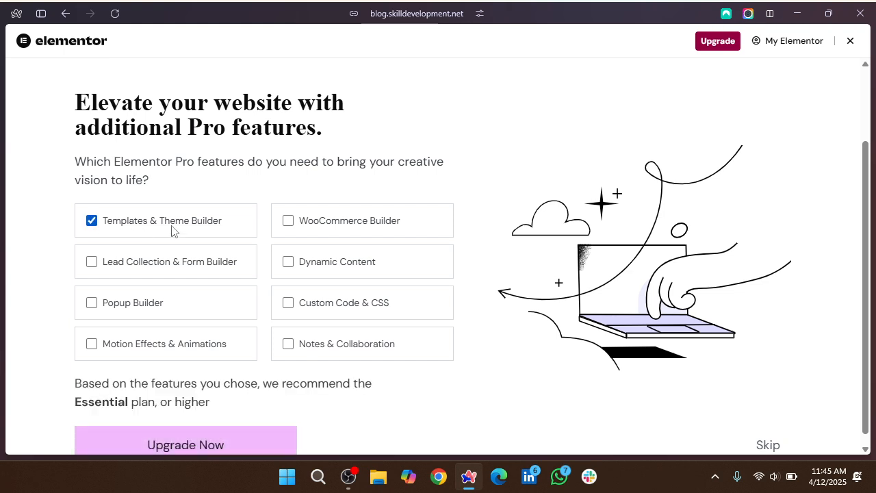
left_click(288, 222)
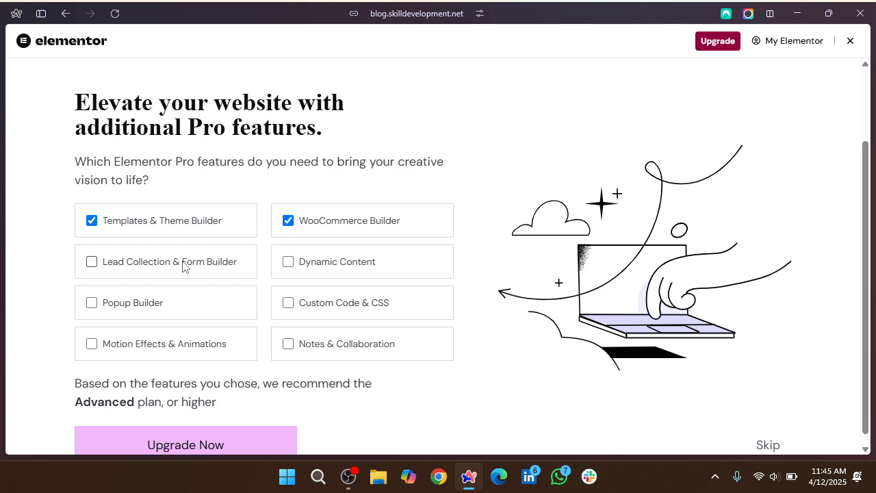
left_click(297, 264)
Step: Also tick Popup Builder, Custom Code & CSS, Motion Effects and Form Builder, then skip upgrading
scroll(122, 307, "down", 1)
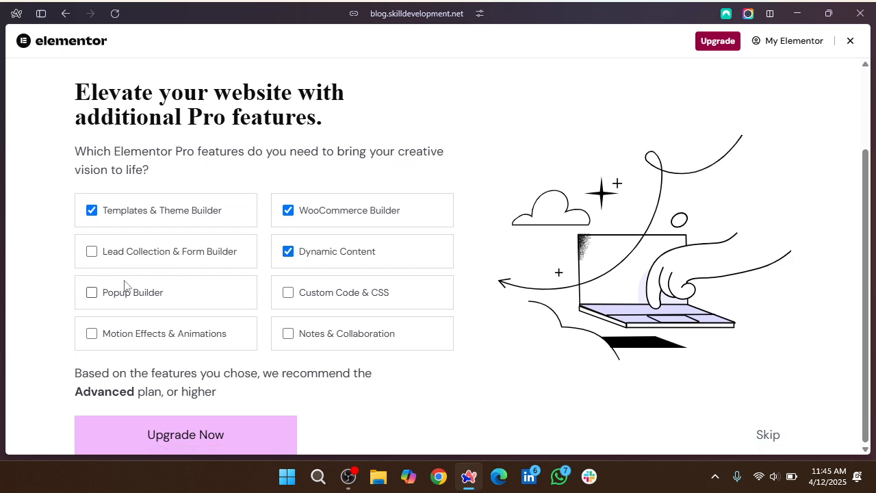
left_click(127, 295)
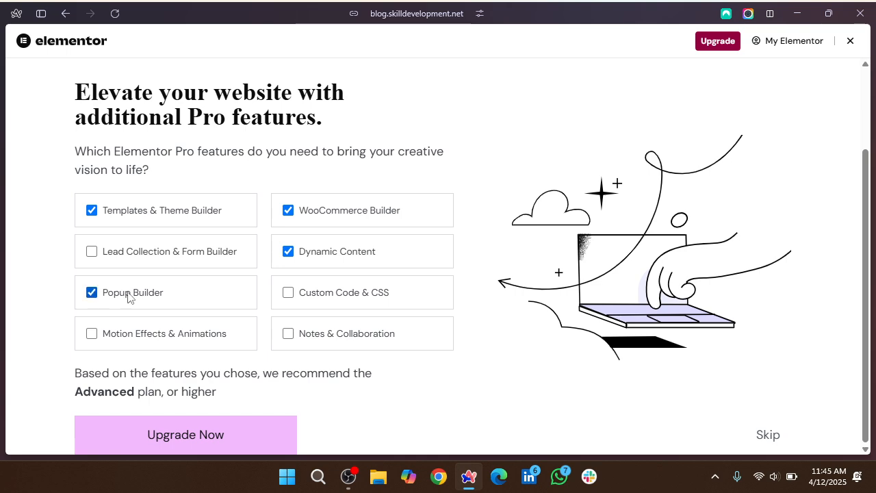
left_click(290, 295)
left_click(159, 344)
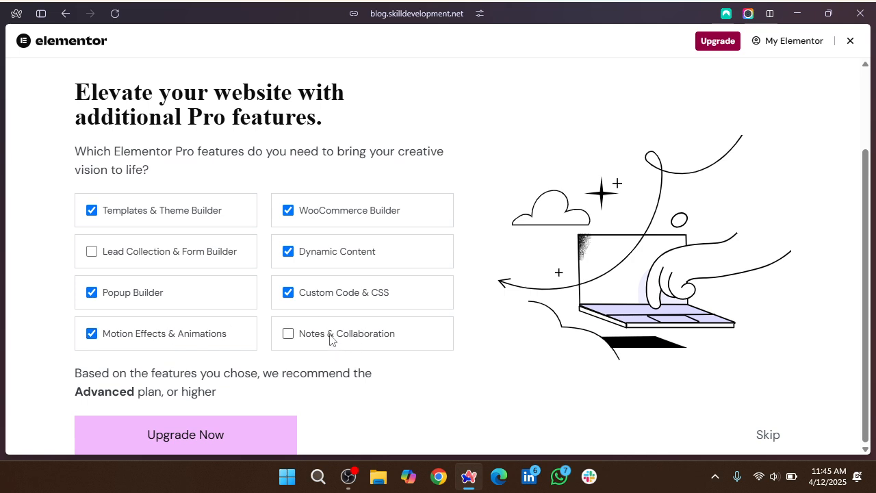
left_click(163, 252)
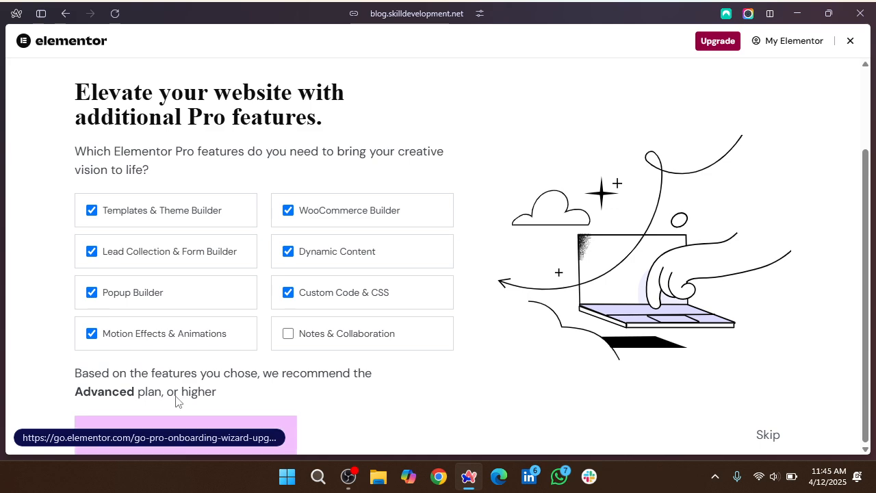
left_click(768, 435)
scroll(568, 328, "down", 2)
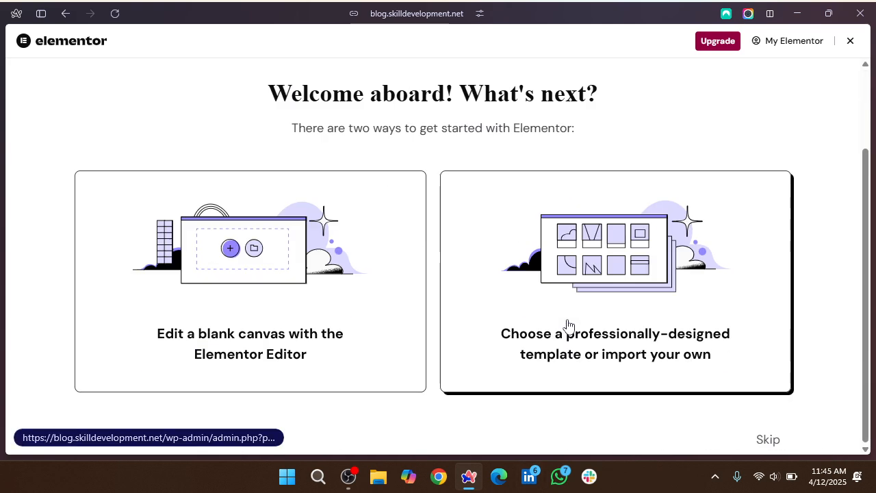
Step: Skip the 'Welcome aboard' step to start loading a blank Elementor page, then re-maximize the browser
left_click(769, 439)
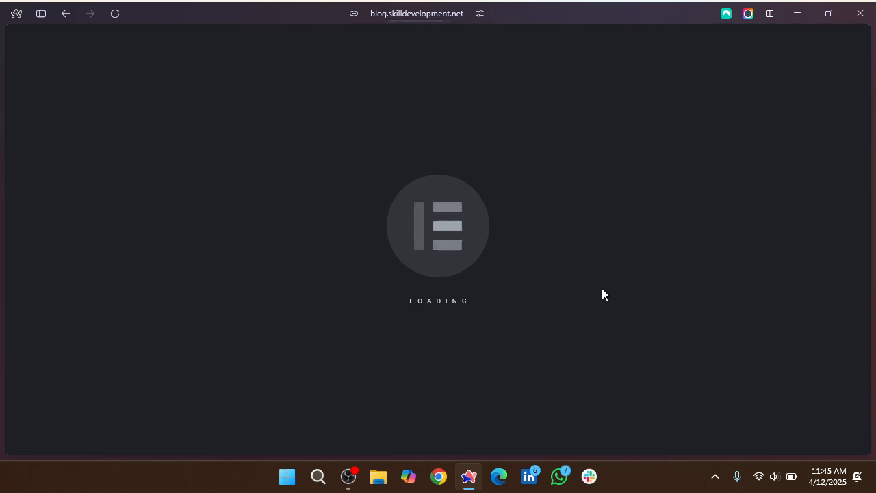
left_click(829, 14)
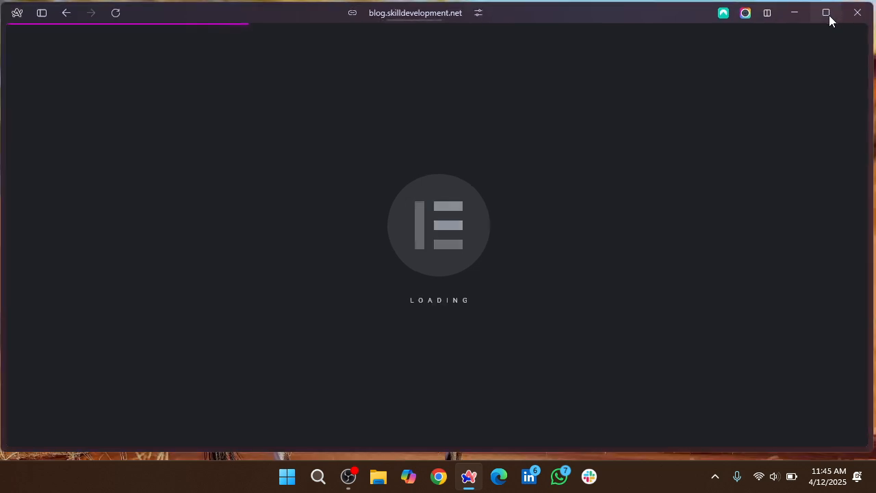
left_click(829, 15)
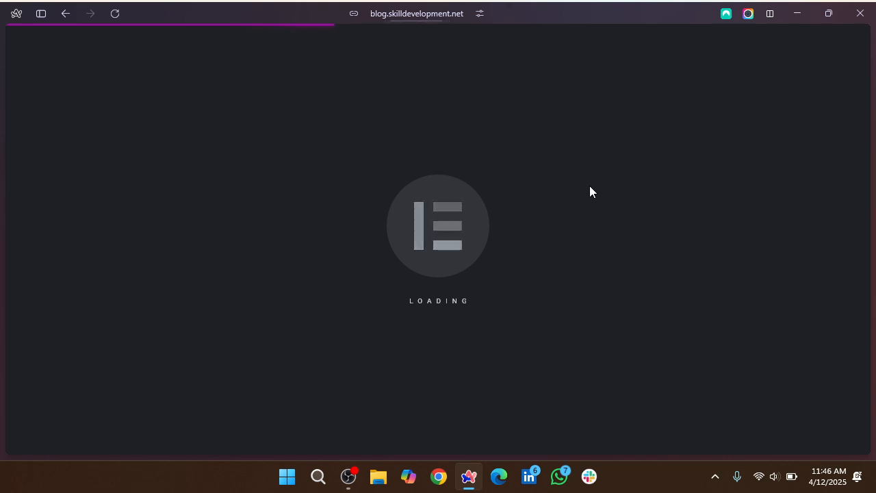
Step: Close the unreachable-site, Hello world, DeStudioHome and My Blog Site tabs
mouse_move(1, 171)
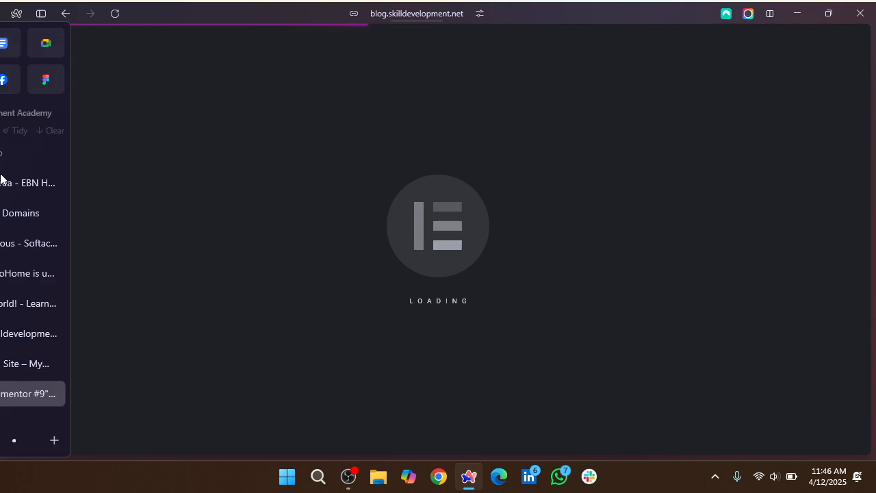
left_click(59, 365)
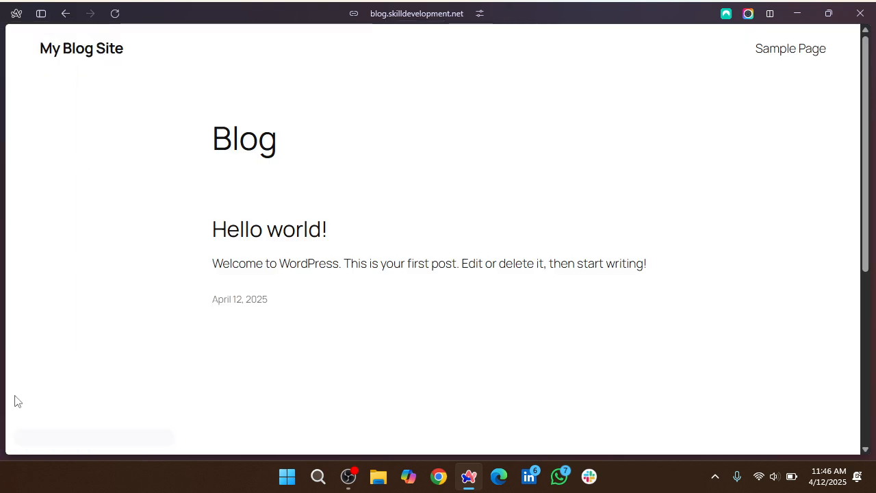
mouse_move(1, 371)
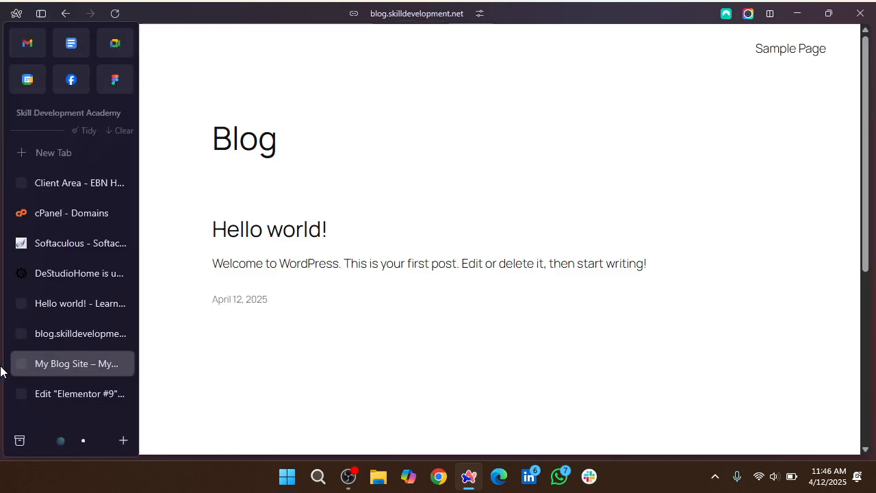
left_click(89, 398)
left_click(67, 336)
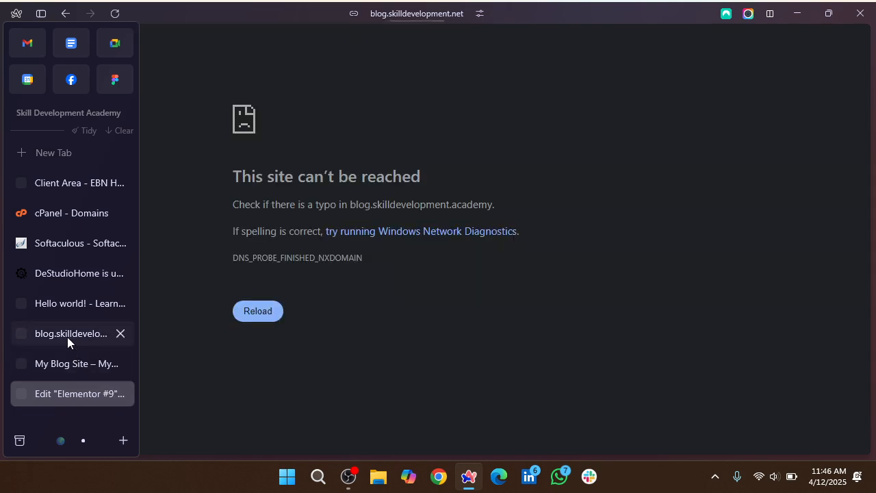
left_click(126, 330)
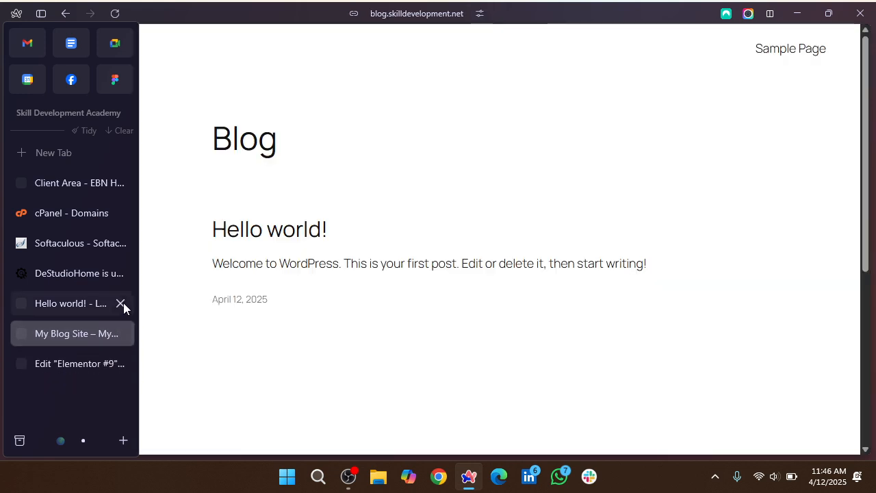
left_click(124, 304)
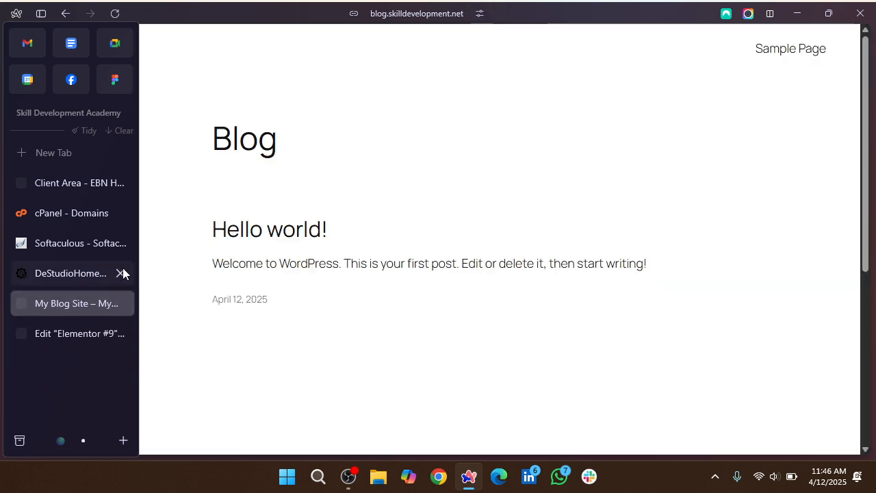
left_click(121, 273)
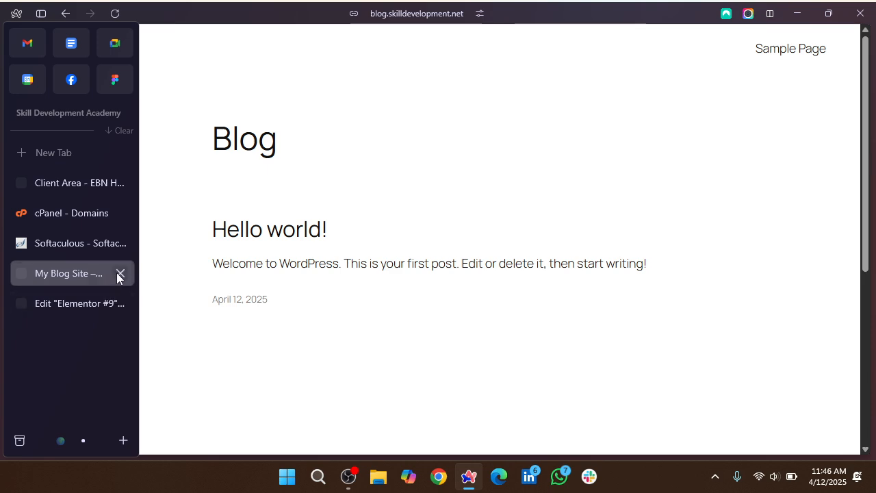
left_click(120, 274)
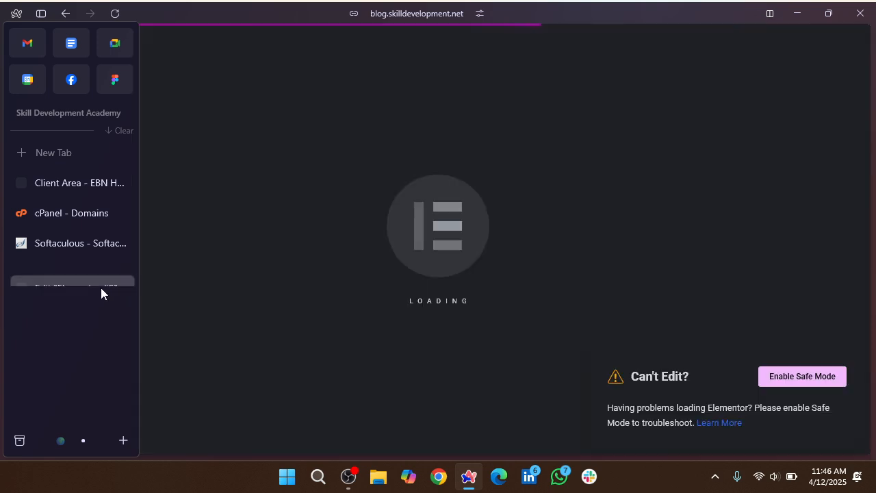
Step: Trim the address back to /wp-admin/ to load the WordPress Dashboard
left_click(416, 17)
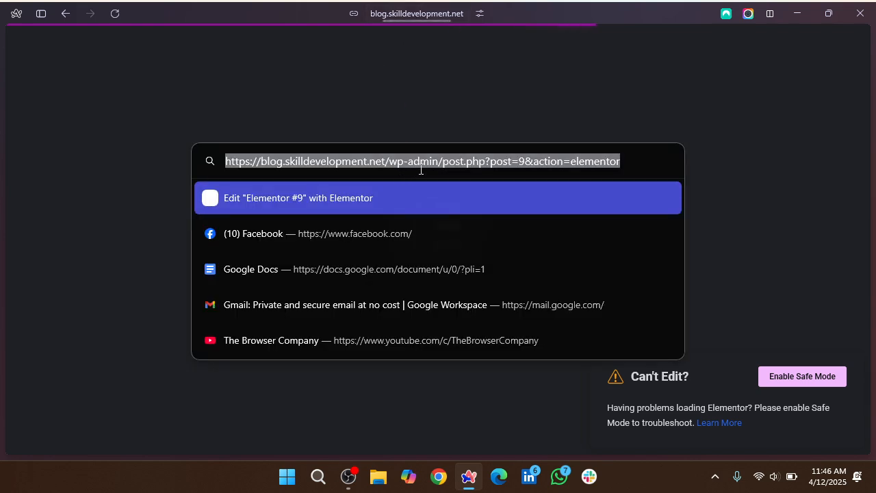
left_click_drag(443, 165, 875, 130)
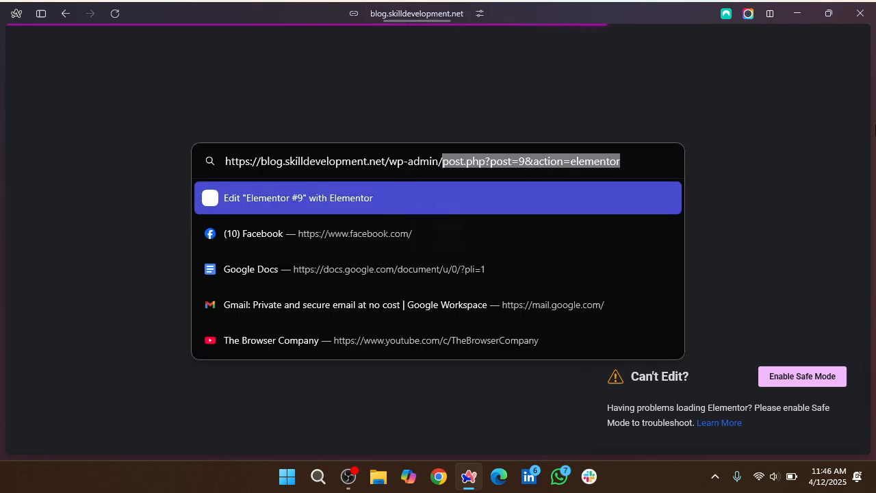
key("BackSpace")
key("Return")
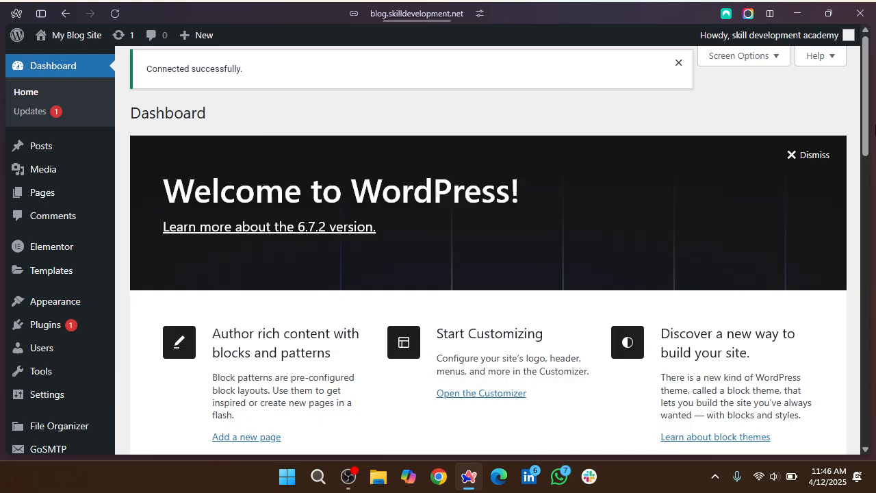
Step: Go to the Plugins > Add New Plugin page
mouse_move(47, 364)
scroll(47, 363, "down", 1)
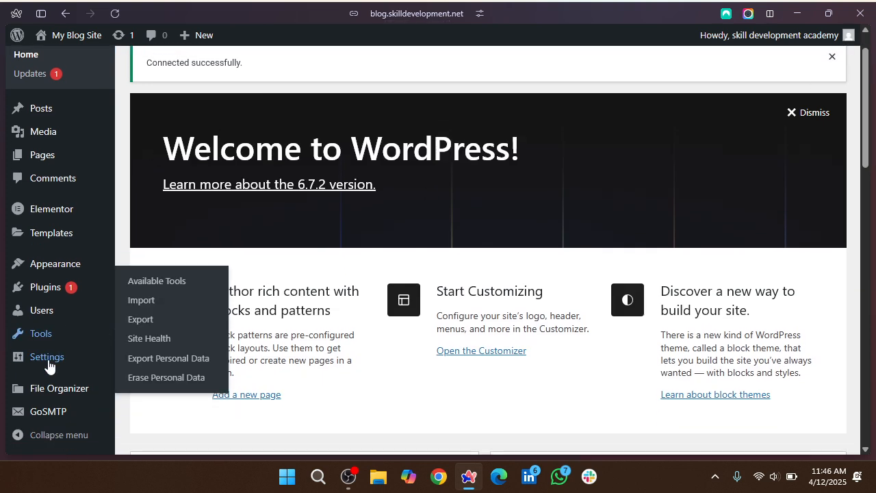
mouse_move(53, 289)
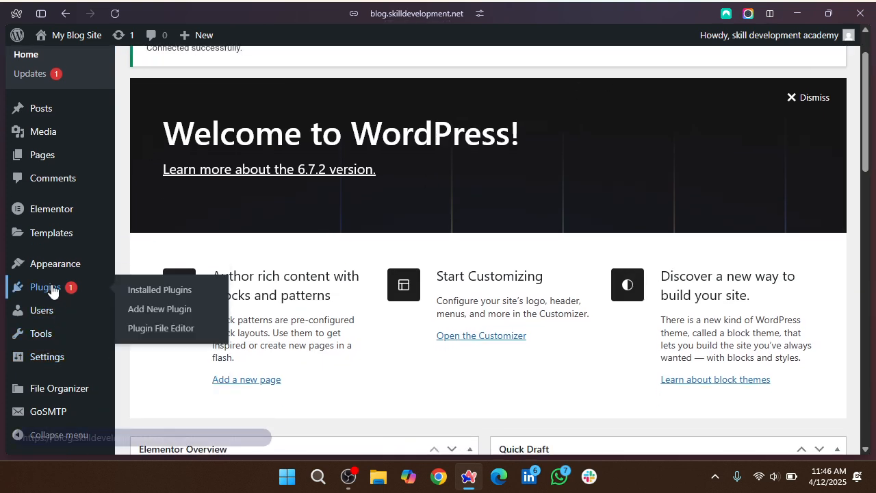
left_click(163, 310)
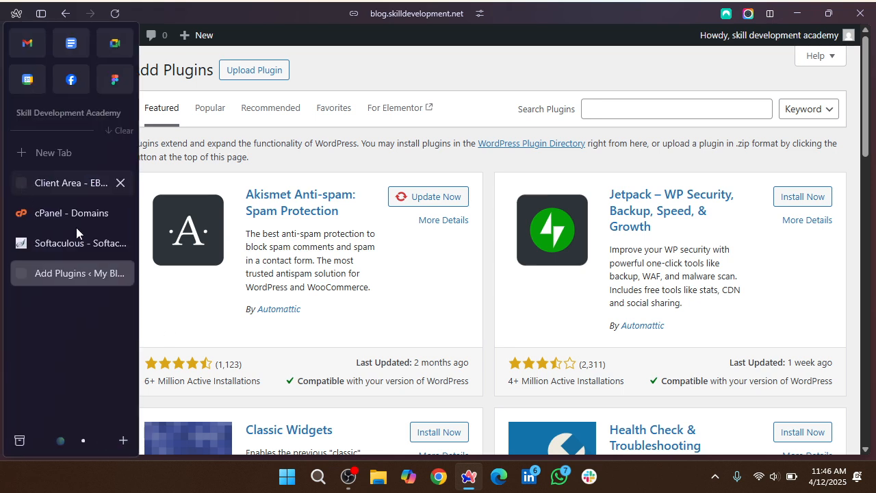
Step: Trash the Elementor #7 and Elementor #9 drafts under All Pages and start a new page
mouse_move(72, 155)
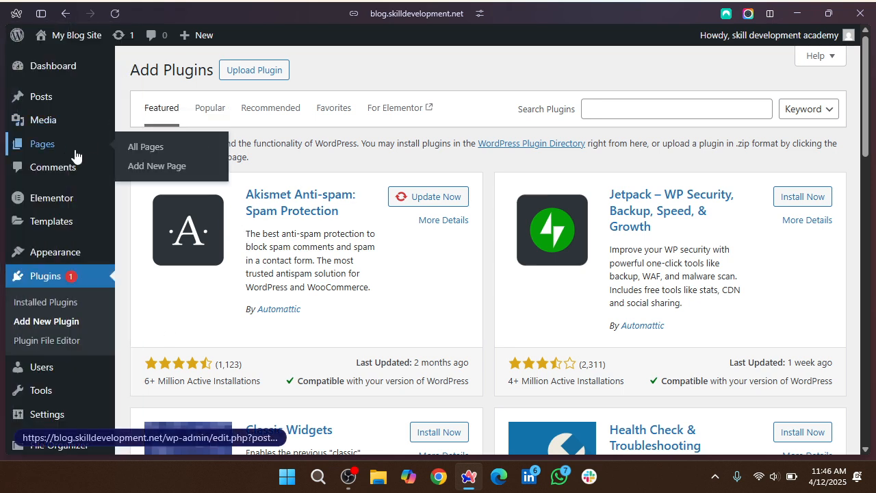
left_click(150, 153)
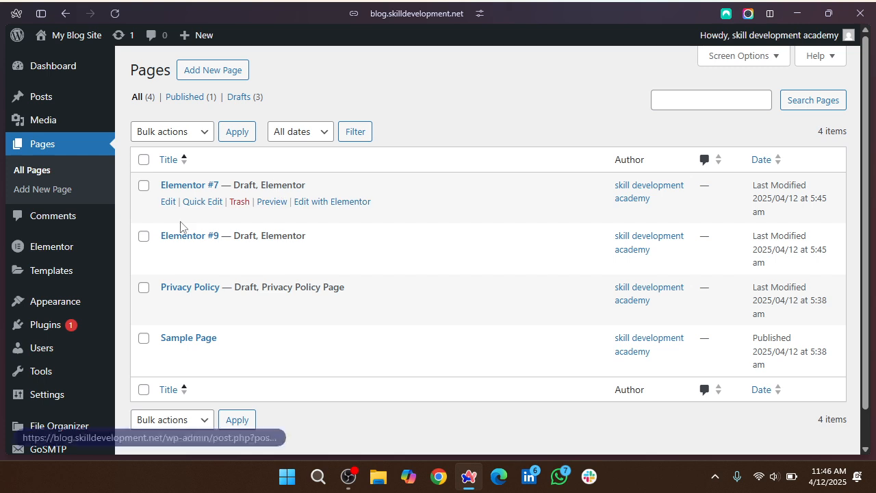
left_click(239, 204)
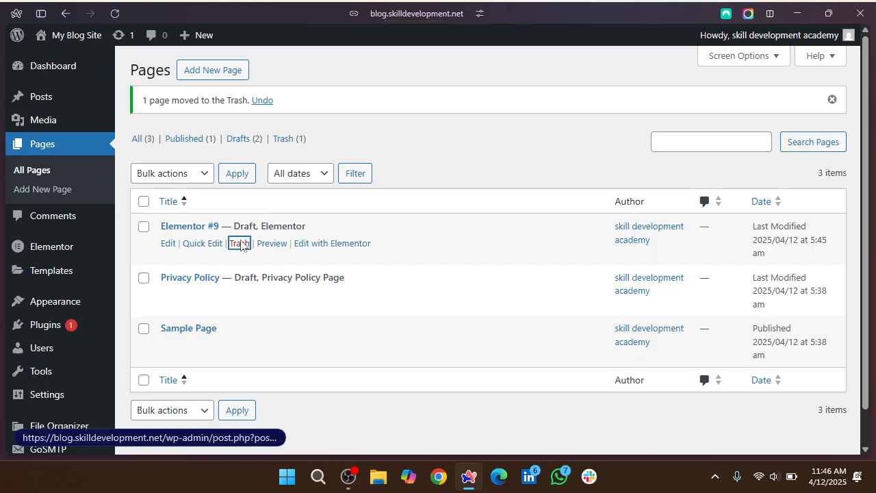
left_click(239, 244)
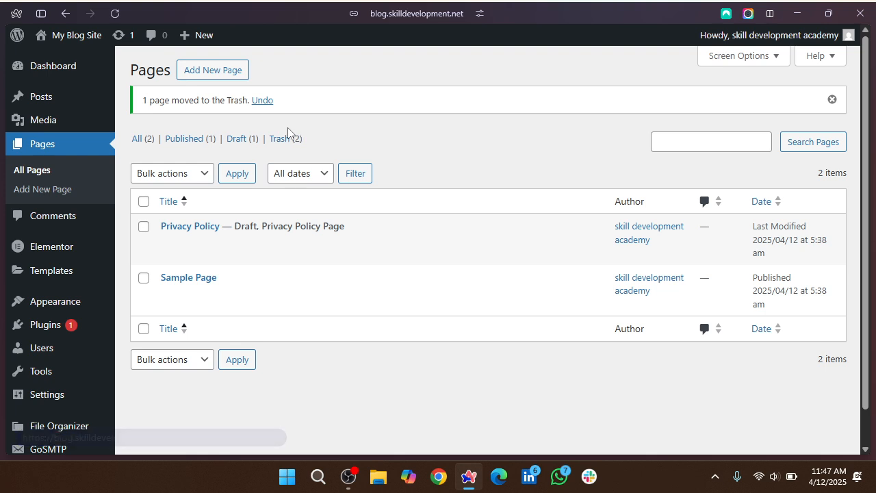
left_click(207, 80)
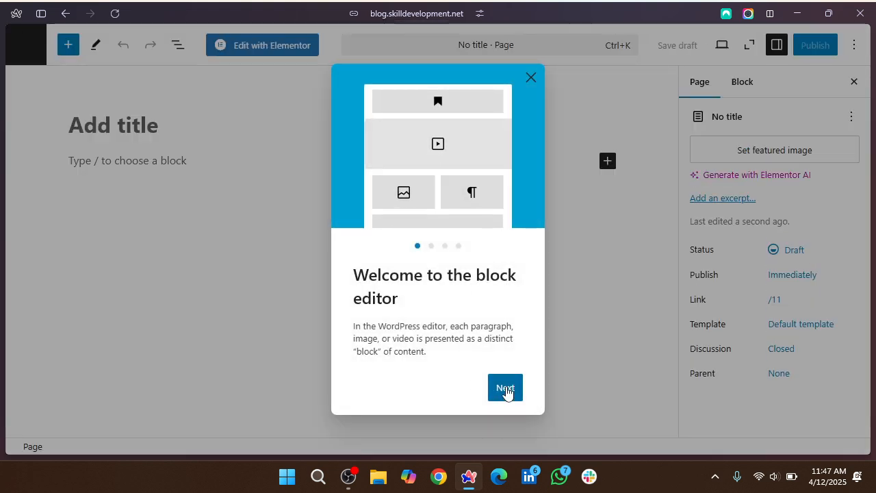
Step: Title the new page 'Home' and open it with Edit with Elementor
left_click(532, 78)
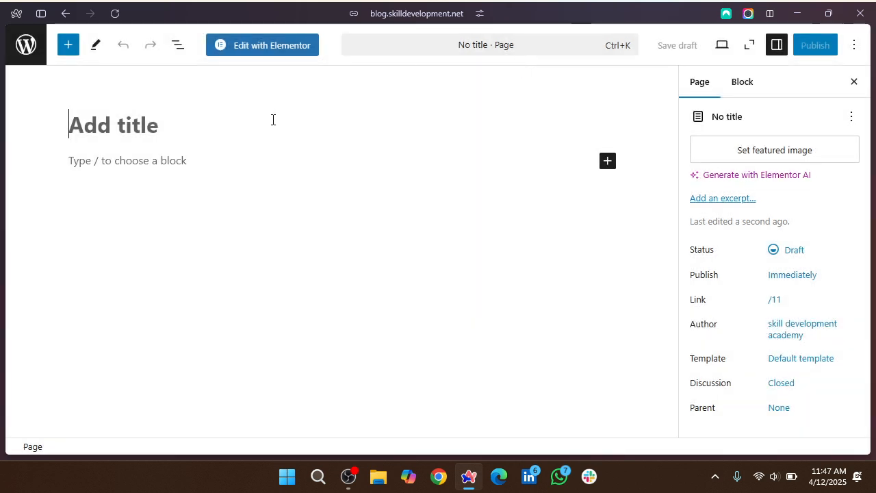
type("Home")
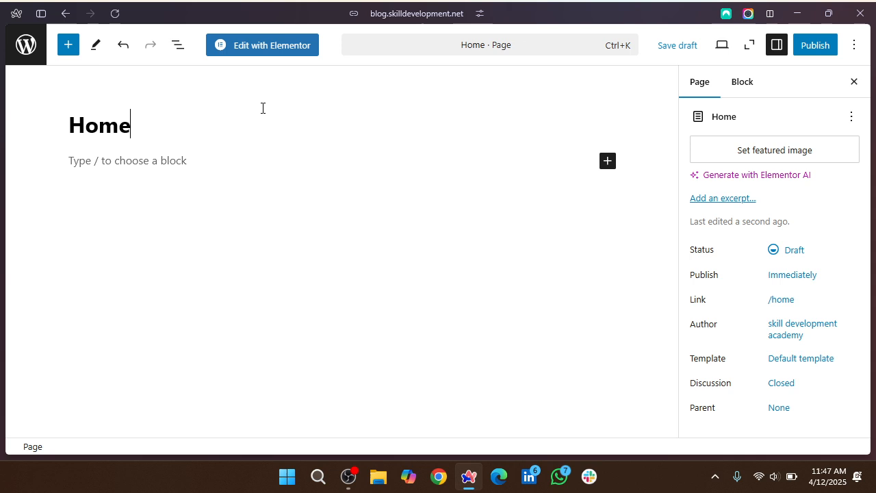
left_click(237, 48)
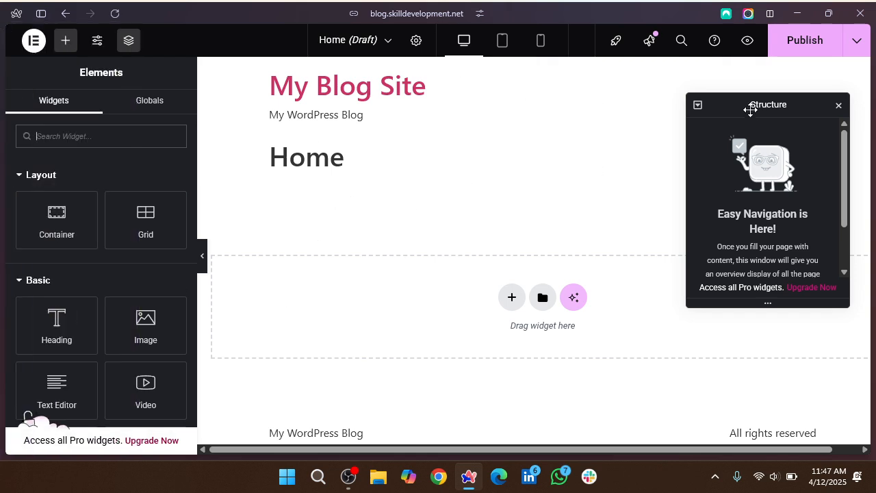
left_click_drag(751, 109, 755, 195)
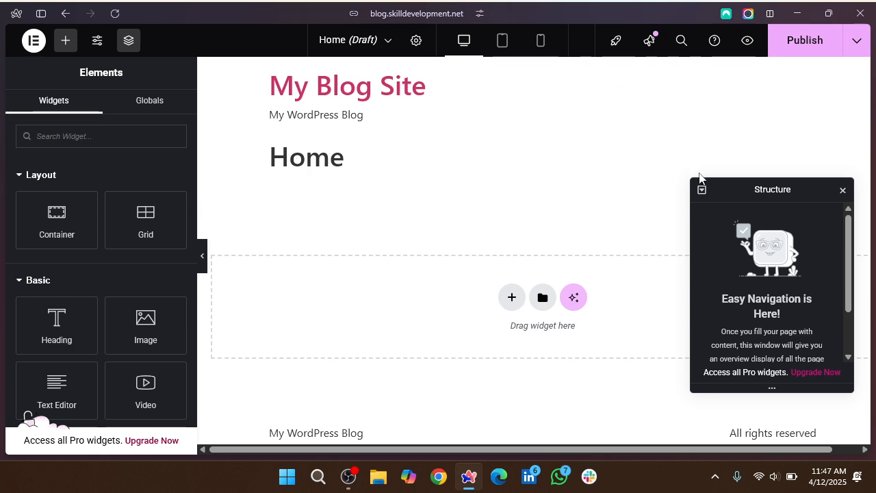
left_click(34, 41)
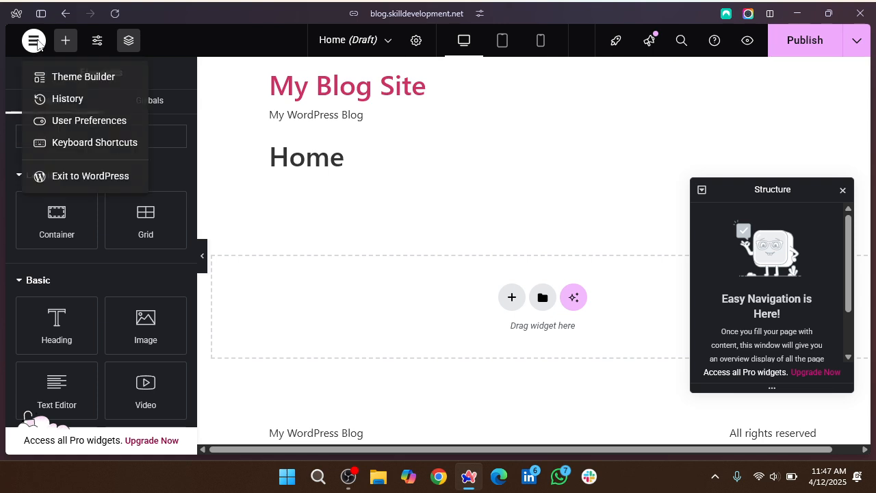
left_click(90, 43)
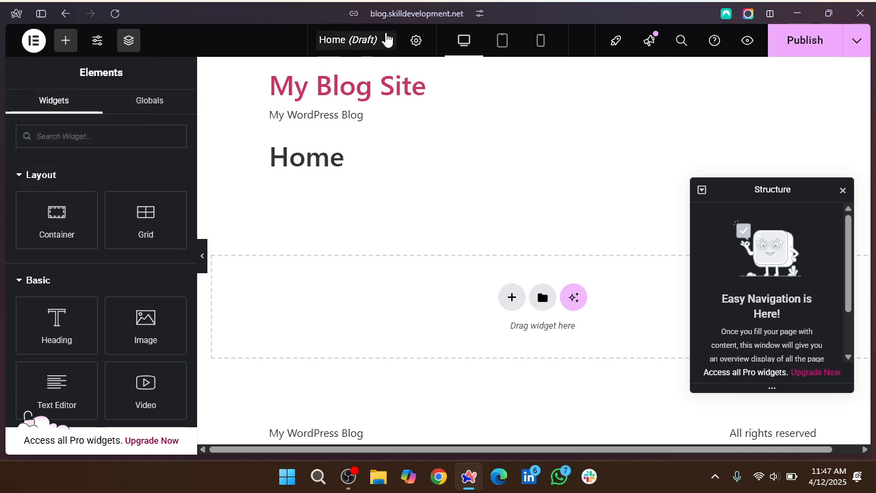
left_click(417, 41)
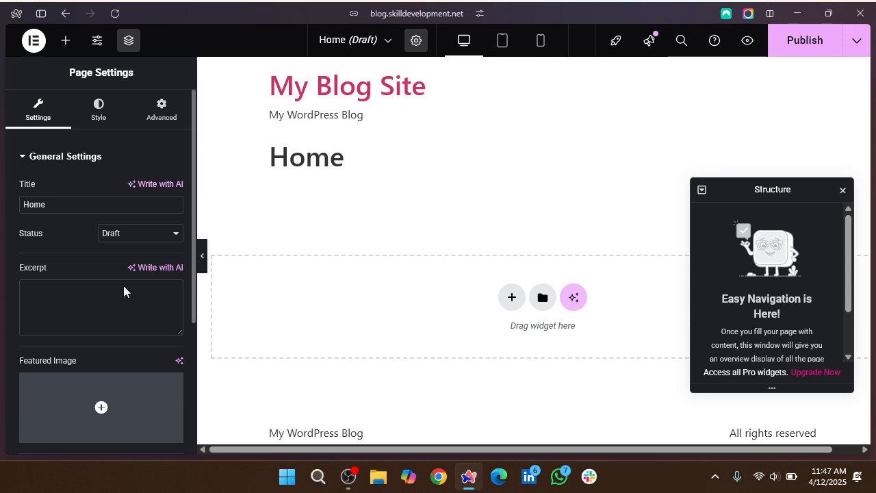
scroll(123, 306, "down", 3)
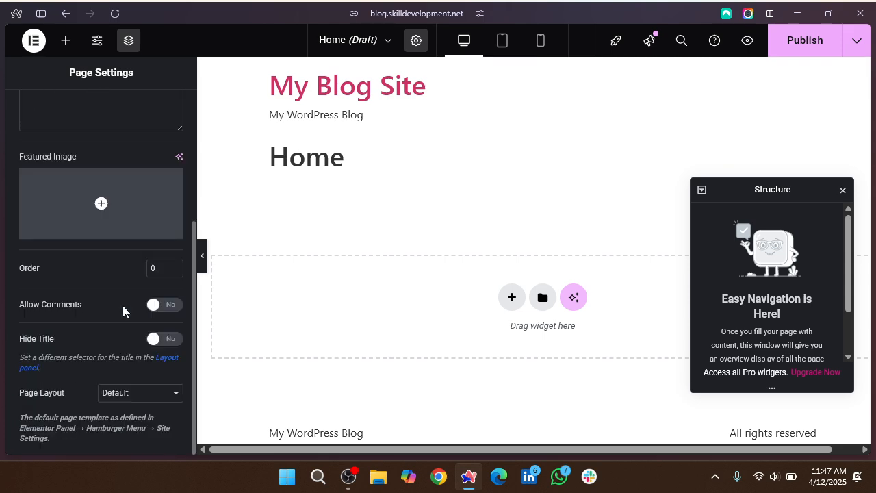
left_click(139, 397)
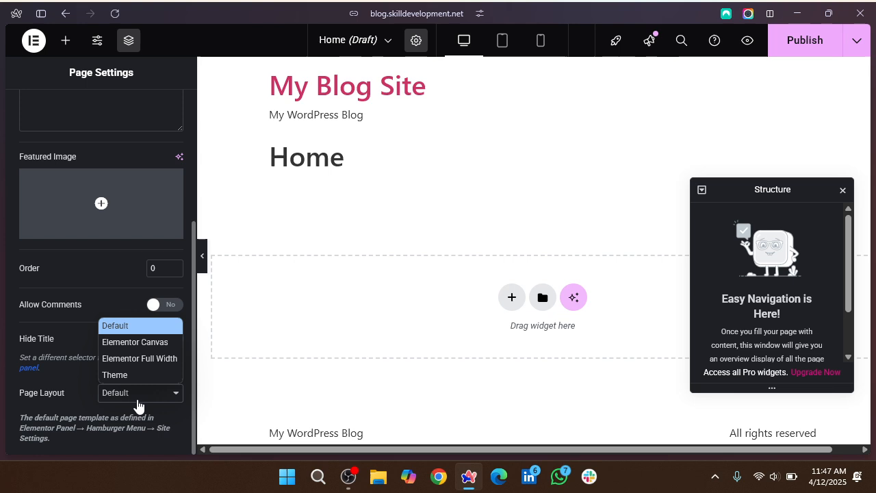
left_click(154, 366)
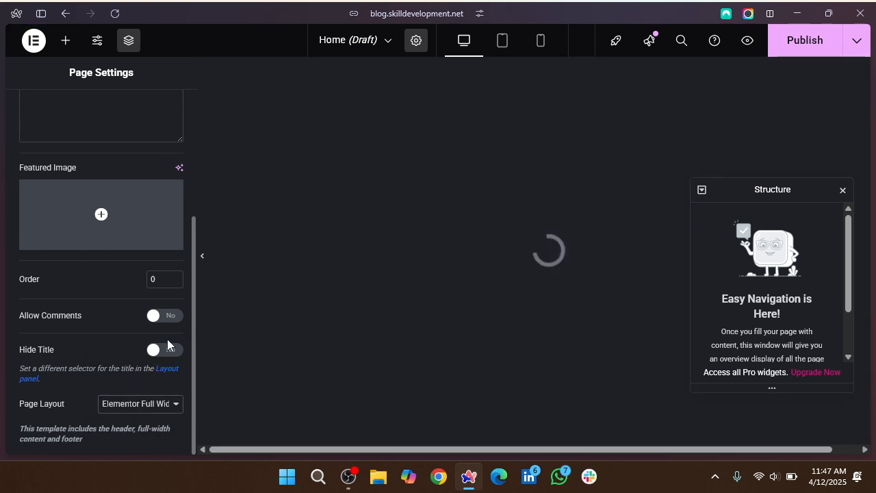
scroll(171, 326, "down", 1)
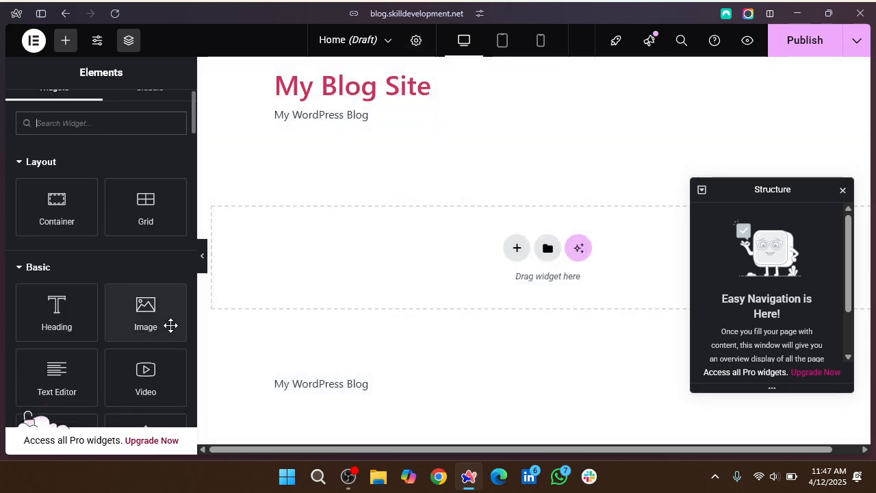
scroll(170, 326, "down", 10)
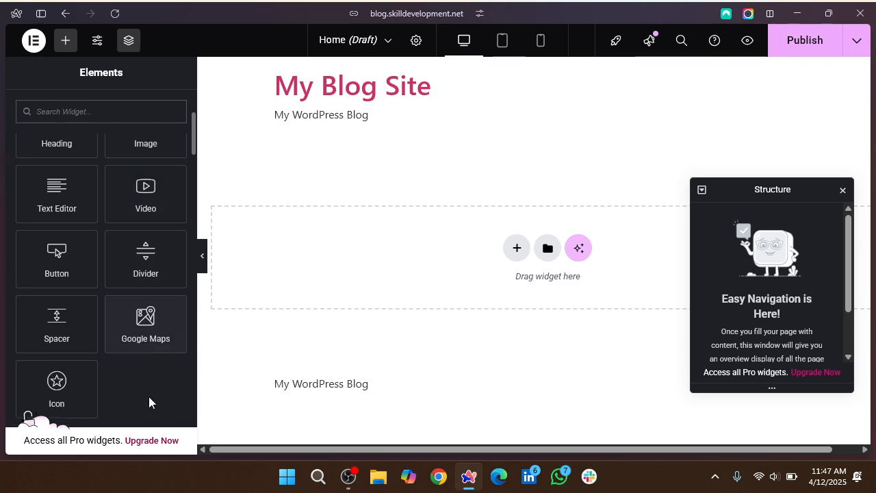
left_click(418, 39)
scroll(102, 304, "down", 3)
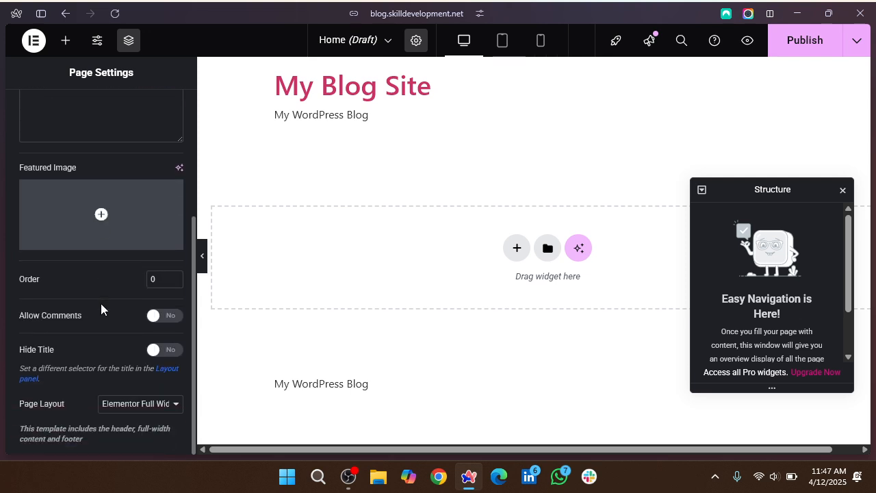
left_click(175, 355)
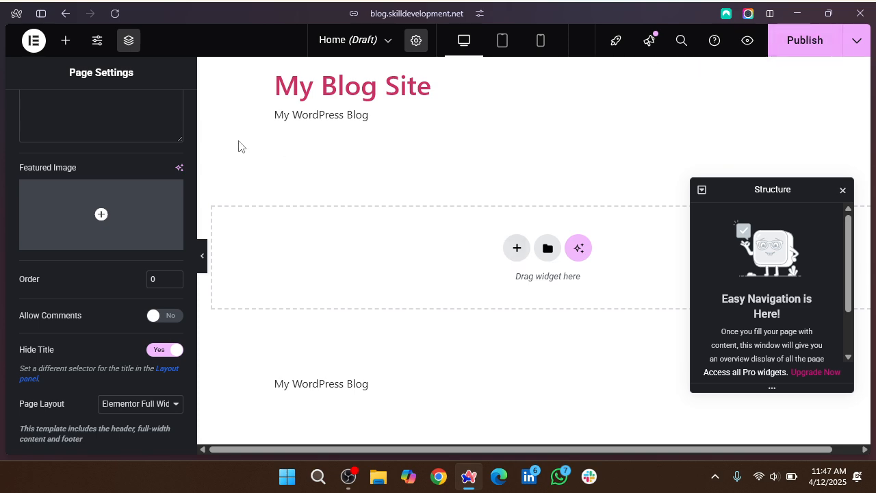
scroll(137, 205, "up", 5)
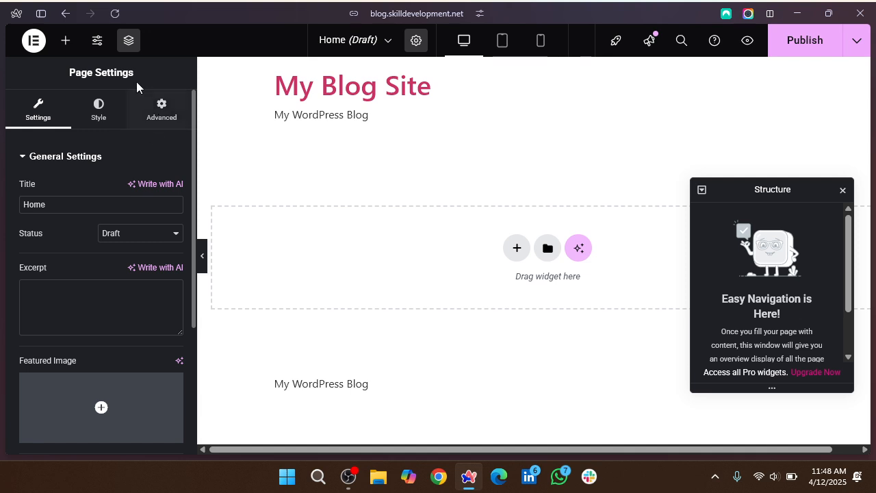
left_click(66, 43)
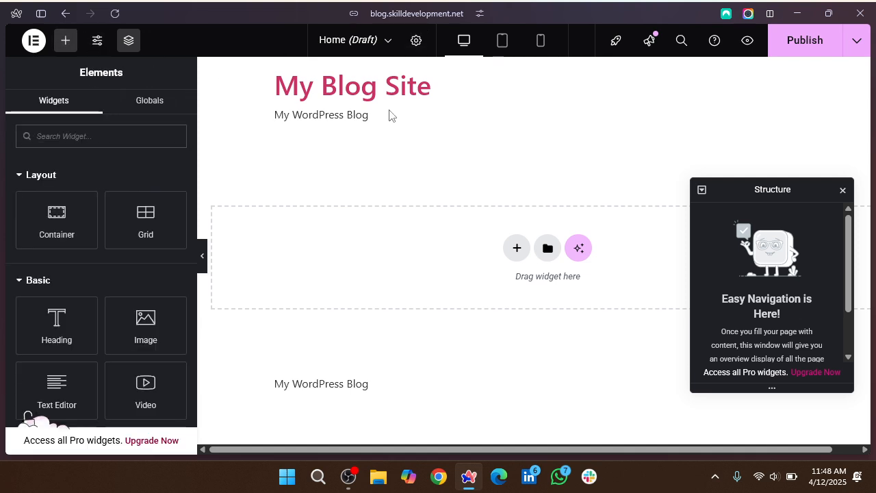
scroll(145, 322, "down", 3)
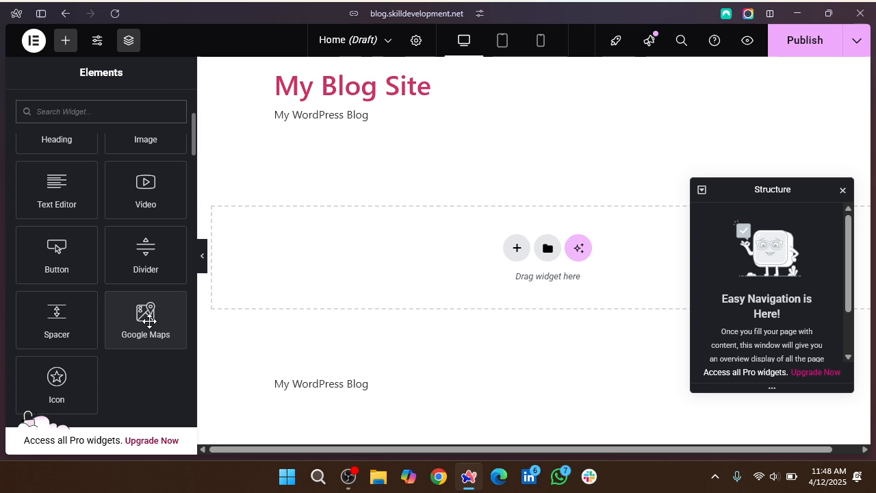
scroll(149, 320, "down", 2)
scroll(150, 323, "down", 3)
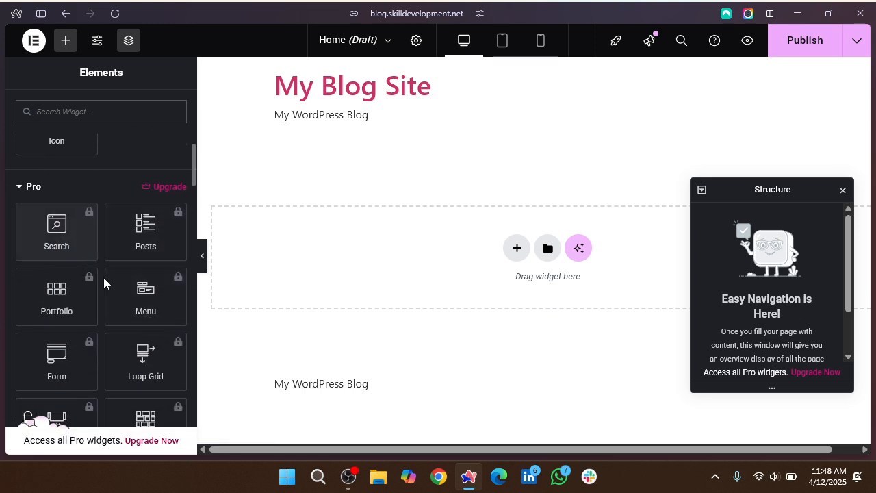
scroll(143, 294, "down", 4)
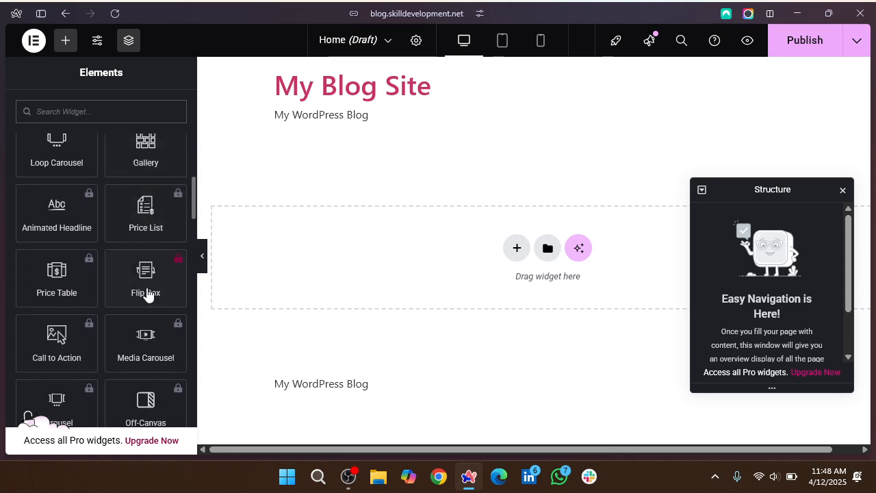
scroll(147, 289, "up", 10)
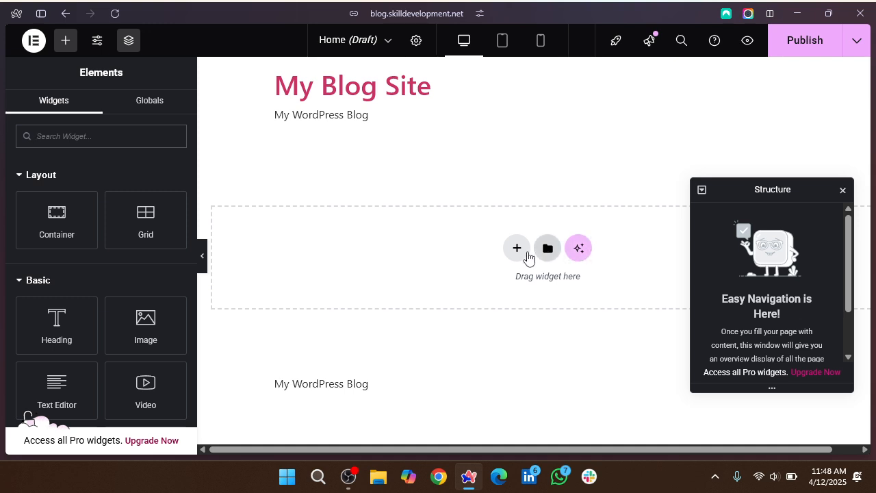
Step: Close the Structure panel and open the template library, checking My Templates
left_click(518, 251)
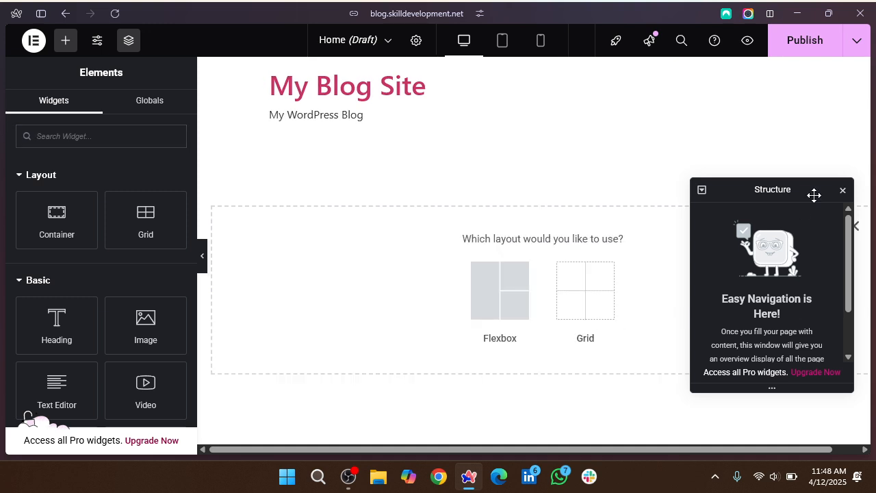
left_click(844, 191)
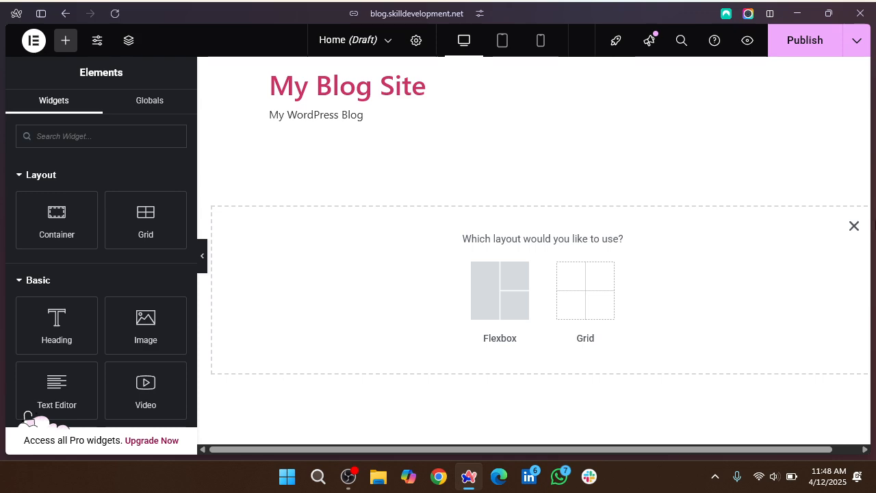
left_click(854, 227)
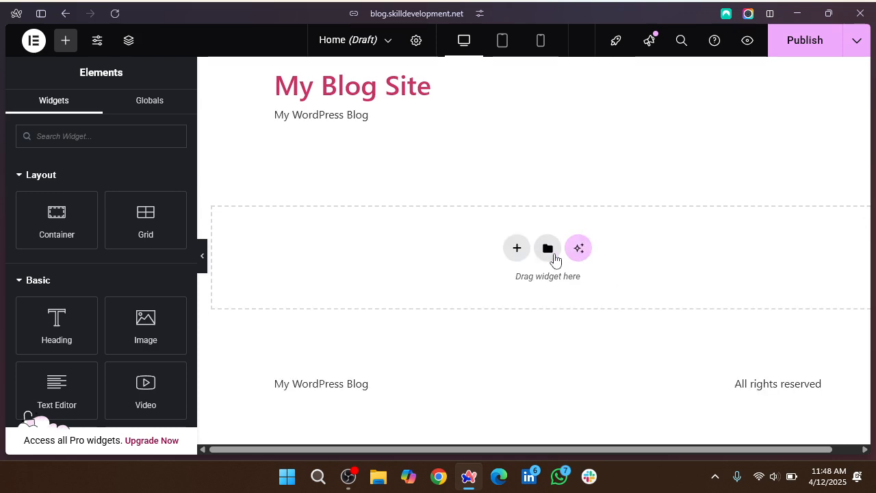
left_click(551, 252)
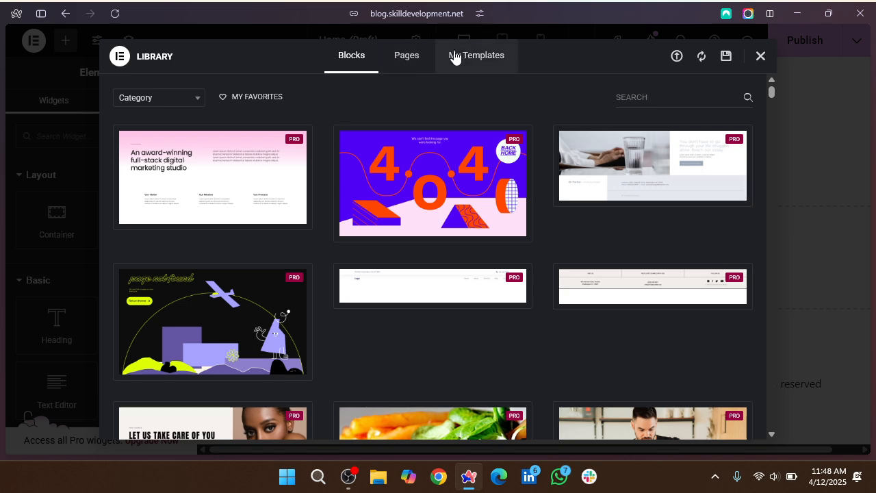
left_click(463, 60)
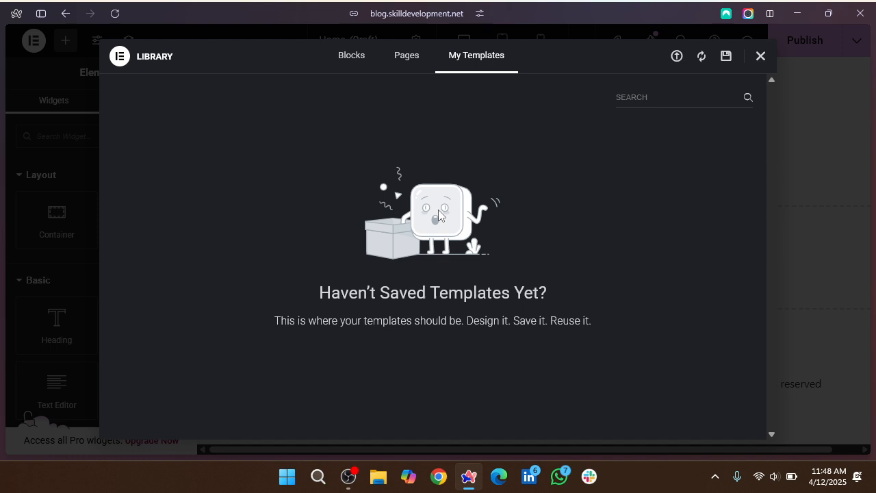
Step: Browse Blocks, preview the newborn photographer profile block and insert it
left_click(347, 65)
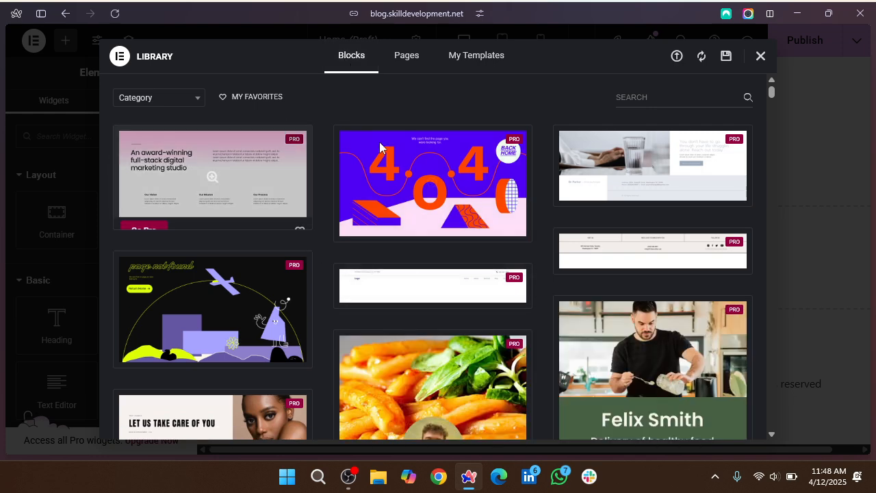
scroll(481, 308, "down", 2)
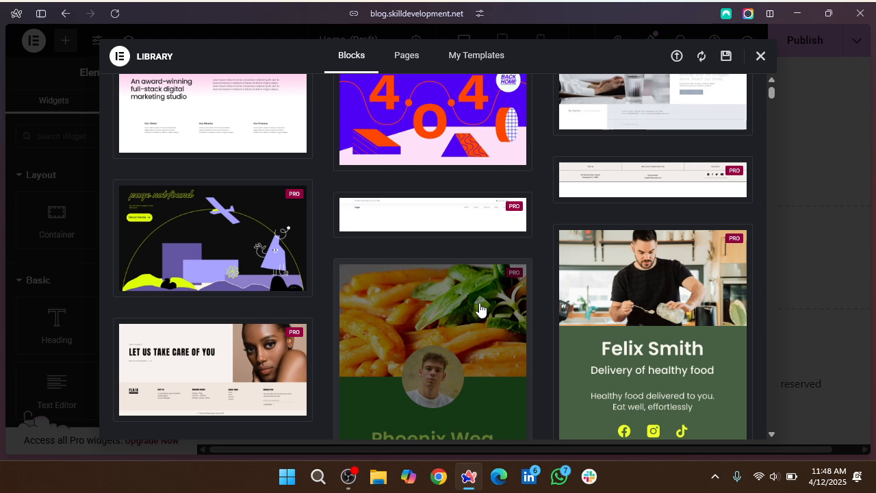
scroll(479, 308, "down", 1)
mouse_move(294, 170)
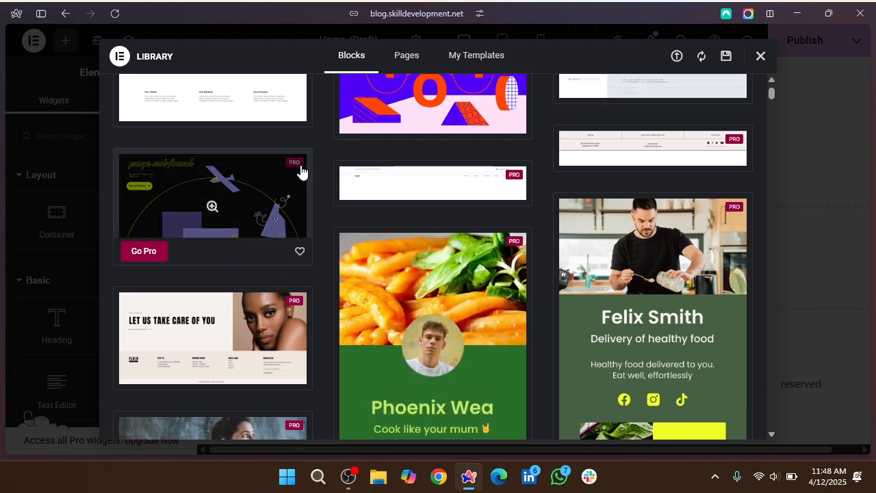
scroll(444, 359, "down", 5)
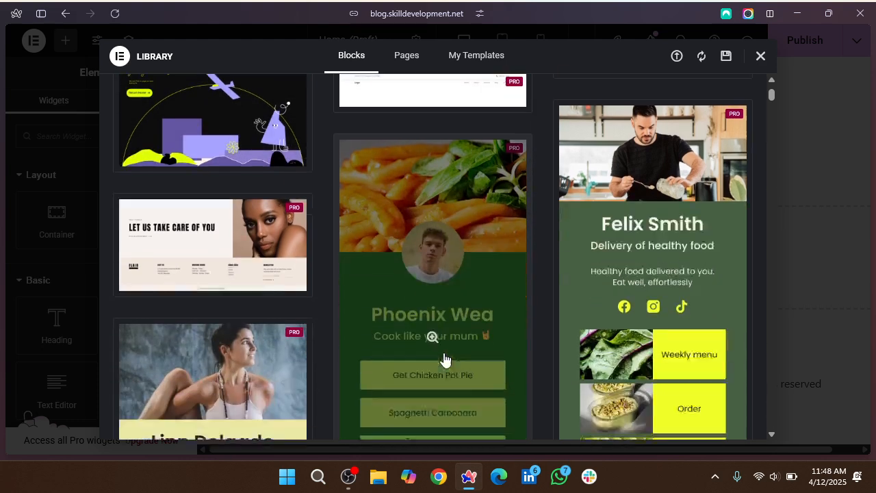
scroll(445, 359, "up", 3)
scroll(445, 358, "down", 5)
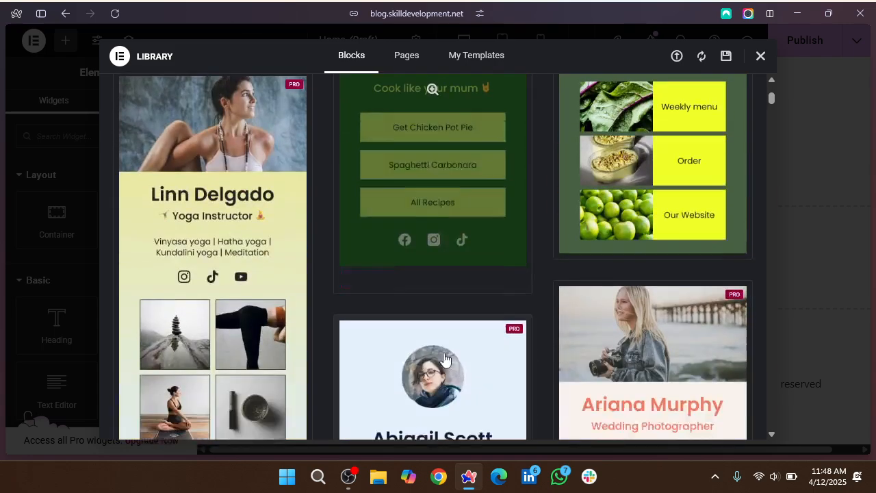
scroll(444, 359, "down", 8)
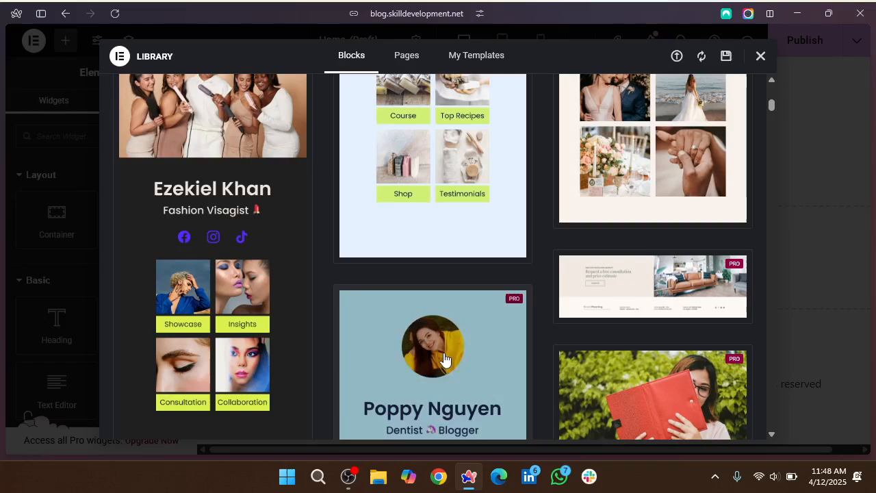
scroll(445, 358, "down", 1)
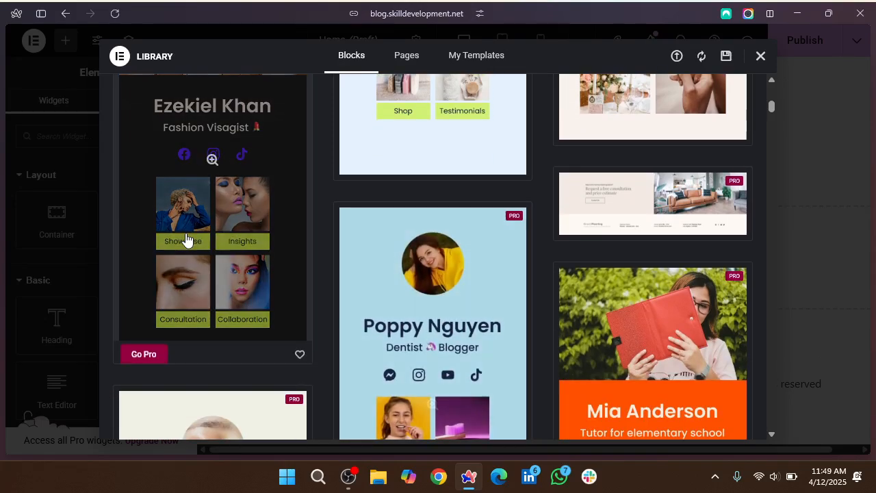
scroll(186, 239, "up", 2)
scroll(186, 239, "down", 10)
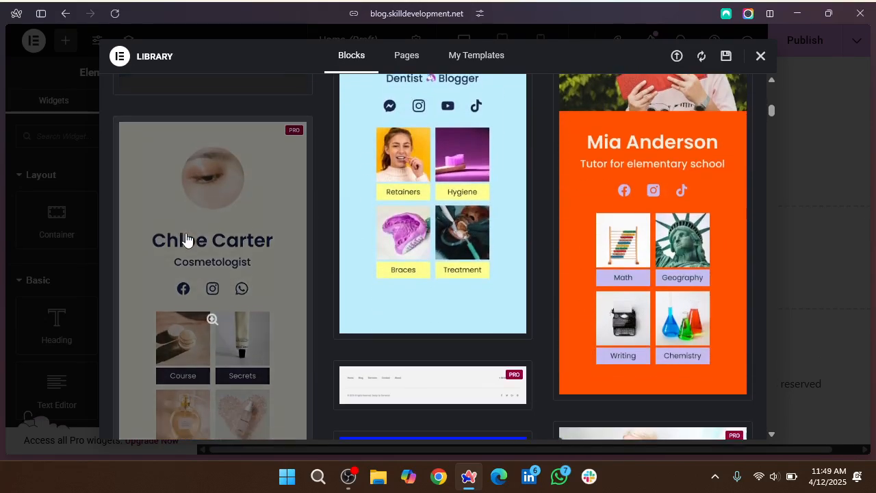
scroll(391, 253, "down", 10)
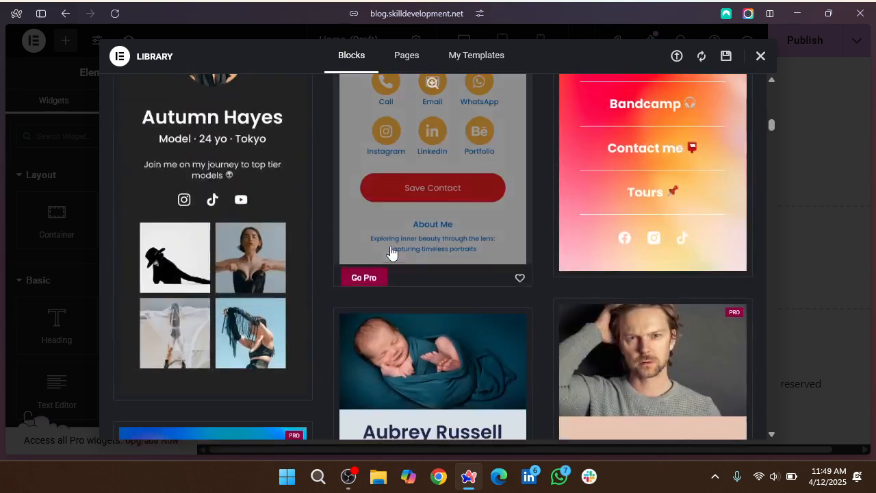
scroll(391, 253, "down", 3)
scroll(435, 235, "up", 4)
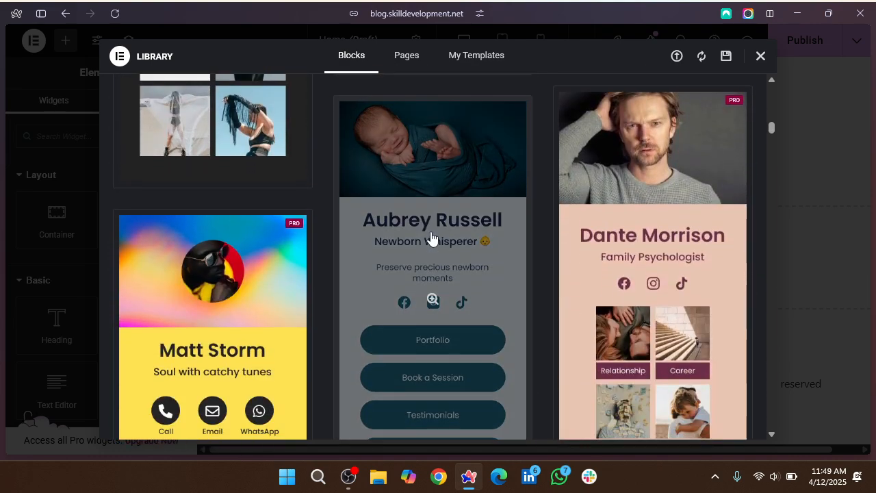
scroll(431, 238, "up", 2)
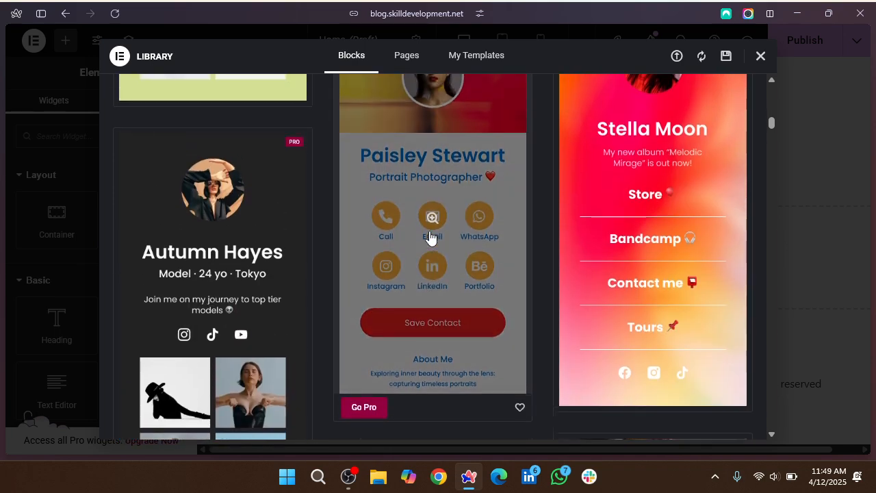
scroll(430, 235, "down", 6)
scroll(420, 370, "up", 3)
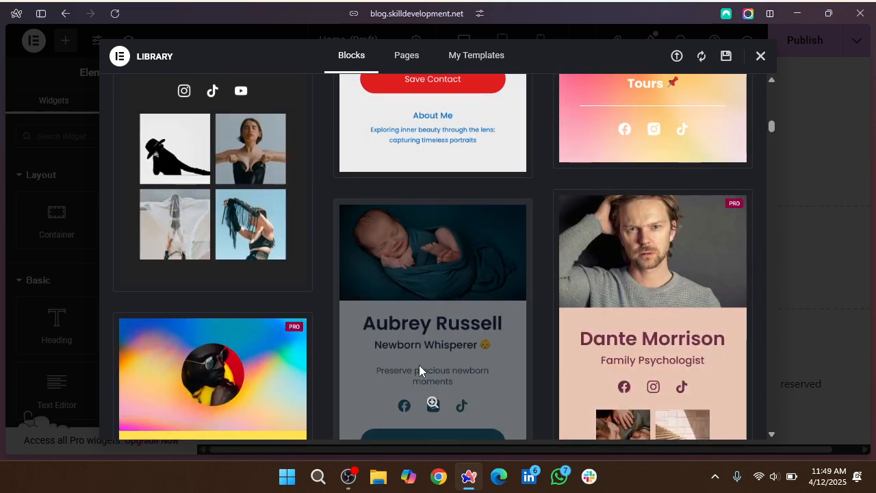
scroll(385, 348, "down", 1)
left_click(411, 265)
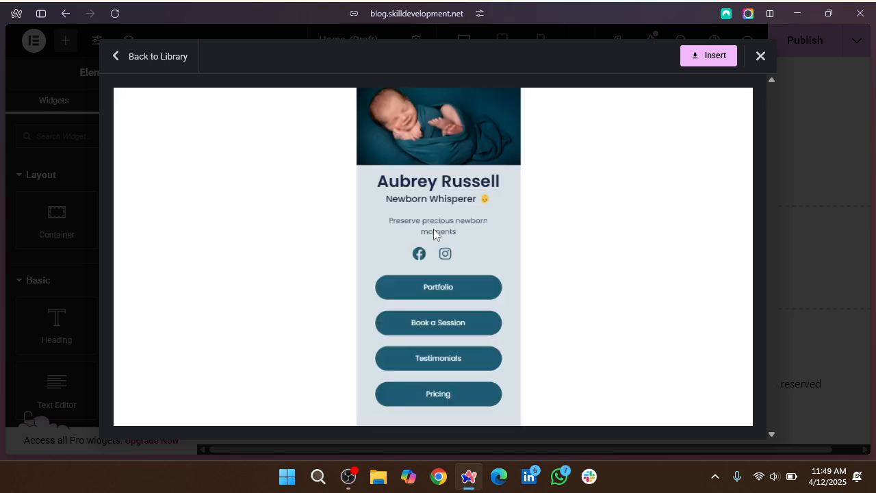
left_click(709, 58)
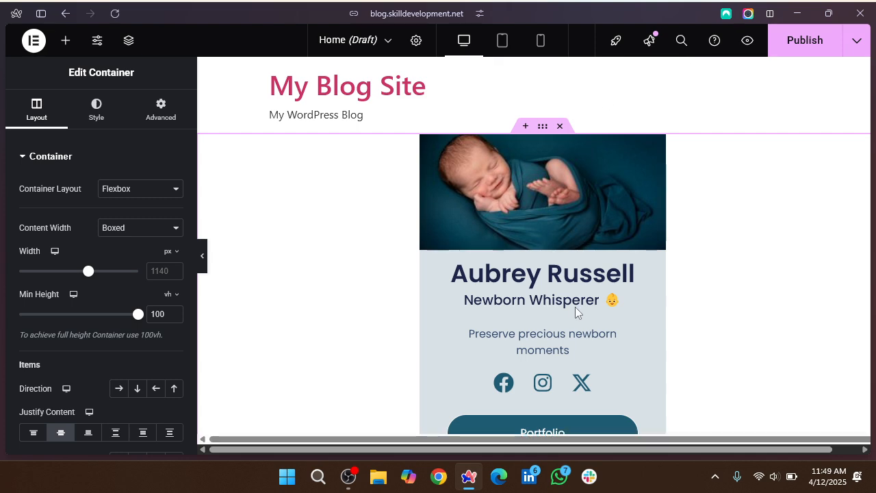
Step: Select the profile card and browse the media library without changing its photo
scroll(575, 306, "down", 2)
scroll(548, 310, "up", 2)
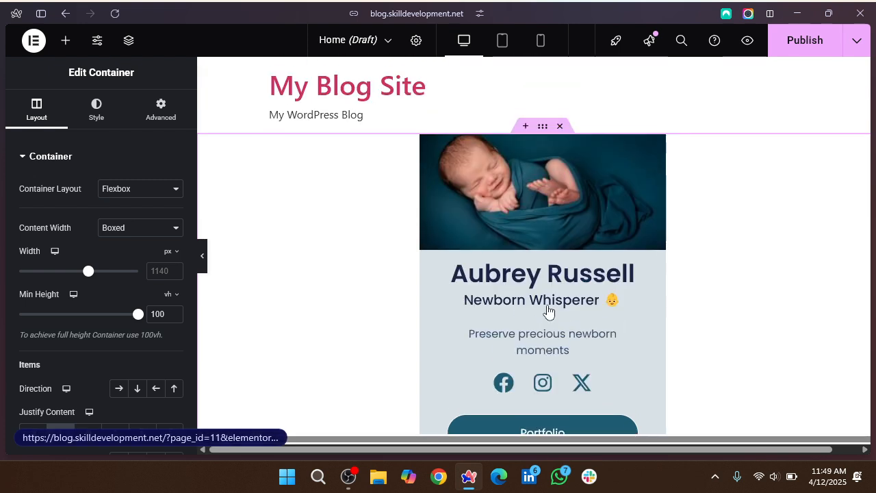
left_click(530, 265)
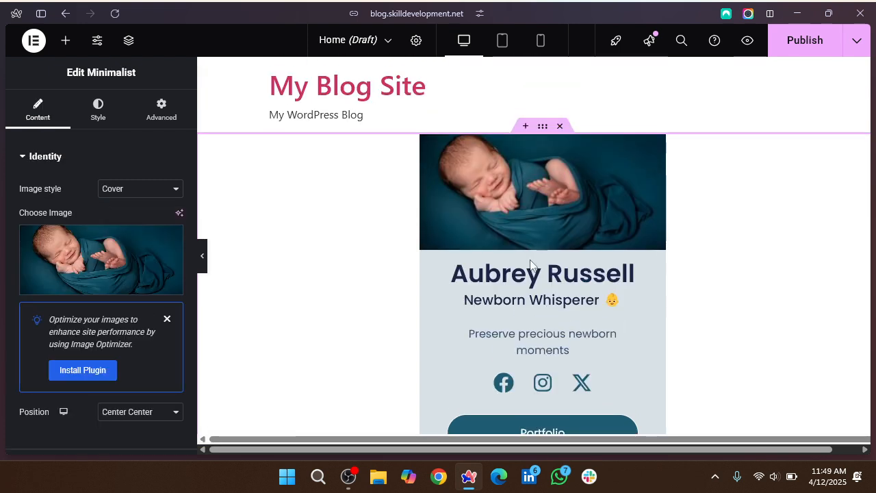
left_click(96, 270)
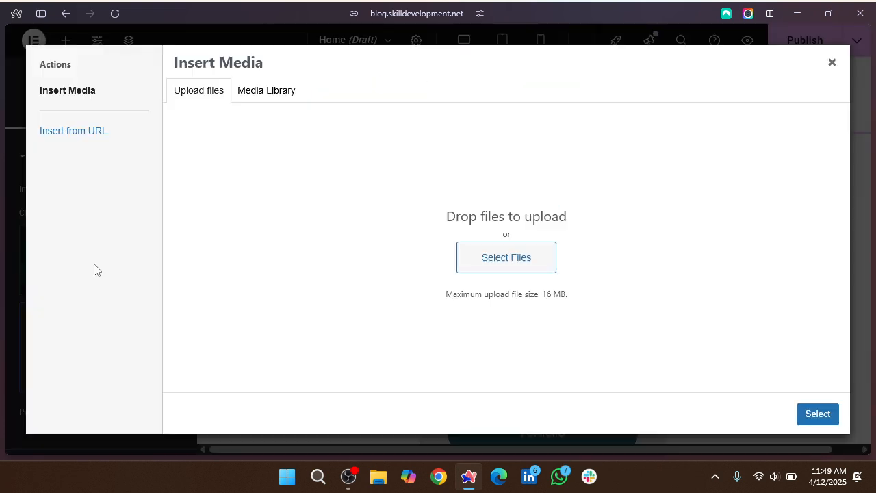
left_click(284, 88)
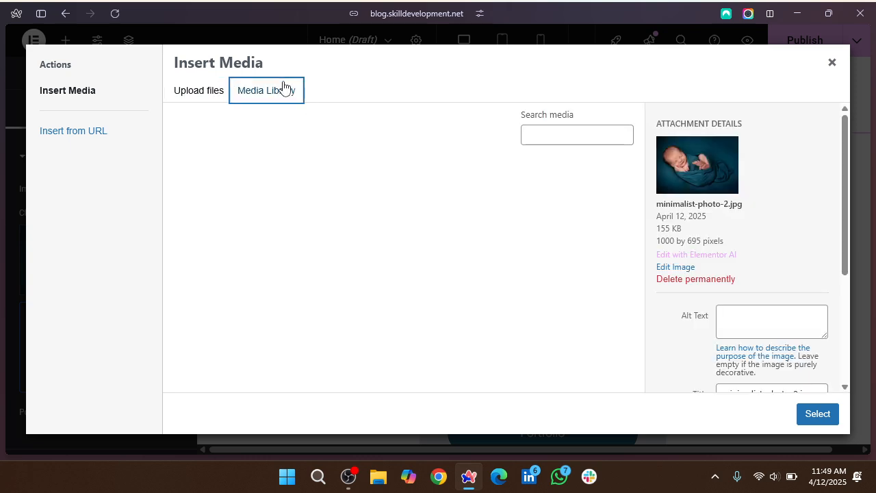
left_click(833, 63)
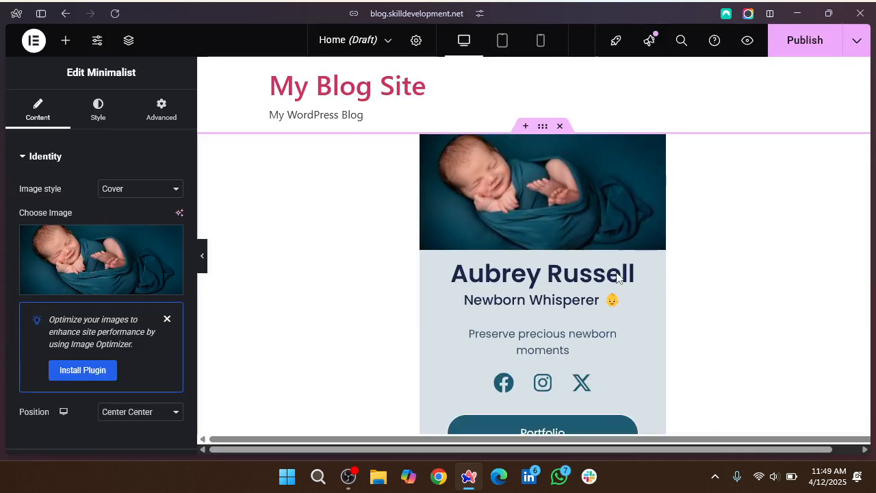
Step: Review the card's Style and Content settings and preview the full page with the panel hidden
left_click(99, 113)
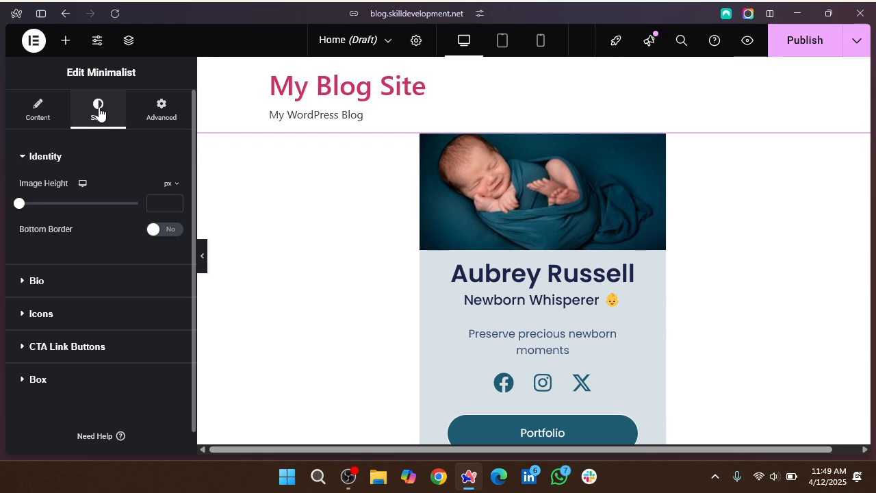
left_click(39, 110)
scroll(92, 362, "down", 3)
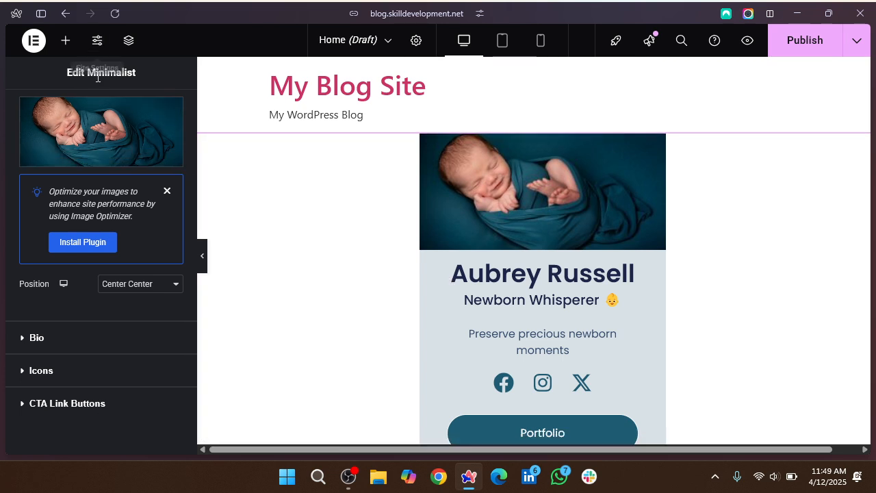
scroll(537, 322, "down", 3)
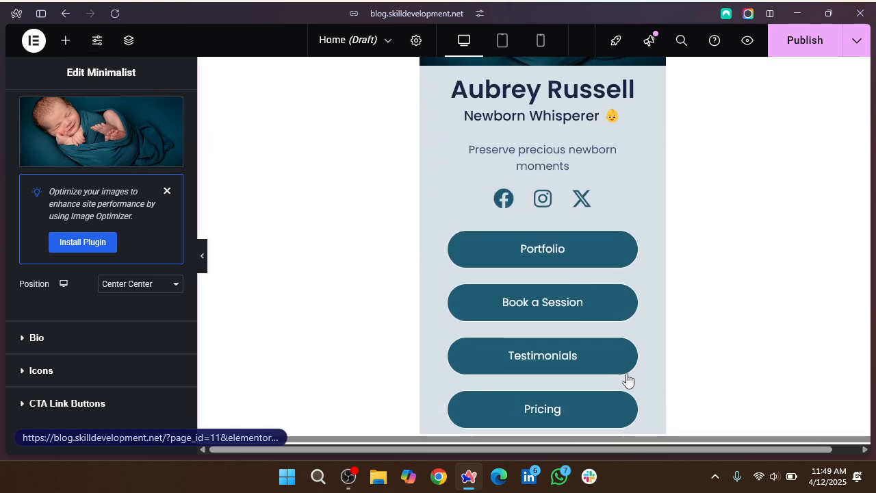
scroll(747, 322, "down", 3)
scroll(747, 322, "up", 5)
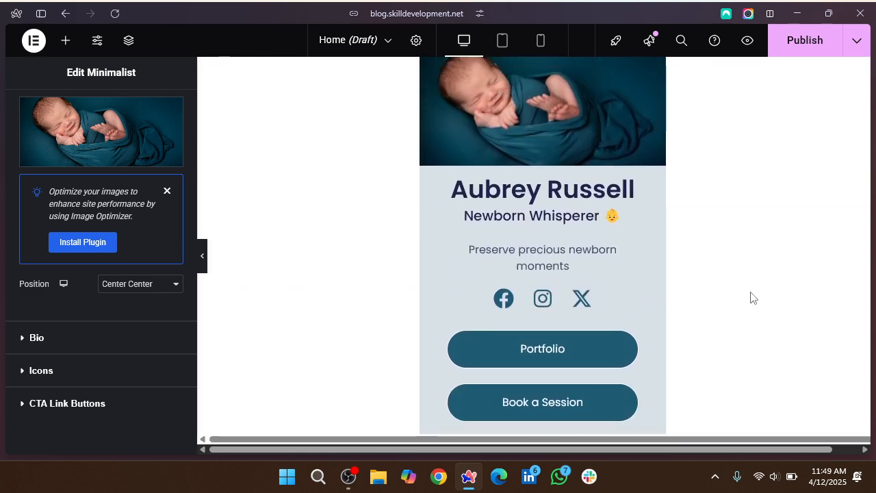
scroll(751, 298, "up", 2)
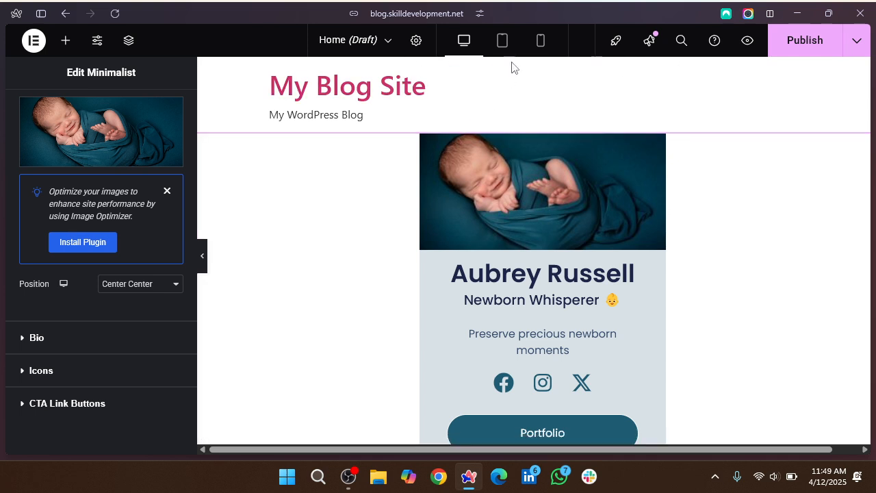
left_click(202, 260)
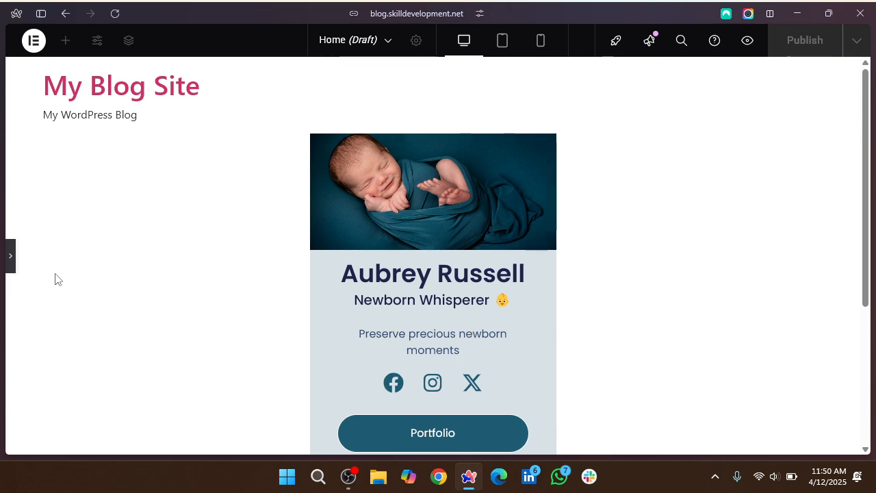
left_click(11, 257)
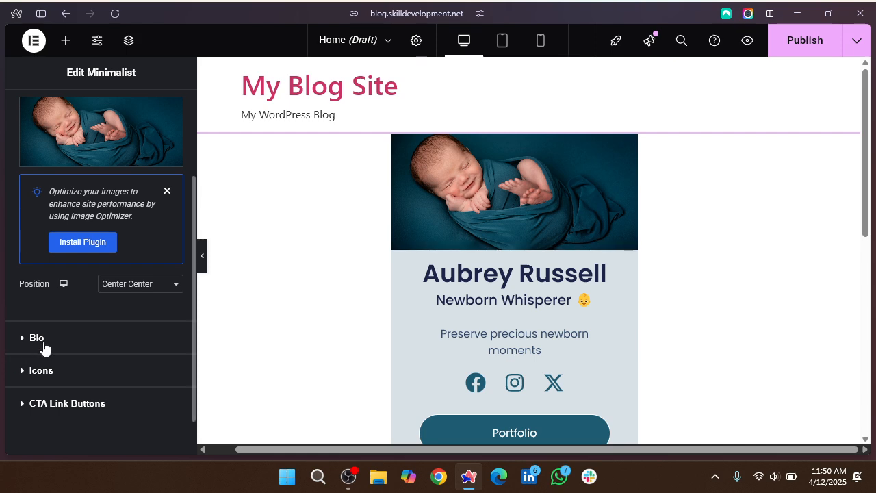
scroll(557, 302, "down", 2)
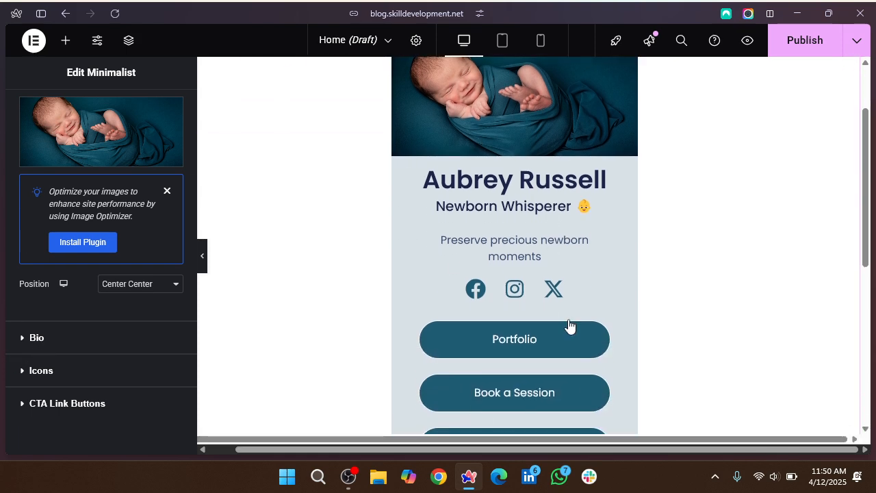
scroll(570, 326, "down", 7)
scroll(546, 309, "up", 6)
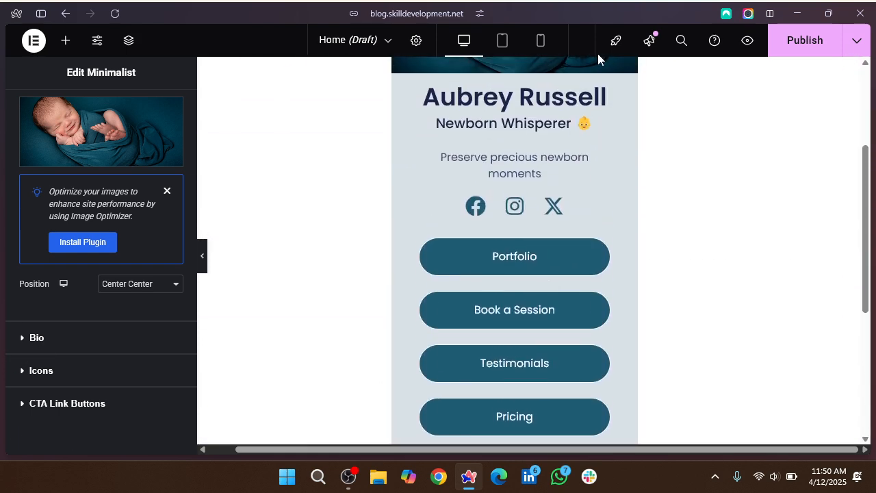
scroll(569, 220, "up", 3)
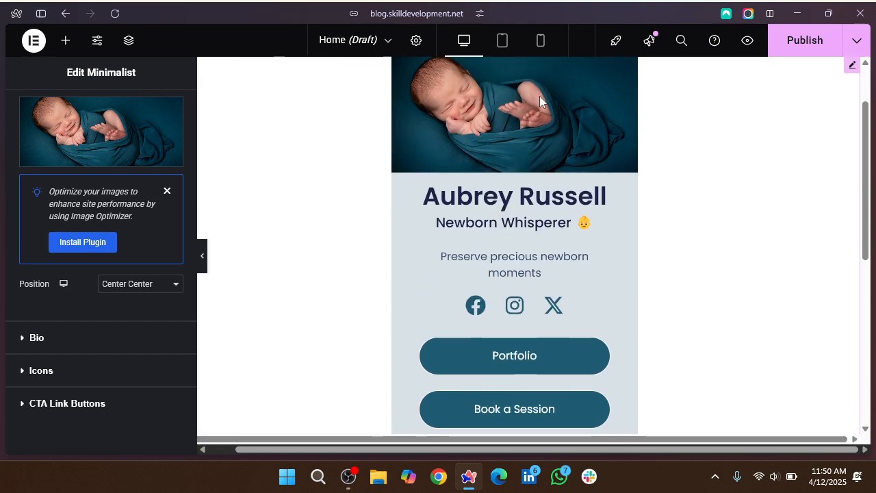
scroll(540, 98, "up", 2)
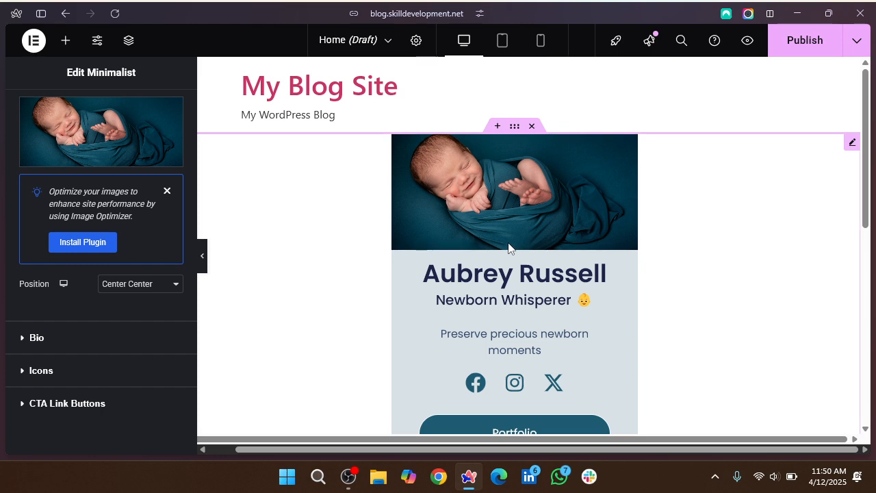
Step: Remove the card's photo and replace the Bio heading with the new person's name
mouse_move(87, 108)
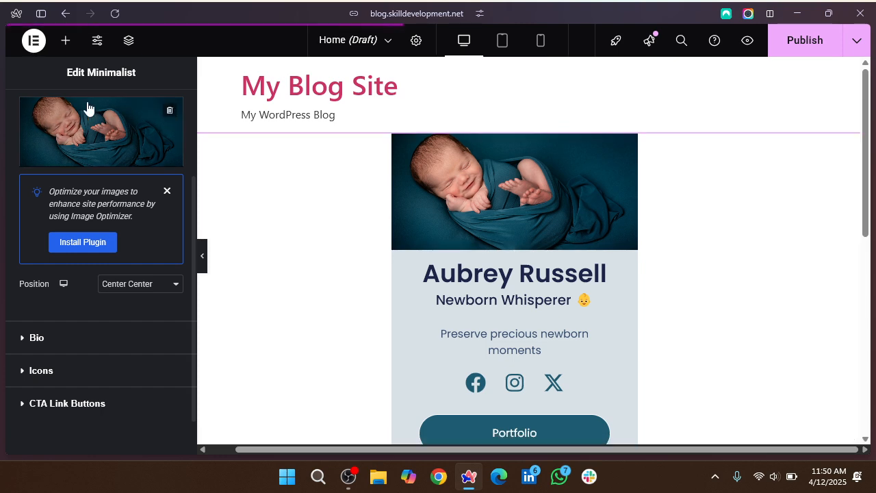
left_click(170, 112)
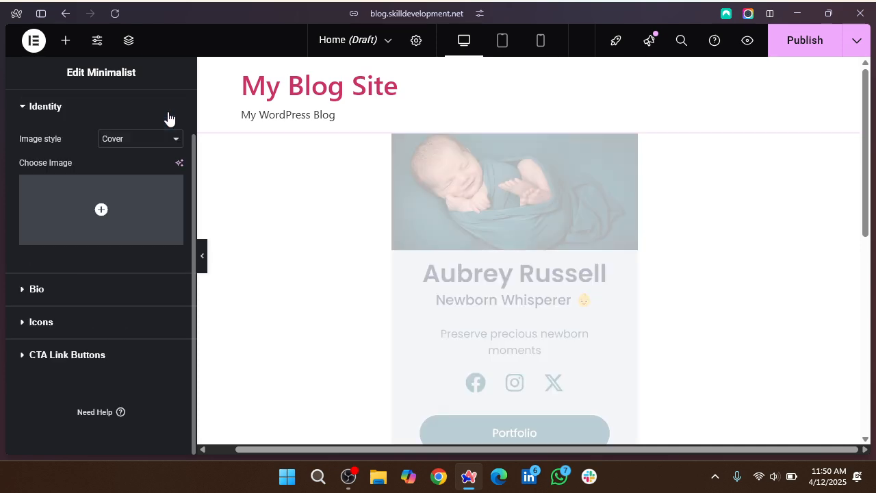
left_click(56, 299)
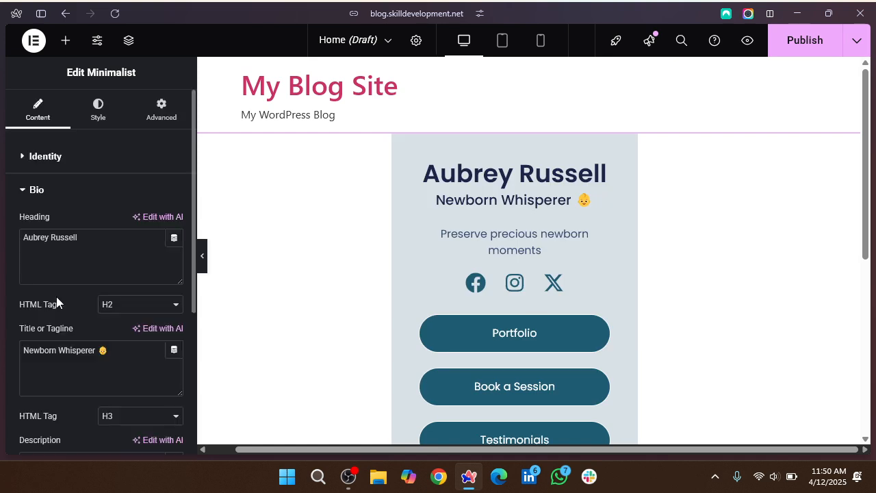
left_click_drag(82, 238, 2, 247)
mouse_move(0, 247)
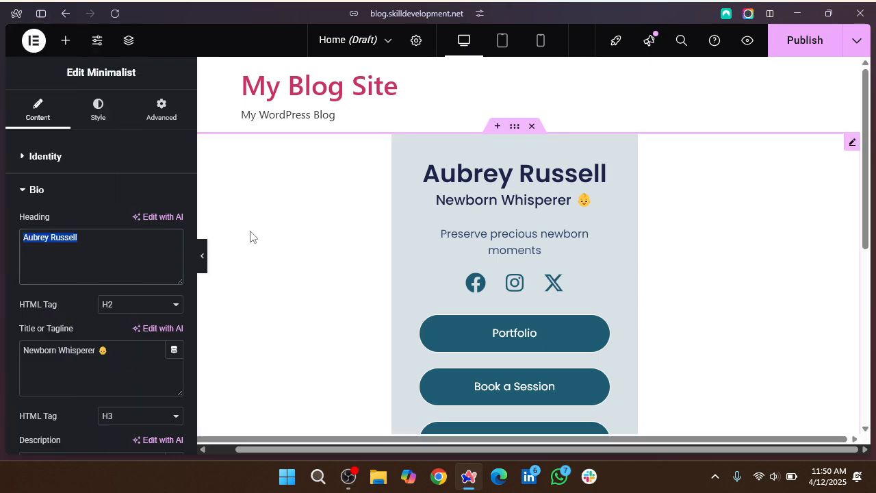
key("BackSpace")
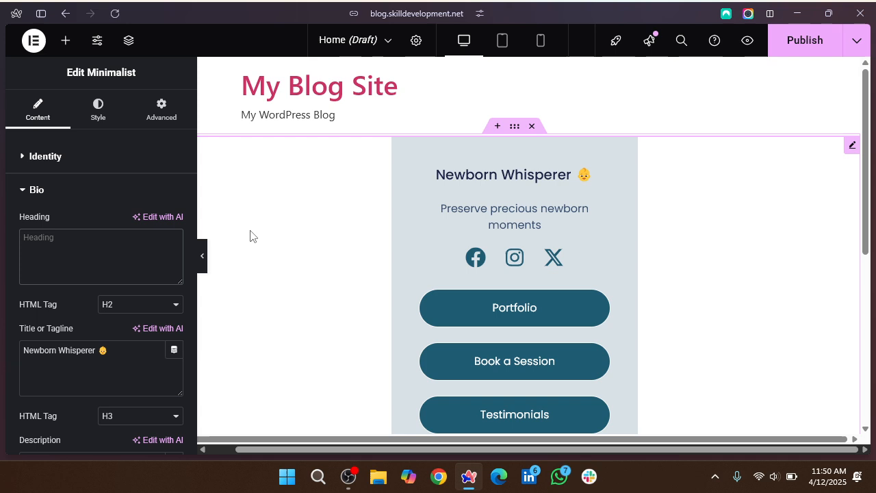
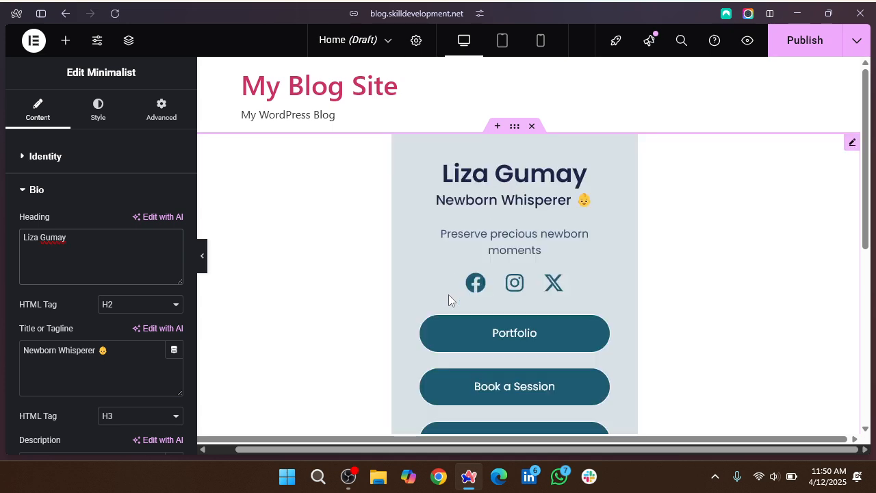
Step: Expand the card's CTA Link Buttons list
scroll(448, 295, "down", 2)
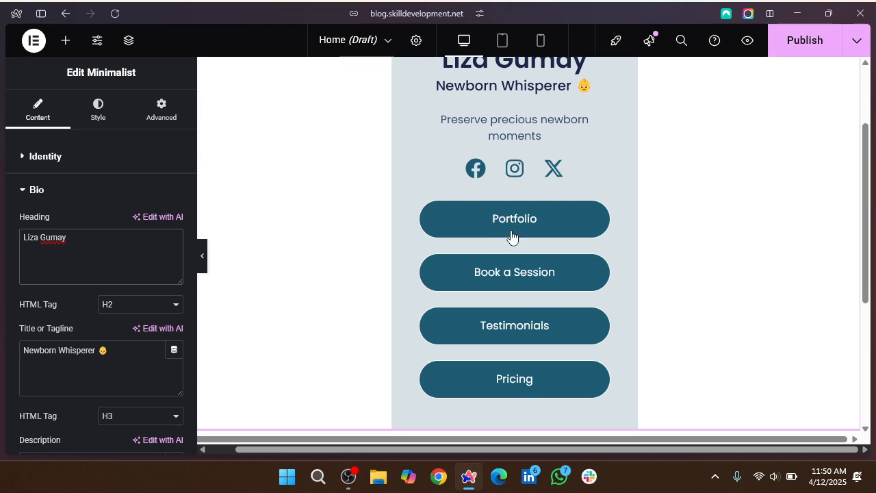
scroll(69, 314, "down", 3)
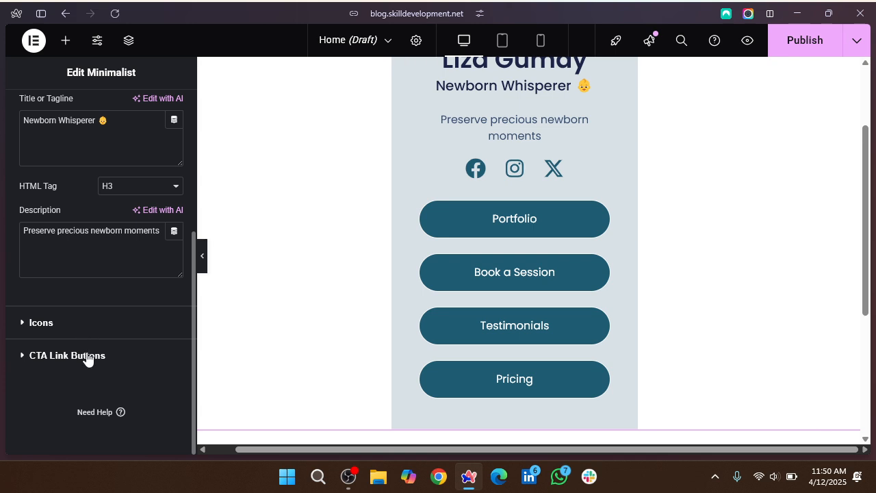
left_click(86, 356)
scroll(146, 350, "down", 2)
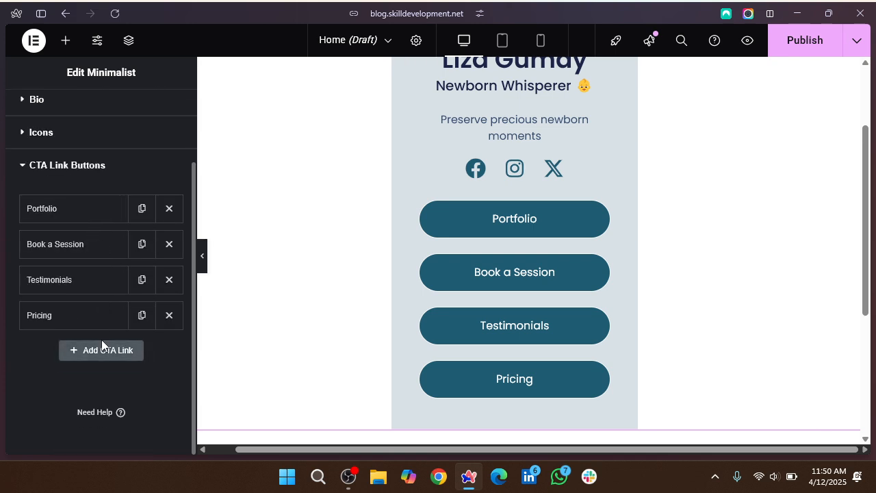
scroll(596, 196, "up", 2)
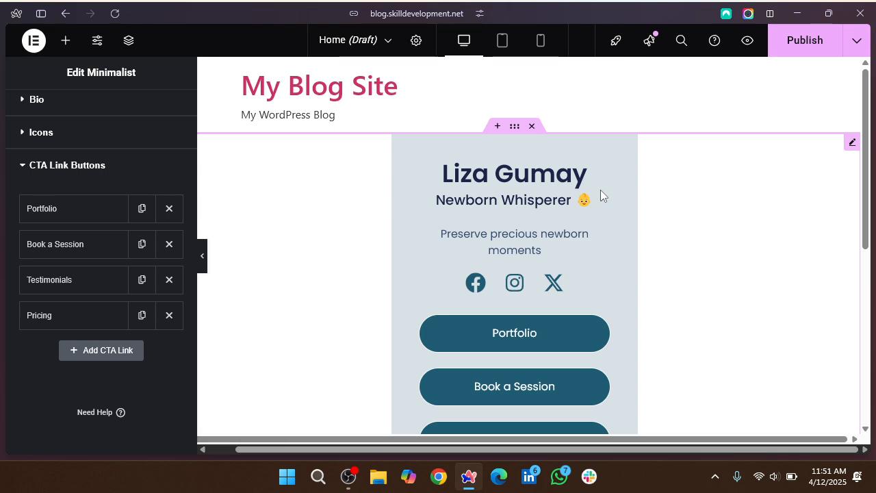
Step: Delete the profile card section, then browse Pages templates and close the library without inserting
left_click(531, 127)
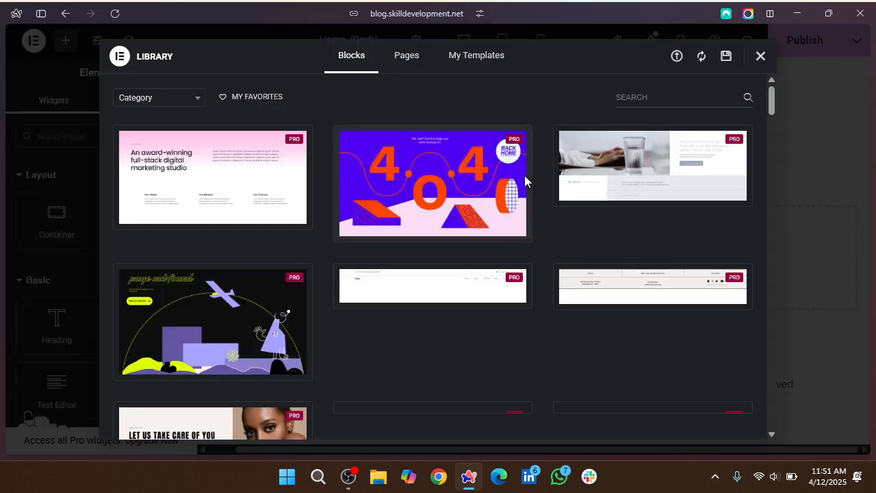
left_click(404, 58)
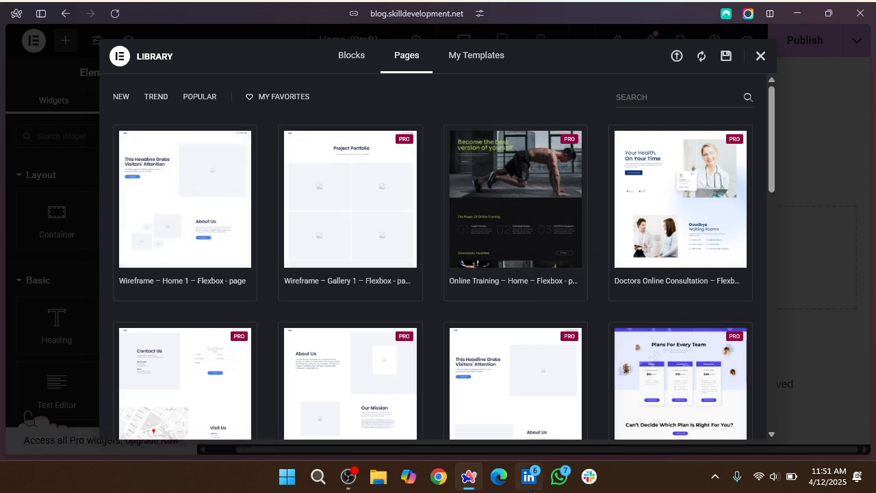
scroll(508, 348, "down", 7)
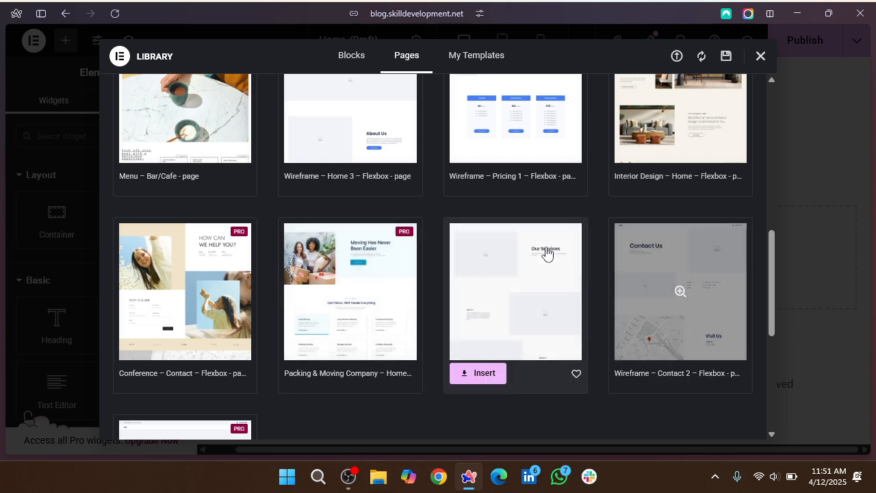
scroll(529, 312, "down", 1)
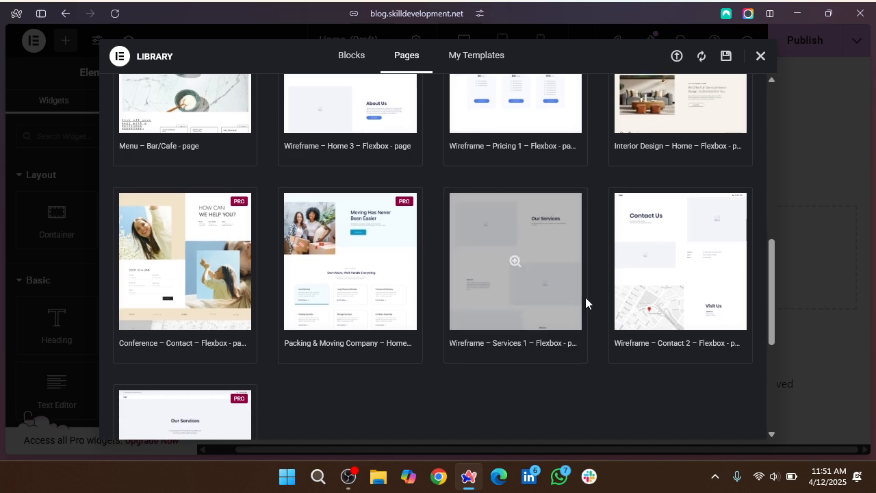
scroll(498, 286, "down", 3)
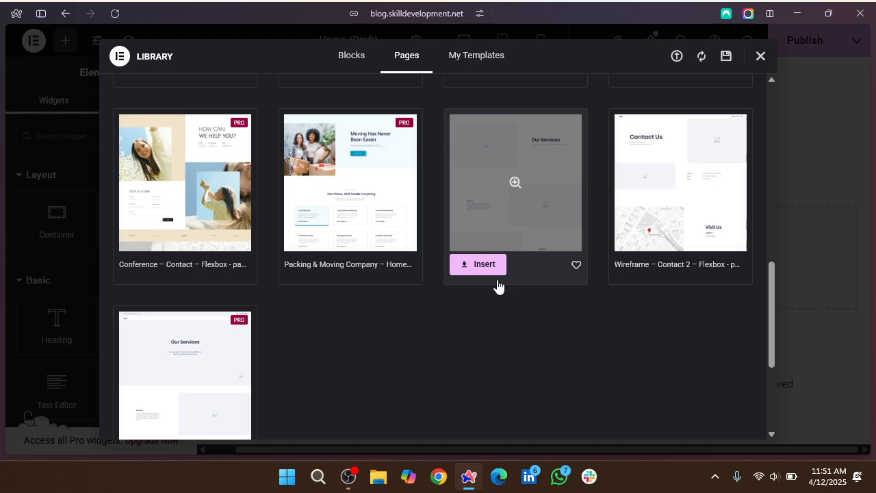
scroll(498, 286, "down", 2)
scroll(498, 286, "up", 15)
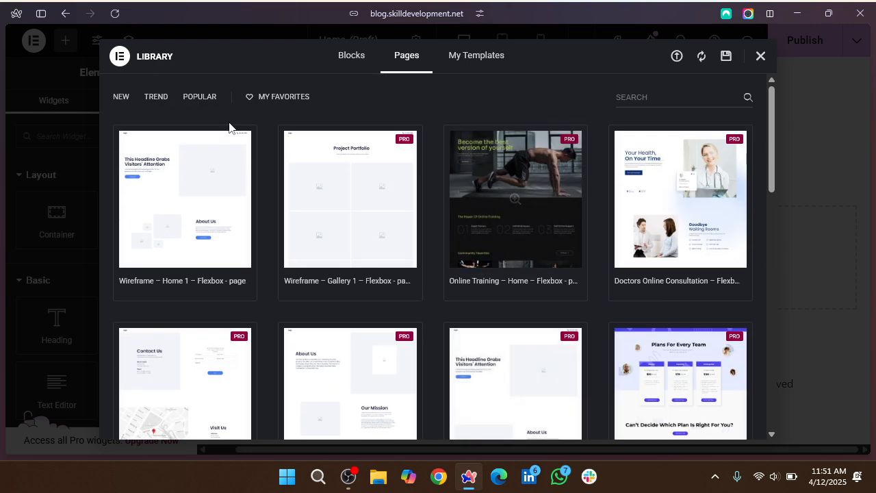
mouse_move(202, 215)
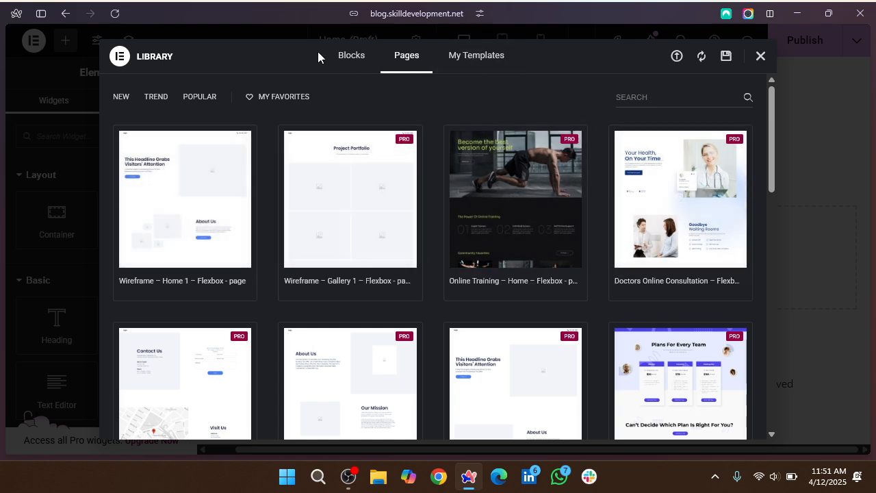
left_click(761, 56)
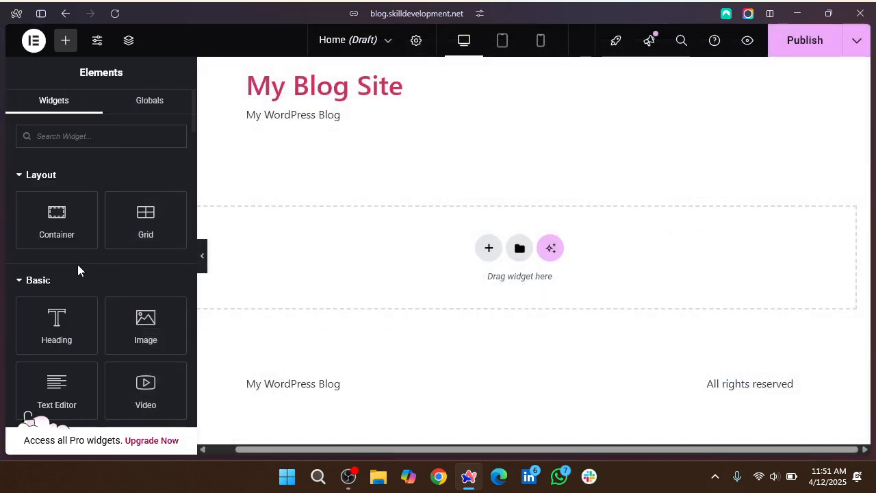
Step: From the Softaculous tab, reach the WordPress Add Plugins upload form
mouse_move(1, 286)
left_click(55, 241)
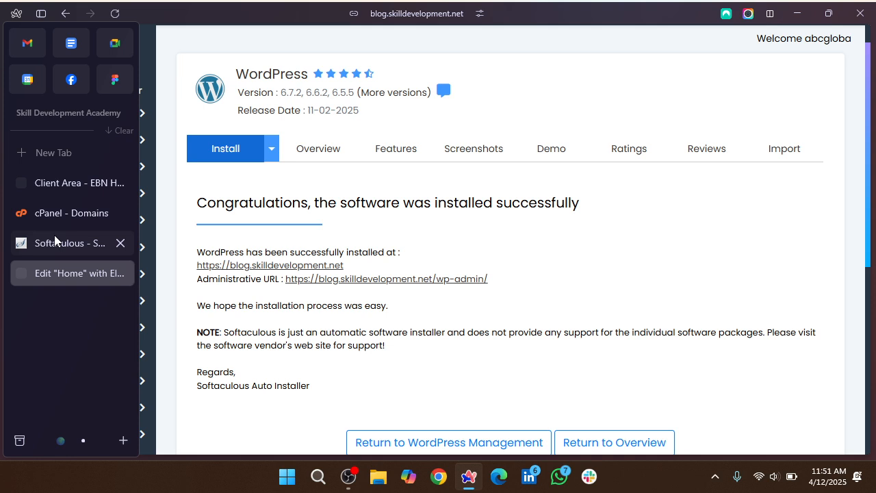
left_click(337, 280)
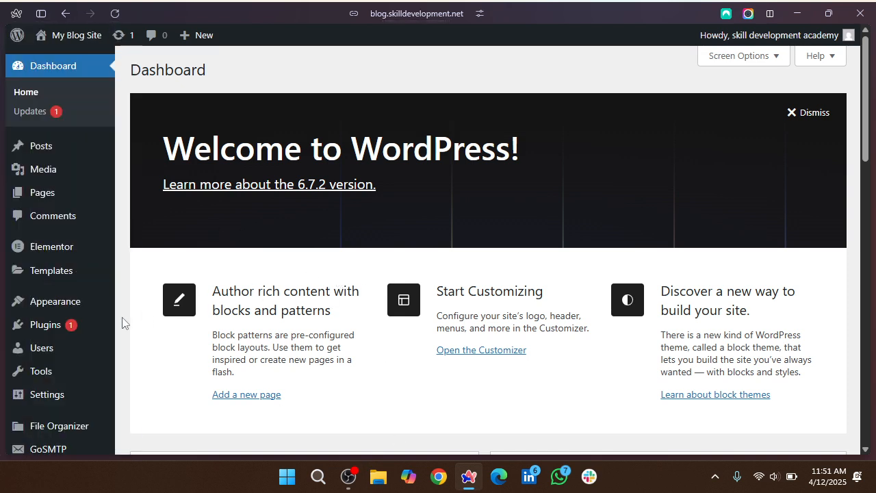
mouse_move(55, 328)
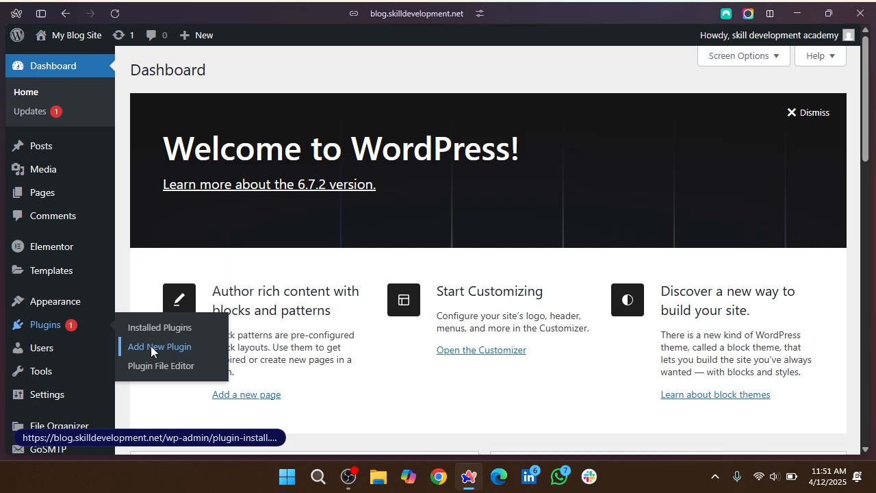
left_click(150, 346)
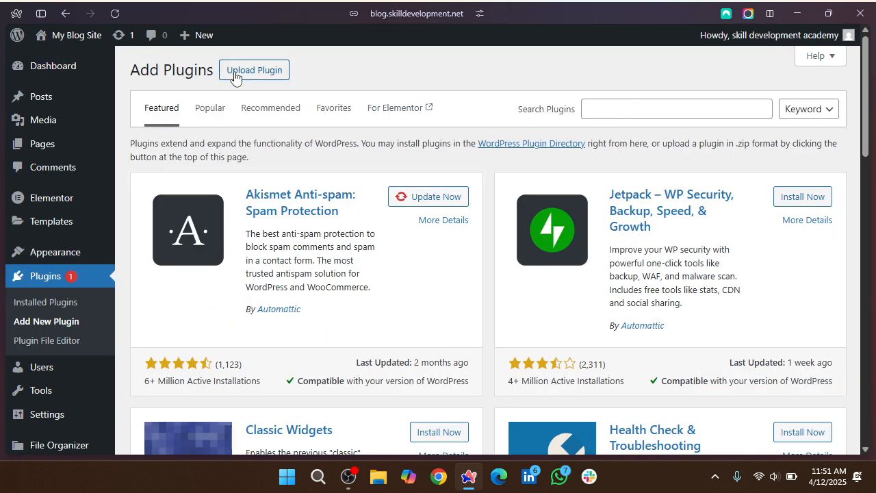
left_click(254, 71)
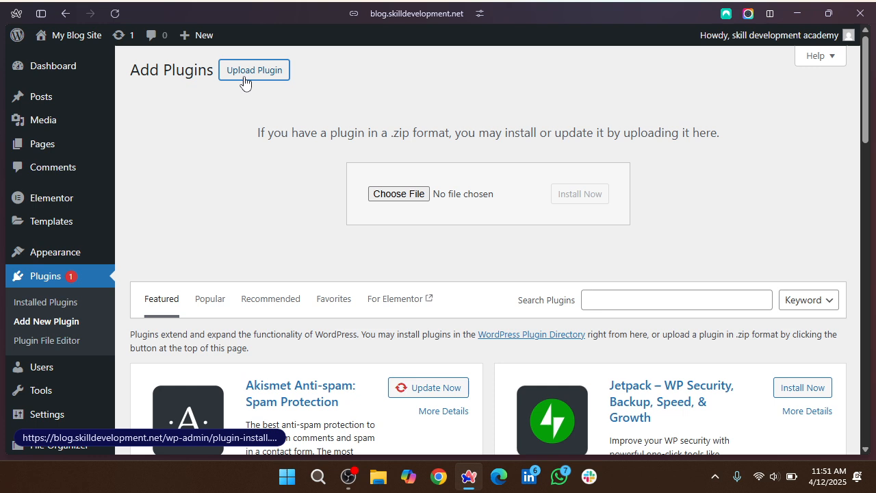
Step: Choose elementor-pro.zip from WEB (D:) > gpldl and click Install Now
left_click(393, 195)
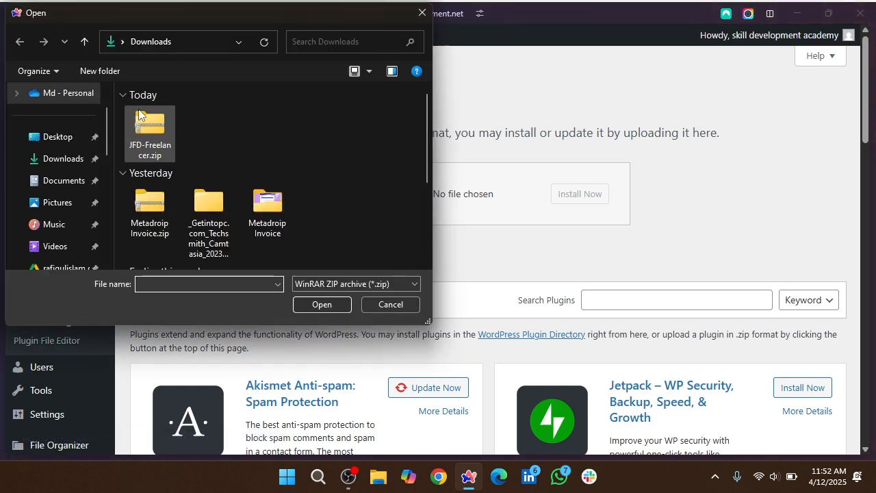
scroll(100, 216, "down", 1)
scroll(100, 219, "down", 3)
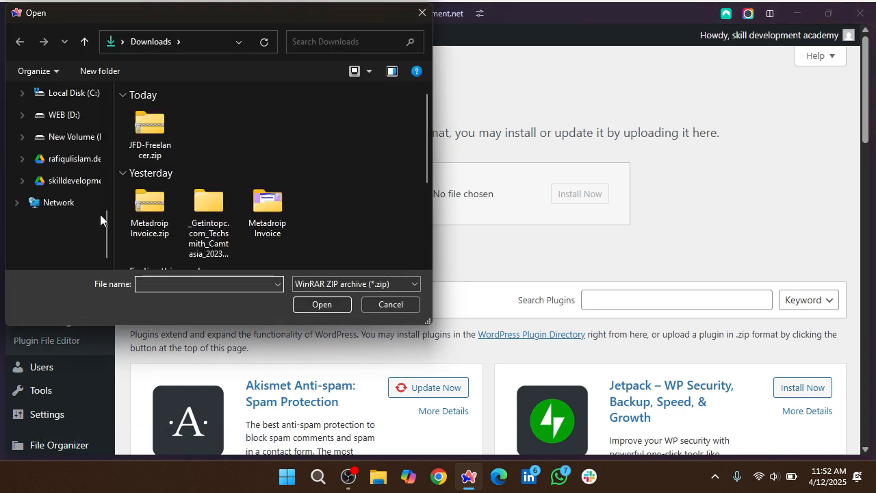
left_click(71, 182)
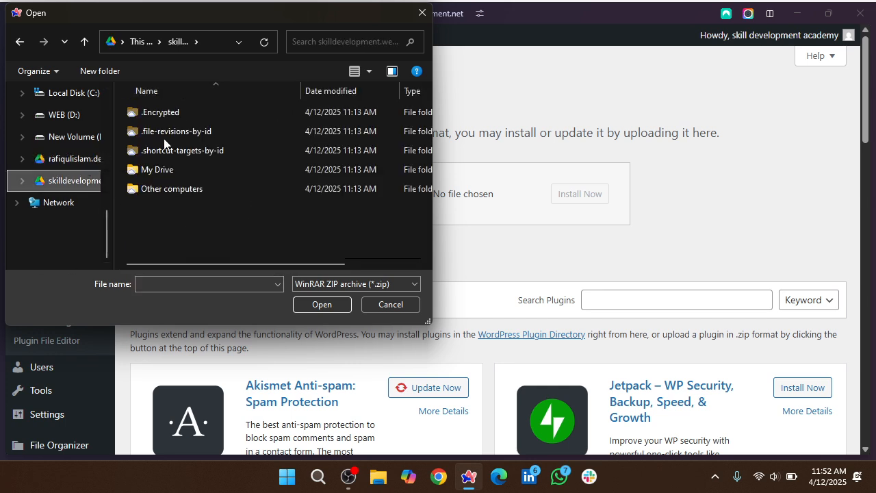
double_click(159, 170)
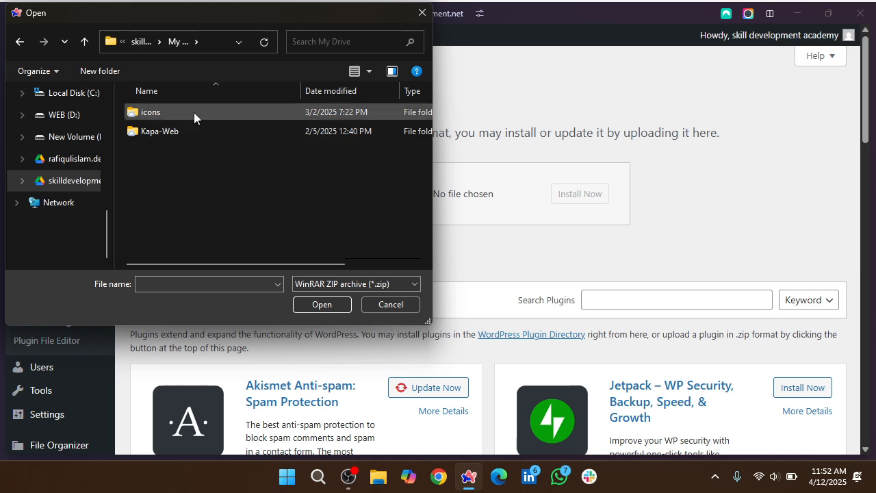
double_click(199, 131)
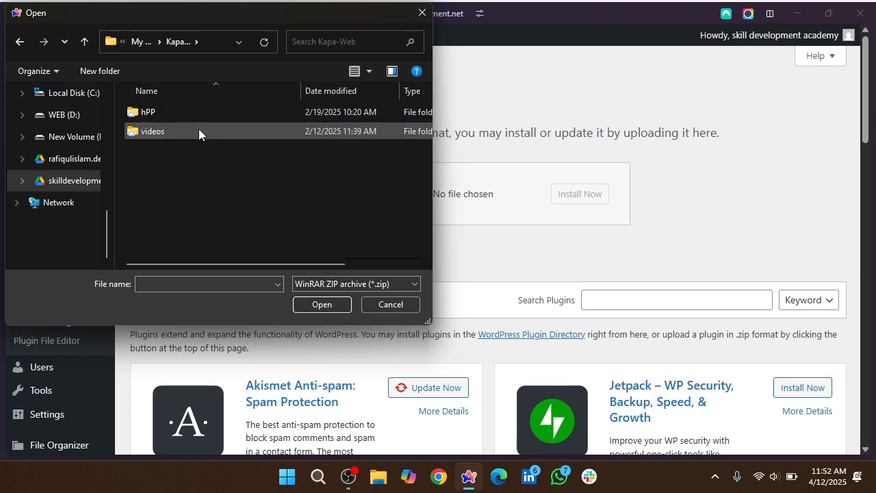
double_click(191, 115)
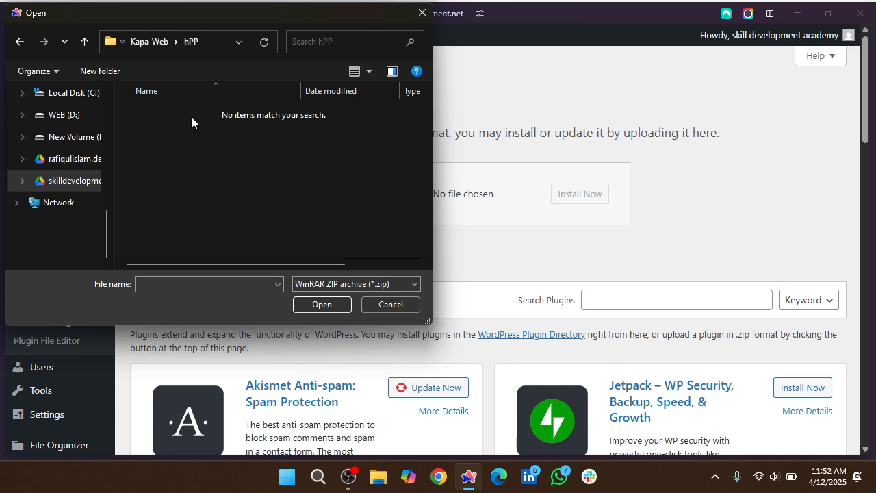
left_click(66, 117)
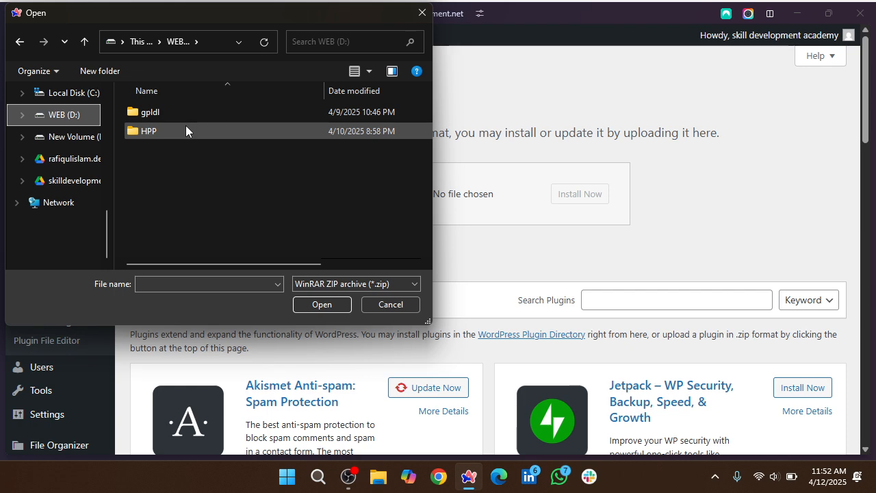
double_click(193, 113)
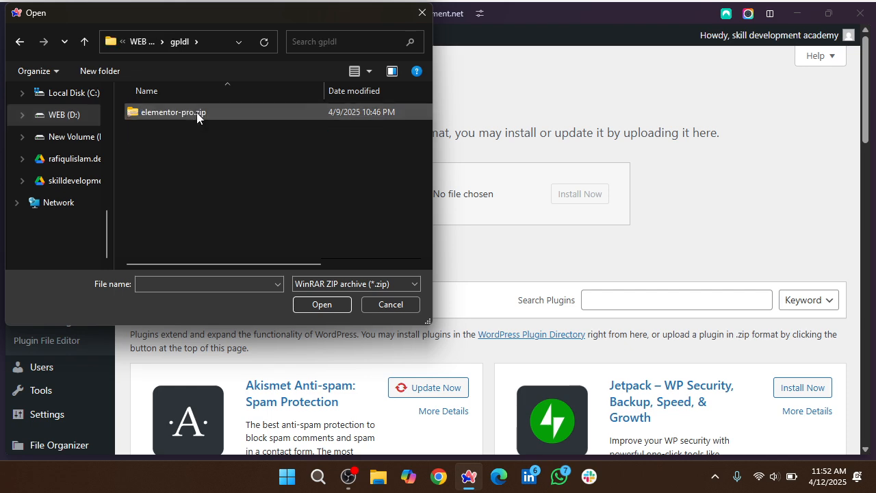
left_click(196, 112)
left_click(323, 303)
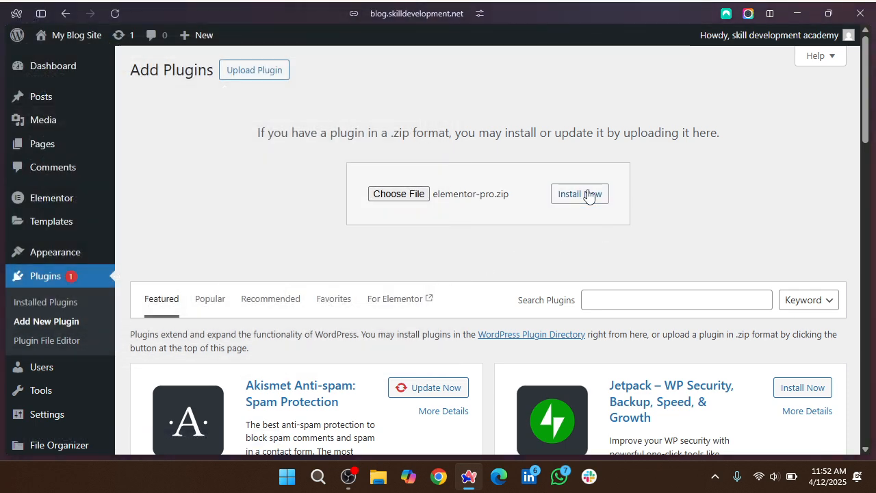
left_click(588, 195)
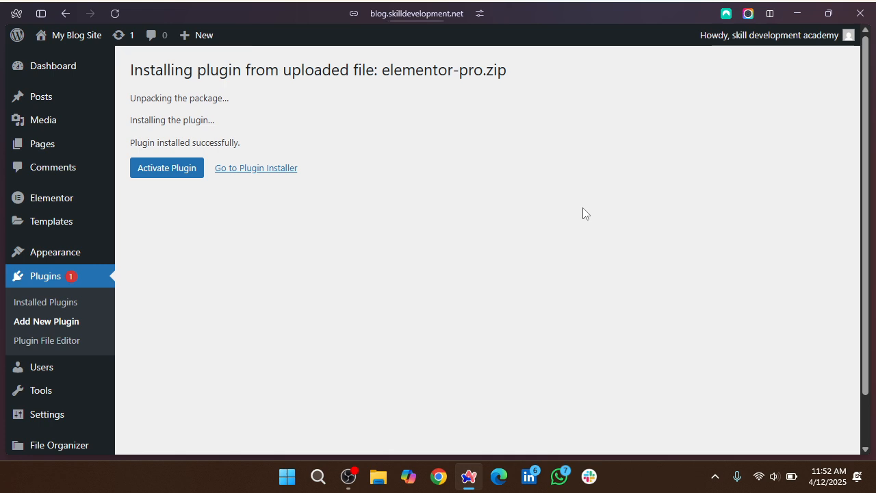
Step: Activate the newly installed Elementor Pro plugin
left_click(179, 168)
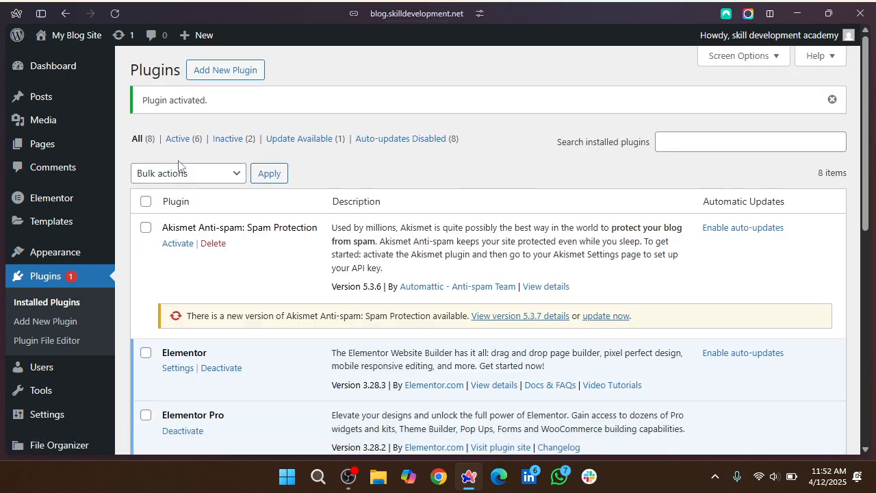
Step: Delete the Hello Dolly plugin and confirm the deletion
scroll(356, 348, "down", 6)
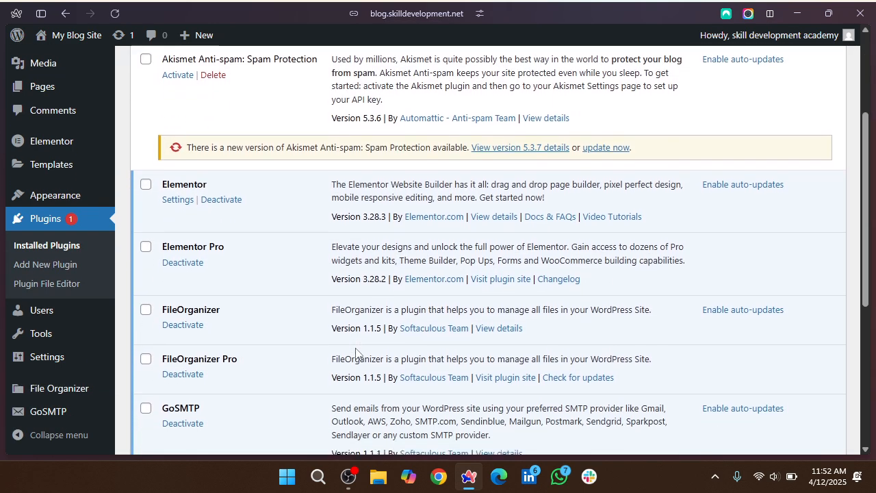
scroll(356, 348, "up", 3)
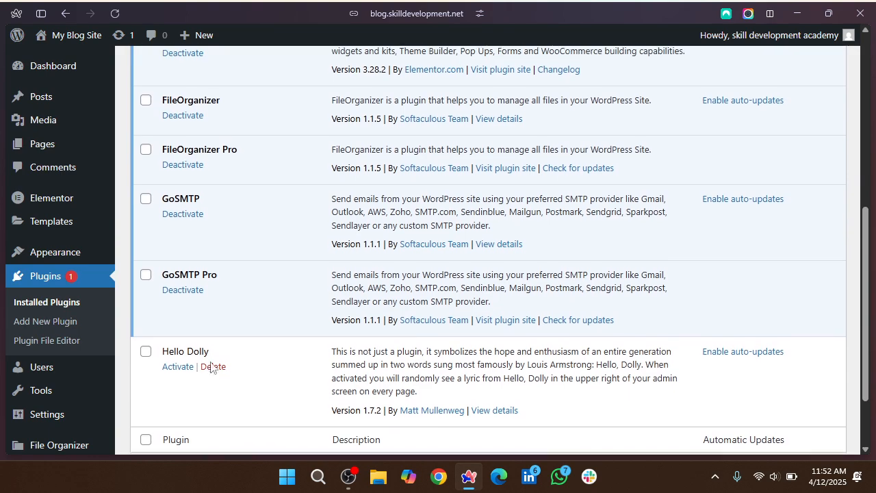
left_click(213, 370)
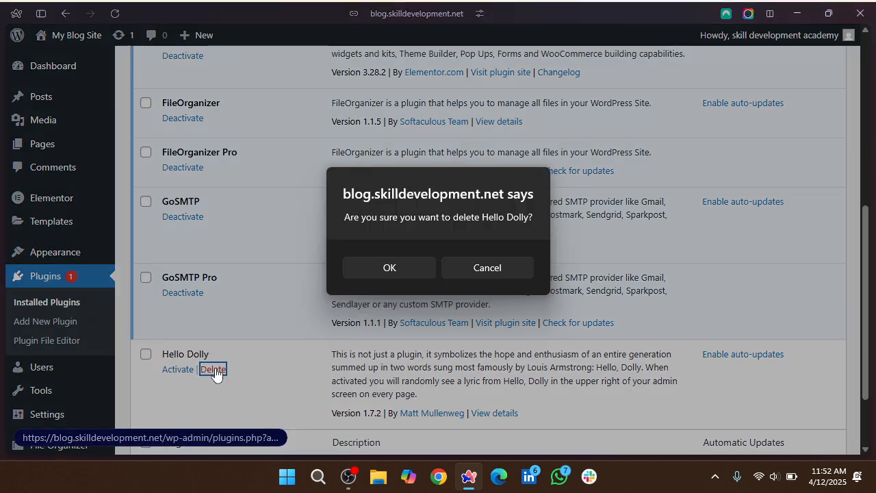
left_click(389, 268)
Step: Delete the Akismet Anti-spam plugin and confirm the deletion
scroll(288, 237, "up", 5)
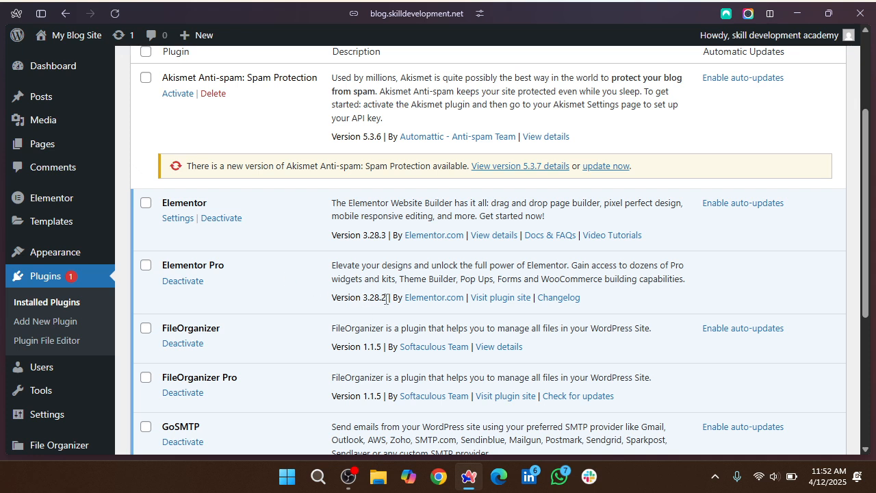
scroll(386, 299, "up", 3)
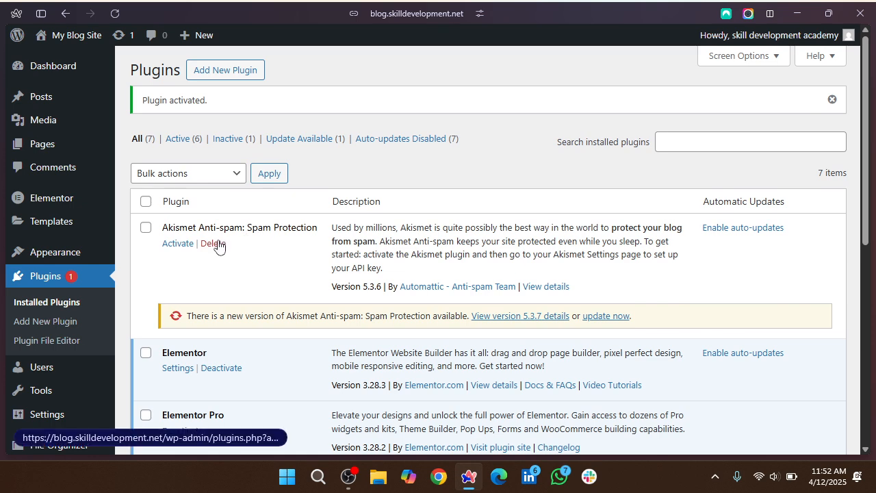
left_click(215, 244)
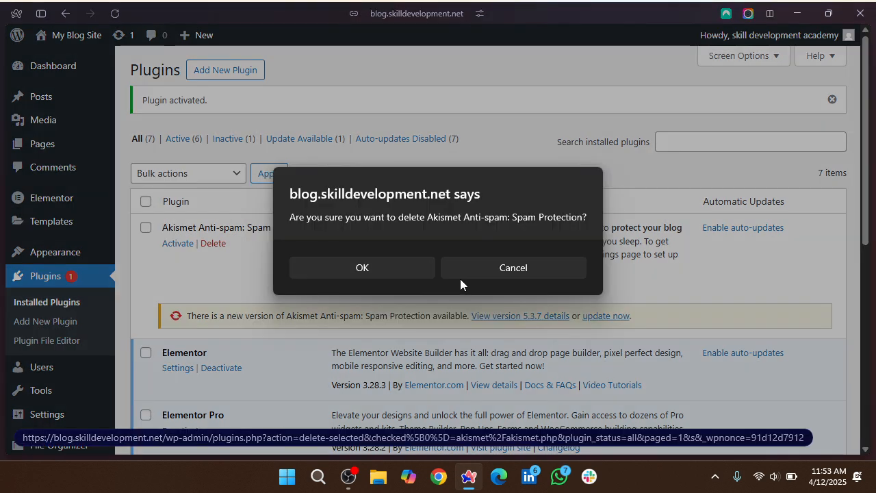
left_click(404, 270)
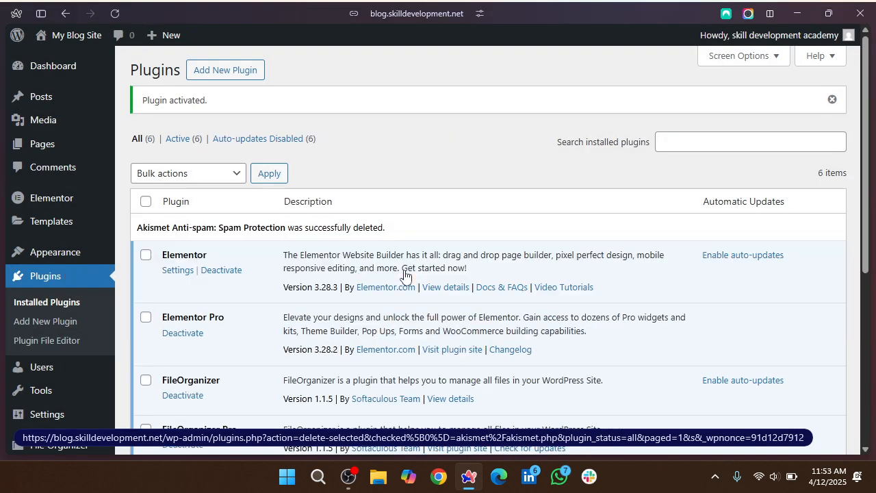
Step: Review the remaining plugins, then return to the 'Edit Home with Elementor' tab
scroll(416, 335, "down", 2)
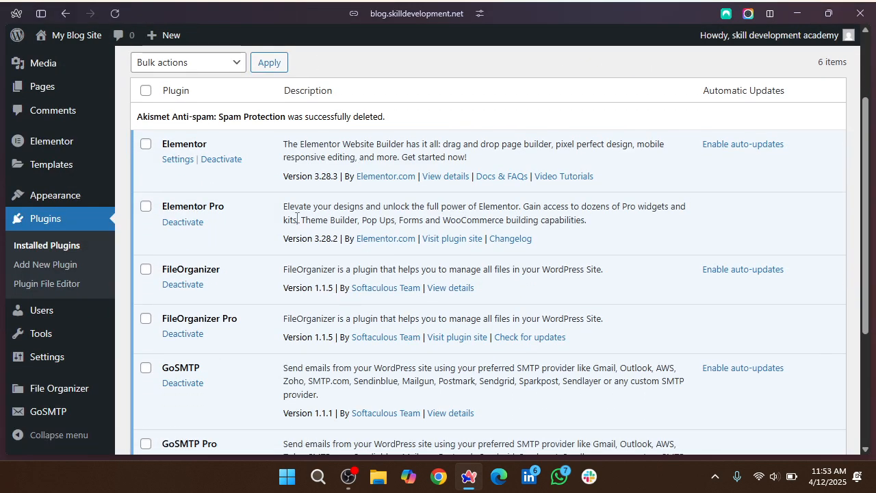
scroll(348, 235, "down", 3)
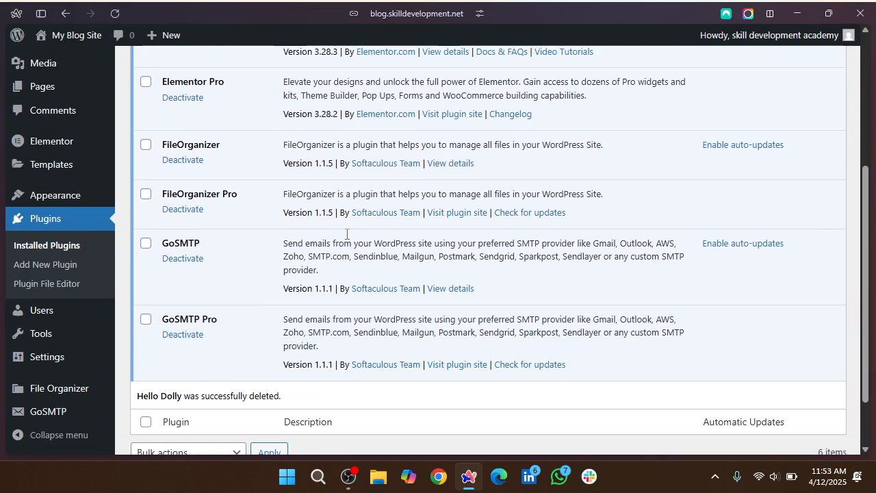
scroll(149, 130, "up", 2)
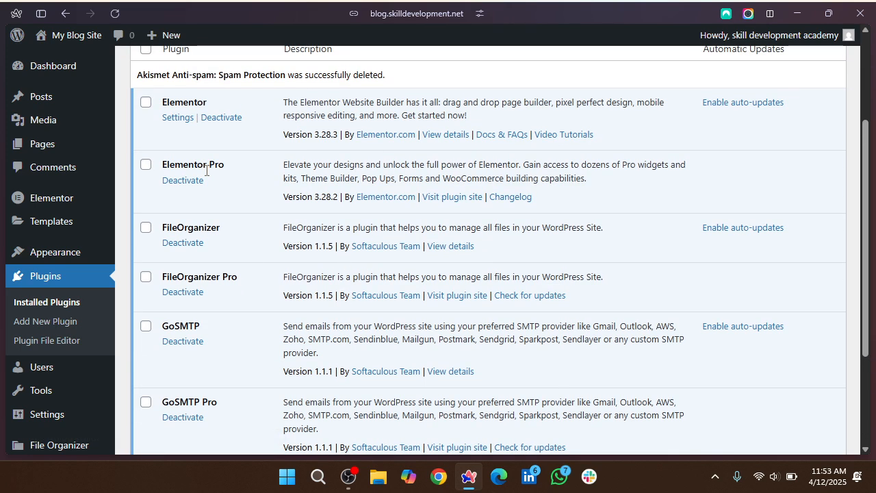
mouse_move(9, 252)
left_click(81, 272)
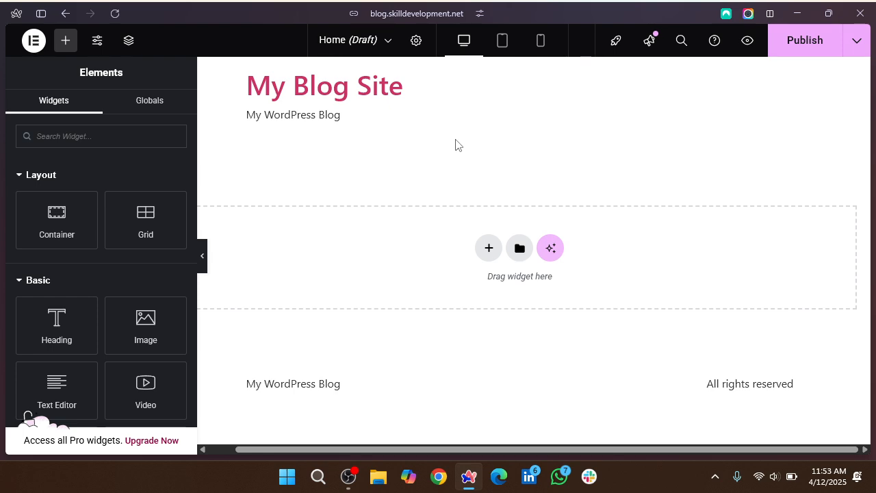
Step: Check the locked Menu widget's options, then reload the Elementor editor and confirm 'Reload site?'
scroll(121, 260, "down", 10)
right_click(121, 257)
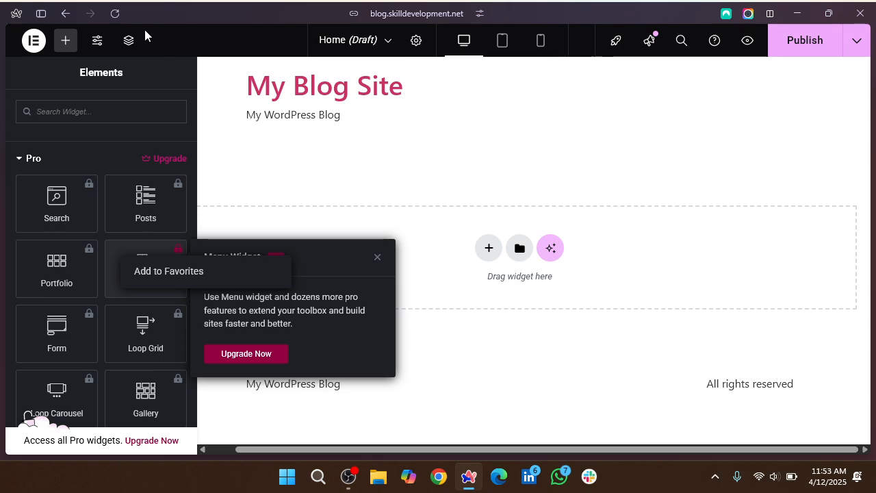
left_click(116, 14)
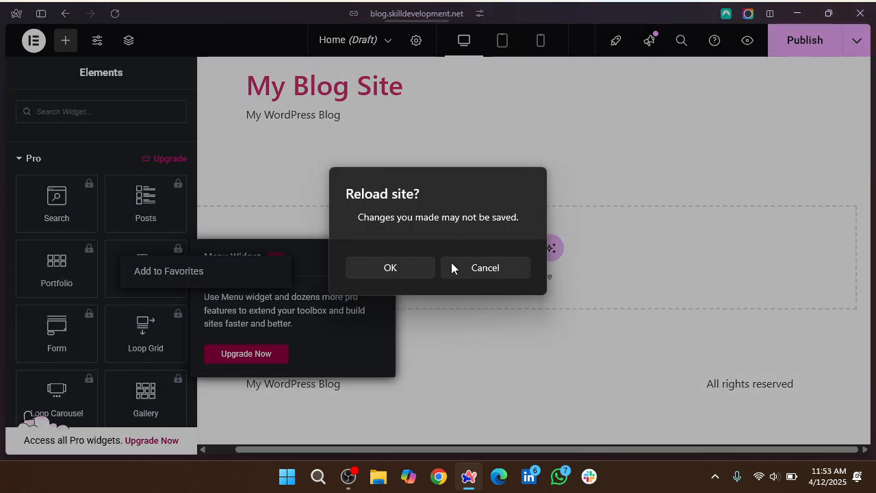
left_click(409, 270)
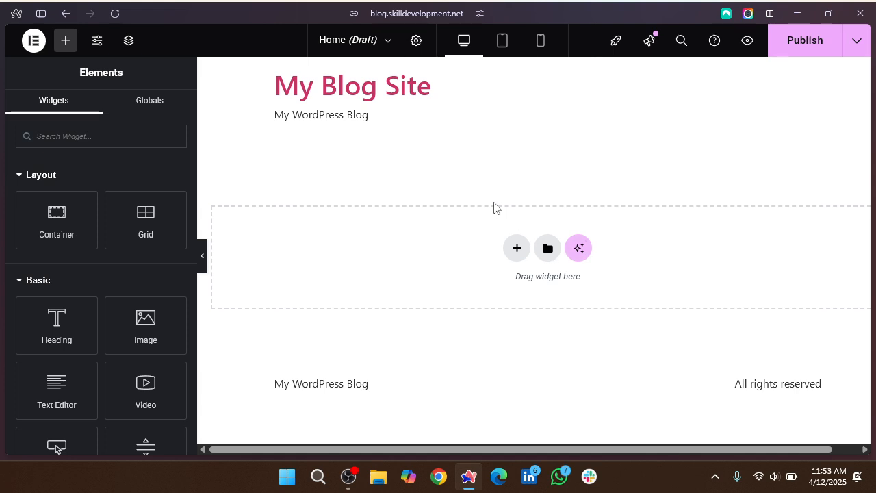
Step: Scroll the Elements panel to the Pro section until the unlocked Gallery tile shows
scroll(119, 266, "down", 5)
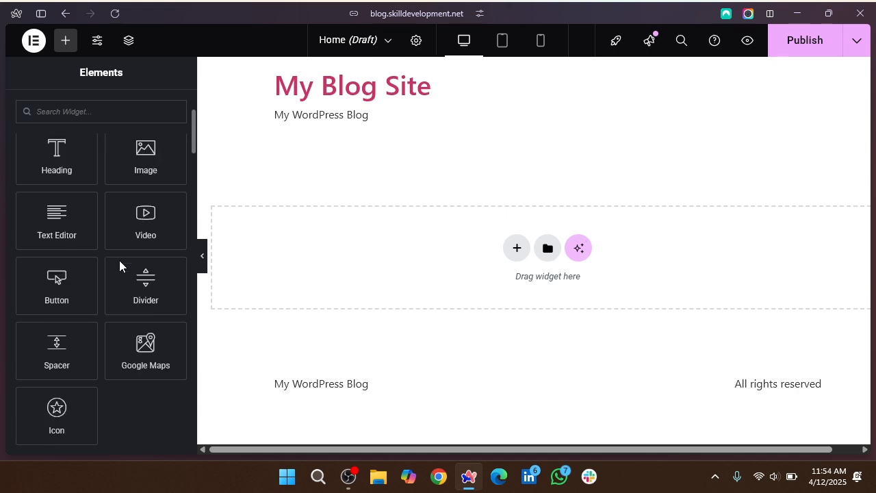
scroll(120, 267, "down", 2)
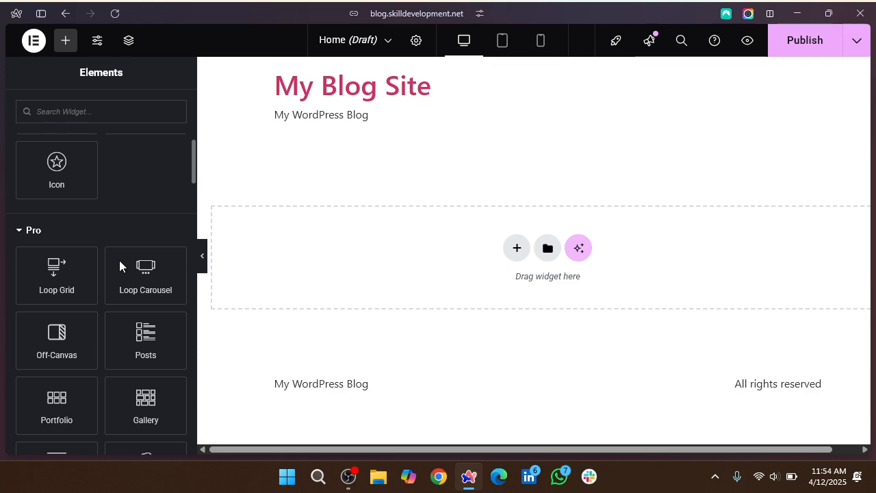
scroll(120, 262, "down", 1)
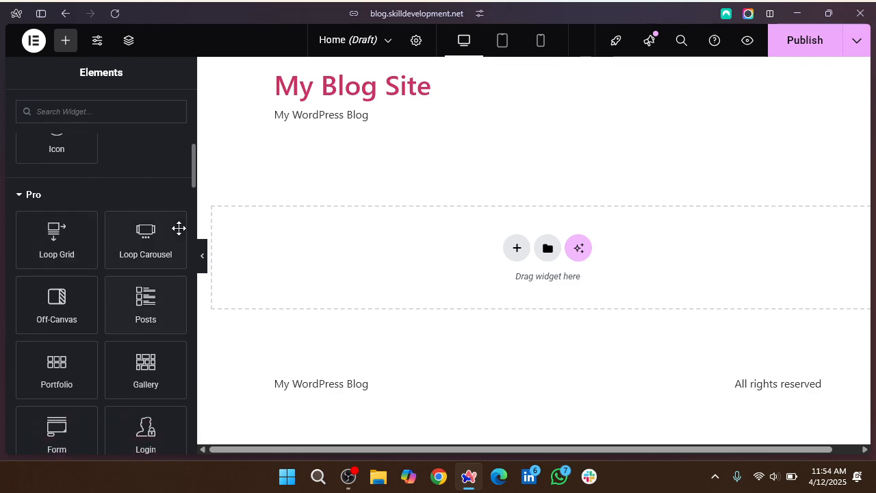
scroll(141, 320, "down", 5)
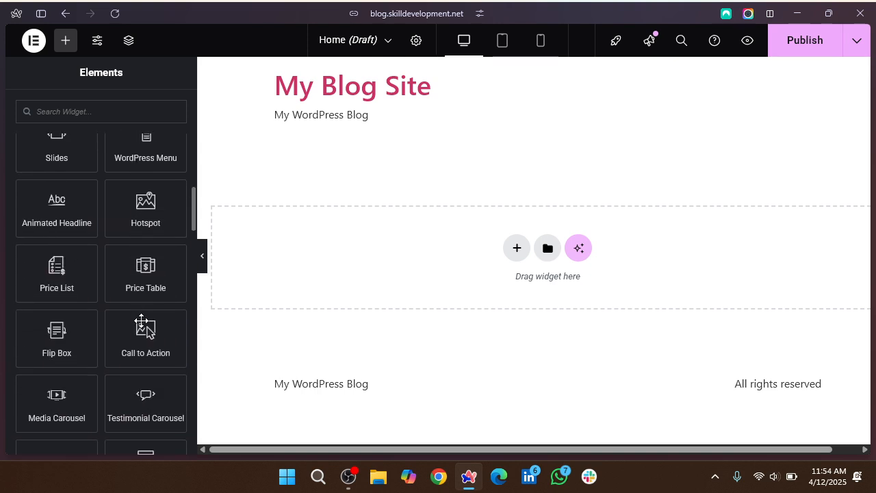
scroll(141, 319, "up", 8)
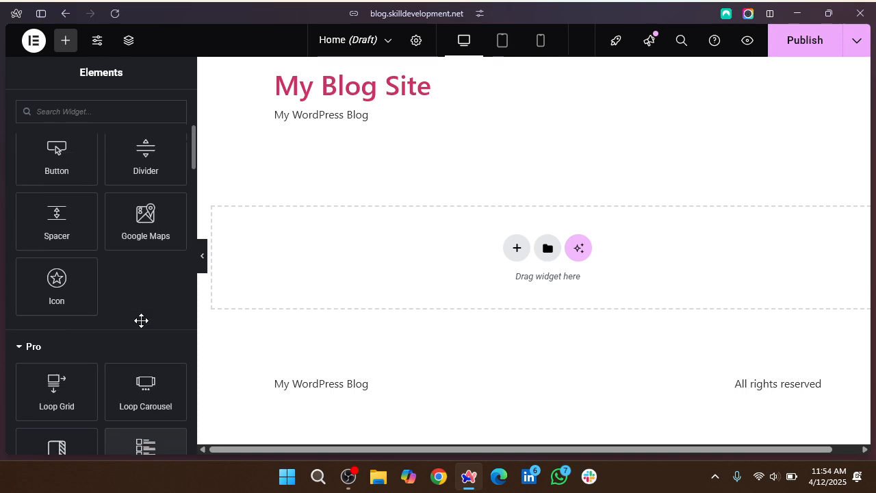
scroll(141, 320, "down", 3)
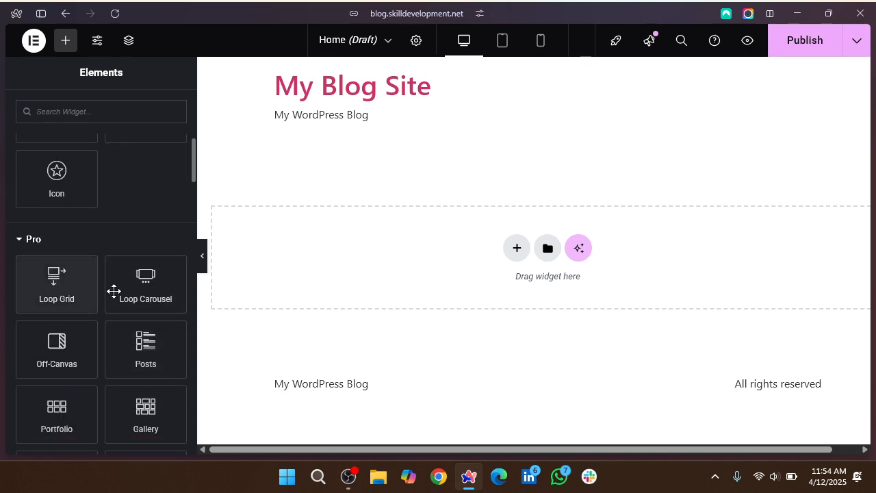
scroll(119, 376, "down", 1)
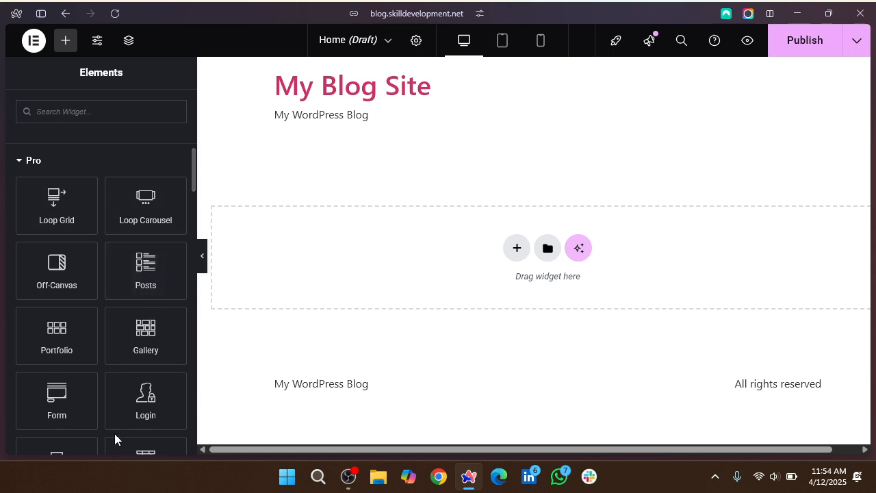
scroll(104, 304, "down", 7)
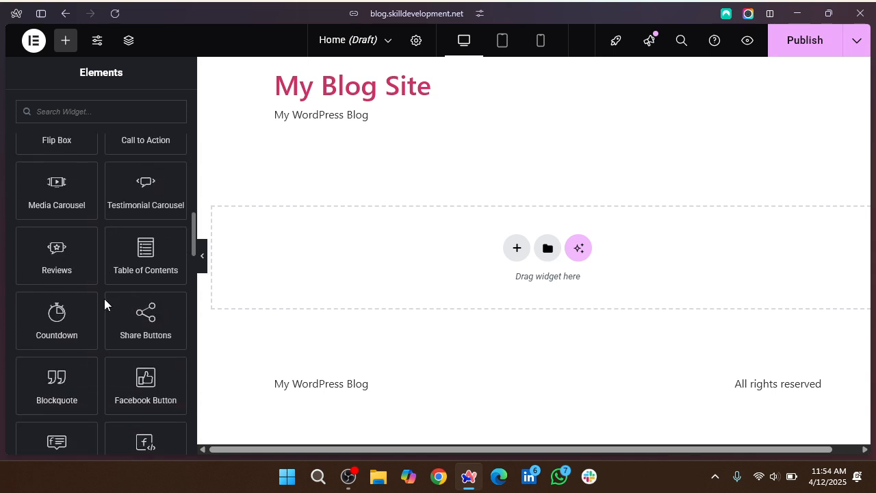
scroll(104, 303, "down", 4)
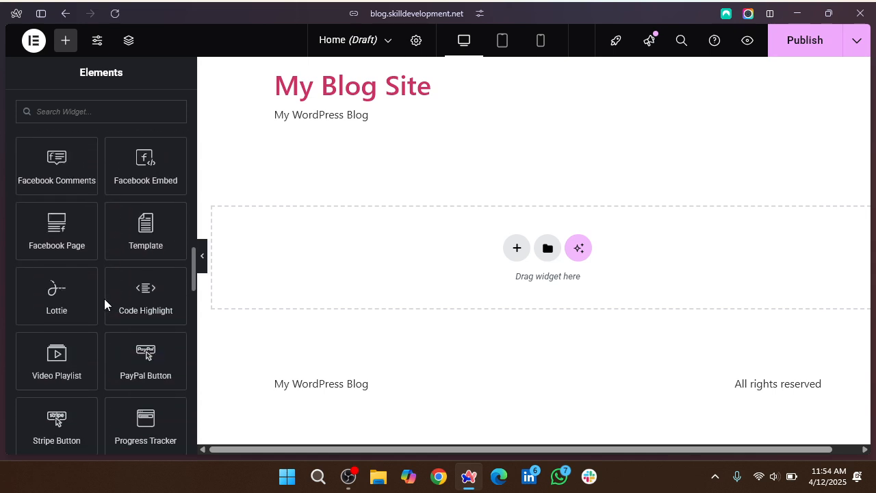
scroll(104, 304, "up", 8)
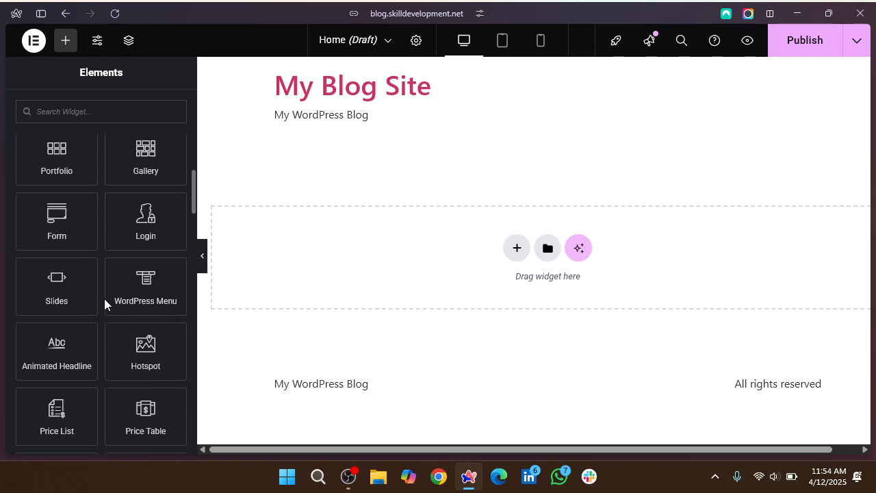
scroll(105, 301, "up", 3)
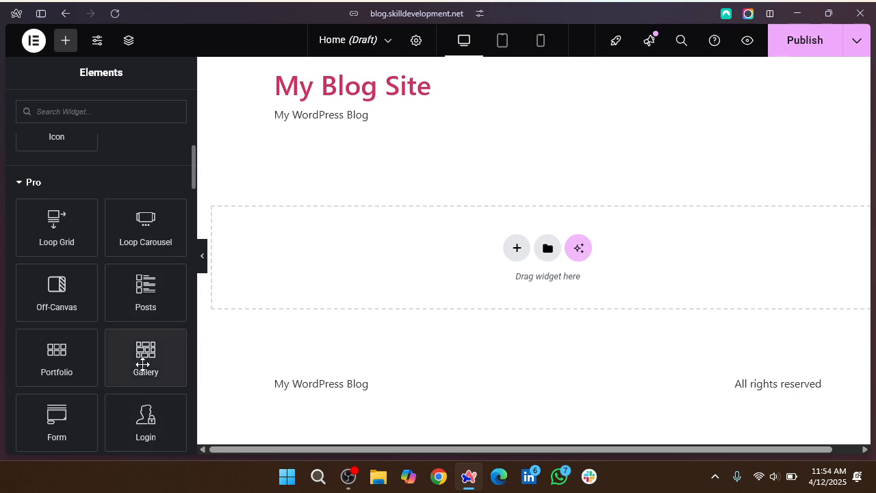
Step: Drop a Gallery widget into the empty section and create a gallery from minimalist-photo-2.jpg
left_click_drag(144, 360, 476, 249)
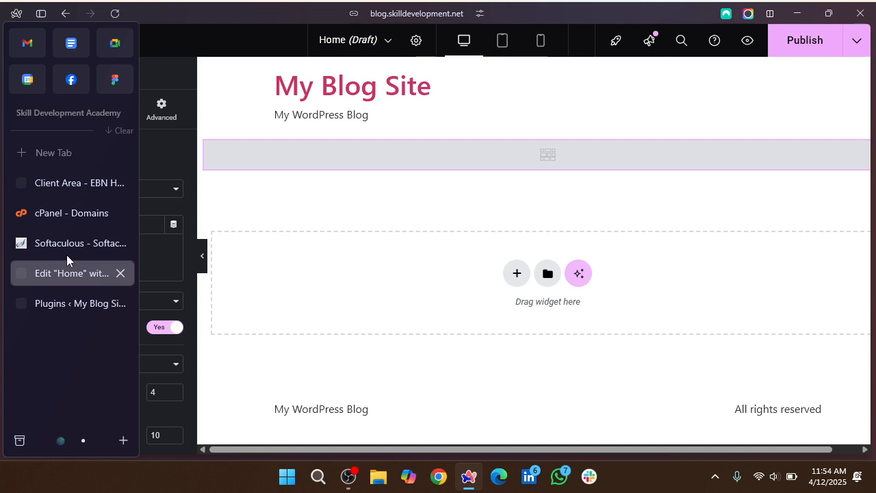
left_click(46, 262)
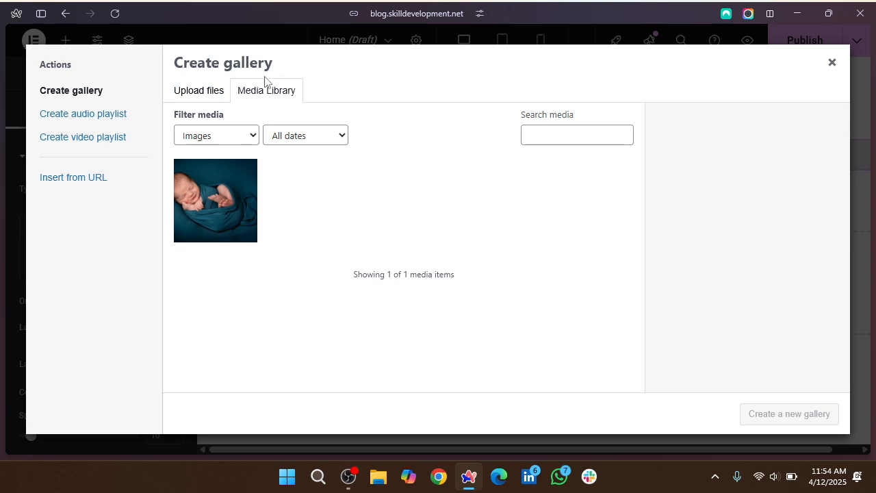
left_click(69, 184)
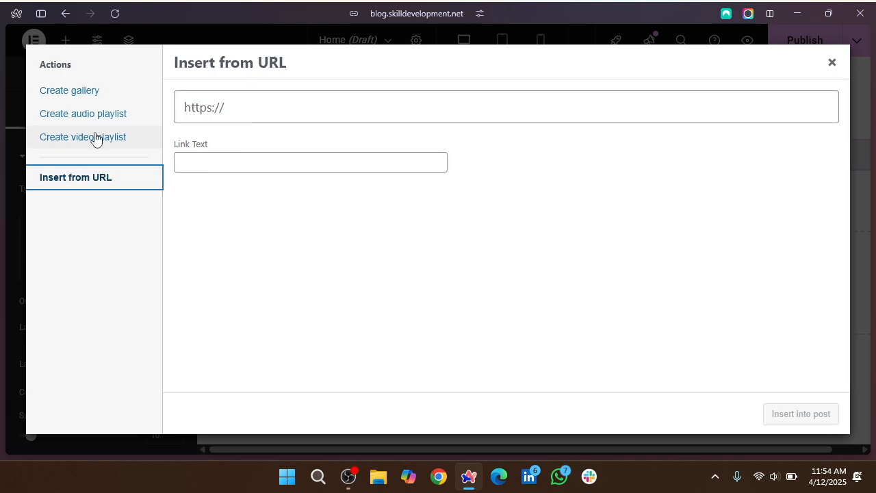
left_click(106, 94)
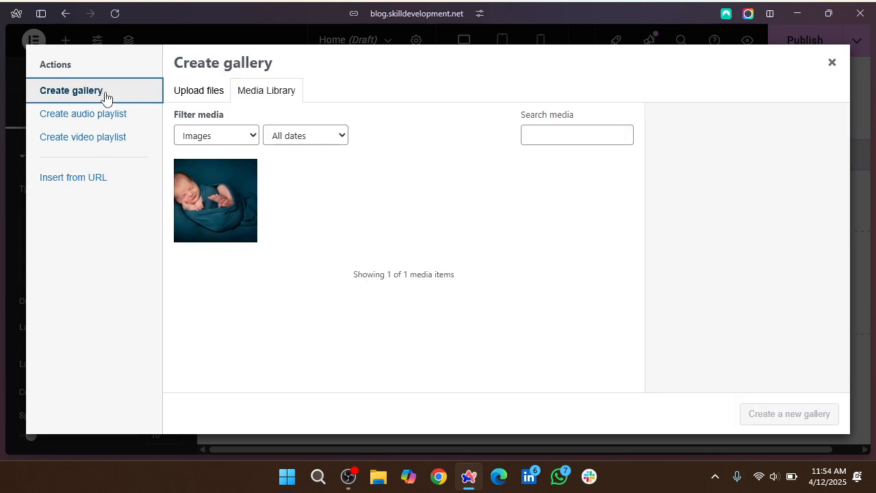
left_click(240, 196)
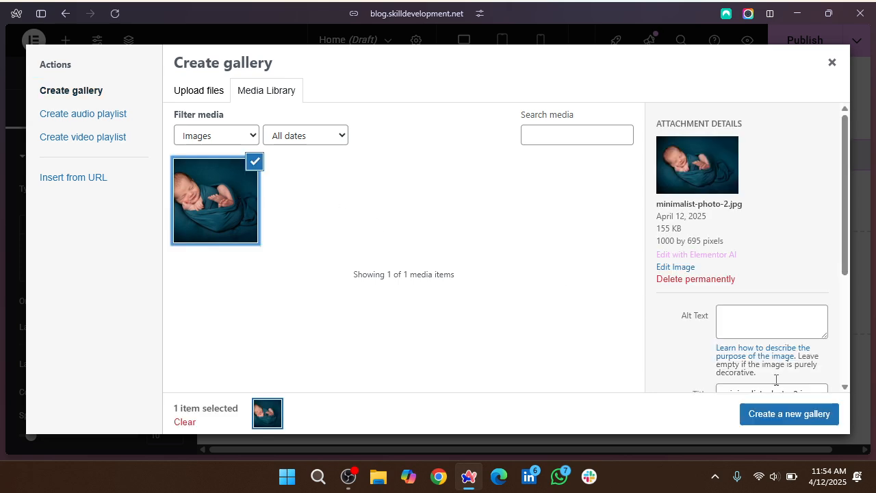
left_click(794, 416)
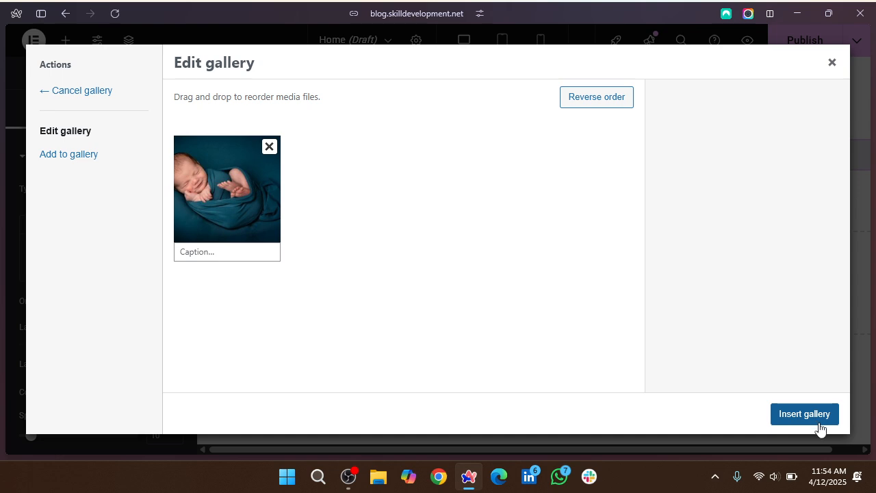
left_click(64, 156)
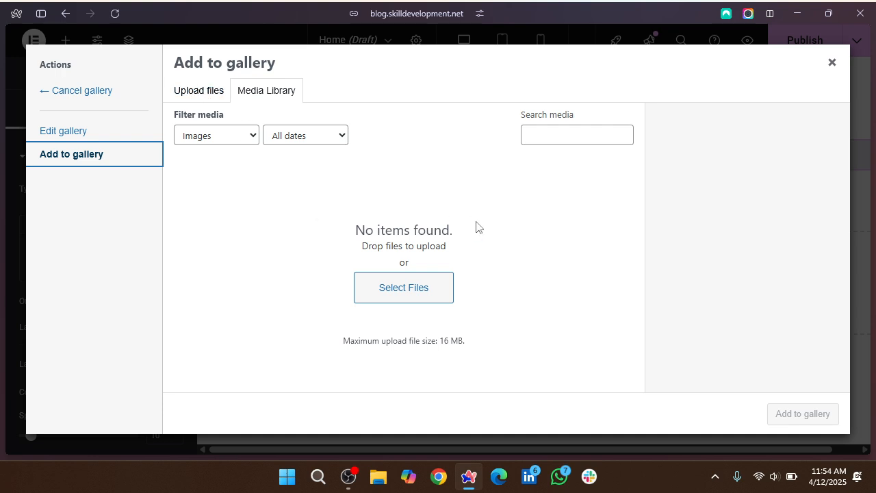
Step: Minimize and restore Arc, then begin a new search with the query 'wordpress'
left_click(794, 20)
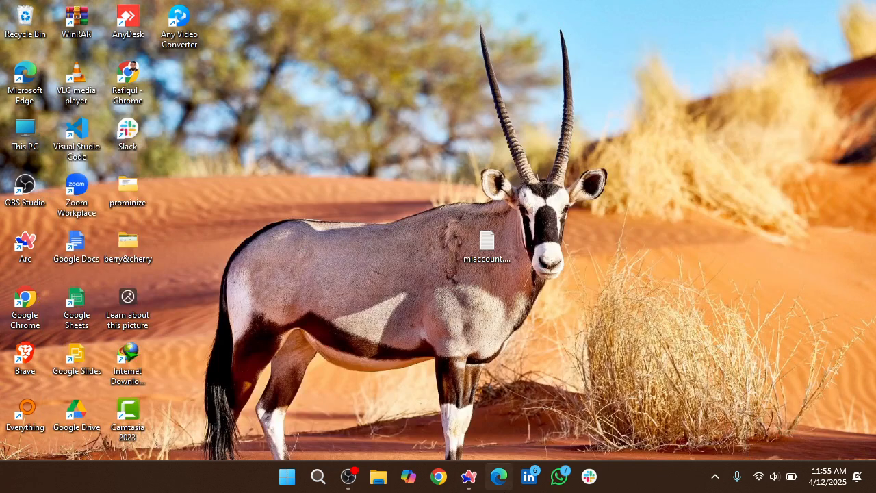
left_click(475, 485)
mouse_move(2, 196)
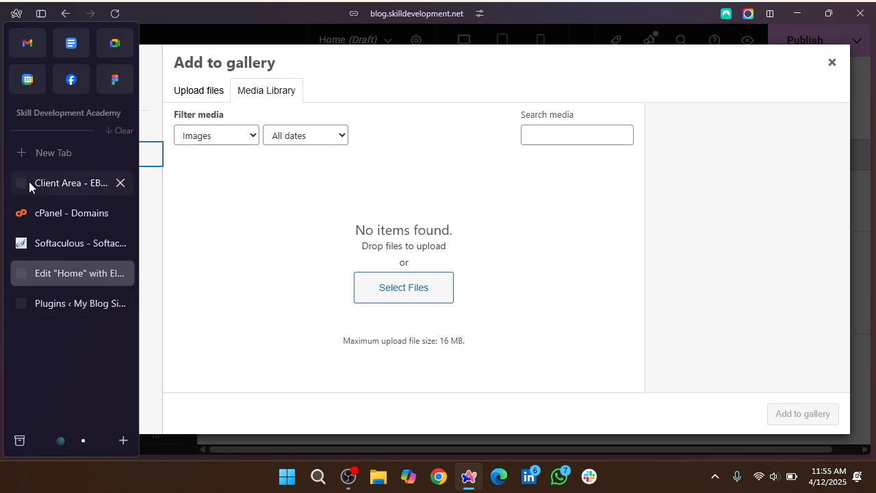
left_click(35, 146)
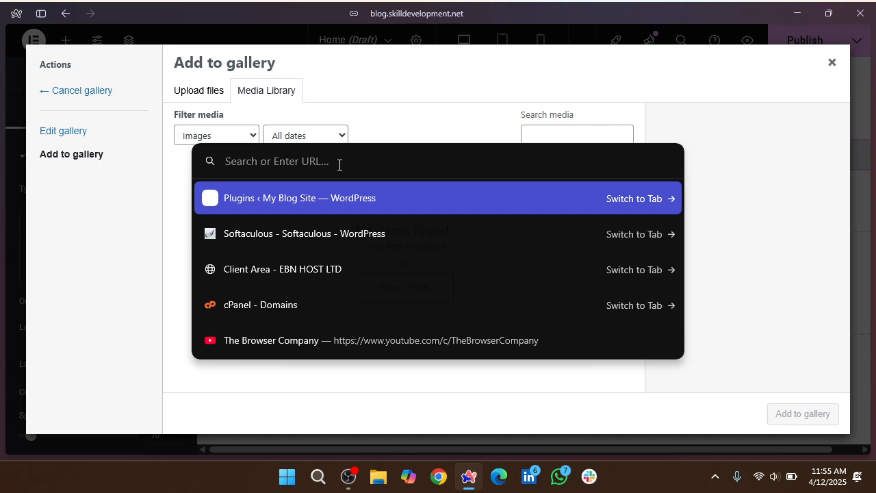
type("freela")
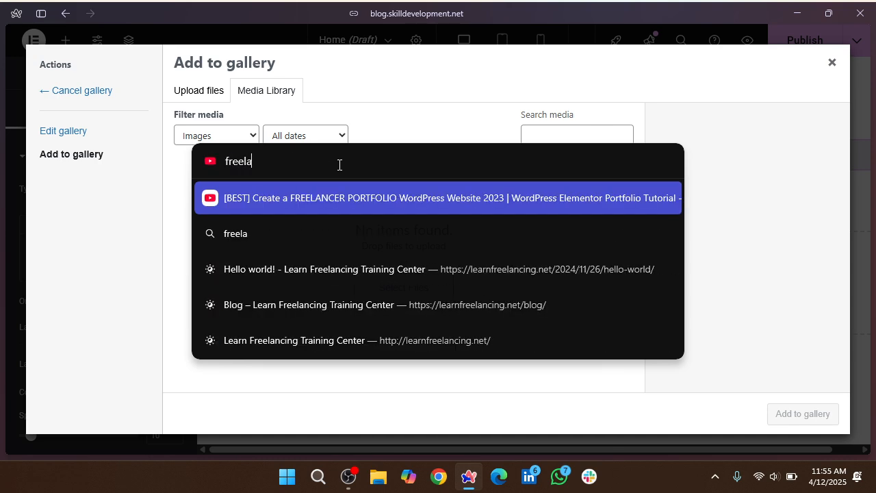
type("ncing ima")
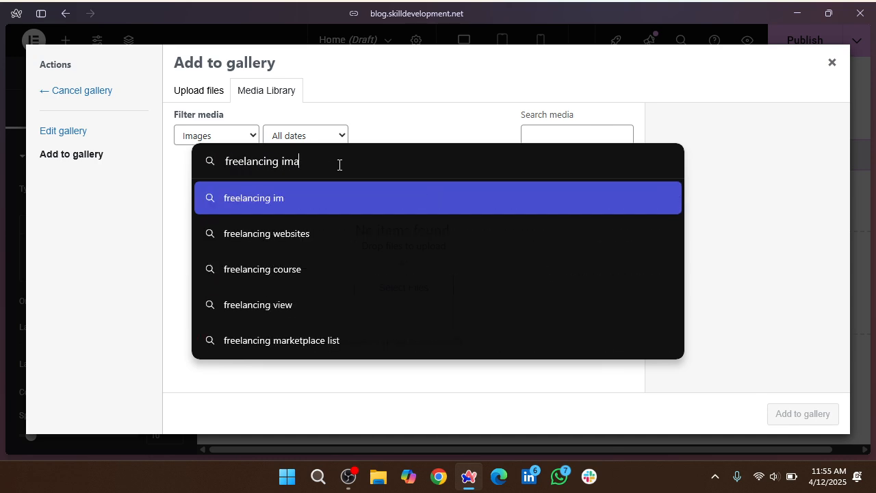
type("ges")
key("BackSpace")
key("BackSpace")
key("BackSpace")
key("BackSpace")
key("BackSpace")
key("BackSpace")
key("BackSpace")
key("BackSpace")
key("BackSpace")
key("BackSpace")
key("BackSpace")
key("BackSpace")
key("BackSpace")
key("BackSpace")
key("BackSpace")
key("BackSpace")
key("BackSpace")
key("BackSpace")
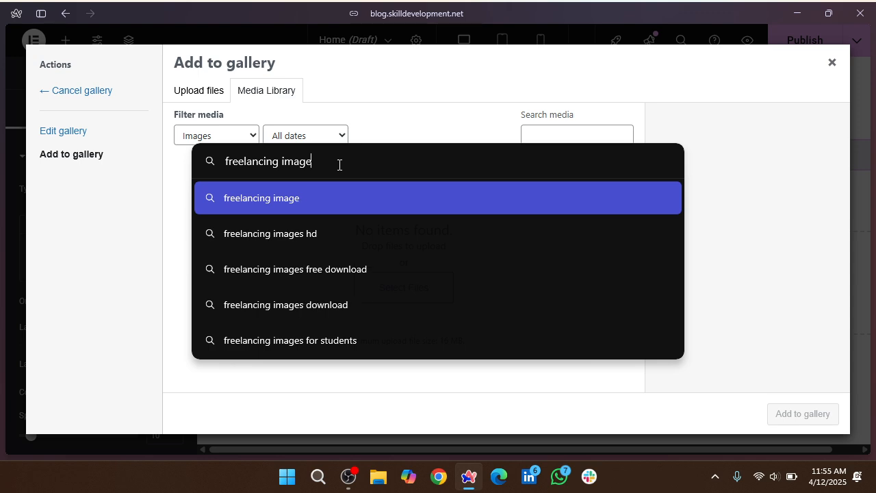
type("wordpress")
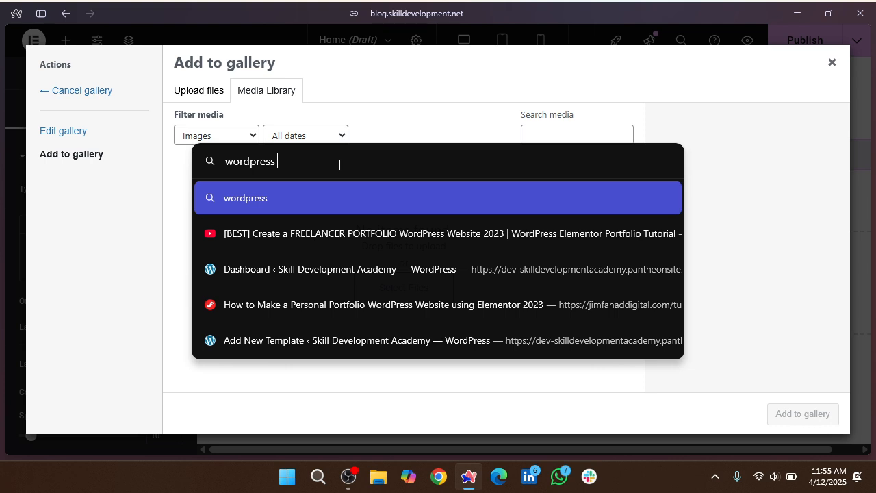
Step: Search Google for 'wordpress freelancing images'
type("freelancing")
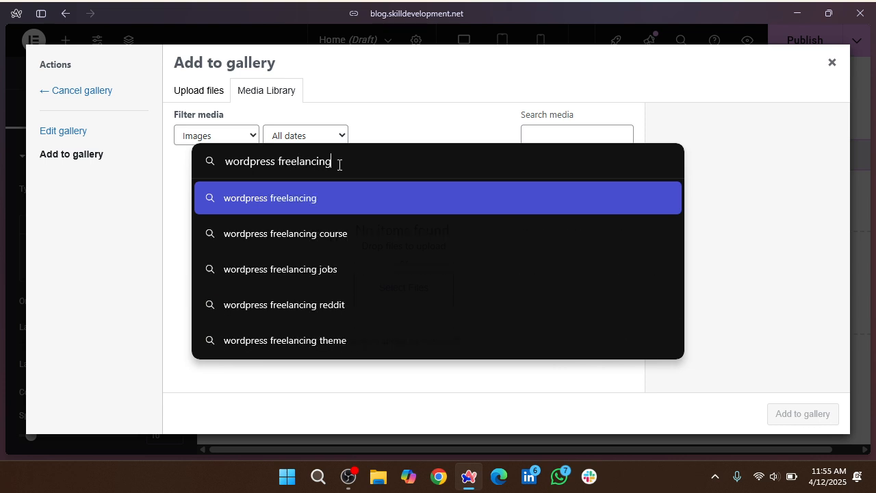
type(" images")
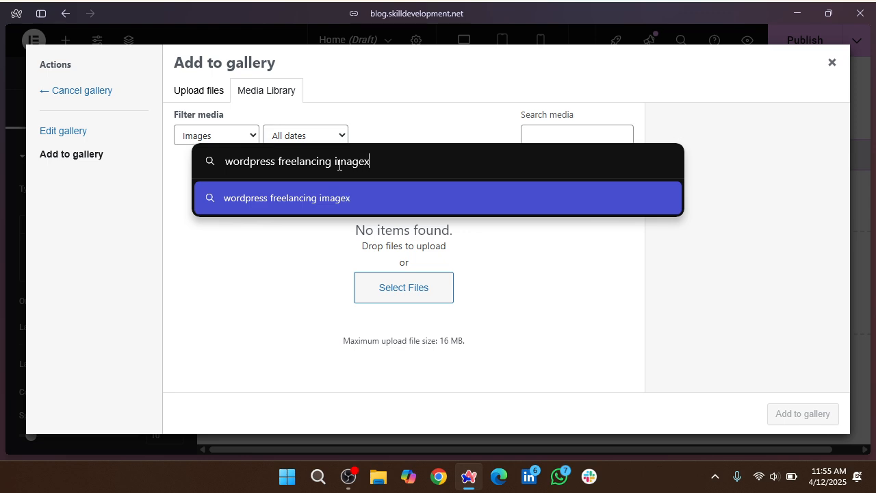
key("Return")
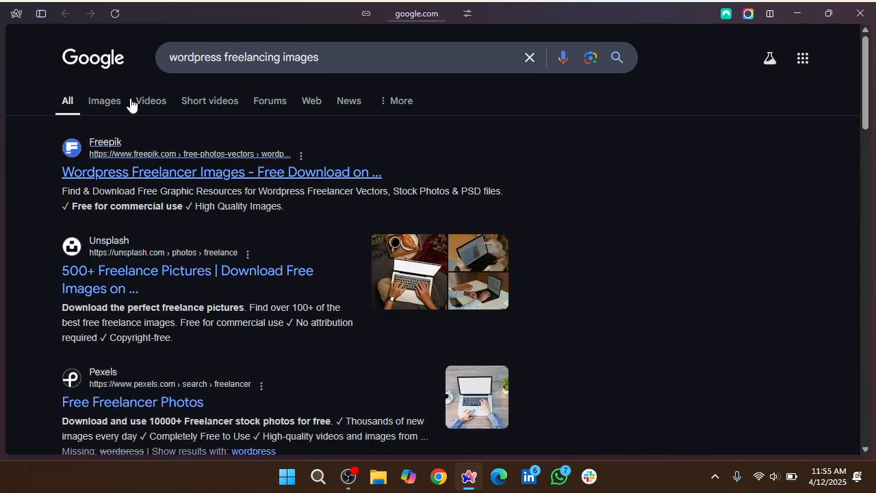
Step: Switch to Images and open the Uplers WordPress freelancer infographic in a new tab
left_click(102, 102)
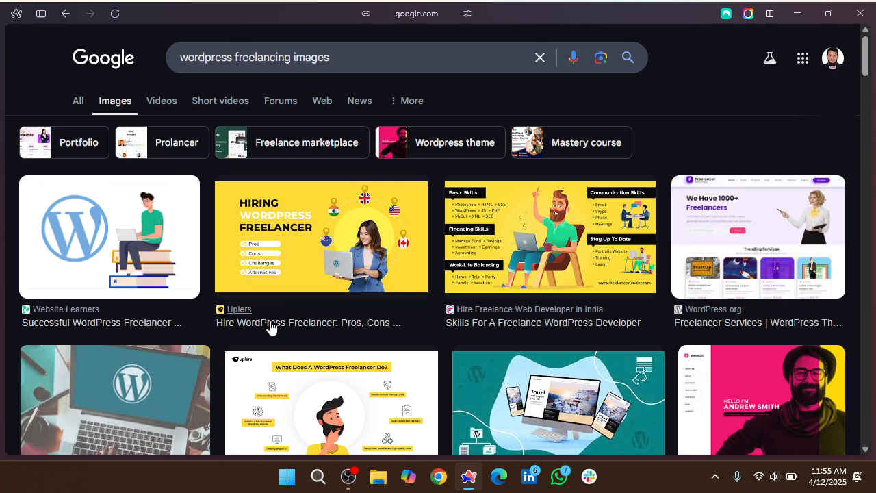
scroll(270, 327, "down", 1)
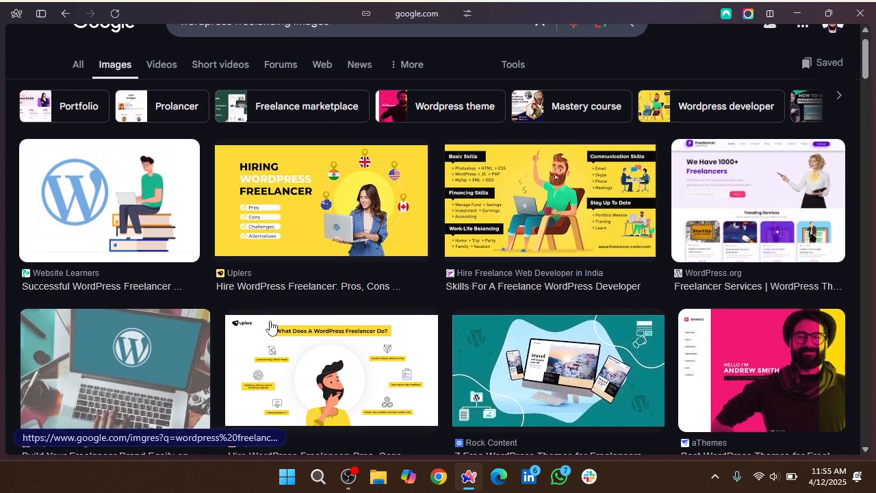
scroll(271, 328, "down", 1)
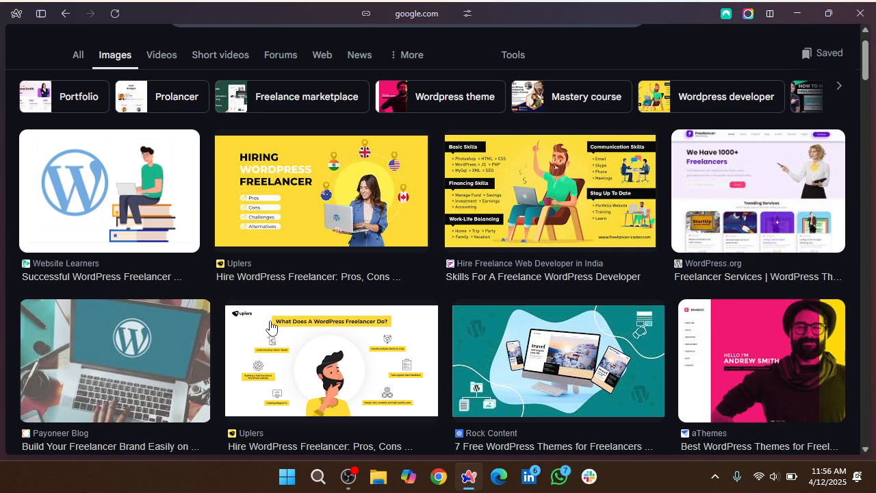
scroll(272, 327, "down", 1)
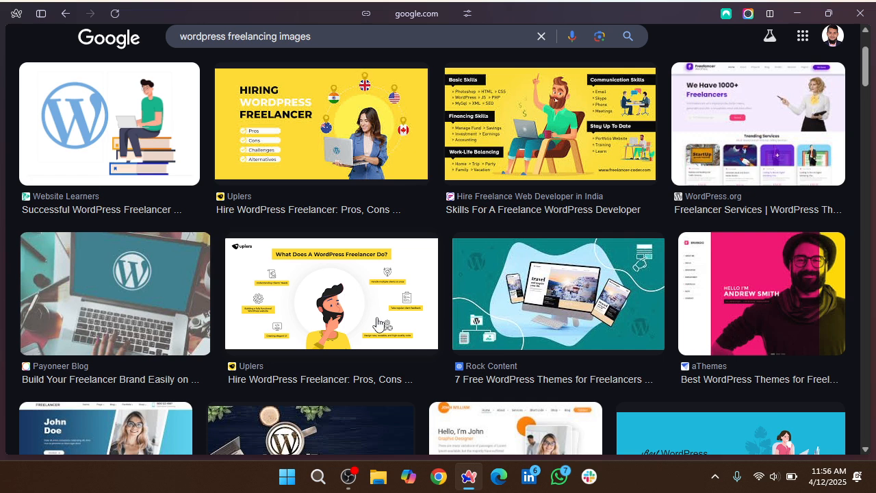
left_click(379, 323)
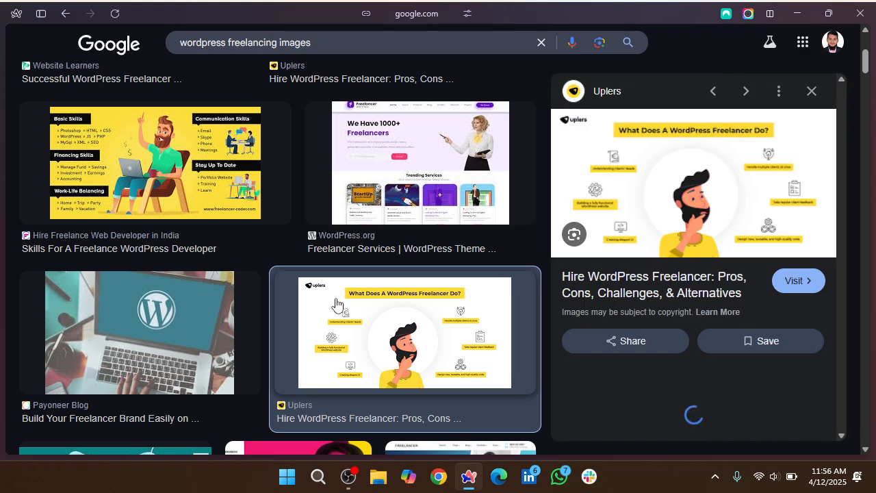
right_click(713, 181)
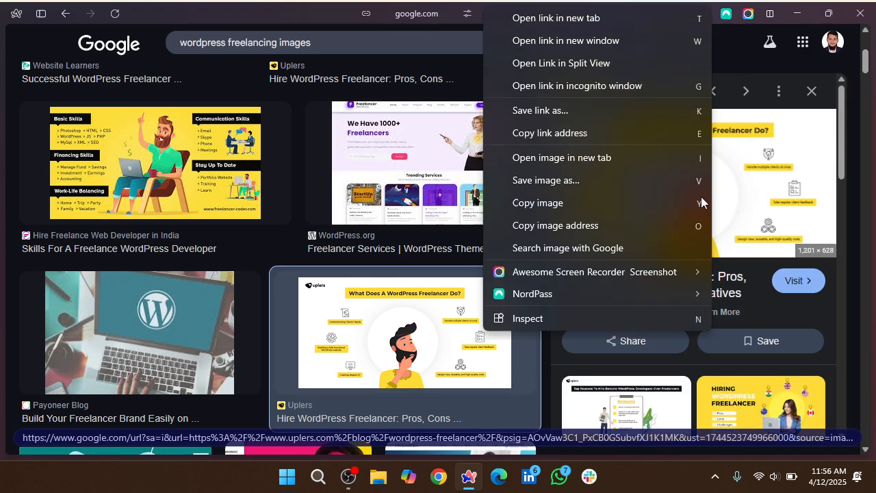
left_click(549, 155)
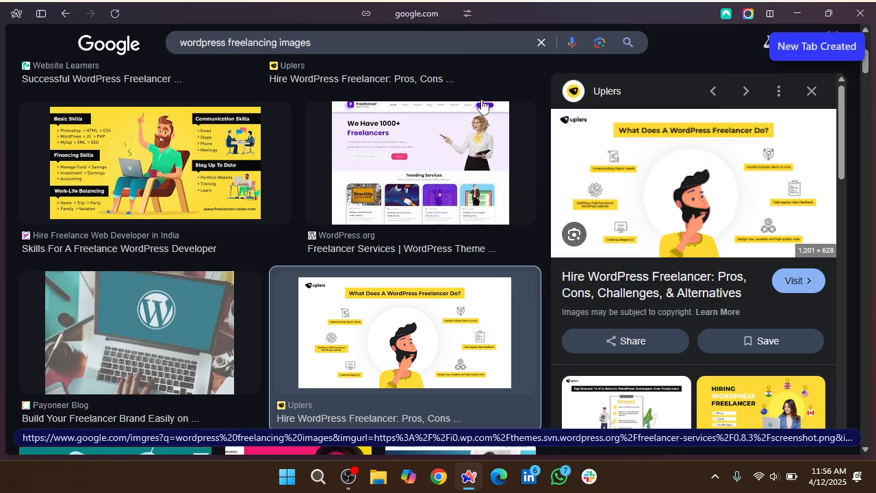
Step: Look over the opened infographic tab, then return to the Google Images results
mouse_move(7, 336)
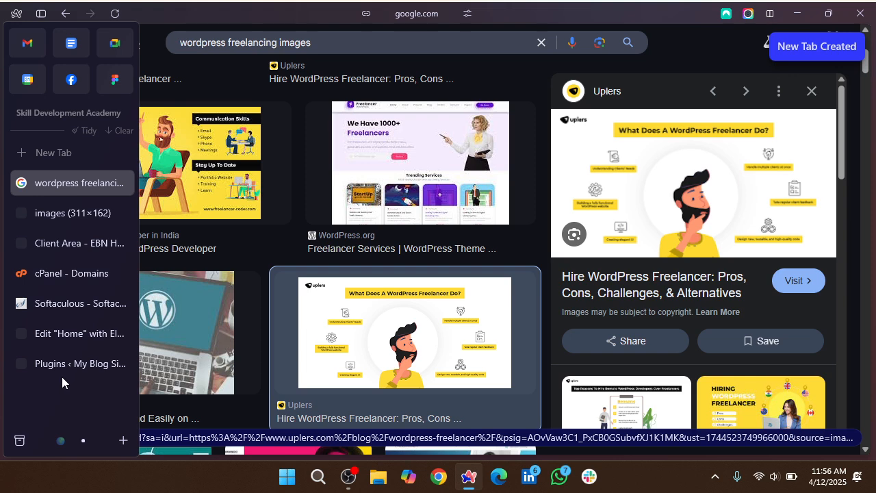
left_click(808, 47)
mouse_move(5, 237)
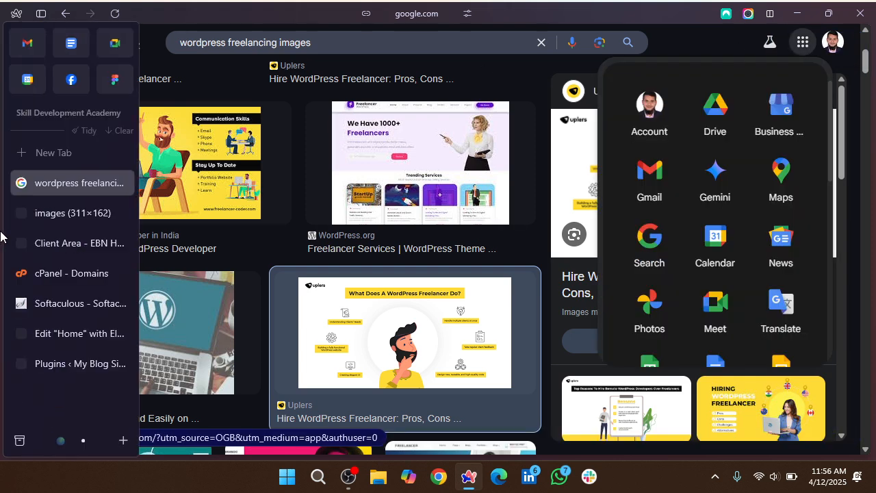
left_click(56, 213)
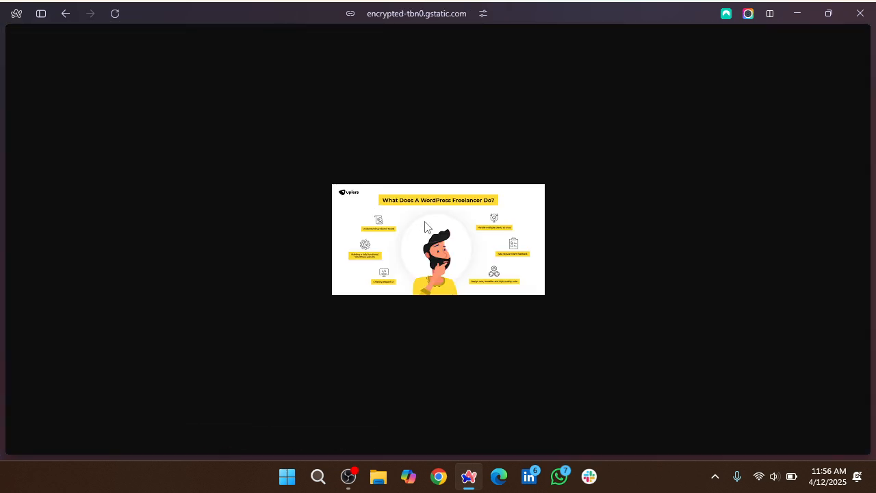
scroll(425, 221, "up", 5)
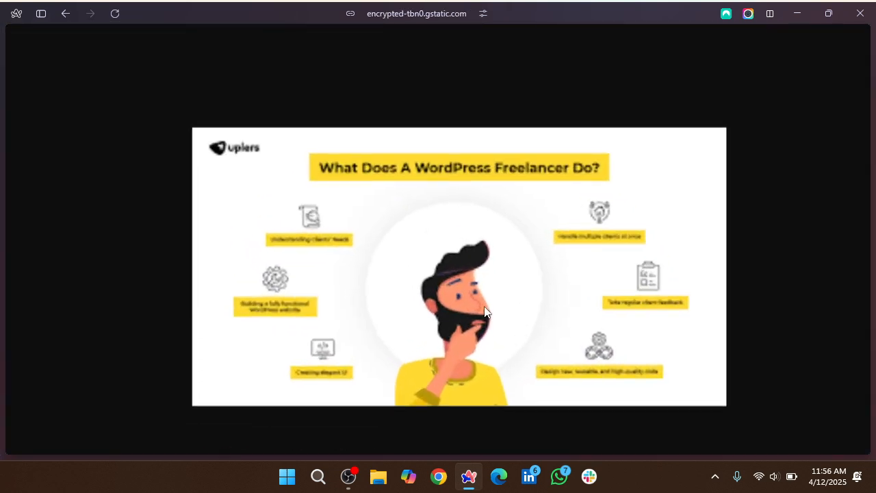
scroll(485, 311, "down", 5)
mouse_move(2, 313)
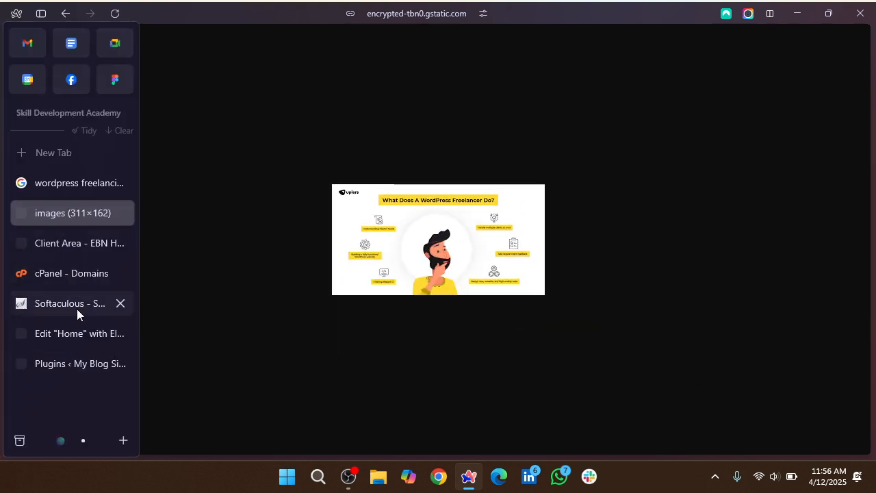
left_click(61, 191)
Step: Open the Uplers 'Hire WordPress Freelancer' article, which shows a 403 error, and go back
scroll(411, 182, "down", 2)
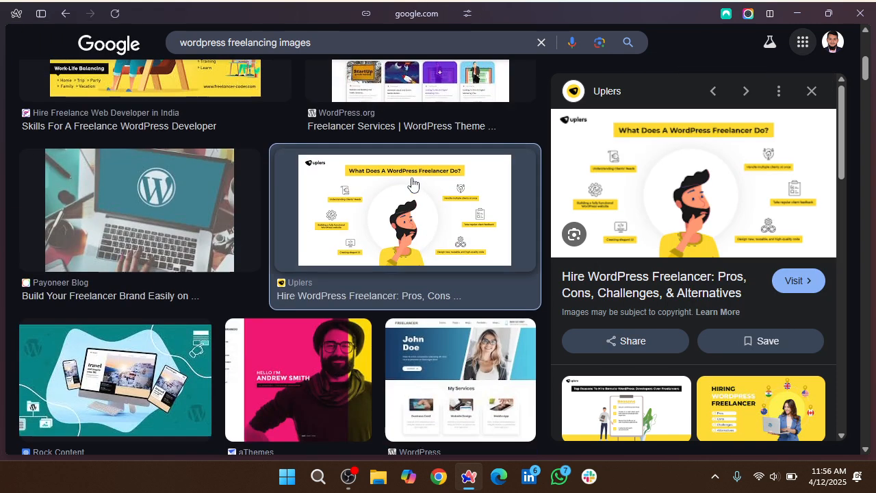
scroll(449, 311, "down", 1)
scroll(448, 310, "down", 1)
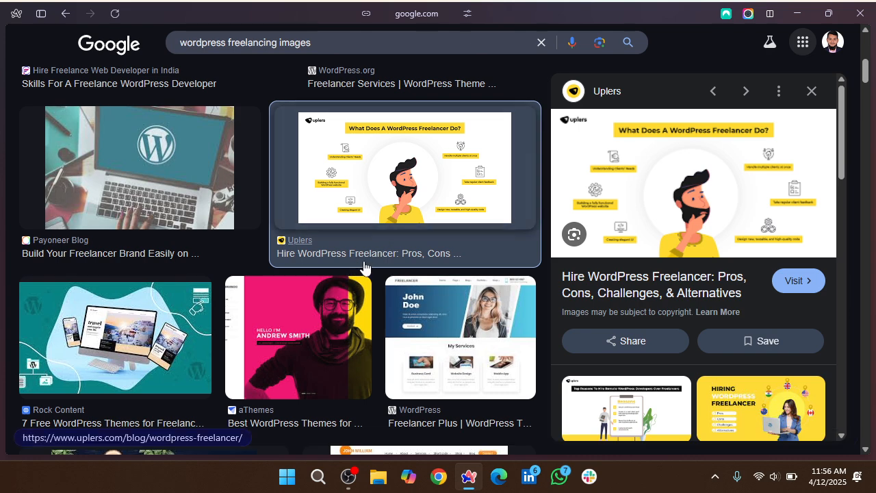
scroll(425, 271, "down", 1)
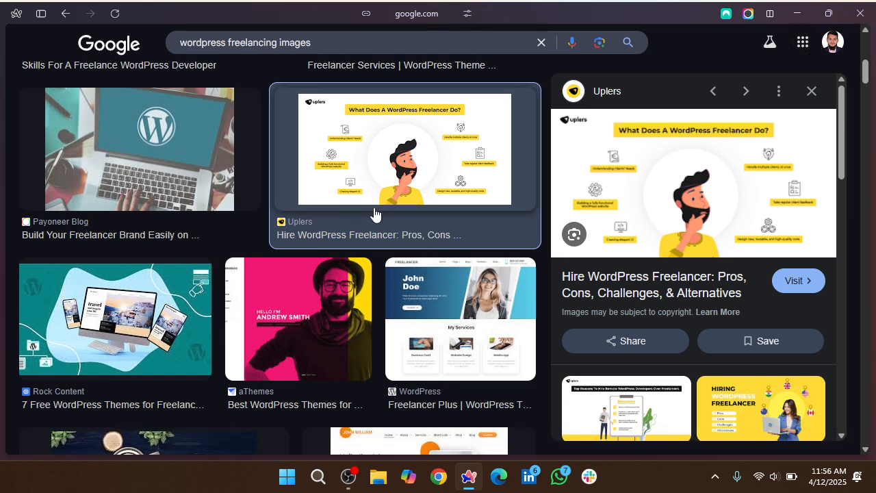
left_click(347, 234)
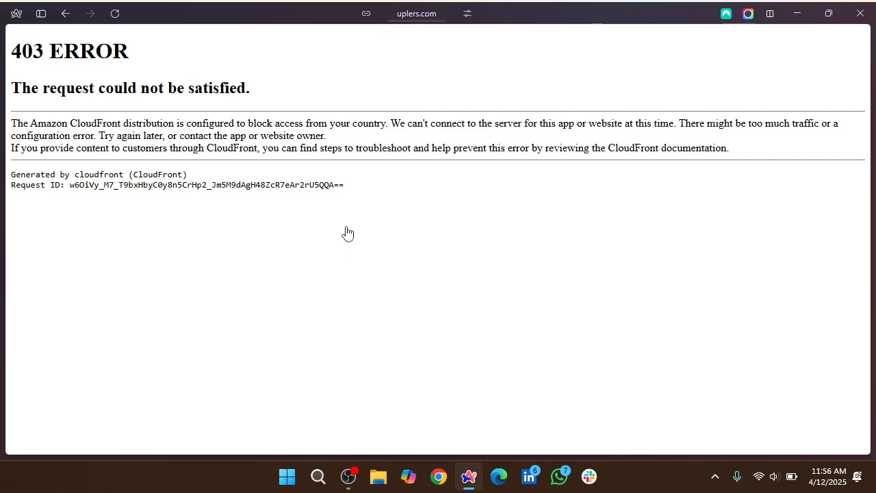
left_click(64, 19)
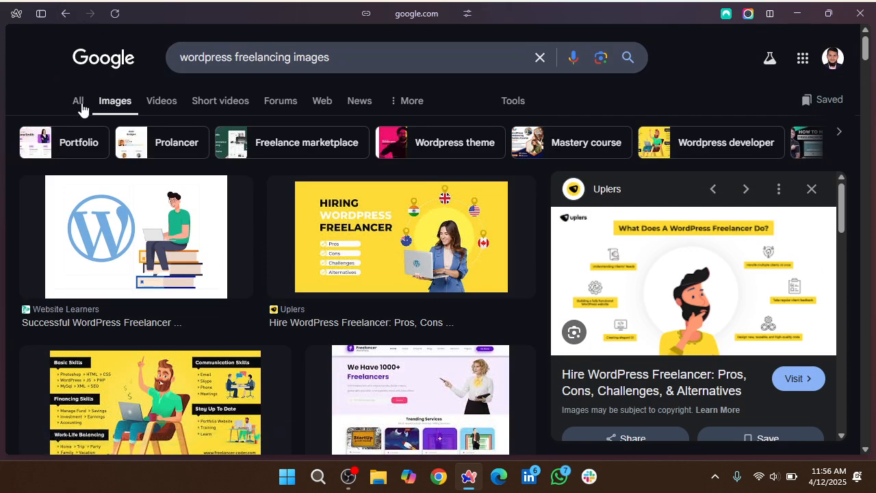
Step: Open Freepik's Wordpress Freelancer Images and start downloading the man-coding-on-laptop photo
left_click(79, 103)
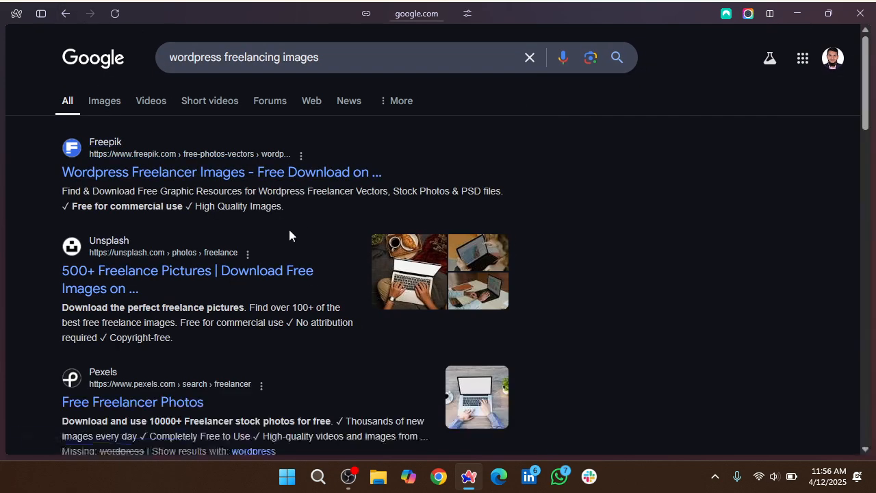
left_click(267, 172)
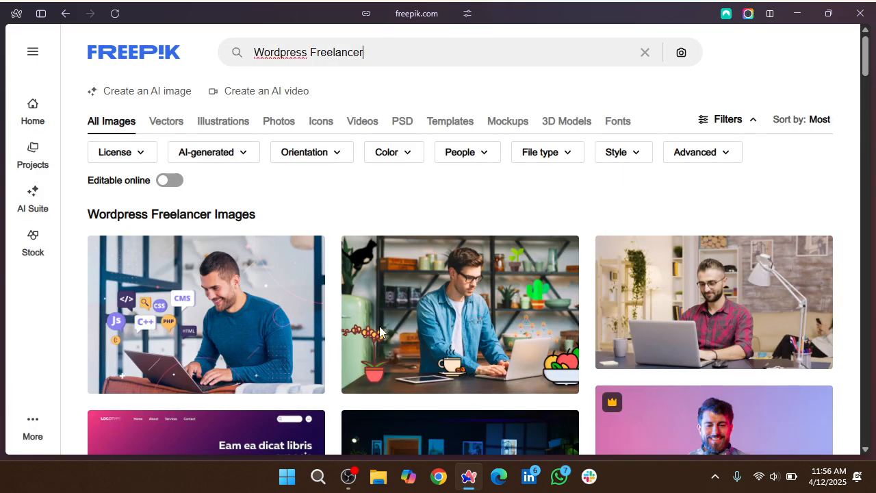
scroll(413, 368, "down", 1)
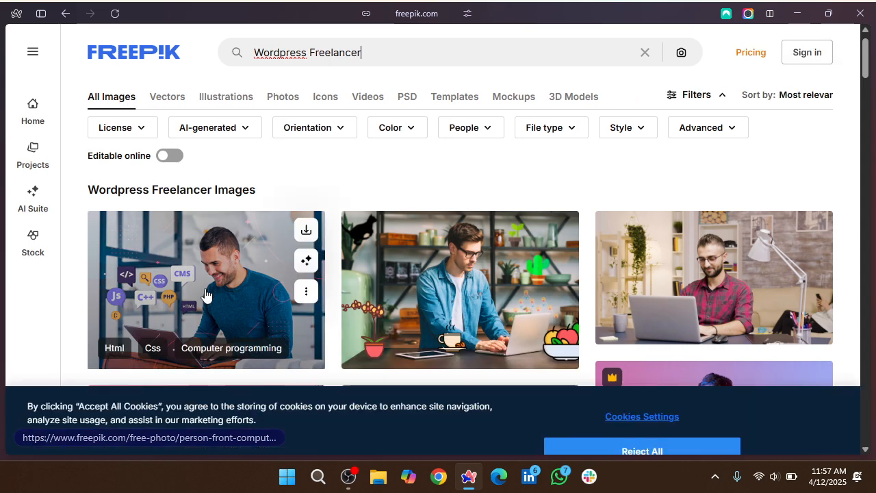
left_click(200, 286)
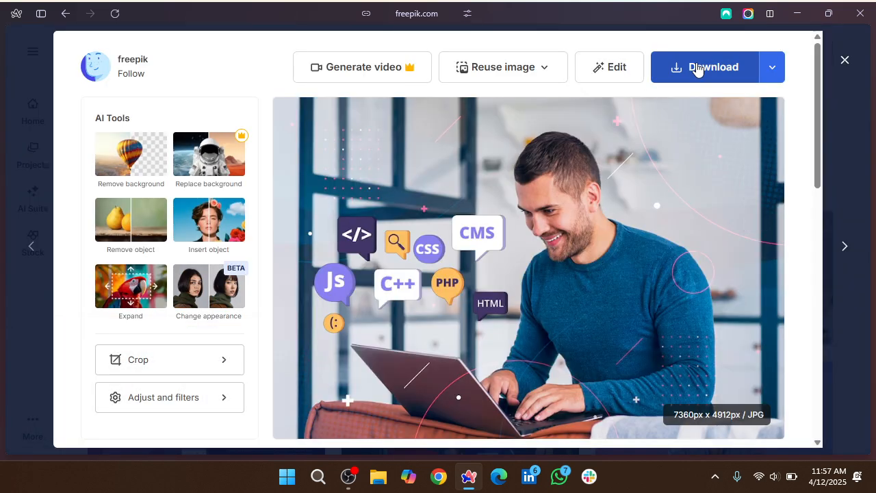
left_click(697, 69)
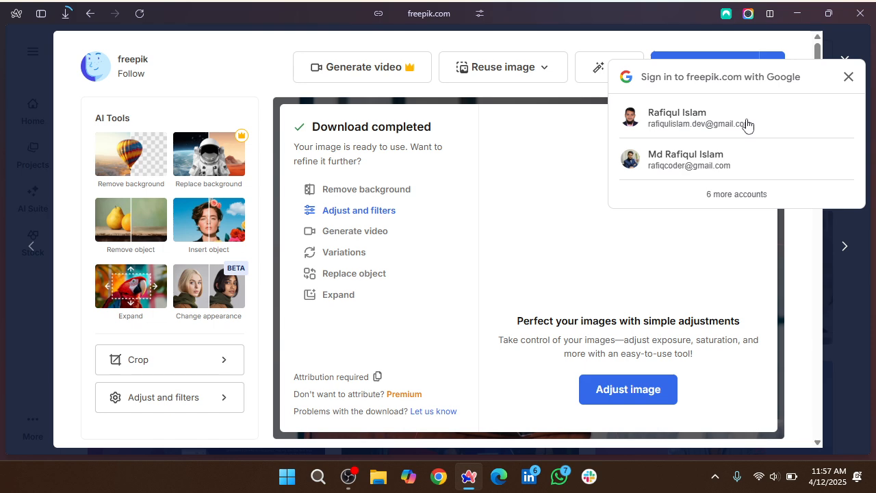
Step: Sign in to Freepik with a Google account and return to the photo page
left_click(748, 123)
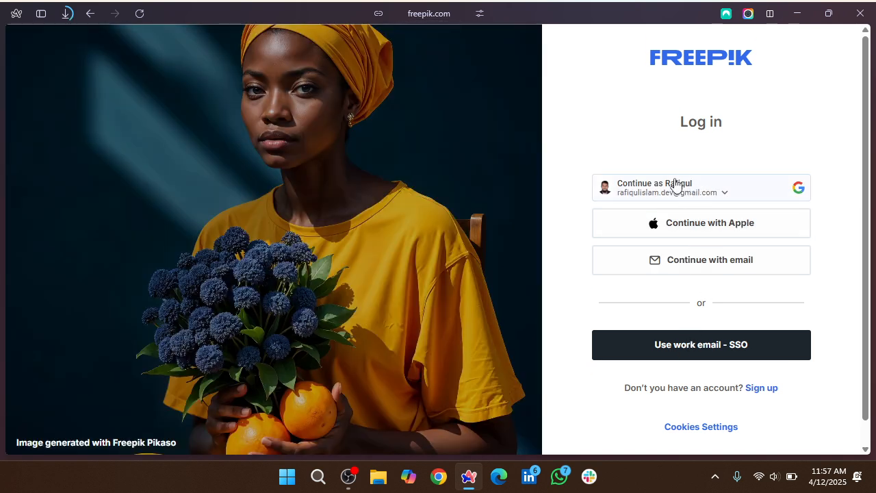
left_click(676, 185)
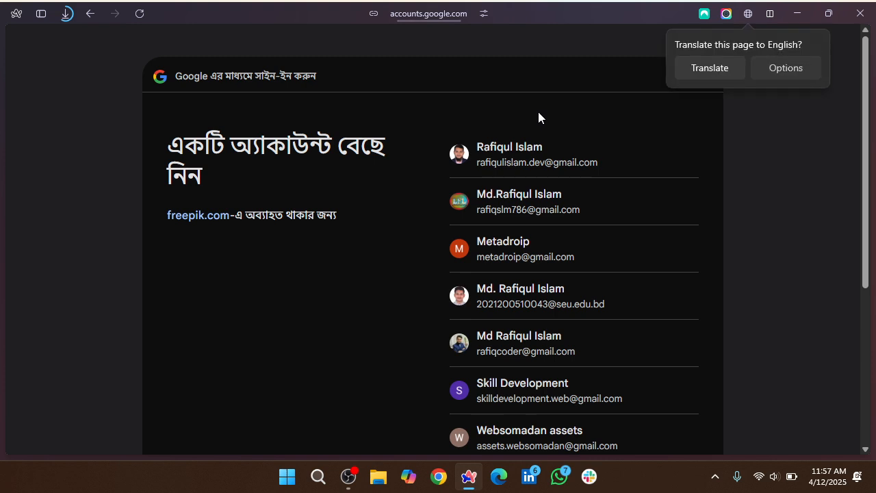
left_click(527, 168)
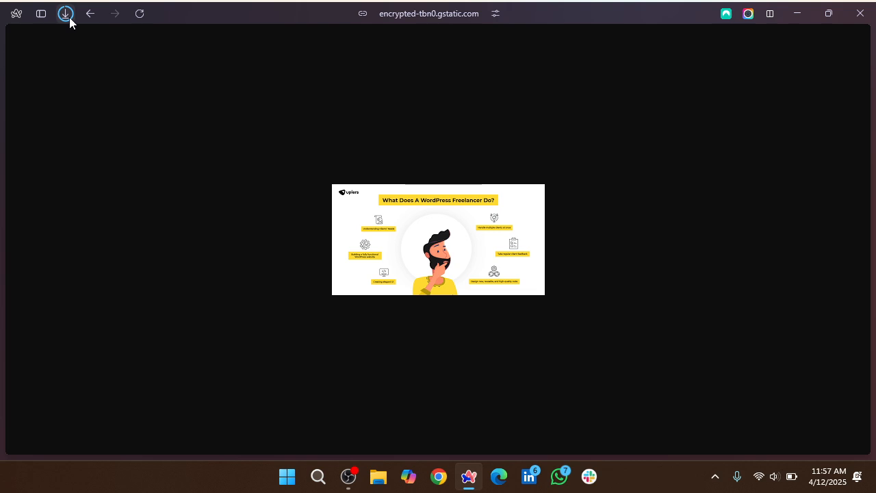
mouse_move(2, 317)
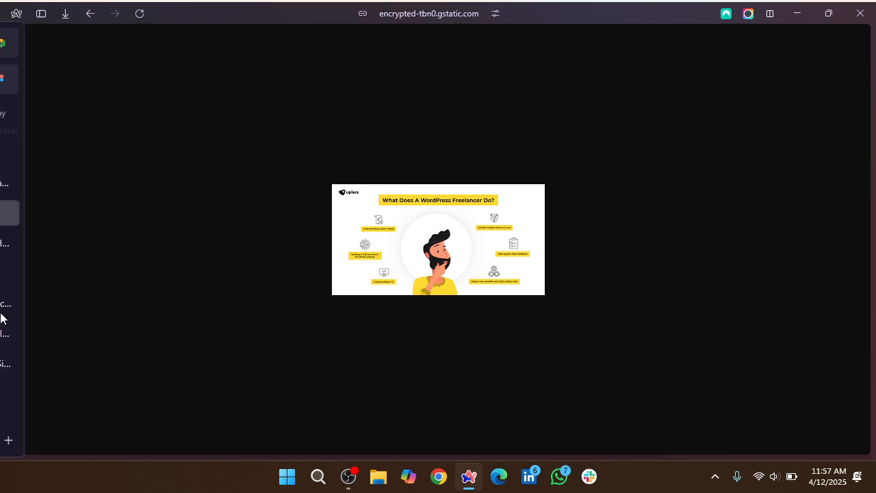
left_click(52, 185)
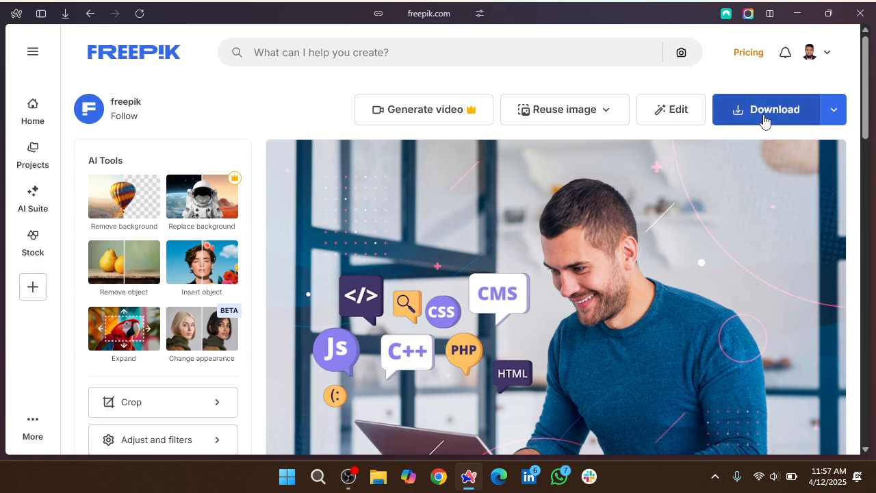
Step: Download the smiling developer photo as a full-size jpg while signed in
left_click(774, 111)
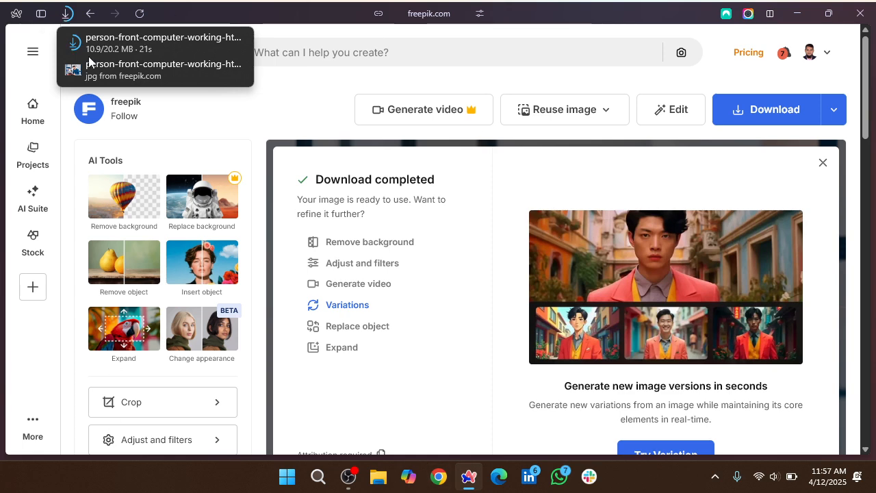
mouse_move(314, 4)
left_mouse_down()
mouse_move(336, 19)
mouse_move(319, 1)
left_mouse_up()
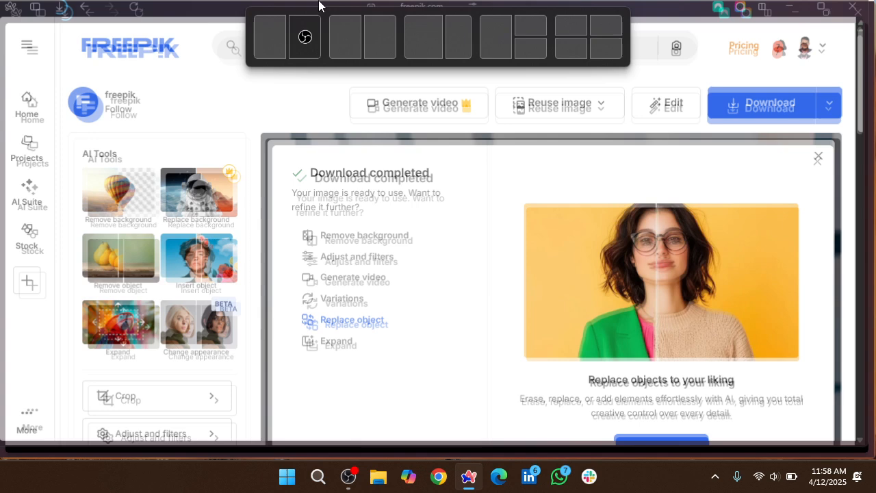
mouse_move(0, 207)
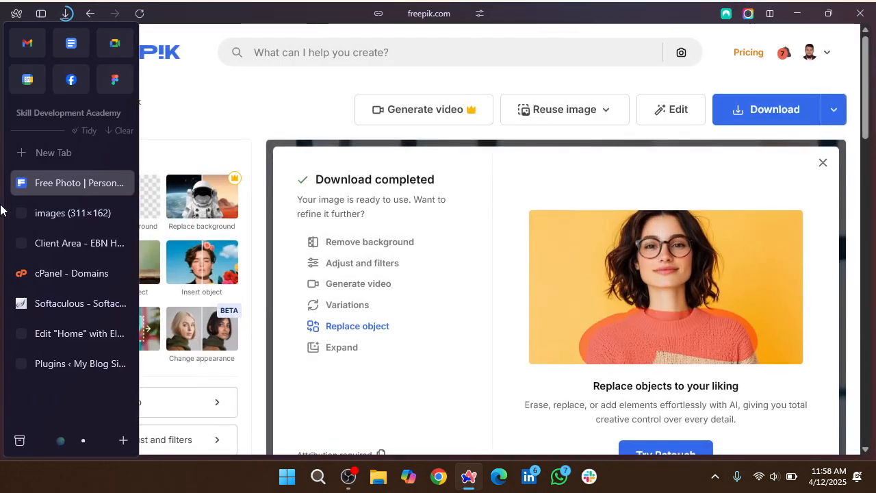
left_click(75, 144)
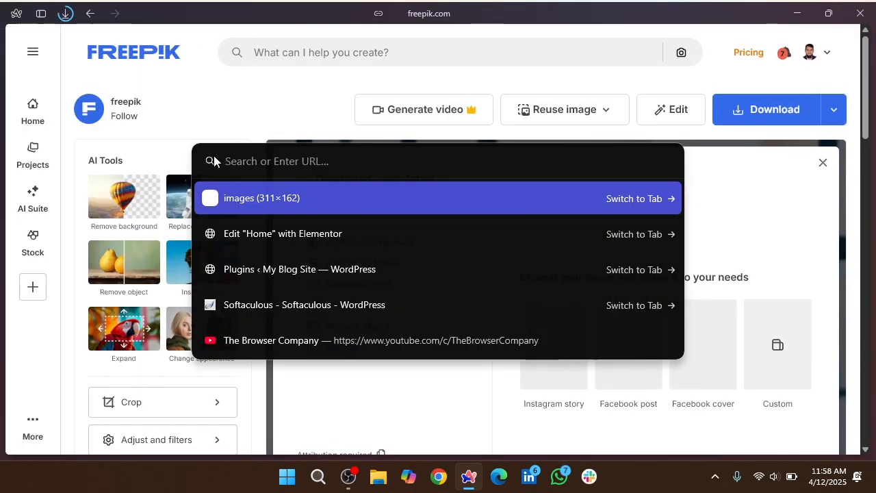
Step: Go to freepik.com and browse its AI tools and inspiration images
type("freep")
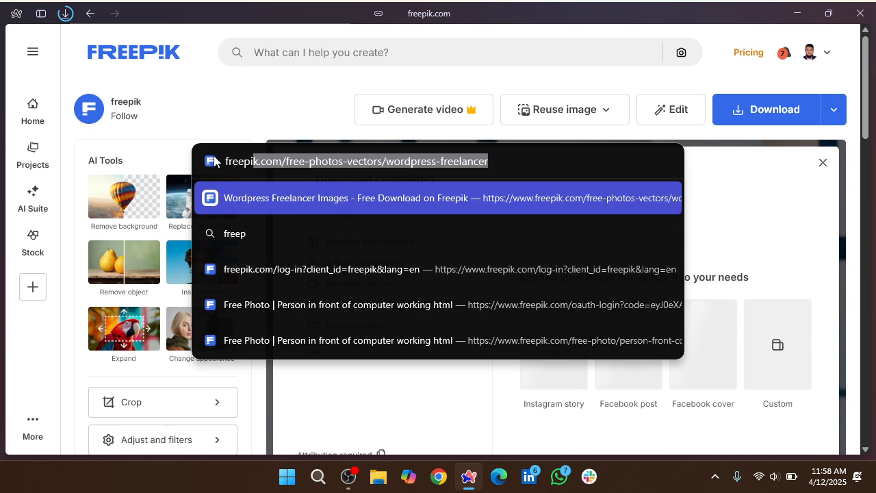
type("ik.com")
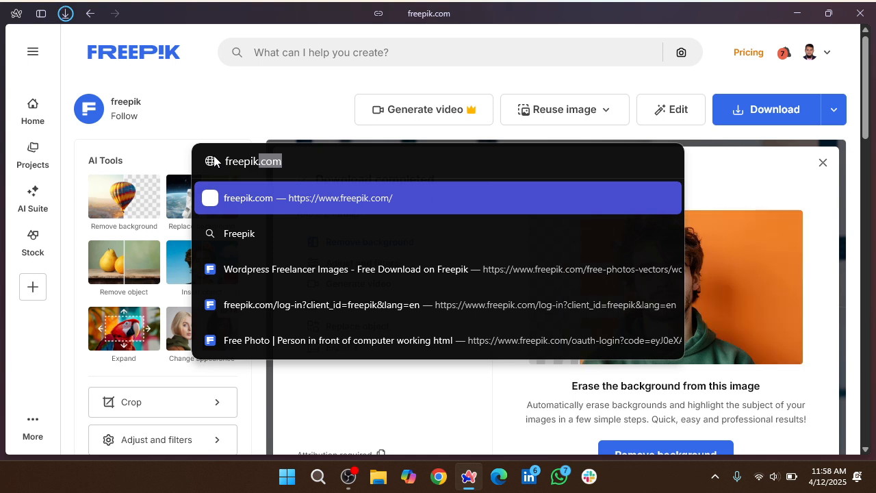
key("Return")
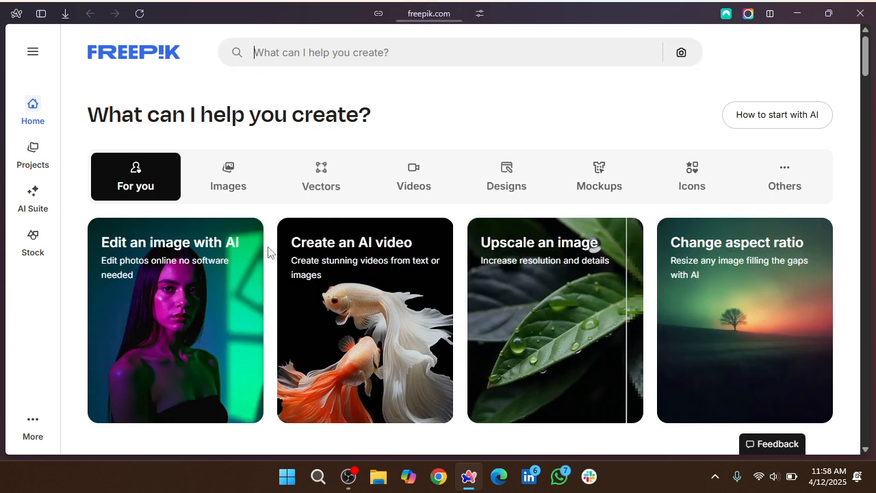
scroll(354, 350, "down", 2)
scroll(354, 350, "down", 7)
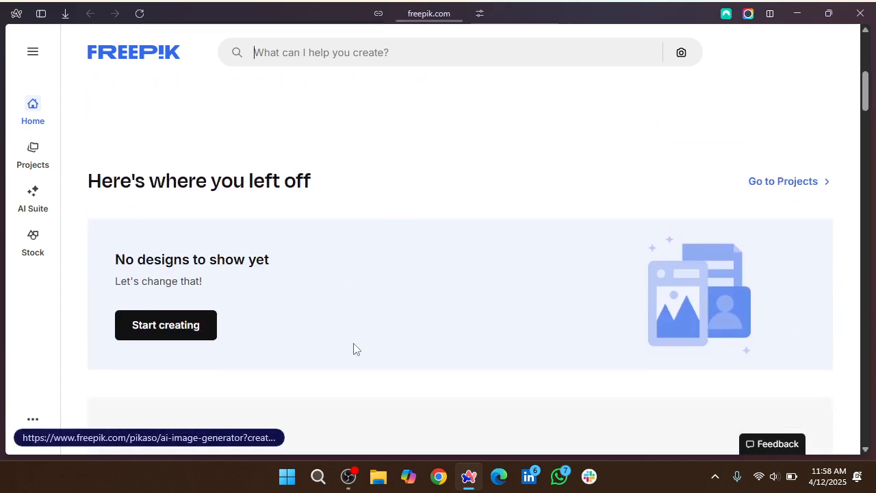
scroll(281, 333, "up", 10)
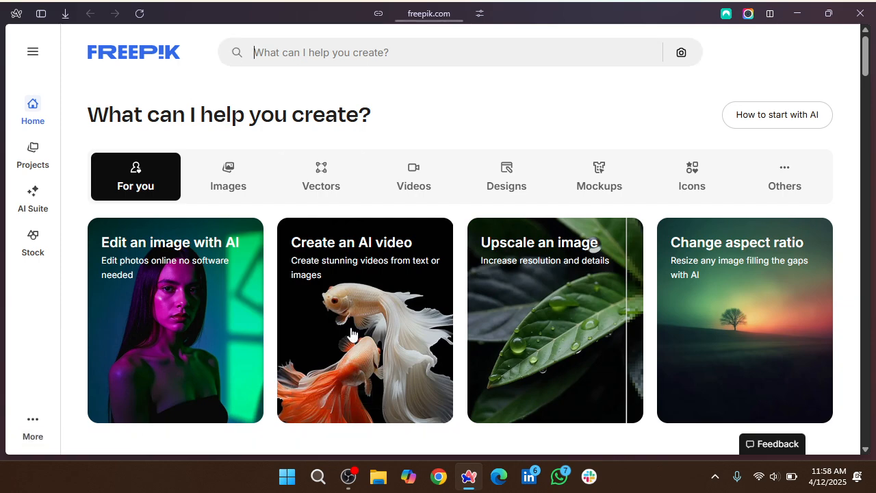
scroll(351, 333, "down", 12)
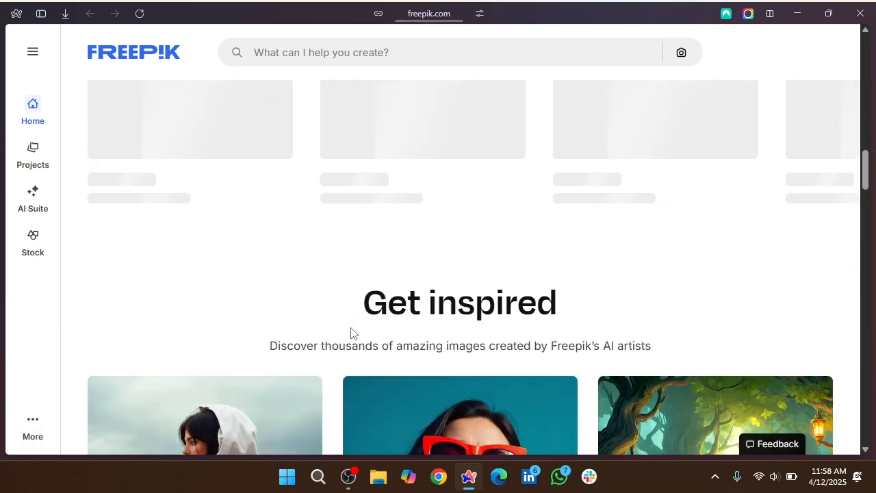
scroll(351, 333, "down", 3)
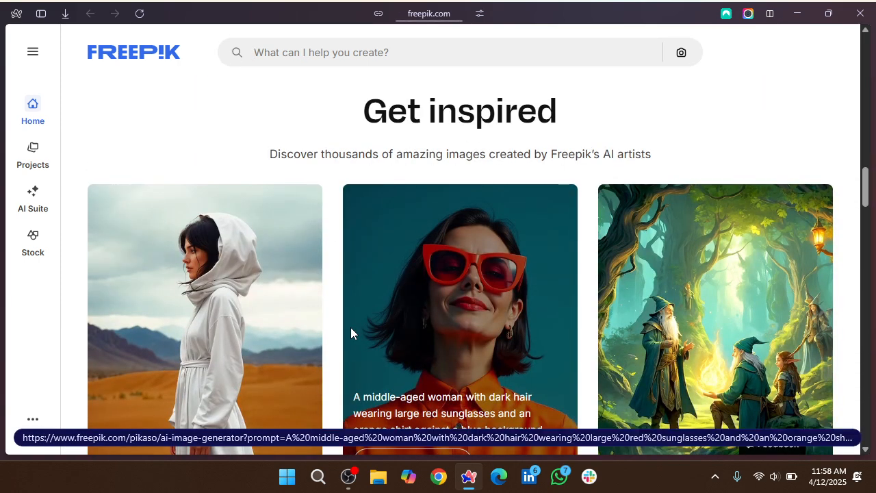
scroll(351, 334, "down", 6)
scroll(350, 333, "down", 2)
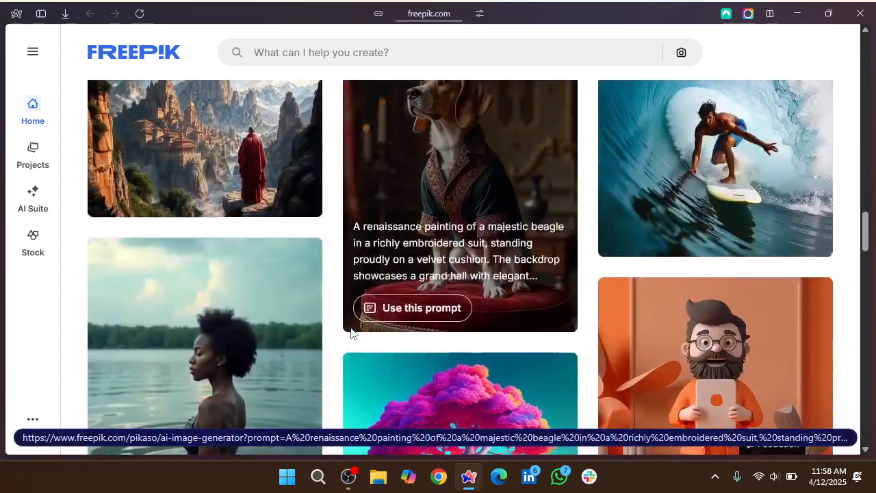
scroll(351, 333, "down", 3)
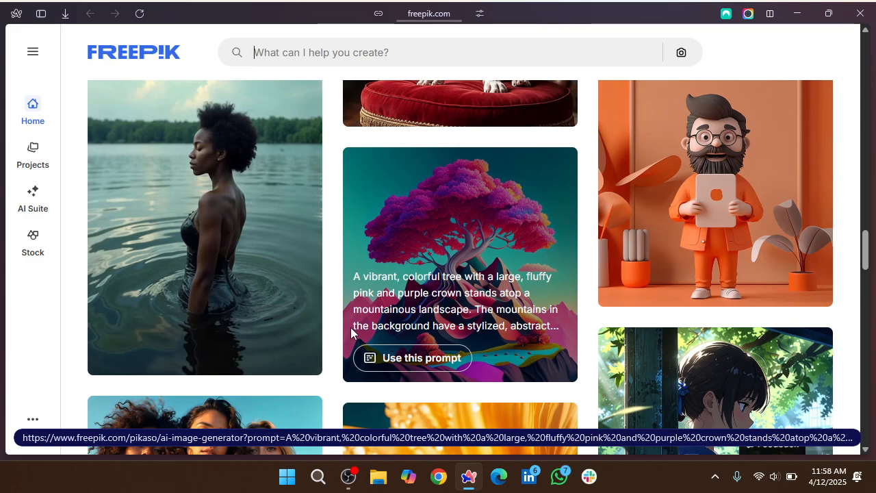
scroll(352, 333, "up", 20)
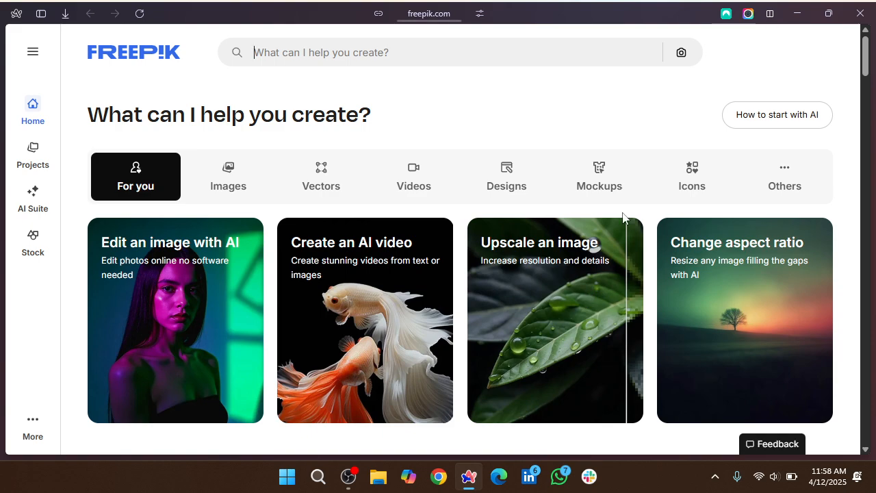
scroll(575, 306, "down", 2)
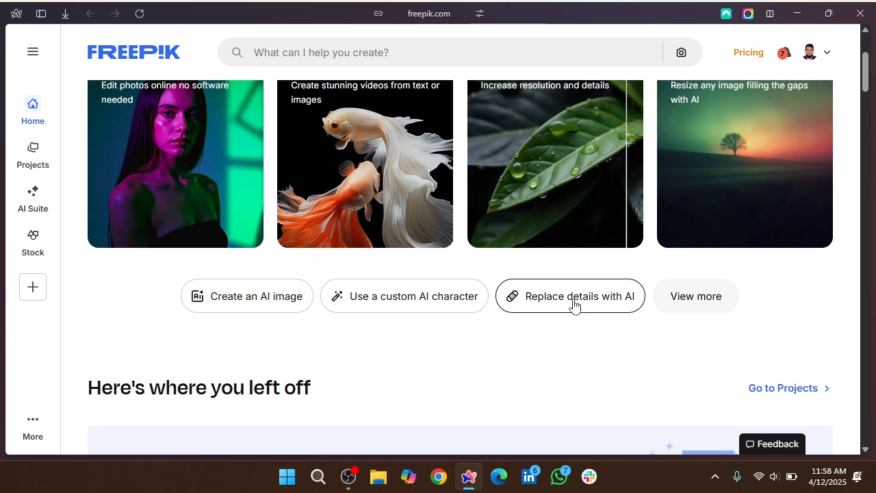
scroll(574, 305, "up", 2)
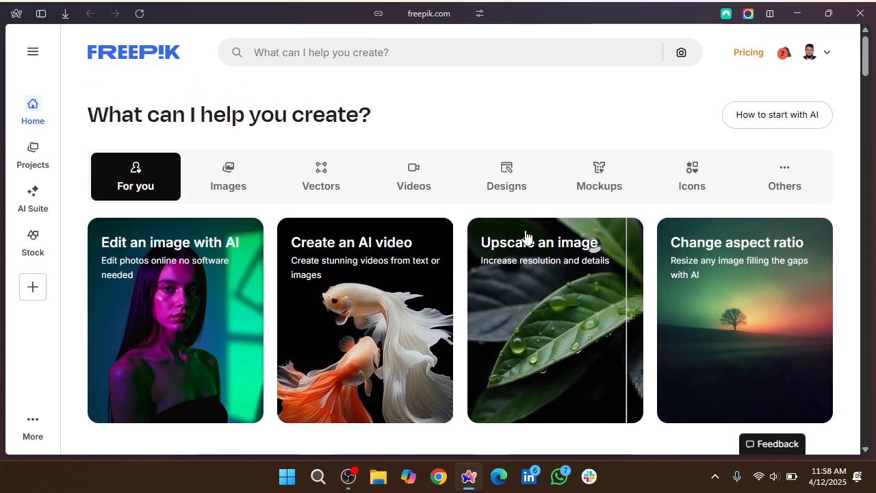
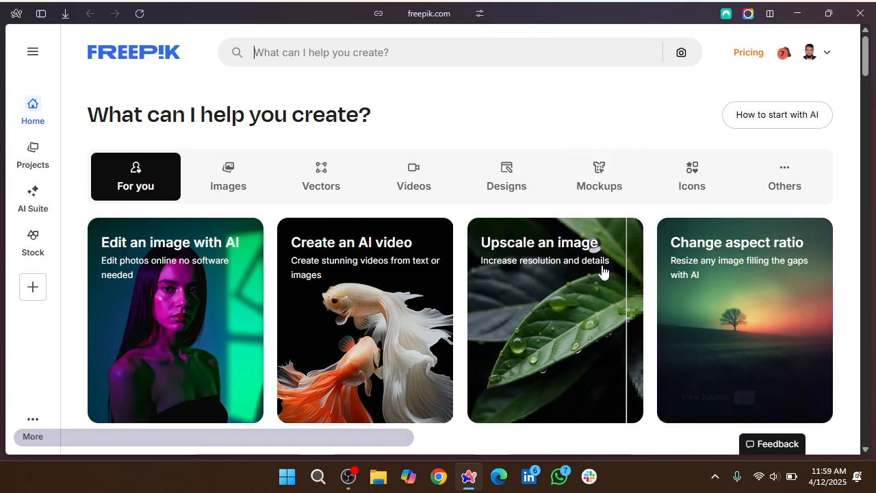
Step: Scroll the Freepik home page down and back up
scroll(603, 272, "down", 7)
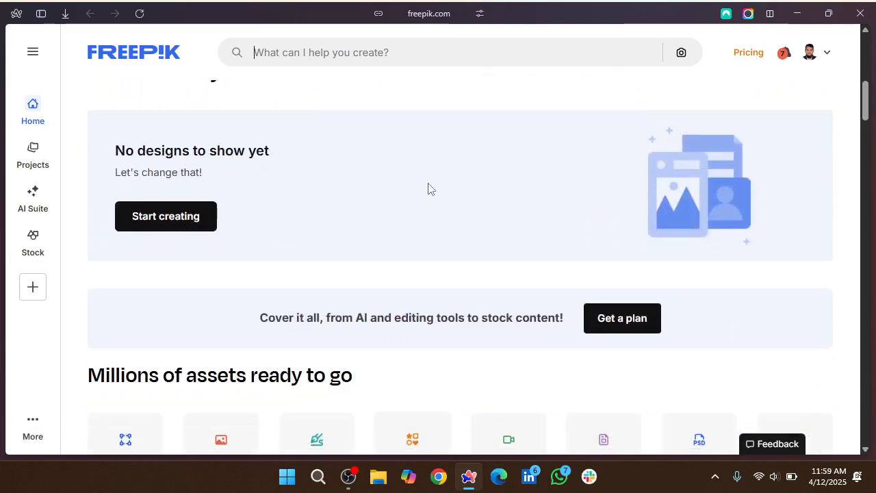
scroll(429, 188, "up", 5)
Step: Switch to the 'Free Photo | Person...' tab and check the list of downloaded files
mouse_move(0, 118)
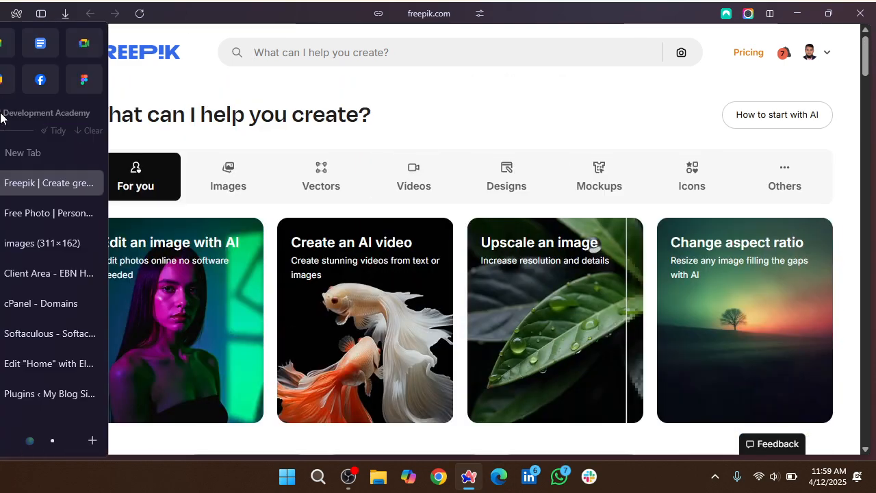
left_click(39, 213)
scroll(520, 199, "down", 2)
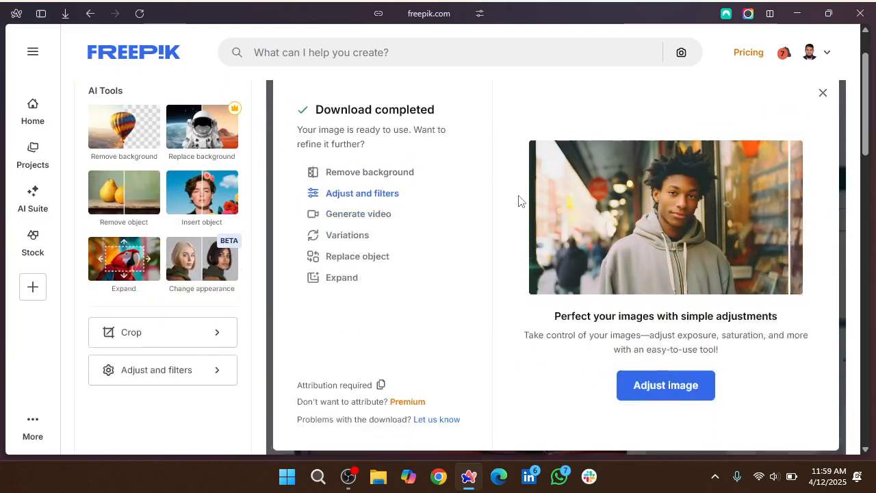
scroll(487, 189, "up", 2)
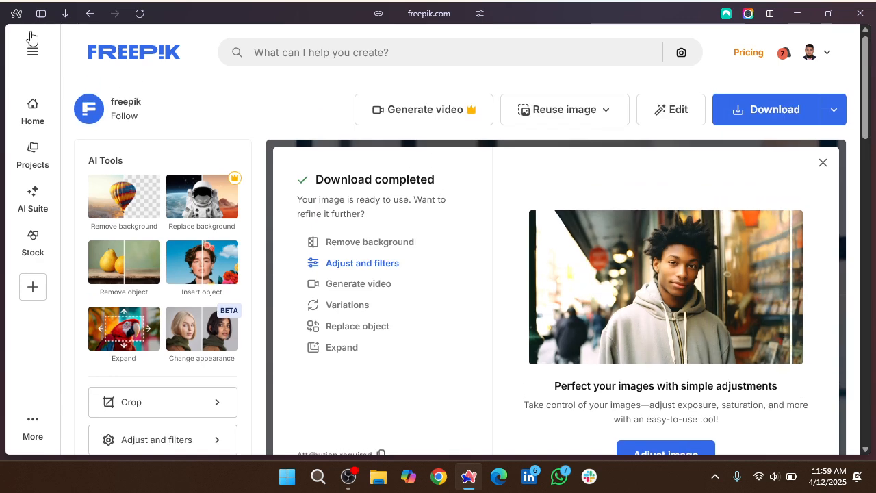
left_click(65, 13)
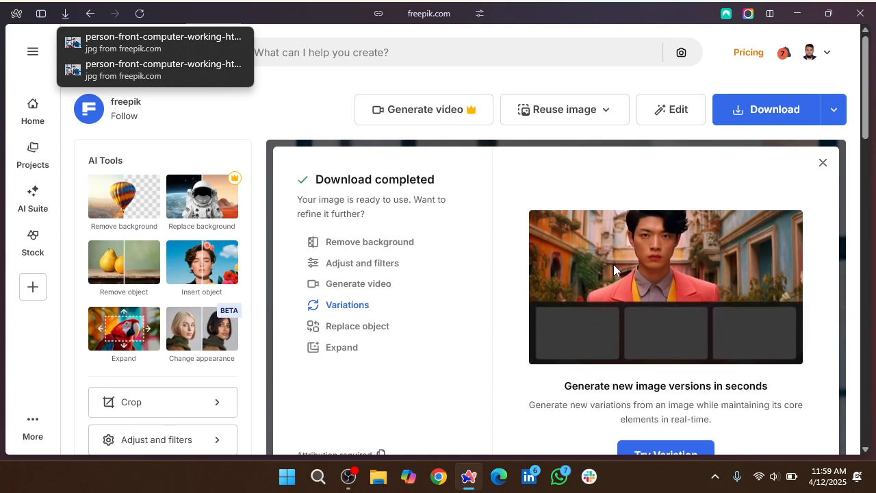
left_click(823, 163)
scroll(491, 173, "down", 5)
scroll(491, 180, "down", 4)
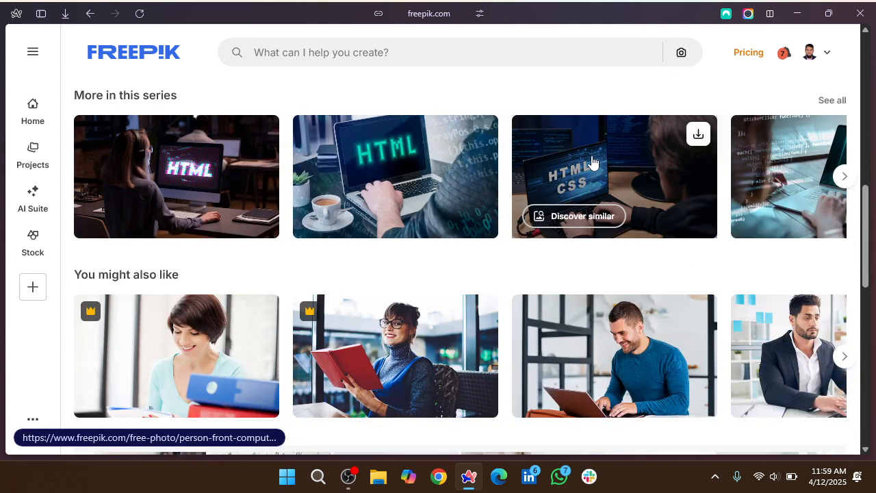
Step: Start downloading the HTML CSS image, allow multiple downloads, then cancel that download
left_click(593, 162)
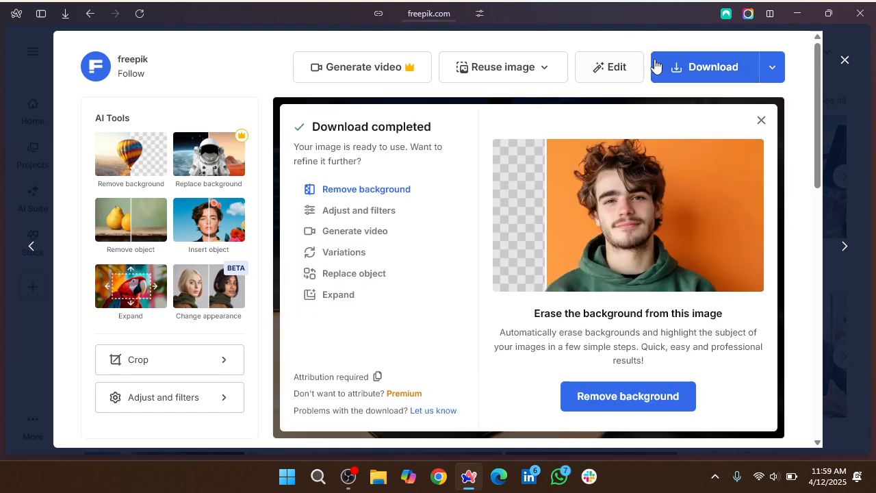
left_click(677, 74)
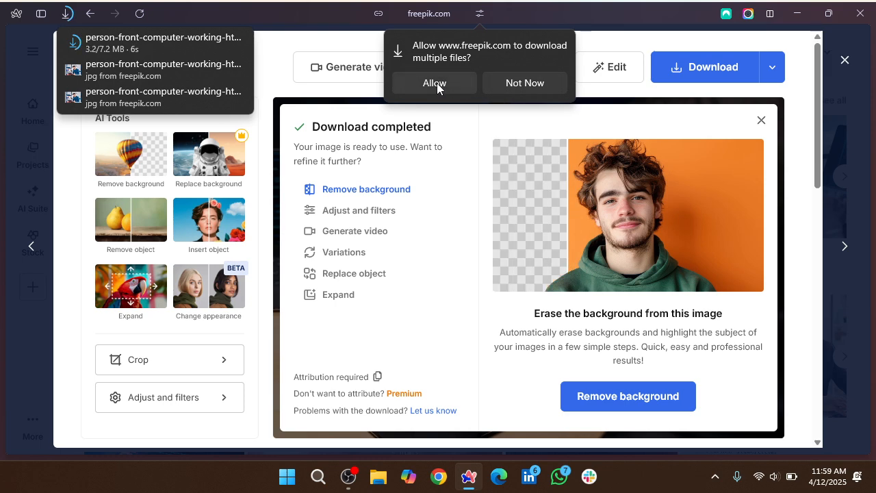
left_click(437, 85)
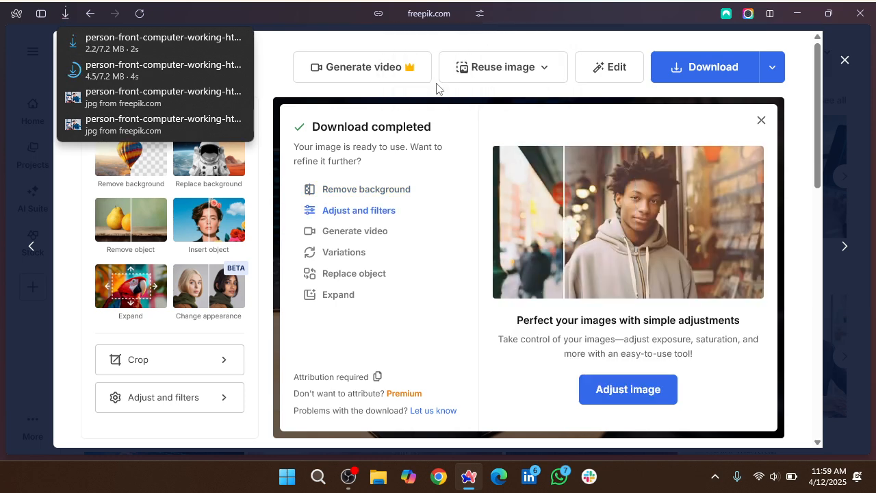
left_click(232, 46)
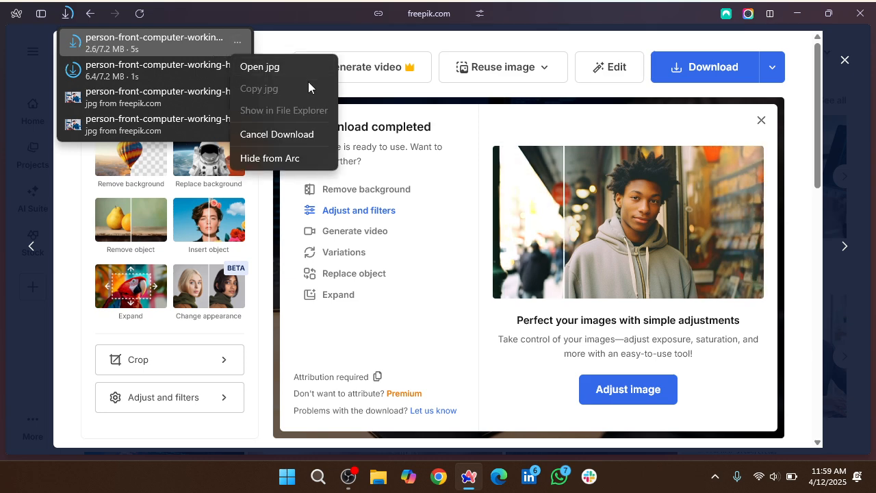
left_click(297, 134)
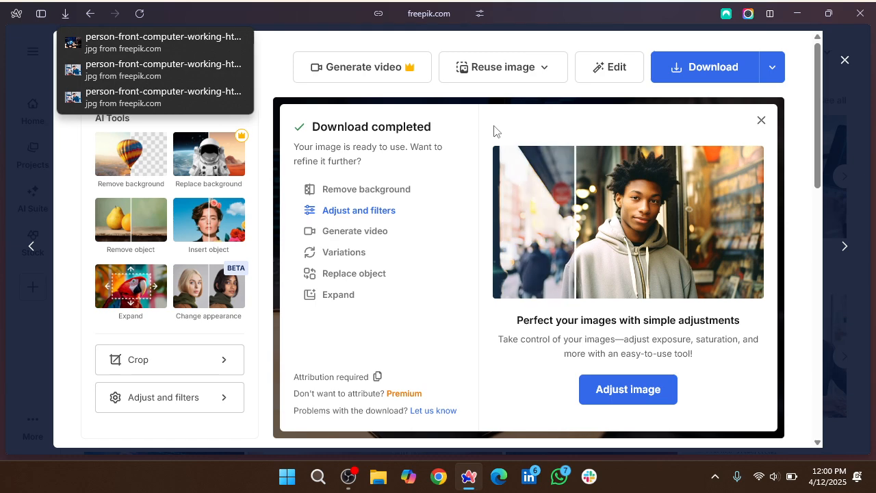
left_click(762, 121)
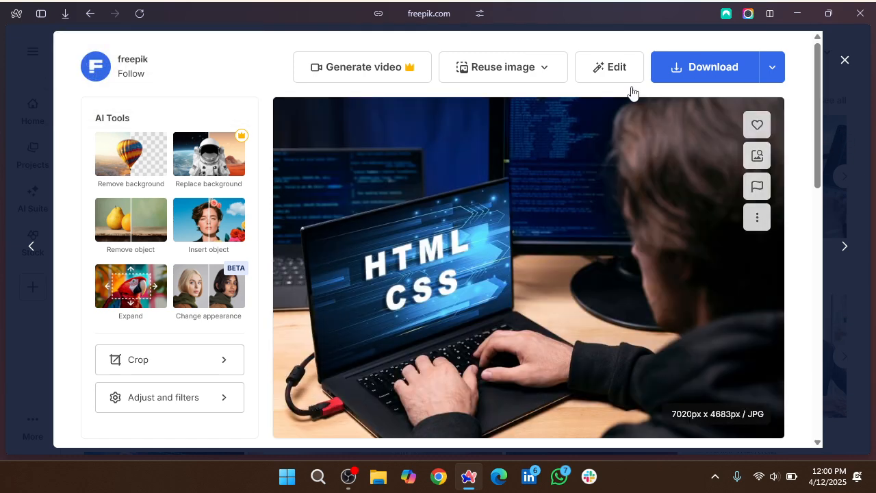
Step: View the laptop coding photo's details, then close them and return to the search box
scroll(554, 201, "down", 10)
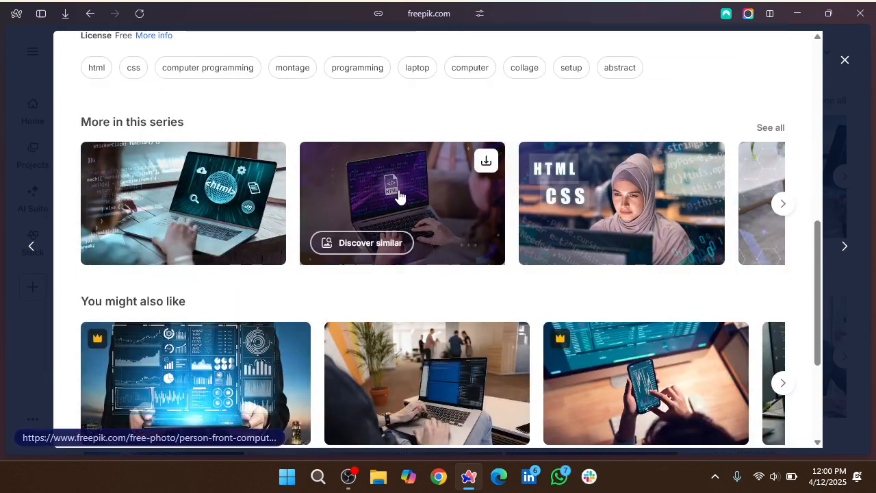
scroll(398, 196, "down", 3)
scroll(400, 197, "up", 1)
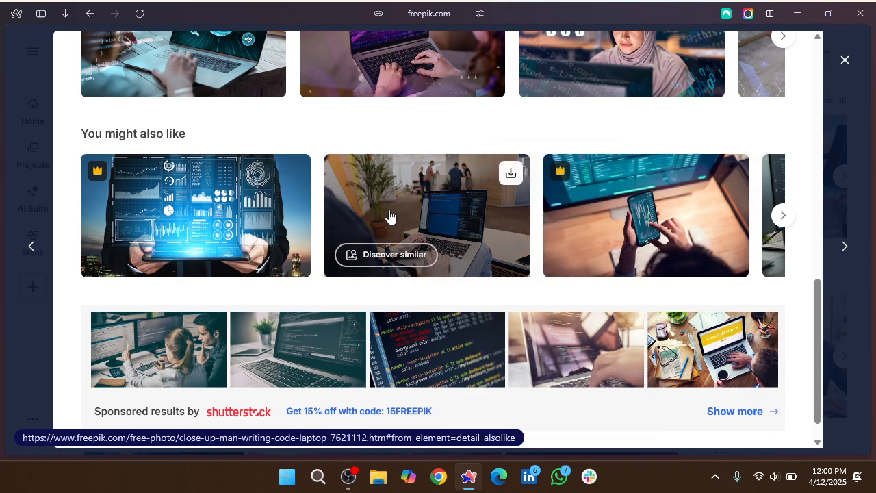
scroll(449, 347, "down", 1)
scroll(449, 347, "up", 2)
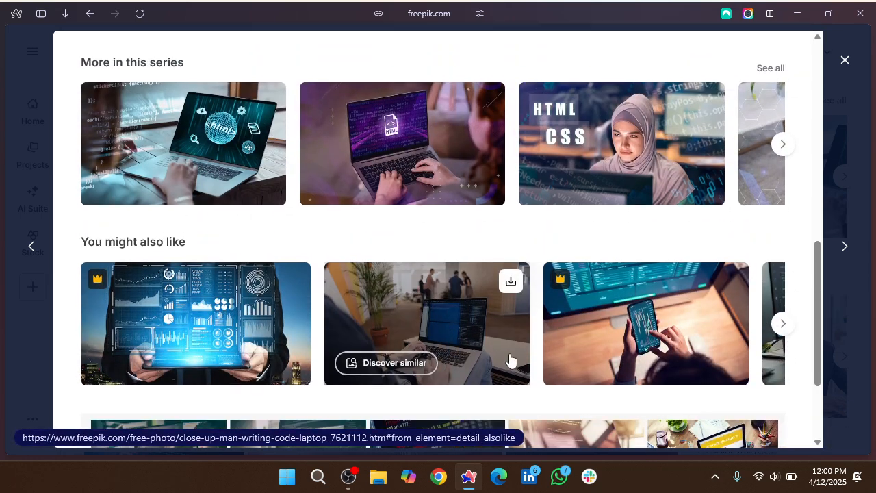
left_click(451, 314)
scroll(422, 142, "down", 6)
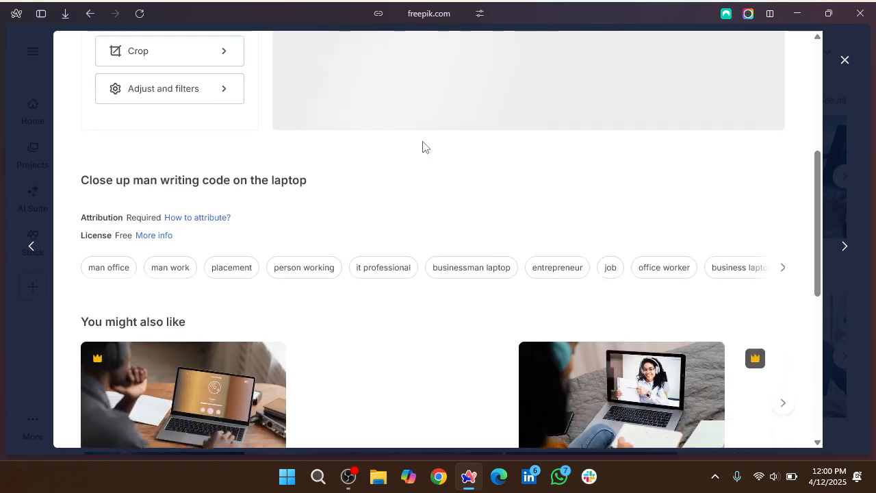
scroll(423, 146, "down", 2)
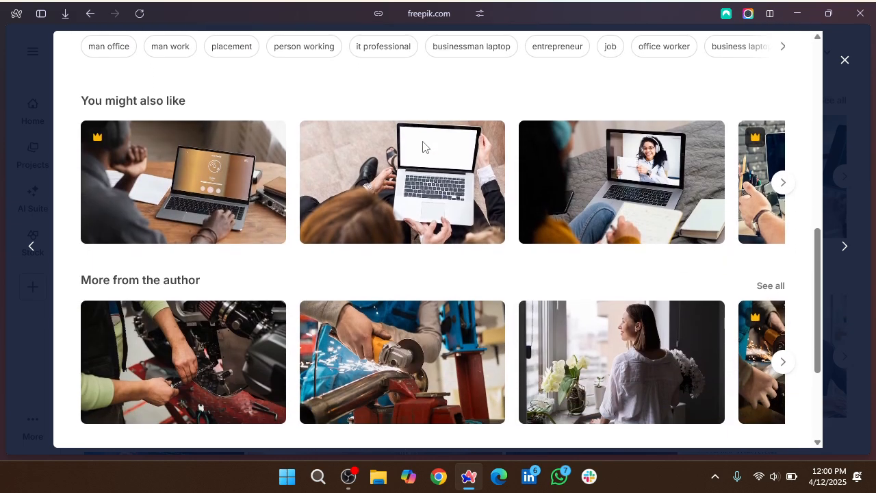
scroll(422, 146, "up", 8)
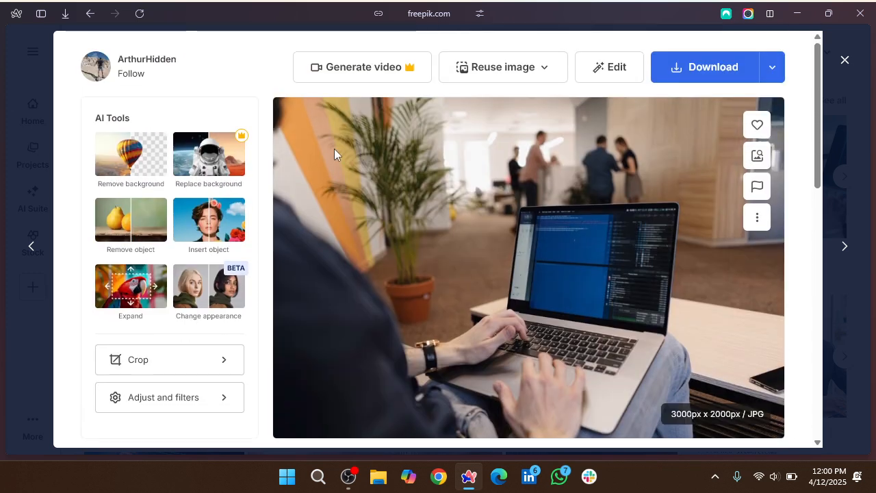
left_click(847, 62)
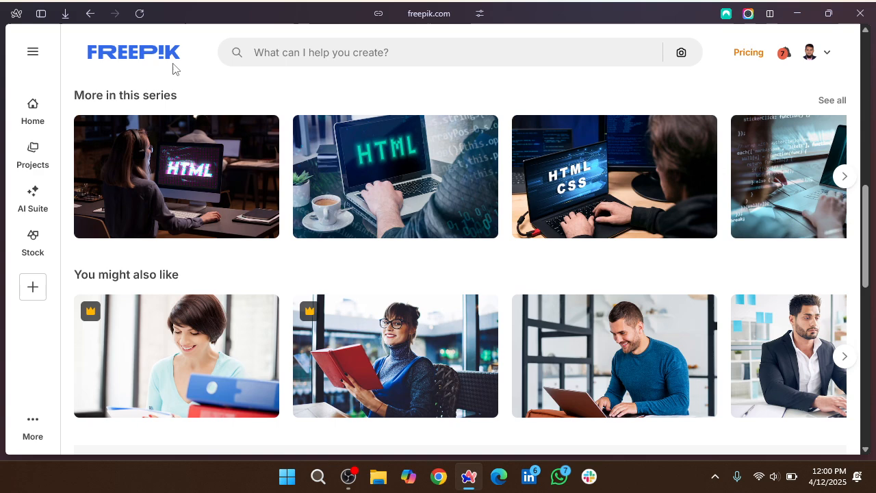
left_click(283, 55)
Step: Search Freepik for 'wordpress seo' and download the SEO illustration
type("word")
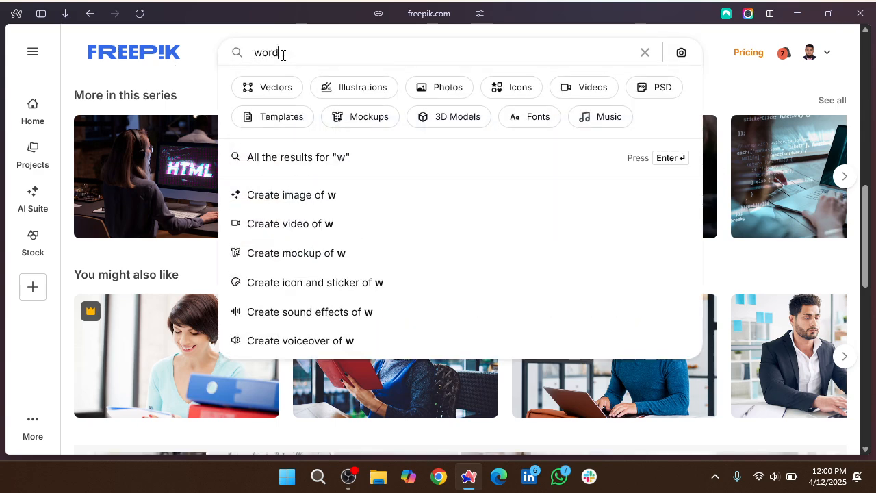
type("pres")
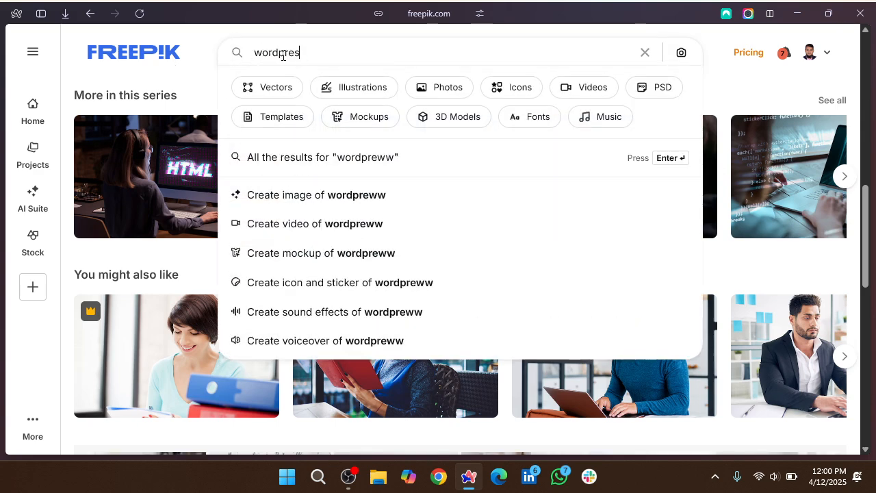
type("s seo")
key("Return")
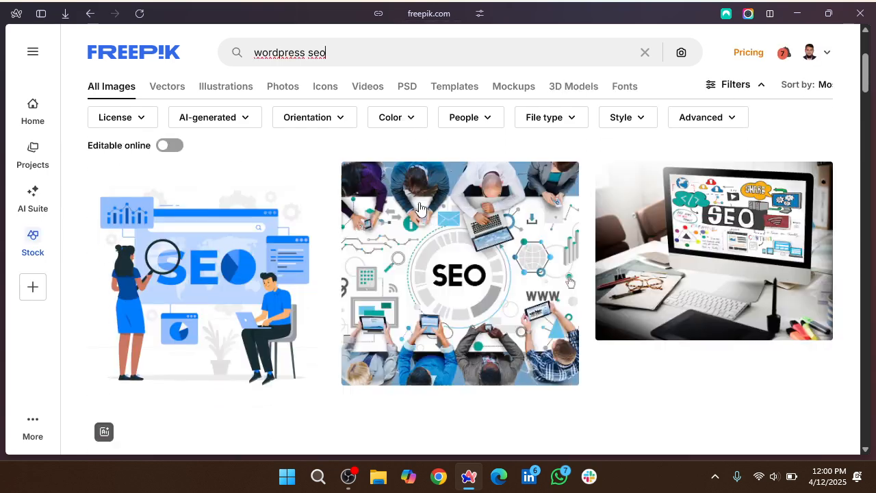
left_click(459, 254)
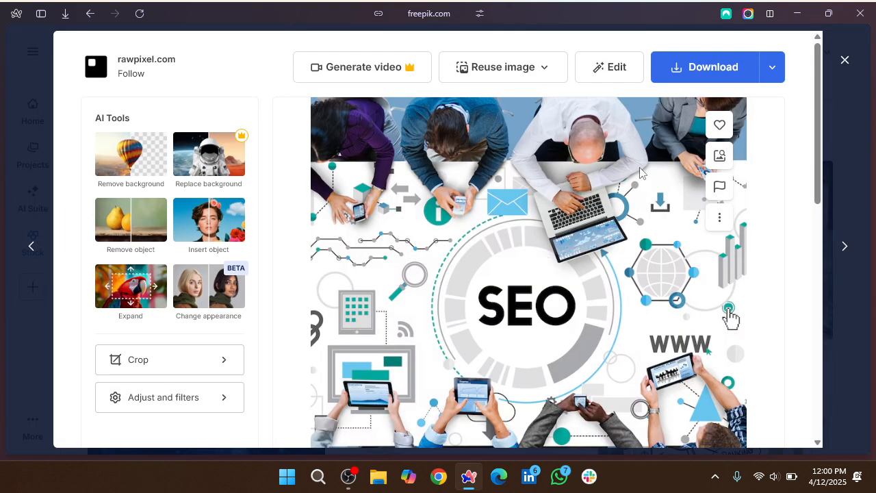
left_click(682, 80)
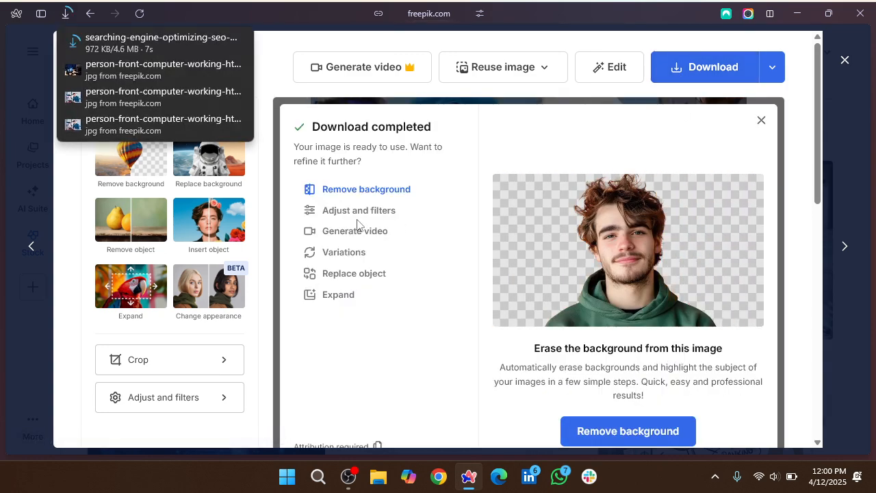
left_click(761, 122)
Step: Download the Digital Marketing photo, then return to the WordPress Plugins tab
scroll(574, 261, "down", 5)
scroll(574, 261, "down", 3)
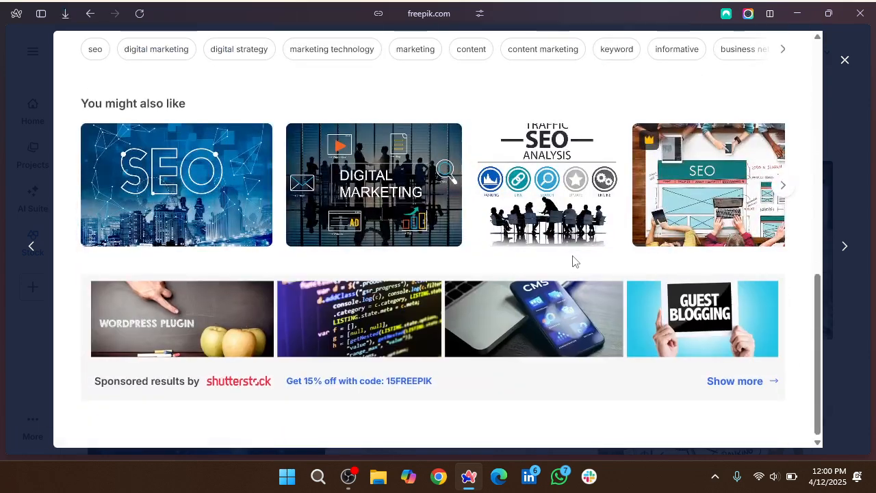
left_click(376, 190)
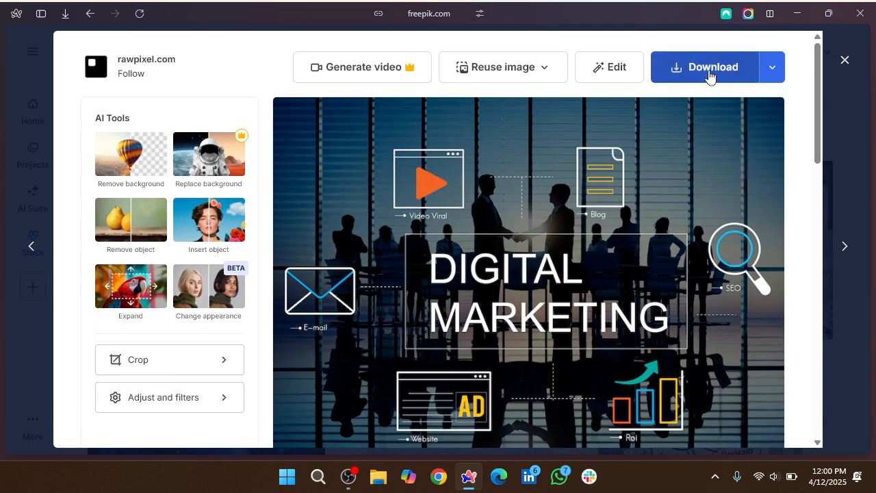
left_click(709, 68)
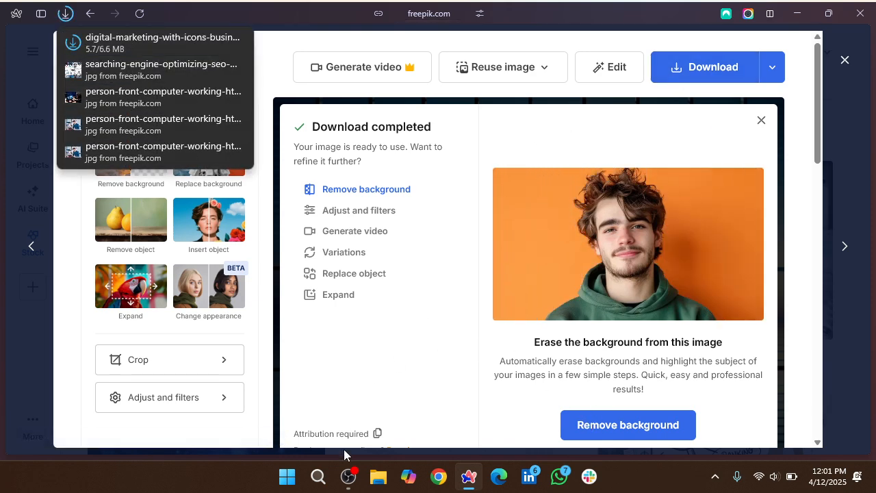
mouse_move(472, 486)
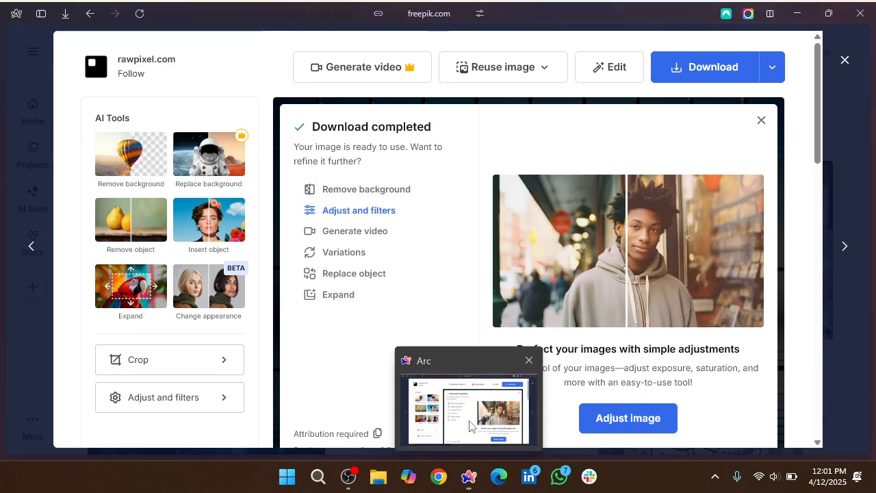
mouse_move(2, 226)
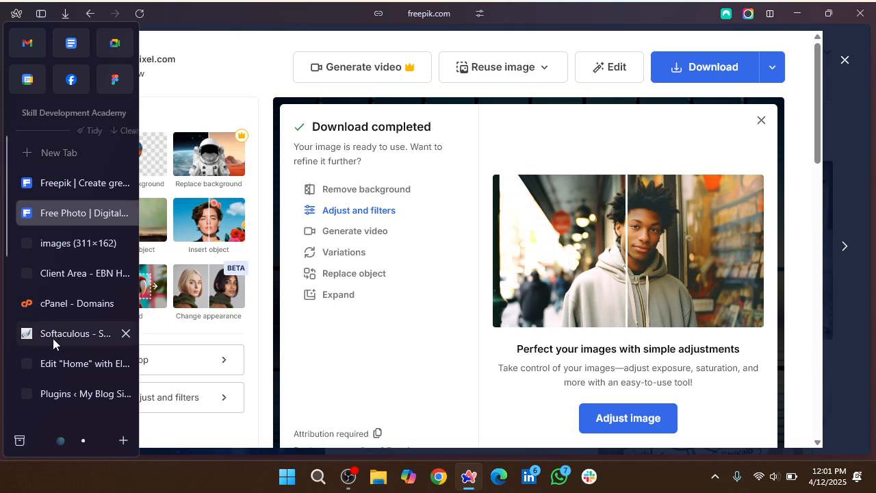
left_click(65, 392)
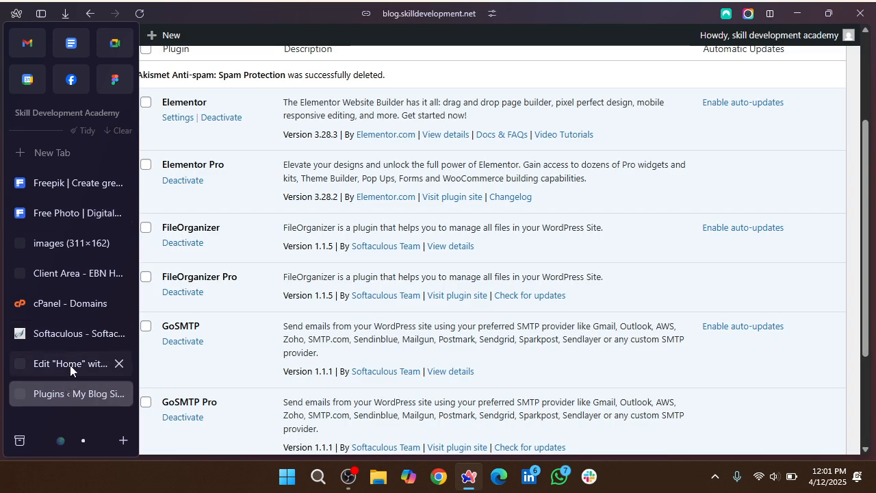
Step: Upload the four downloaded images from the Downloads folder to the Home page gallery's media library
left_click(70, 365)
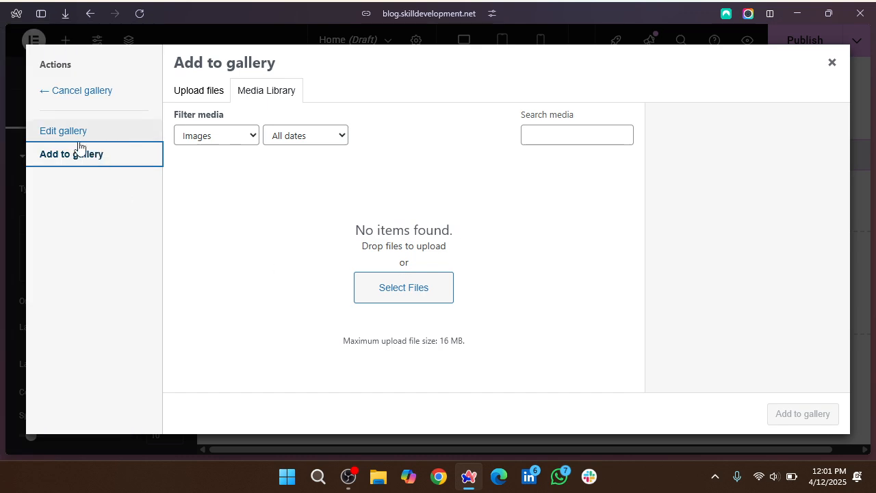
left_click(425, 291)
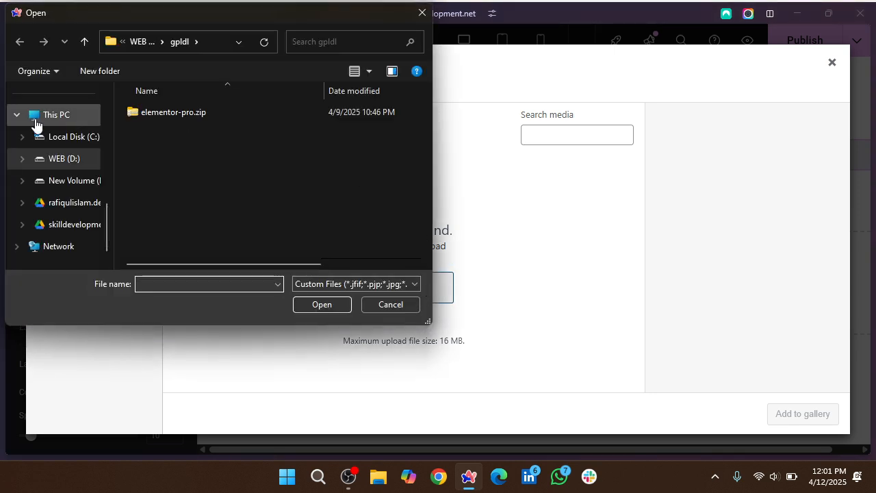
scroll(59, 141, "up", 4)
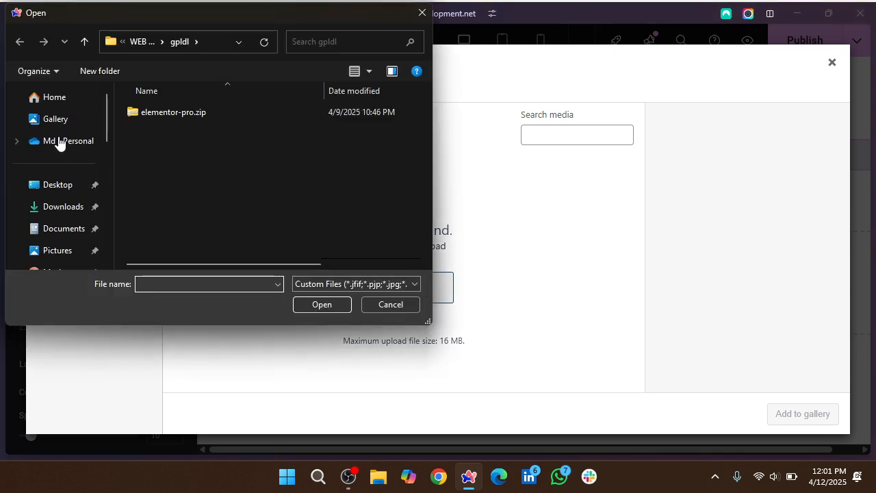
left_click(59, 208)
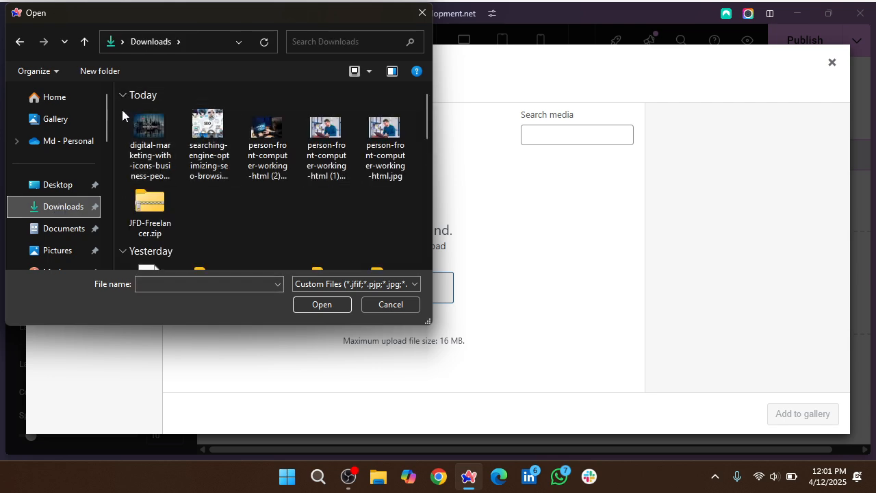
left_click_drag(122, 109, 336, 160)
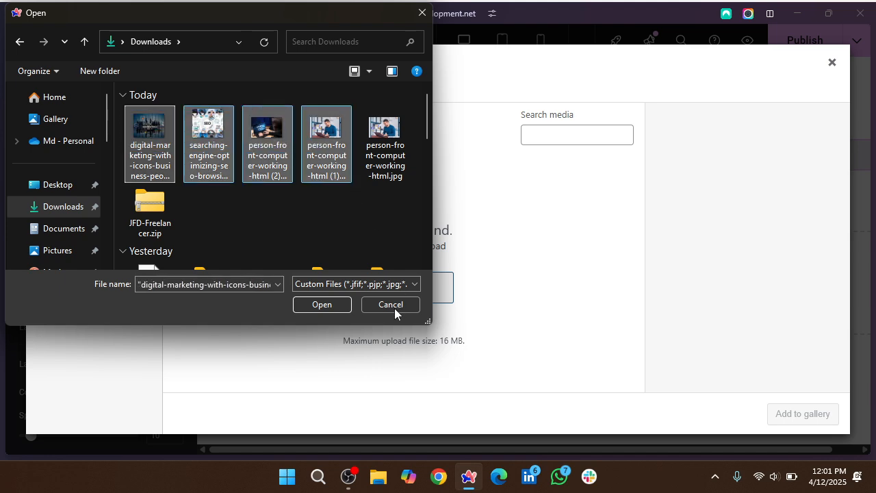
left_click(335, 306)
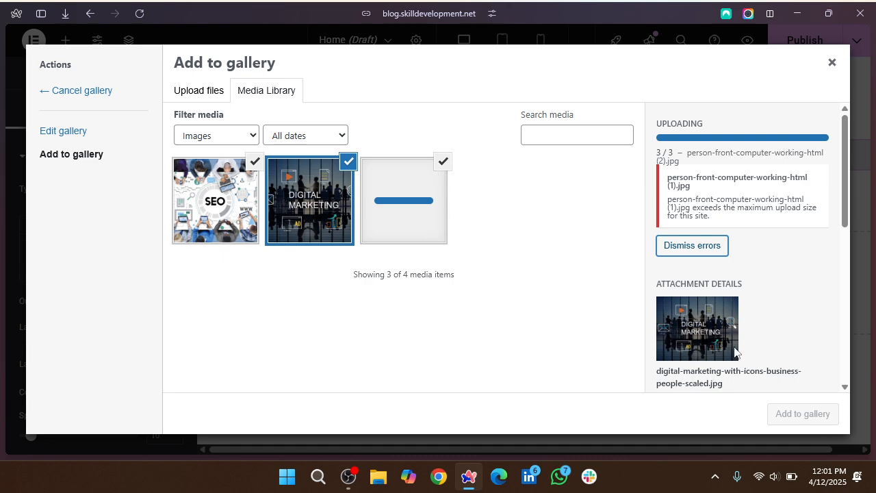
Step: Scroll the Attachment Details panel to review the uploaded marketing image's information
scroll(736, 353, "down", 3)
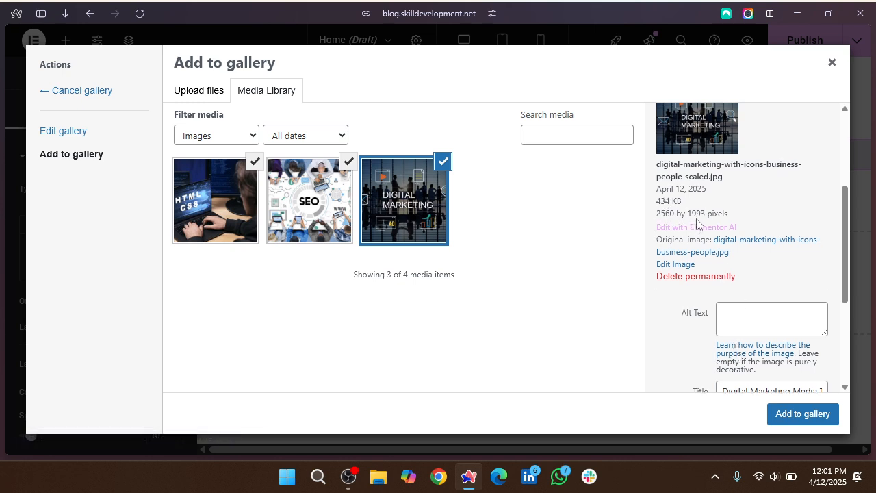
scroll(700, 248, "down", 1)
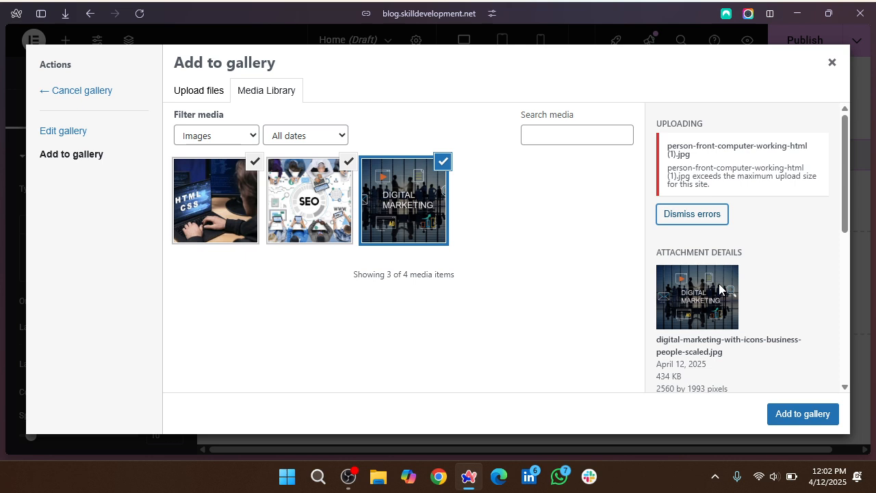
scroll(719, 287, "down", 2)
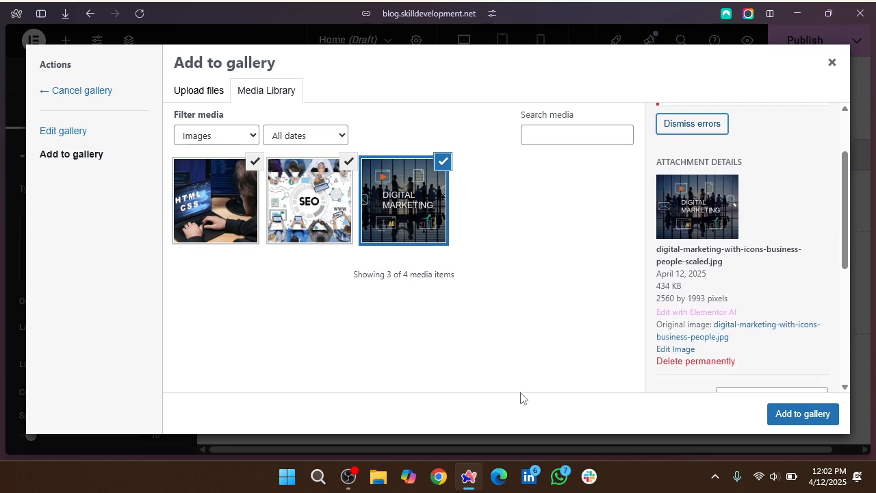
mouse_move(2, 245)
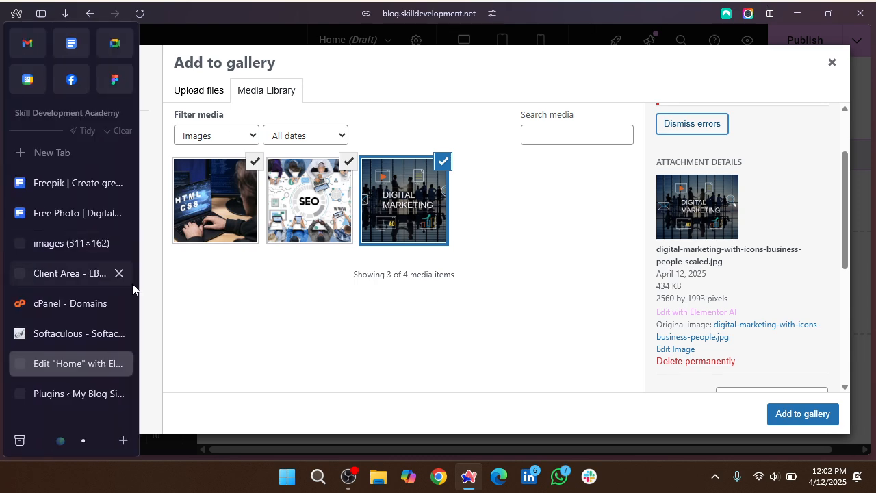
Step: Search Google for 'virustotal' and open the VirusTotal - Home result
left_click(45, 157)
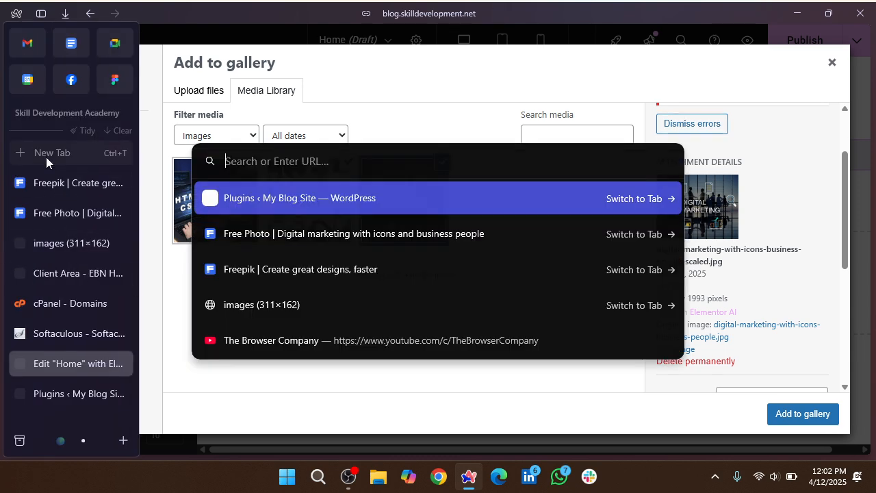
type("t")
key("BackSpace")
type("=")
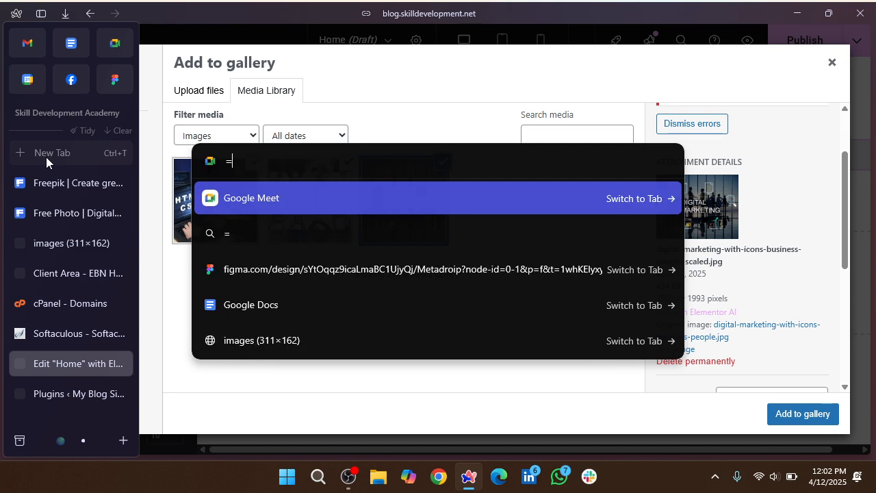
key("BackSpace")
type("virus")
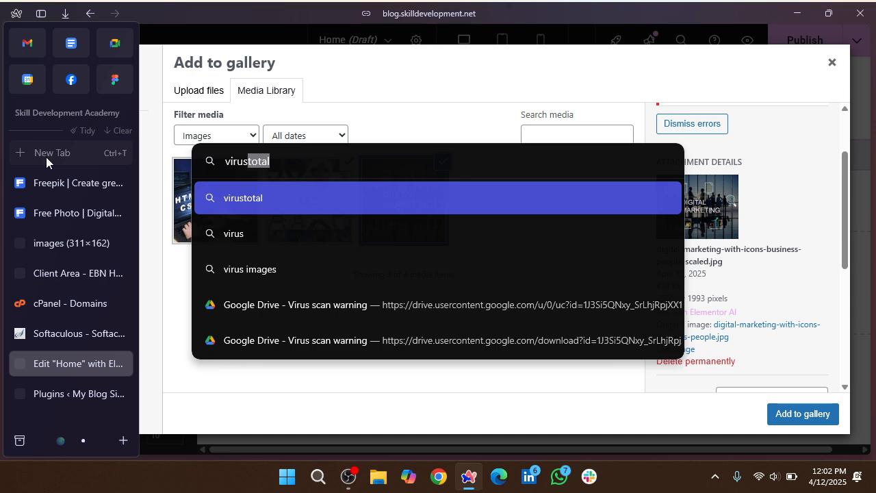
key("Return")
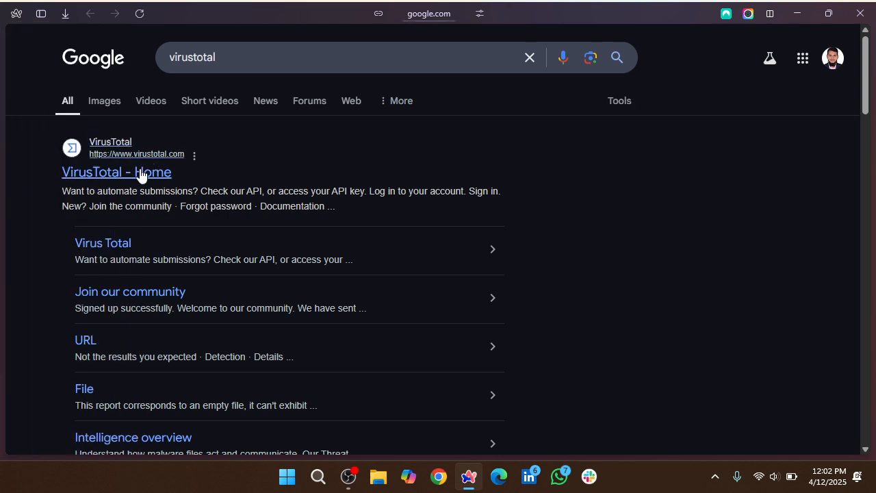
left_click(140, 173)
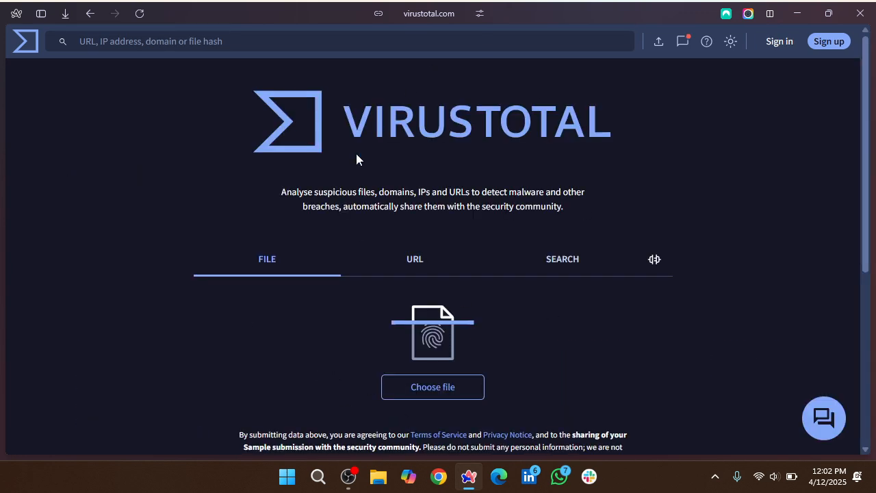
Step: Open the gpldl folder on WEB (D:) in File Explorer
left_click(377, 483)
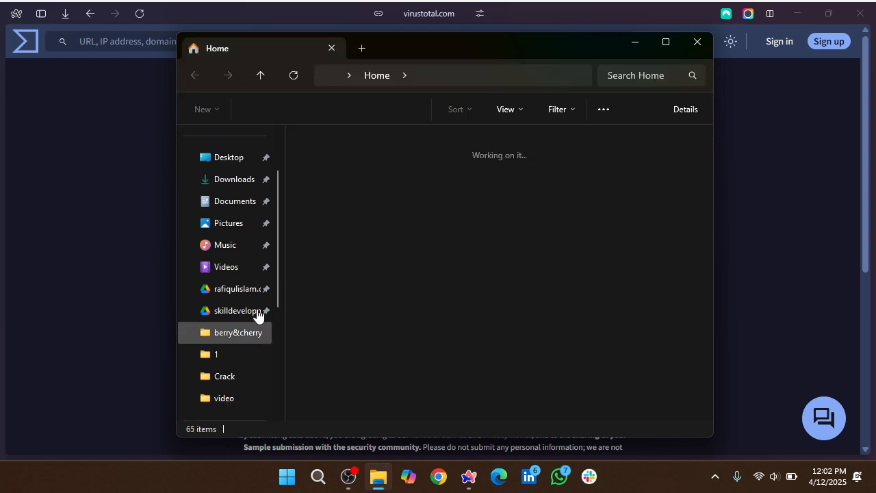
scroll(232, 391, "down", 2)
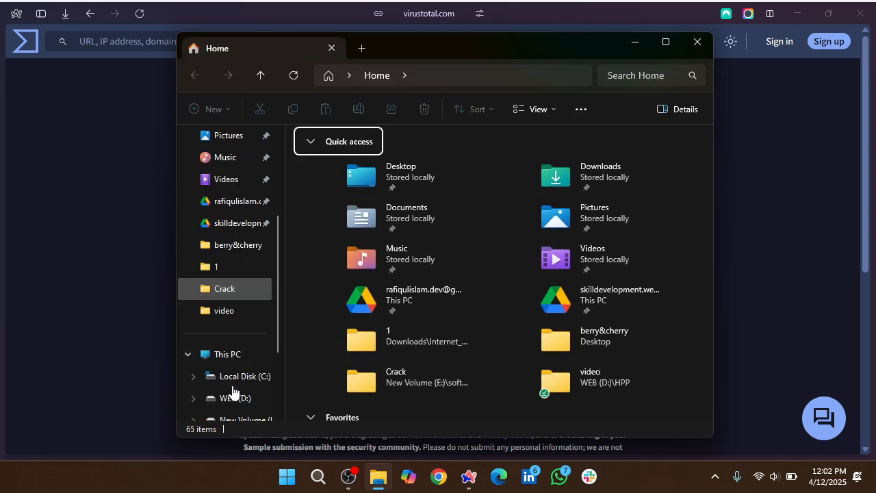
left_click(233, 400)
scroll(234, 404, "down", 1)
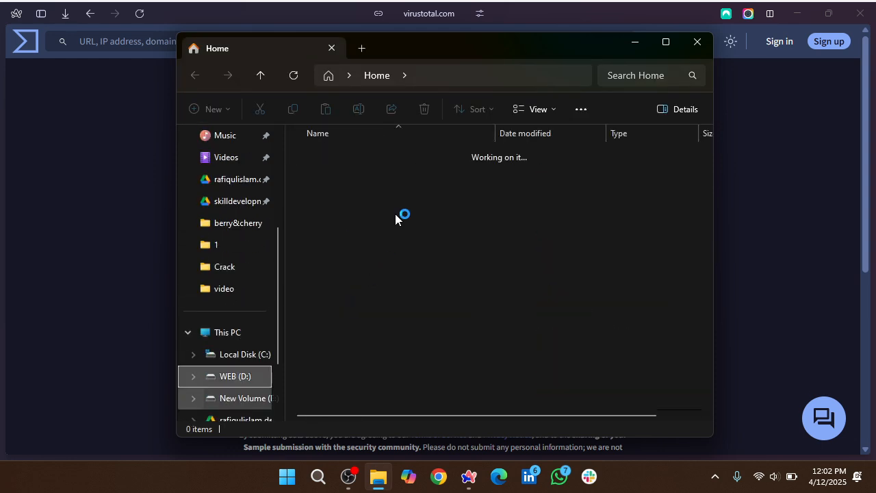
double_click(365, 155)
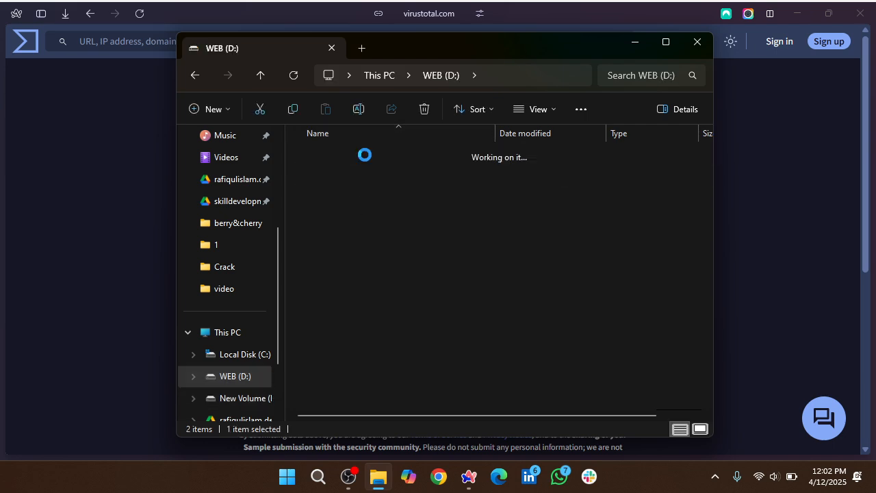
Step: Drag elementor-pro.zip onto the VirusTotal page to scan it
left_click_drag(484, 39, 485, 83)
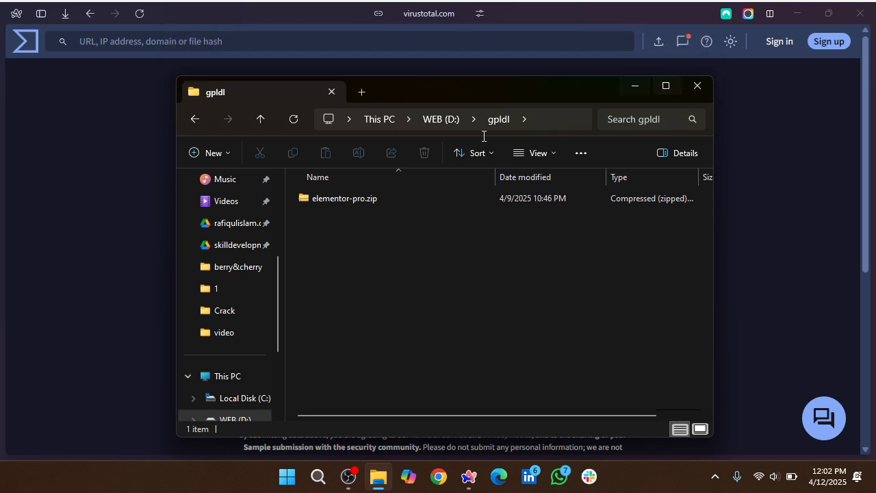
left_click_drag(355, 193, 74, 208)
left_click(642, 80)
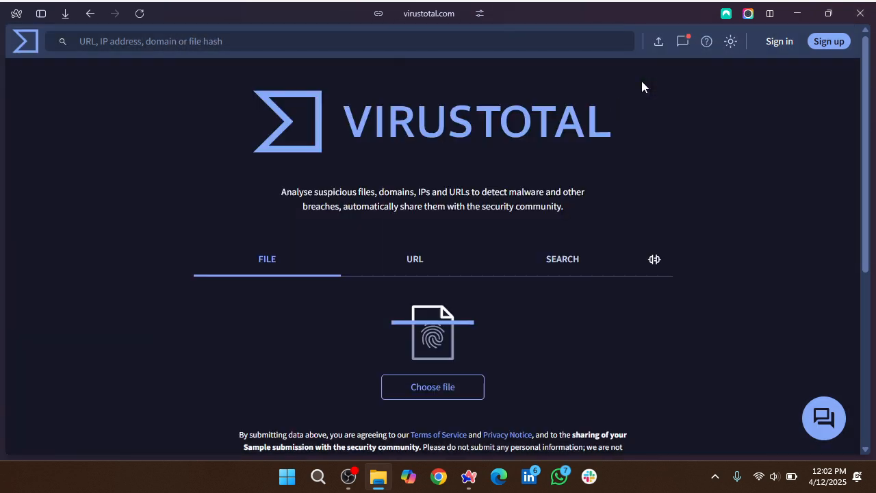
scroll(493, 333, "down", 1)
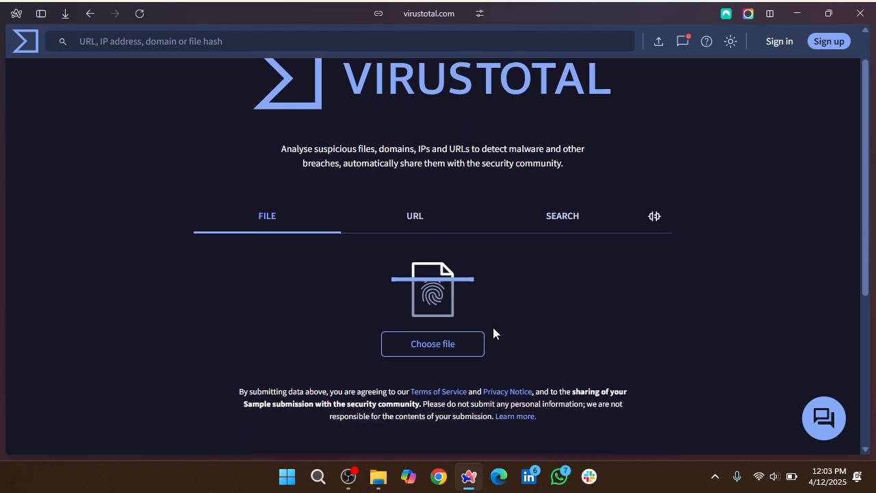
left_click(378, 476)
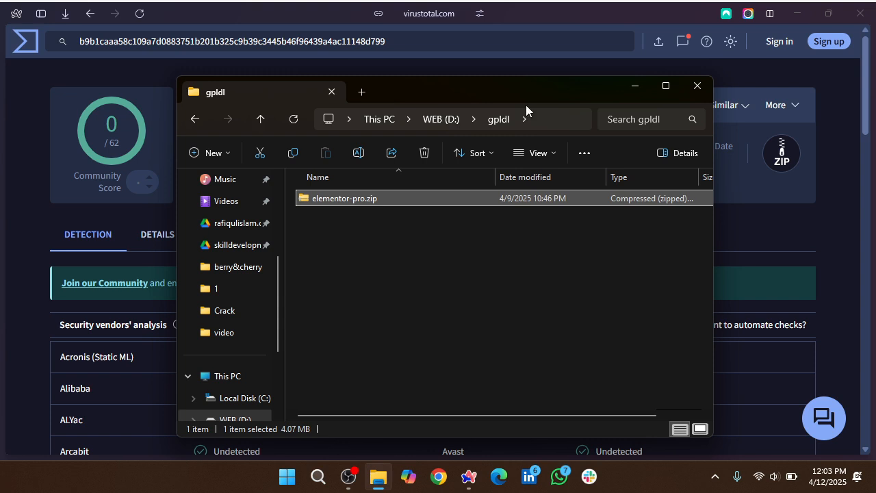
Step: Scroll through the VirusTotal detection table, confirming every vendor reports Undetected
left_click(642, 82)
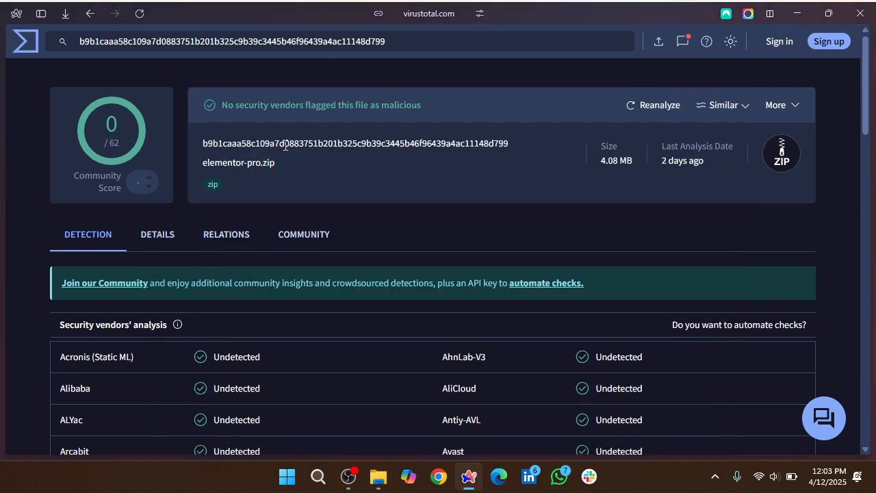
scroll(437, 230, "down", 1)
scroll(437, 226, "up", 1)
scroll(449, 299, "down", 6)
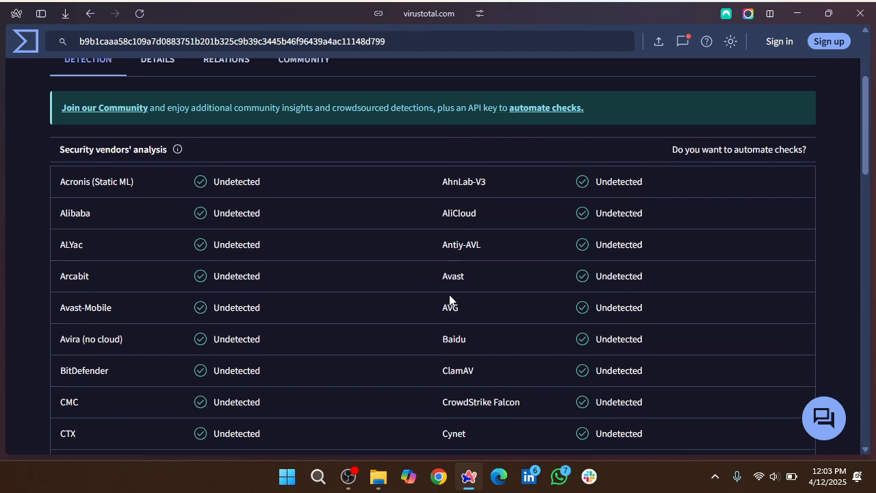
scroll(597, 304, "down", 15)
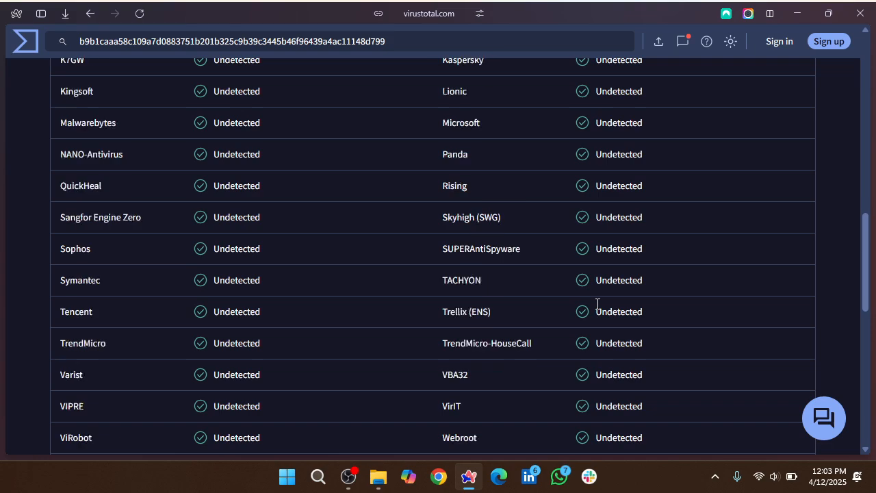
scroll(596, 303, "up", 15)
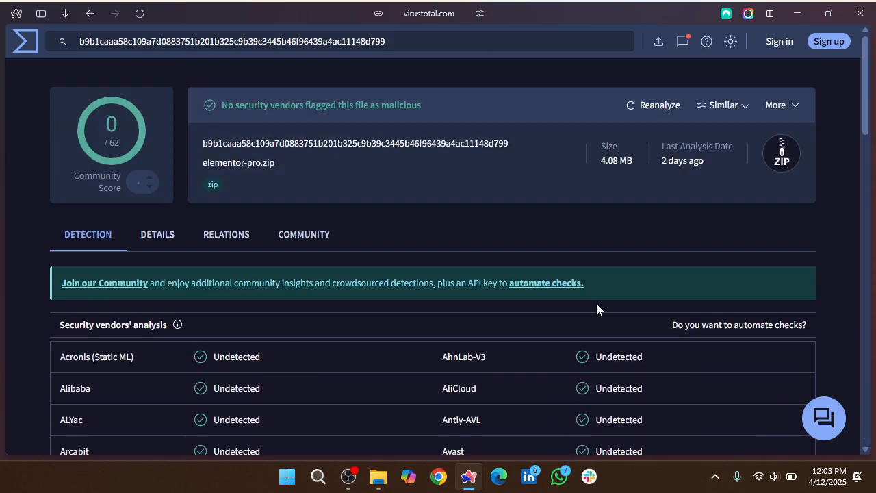
scroll(597, 303, "down", 4)
scroll(610, 298, "down", 15)
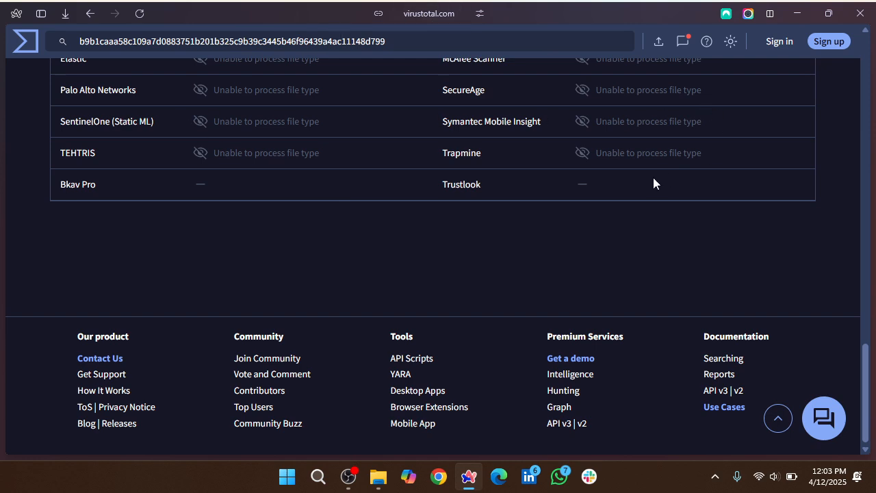
scroll(312, 287, "up", 15)
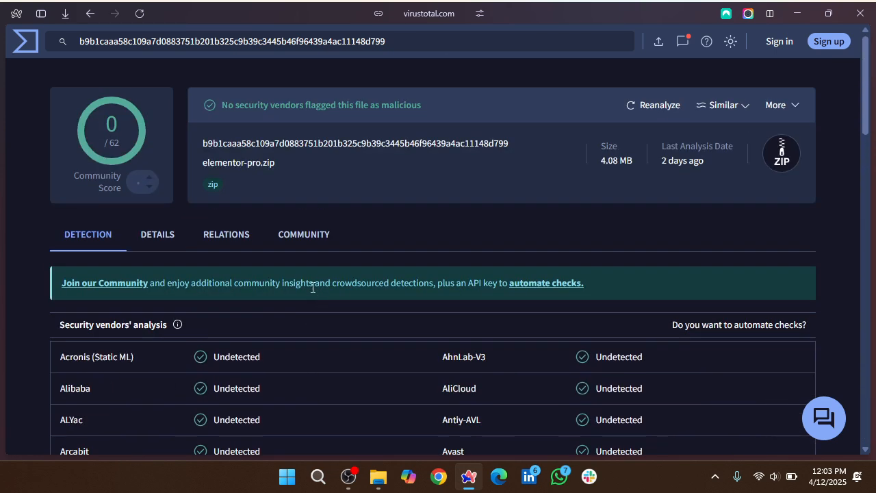
scroll(589, 339, "down", 9)
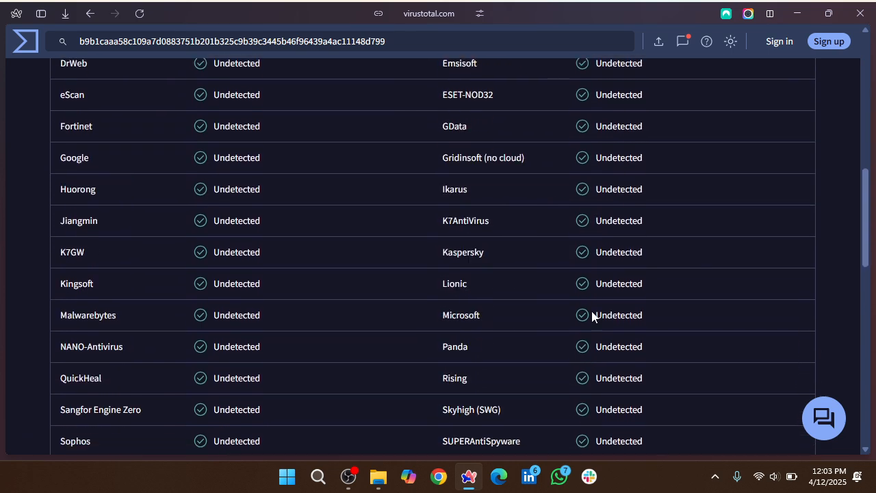
mouse_move(0, 242)
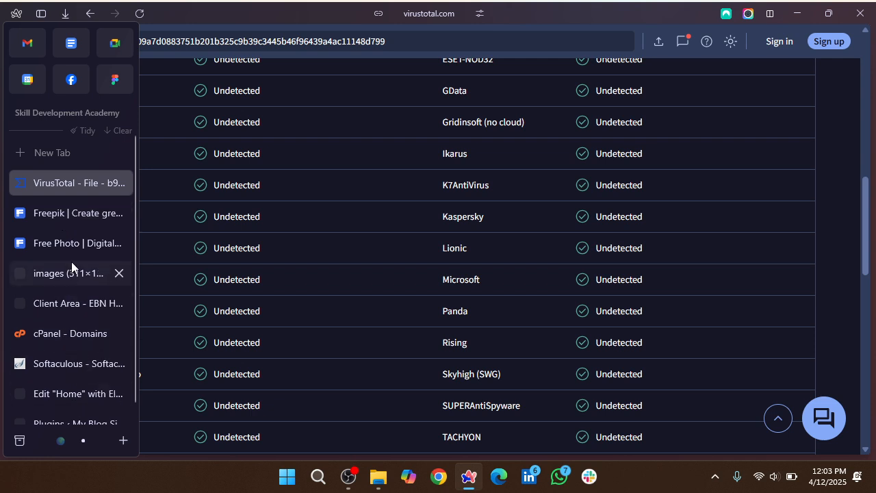
Step: Insert the four-image gallery (baby, Digital Marketing, SEO, HTML CSS) into the Home page
scroll(73, 348, "down", 1)
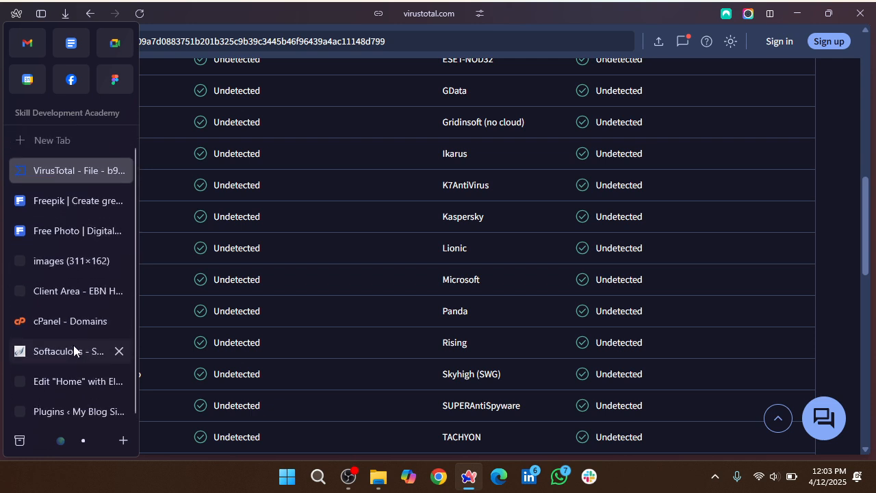
left_click(56, 386)
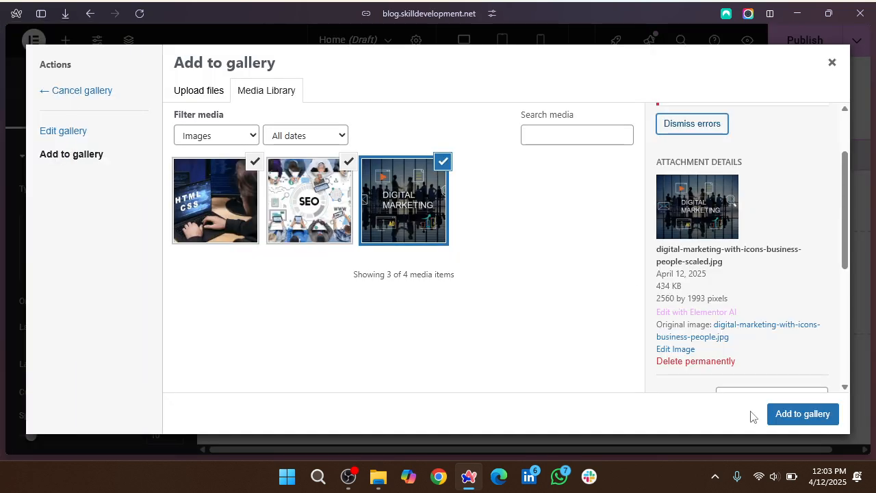
left_click(792, 415)
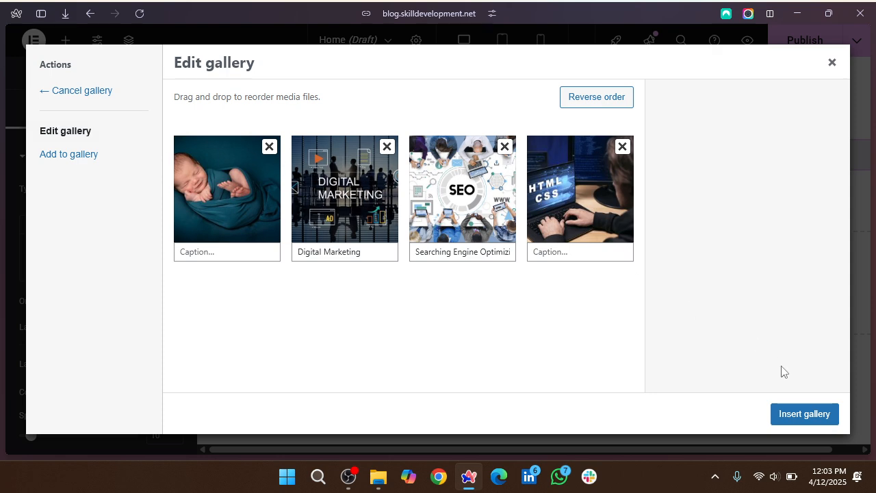
left_click(779, 414)
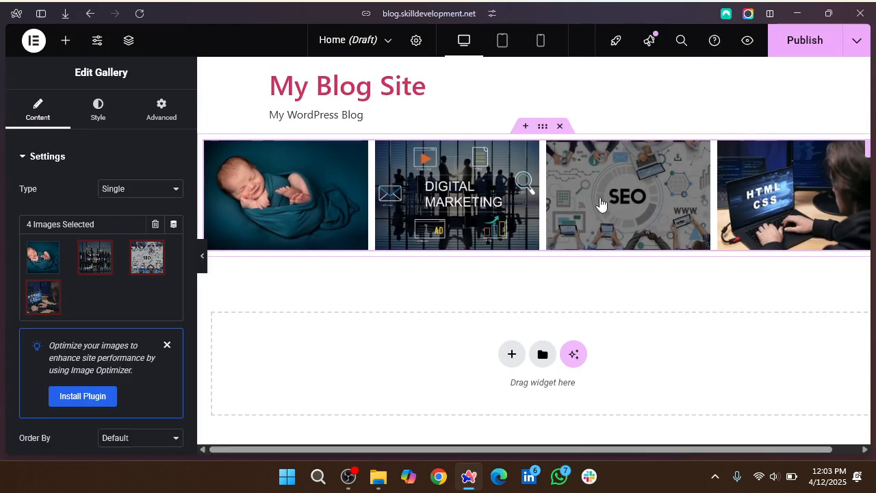
Step: Dismiss the Image Optimizer notice and set the Grid gallery to 2 columns
left_click(167, 344)
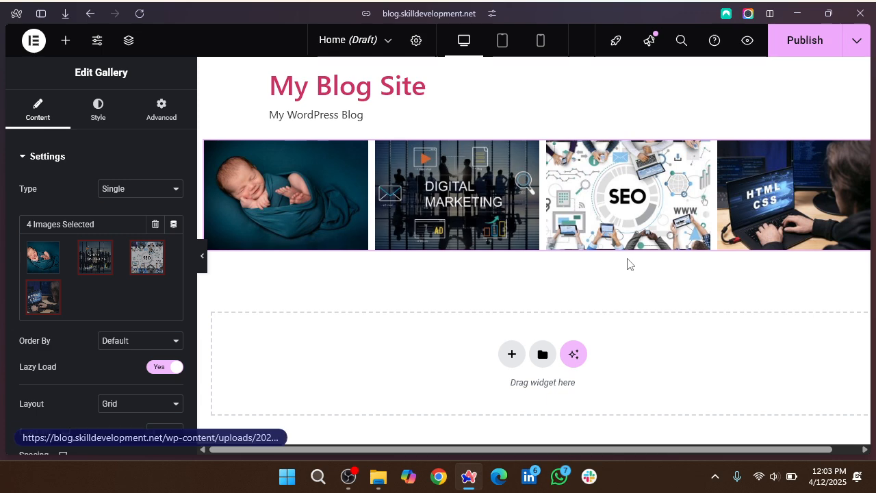
scroll(104, 361, "down", 1)
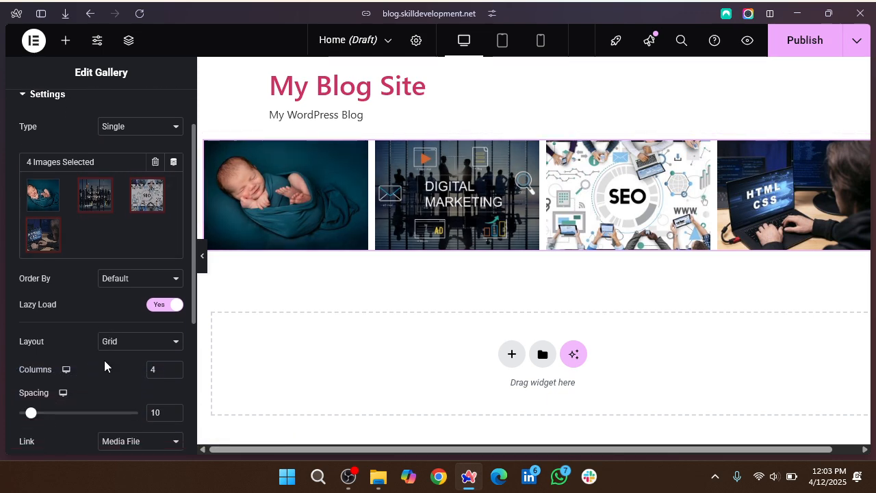
left_click_drag(164, 365, 148, 357)
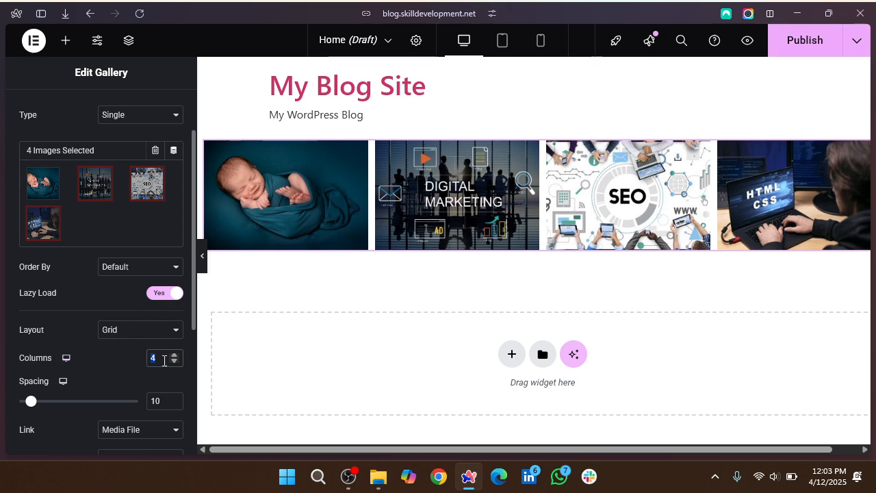
left_click(153, 331)
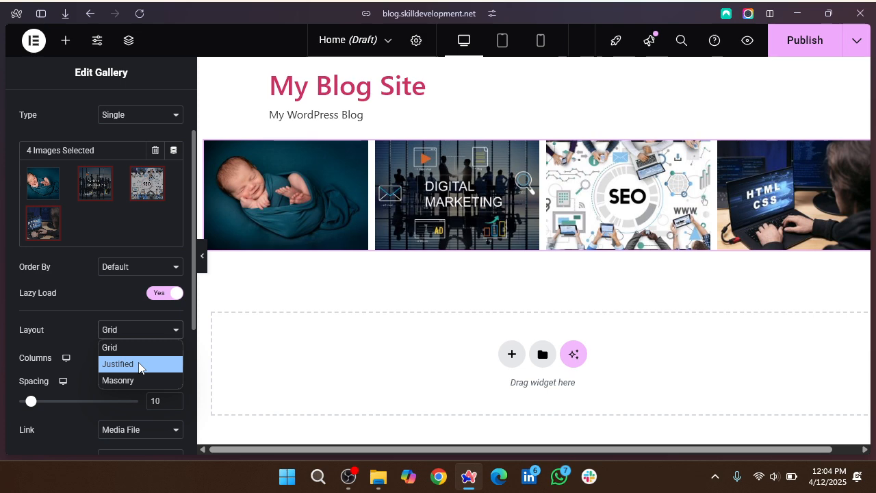
left_click(70, 327)
left_click_drag(159, 365, 146, 356)
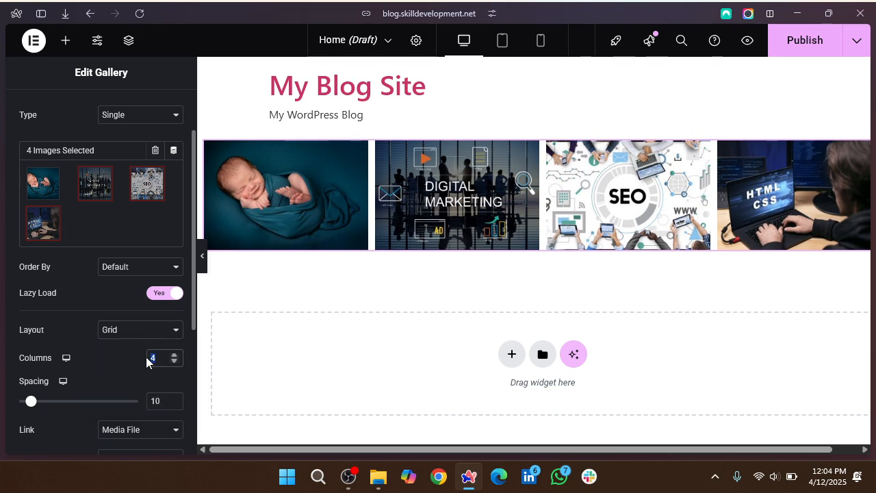
type("3")
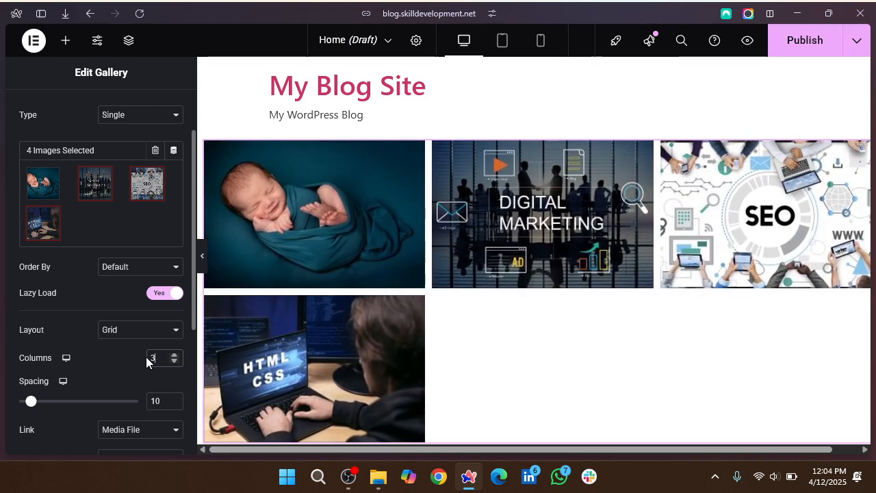
key("BackSpace")
type("2")
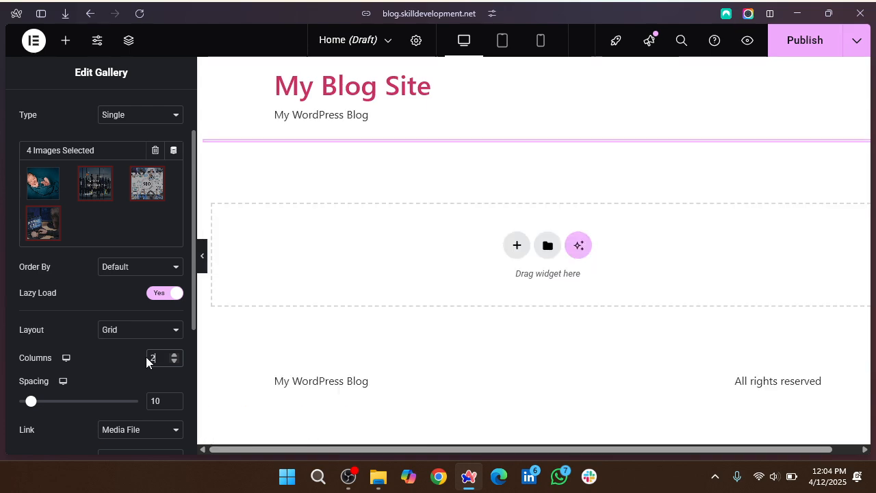
Step: Open the baby photo enlarged in the gallery lightbox
scroll(528, 356, "down", 4)
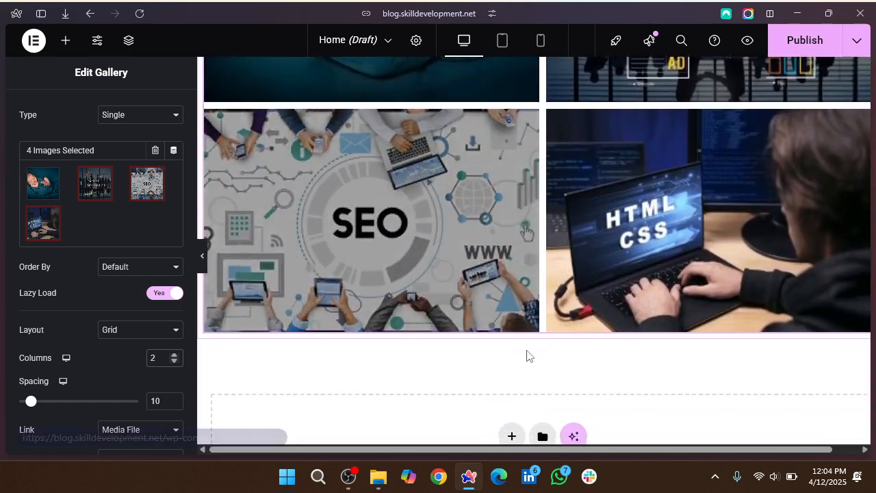
scroll(528, 356, "up", 3)
scroll(527, 356, "down", 1)
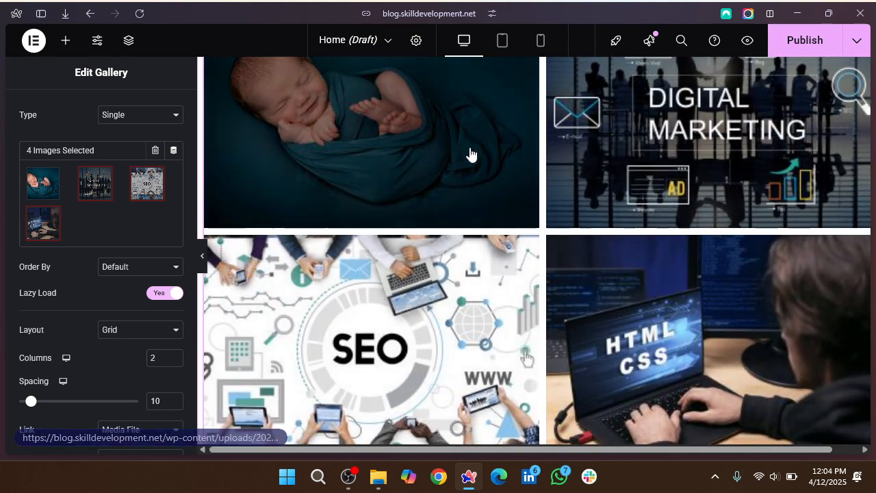
left_click(470, 153)
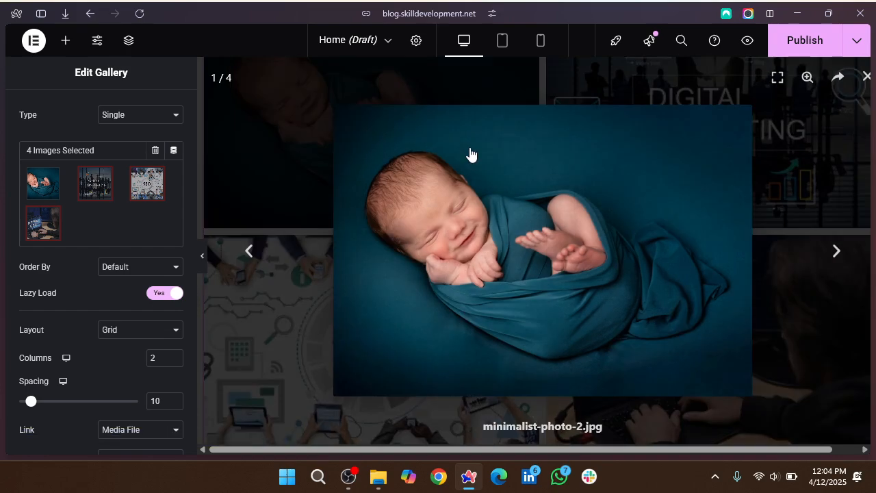
Step: Advance the gallery lightbox two images to the SEO picture, then close the preview
left_click(838, 253)
left_click(838, 253)
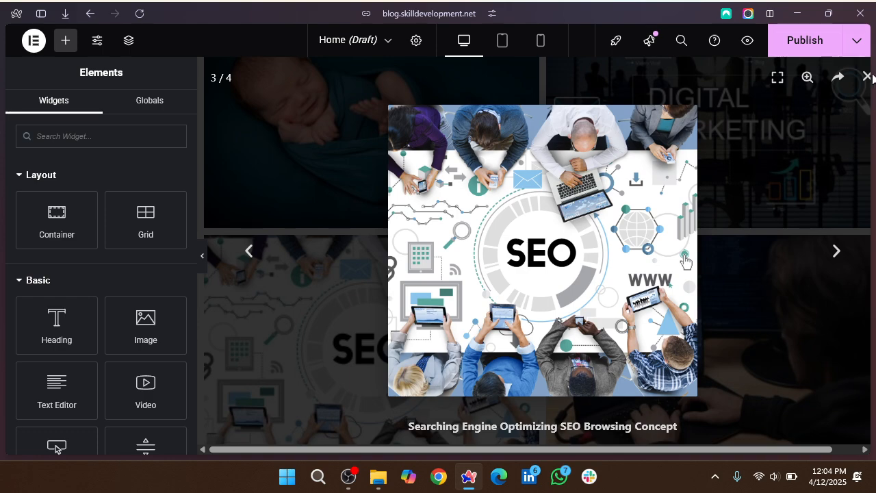
left_click(866, 79)
scroll(607, 196, "up", 2)
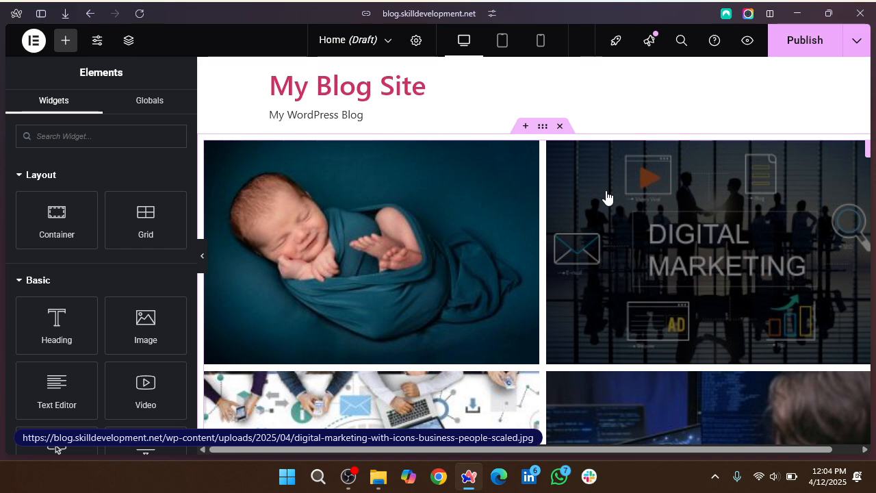
Step: Browse the Elementor Elements panel and publish the Home page
scroll(105, 334, "down", 5)
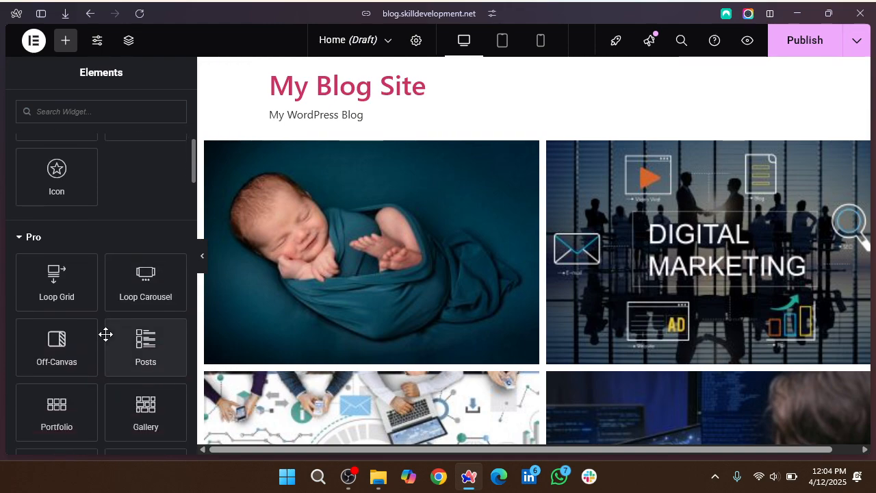
scroll(446, 315, "down", 5)
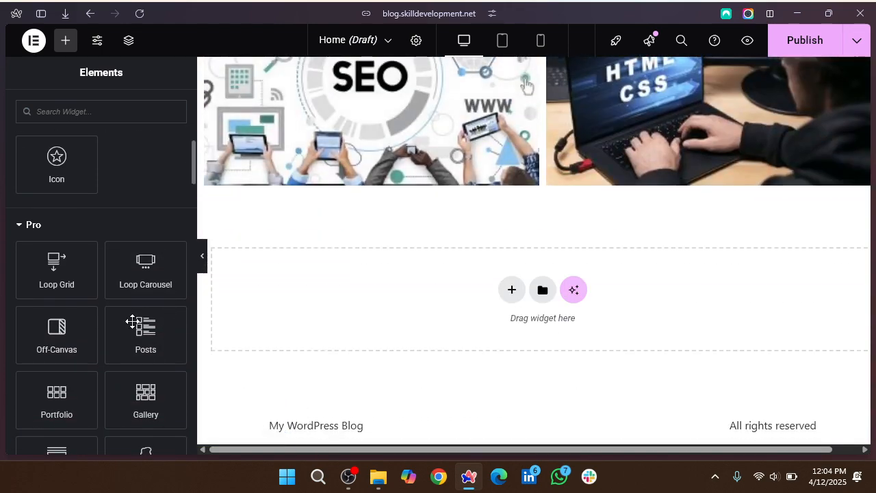
scroll(132, 322, "down", 10)
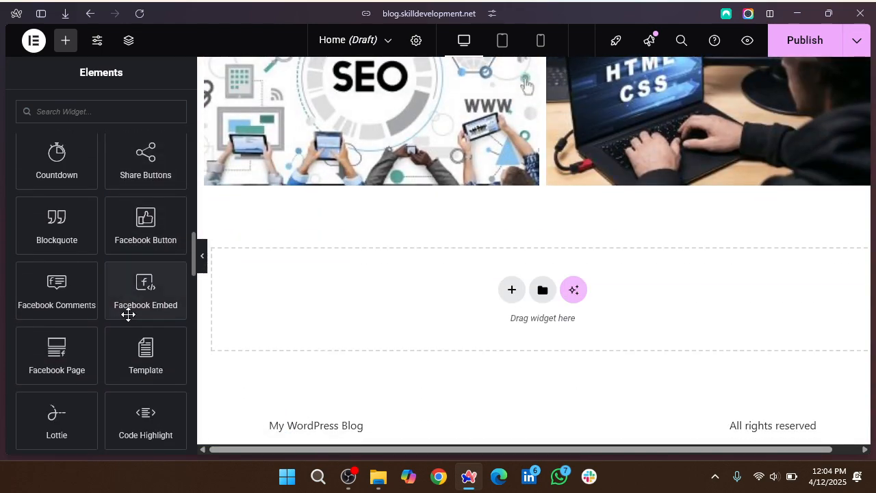
scroll(479, 209, "up", 5)
scroll(479, 210, "down", 5)
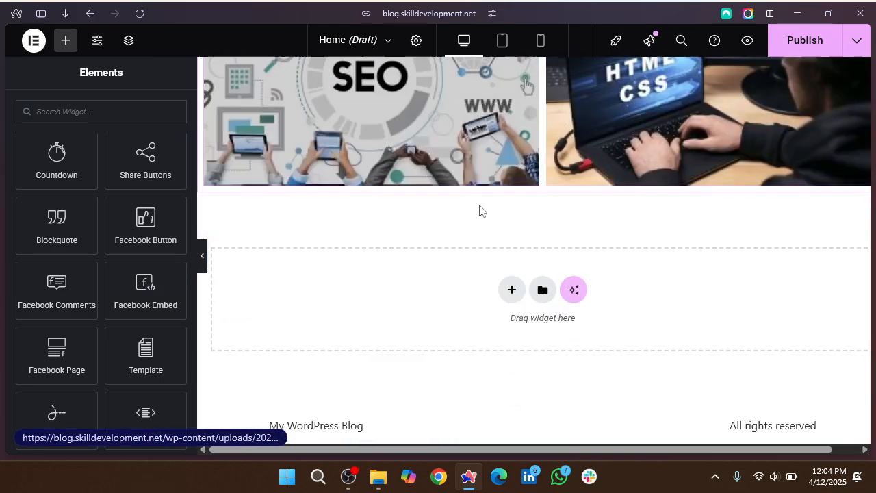
left_click(801, 46)
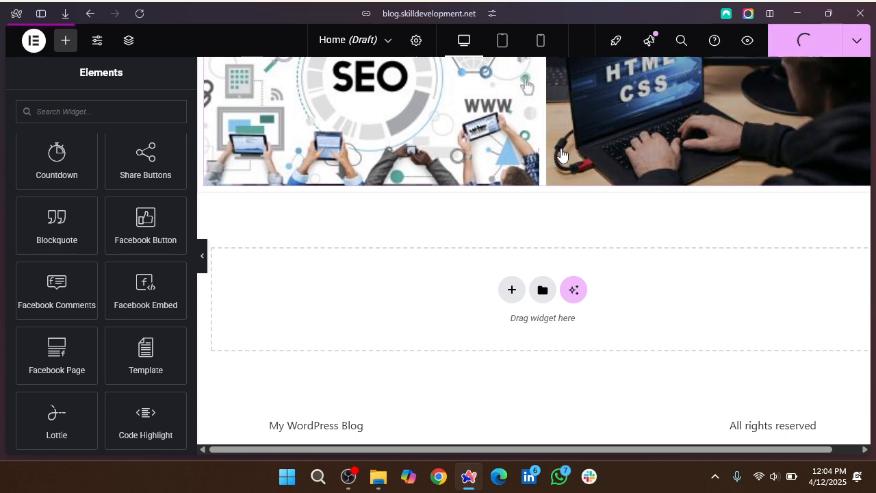
Step: Scroll through the rest of the widget list and bring up Elementor's main menu
scroll(561, 156, "up", 5)
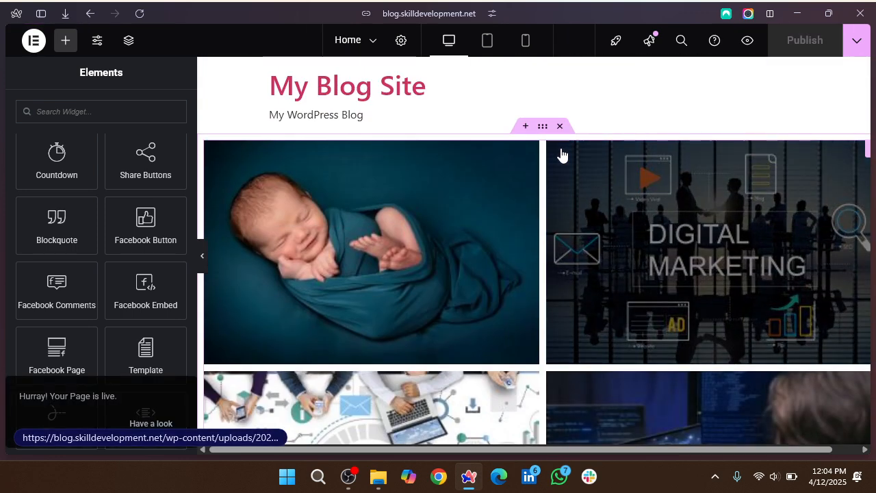
scroll(155, 260, "down", 10)
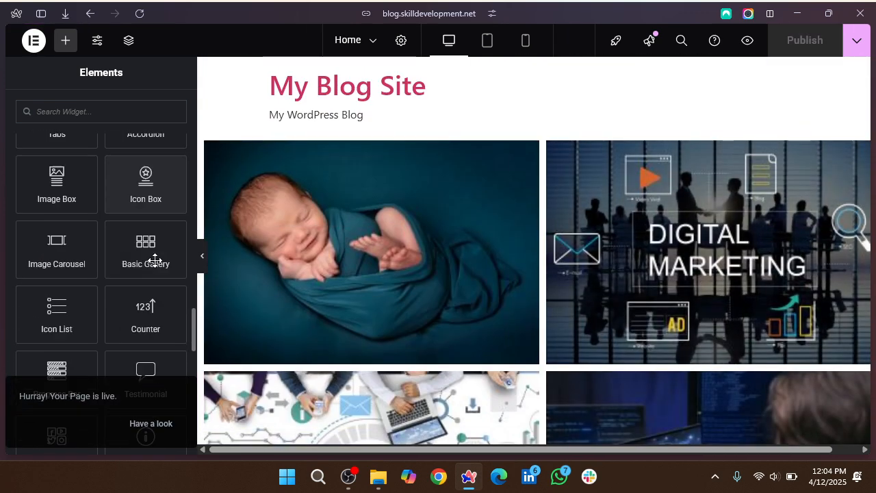
scroll(154, 260, "down", 4)
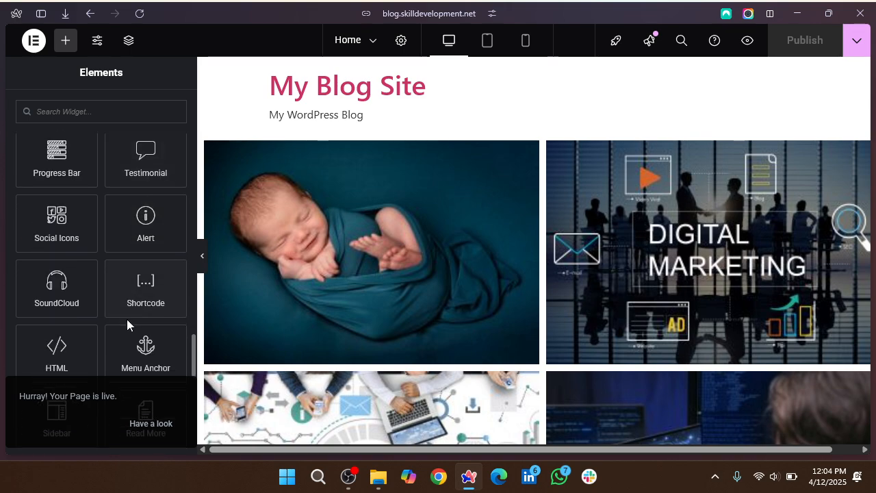
scroll(127, 319, "up", 5)
scroll(94, 285, "down", 7)
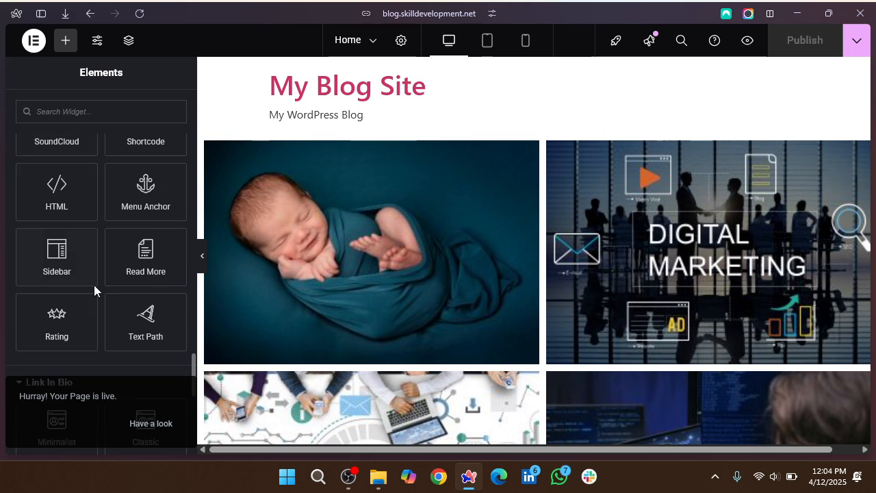
scroll(94, 284, "down", 3)
scroll(93, 288, "up", 1)
scroll(114, 329, "down", 1)
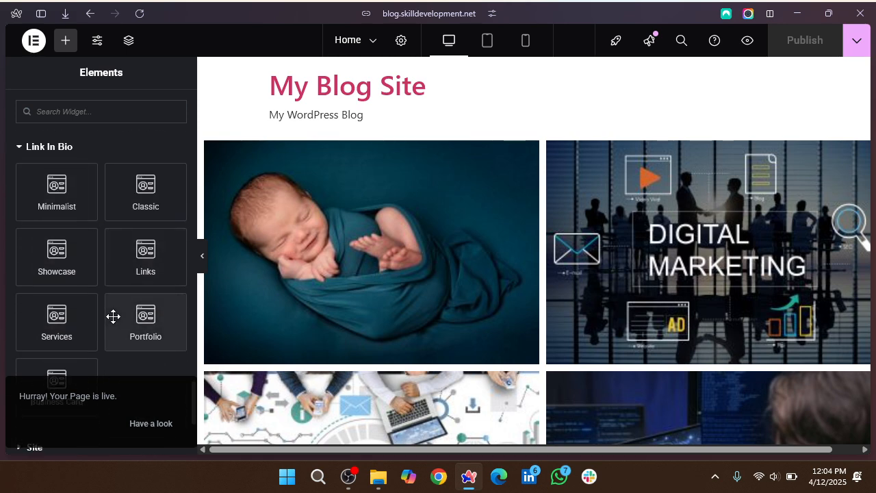
scroll(112, 326, "down", 1)
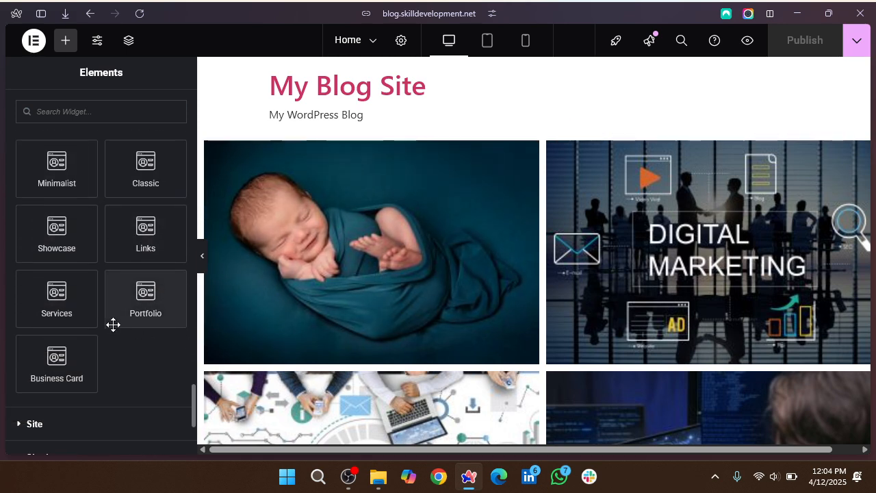
scroll(113, 325, "up", 2)
scroll(113, 324, "up", 1)
scroll(115, 306, "down", 3)
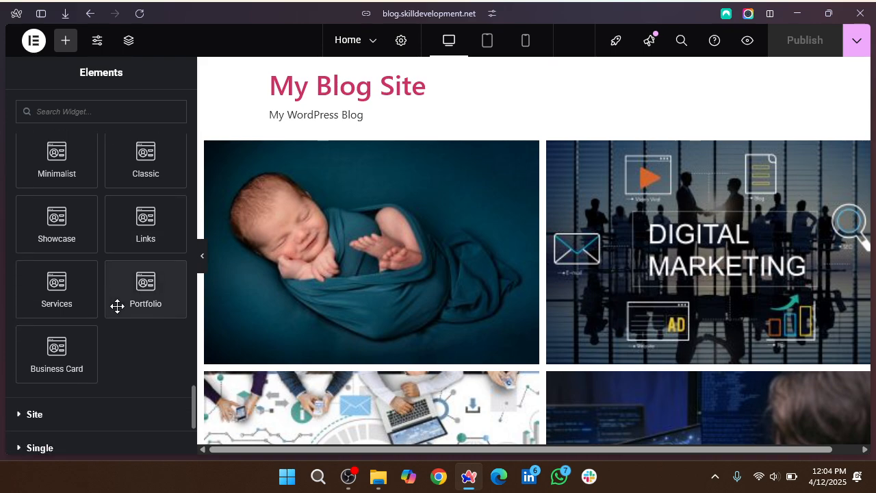
scroll(117, 306, "down", 3)
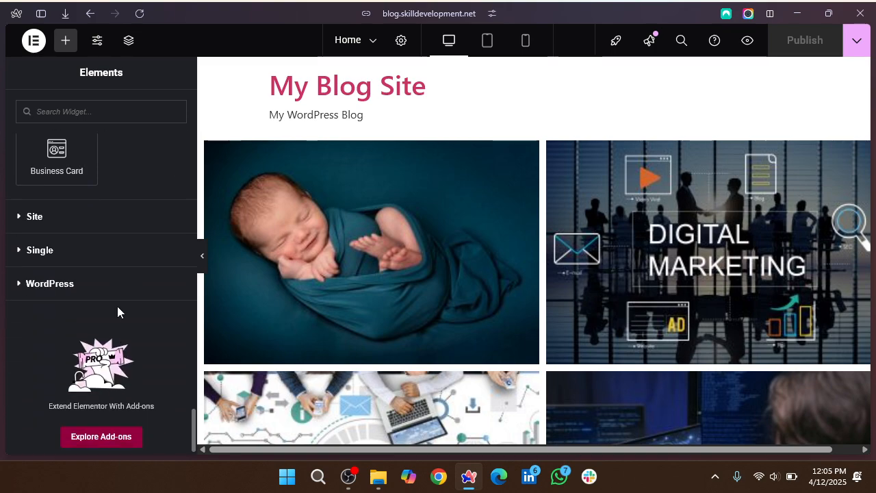
scroll(117, 306, "down", 1)
scroll(117, 306, "up", 1)
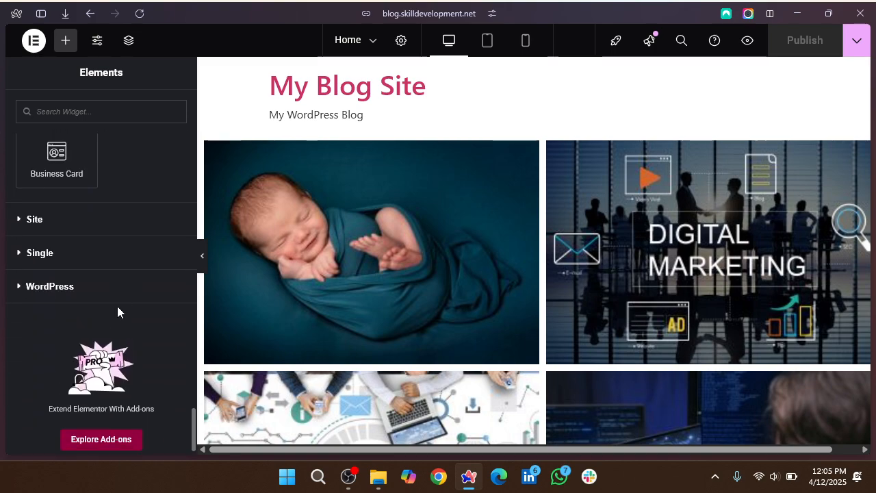
scroll(117, 312, "up", 15)
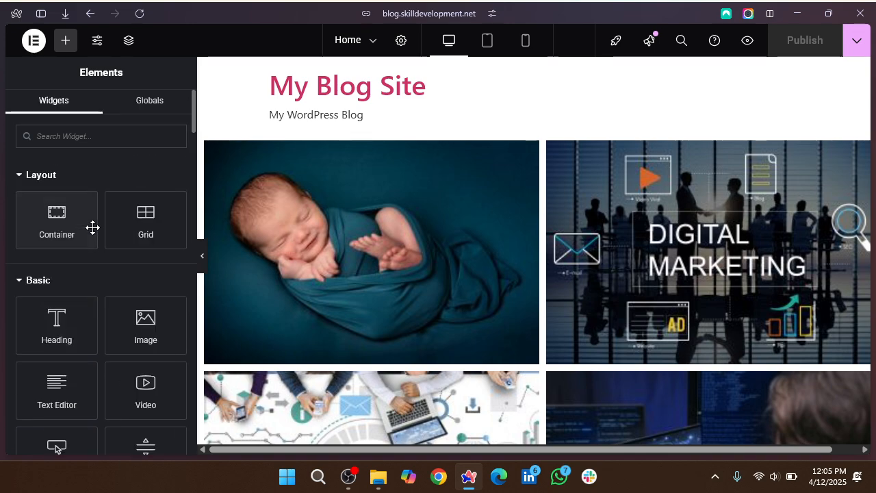
scroll(93, 228, "down", 7)
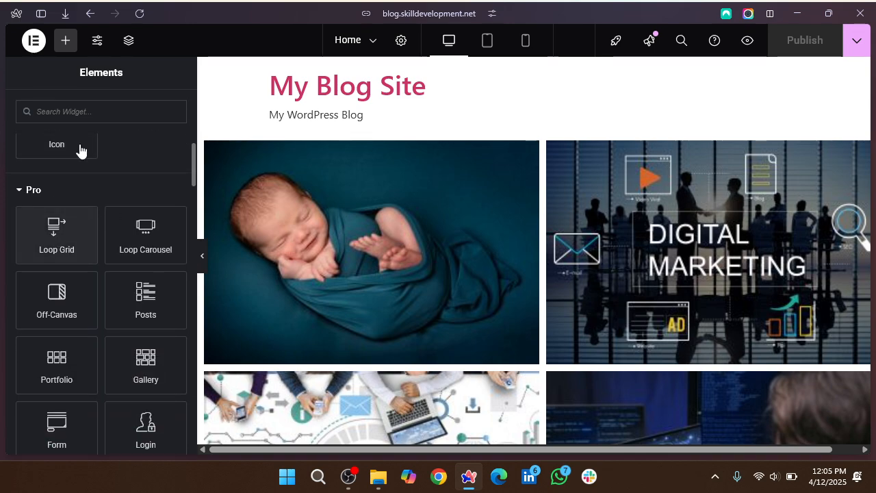
scroll(143, 298, "down", 4)
scroll(146, 167, "down", 3)
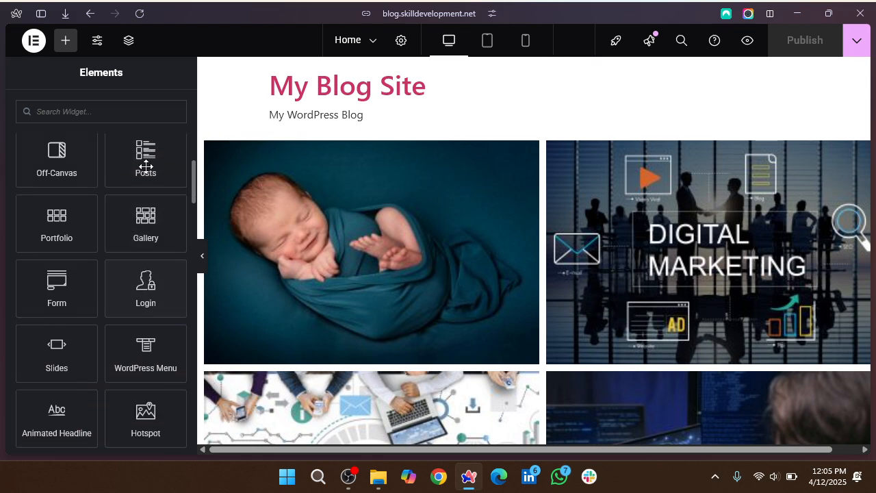
scroll(115, 358, "down", 3)
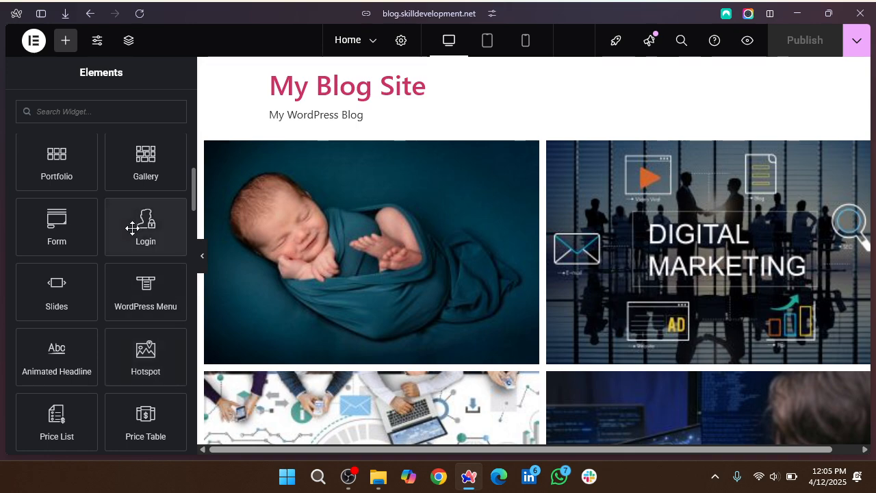
scroll(133, 227, "down", 1)
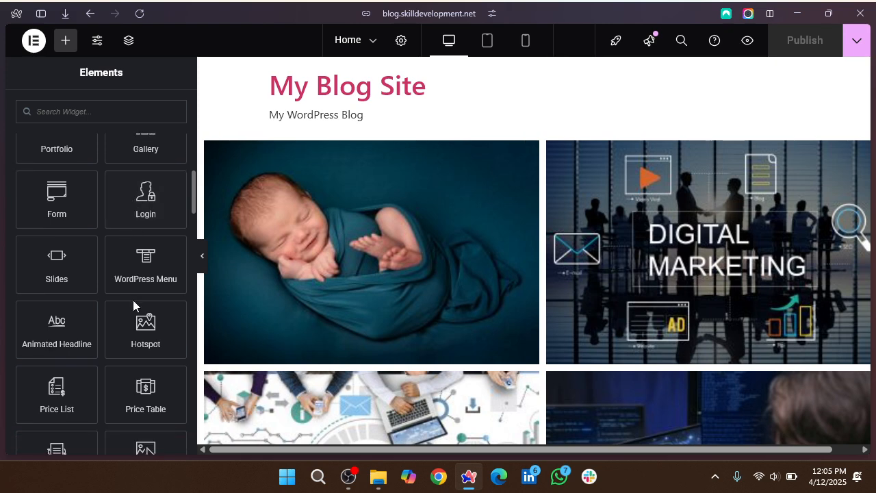
scroll(133, 300, "down", 1)
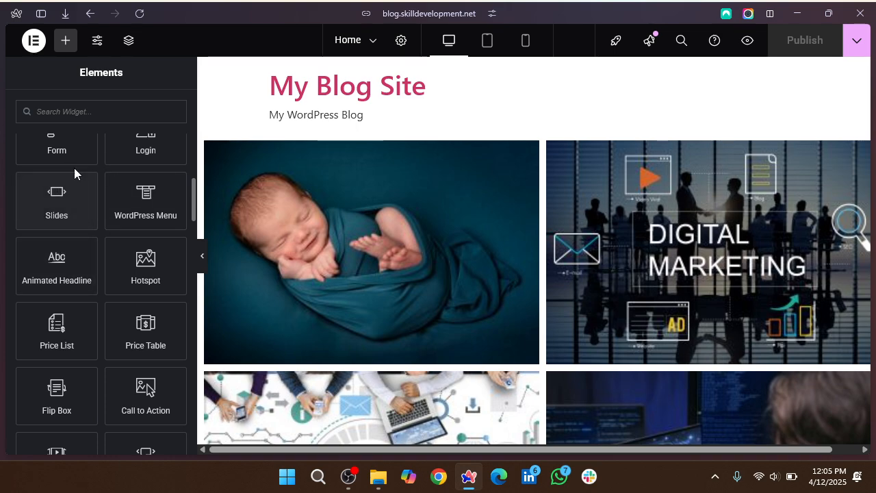
scroll(74, 169, "down", 5)
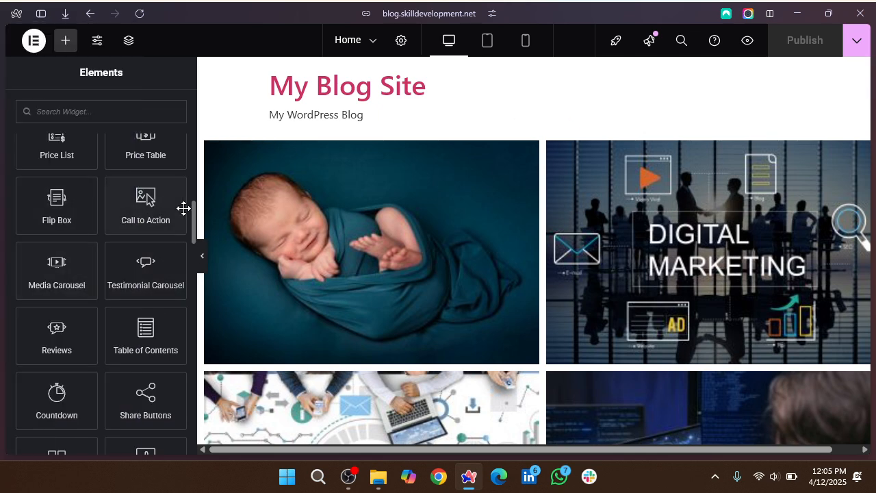
scroll(182, 219, "down", 2)
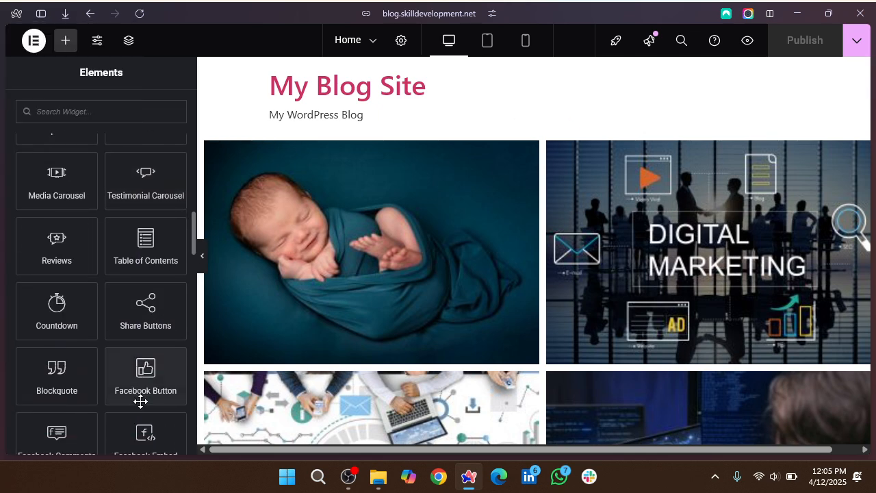
scroll(140, 402, "down", 2)
scroll(140, 401, "down", 10)
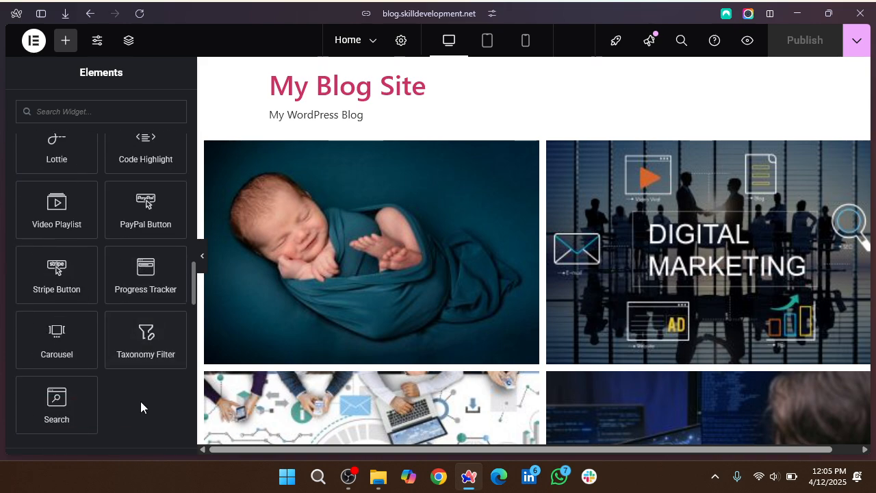
scroll(140, 401, "up", 15)
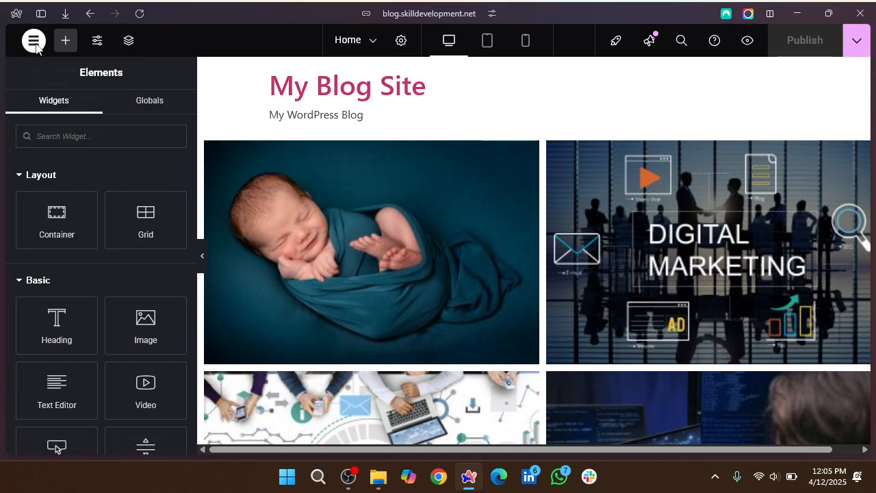
left_click(33, 40)
Step: Exit Elementor to WordPress and go to the Pages > All Pages list
left_click(106, 177)
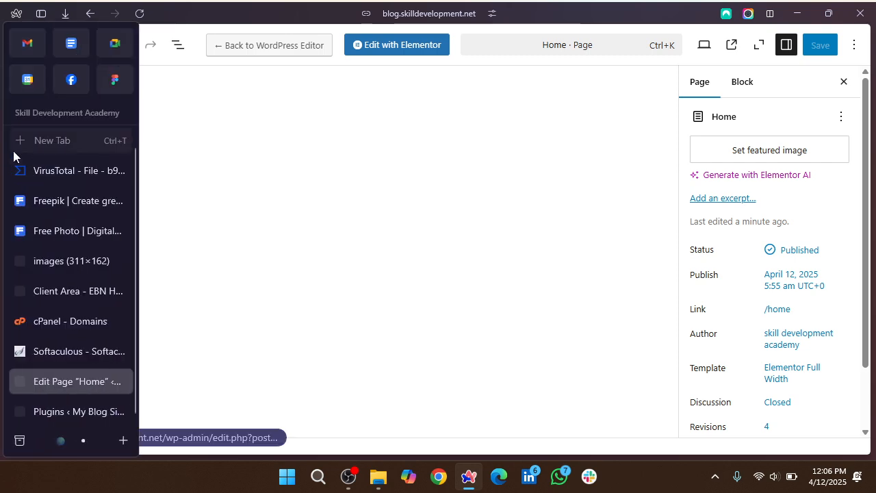
scroll(63, 314, "down", 1)
scroll(63, 314, "up", 1)
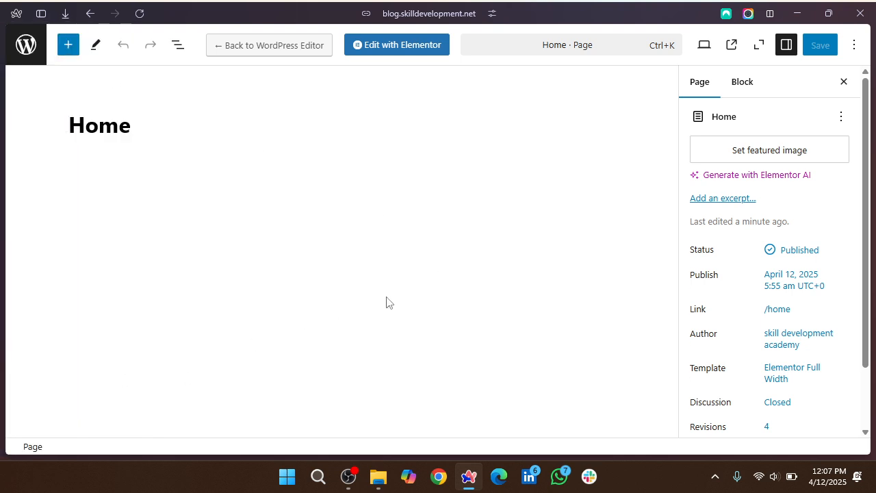
left_click(24, 59)
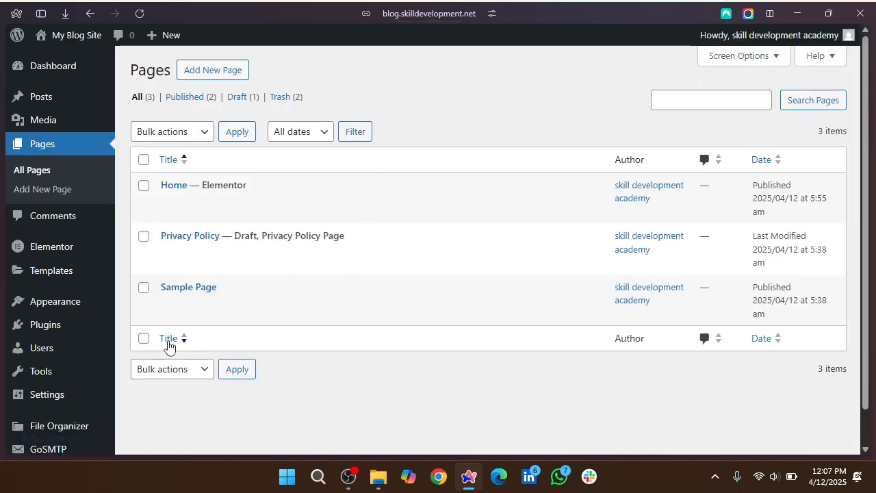
Step: View the live My Blog Site in a new tab, then return to the Pages tab
mouse_move(168, 207)
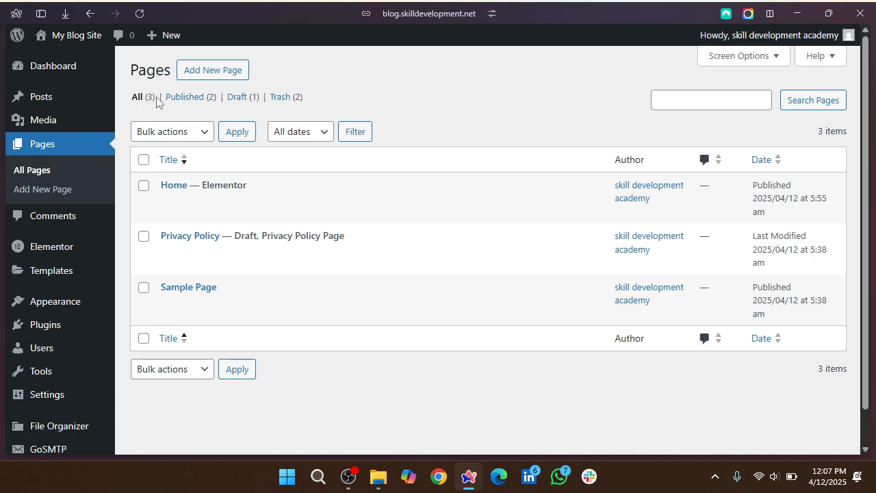
mouse_move(68, 41)
right_click(67, 66)
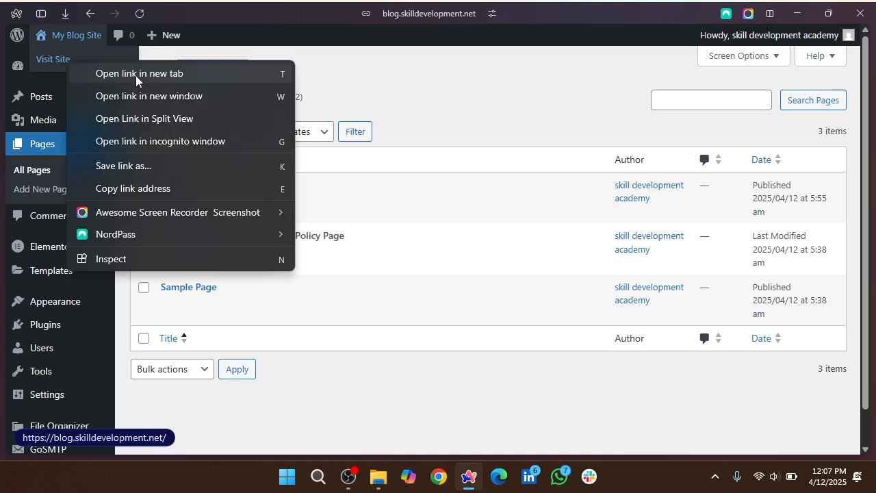
left_click(136, 74)
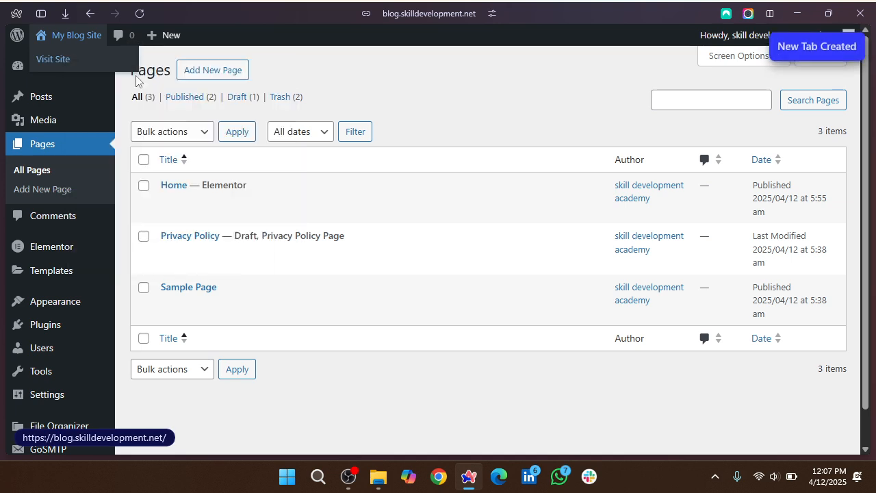
mouse_move(4, 261)
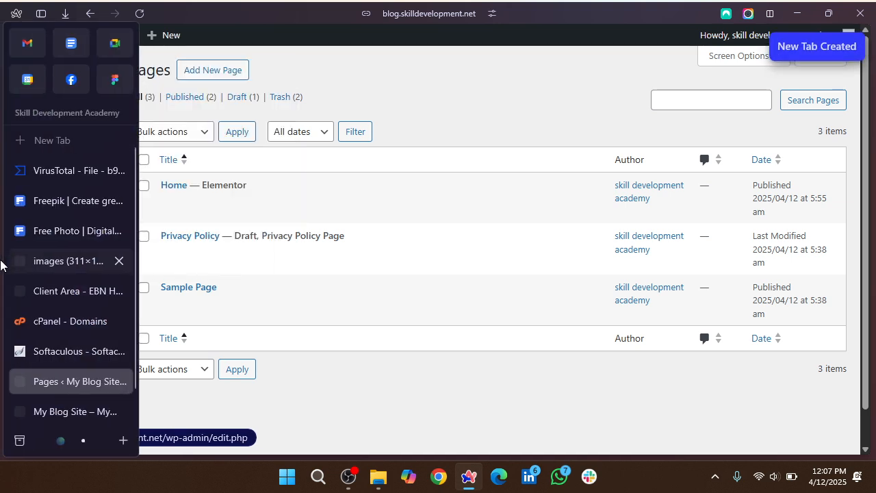
left_click(63, 413)
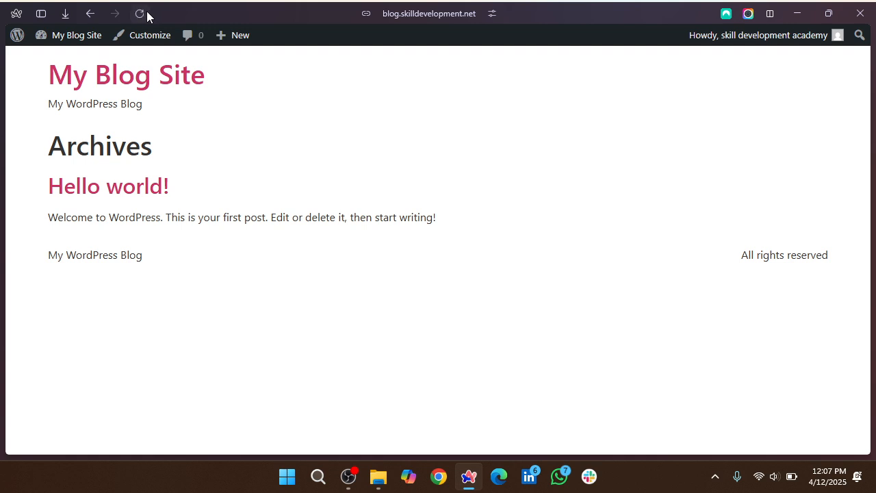
left_click(40, 13)
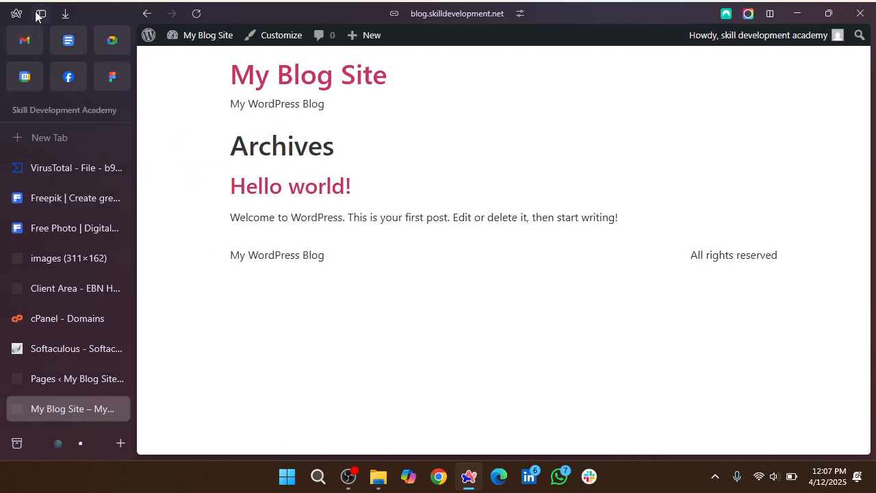
left_click(72, 377)
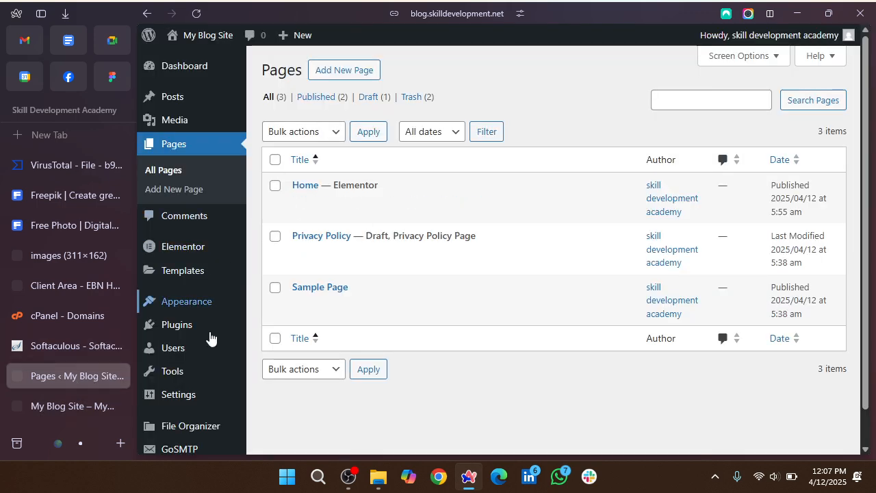
Step: In Settings > Reading, select A static page with Home as the homepage
scroll(209, 336, "down", 1)
mouse_move(214, 354)
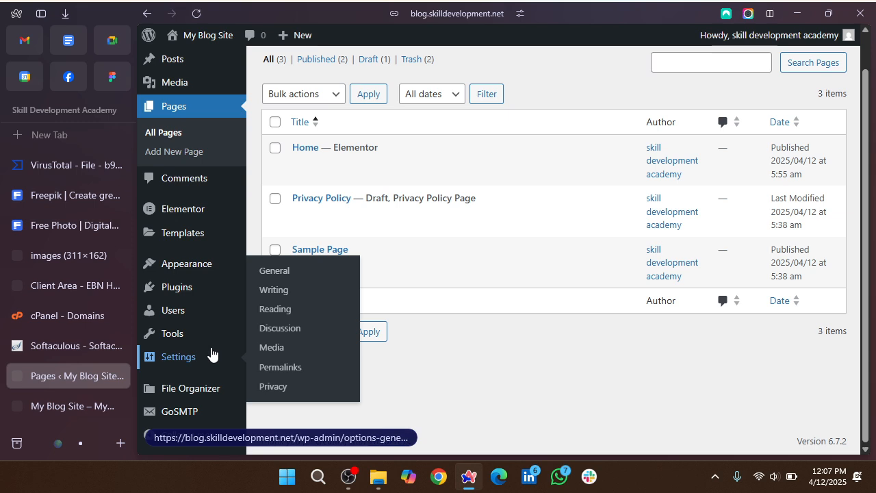
left_click(293, 309)
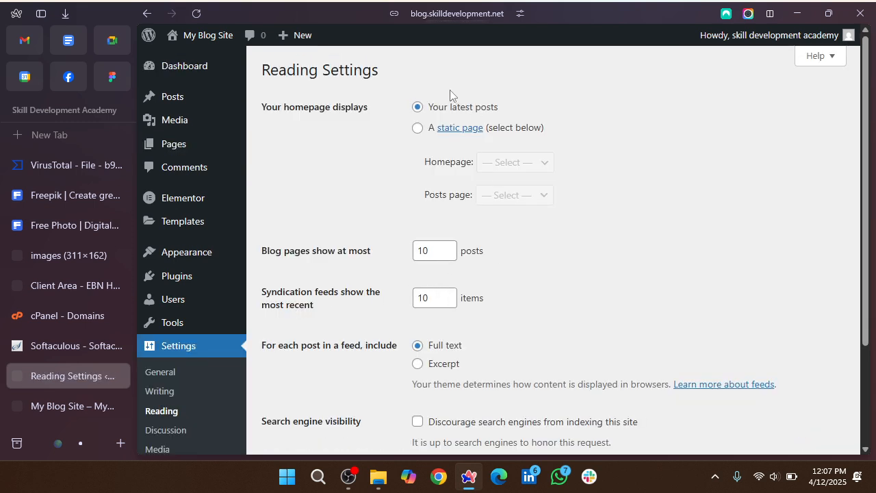
left_click(417, 129)
left_click(507, 162)
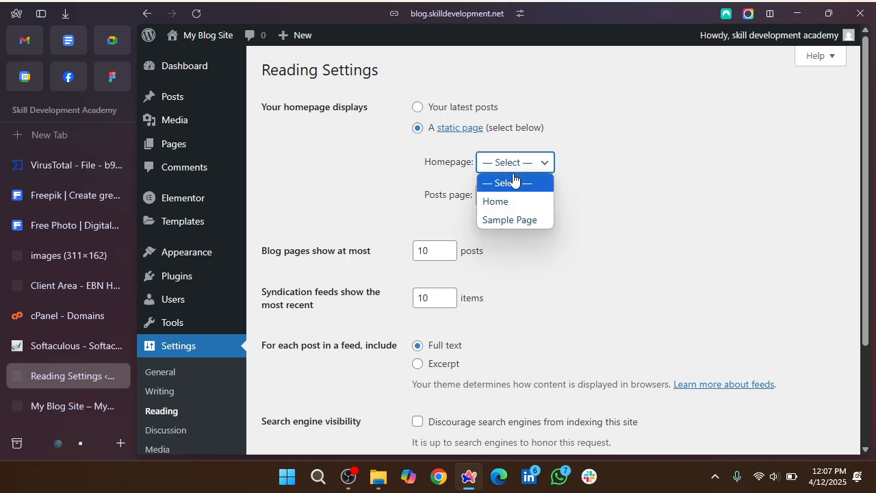
left_click(519, 200)
scroll(558, 291, "down", 2)
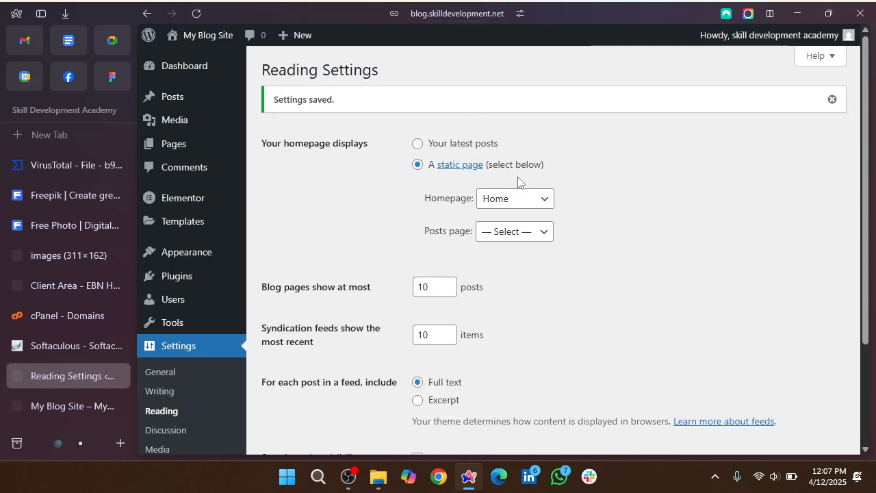
scroll(518, 181, "down", 2)
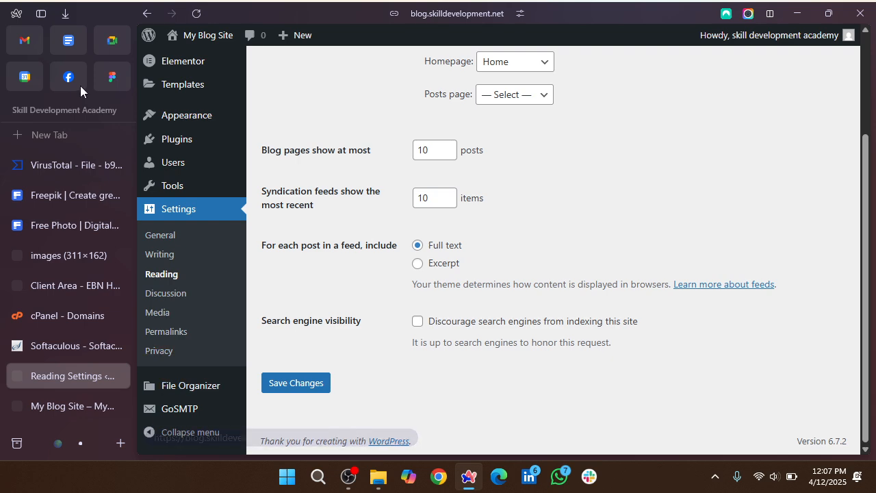
Step: Check the live front page's Home gallery and open Elementor Site Settings from the admin bar
mouse_move(206, 36)
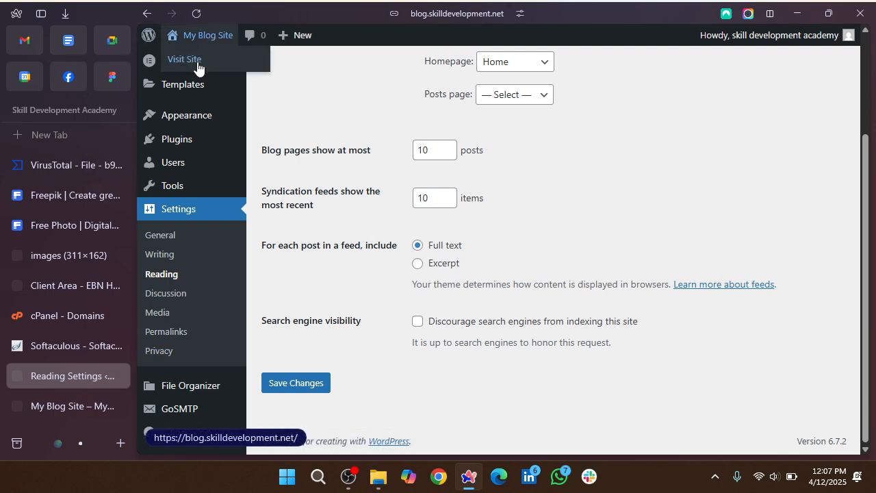
left_click(197, 62)
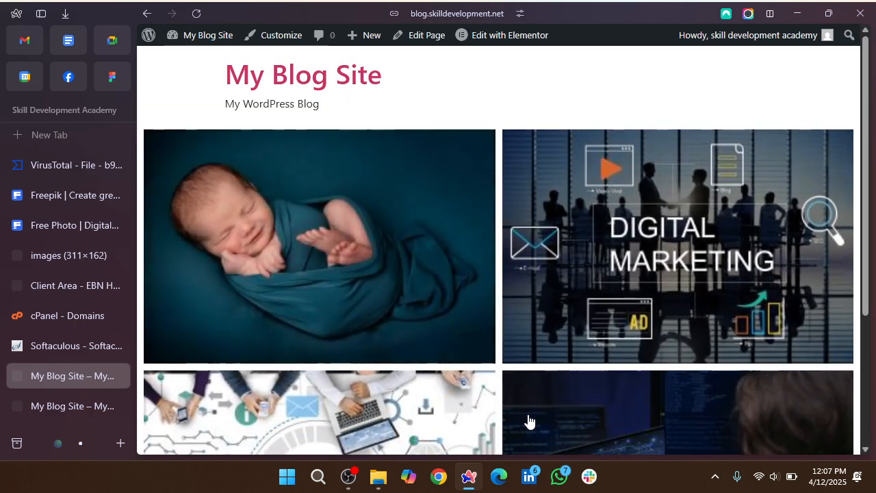
scroll(526, 421, "down", 3)
scroll(528, 415, "up", 3)
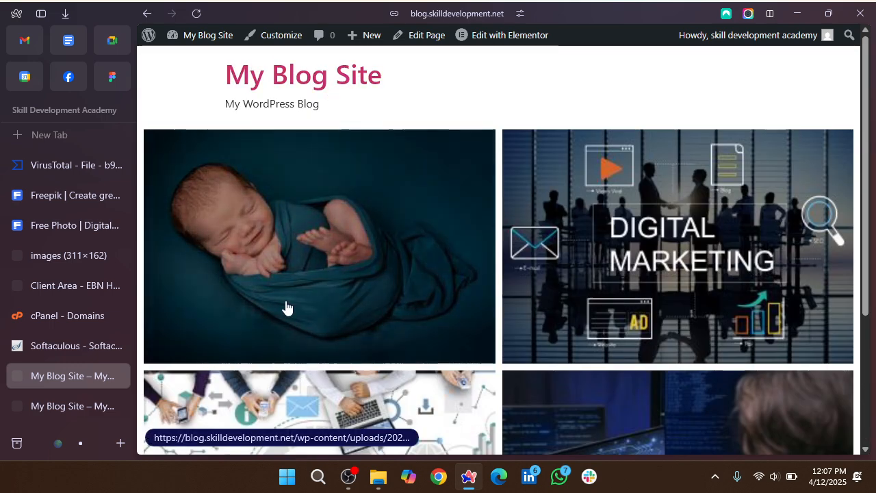
scroll(288, 305, "down", 3)
scroll(287, 307, "up", 3)
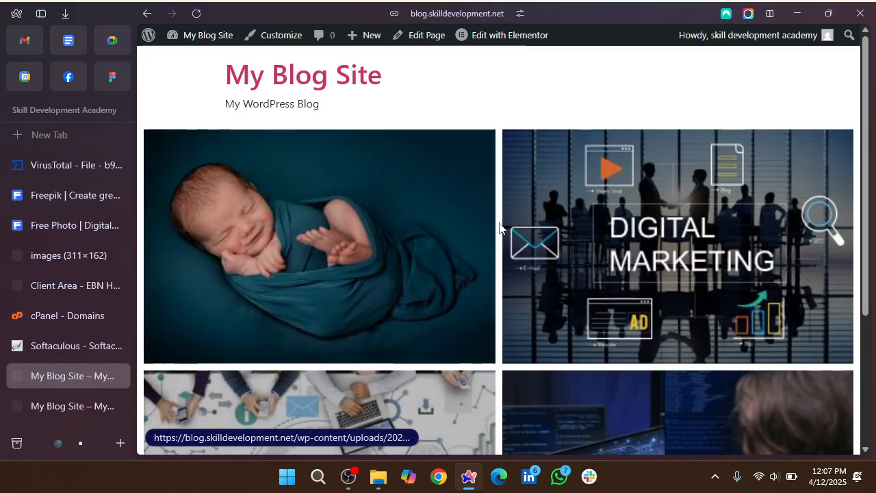
mouse_move(502, 39)
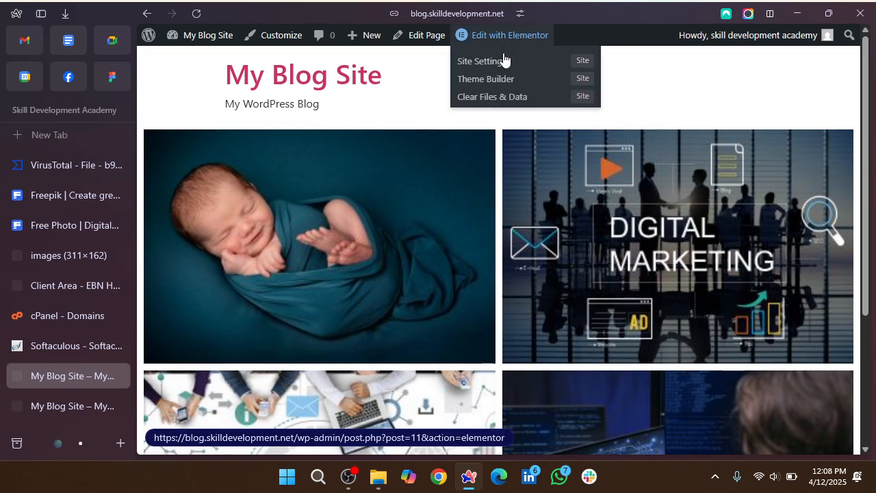
scroll(485, 344, "down", 3)
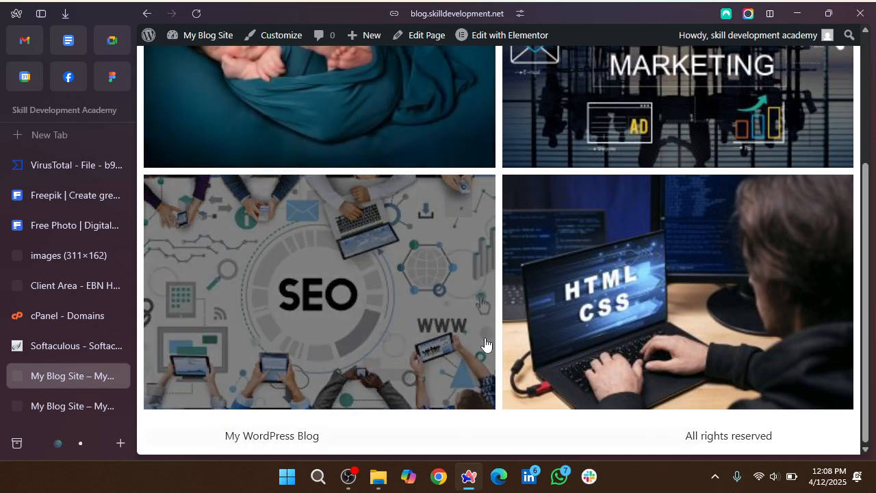
scroll(485, 344, "up", 3)
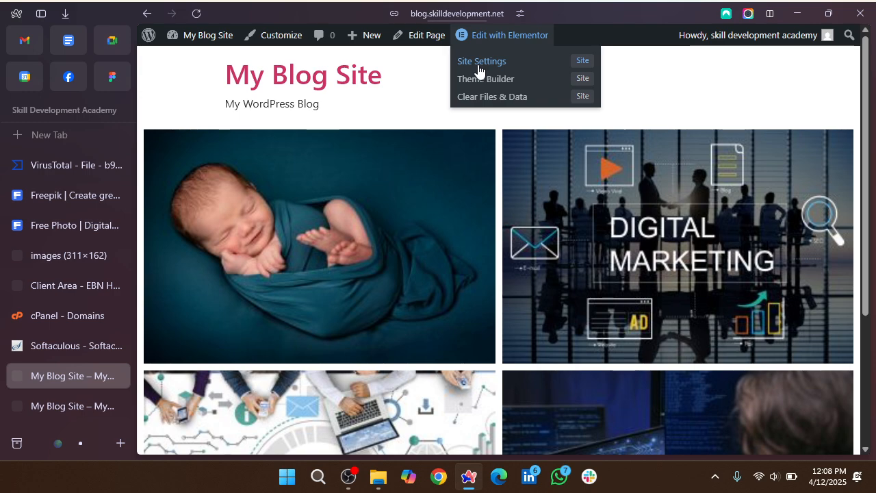
left_click(478, 64)
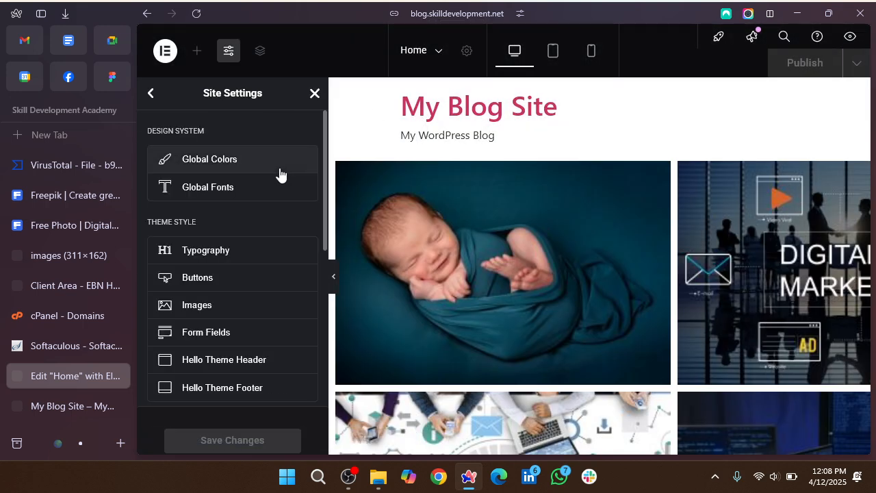
Step: Open Site Identity and edit the site name and description fields
scroll(187, 335, "down", 4)
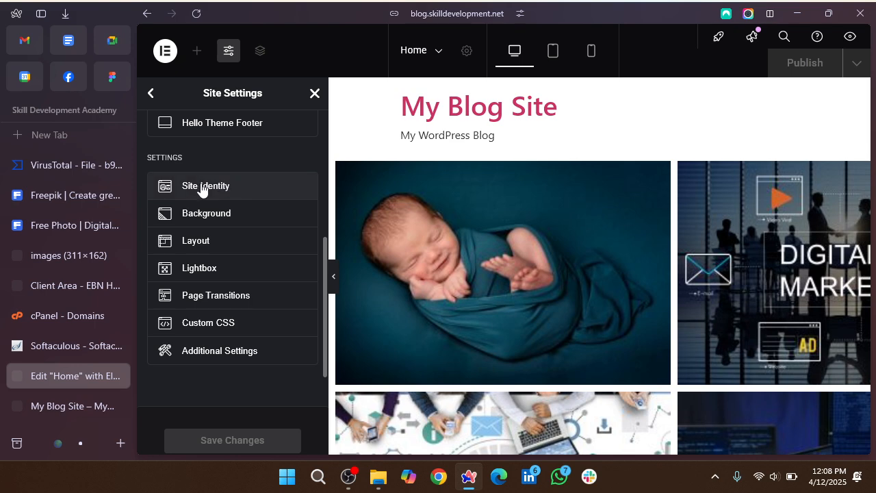
scroll(217, 185, "up", 5)
scroll(208, 303, "down", 2)
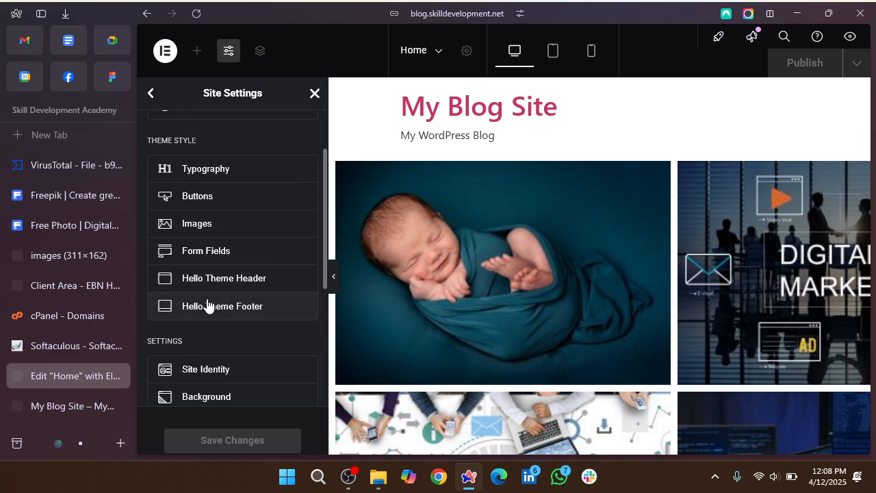
scroll(228, 308, "down", 2)
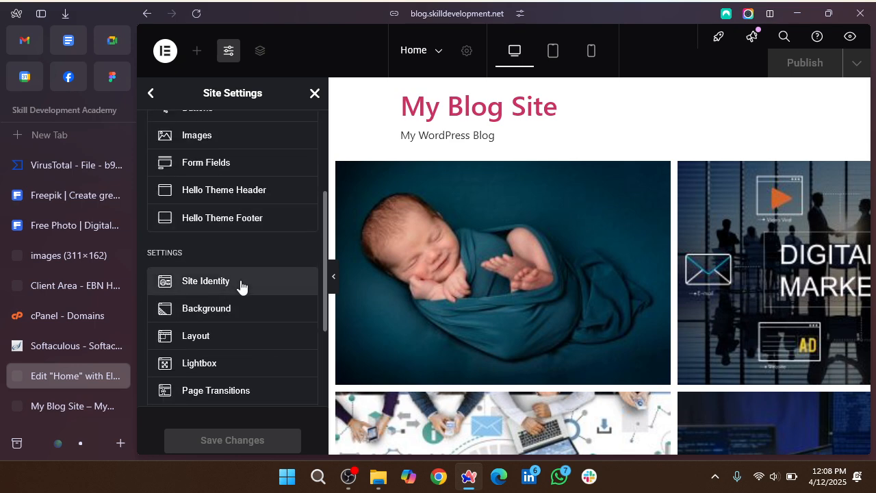
left_click(240, 284)
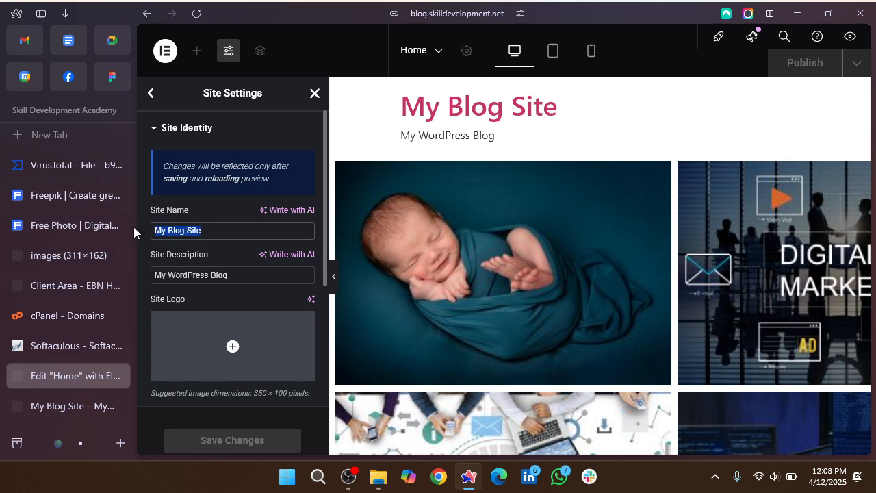
key("BackSpace")
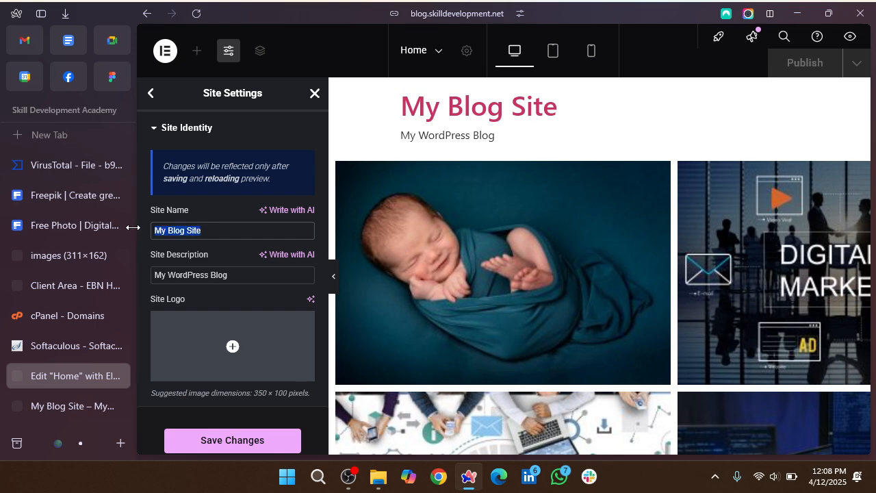
left_click(234, 278)
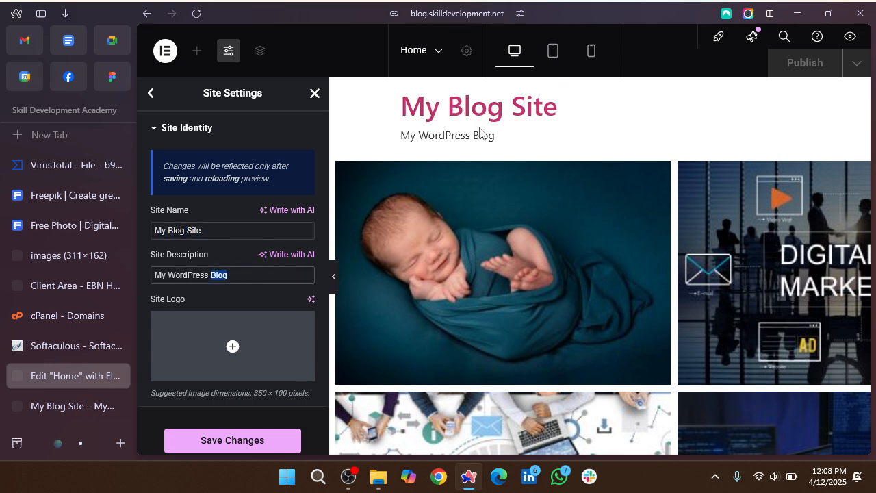
left_click(236, 310)
Step: Set the SEO image from the media library as the Site Logo
scroll(236, 314, "down", 1)
scroll(237, 314, "down", 2)
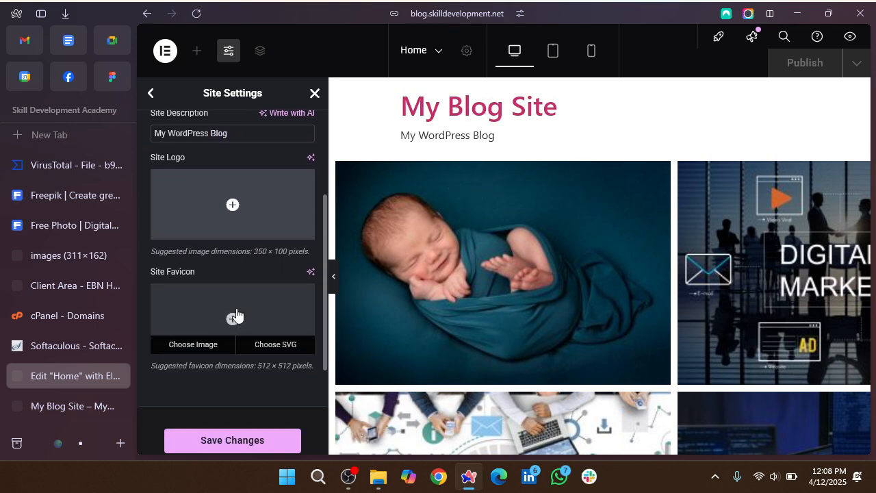
scroll(238, 315, "up", 2)
scroll(234, 311, "up", 1)
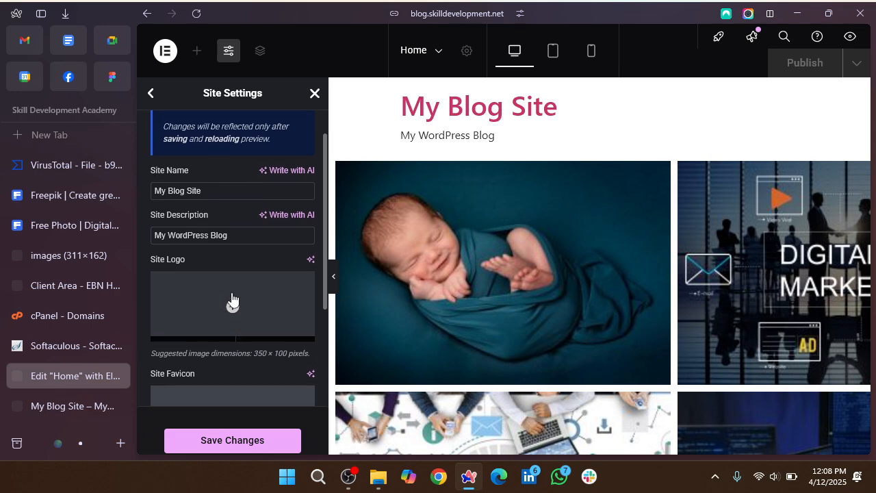
scroll(231, 299, "down", 1)
left_click(234, 295)
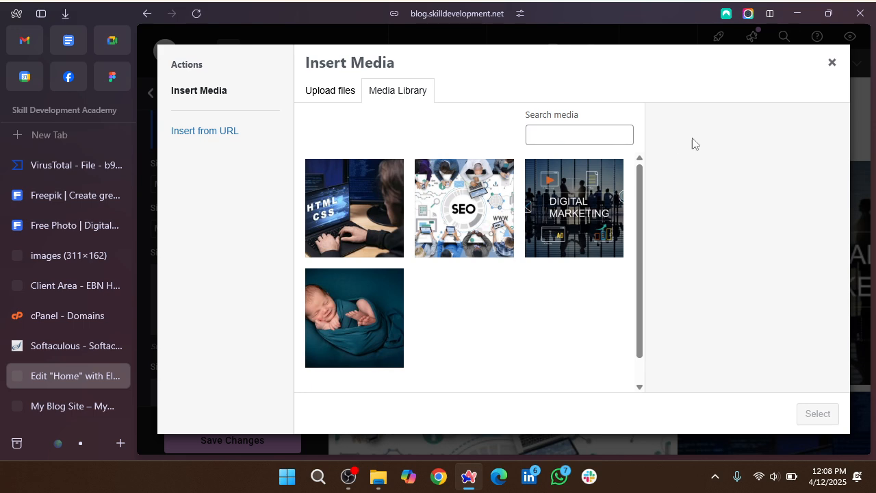
left_click(495, 212)
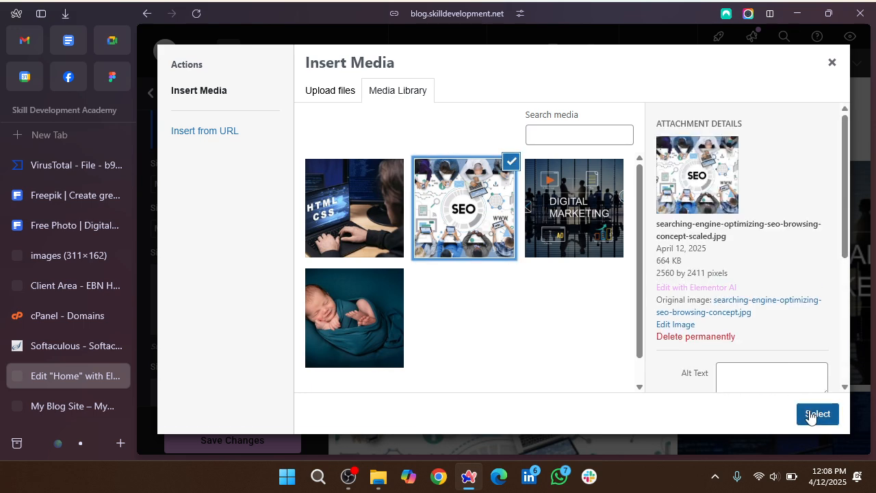
left_click(818, 414)
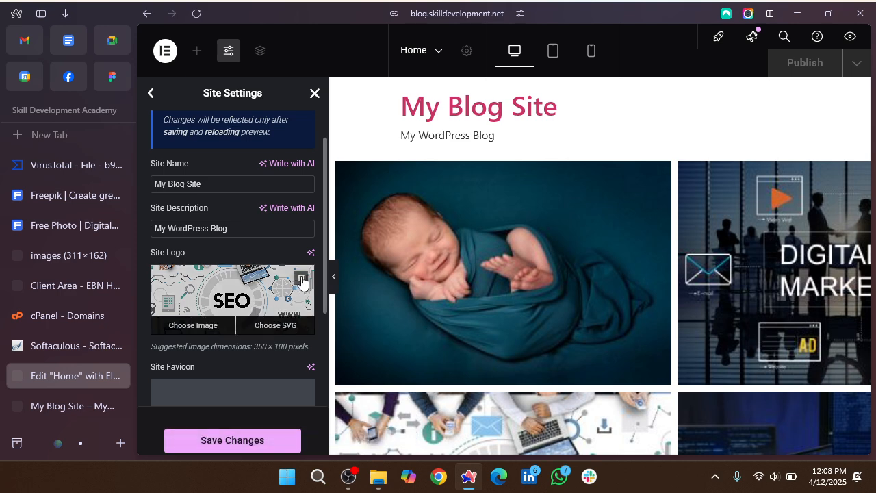
Step: Remove the SEO image from the Site Logo and switch to the gpldl File Explorer window
left_click(302, 281)
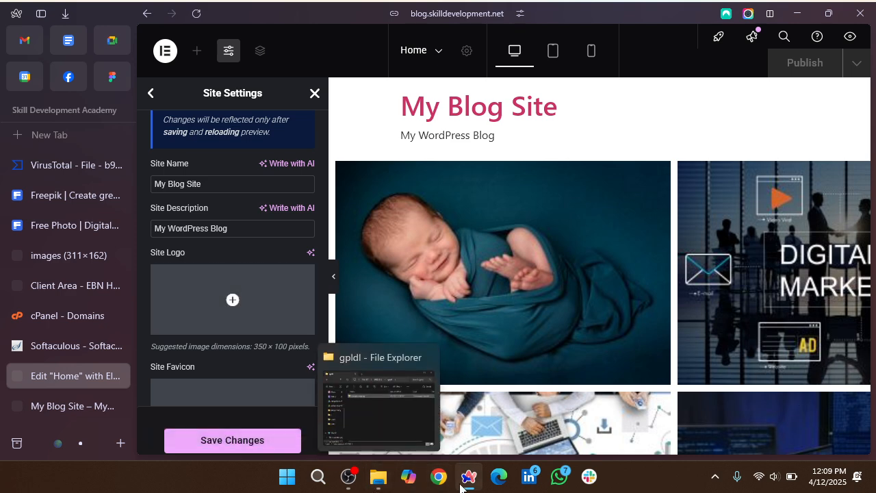
mouse_move(467, 488)
mouse_move(378, 487)
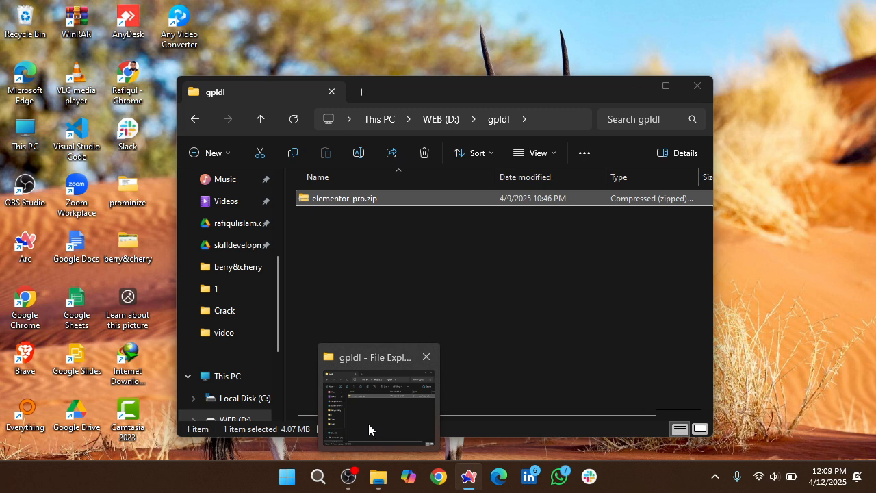
left_click(368, 424)
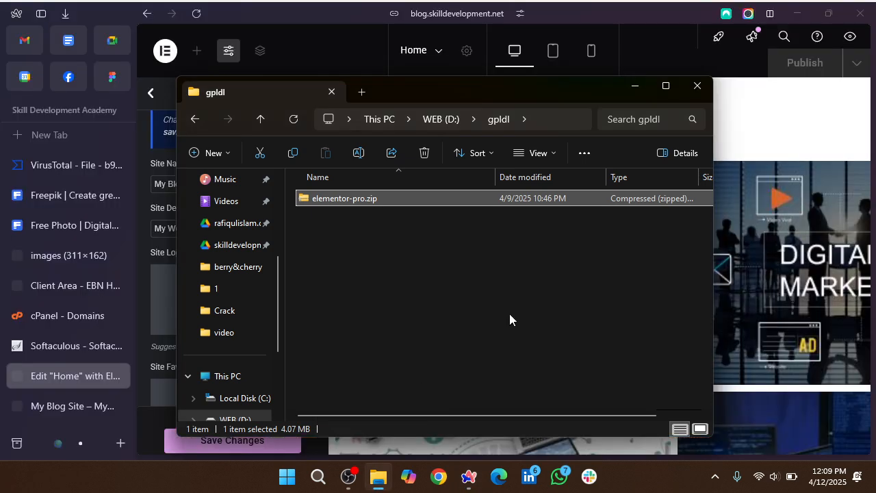
Step: Browse the WEB (D:), H: and G: drives and open My Drive
scroll(198, 333, "down", 3)
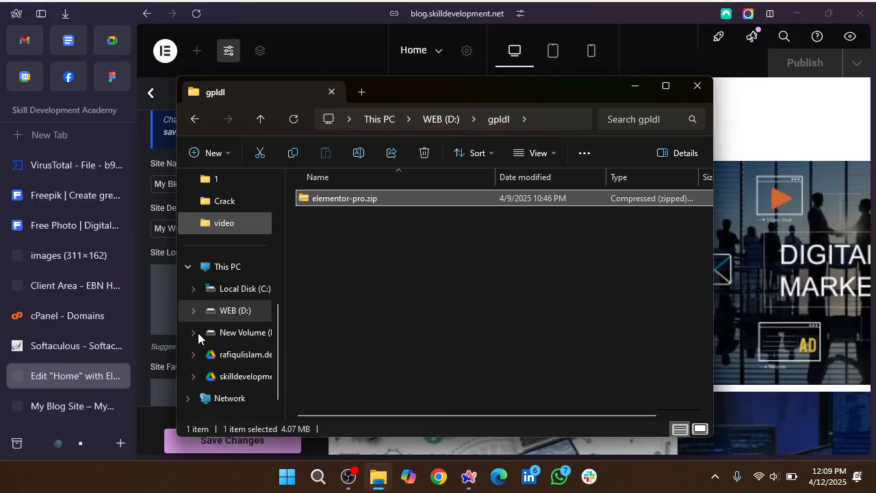
left_click(236, 314)
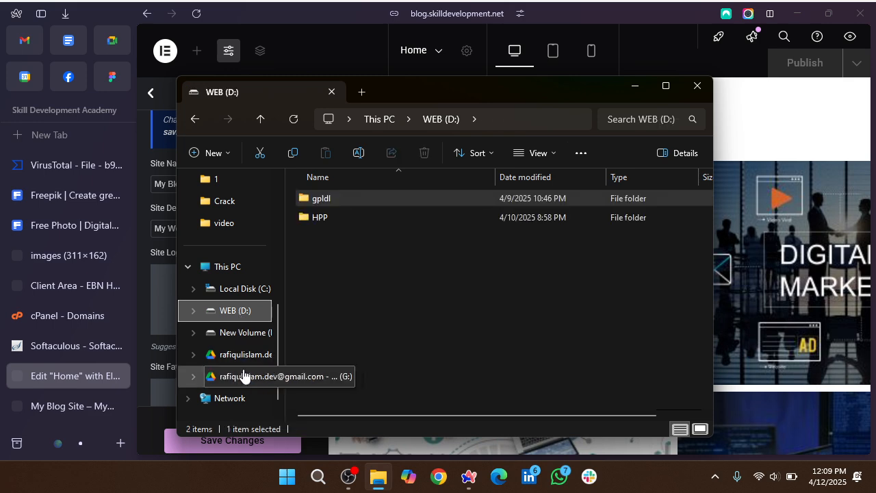
left_click(245, 378)
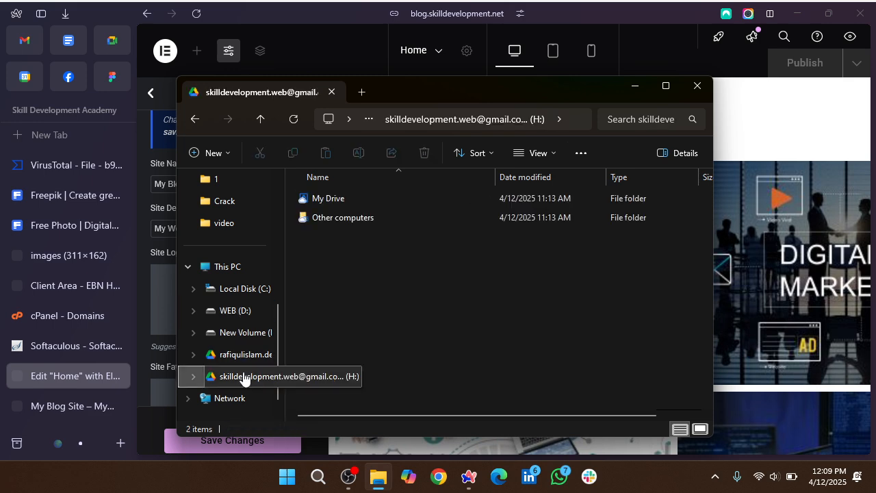
left_click(236, 356)
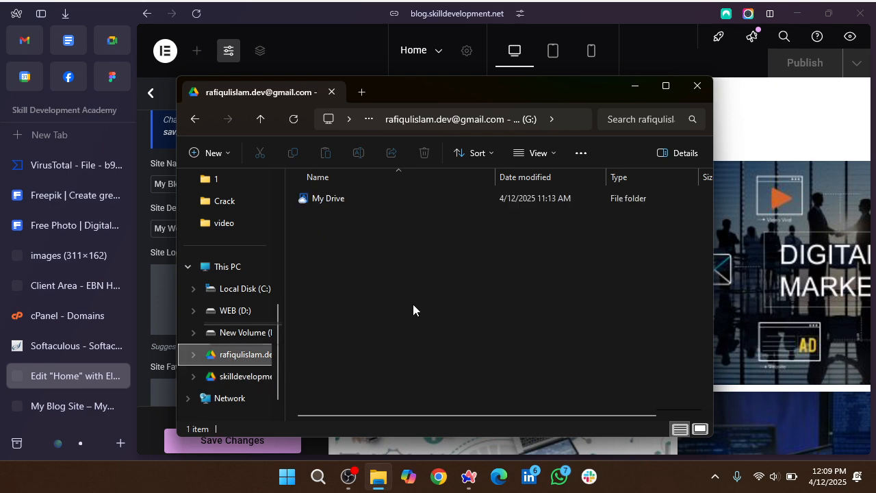
double_click(383, 205)
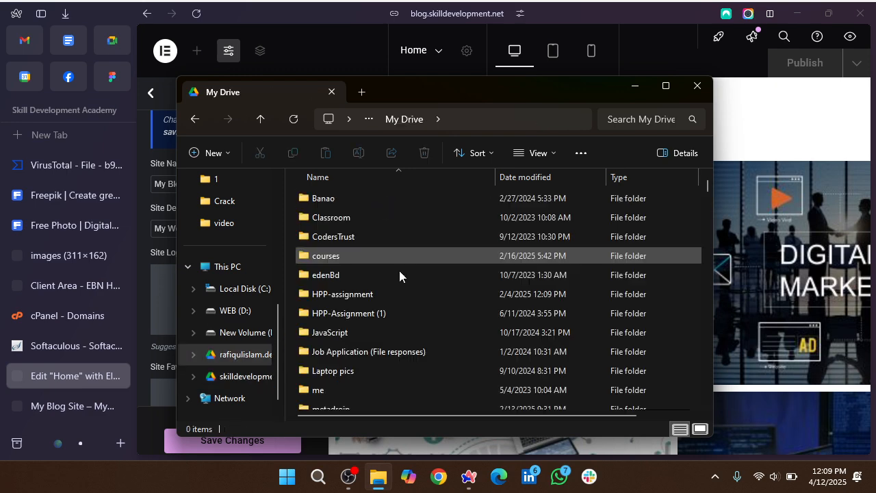
scroll(401, 278, "down", 2)
scroll(402, 279, "down", 6)
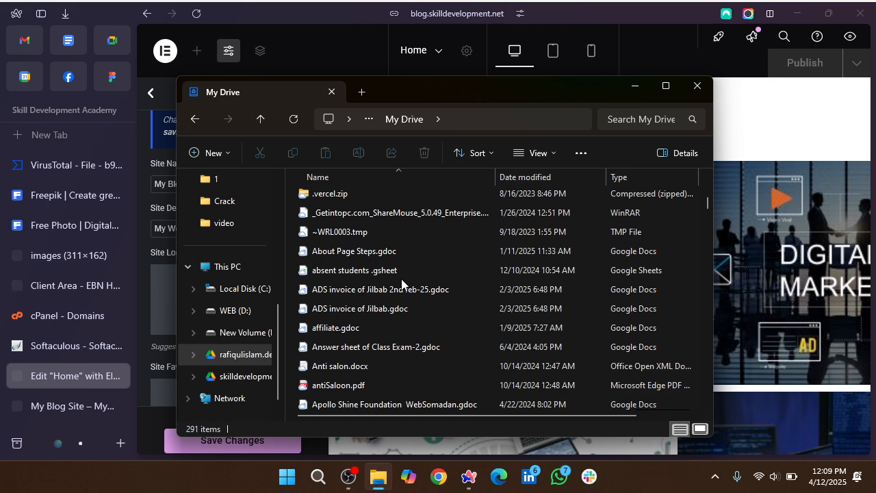
scroll(401, 279, "up", 2)
Step: Open websomadhan > skill-development > new to reach the logo files
left_click(382, 268)
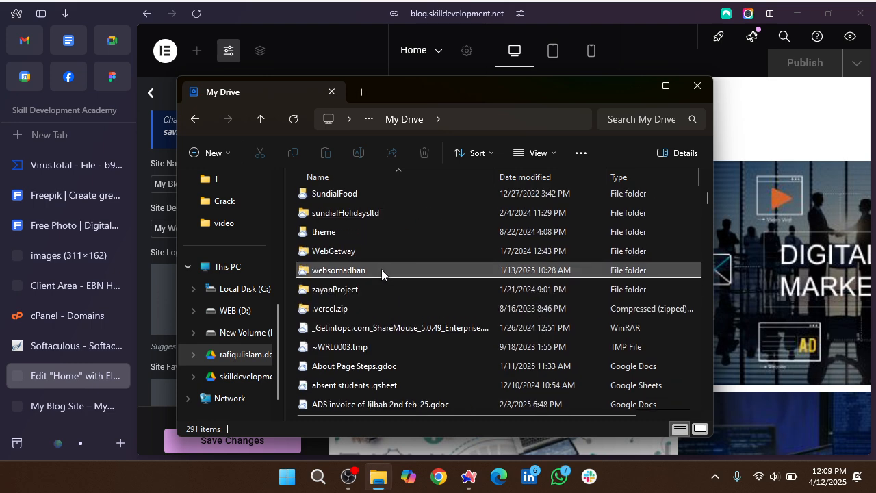
scroll(381, 270, "up", 2)
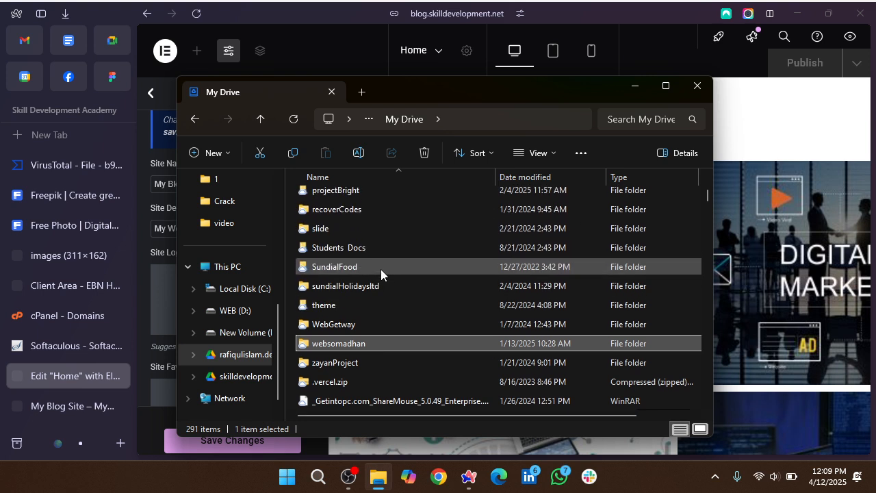
double_click(364, 349)
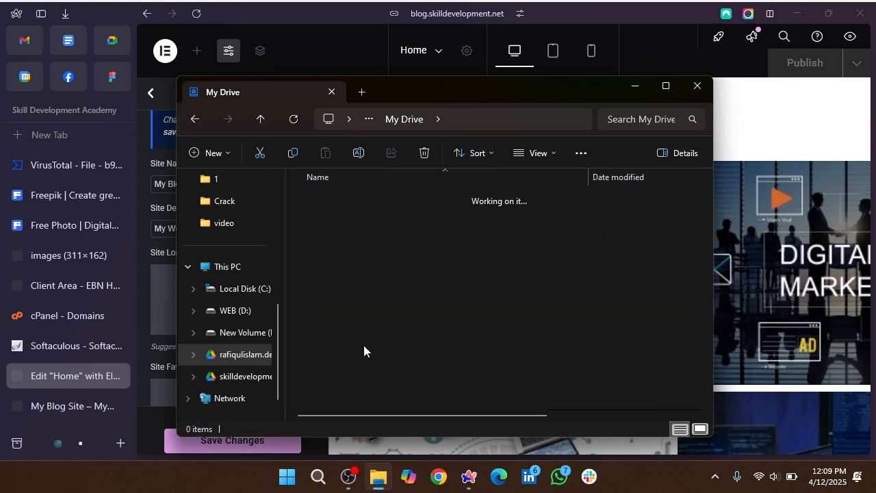
scroll(363, 345, "down", 5)
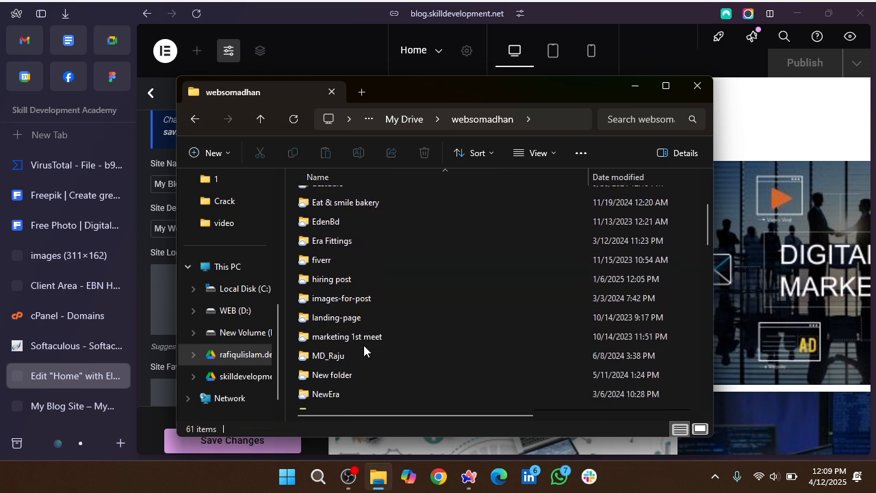
scroll(363, 348, "down", 2)
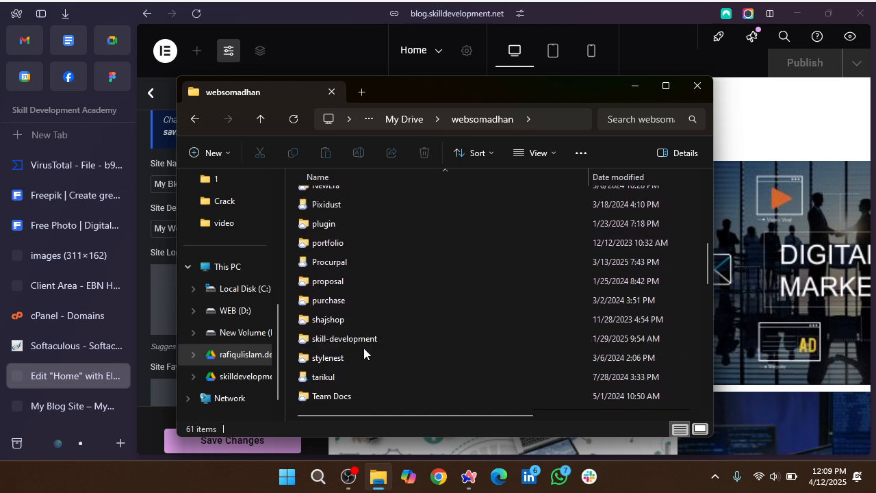
left_click(383, 328)
double_click(382, 328)
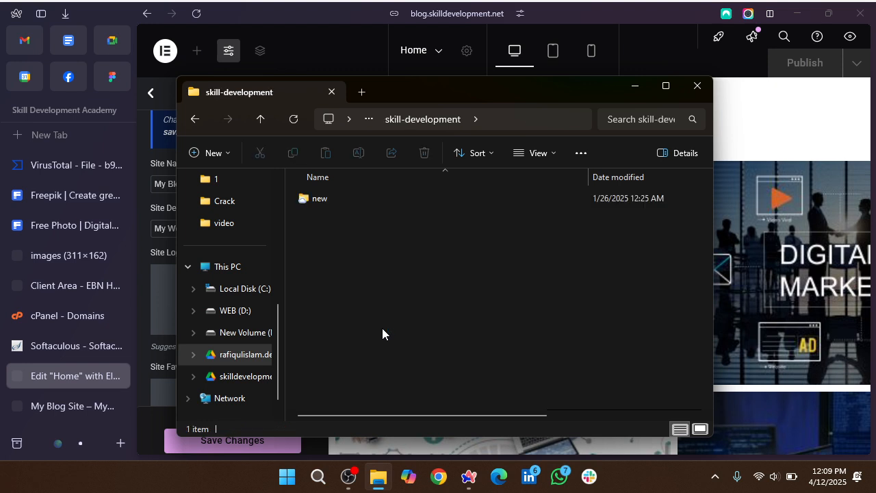
left_click(335, 203)
double_click(335, 204)
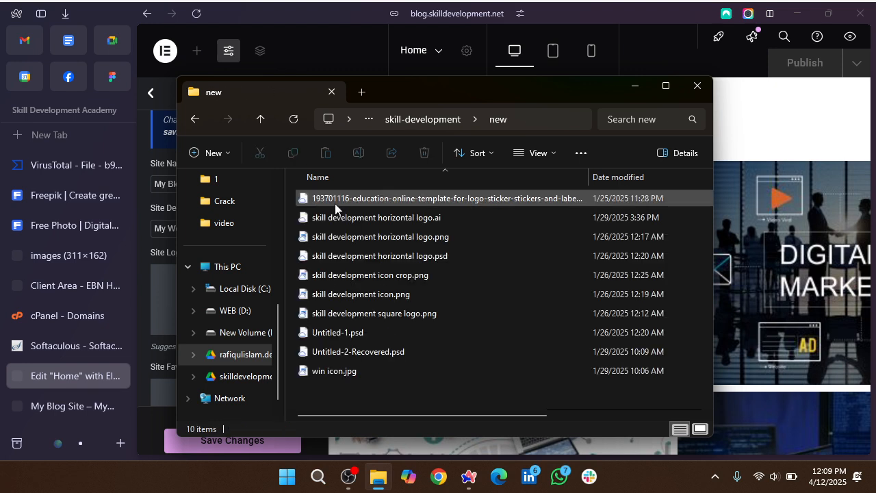
Step: Maximize Explorer with the Details pane and compare logo files, settling on skill development icon.png
left_click(377, 370)
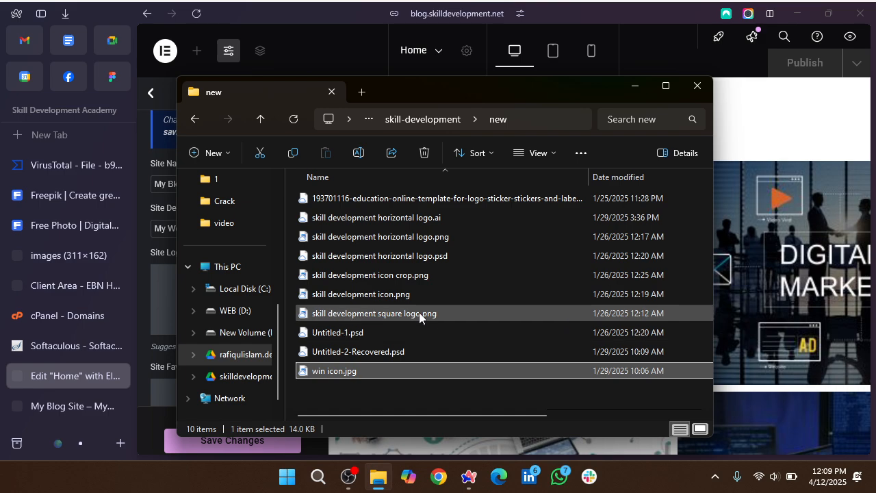
left_click(665, 86)
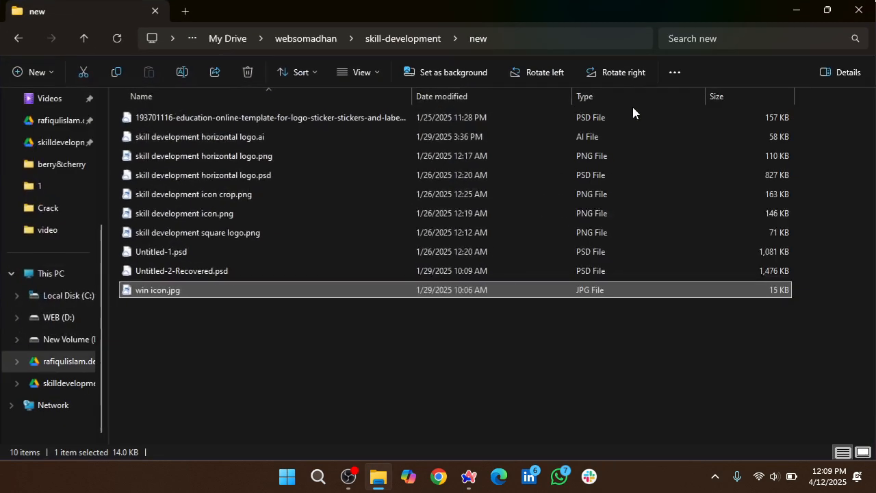
left_click(257, 217)
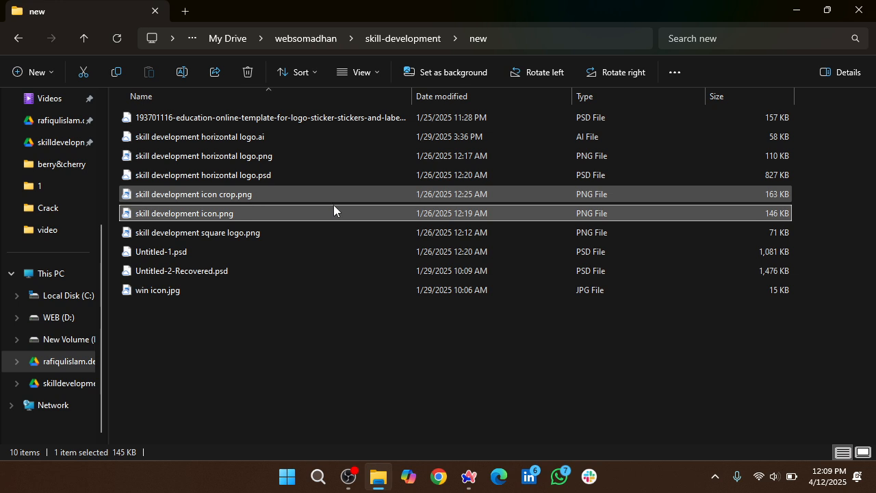
left_click(842, 72)
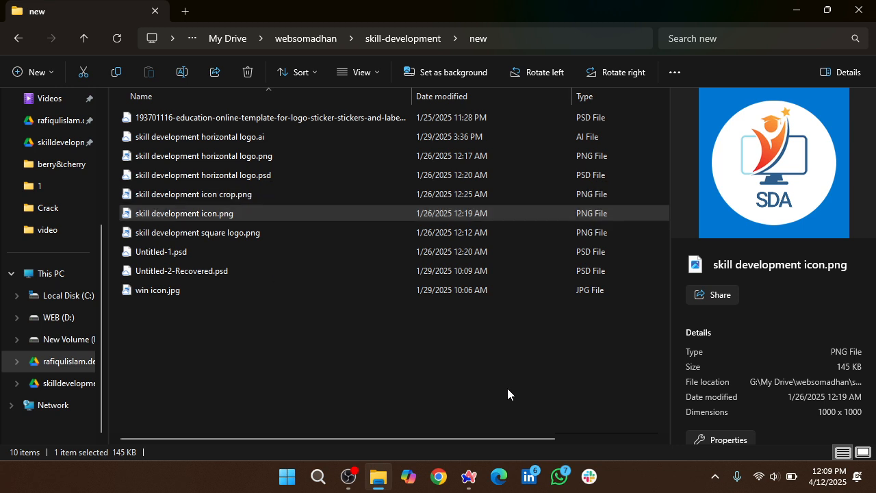
left_click(195, 197)
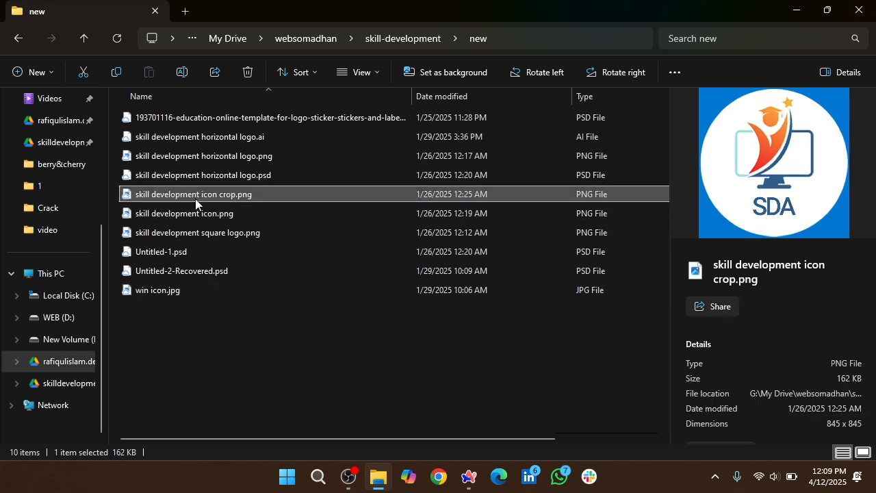
left_click(191, 177)
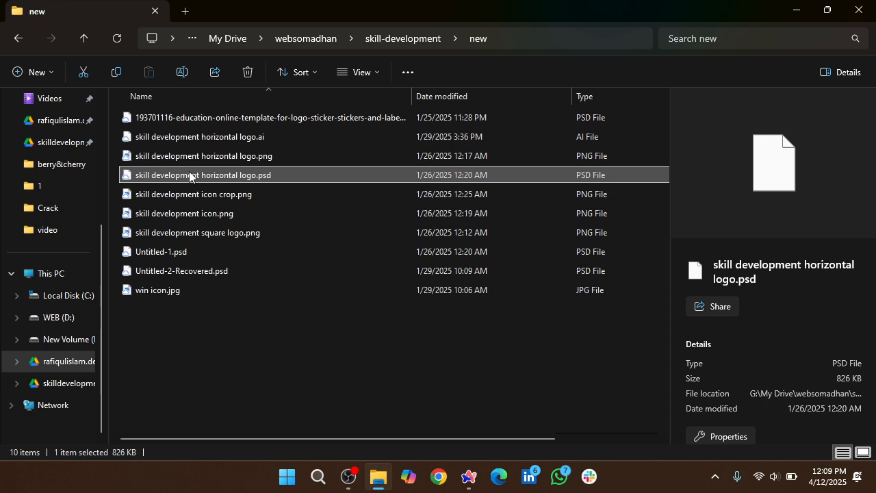
left_click(196, 215)
left_click(198, 233)
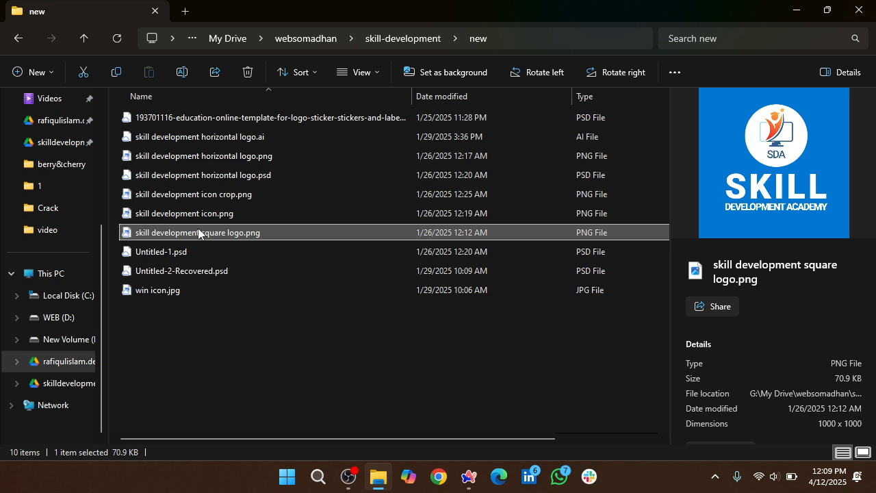
left_click(207, 214)
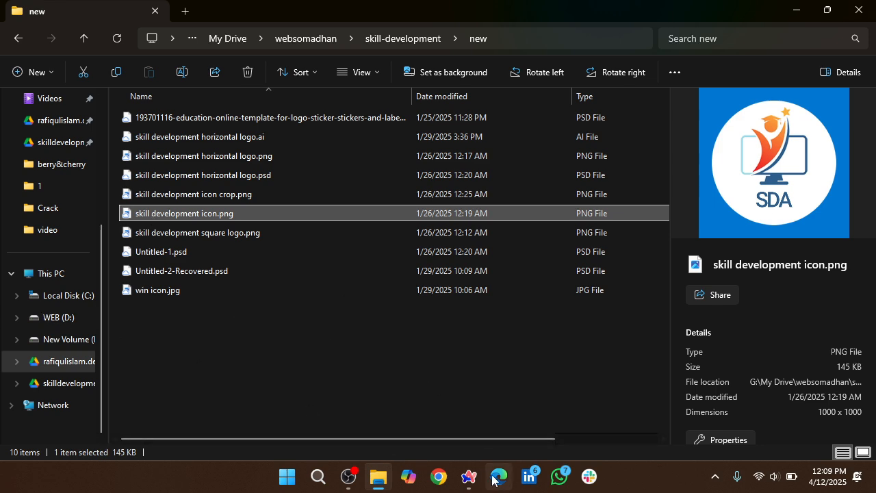
left_click(470, 477)
Step: Open the Site Logo media picker on its Upload files tab
mouse_move(229, 326)
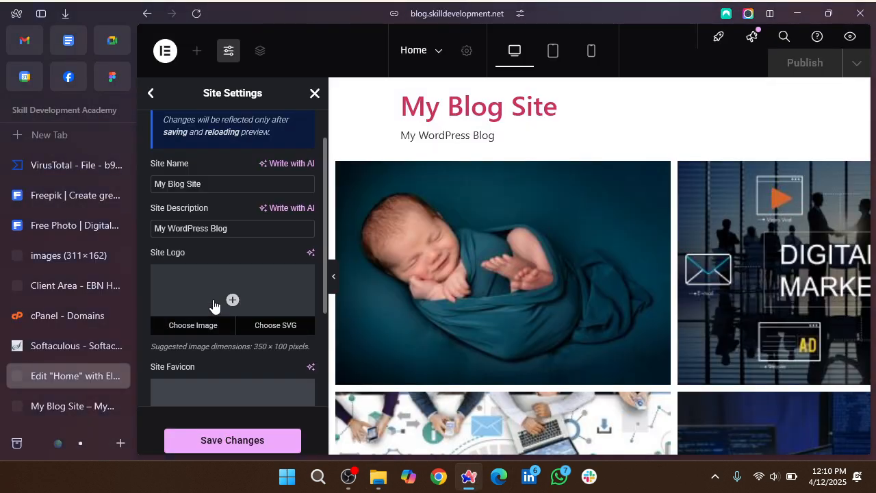
left_click(214, 302)
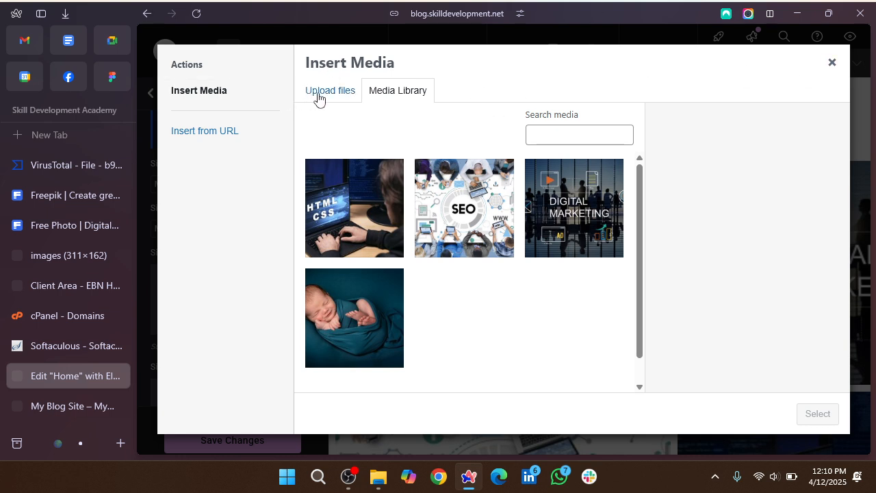
left_click(833, 63)
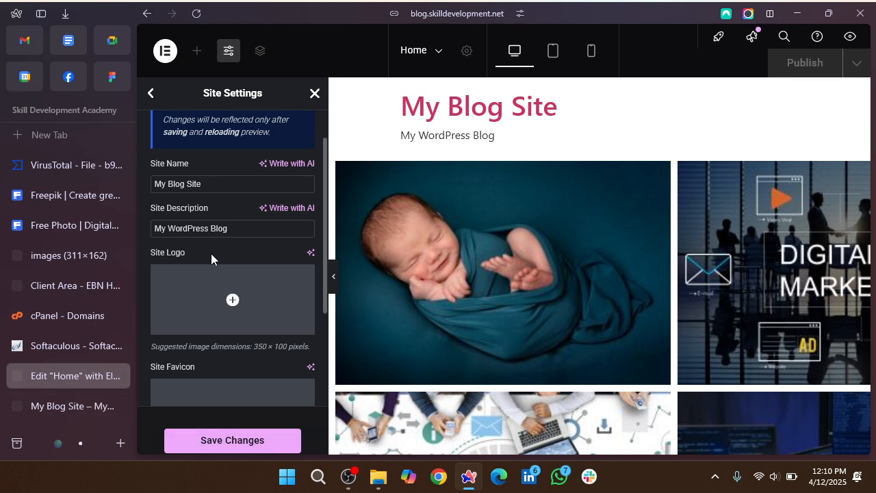
left_click(220, 294)
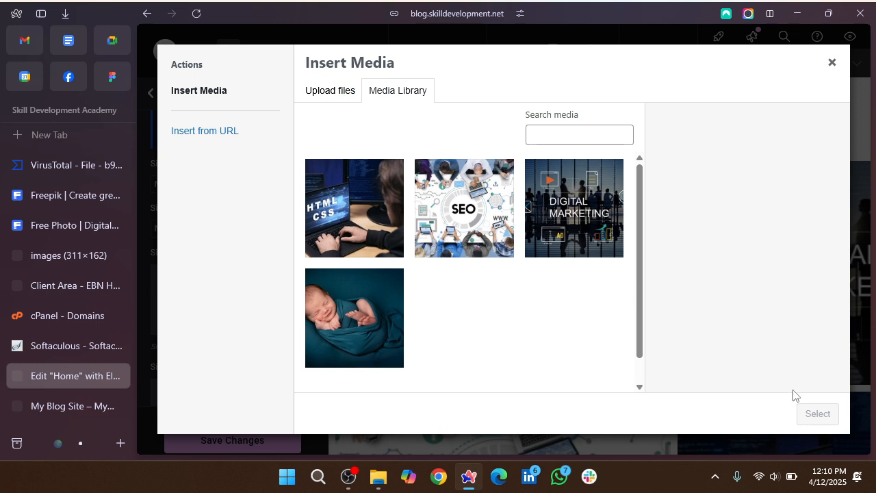
left_click(330, 92)
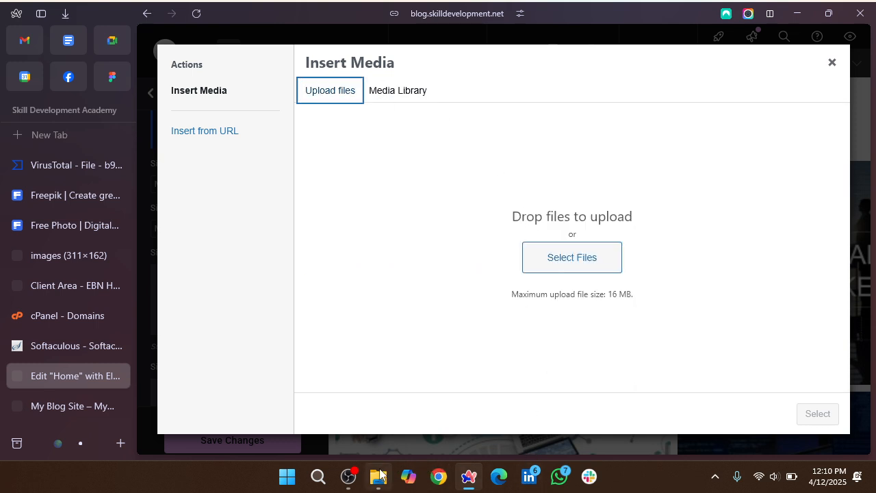
Step: Drag skill development icon.png from File Explorer into the uploader and select it as the logo
mouse_move(379, 478)
left_click(402, 441)
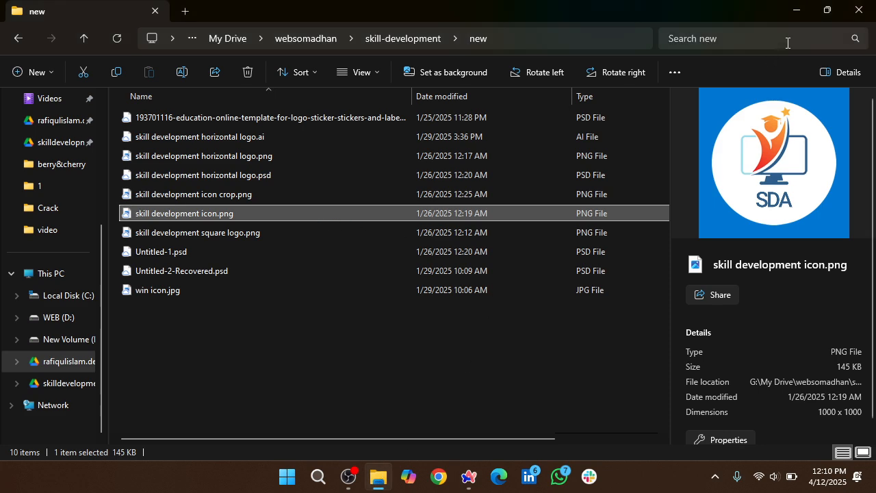
left_click(828, 11)
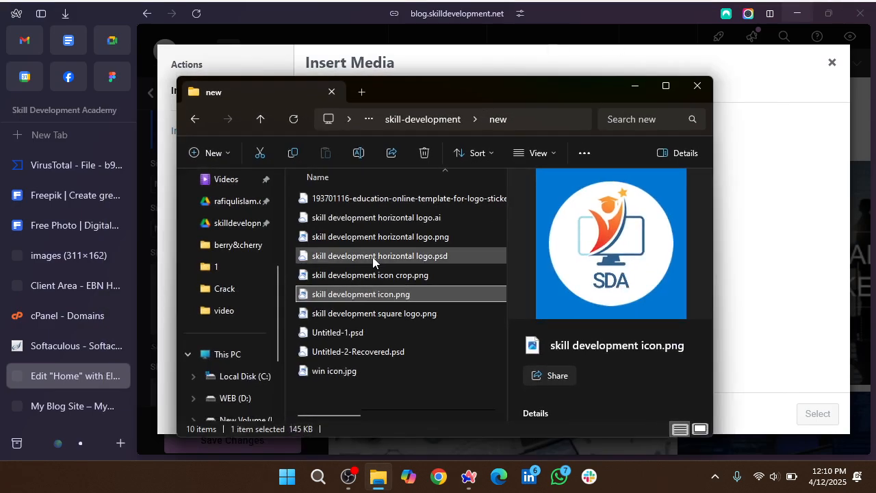
left_click_drag(587, 254, 780, 206)
left_click(633, 86)
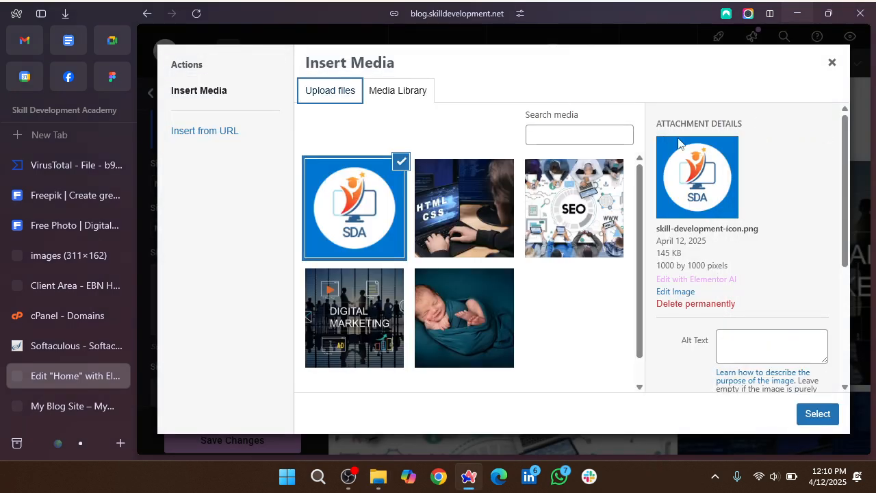
left_click(825, 414)
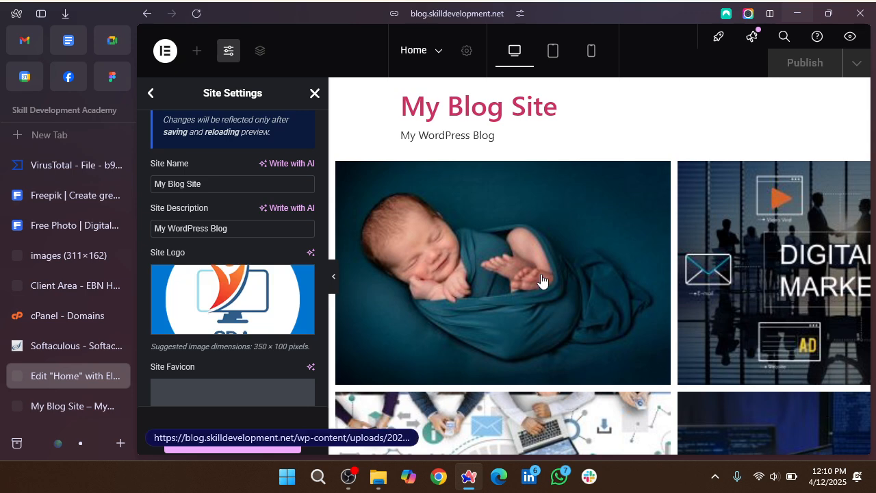
Step: Choose the uploaded SDA icon from the Media Library as the Site Favicon
scroll(219, 280, "down", 3)
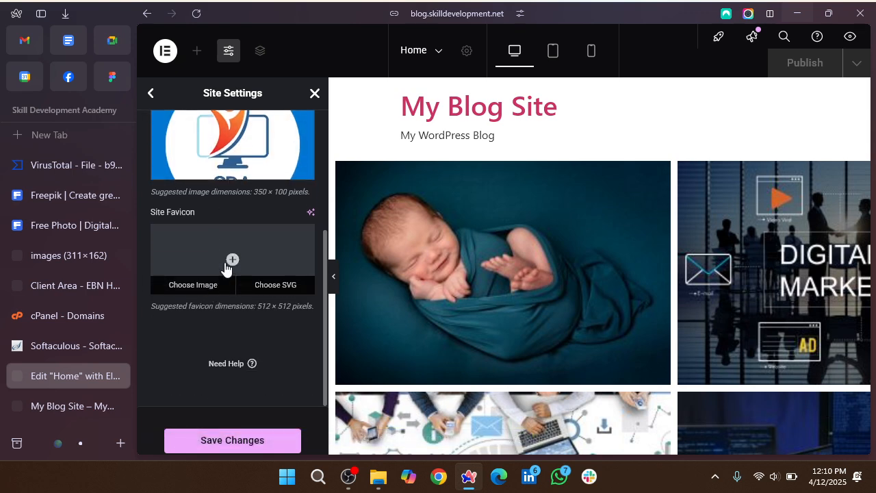
left_click(227, 269)
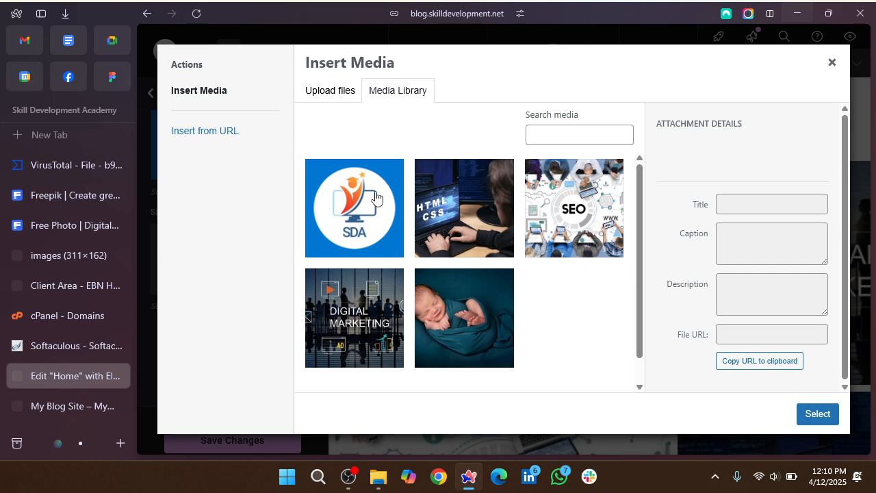
left_click(821, 418)
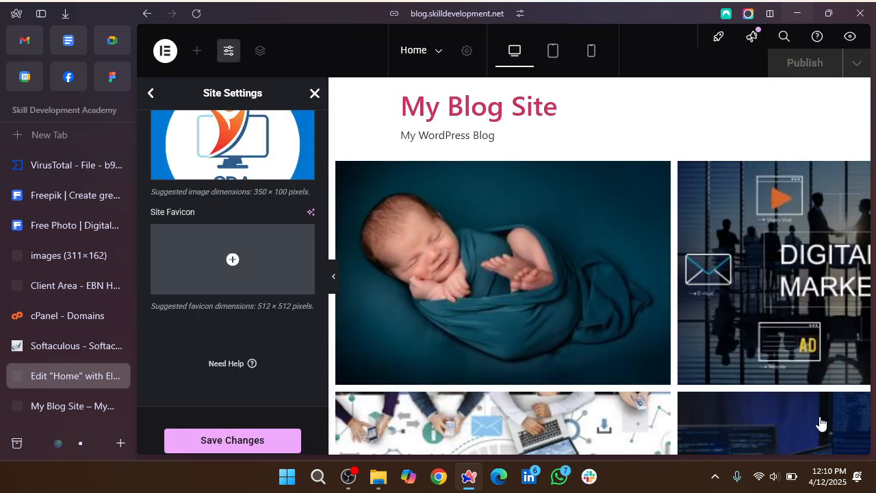
mouse_move(180, 250)
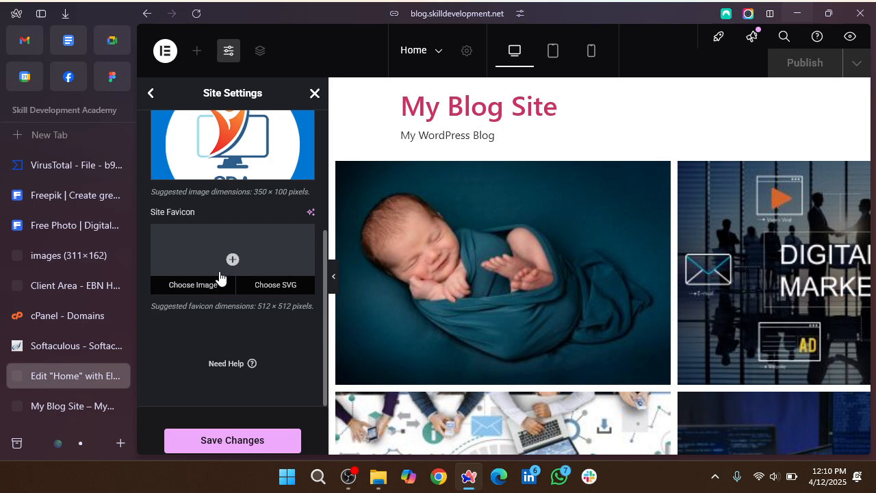
left_click(220, 276)
left_click(365, 230)
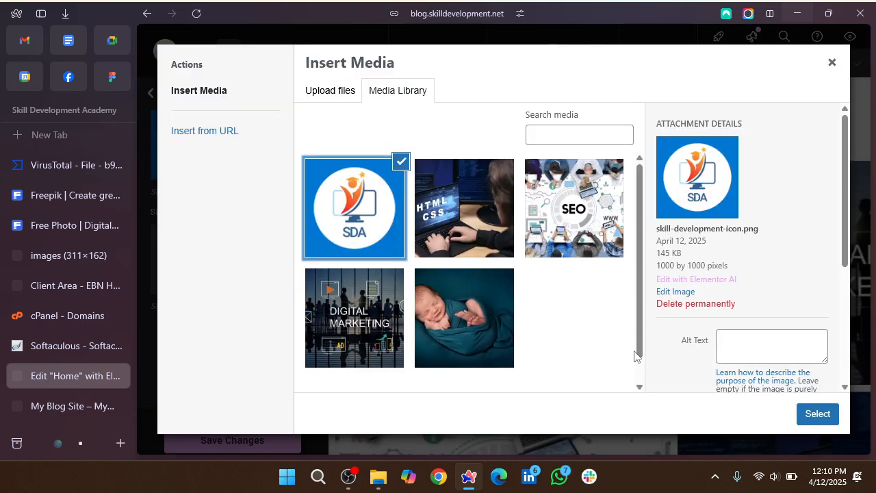
left_click(809, 413)
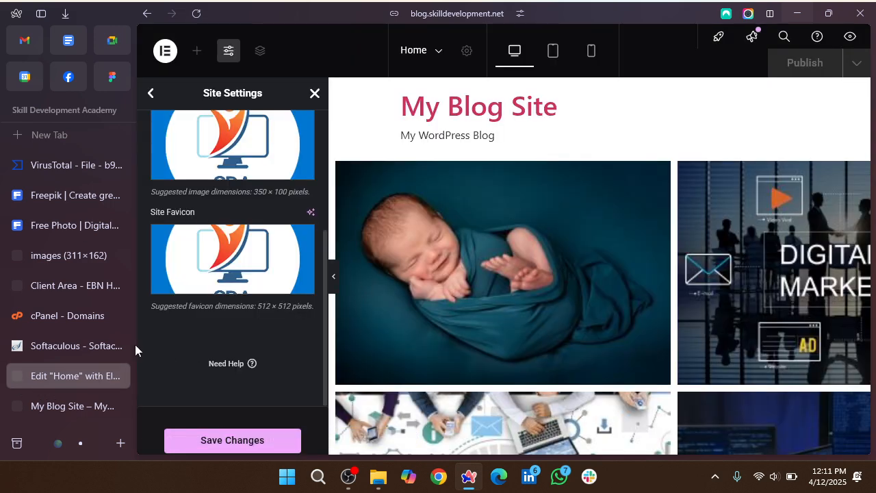
Step: Save the Site Settings changes and close the settings panel
scroll(201, 279, "up", 3)
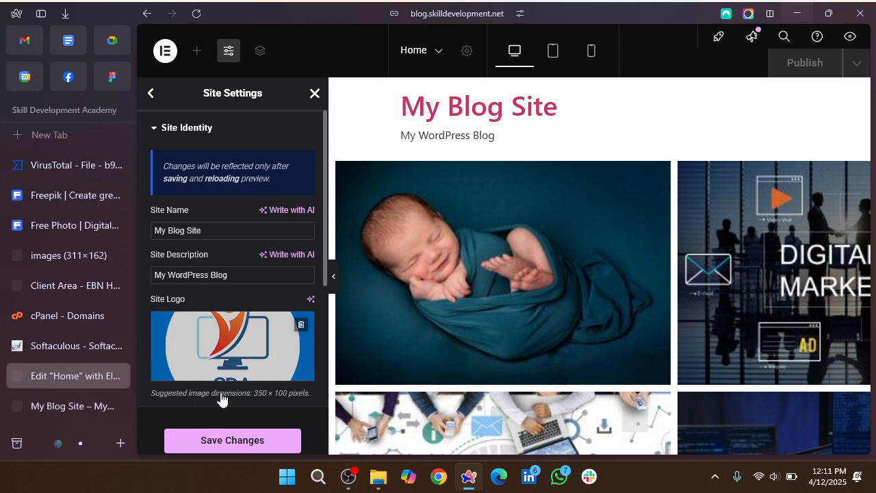
left_click(230, 452)
scroll(226, 375, "down", 3)
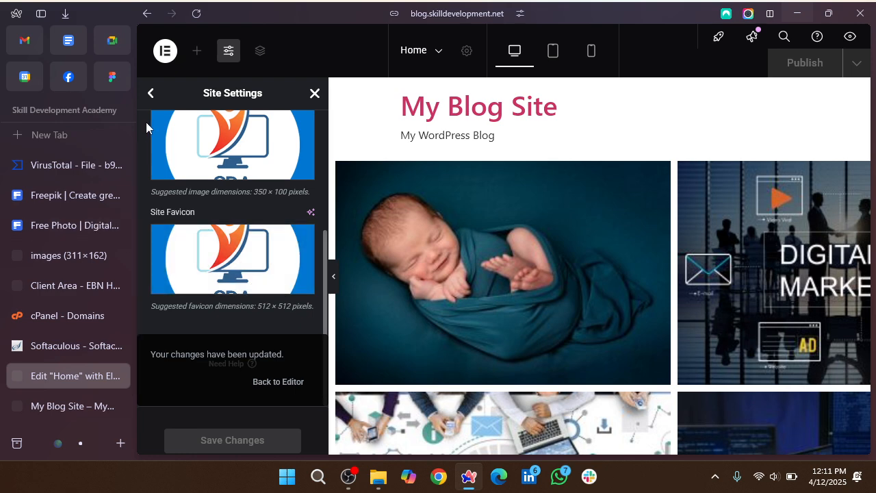
scroll(146, 122, "up", 5)
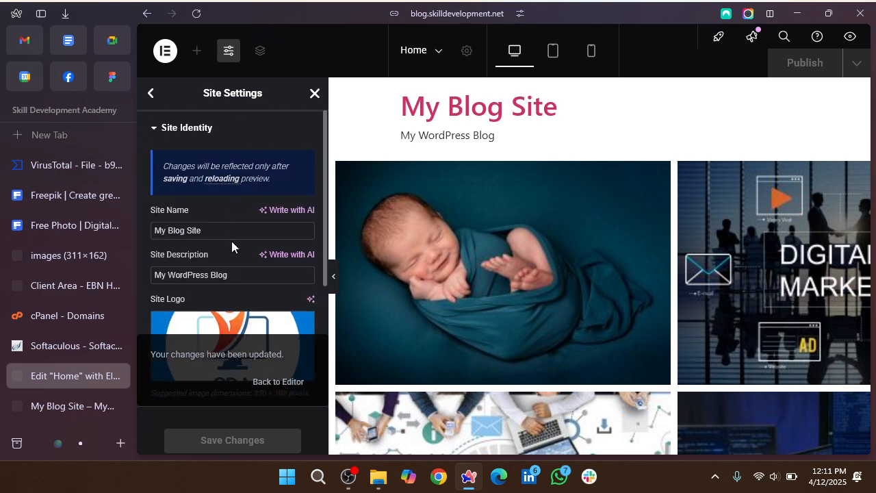
scroll(225, 337, "down", 5)
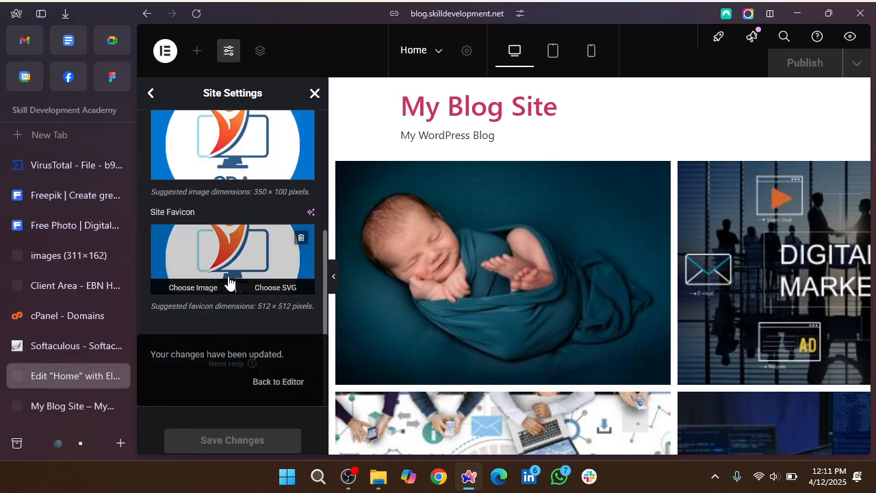
left_click(315, 94)
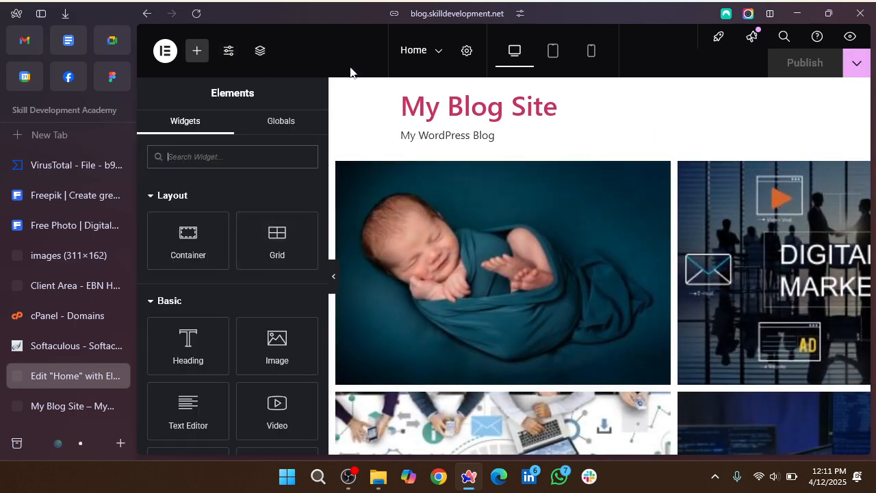
Step: Close Site Settings and open Elementor's Theme Builder from the main menu
left_click(439, 52)
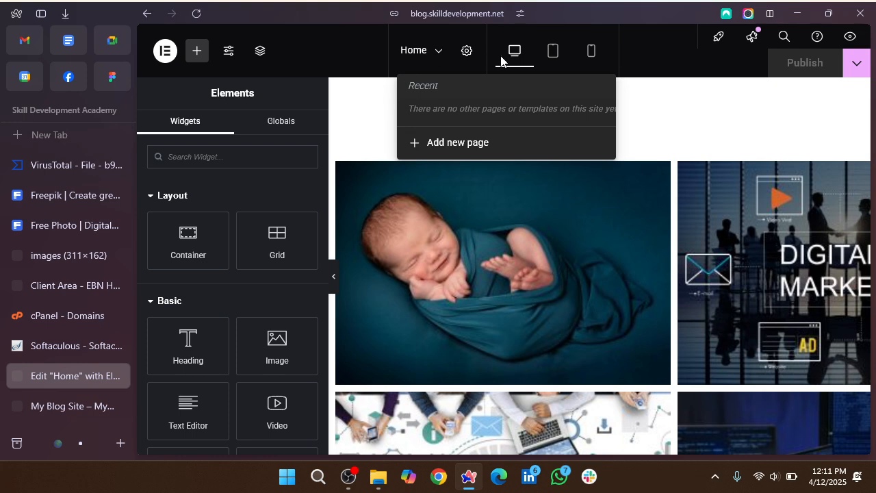
left_click(165, 50)
left_click(224, 89)
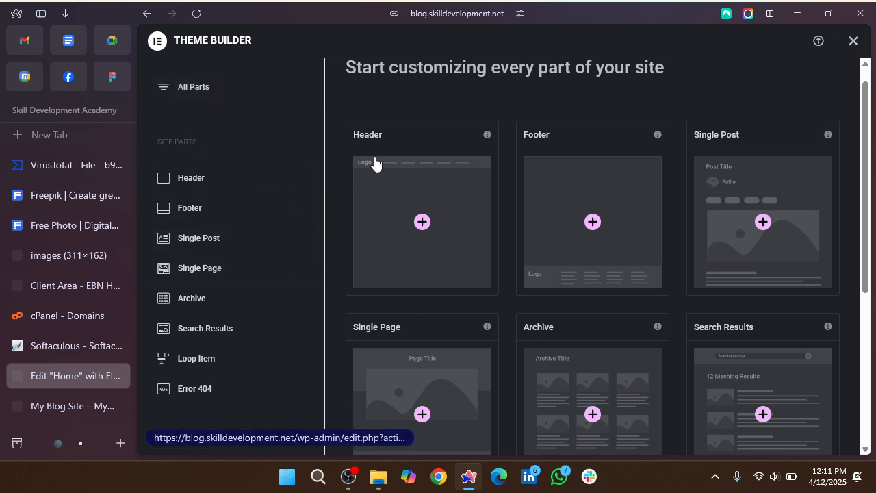
Step: Close the Theme Builder to return to the Home page editor and open the Elementor menu
left_click(853, 42)
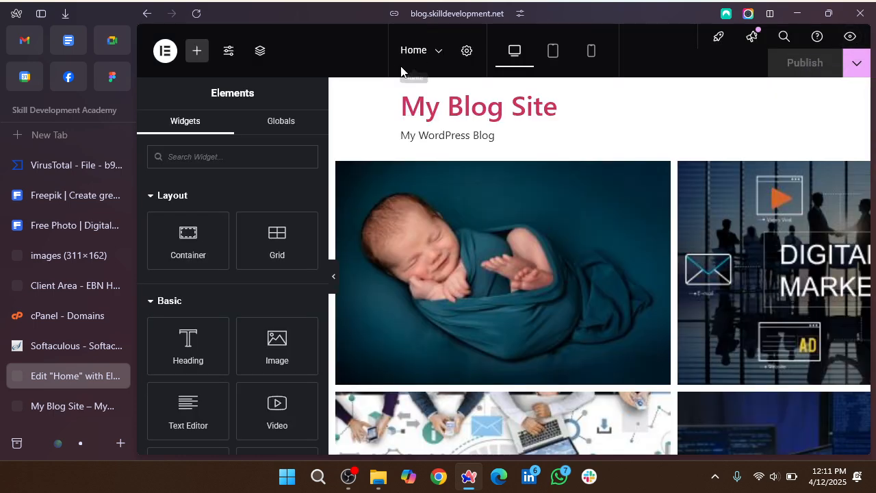
left_click(165, 51)
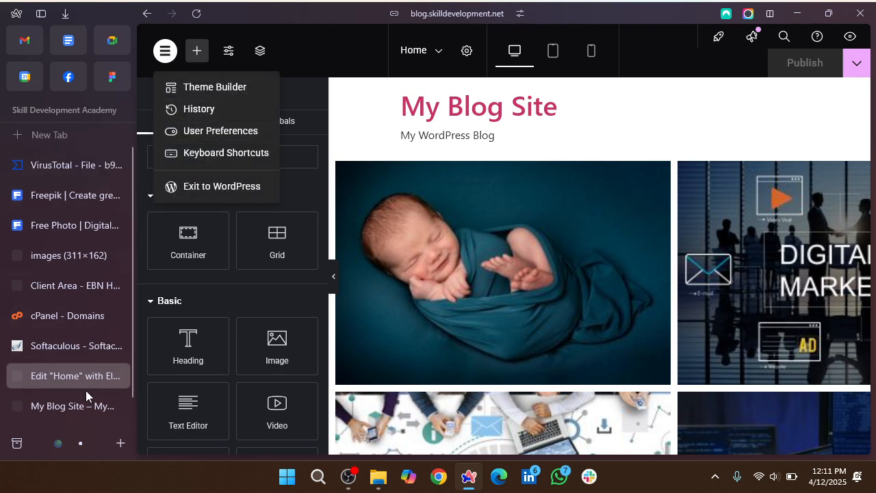
Step: Switch to the installation confirmation tab and open the WordPress admin dashboard in a new tab
left_click(72, 352)
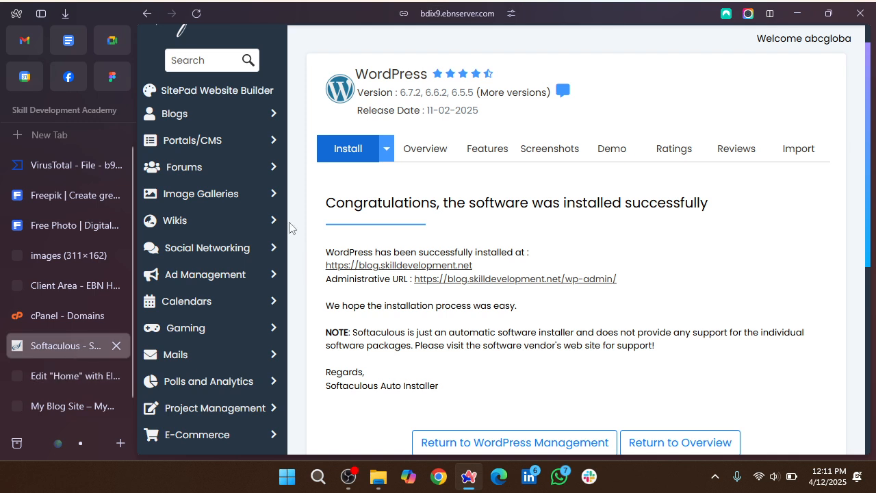
left_click(464, 282)
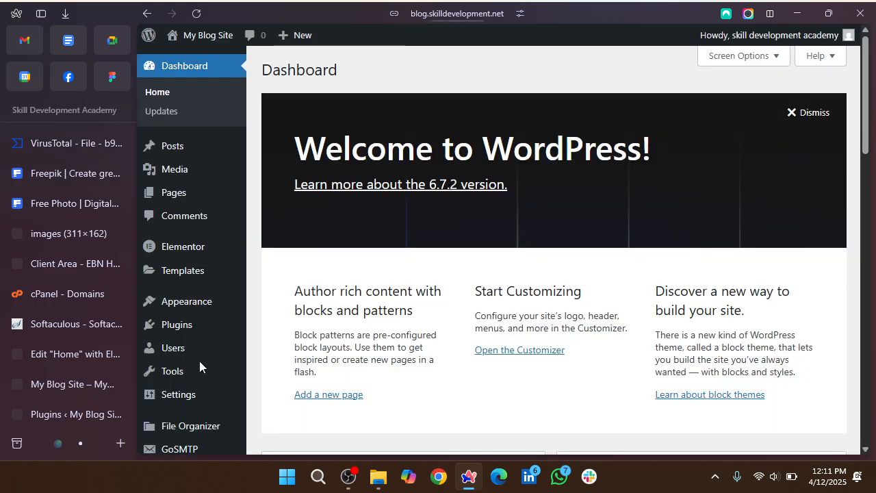
scroll(193, 342, "down", 3)
scroll(193, 226, "up", 3)
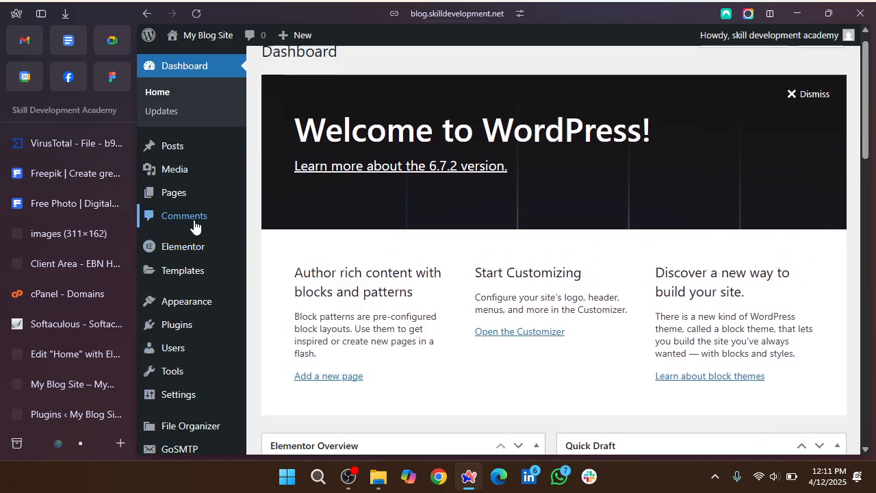
mouse_move(181, 278)
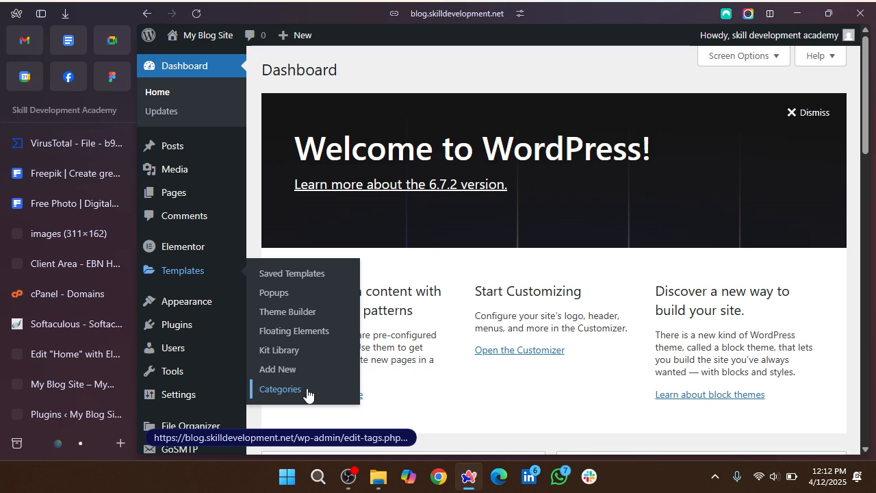
Step: In Templates > Theme Builder, add a new Header template to bring up the header block library
left_click(291, 317)
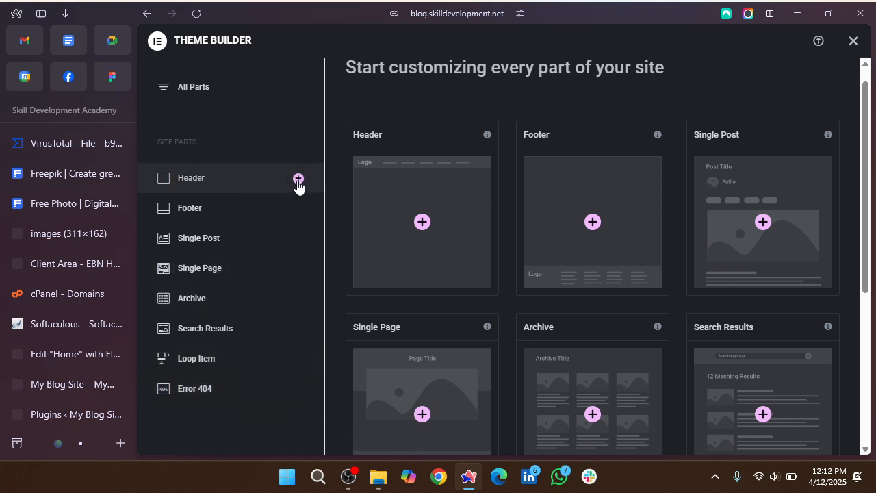
left_click(299, 183)
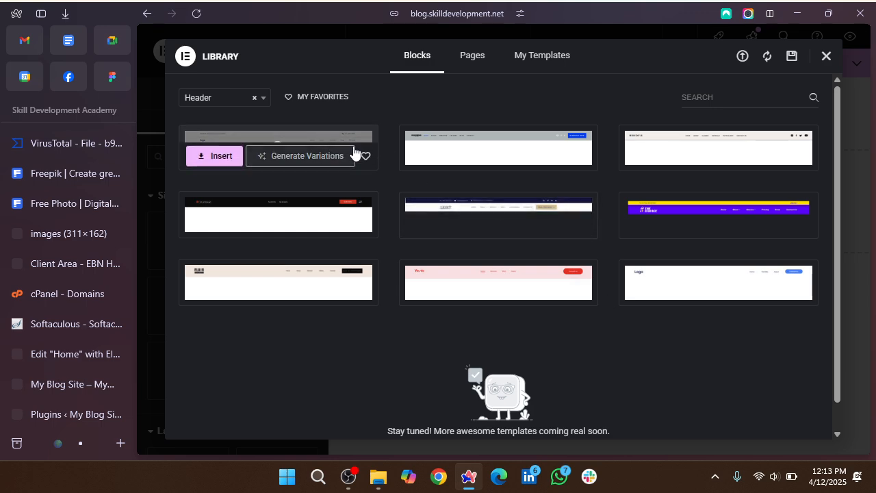
Step: Preview a header design, reopen the library, then preview the LEGIT header block
left_click(445, 139)
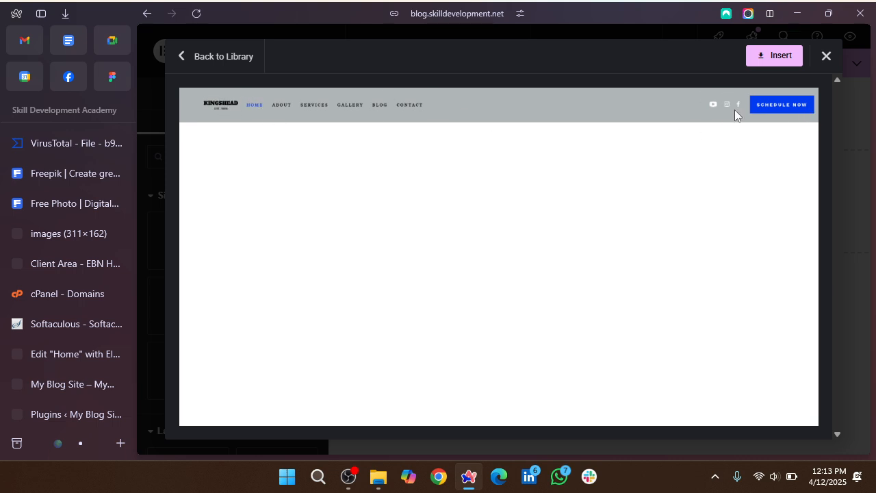
left_click(828, 57)
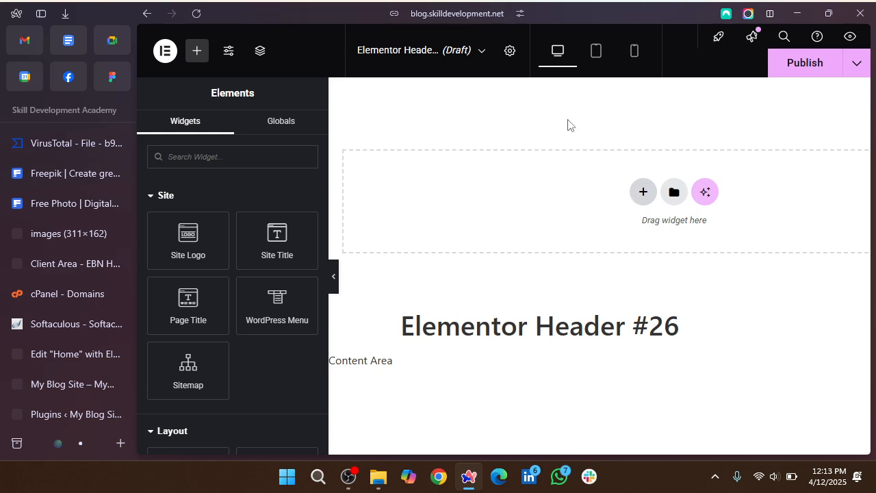
left_click(673, 194)
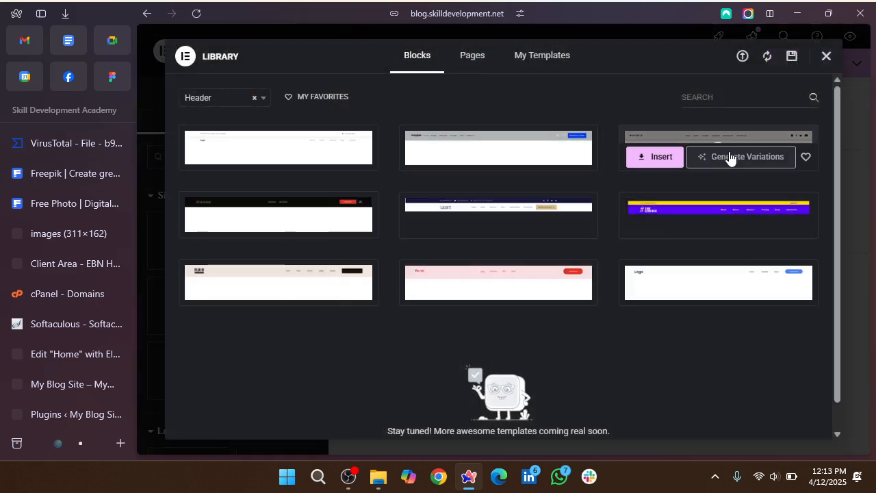
mouse_move(708, 141)
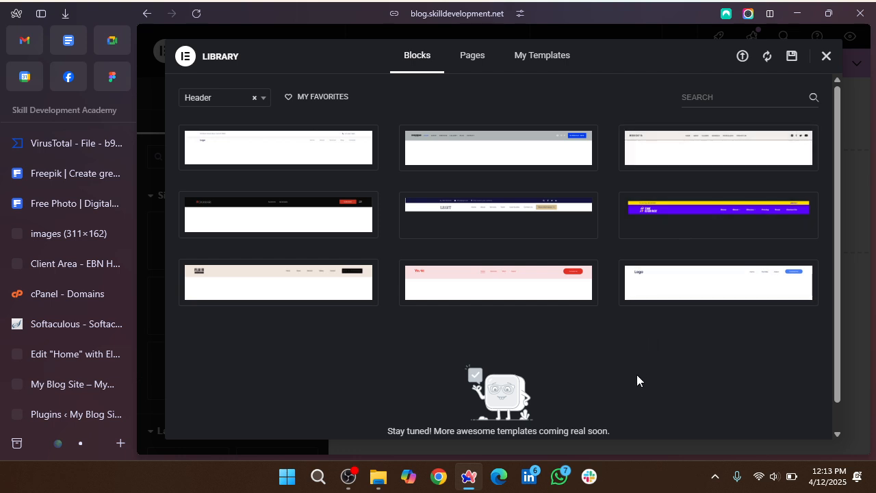
mouse_move(524, 225)
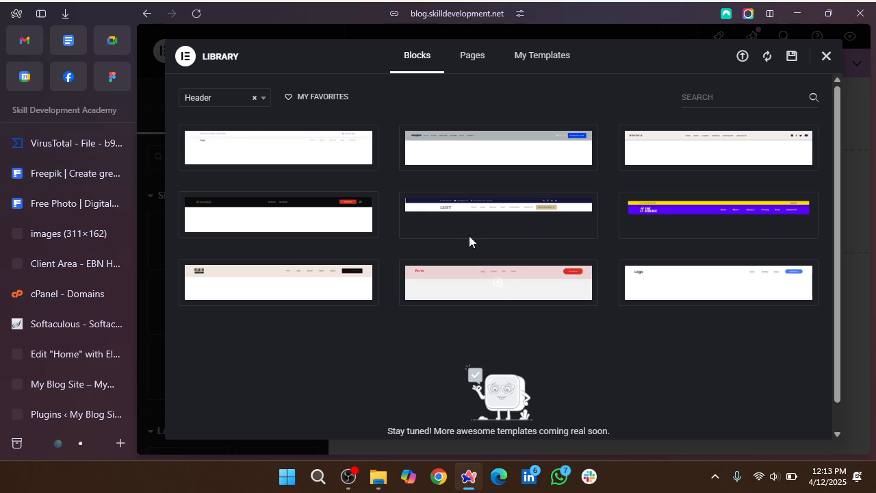
mouse_move(457, 211)
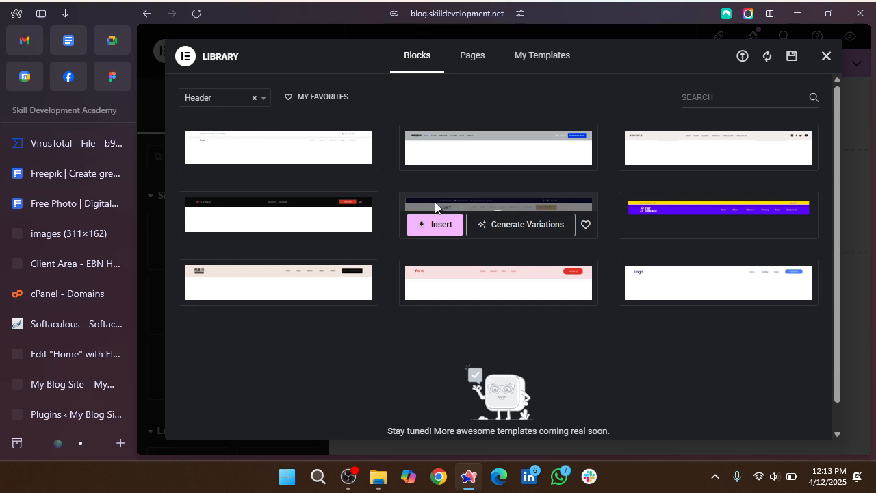
left_click(435, 208)
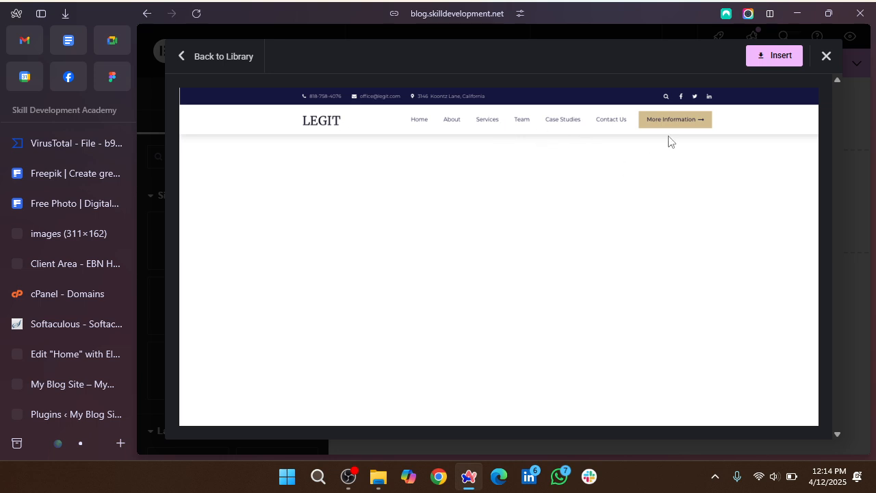
Step: Insert the LEGIT header with Don't apply for its settings, then widen the editing canvas
left_click(755, 62)
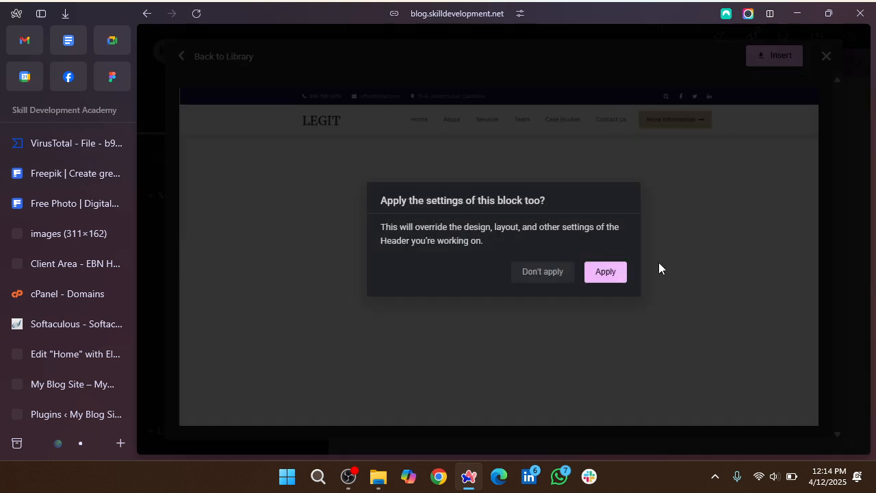
left_click(553, 272)
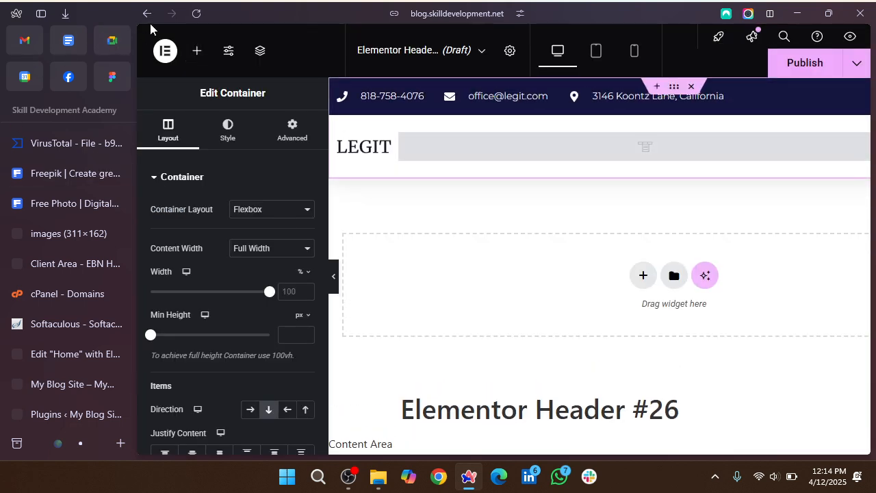
left_click(44, 17)
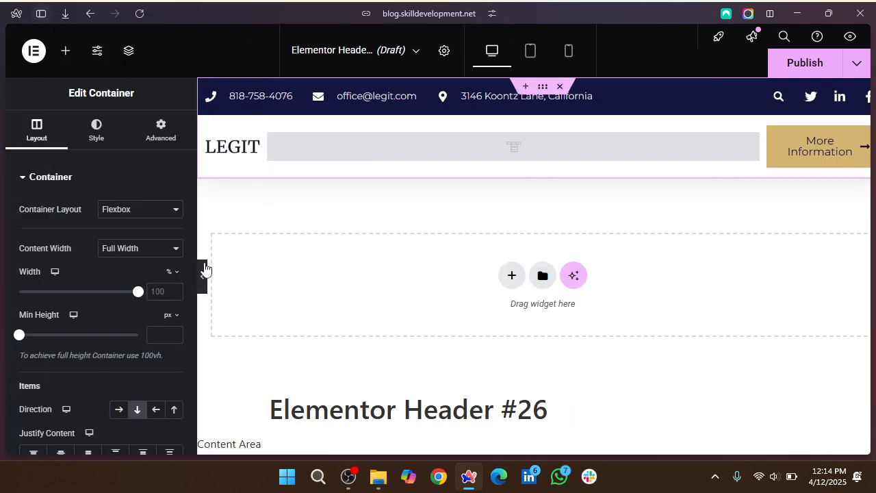
left_click_drag(194, 233, 149, 228)
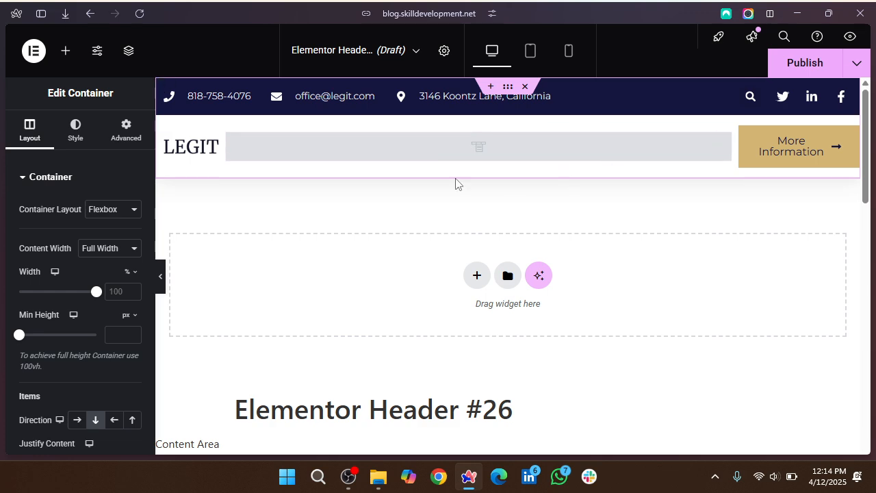
Step: Replace the header's logo image with the SDA icon from the media library
left_click(208, 151)
left_click(65, 255)
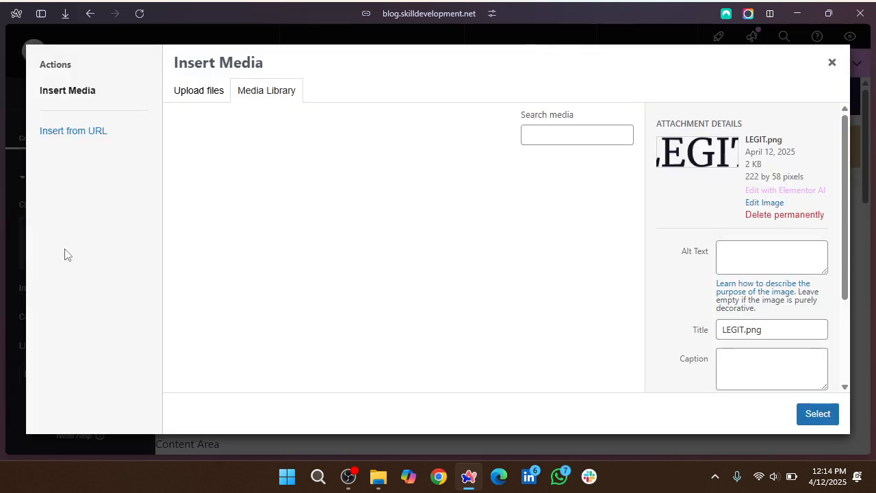
left_click(305, 209)
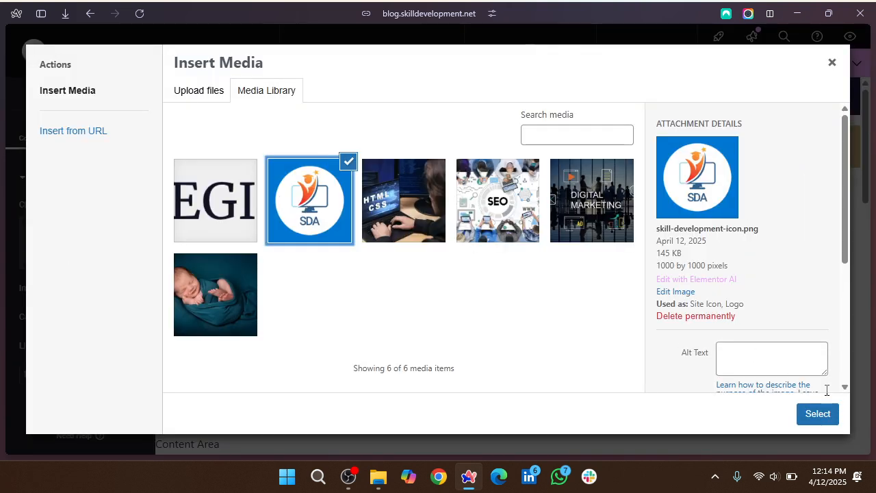
left_click(812, 417)
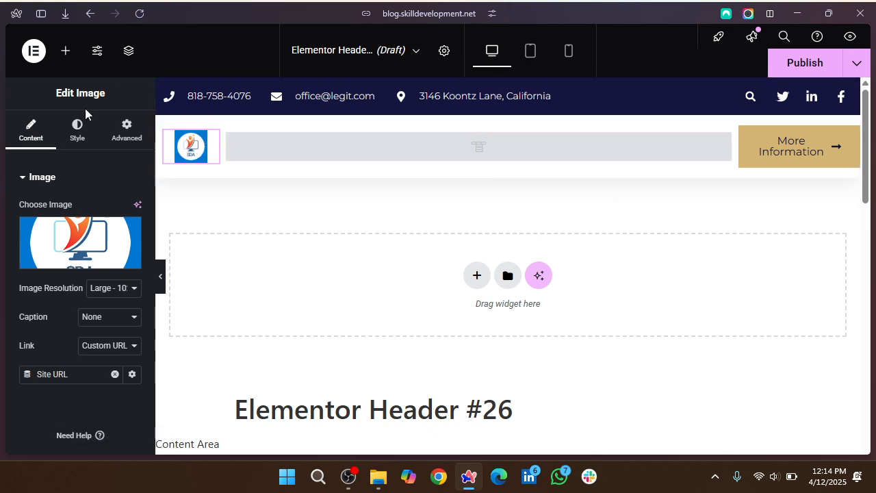
Step: Set the logo width to 110 px and step its height down to about 75 px
left_click(78, 128)
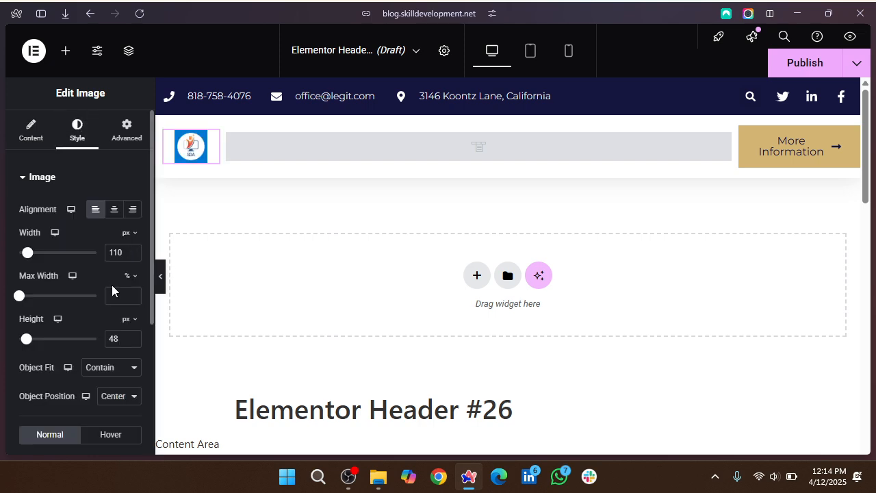
left_click_drag(27, 253, 33, 257)
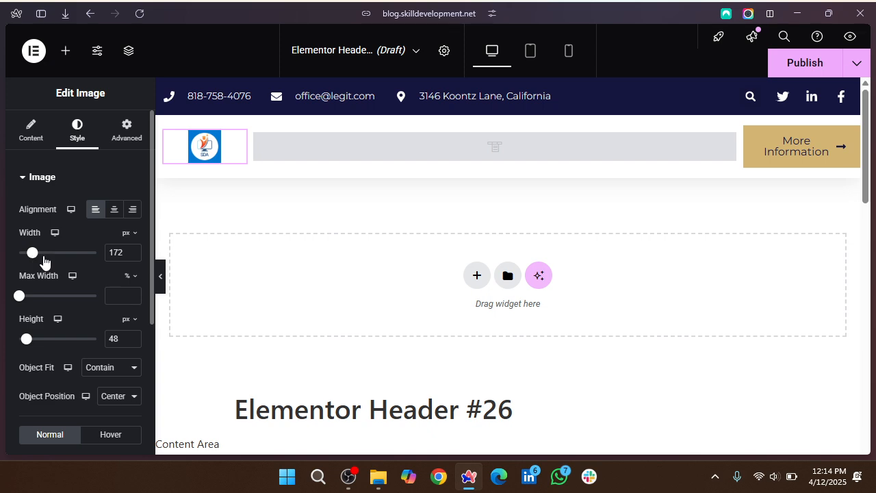
double_click(112, 252)
key("BackSpace")
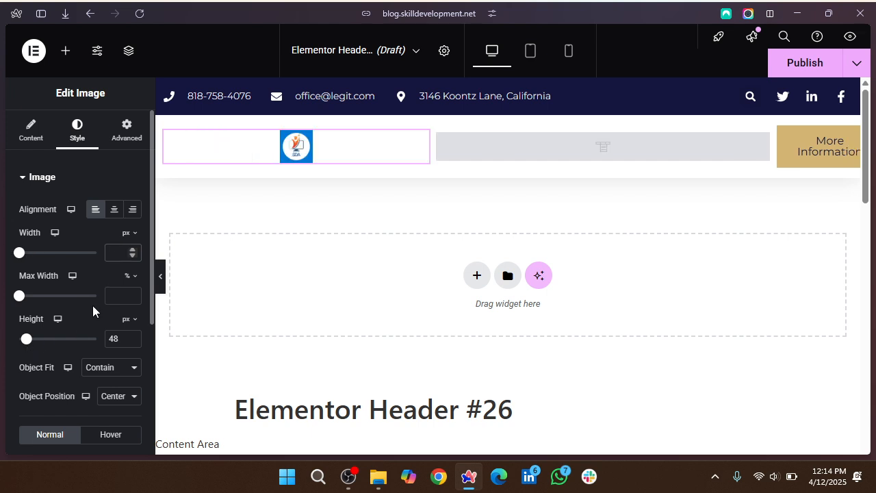
key("ctrl+z")
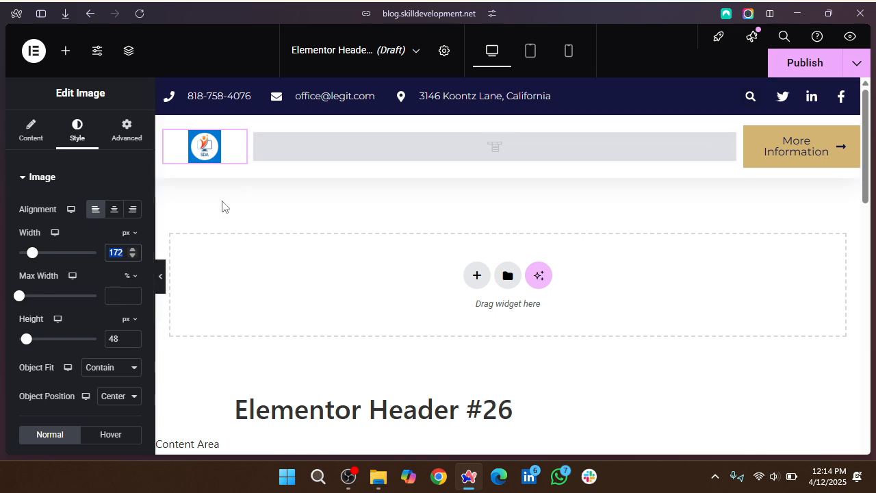
type("110")
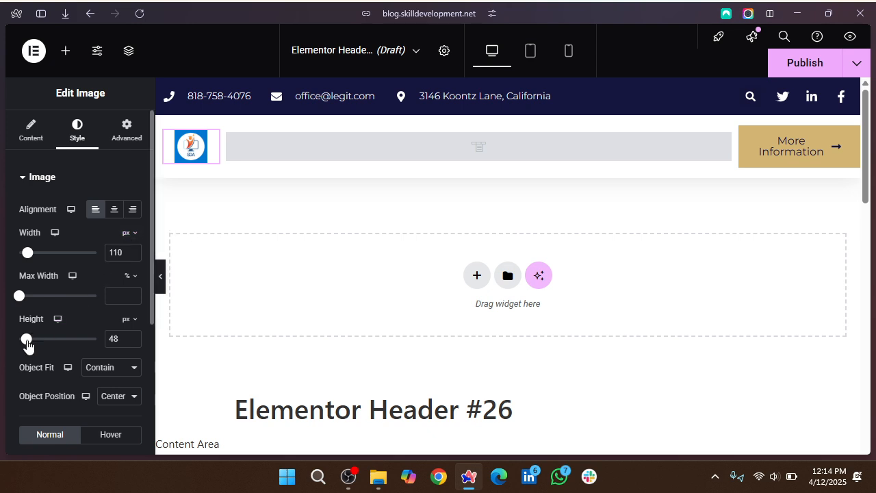
left_click_drag(27, 344, 32, 345)
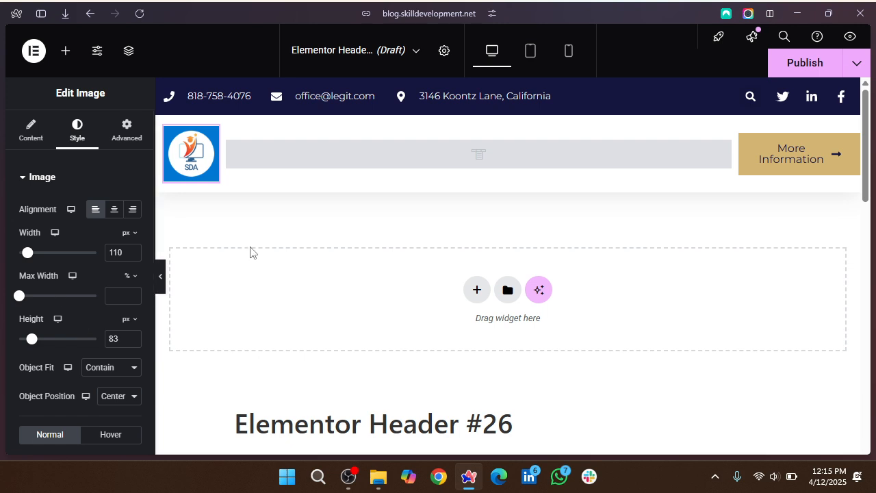
left_click(133, 342)
left_click(133, 342)
left_click(133, 341)
left_click(133, 342)
left_click(132, 342)
left_click(133, 342)
left_click(133, 342)
left_click(133, 341)
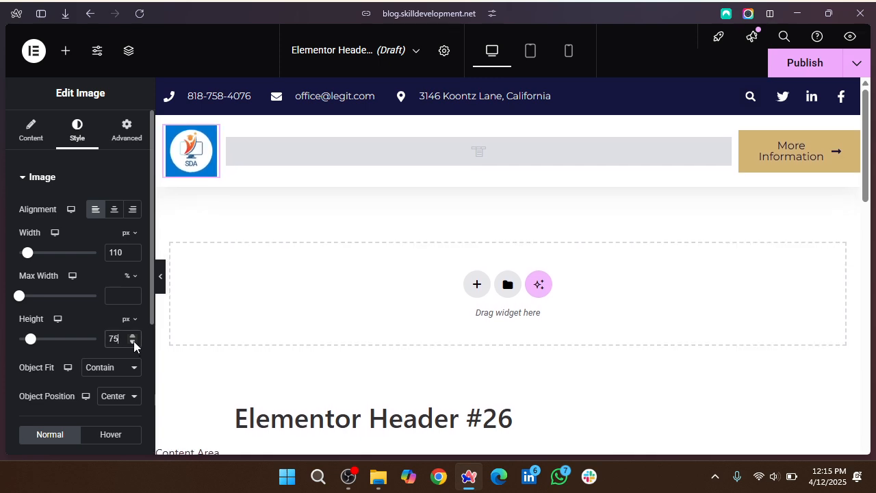
left_click(133, 342)
left_click(133, 342)
left_click(133, 342)
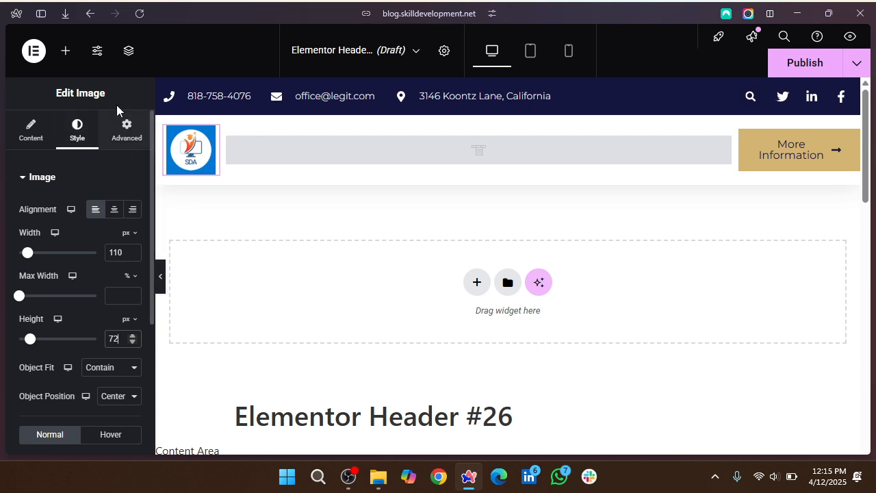
Step: Give the logo a 50% border radius, switching the radius unit from px to percent
left_click(126, 129)
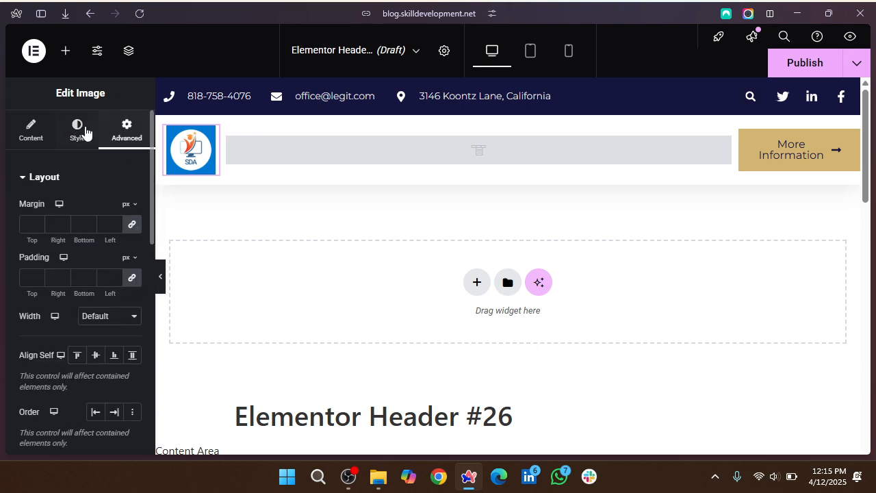
scroll(112, 351, "down", 6)
scroll(112, 357, "down", 2)
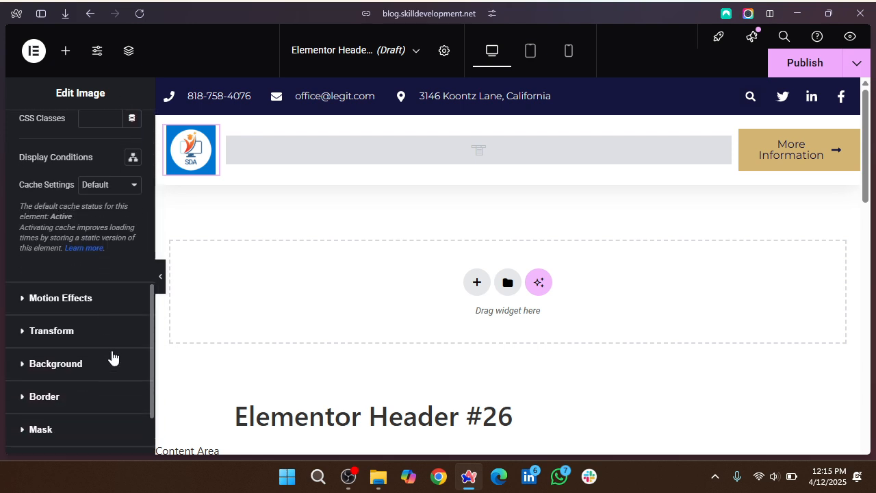
scroll(65, 395, "down", 1)
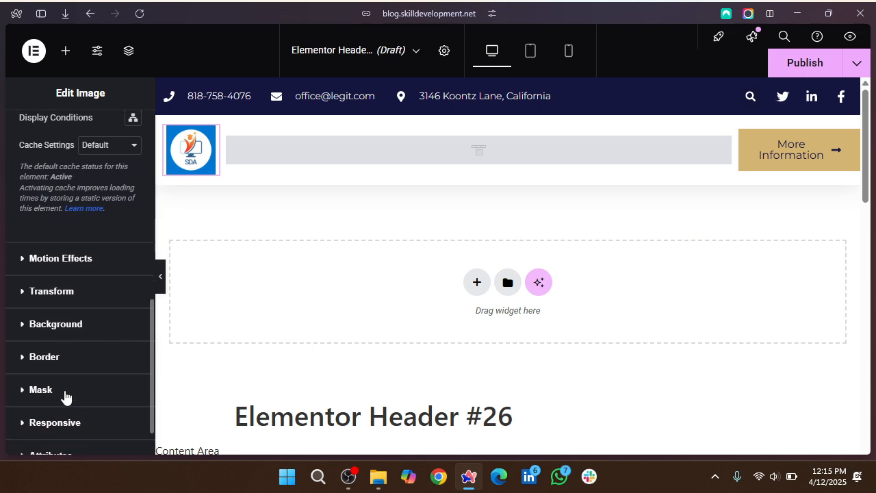
left_click(64, 391)
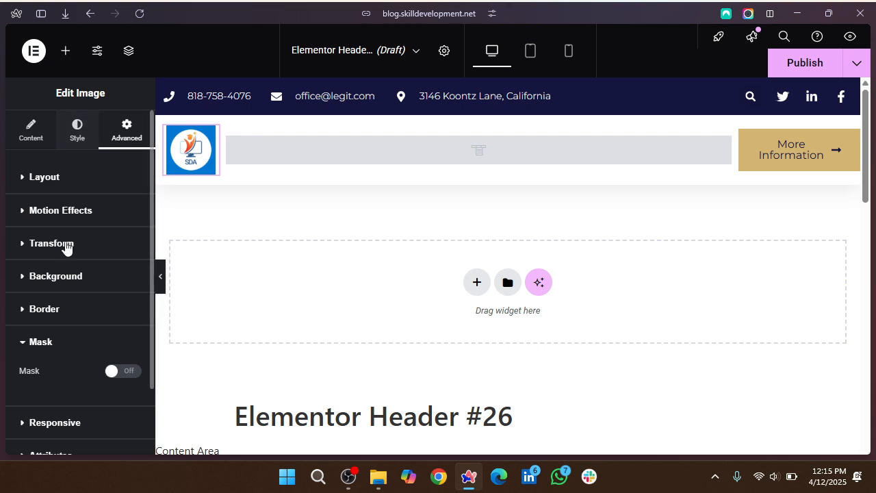
left_click(58, 308)
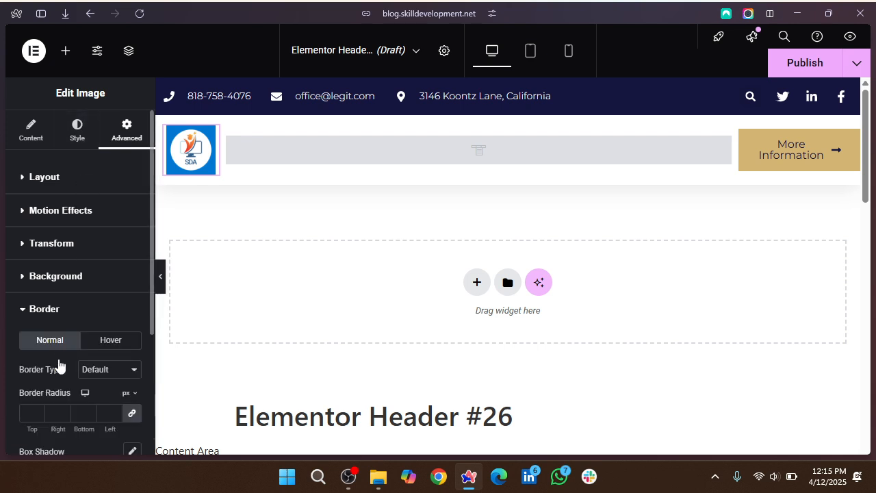
left_click(99, 410)
type("30")
scroll(119, 377, "down", 2)
scroll(119, 378, "up", 1)
scroll(119, 377, "down", 2)
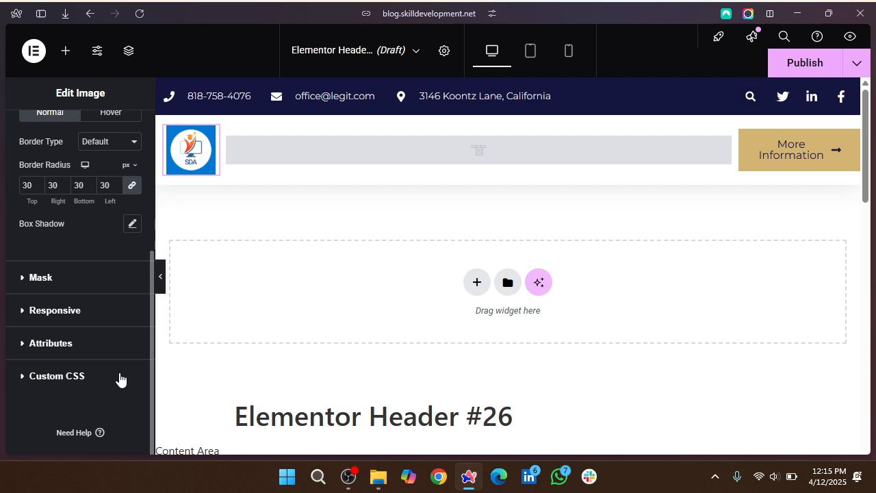
scroll(119, 377, "up", 3)
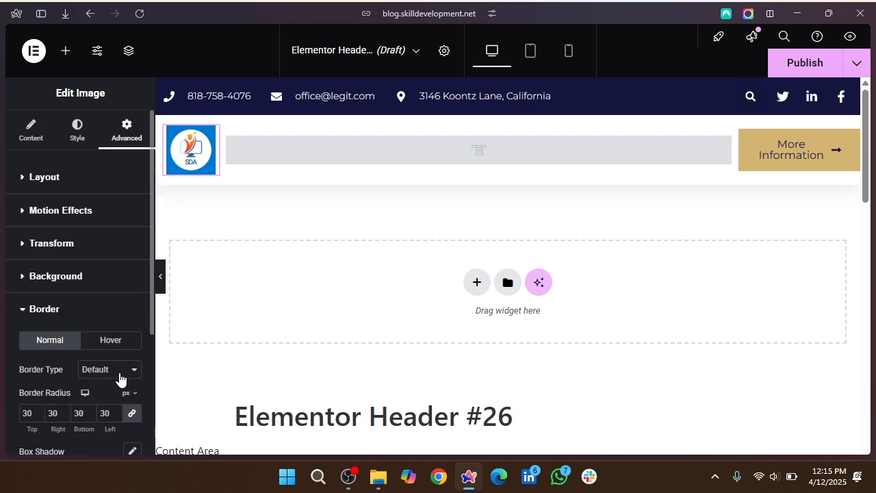
left_click(71, 134)
scroll(93, 271, "down", 5)
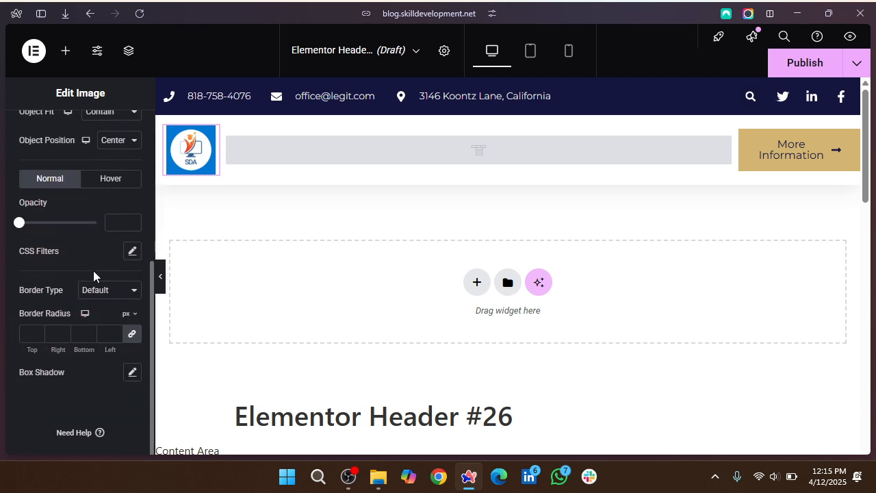
left_click(108, 334)
type("30")
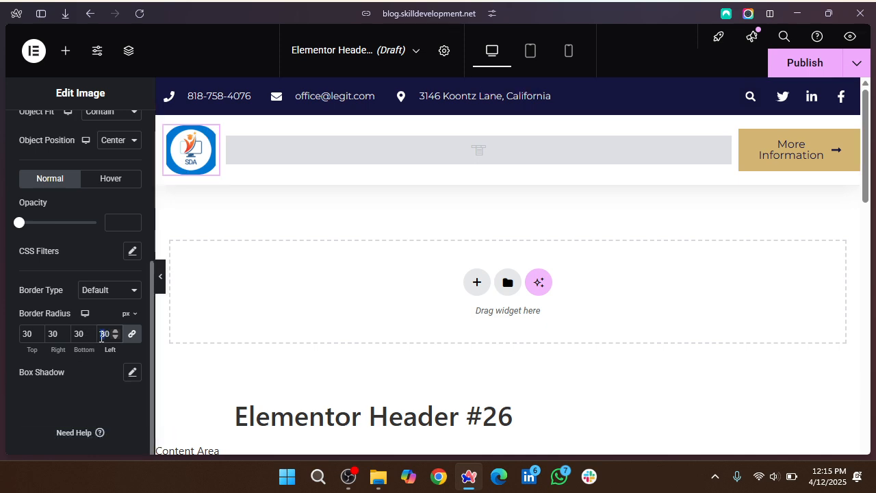
type("50")
left_click(127, 314)
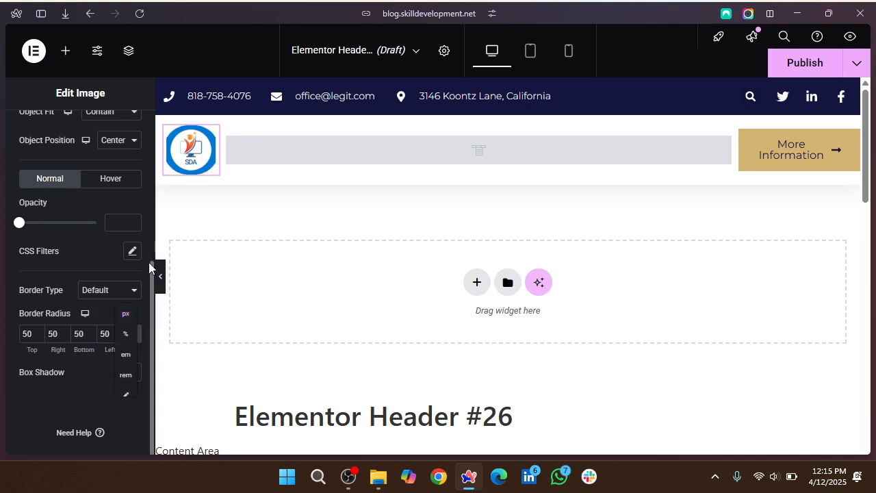
left_click(127, 334)
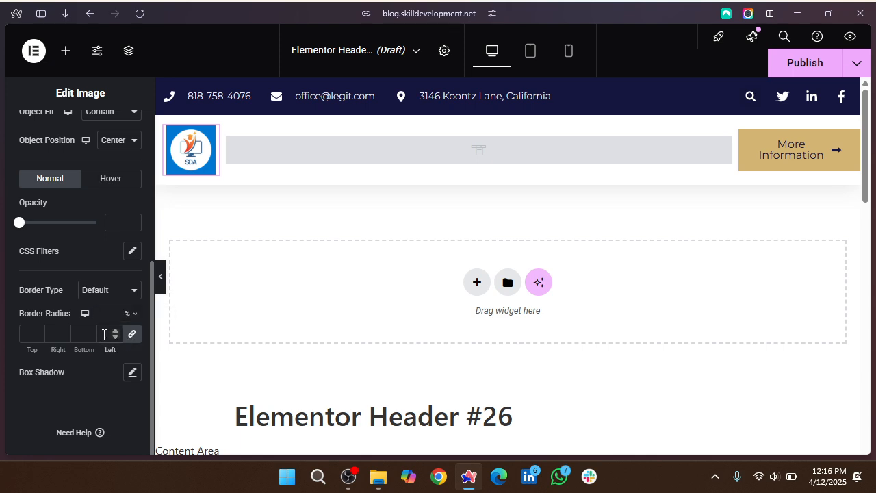
left_click(104, 334)
type("50")
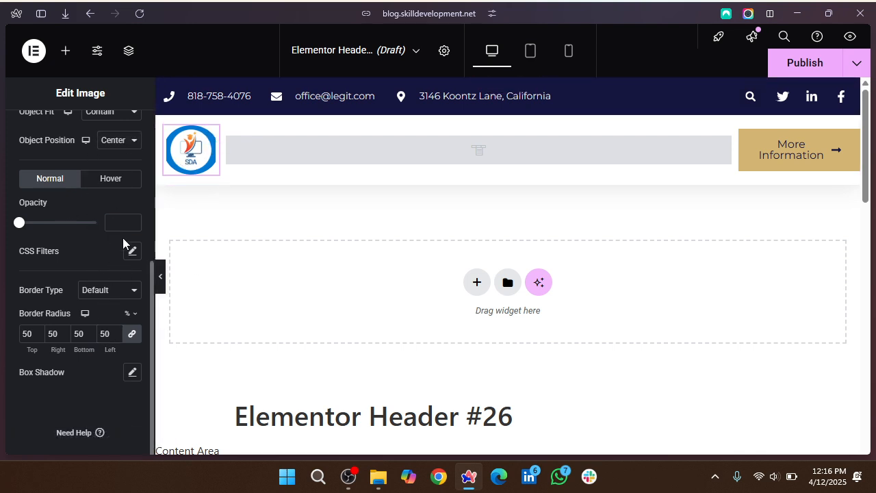
Step: Set the logo's Object Fit to Cover so the image fills its frame
scroll(92, 175, "up", 4)
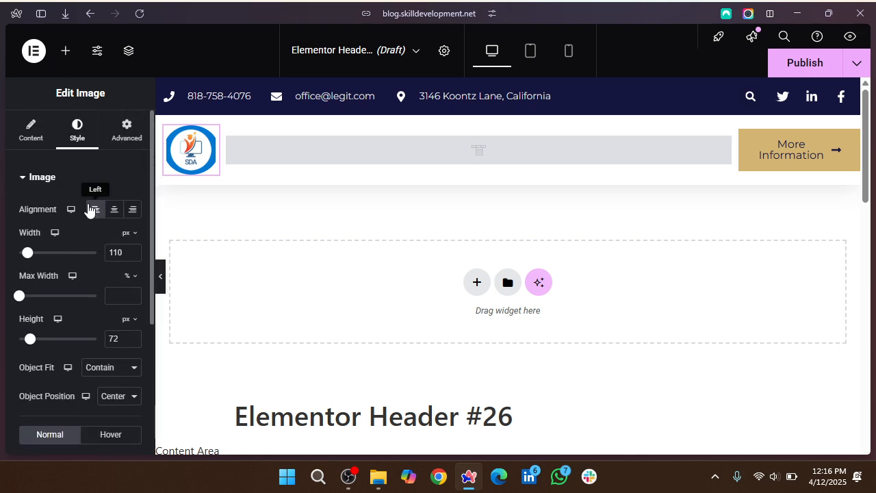
scroll(89, 211, "down", 1)
left_click(105, 361)
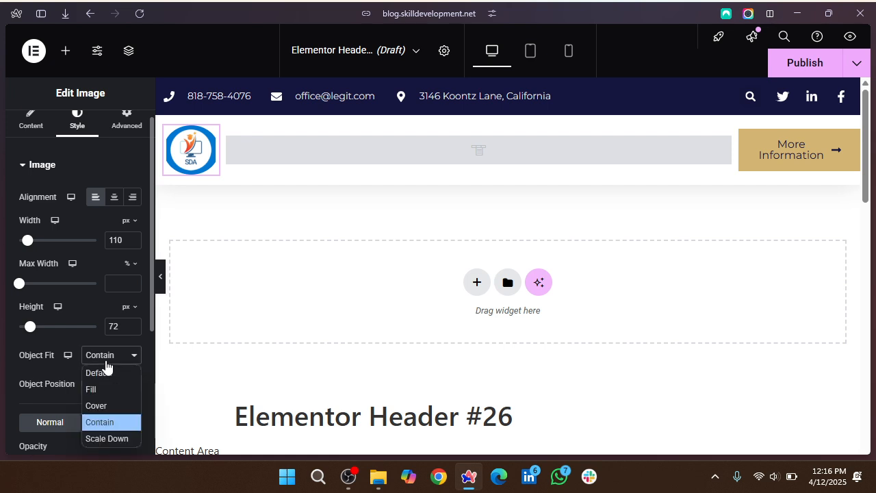
left_click(114, 408)
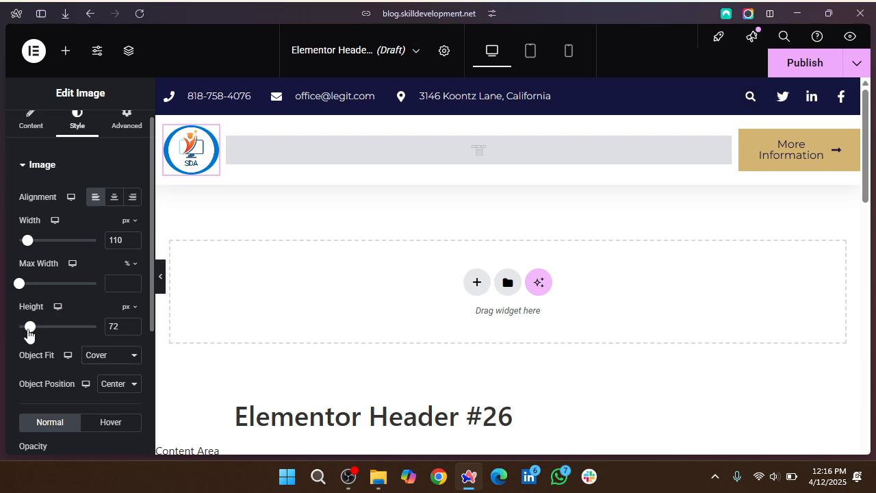
Step: Resize the logo box to 81 px tall and 110 px wide
left_click_drag(29, 332, 30, 335)
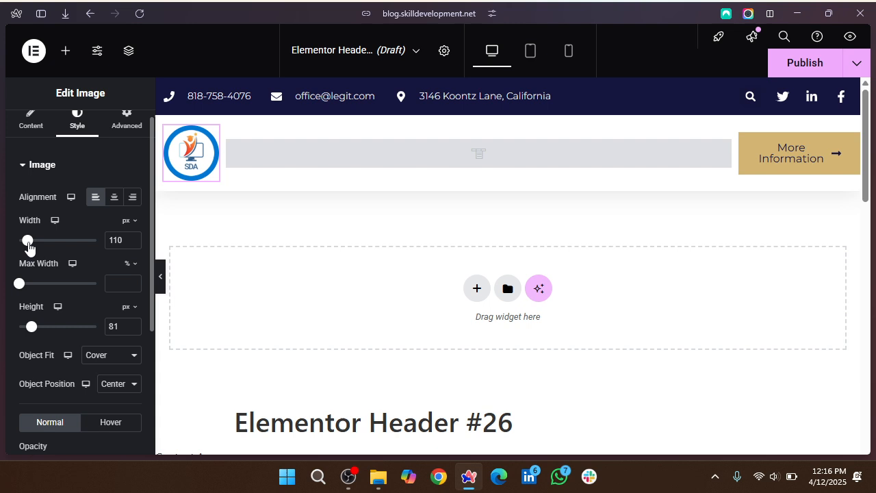
left_click(133, 243)
left_click(133, 243)
left_click(133, 243)
left_click(133, 243)
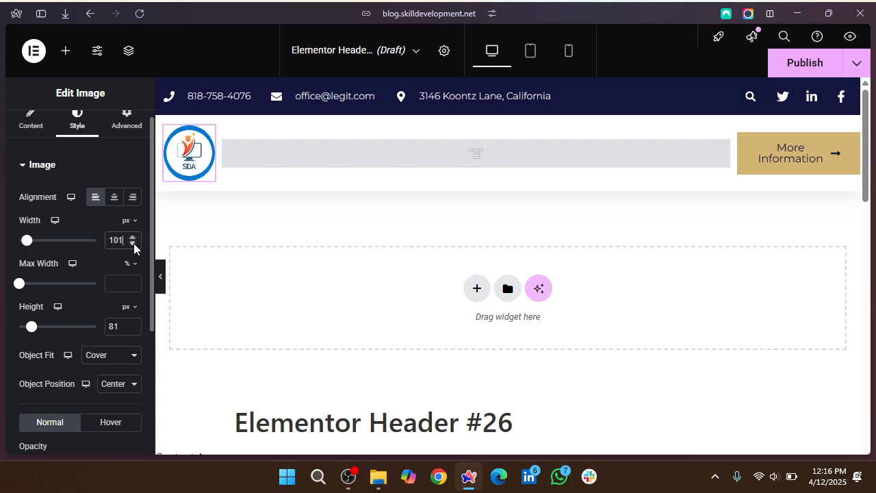
left_click(133, 243)
left_click(132, 243)
left_click(133, 243)
left_click(133, 243)
left_click(133, 243)
left_click(133, 243)
left_click(133, 244)
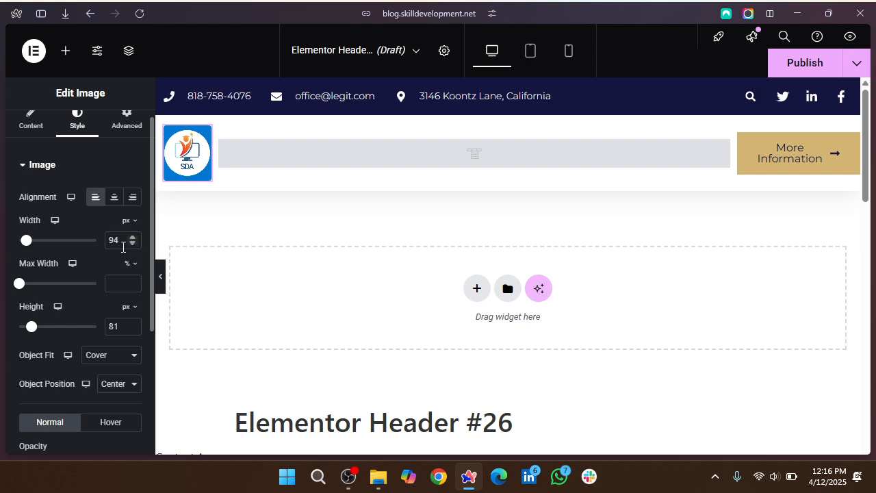
double_click(118, 244)
type("11")
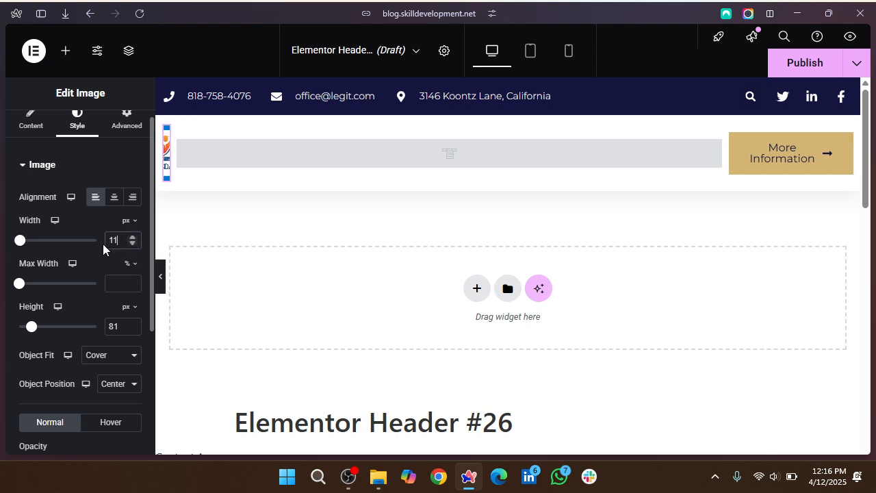
type("0")
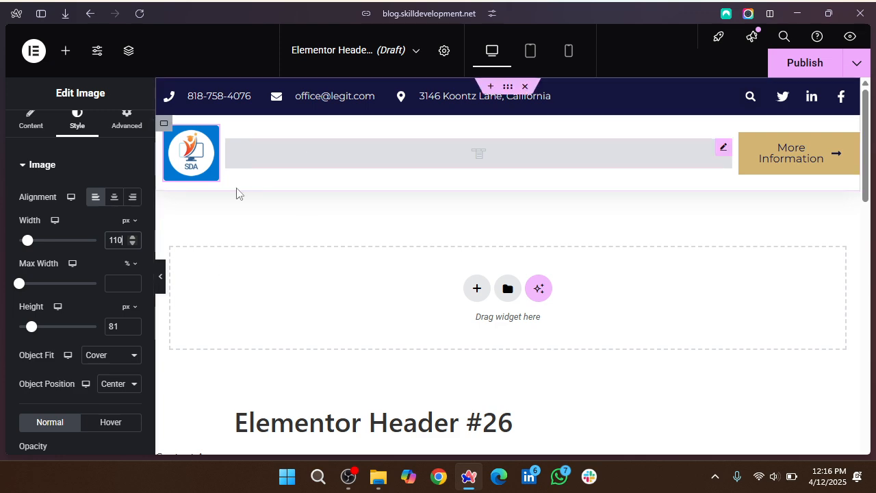
Step: Re-enter 50 as the logo's corner radius value
scroll(82, 345, "down", 1)
scroll(82, 344, "up", 2)
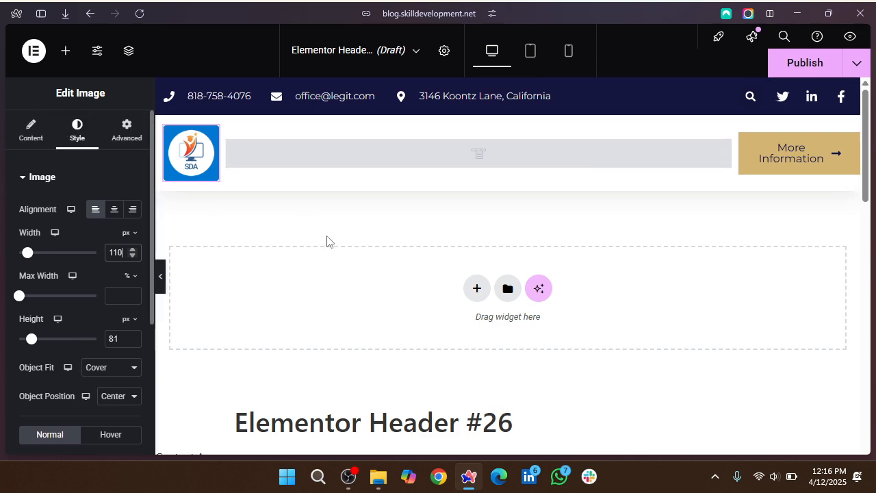
scroll(130, 281, "down", 4)
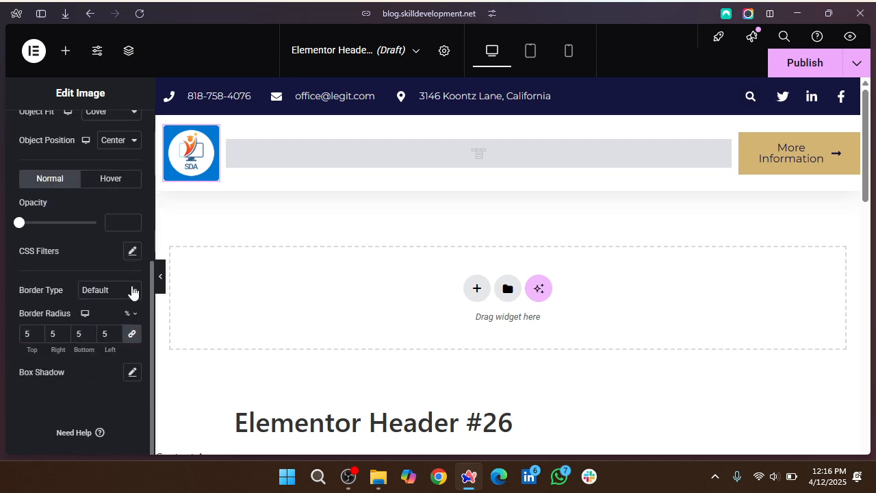
left_click(114, 332)
key("BackSpace")
type("50")
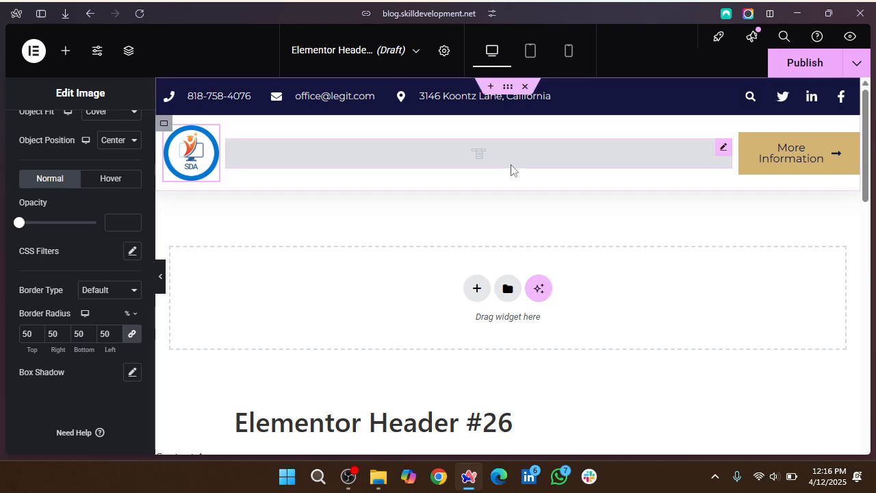
Step: Select the More Information button and adjust its text colour toward blue
left_click(776, 163)
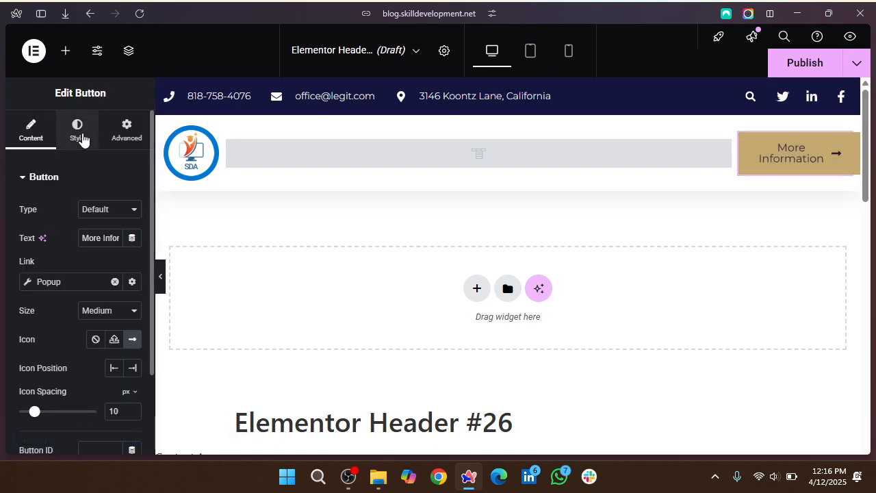
left_click(80, 138)
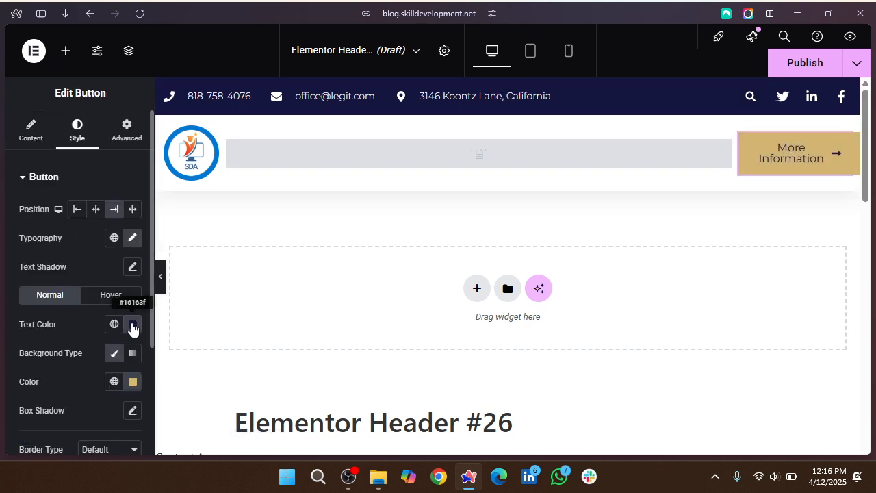
left_click(133, 324)
left_click_drag(214, 161, 221, 140)
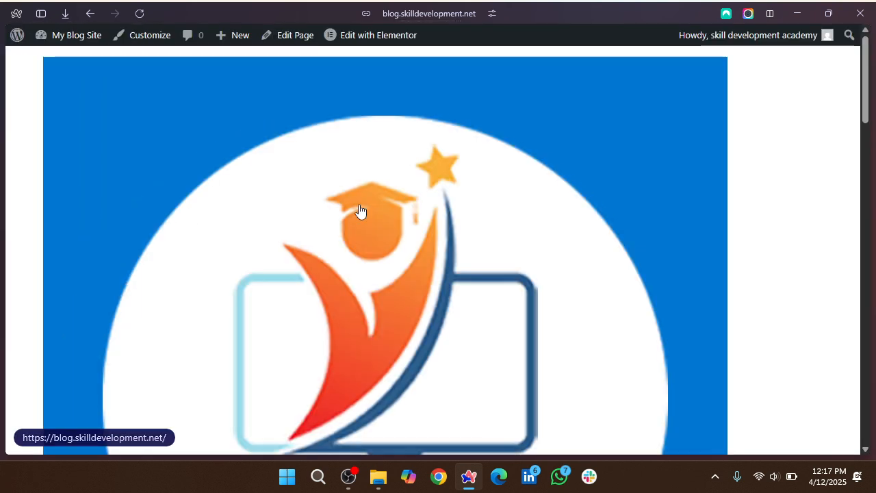
mouse_move(4, 302)
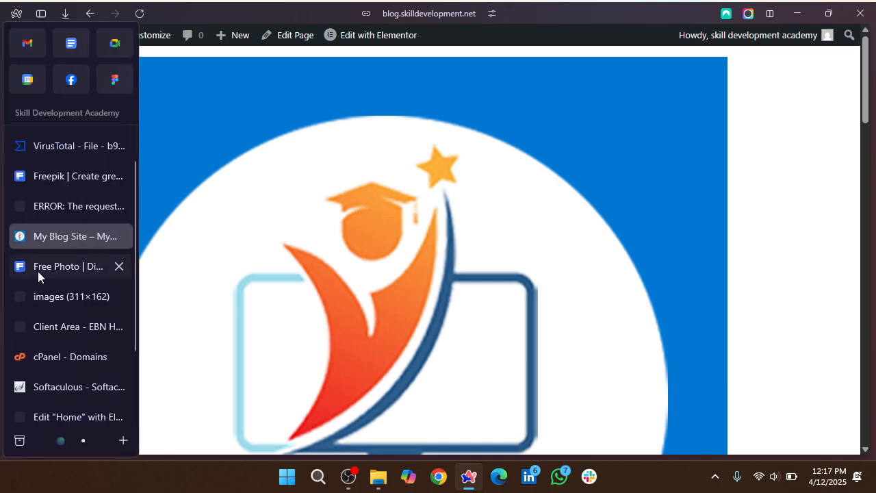
scroll(61, 386, "down", 3)
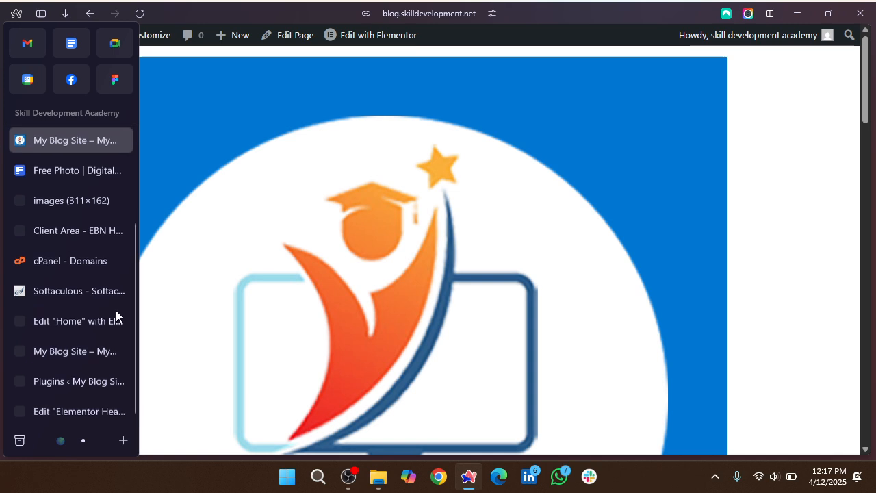
left_click(84, 412)
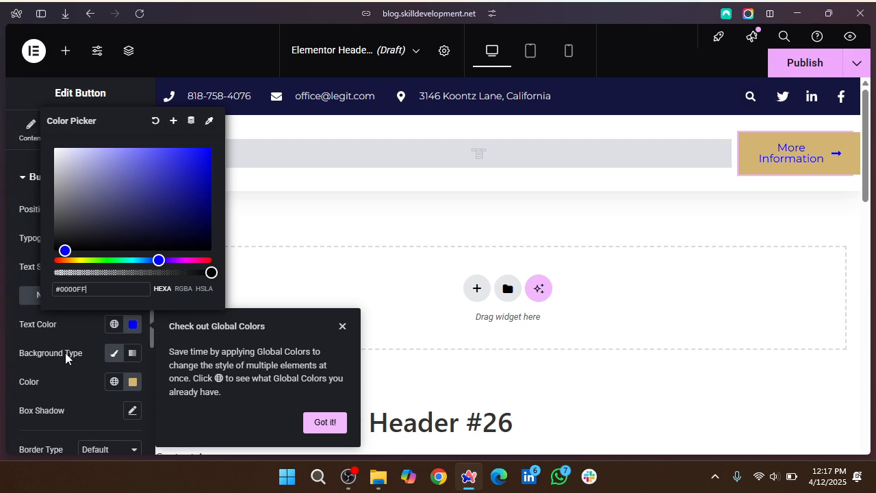
left_click_drag(65, 352, 52, 137)
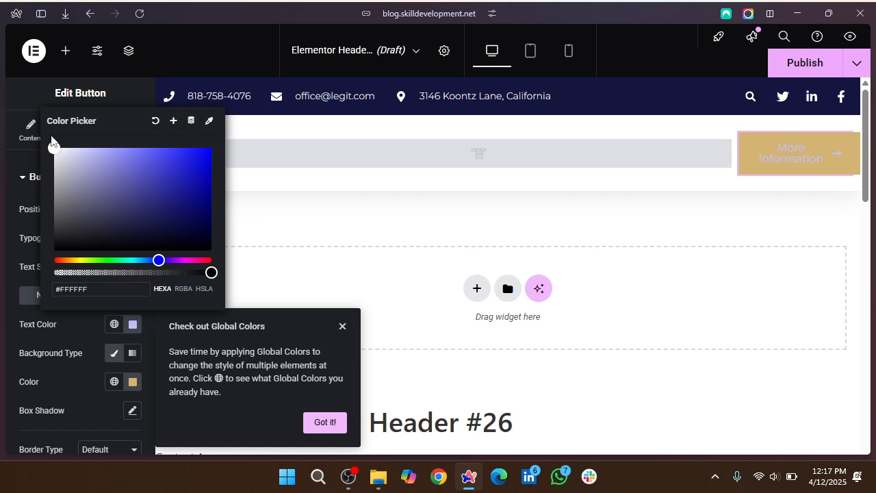
left_click(67, 383)
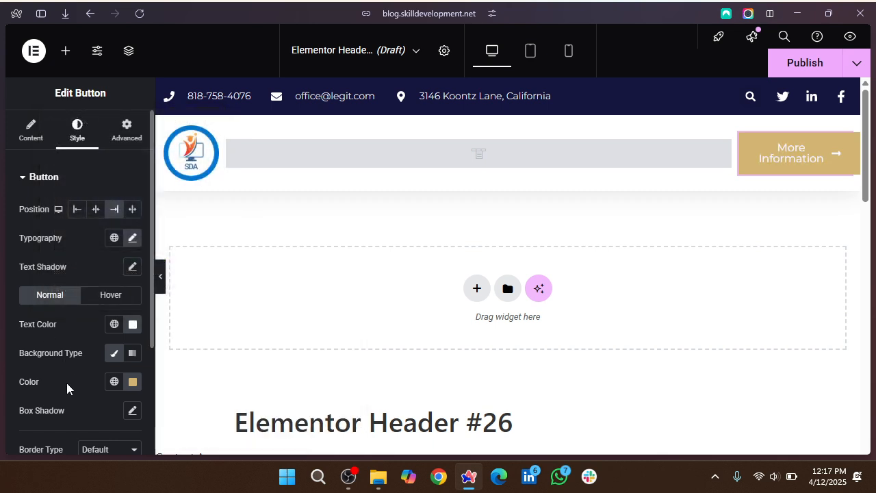
Step: Change the button's background colour from gold to a vivid bright blue
scroll(89, 387, "down", 2)
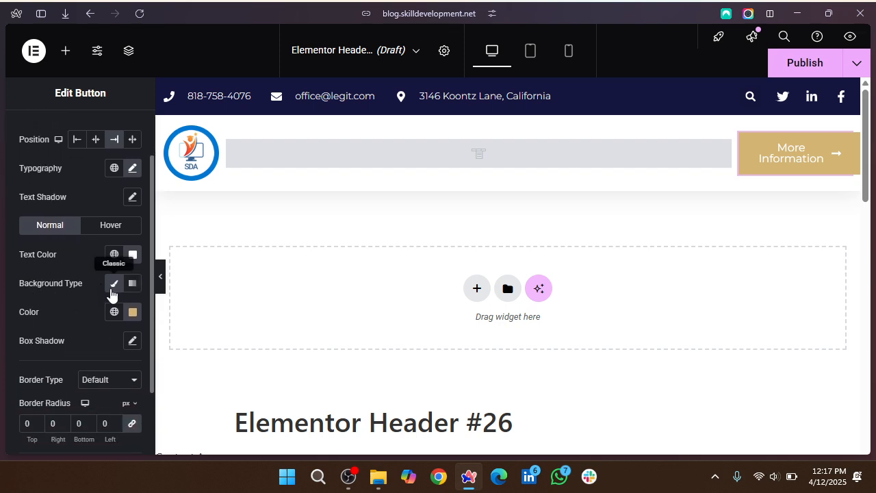
left_click(134, 313)
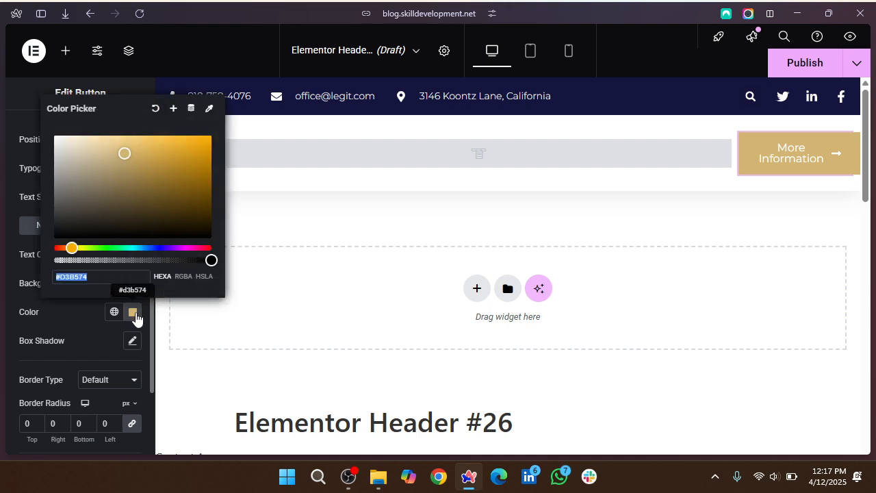
left_click(151, 248)
left_click_drag(182, 161, 237, 107)
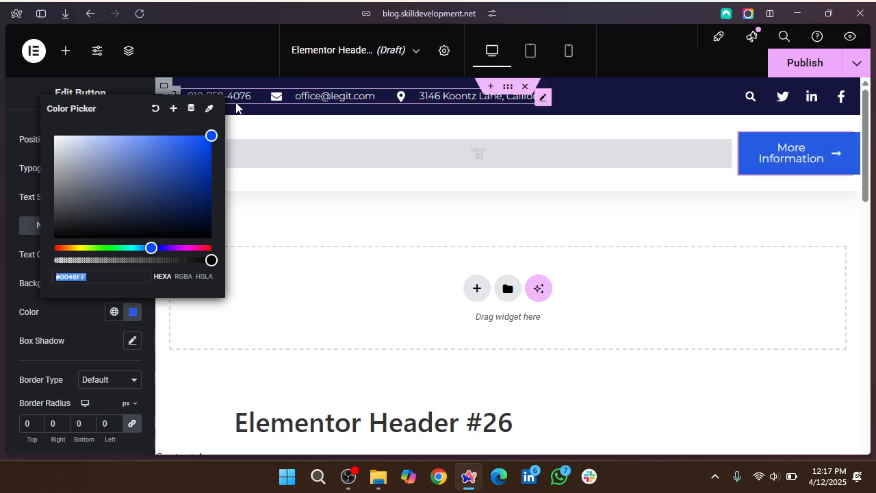
left_click(86, 238)
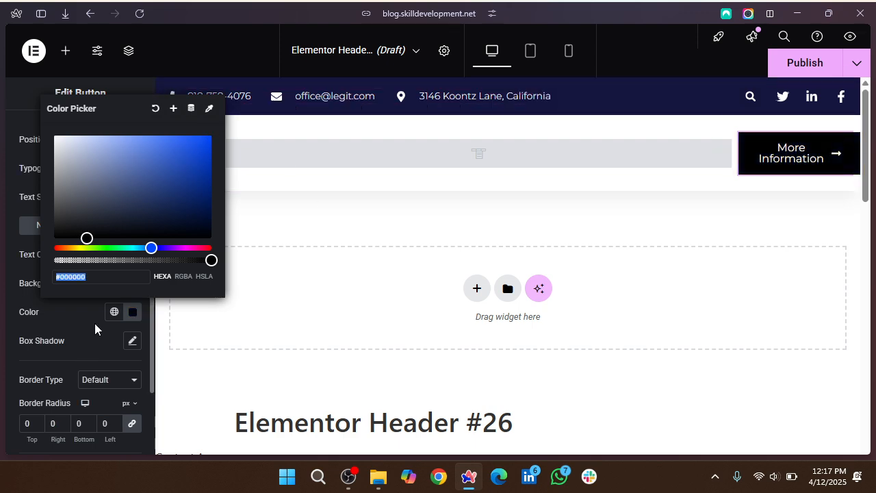
mouse_move(166, 169)
left_mouse_down()
mouse_move(211, 147)
mouse_move(211, 137)
left_mouse_up()
left_click(82, 333)
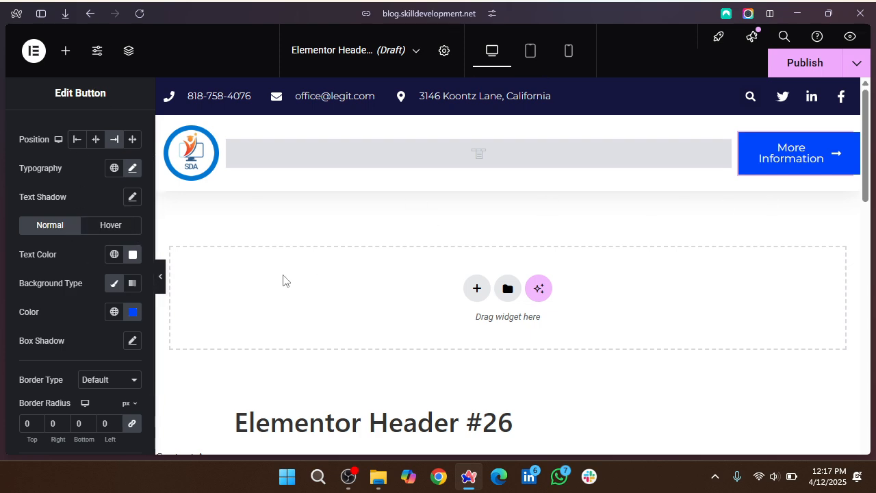
Step: Replace the button label 'More Information' with 'get Start'
scroll(41, 226, "up", 2)
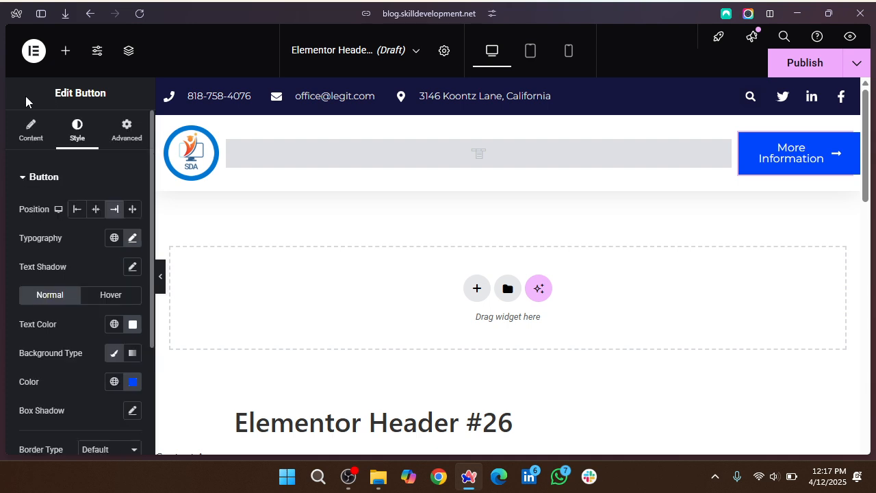
left_click(28, 127)
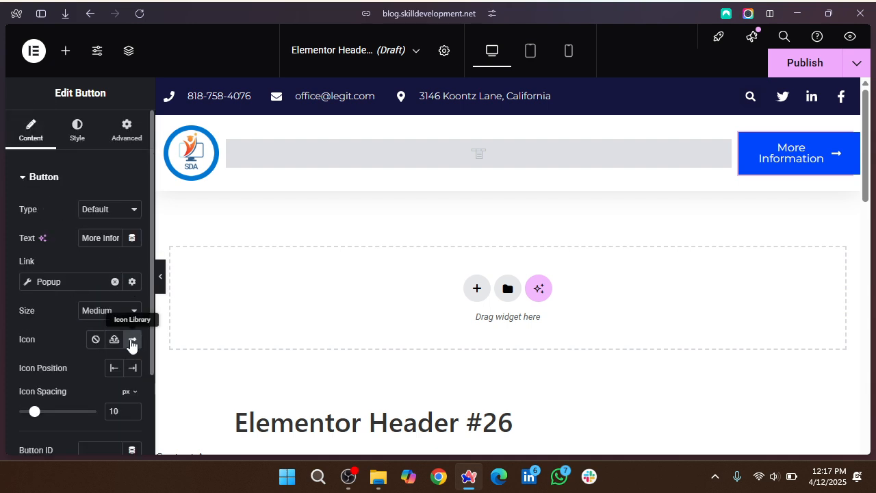
scroll(56, 384, "down", 3)
scroll(61, 237, "up", 3)
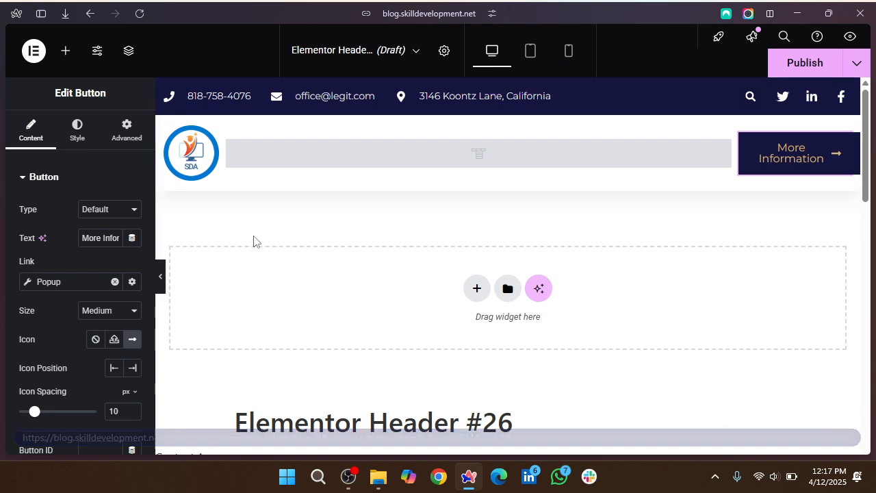
left_click(104, 236)
triple_click(104, 237)
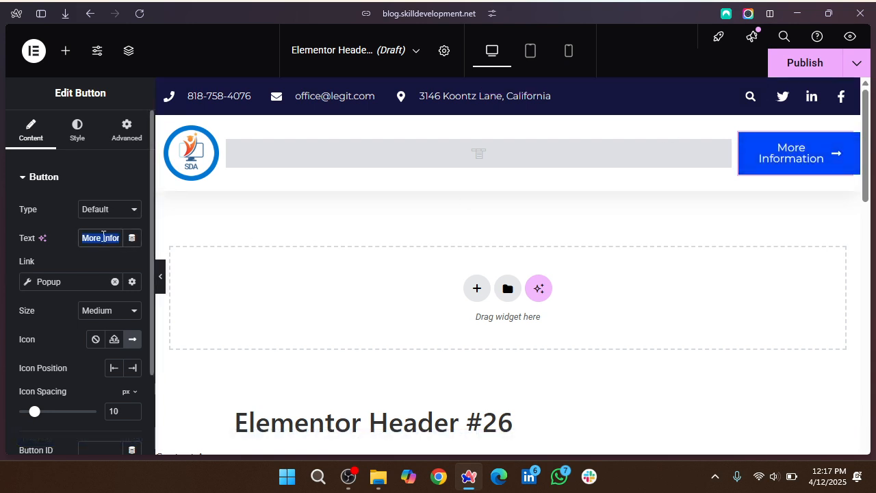
key("BackSpace")
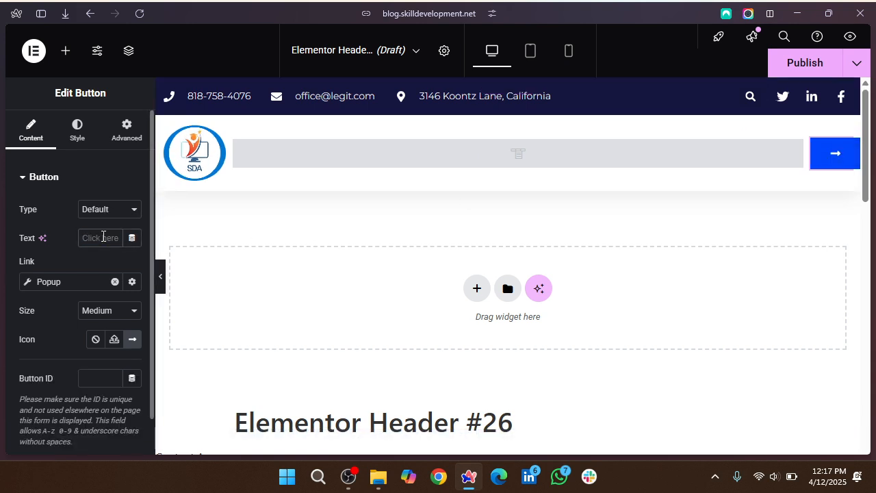
type("cont")
key("BackSpace")
key("BackSpace")
key("BackSpace")
key("BackSpace")
type("ge")
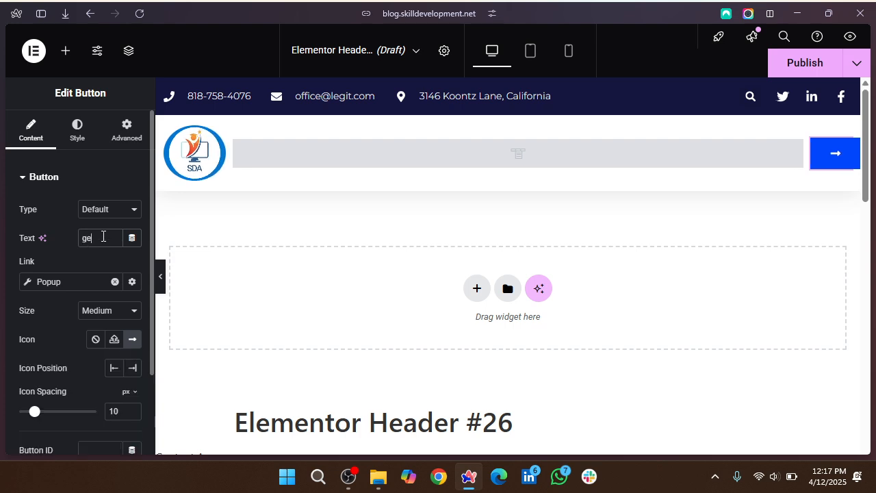
type("t Str")
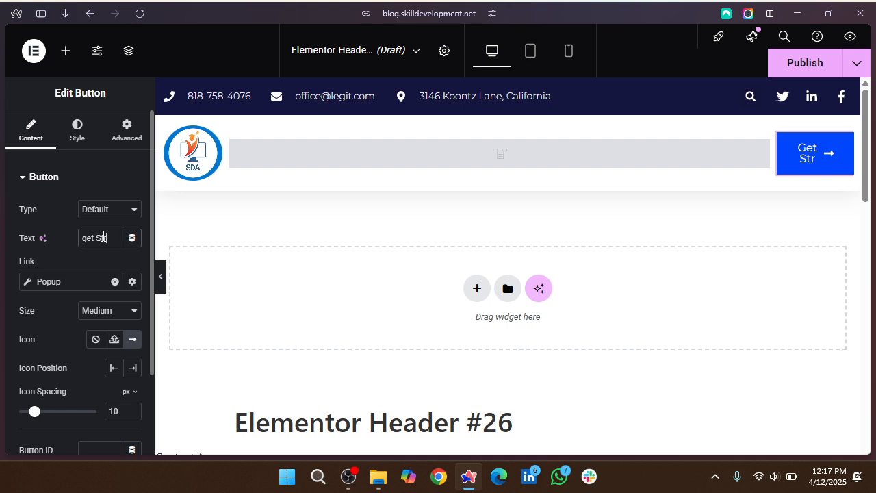
key("BackSpace")
type("art")
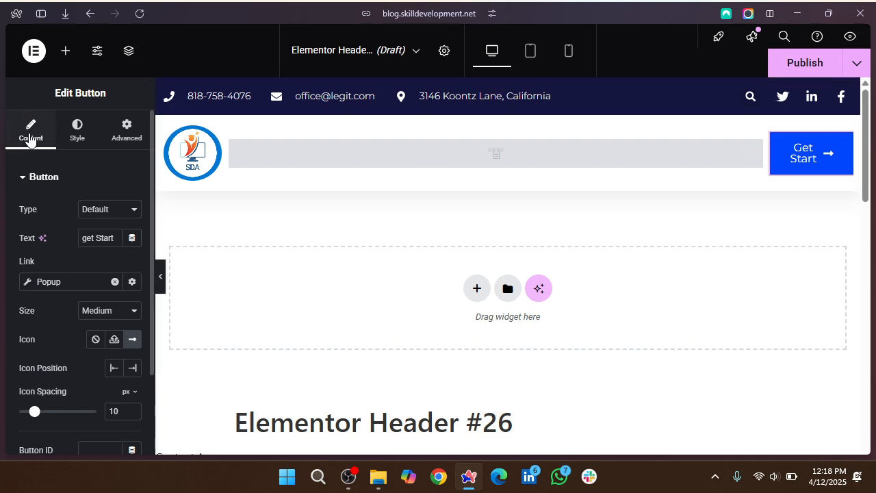
Step: Set the button's border radius to 15 on all linked sides and preview the header
left_click(78, 143)
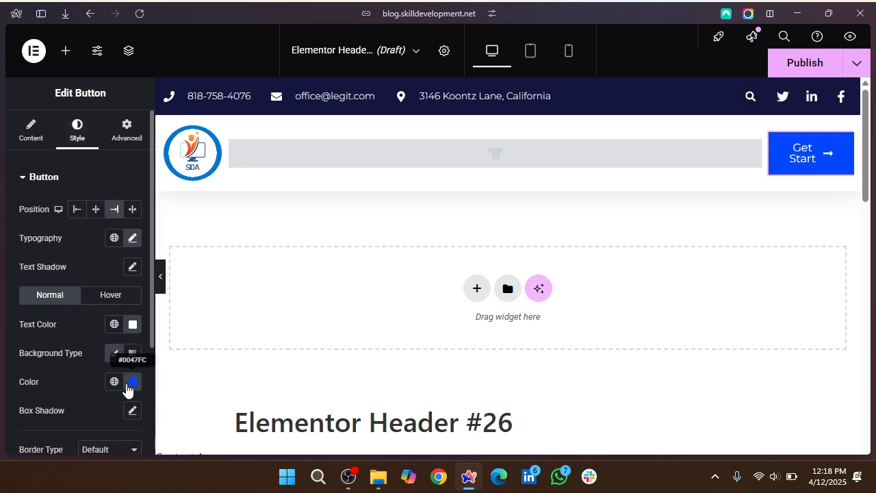
scroll(32, 373, "down", 4)
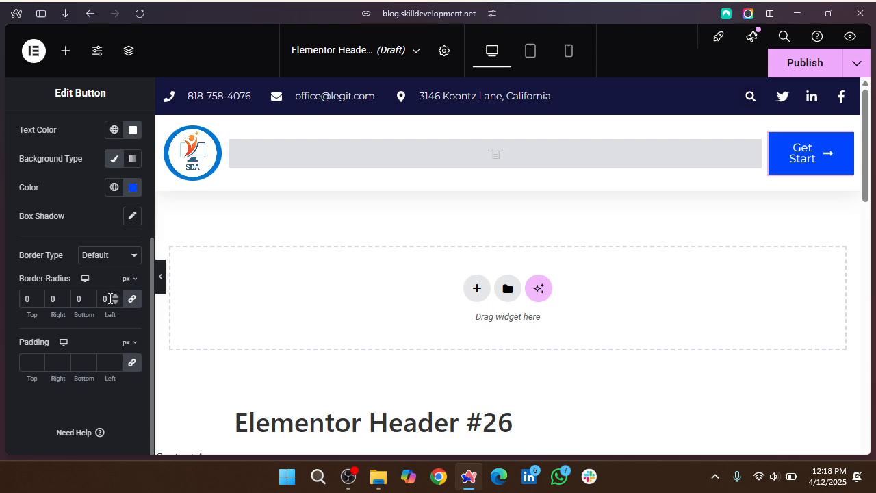
double_click(99, 299)
type("15")
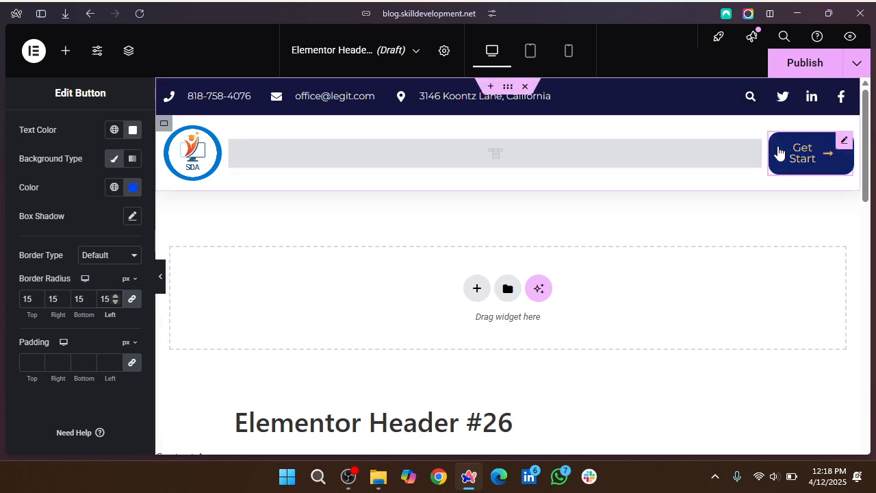
left_click(160, 278)
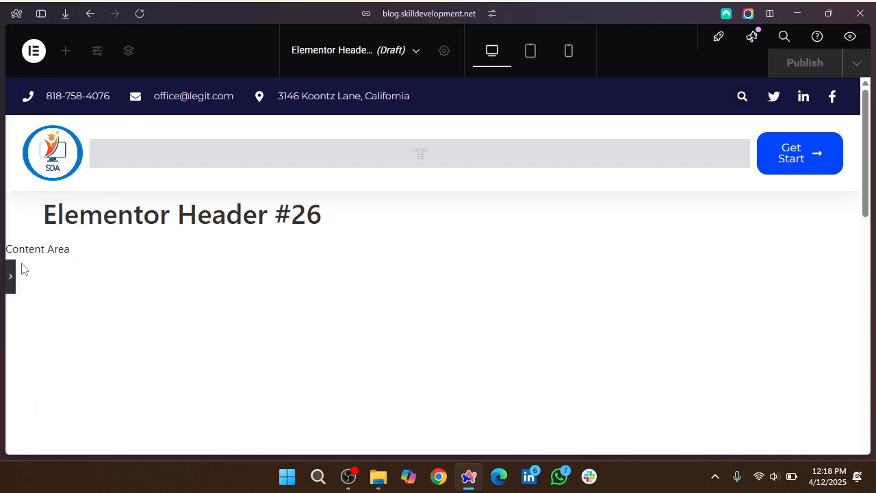
Step: Narrow the header's Nav Menu widget so the Get Start button fits on one line
left_click(10, 278)
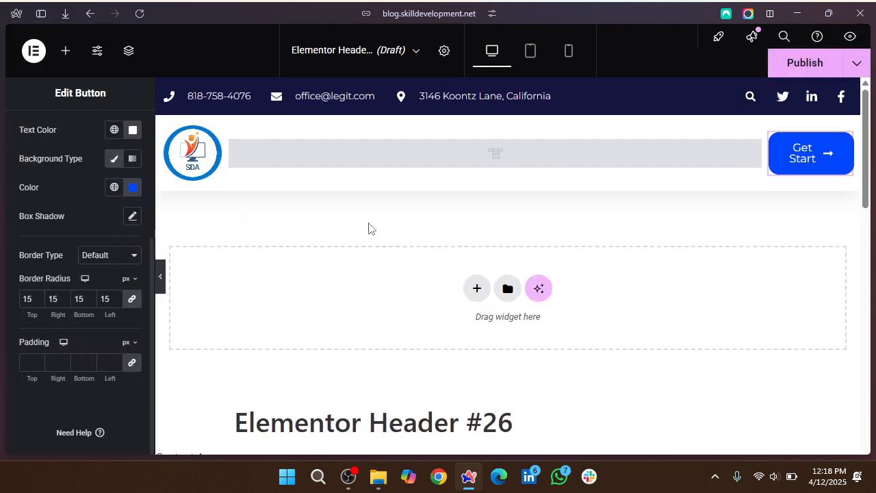
left_click(560, 152)
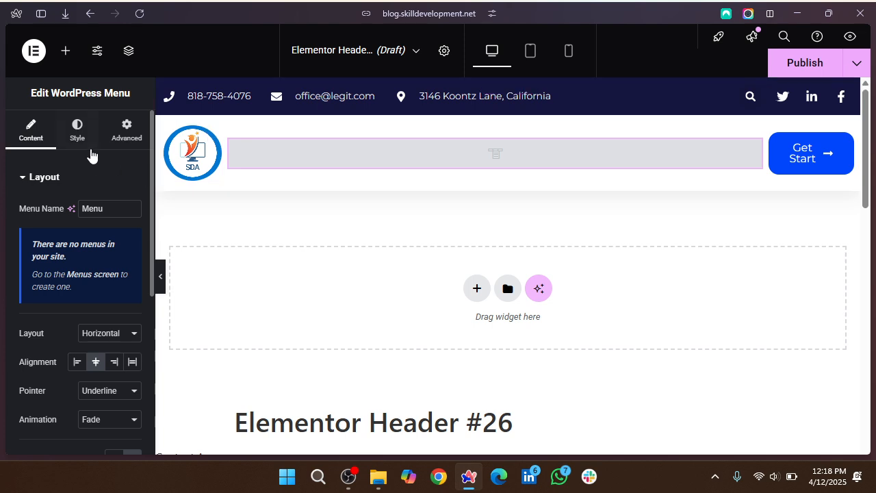
scroll(93, 211, "down", 1)
scroll(93, 211, "down", 3)
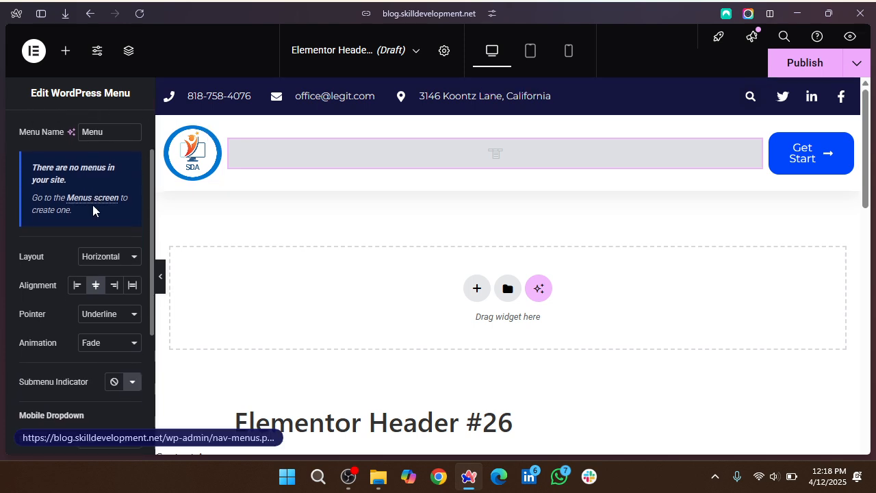
scroll(92, 210, "up", 5)
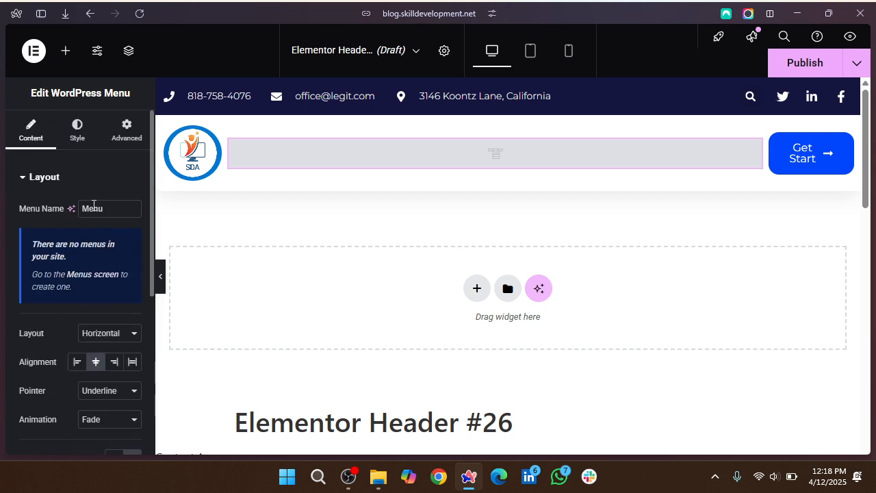
left_click(76, 140)
scroll(90, 319, "down", 3)
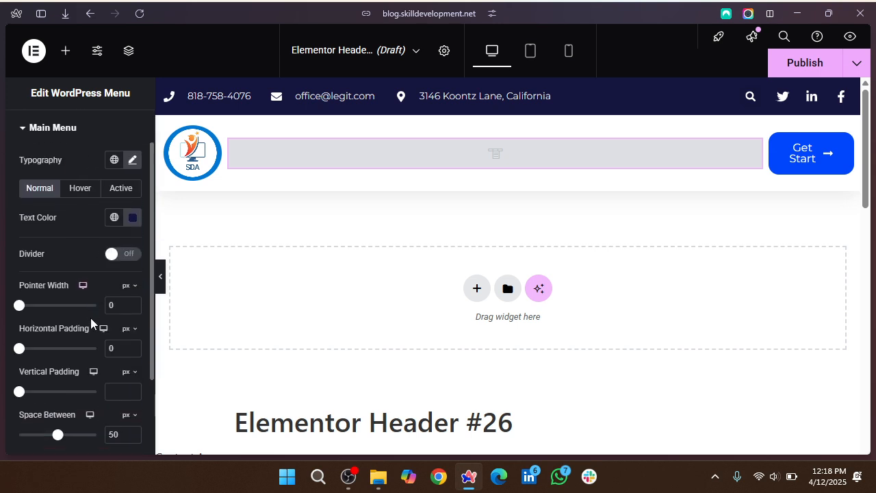
scroll(91, 318, "down", 2)
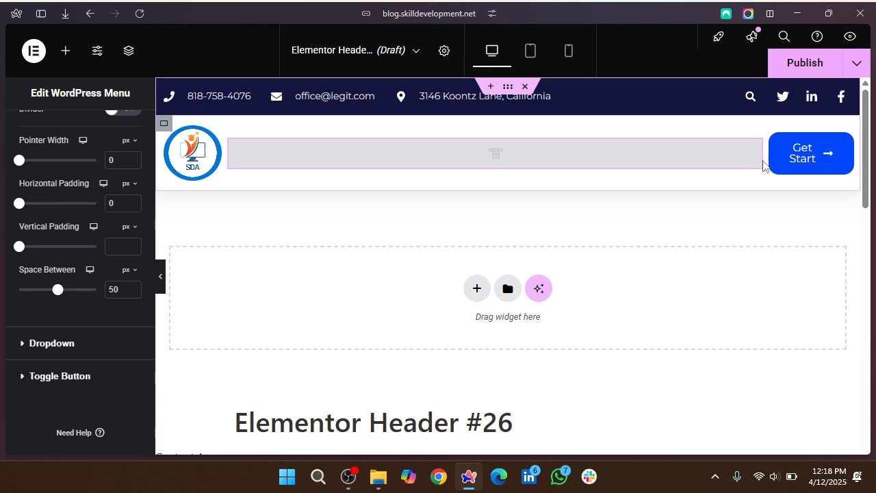
left_click_drag(760, 159, 717, 164)
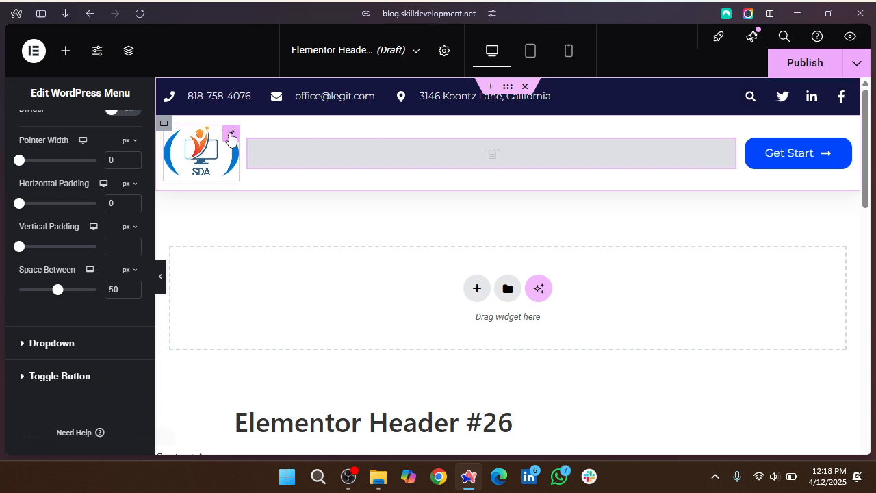
Step: Switch the SDA logo image width unit to % and clear its width value
left_click(230, 139)
scroll(86, 336, "down", 1)
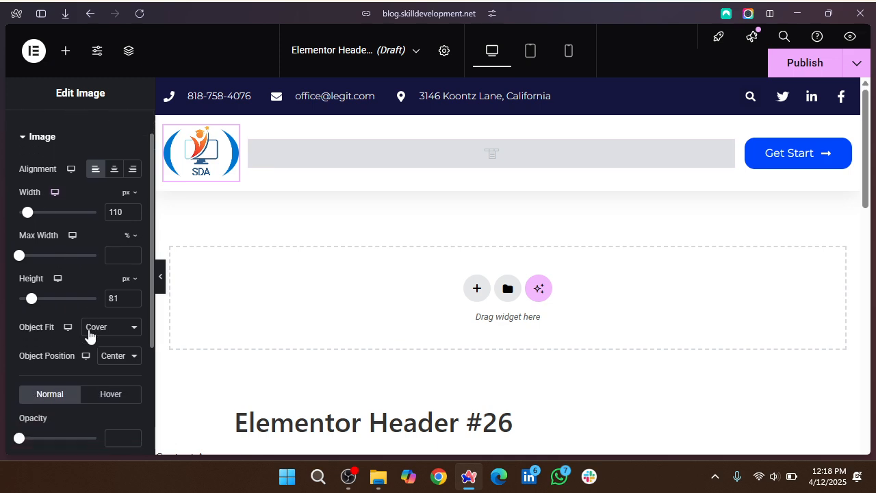
left_click(133, 194)
left_click(127, 213)
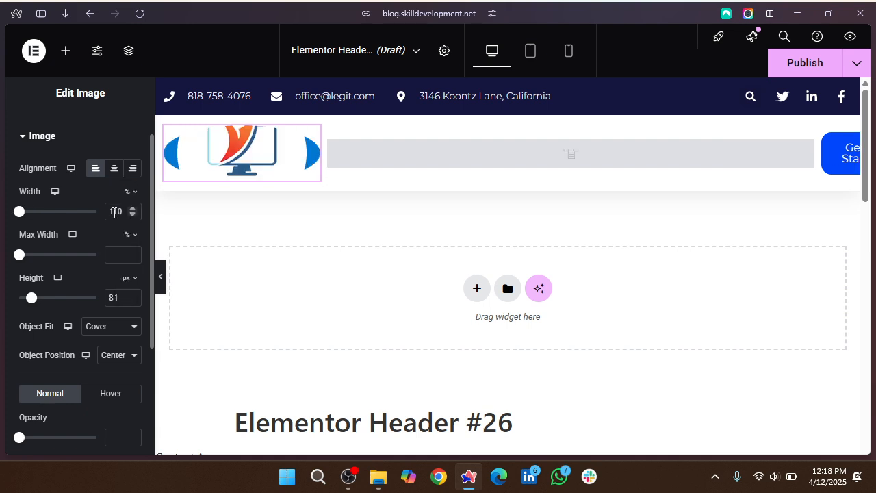
double_click(114, 213)
key("BackSpace")
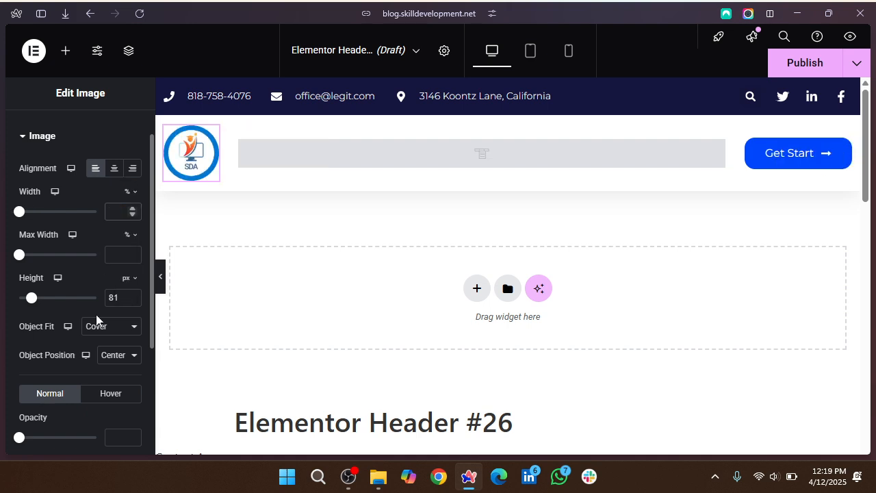
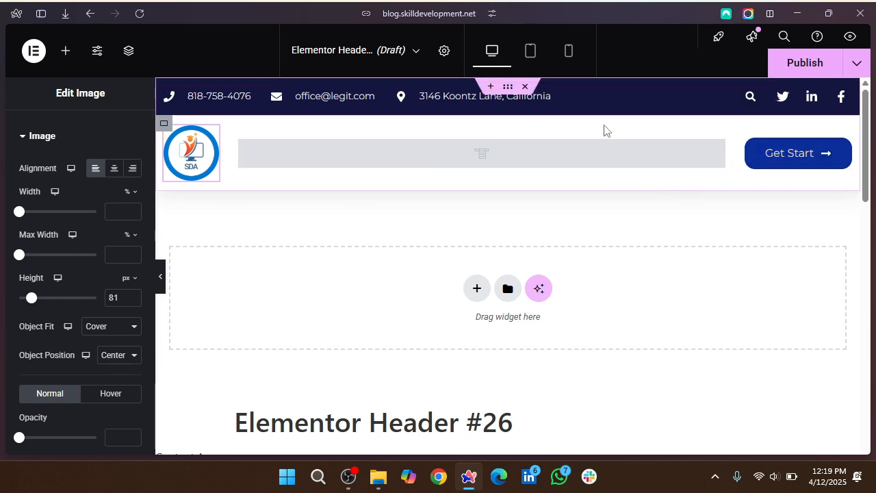
Step: Open the Publish Settings for the Elementor Header #26 template
left_click(810, 65)
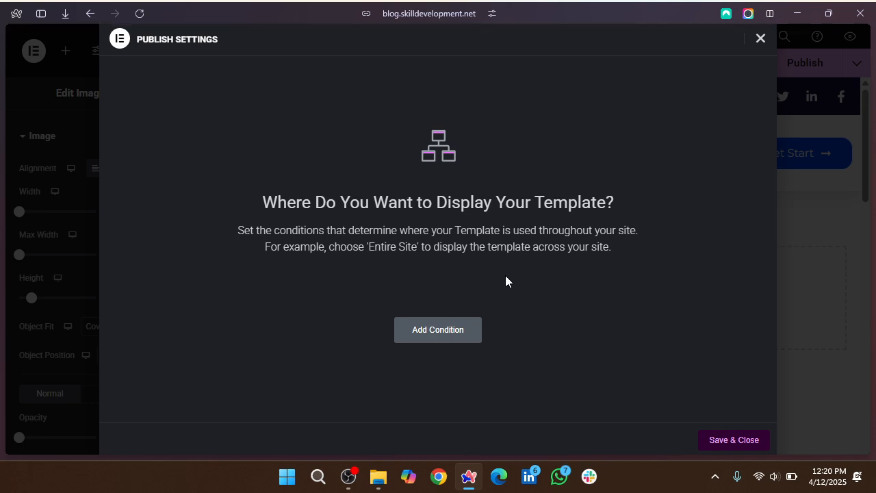
Step: Add a display condition and try Include > Singular > Pages, searching for a page
left_click(455, 330)
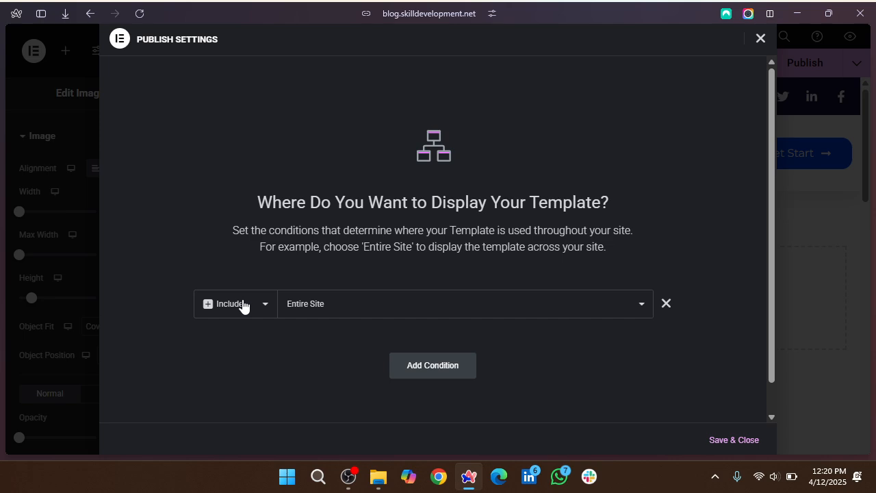
left_click(343, 309)
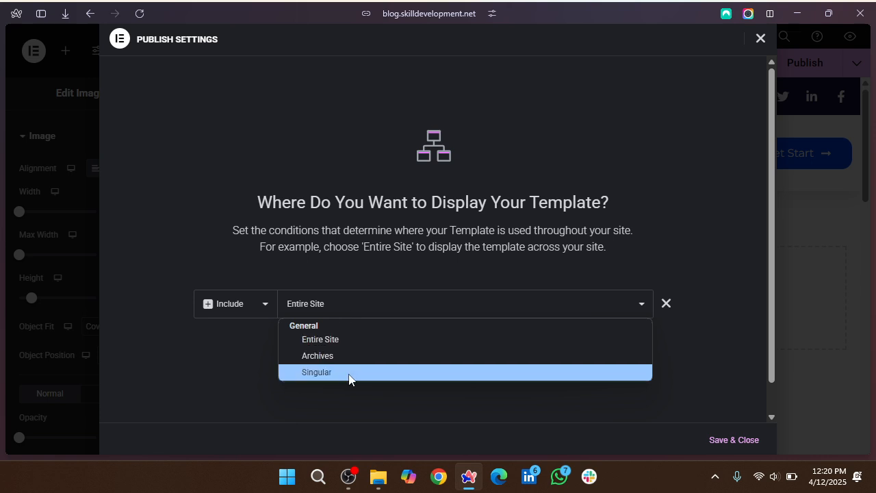
left_click(350, 373)
left_click(504, 314)
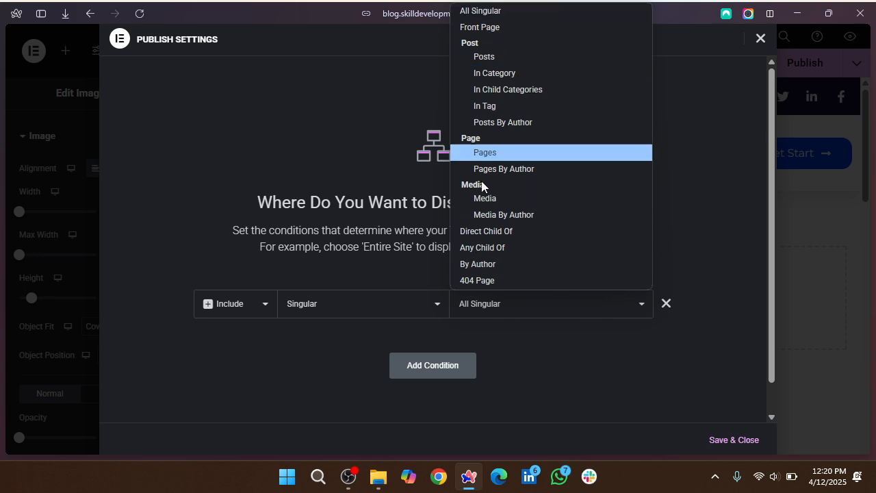
left_click(528, 156)
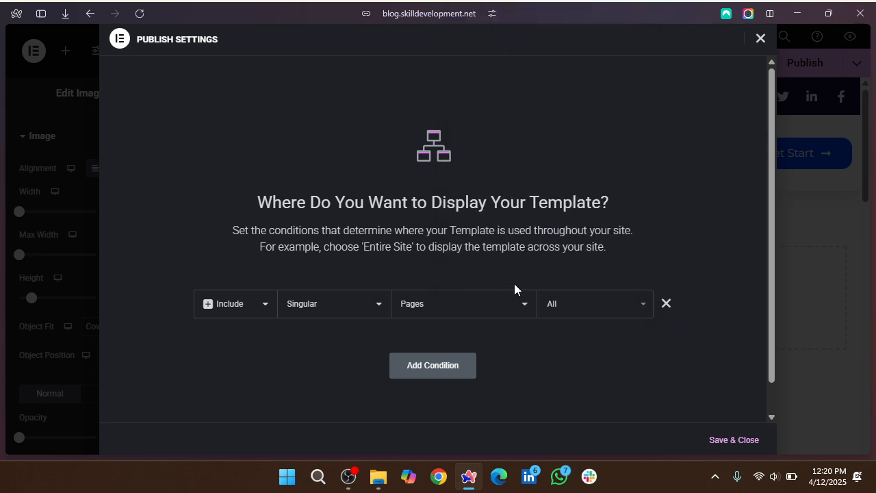
left_click(573, 305)
type("sa")
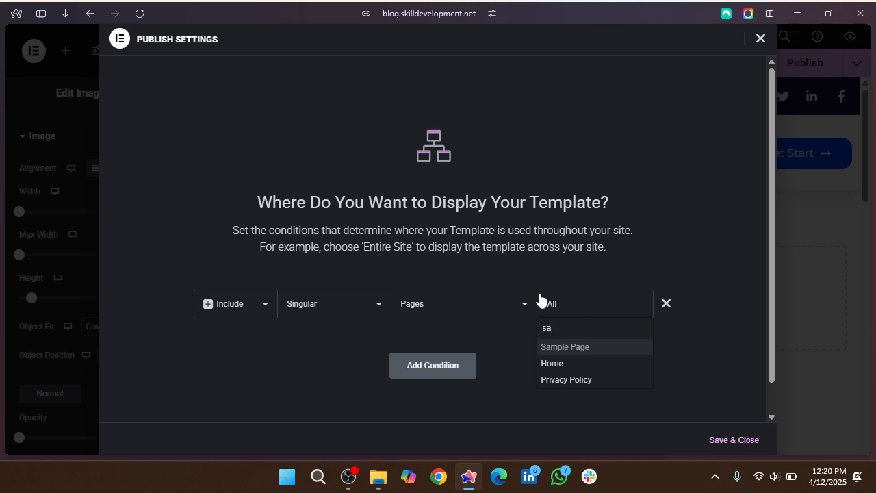
Step: Switch the condition to Include: Entire Site, then save and publish the header
left_click(333, 302)
left_click(367, 306)
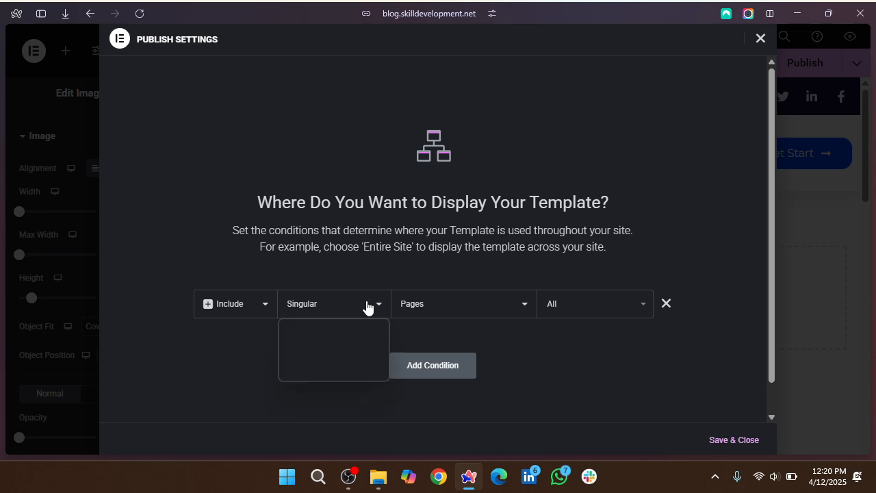
left_click(350, 340)
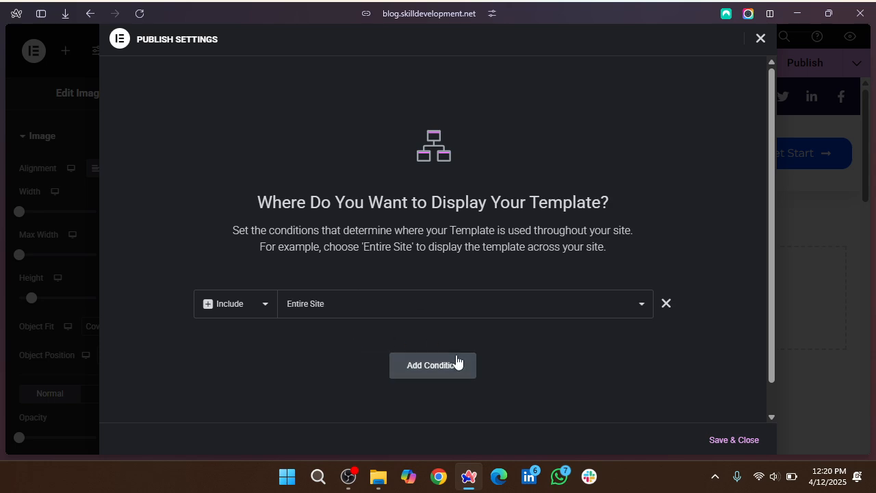
scroll(605, 384, "down", 1)
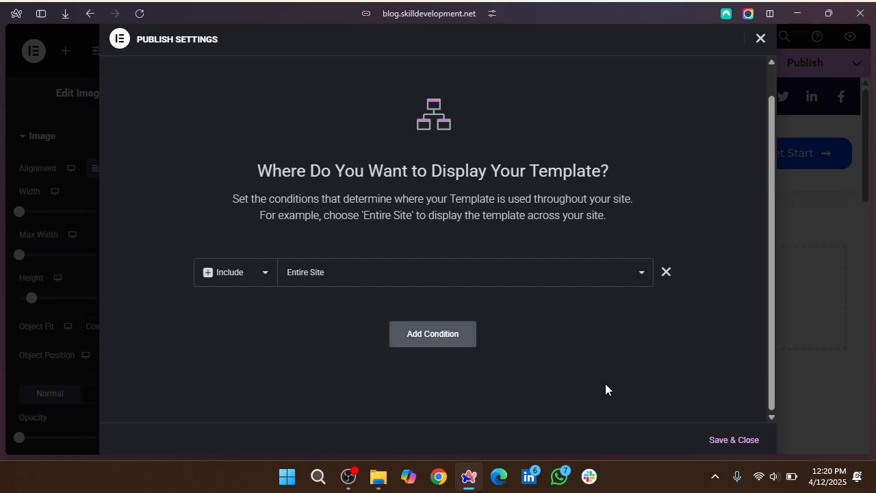
left_click(724, 445)
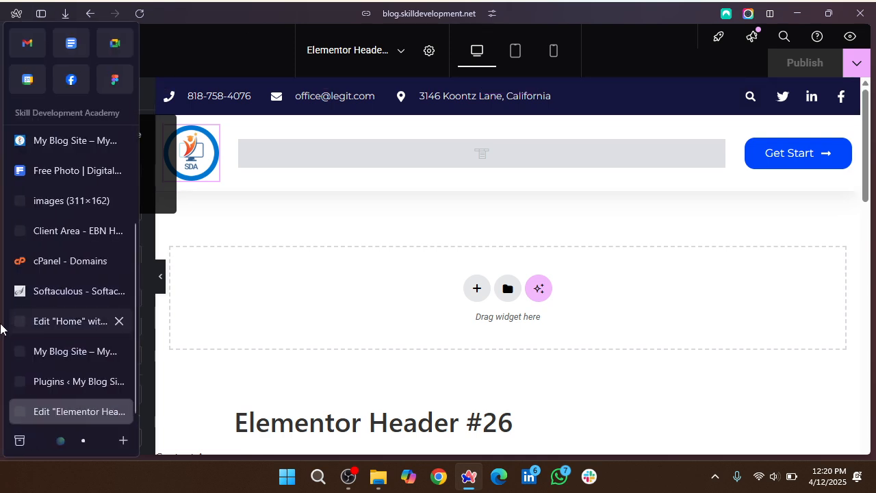
Step: View the live homepage via Visit Site, then preview the header at tablet size
mouse_move(3, 328)
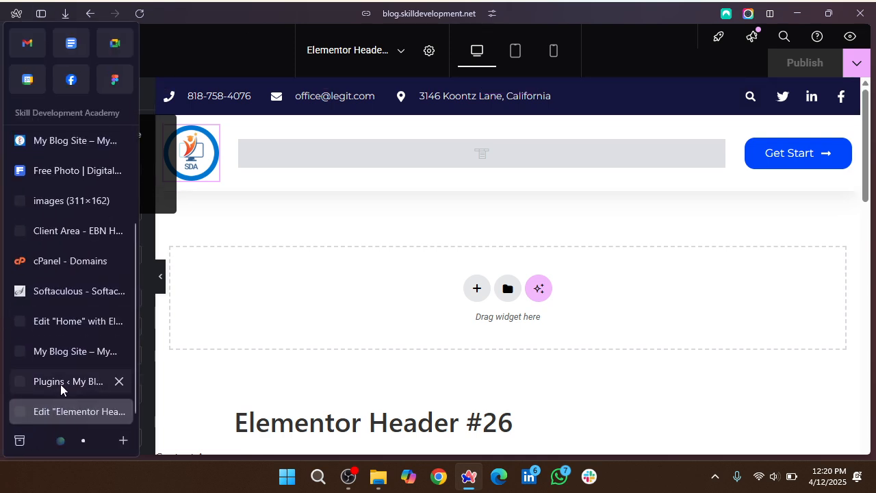
left_click(60, 383)
mouse_move(76, 35)
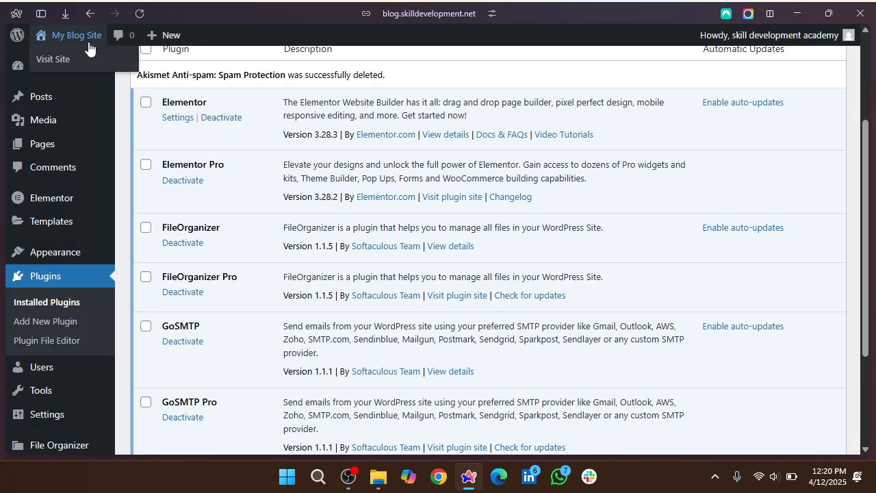
left_click(89, 59)
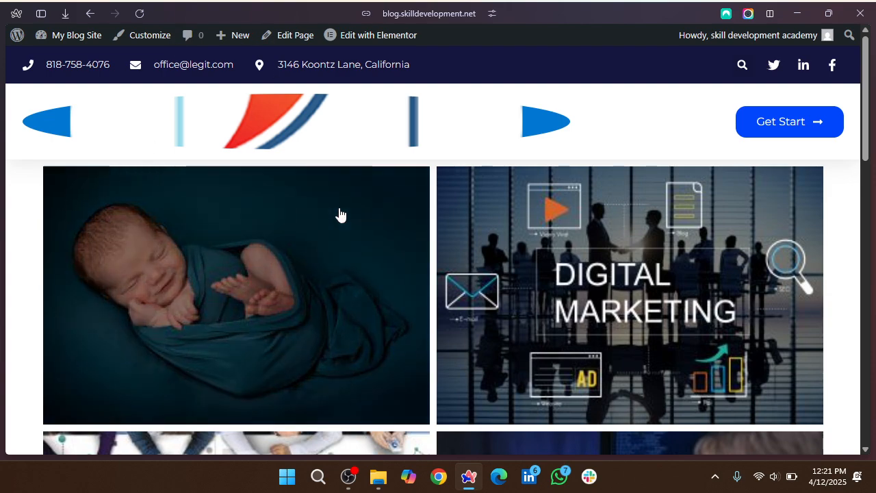
scroll(693, 155, "down", 3)
scroll(694, 155, "down", 10)
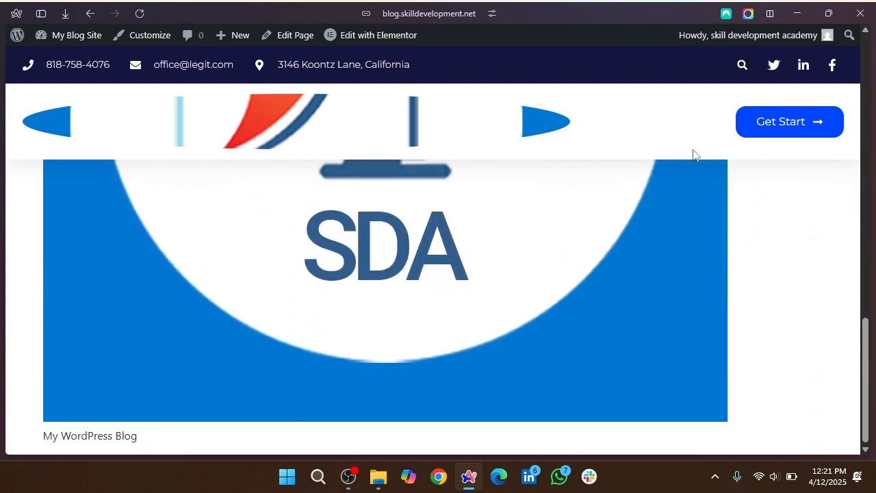
scroll(694, 155, "up", 8)
mouse_move(391, 41)
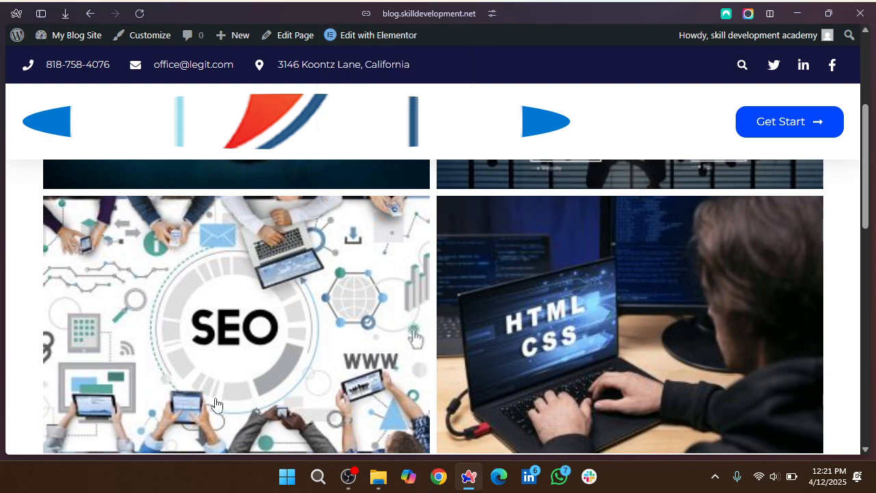
left_click(70, 410)
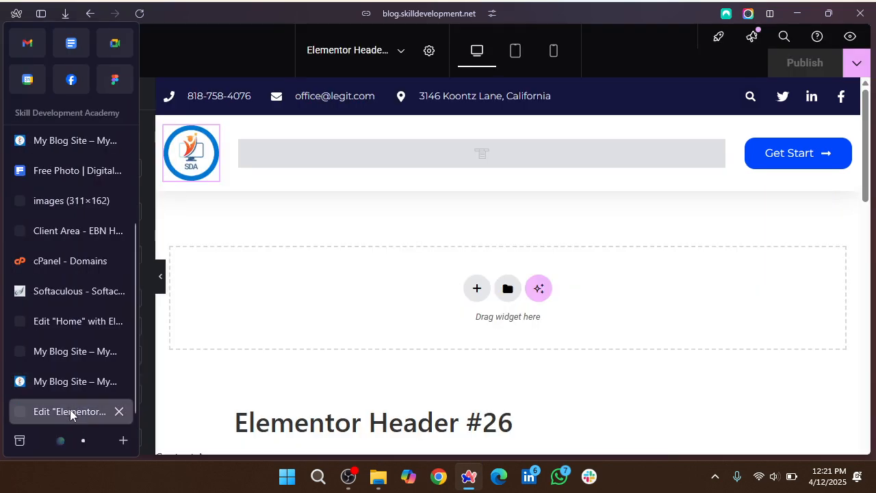
left_click(516, 52)
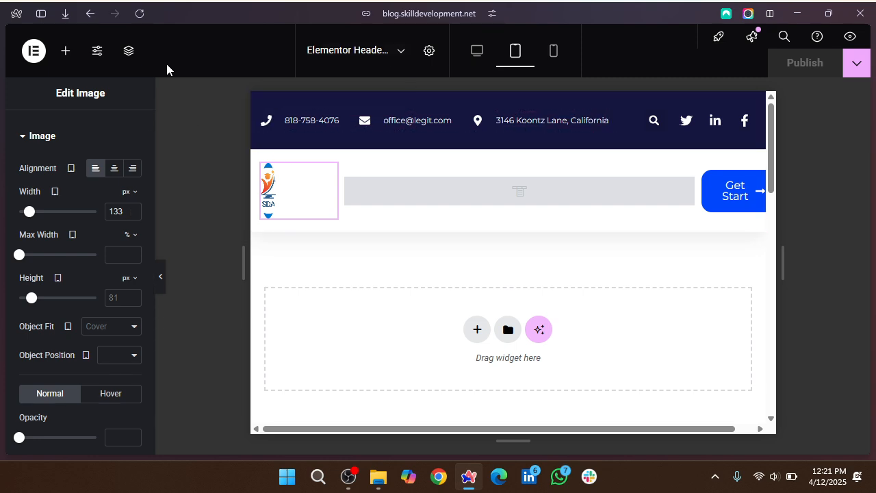
Step: Go to the WordPress Dashboard from the My Blog Site menu
mouse_move(3, 287)
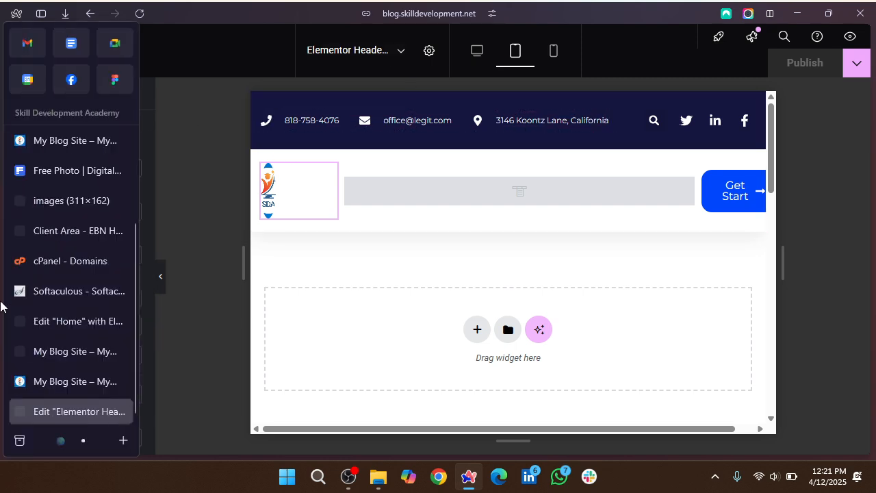
left_click(80, 347)
mouse_move(59, 42)
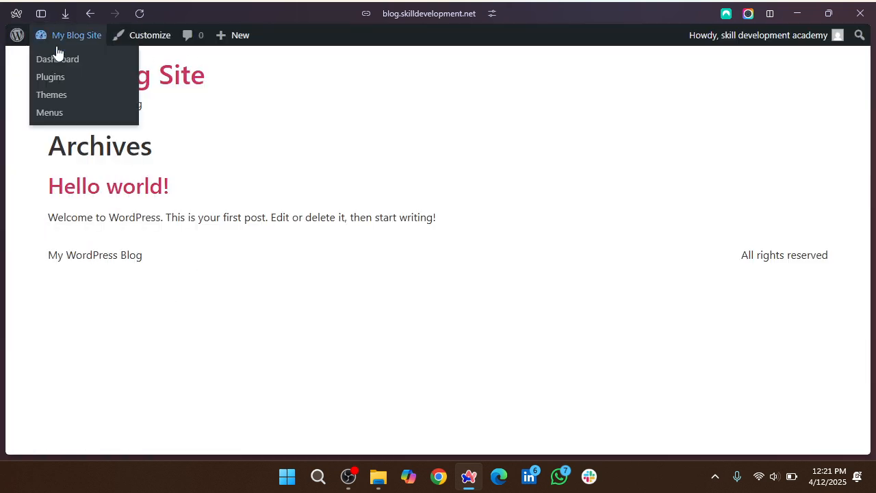
left_click(58, 58)
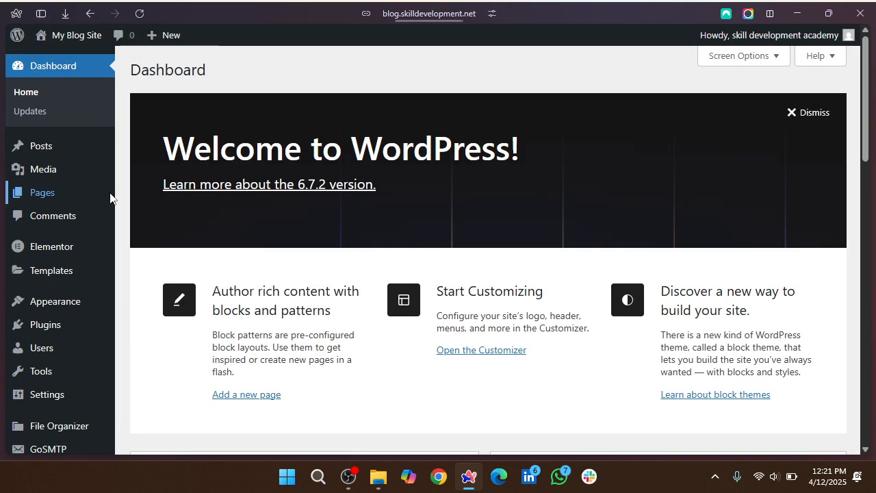
Step: Under Appearance > Menus, create 'Main Menu' assigned to the Header display location
scroll(59, 309, "down", 2)
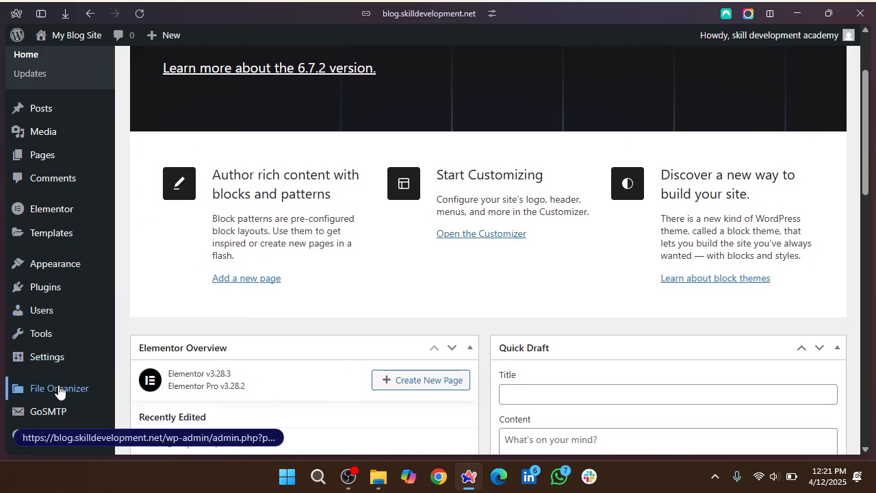
scroll(59, 387, "down", 1)
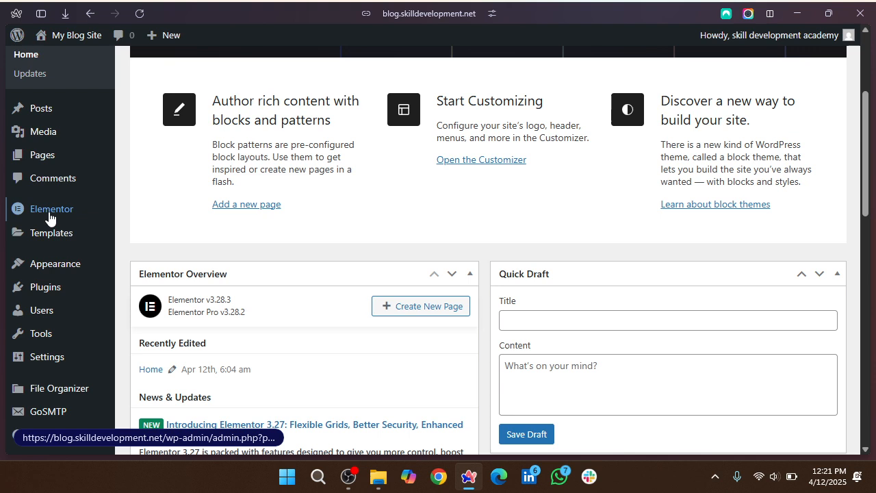
mouse_move(59, 271)
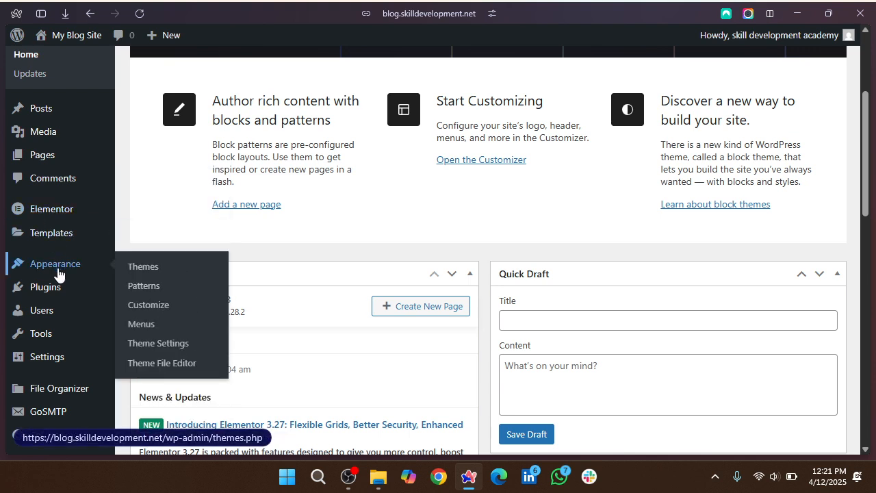
left_click(156, 325)
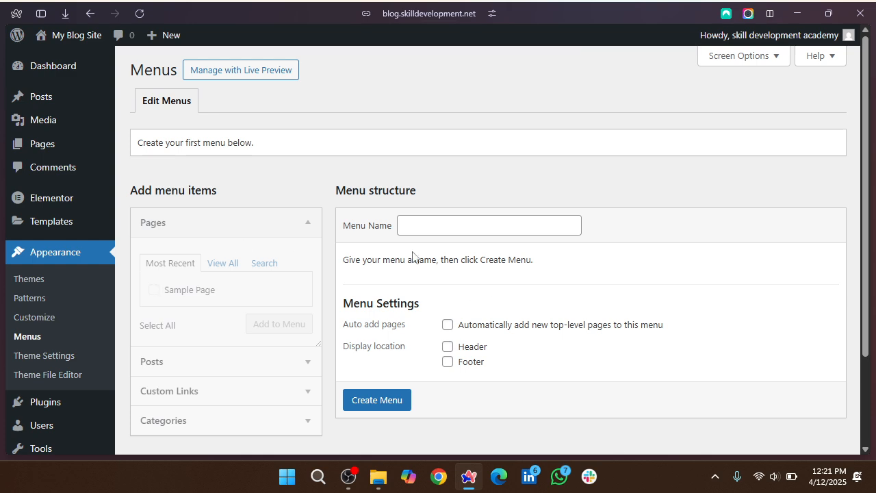
left_click(451, 233)
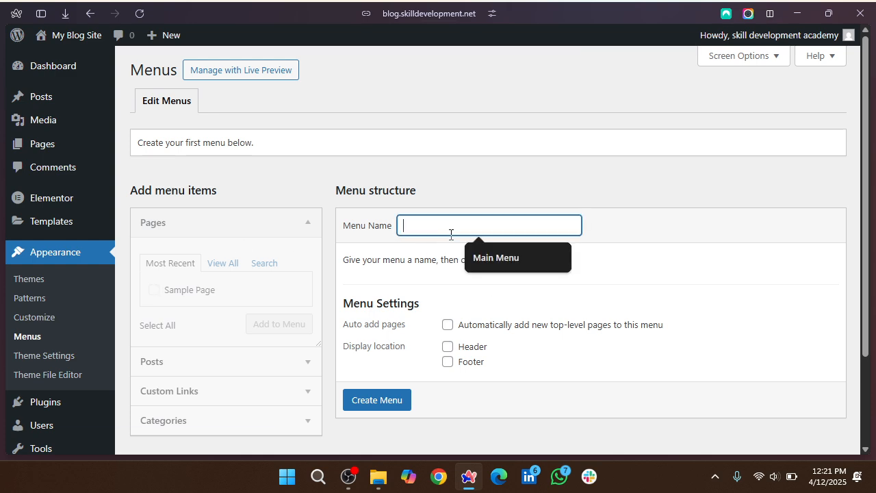
left_click(532, 256)
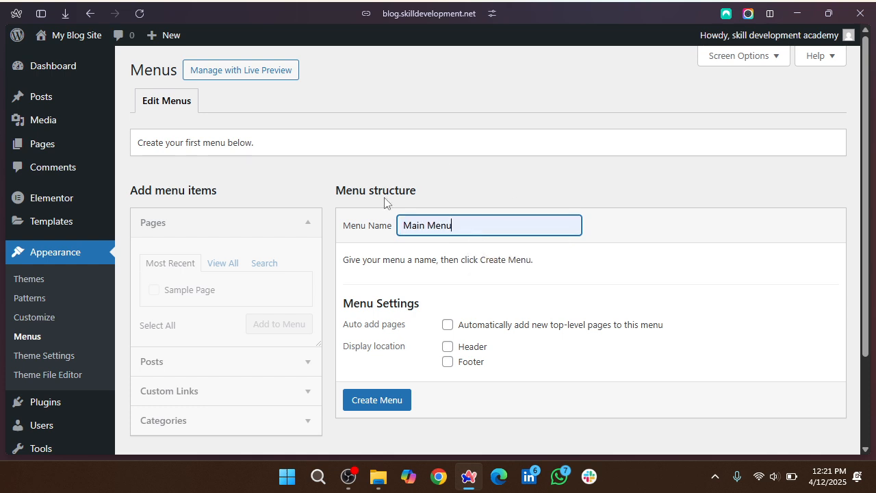
left_click(448, 346)
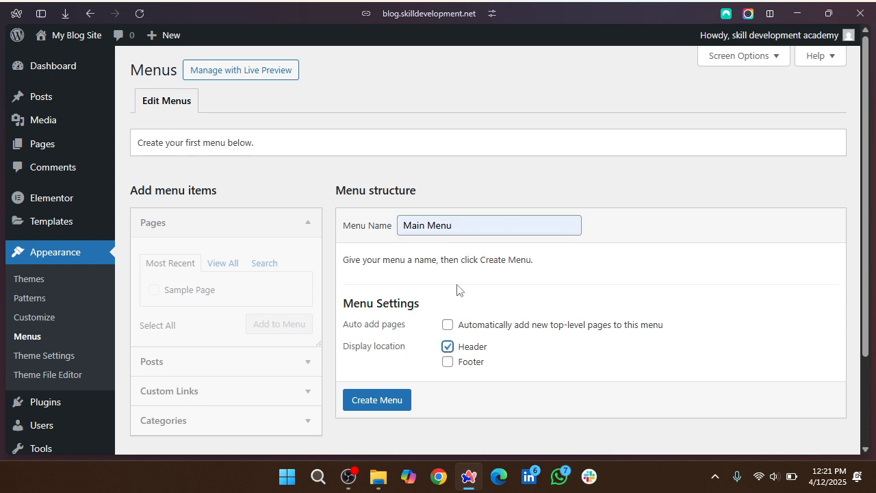
left_click(387, 400)
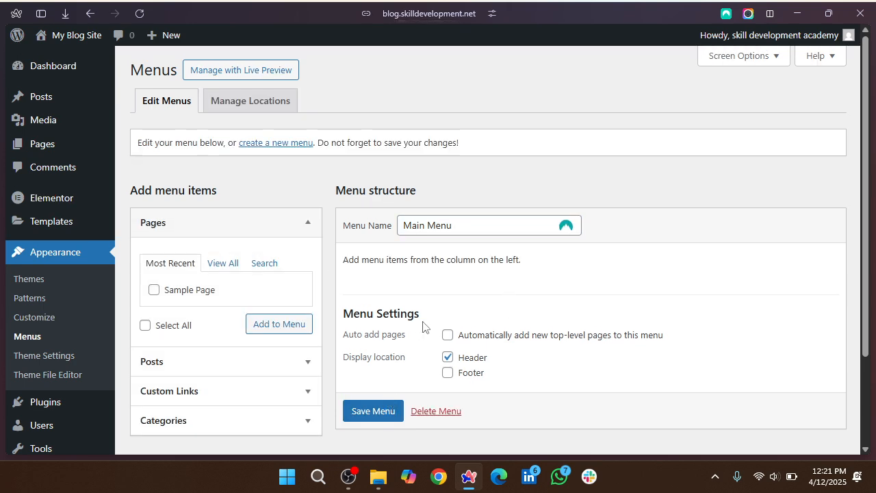
scroll(422, 326, "down", 1)
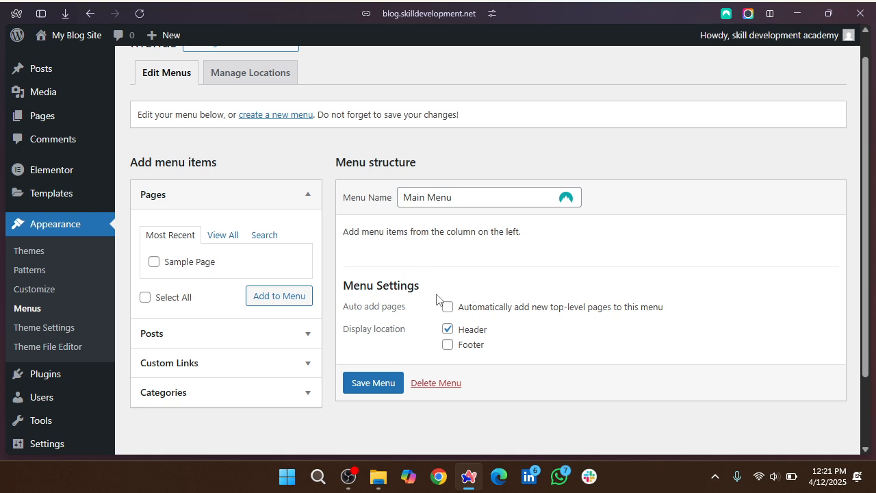
left_click(154, 262)
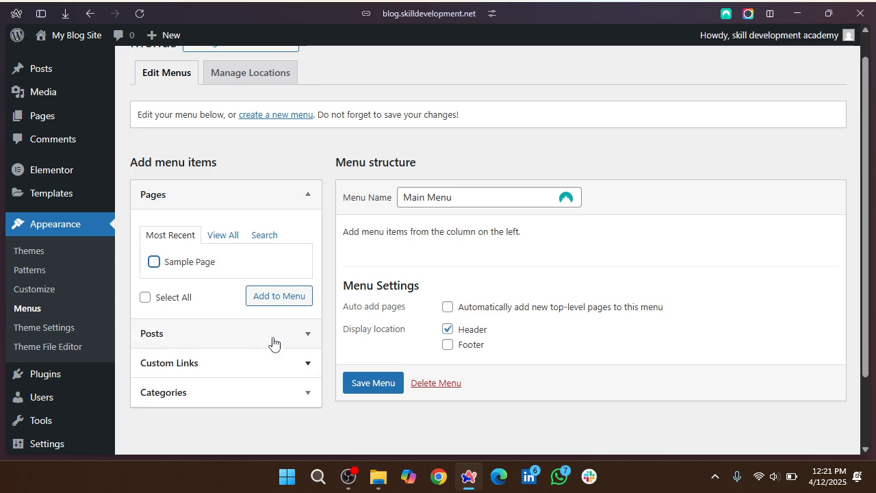
Step: Add the Home page to Main Menu from Pages > View All
left_click(276, 361)
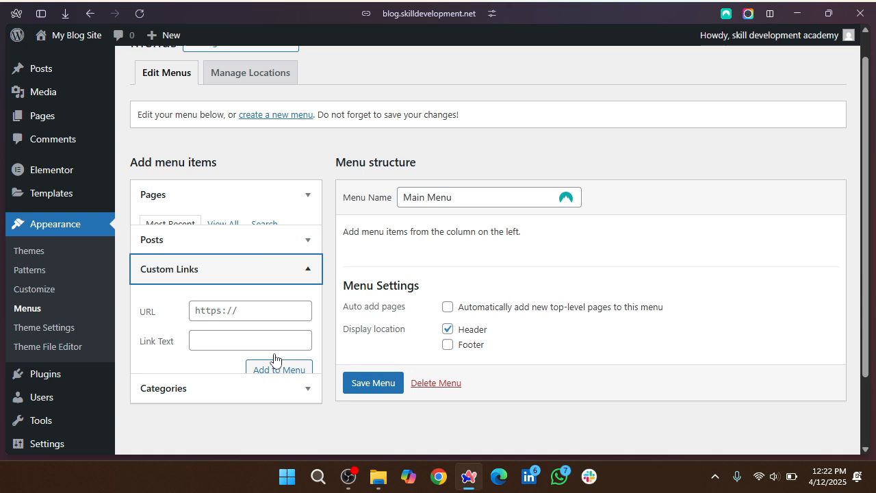
left_click(241, 301)
type("#")
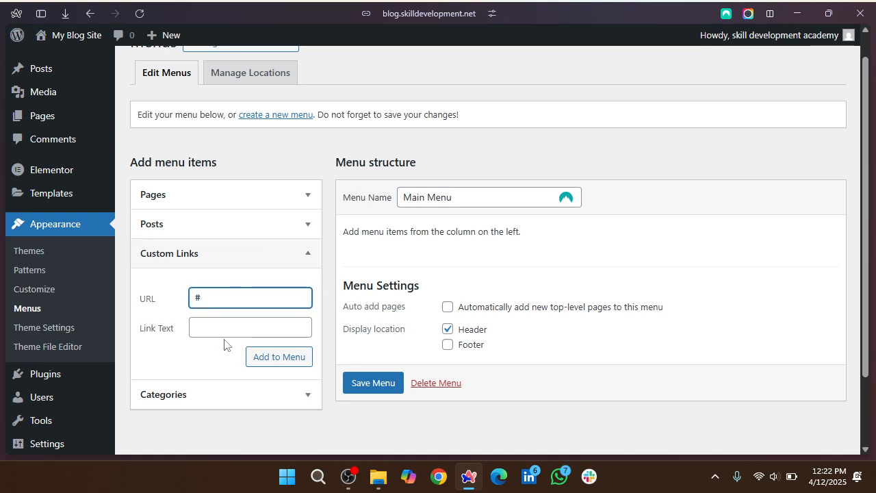
left_click(228, 330)
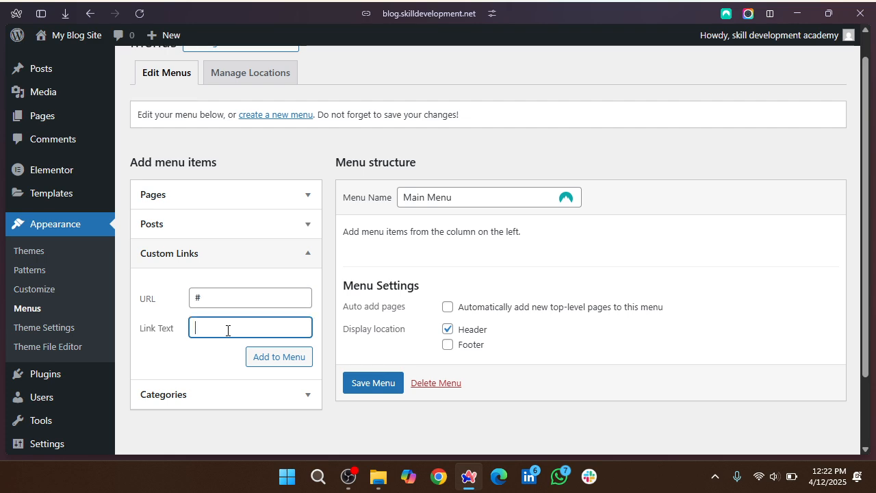
type("Home")
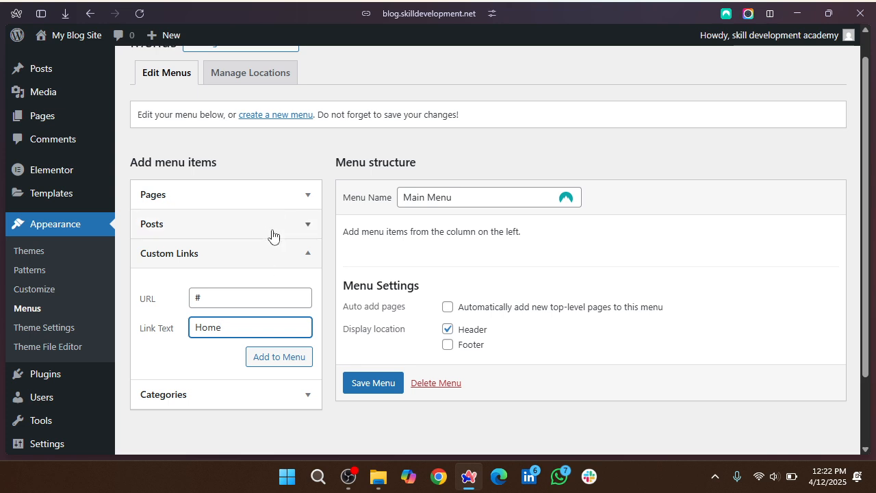
left_click(262, 200)
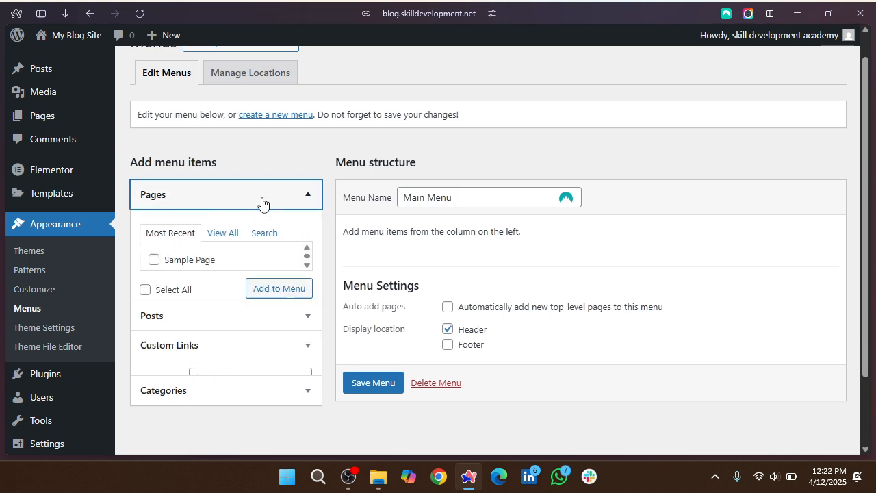
left_click(223, 235)
left_click(176, 267)
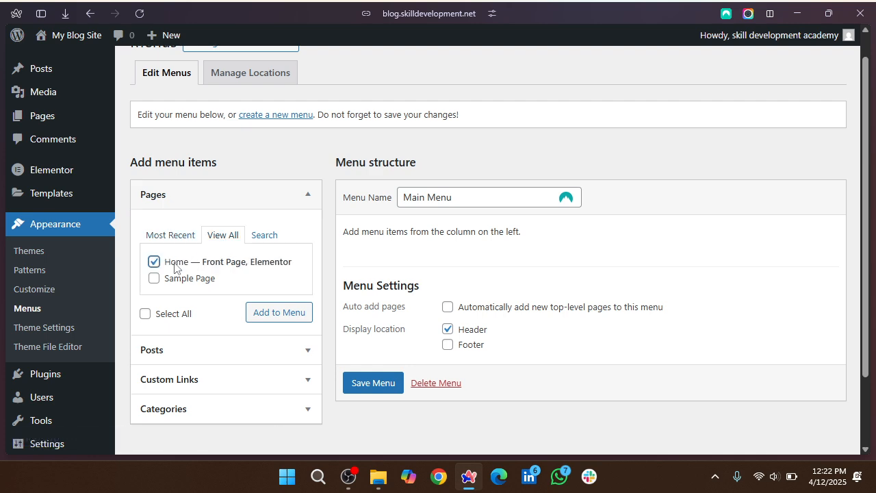
left_click(274, 312)
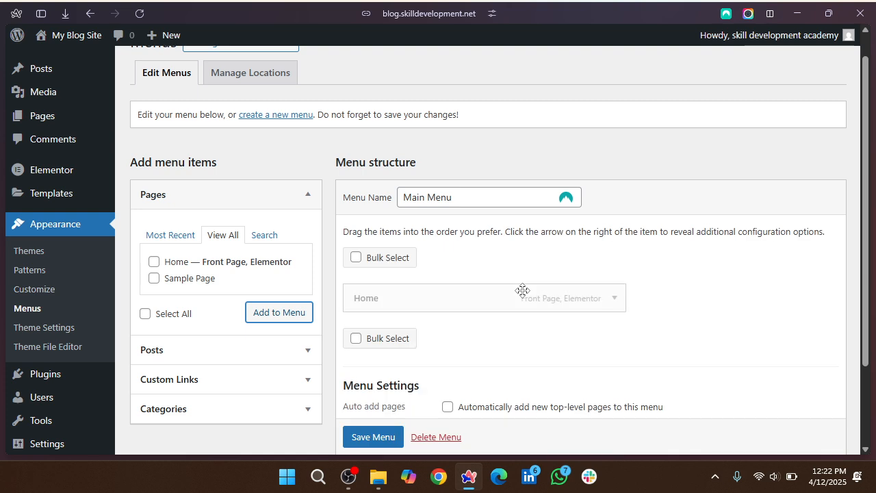
Step: Add About and Contact us as custom links with URL #
left_click(209, 381)
double_click(230, 328)
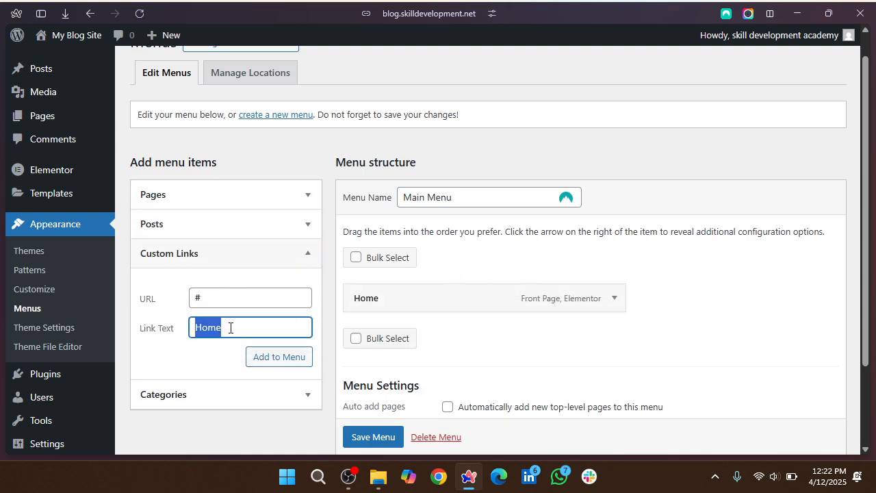
type("V")
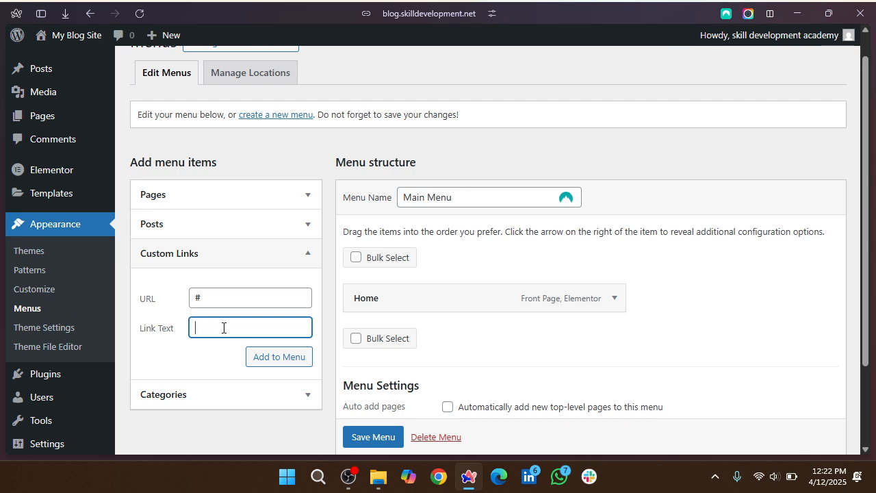
left_click(275, 360)
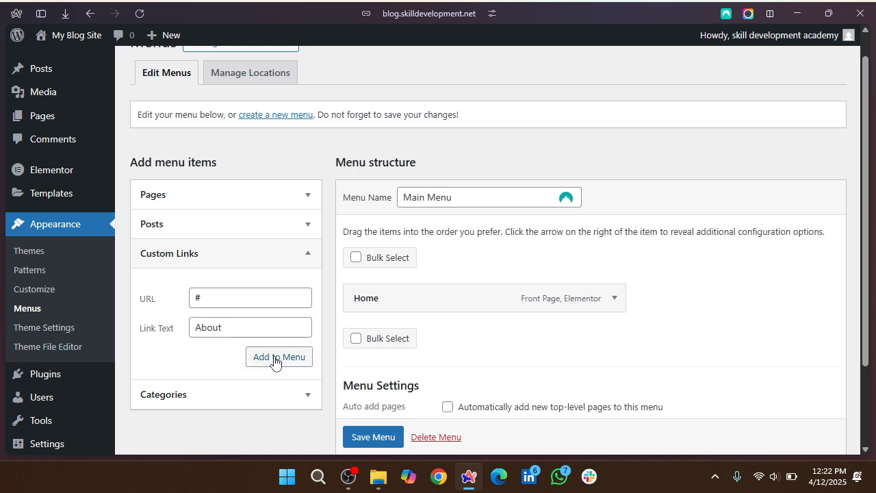
left_click(230, 302)
type("#")
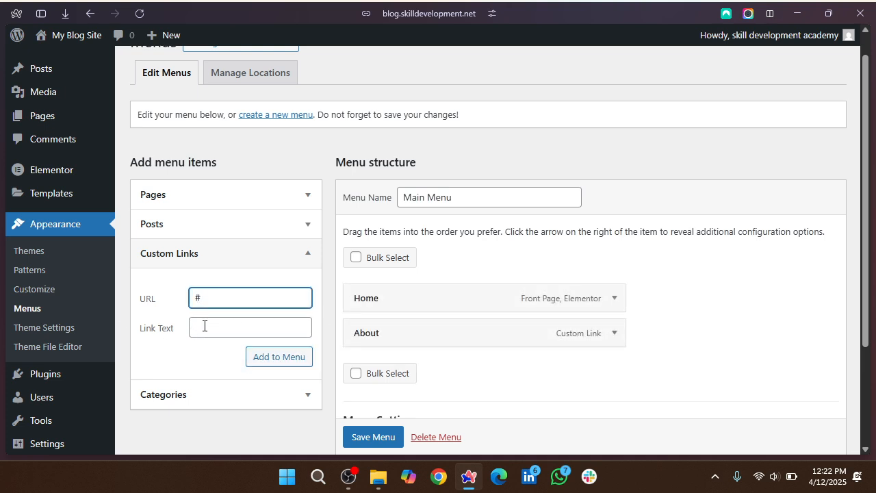
left_click(204, 326)
type("Cont")
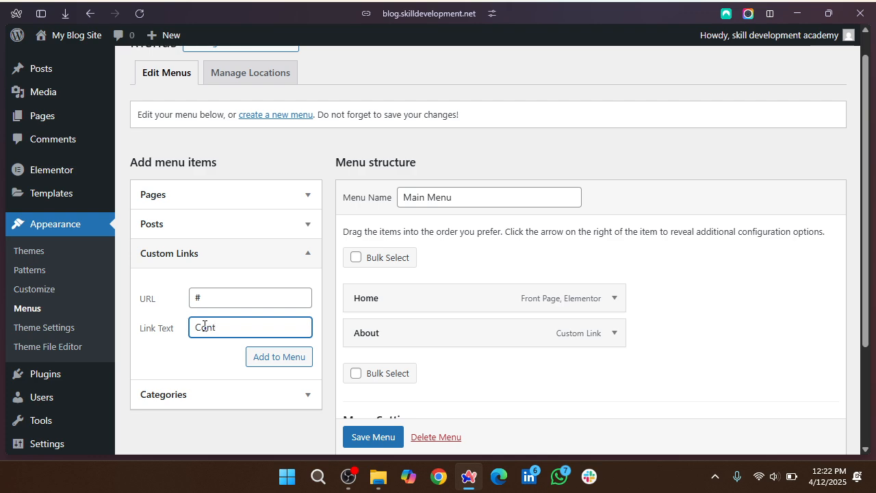
type("Act us")
left_click(273, 357)
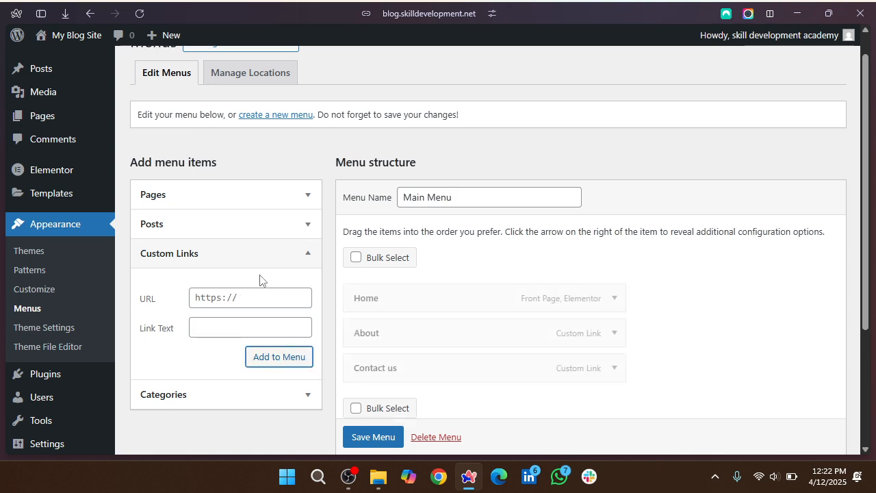
Step: Add Web Design and Digital Marketing as custom links with URL #
left_click(240, 295)
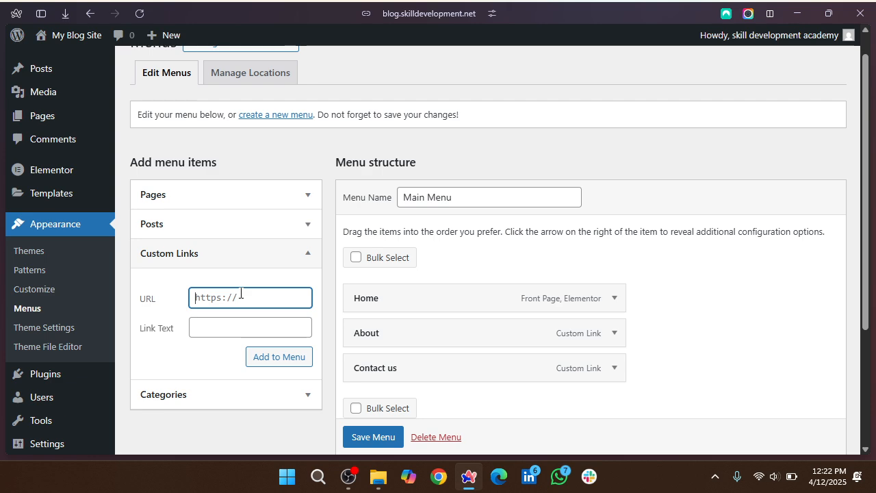
type("#")
left_click(228, 330)
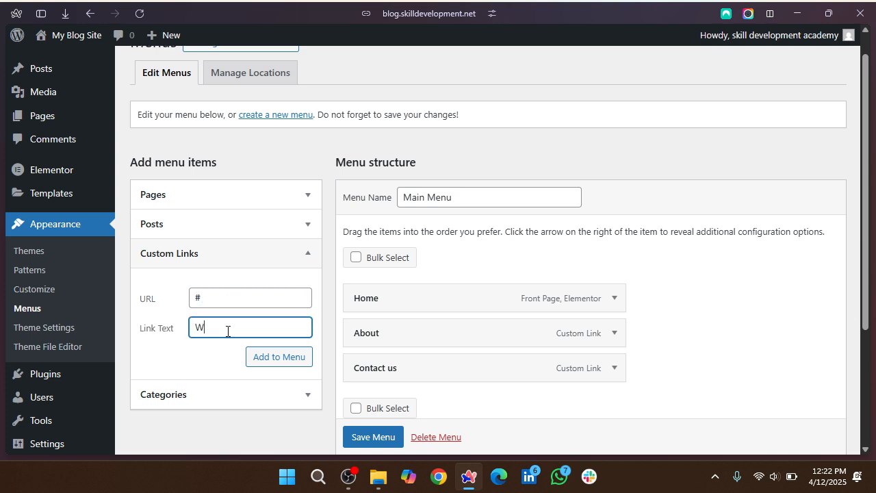
type("Web Design")
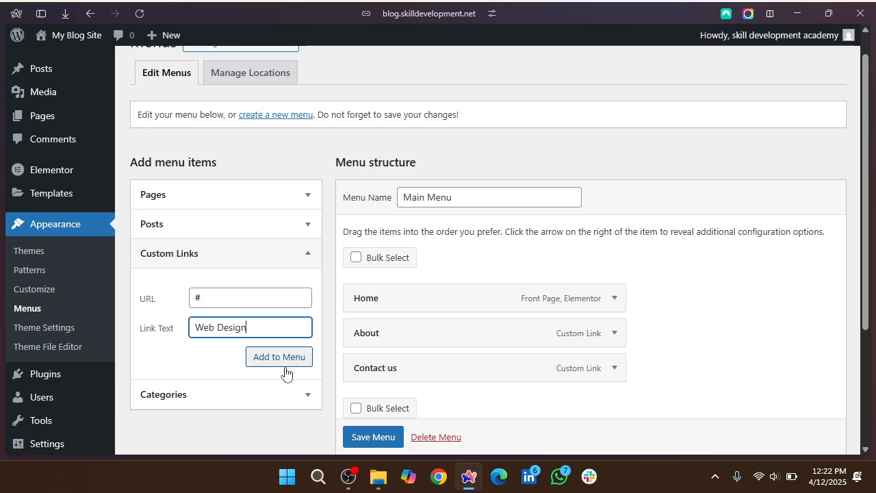
left_click(282, 363)
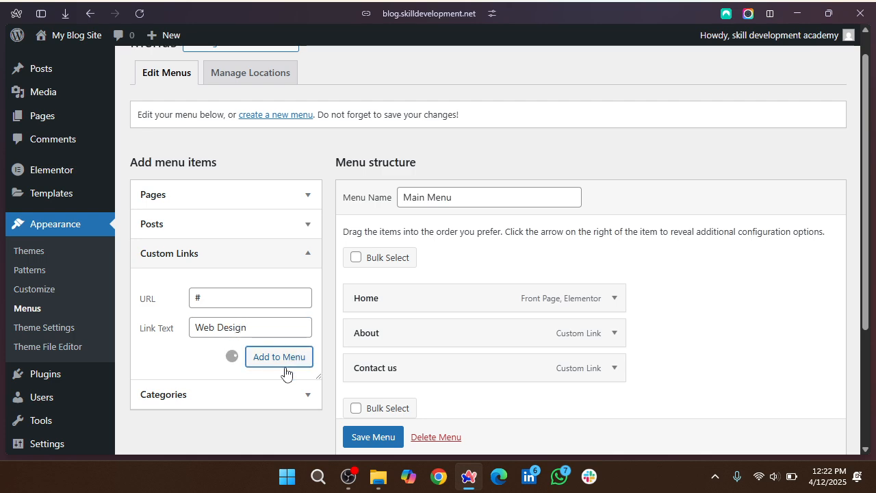
left_click(237, 299)
type("#")
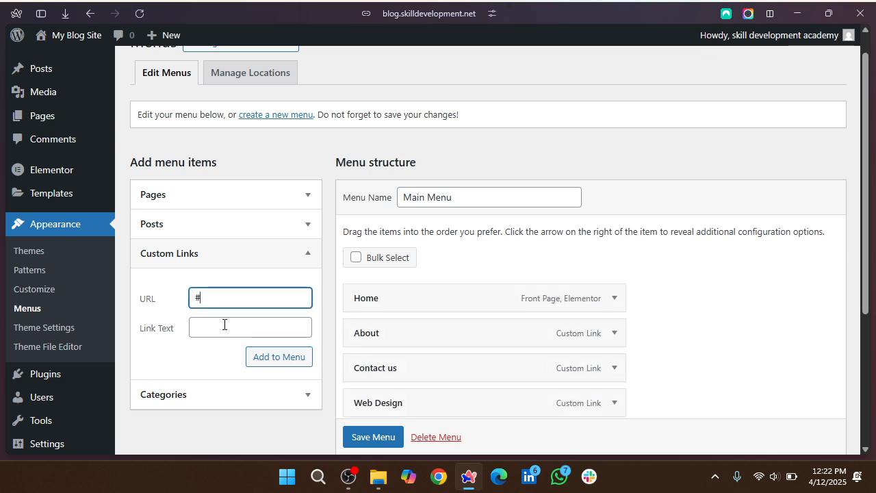
left_click(223, 325)
type("S")
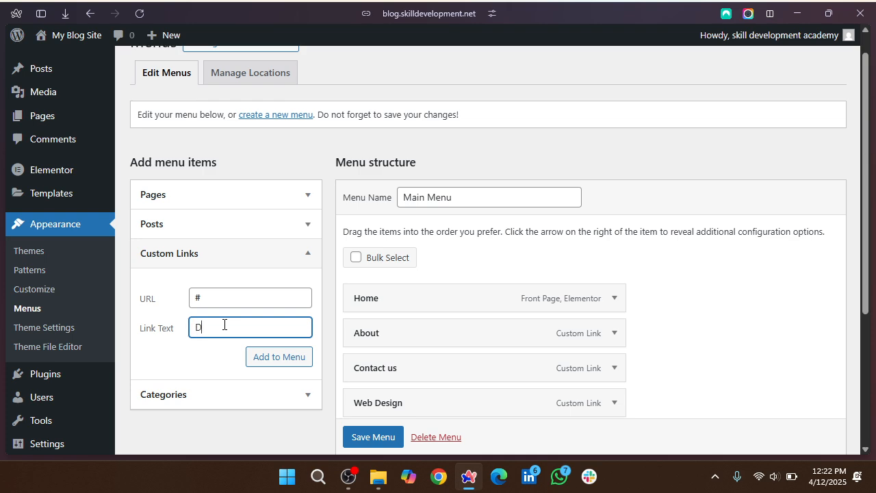
type("eb Digital marketing")
left_click(233, 330)
key("BackSpace")
type("M")
left_click(268, 359)
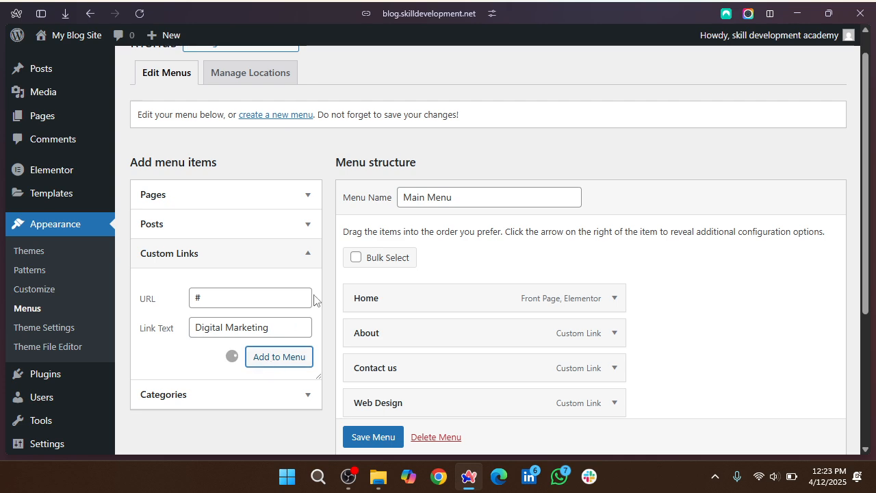
Step: Add an SEO custom link with URL # to Main Menu
left_click(241, 322)
type("SEO")
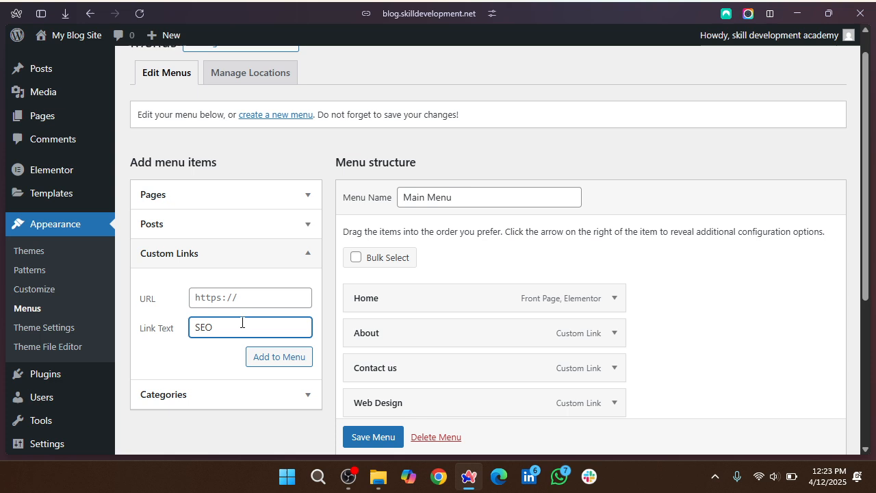
triple_click(233, 296)
type("#")
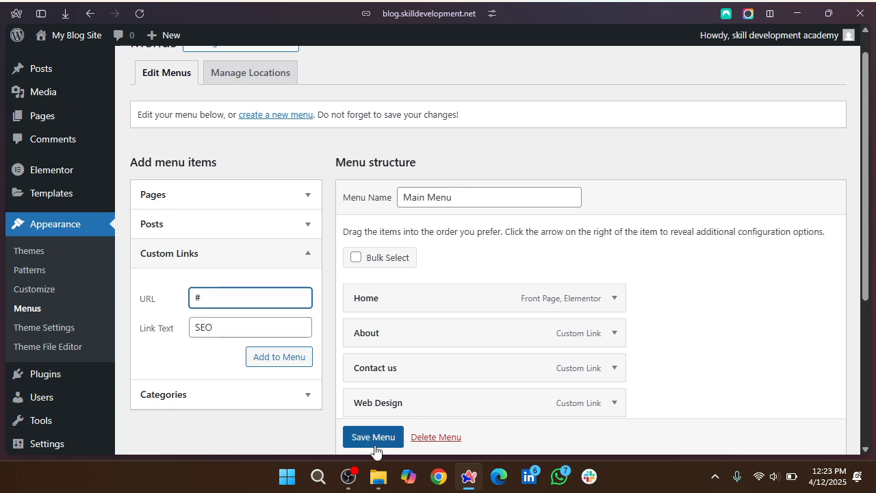
left_click(295, 358)
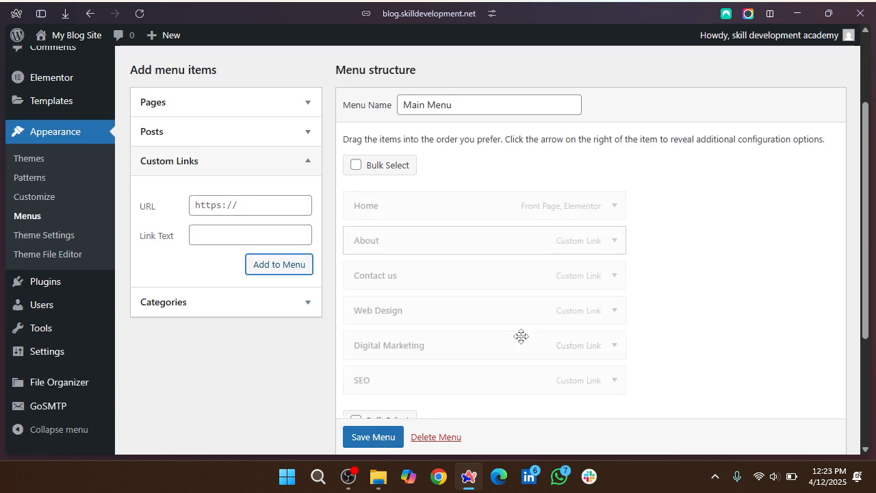
Step: Reorder Main Menu to Home, Web Design, Digital Marketing, SEO, About, Contact us, and save
scroll(521, 336, "down", 3)
scroll(509, 289, "up", 1)
scroll(508, 289, "down", 2)
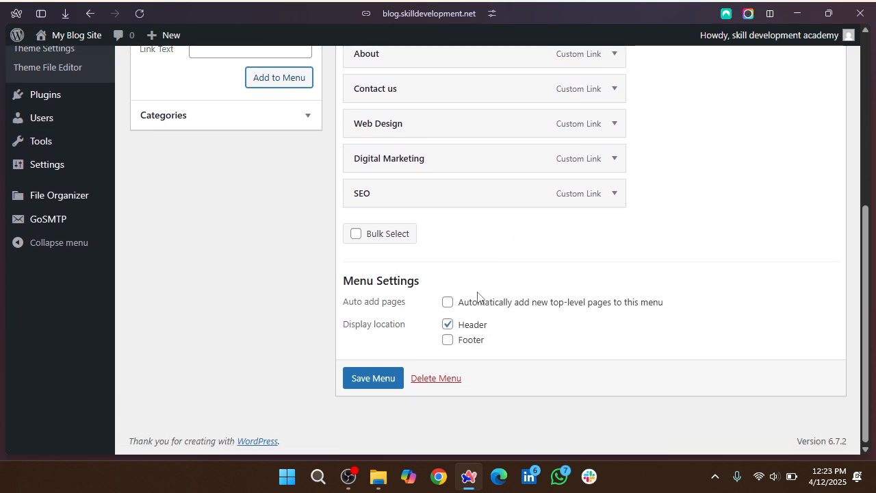
scroll(478, 297, "up", 1)
scroll(558, 226, "up", 1)
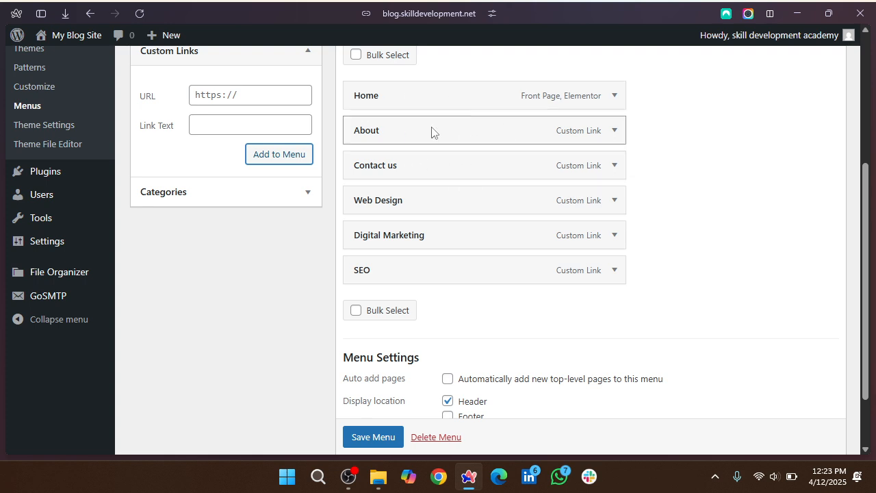
left_click_drag(432, 131, 442, 274)
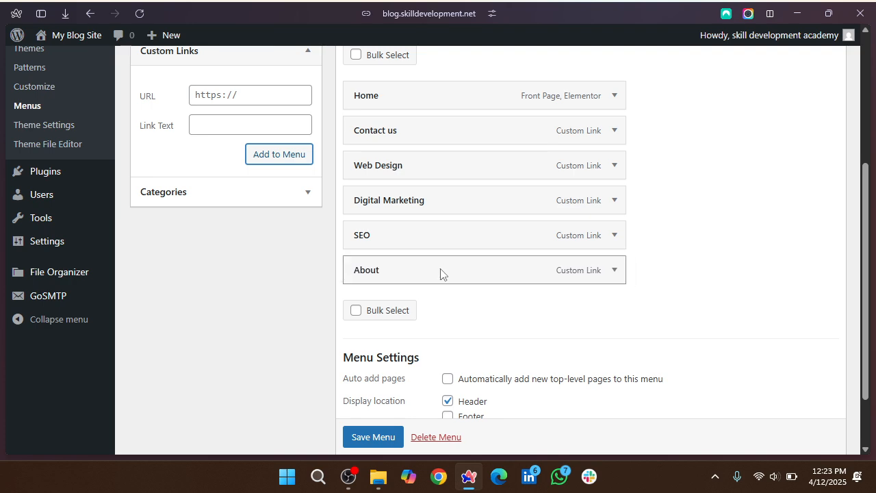
left_click_drag(416, 141, 411, 293)
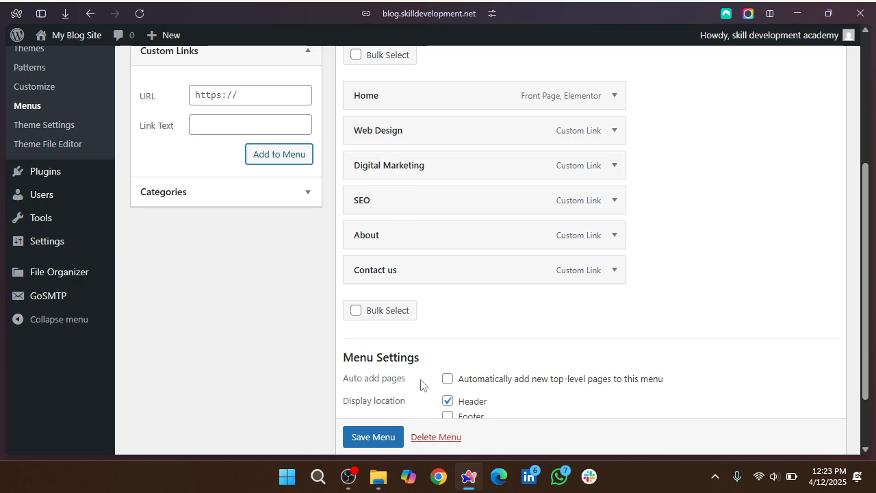
scroll(363, 443, "down", 1)
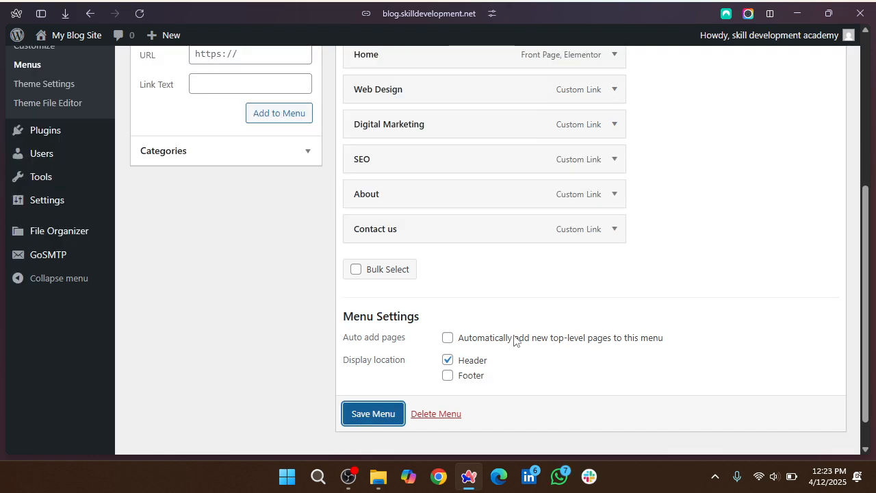
left_click(385, 415)
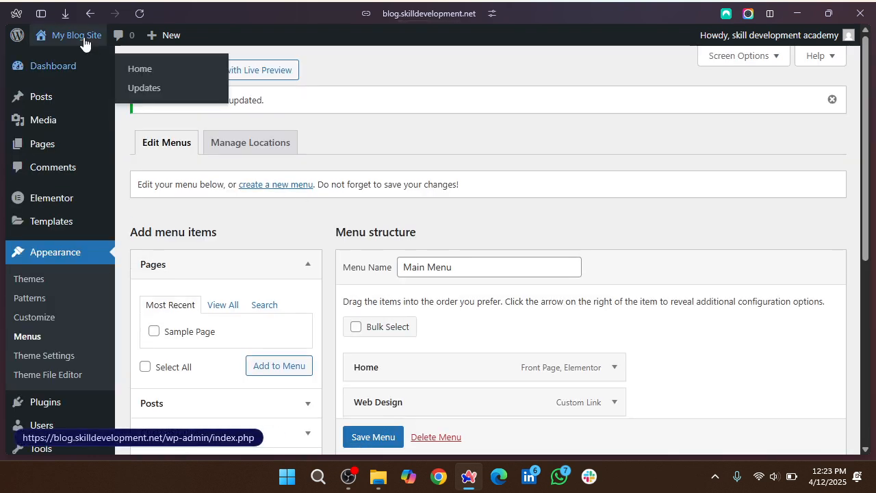
Step: Open the live site in a new tab, inspect the homepage header, then return to the header editor
right_click(93, 61)
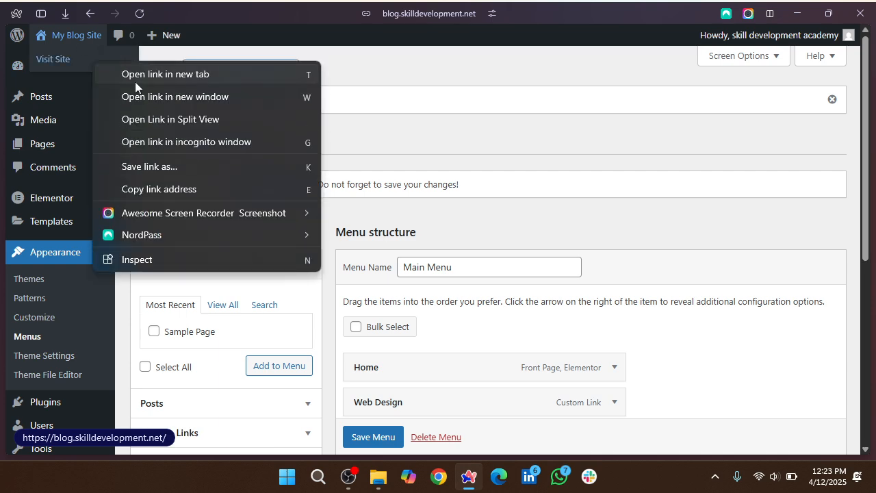
left_click(135, 82)
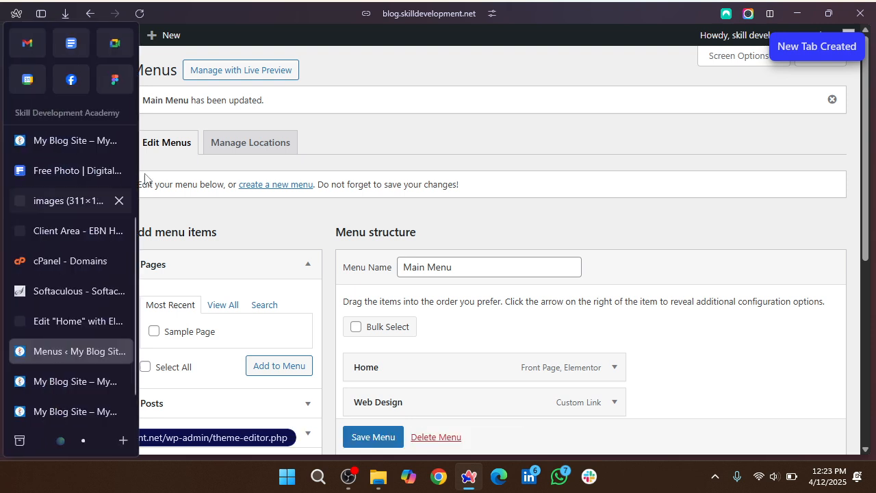
mouse_move(3, 397)
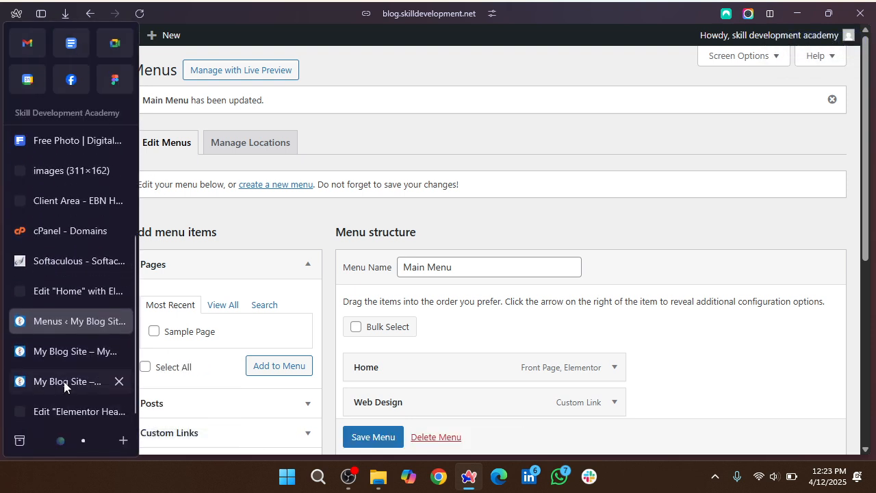
left_click(63, 357)
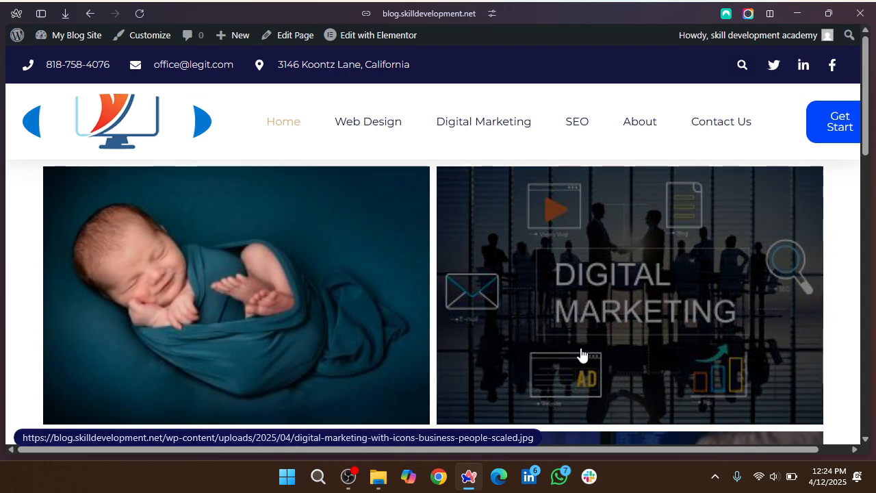
scroll(580, 354, "right", 1)
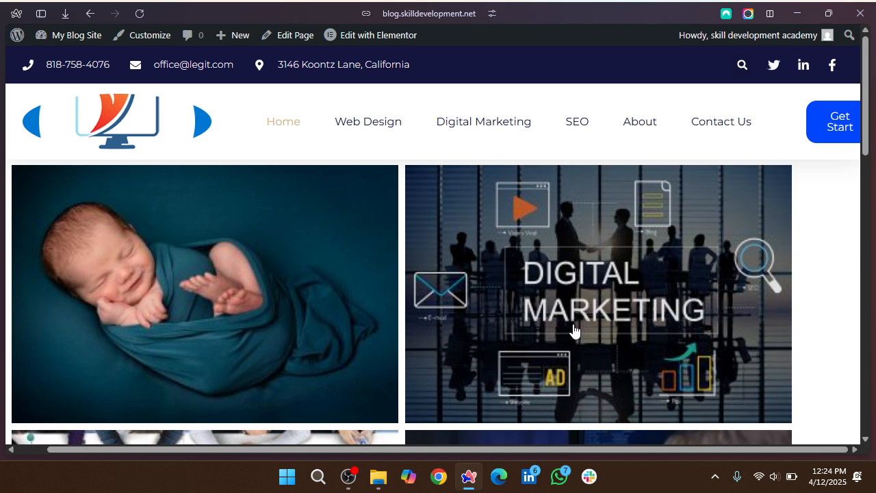
scroll(573, 333, "left", 1)
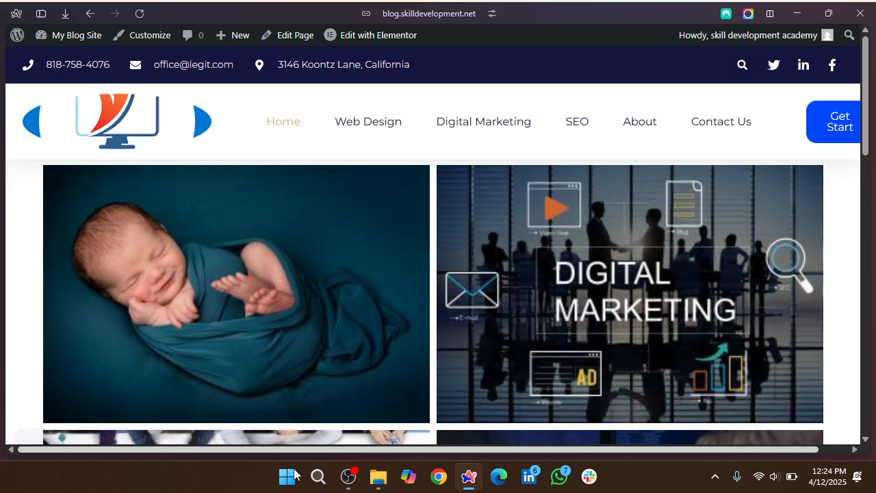
mouse_move(2, 415)
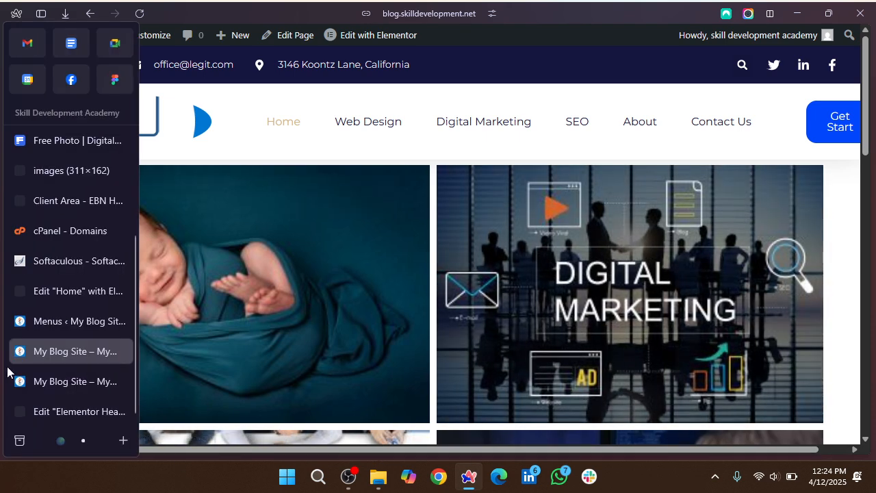
left_click(72, 414)
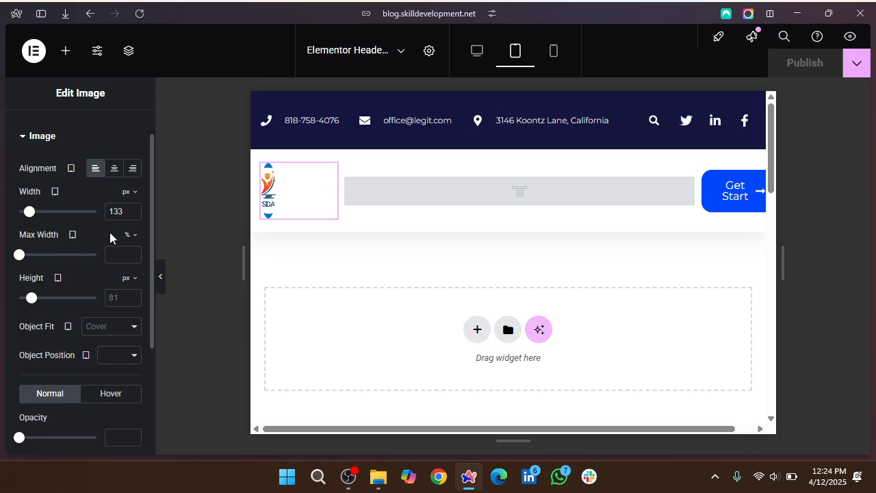
Step: Clear the logo width, adjust its height, and set Object Fit to Cover
double_click(118, 215)
key("BackSpace")
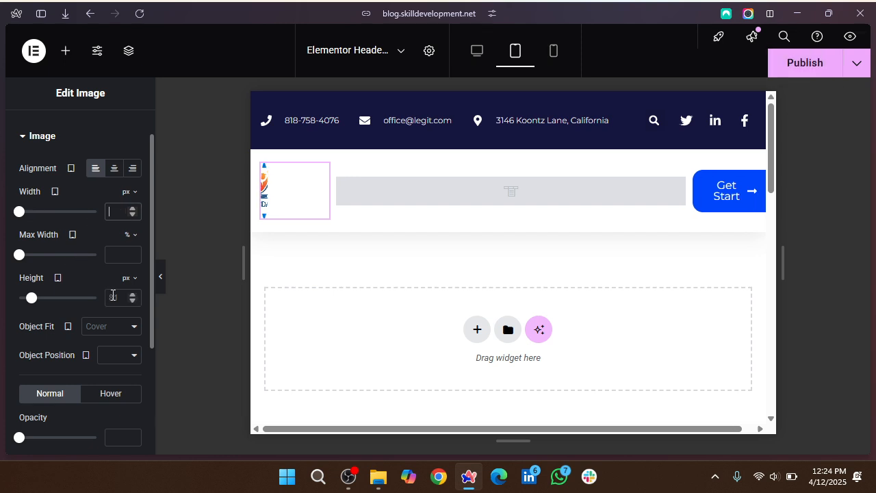
left_click(113, 296)
type("49")
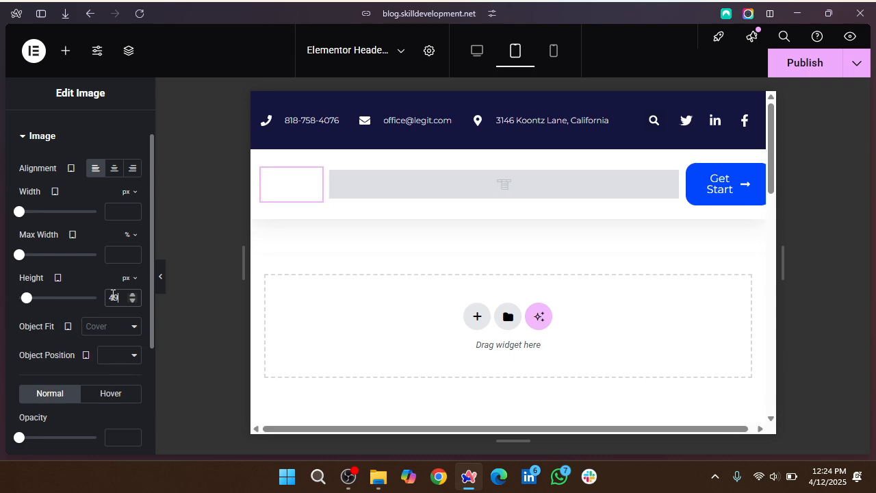
key("BackSpace")
type("8")
key("BackSpace")
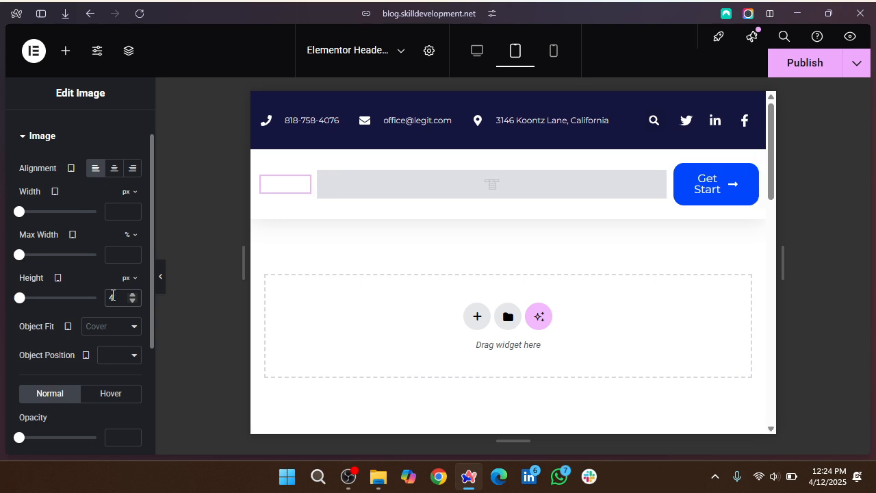
left_click(115, 328)
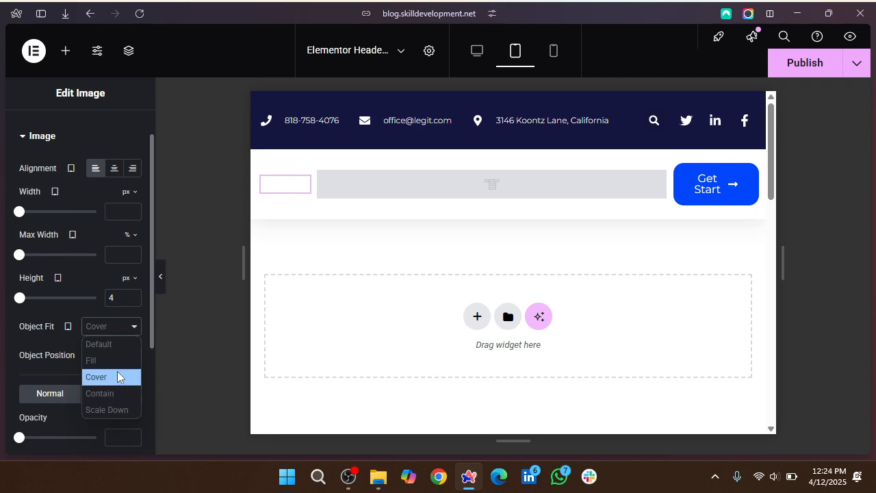
left_click(118, 373)
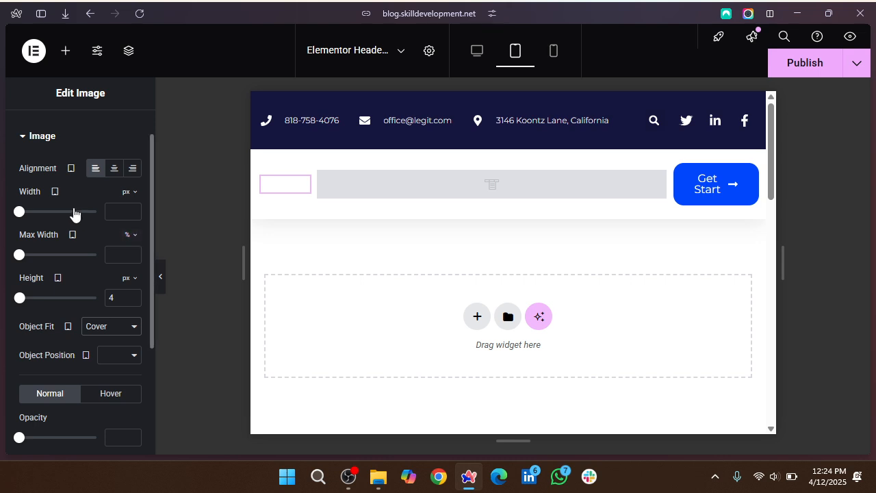
Step: Set the logo height to 40 and its width to 100%
mouse_move(20, 213)
left_mouse_down()
mouse_move(113, 217)
mouse_move(27, 212)
left_mouse_up()
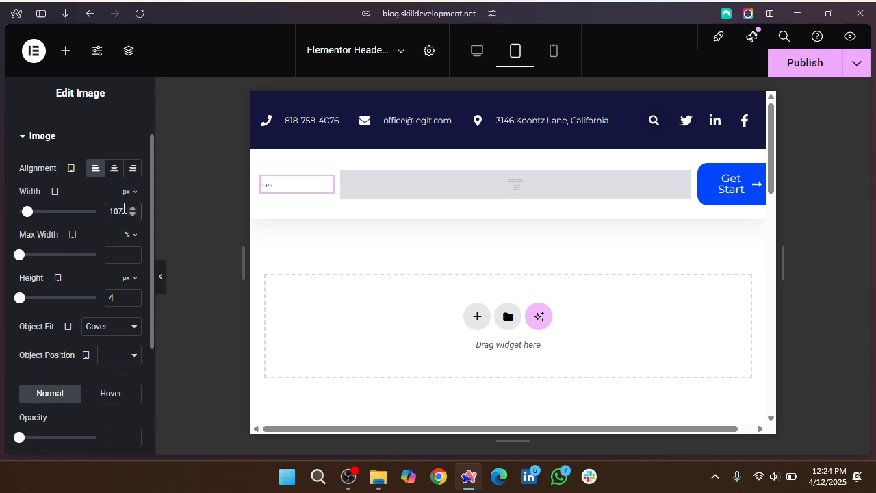
double_click(123, 211)
key("BackSpace")
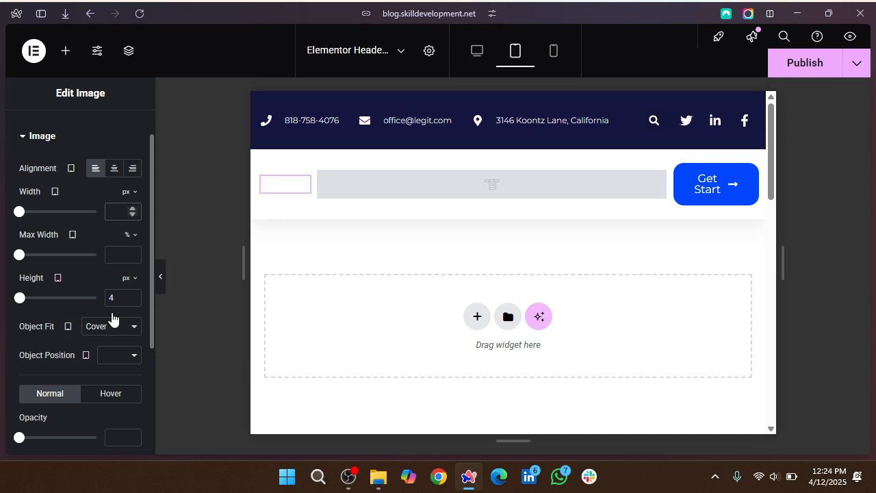
left_click(120, 302)
type("40")
left_click(133, 196)
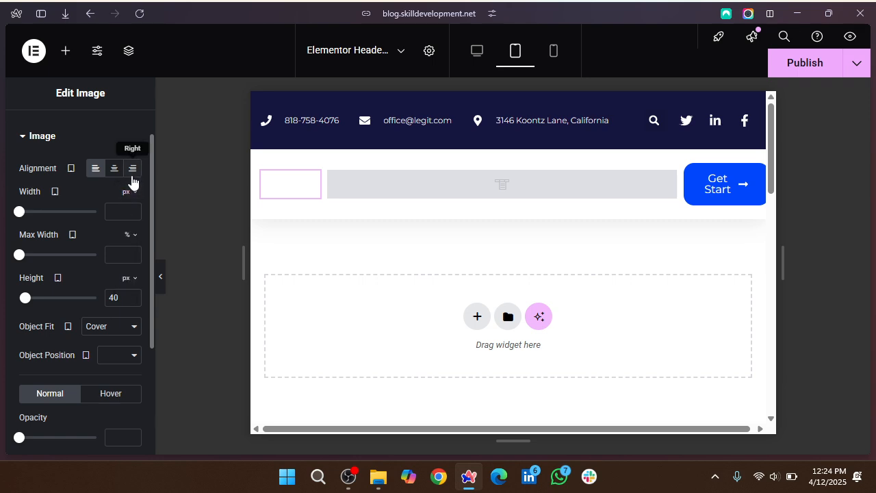
left_click(130, 193)
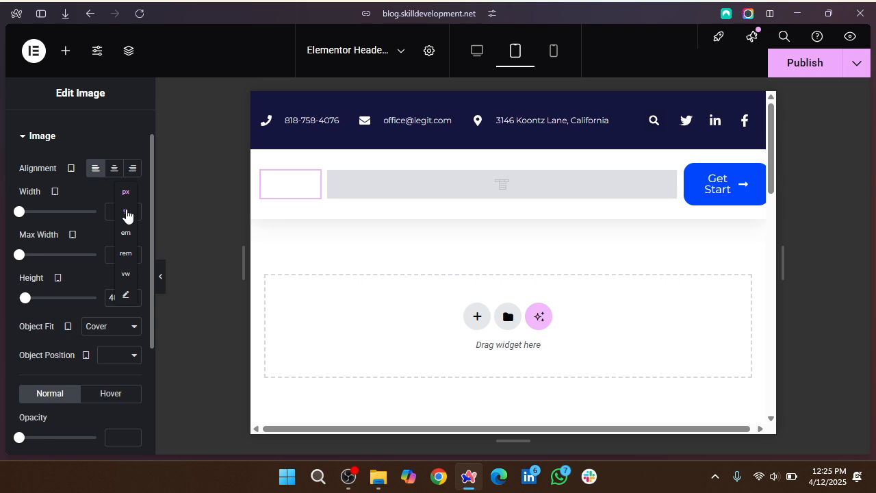
left_click(126, 213)
left_click(116, 213)
type("1")
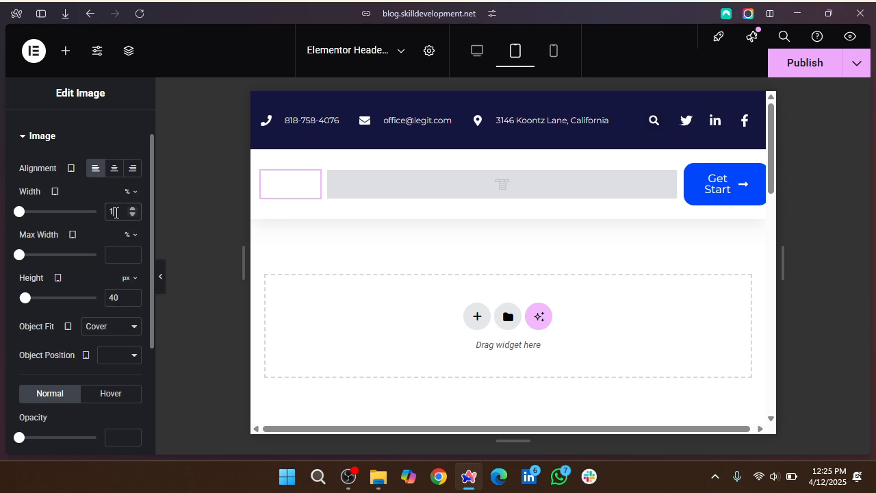
type("00")
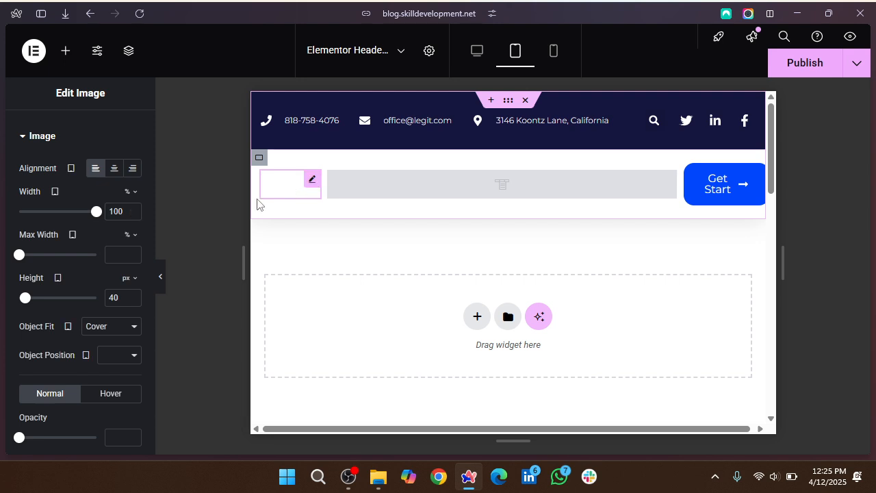
Step: Set the logo max width to 100%, height to 81 px, and Object Fit to Cover
left_click(133, 295)
left_click(132, 295)
left_click(132, 295)
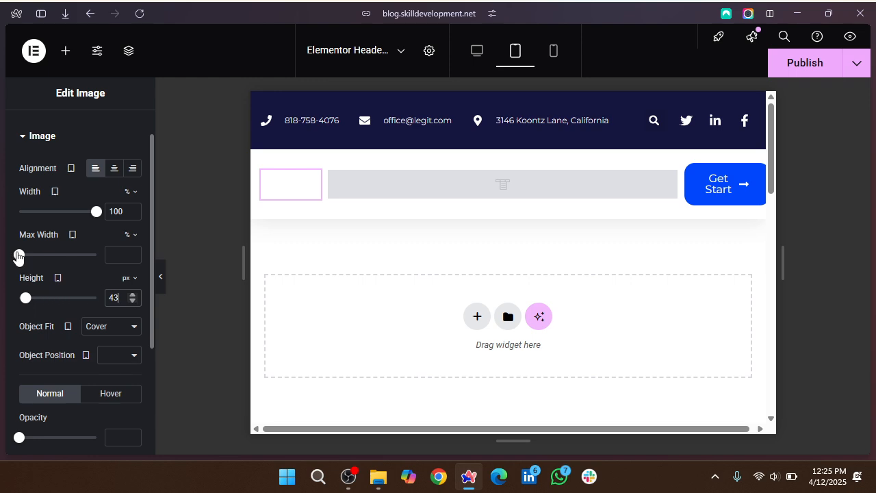
left_click_drag(18, 256, 143, 268)
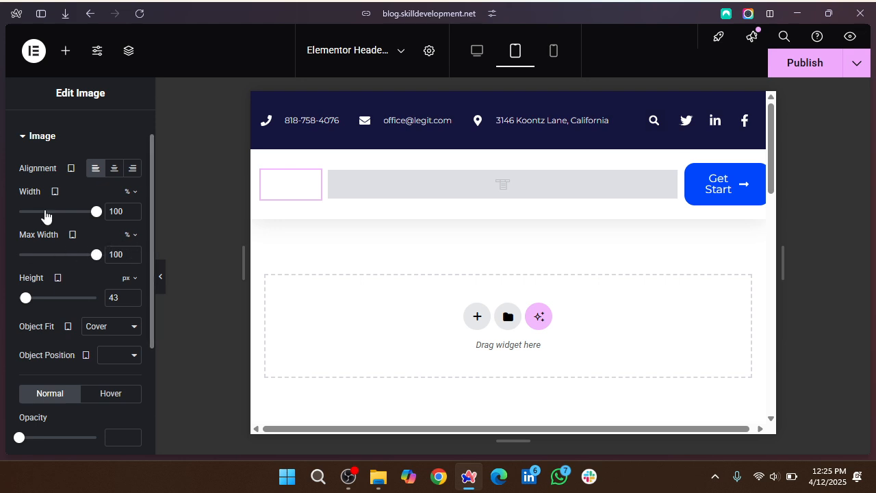
left_click_drag(98, 214, 130, 203)
left_click(114, 334)
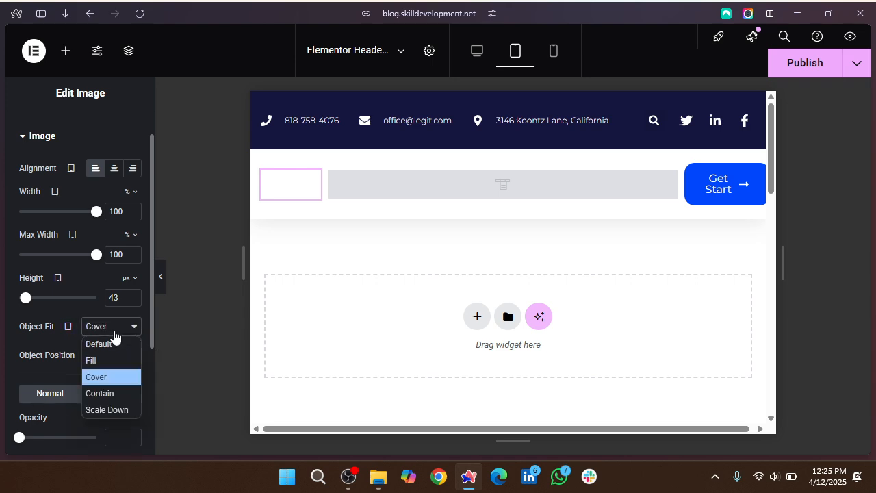
left_click(113, 394)
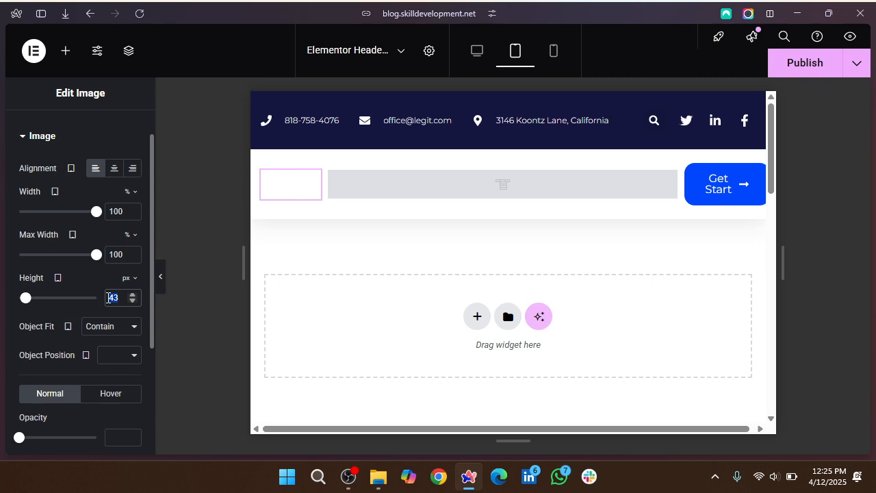
type("81")
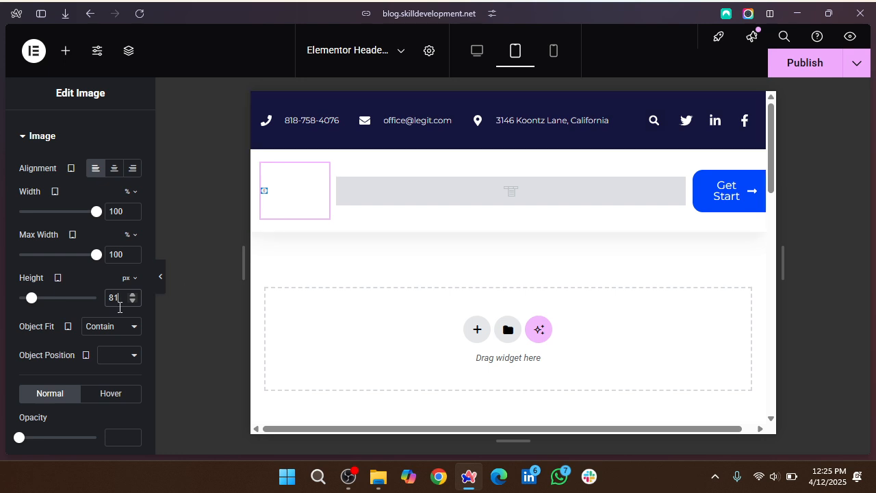
left_click(123, 329)
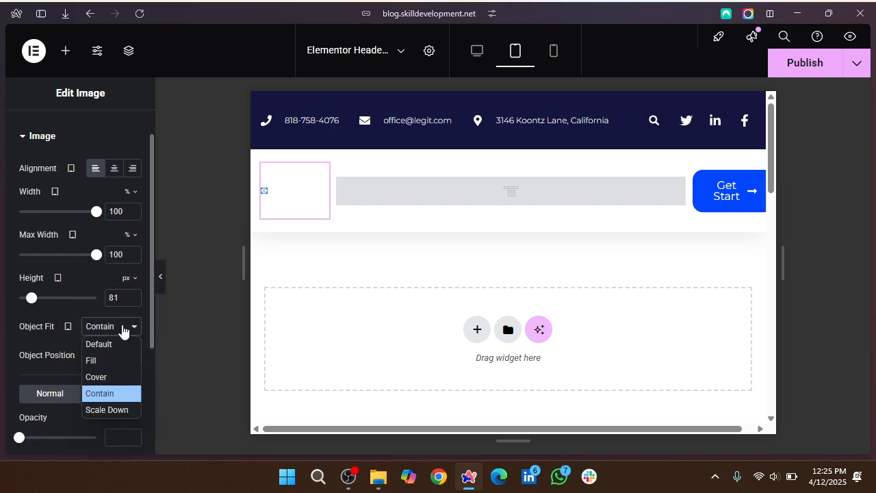
left_click(113, 374)
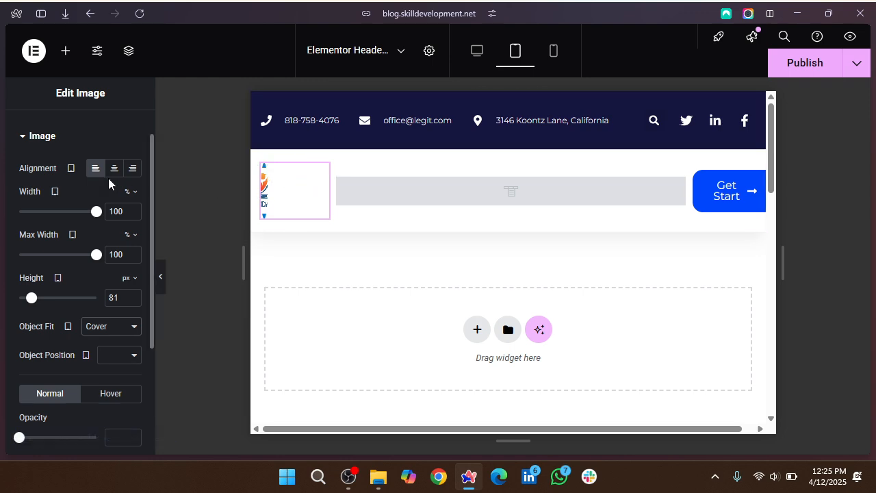
Step: Set the logo's linked corner radii to 0 and its right padding to 0
scroll(113, 254, "down", 2)
scroll(114, 255, "down", 2)
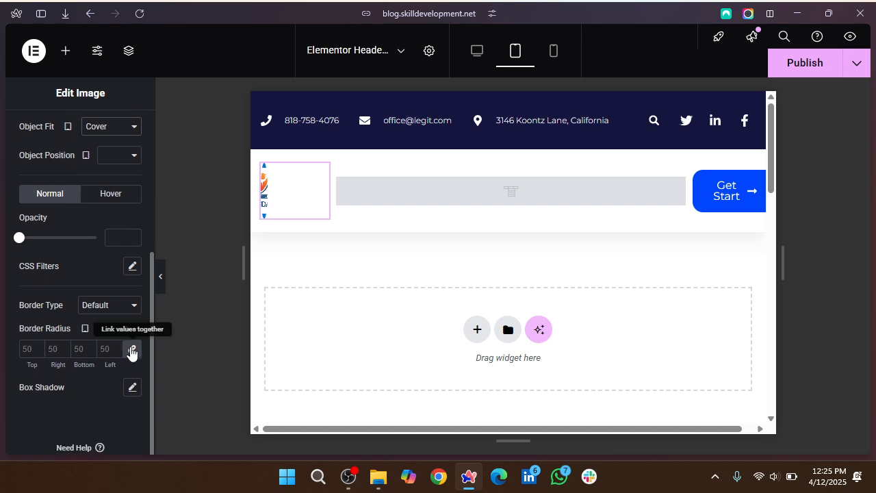
left_click(130, 349)
scroll(85, 397, "up", 4)
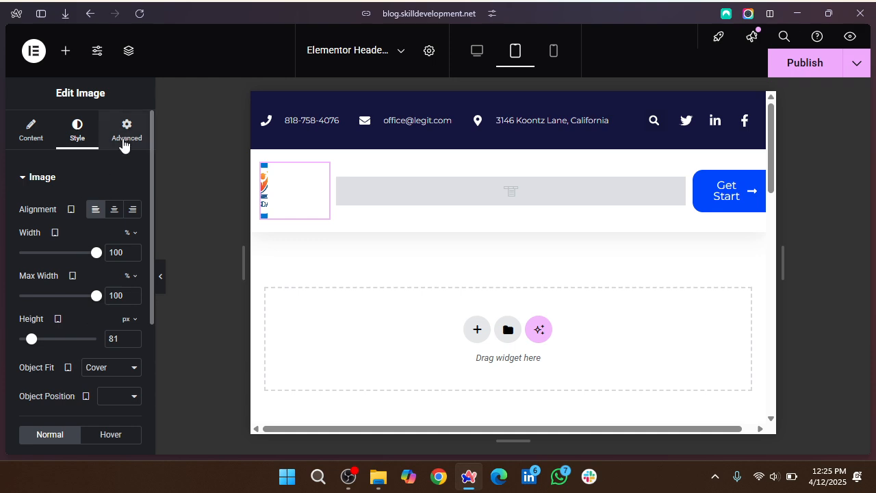
left_click(124, 139)
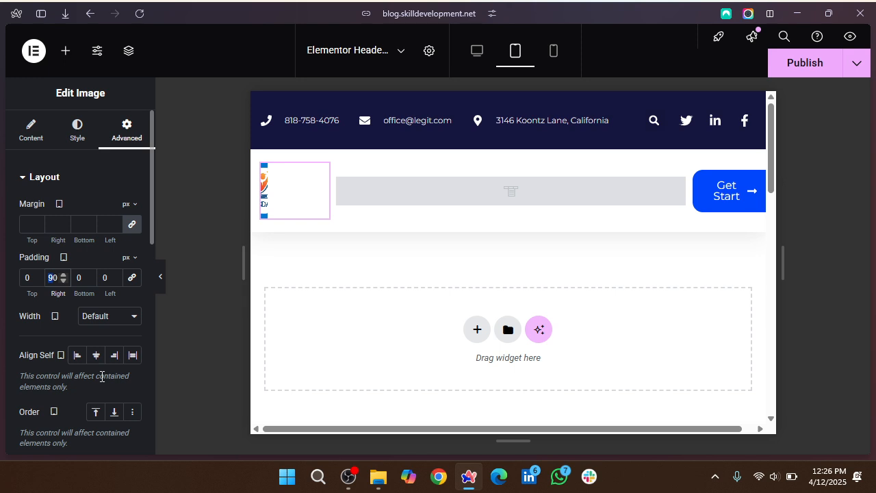
type("0")
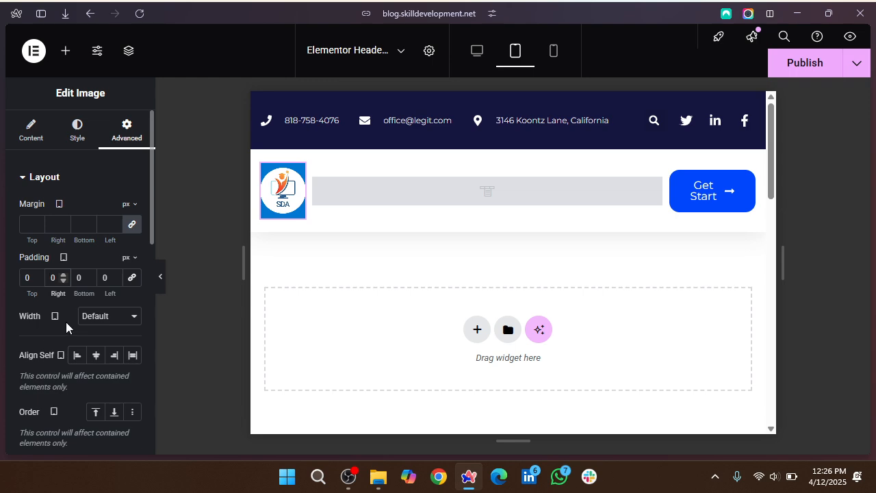
left_click(77, 141)
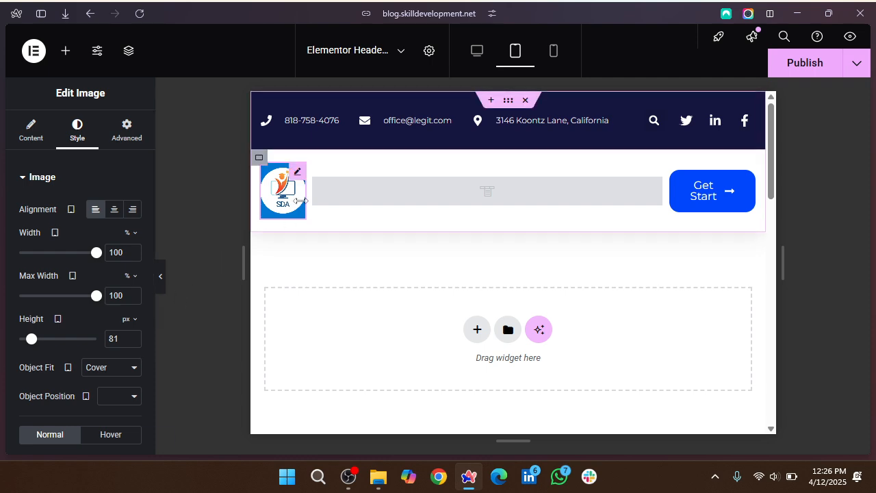
left_click_drag(304, 201, 300, 201)
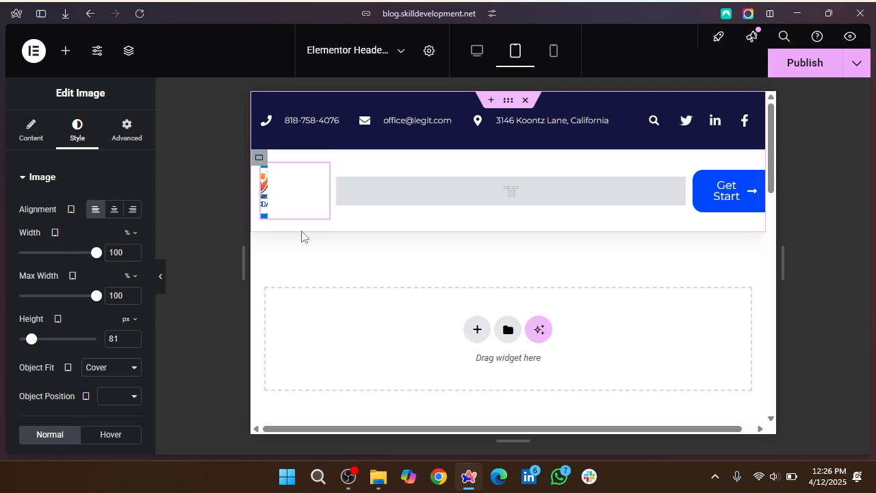
Step: Collapse the panel, inspect the logo's CSS to find its 90px right padding, then close DevTools
left_click(161, 277)
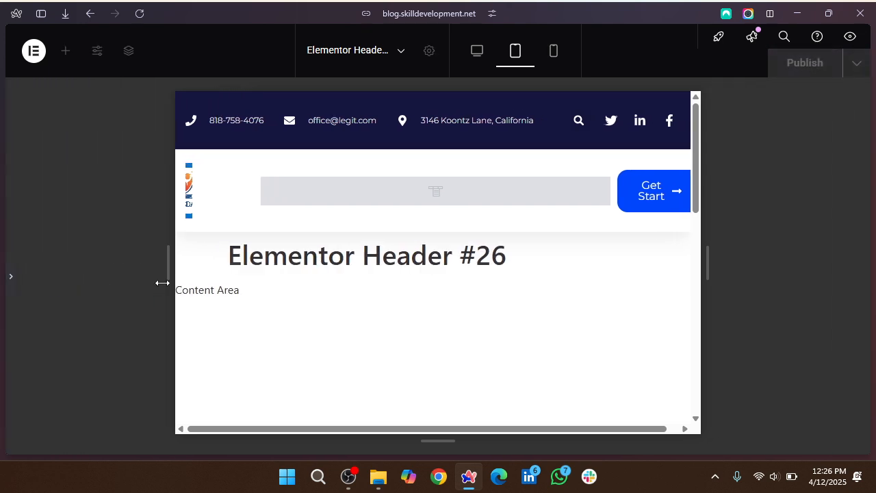
right_click(229, 203)
left_click(286, 290)
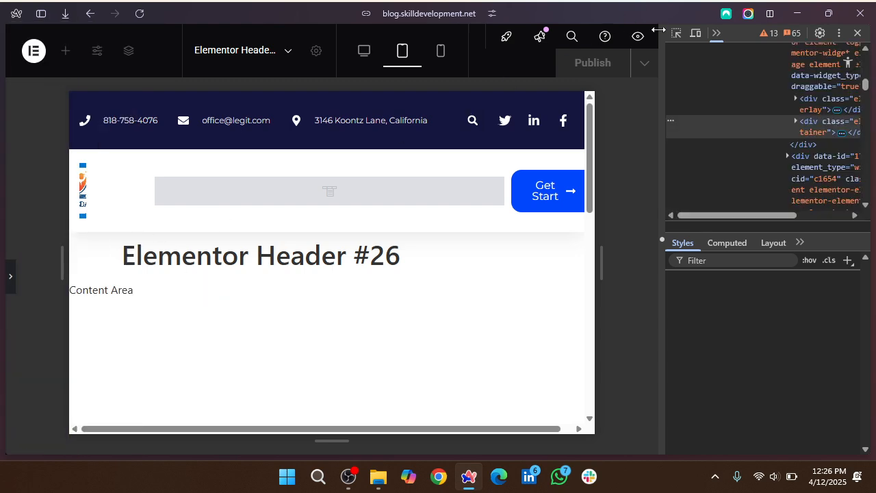
left_click(676, 33)
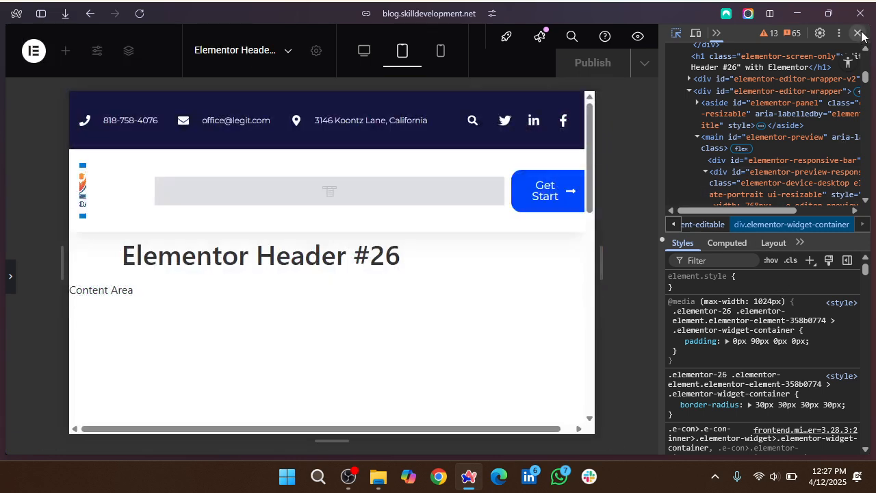
left_click(862, 36)
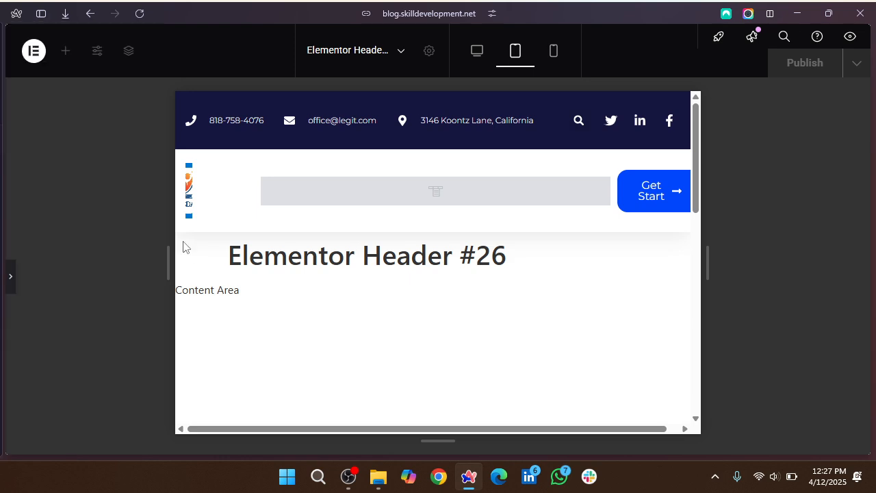
Step: Remove the header logo's 90px right padding in its Advanced settings
left_click(11, 274)
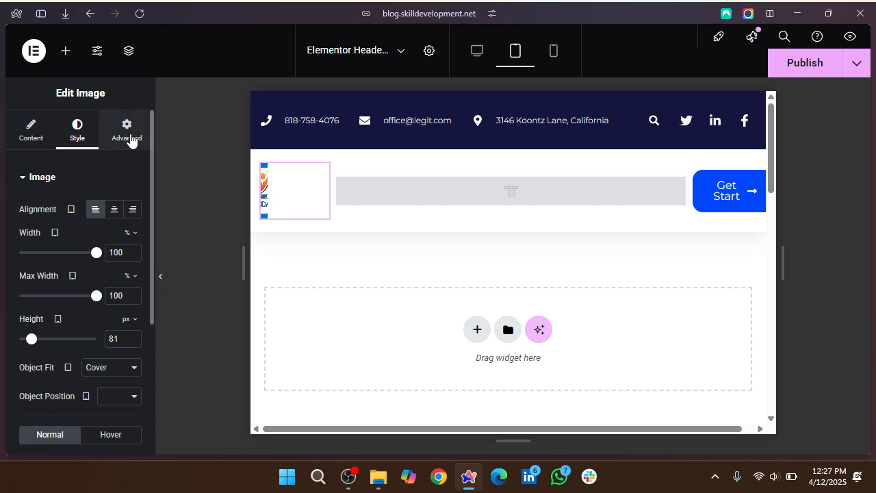
left_click(131, 139)
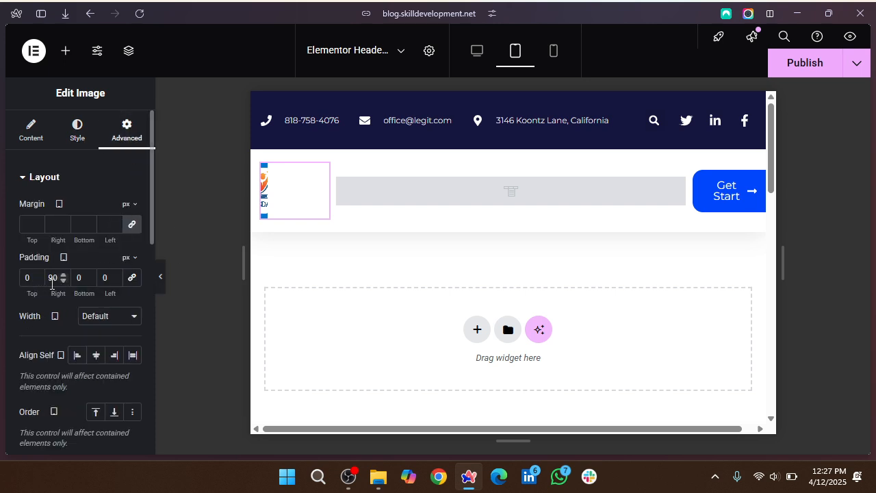
left_click(52, 282)
key("BackSpace")
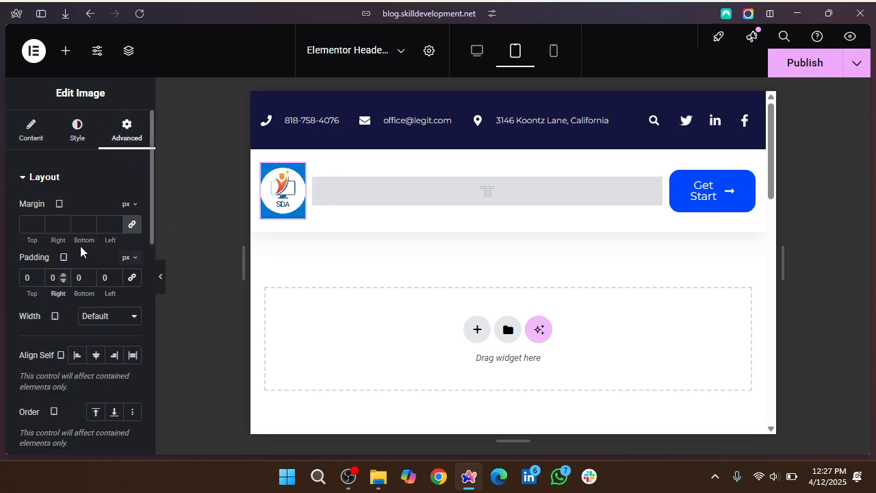
Step: In the Image style settings, adjust the logo height to 68 px
left_click(80, 130)
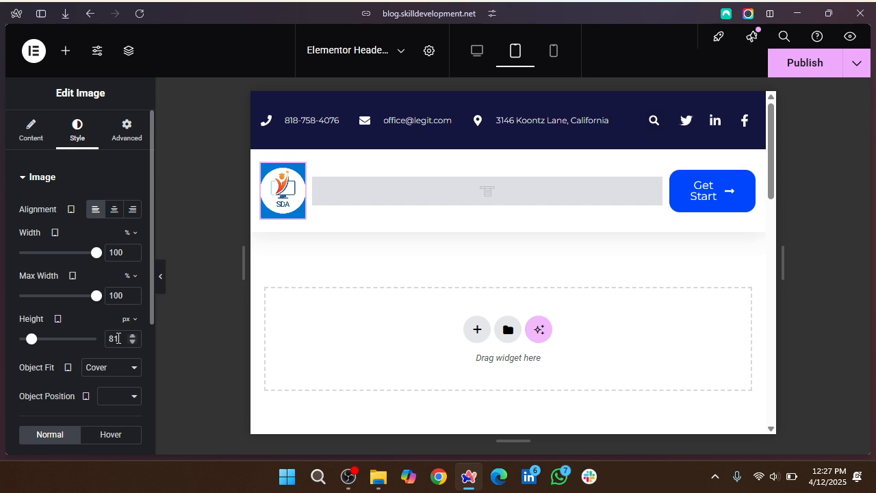
double_click(107, 338)
type("4")
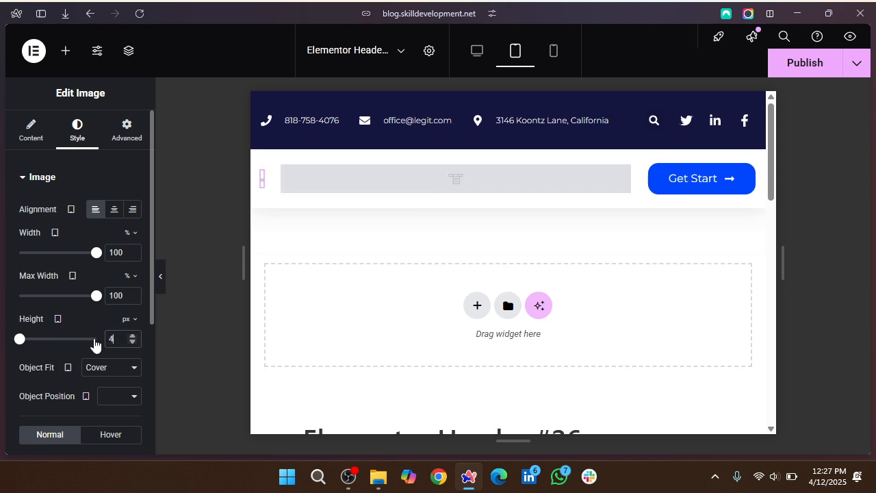
type("8")
key("BackSpace")
type("8")
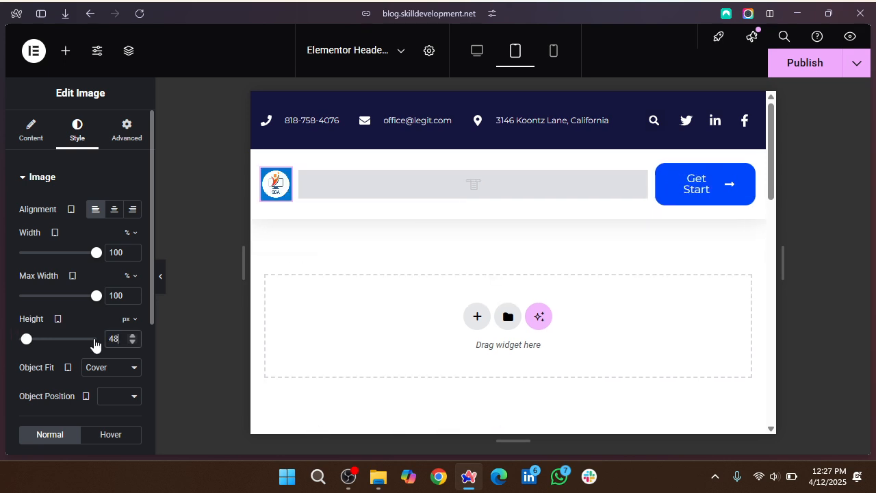
key("Up")
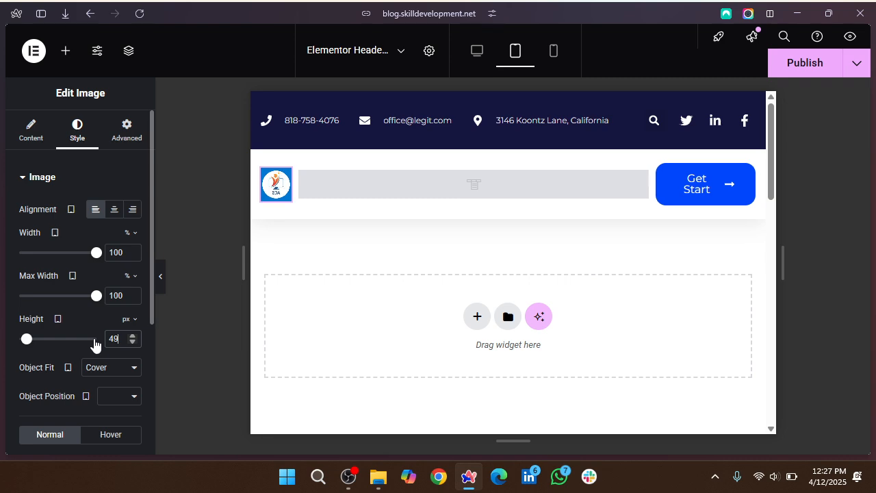
key("Up")
key("Up")
key("Up")
key("Up")
key("Up")
key("Up")
key("Up")
key("Up")
key("Up")
key("Up")
key("Up")
key("Up")
key("Up")
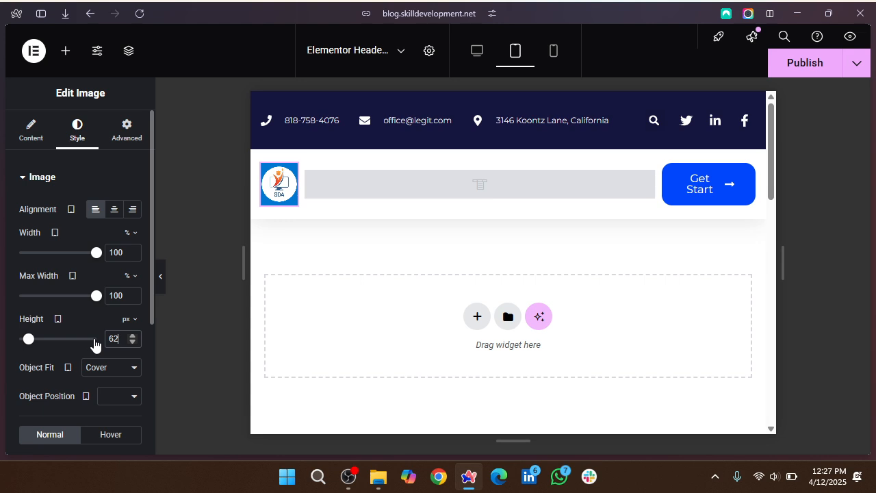
key("Up")
key("Up")
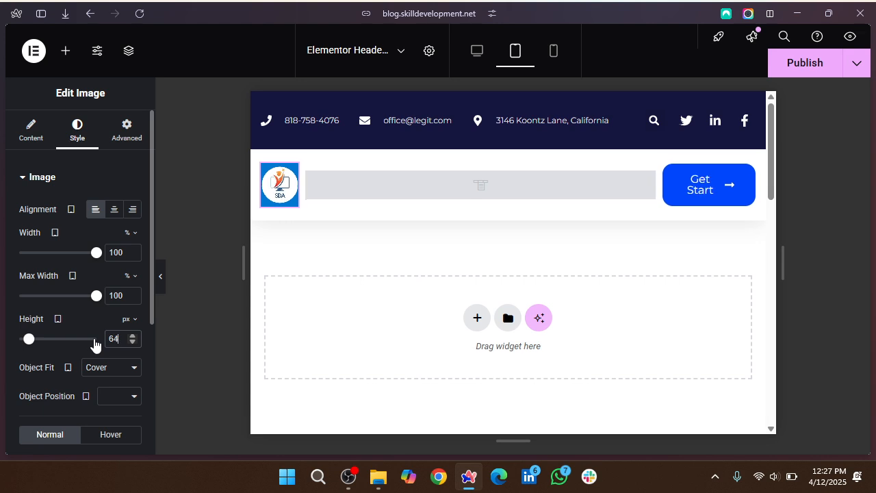
key("Down")
key("Down")
key("Down")
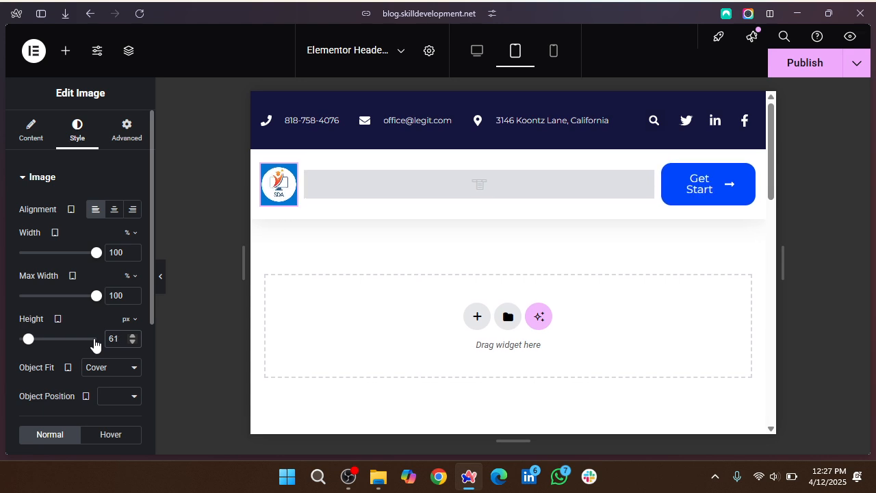
key("Down")
key("Up")
key("Up")
key("Up")
key("Up")
key("Up")
key("Up")
key("Up")
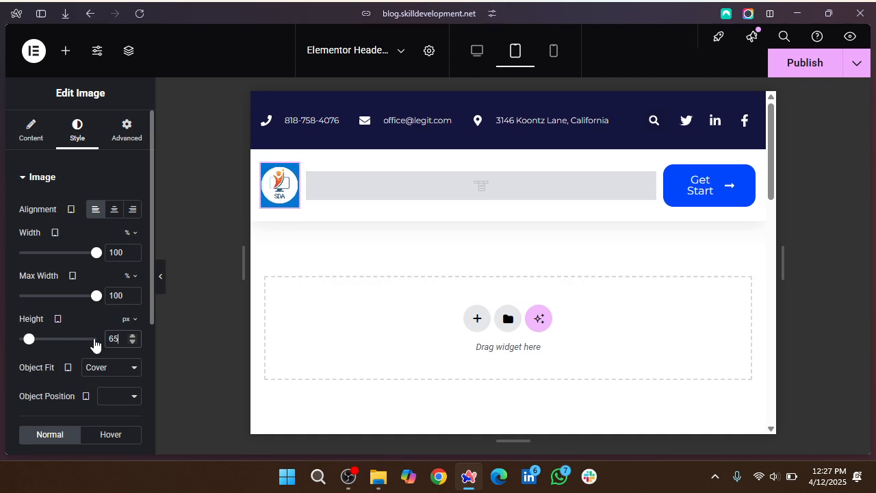
key("Up")
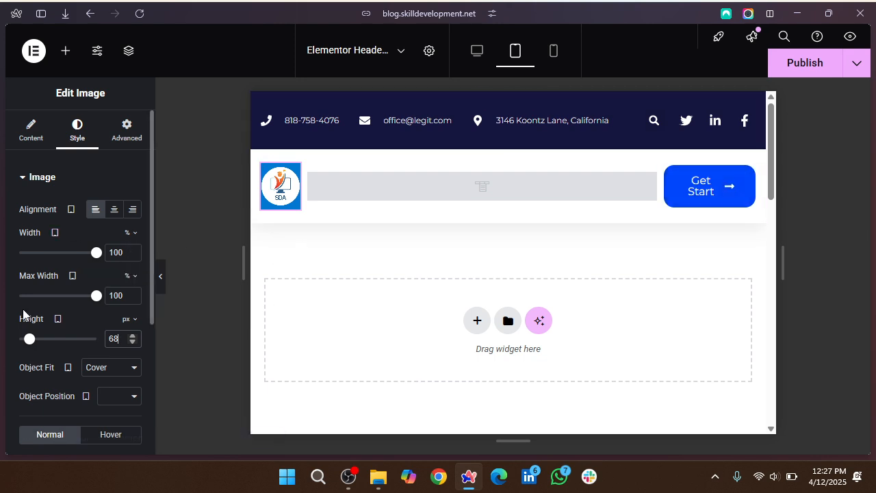
Step: Link all four Border Radius corners and give the logo a 50% radius
scroll(82, 362, "down", 4)
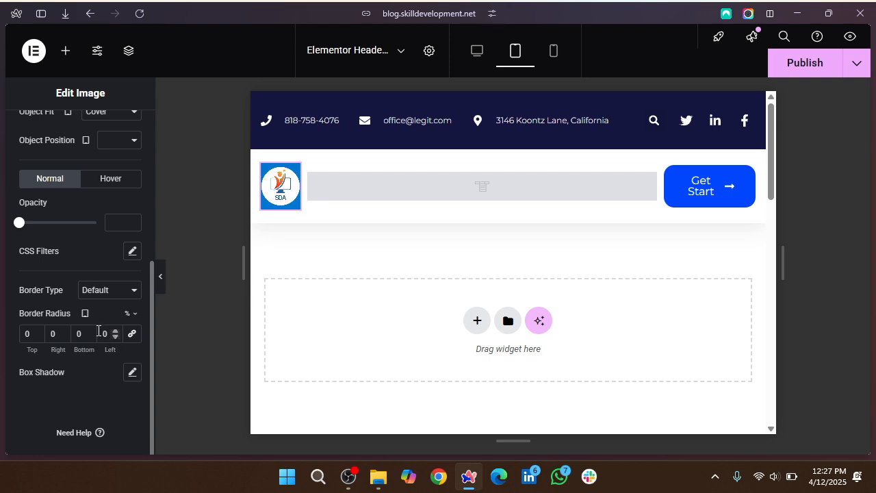
left_click(99, 332)
type("5")
left_click(49, 333)
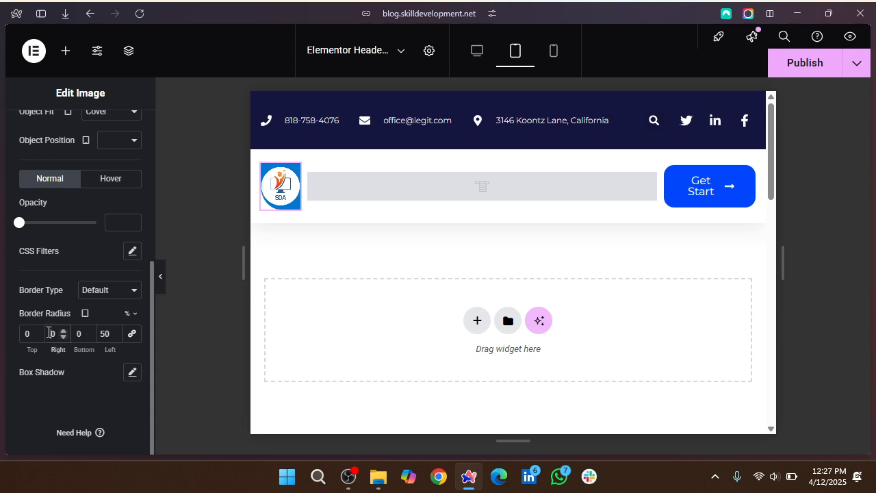
left_click(131, 333)
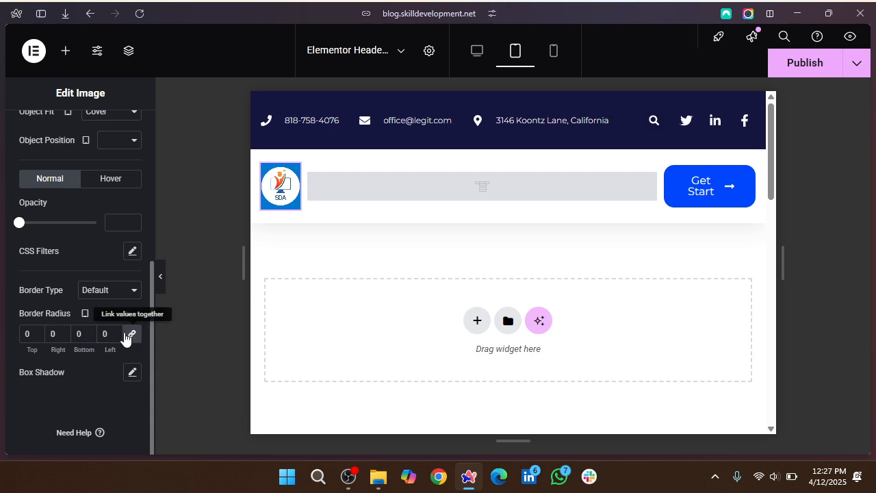
type("50")
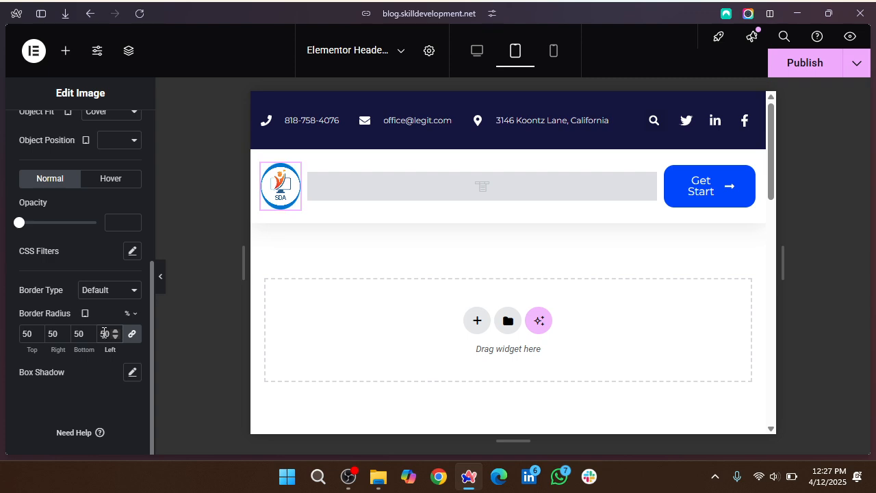
scroll(110, 222, "up", 1)
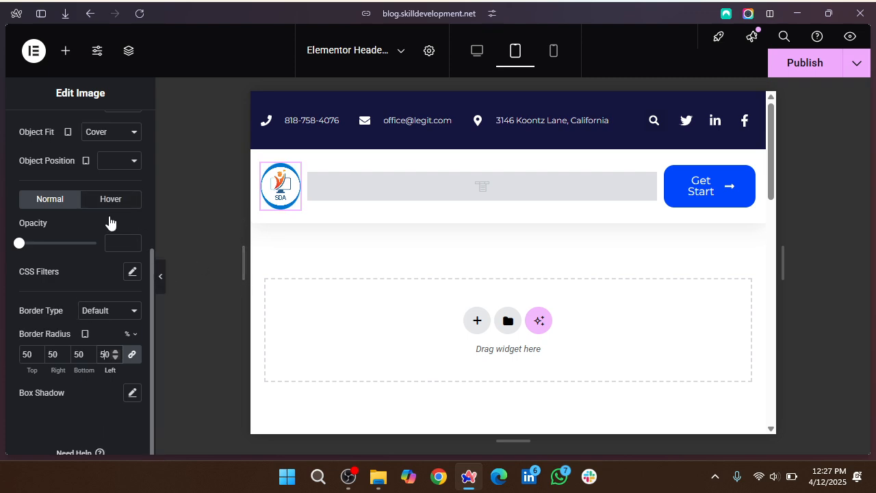
scroll(110, 223, "up", 4)
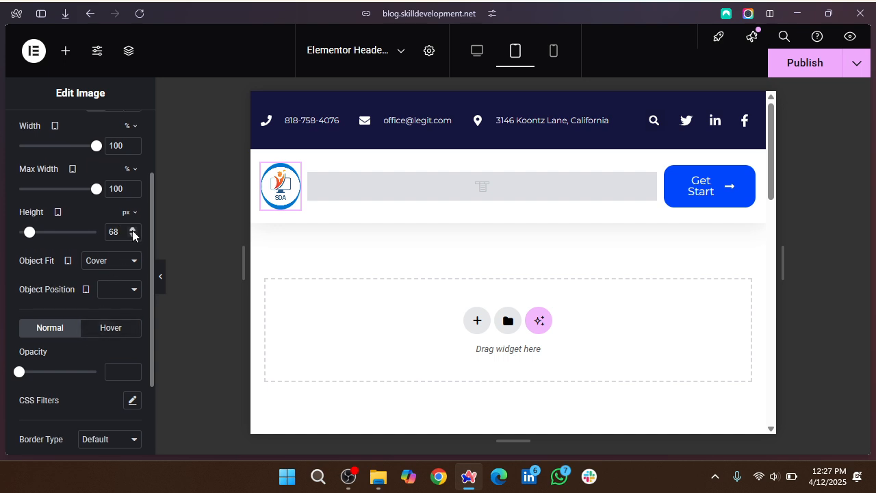
scroll(125, 189, "up", 1)
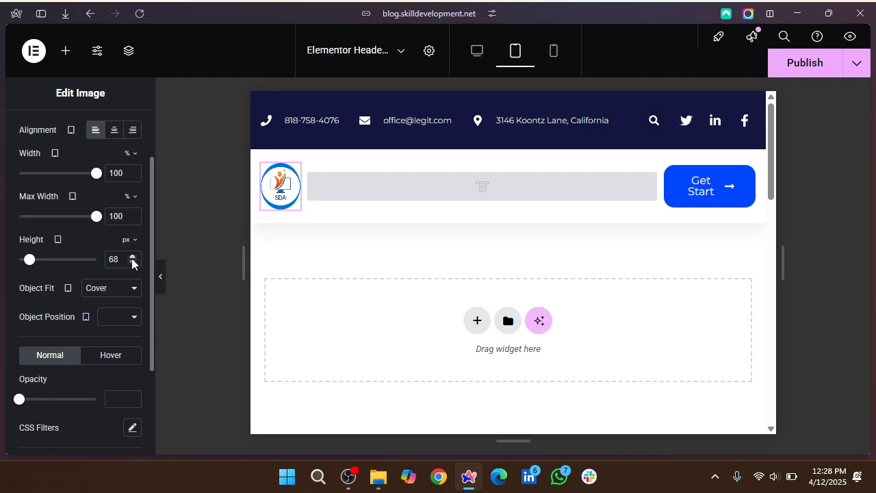
Step: Step the logo height down and up, then enter 58
left_click(132, 259)
left_click(133, 260)
left_click(132, 260)
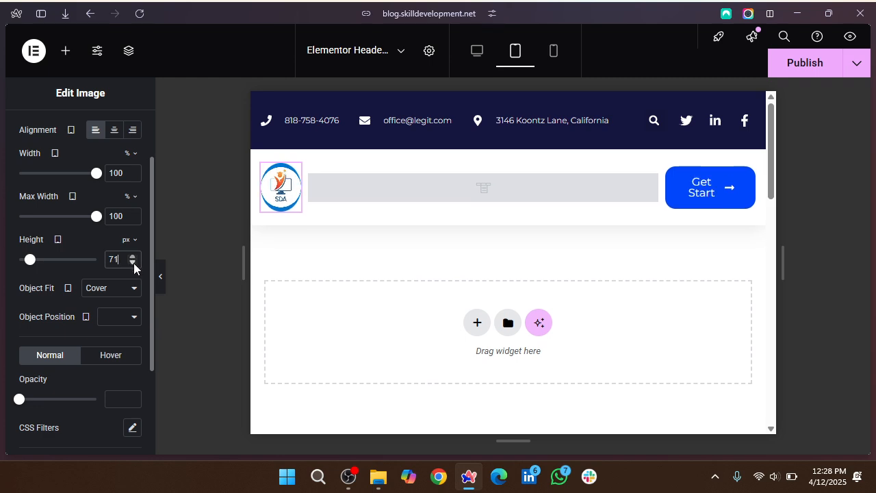
left_click(132, 263)
left_click(133, 263)
left_click(132, 263)
left_click(132, 263)
left_click(133, 263)
left_click(132, 263)
left_click(132, 263)
left_click(132, 263)
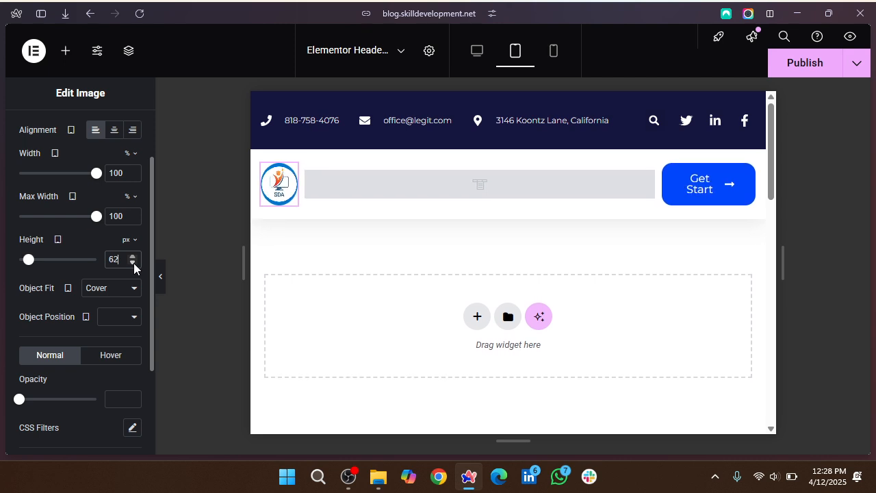
left_click(132, 263)
left_click(132, 263)
left_click(133, 263)
left_click(132, 263)
left_click(133, 263)
left_click(133, 263)
left_click(132, 263)
left_click(133, 263)
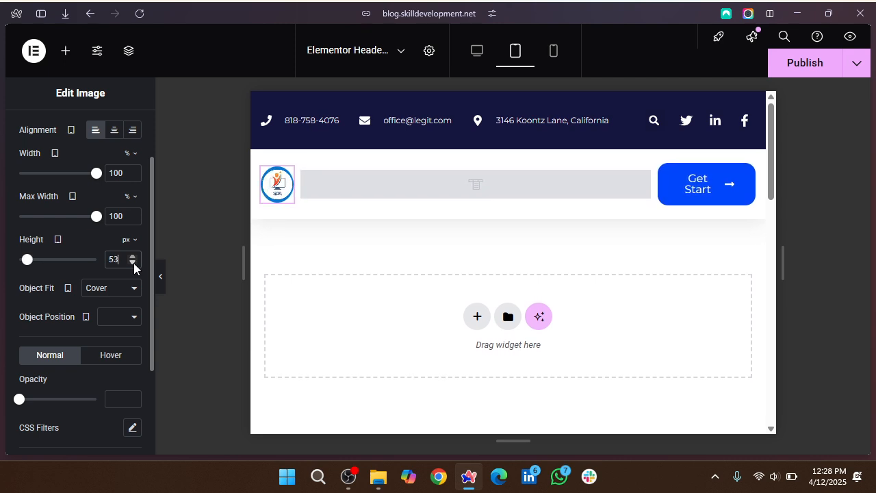
left_click(133, 262)
left_click(133, 263)
left_click(134, 263)
left_click(134, 263)
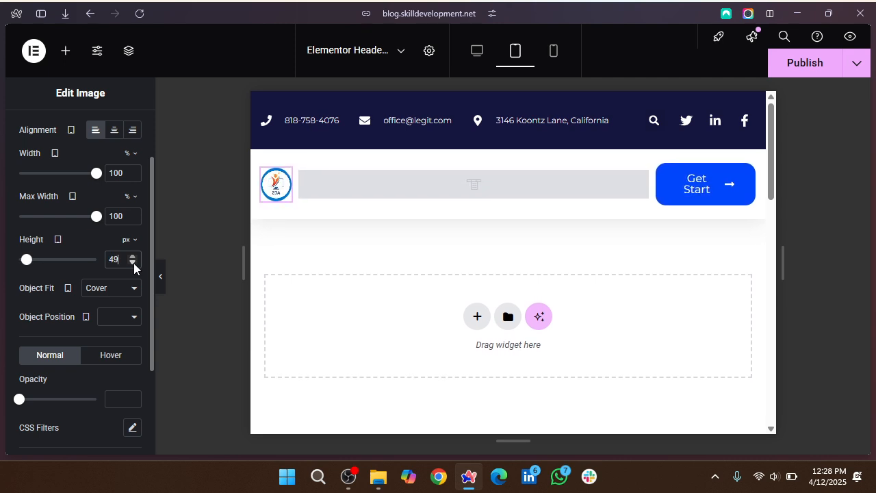
left_click_drag(120, 255, 110, 255)
type("58")
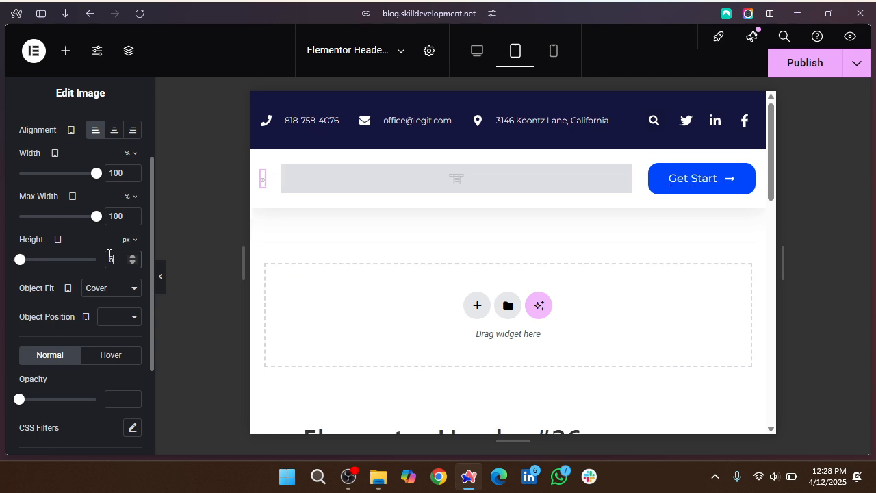
Step: Clear the logo's 100% width and max width, then drag the width to 50%
double_click(115, 173)
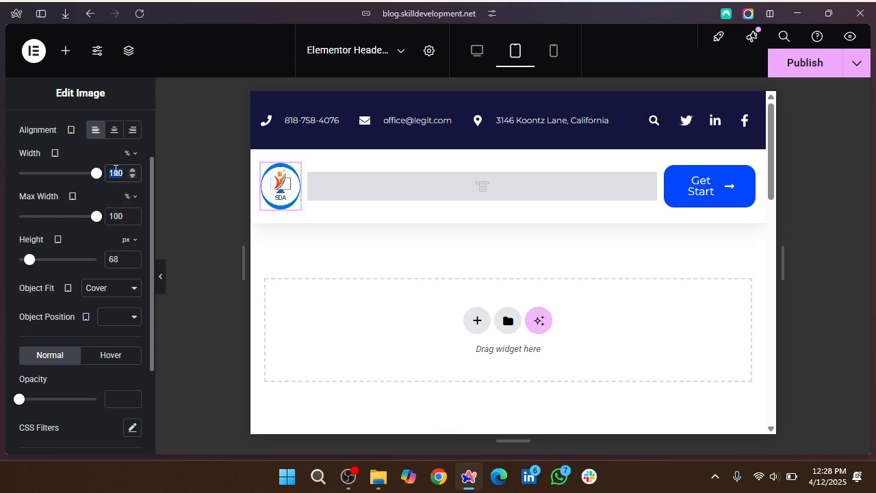
key("BackSpace")
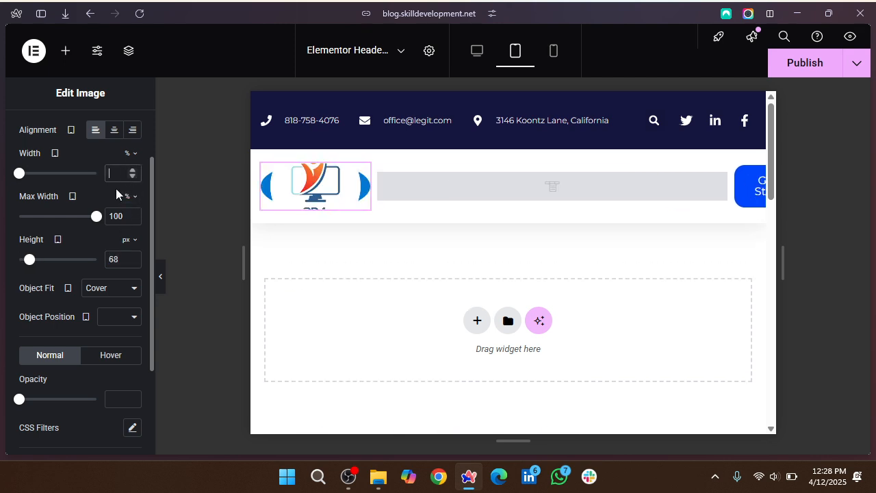
double_click(109, 217)
key("BackSpace")
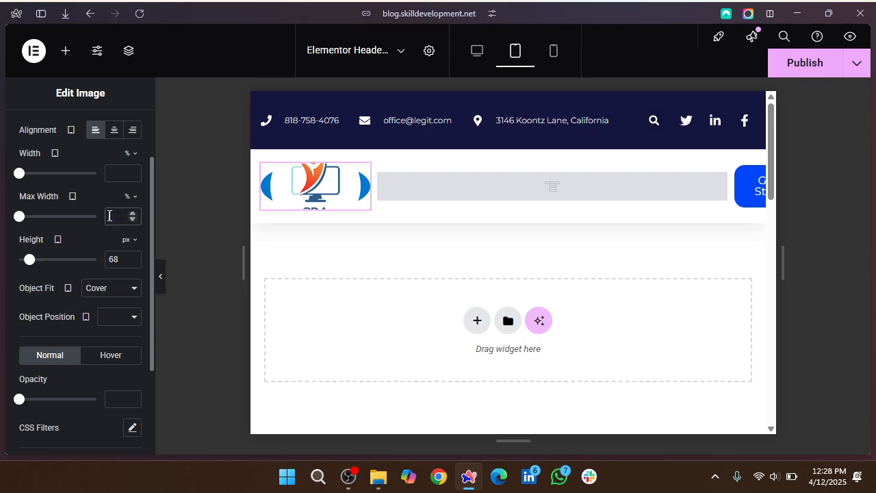
left_click_drag(20, 174, 96, 176)
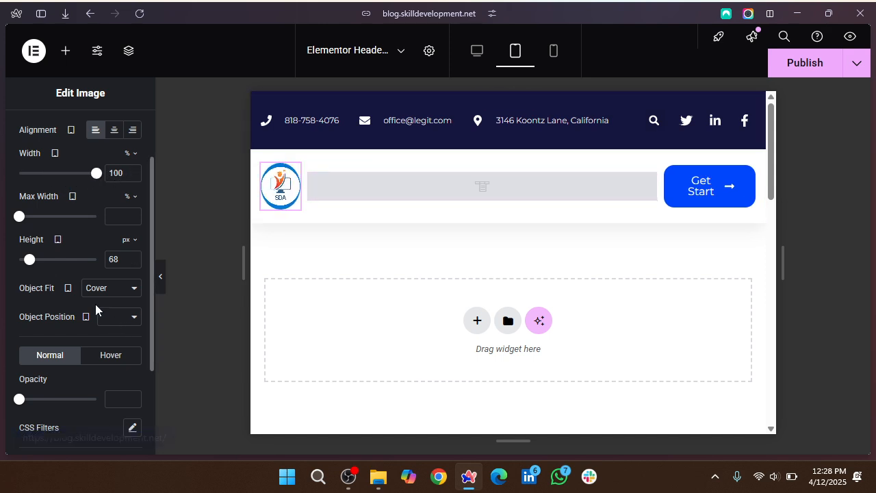
Step: Try Fill object fit on the logo, then switch it back to Cover
left_click(132, 291)
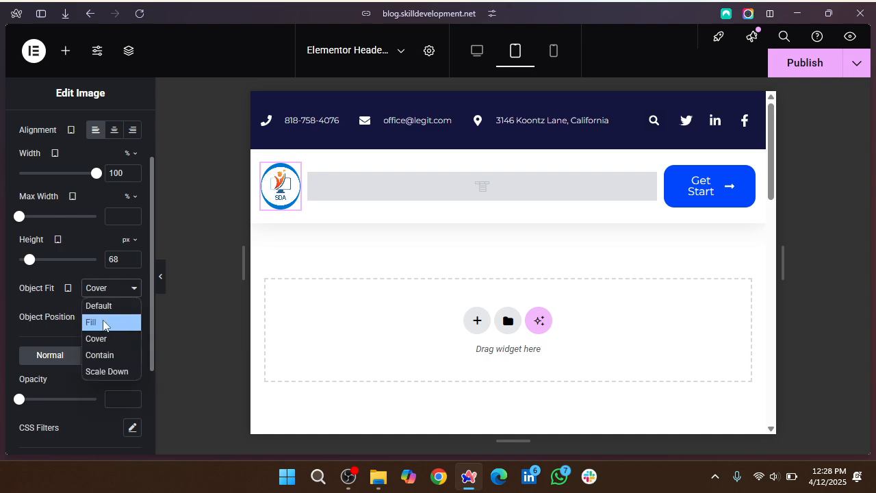
left_click(103, 323)
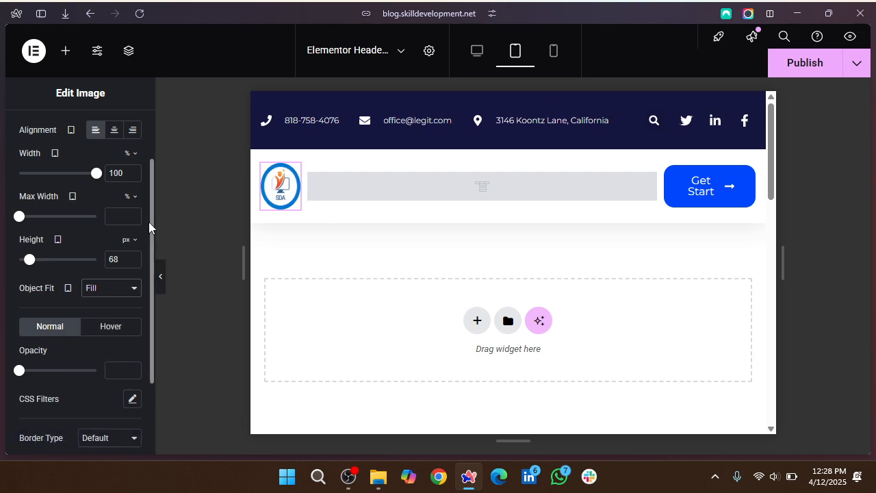
left_click(108, 291)
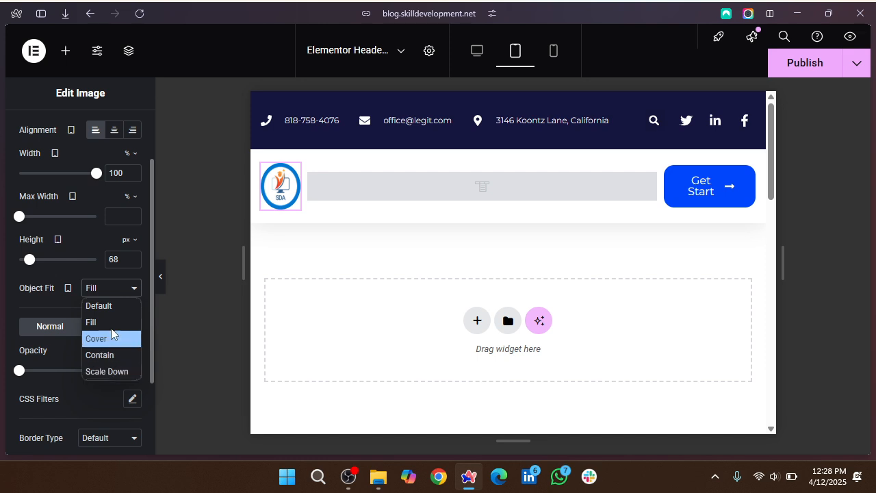
left_click(84, 234)
left_click(108, 291)
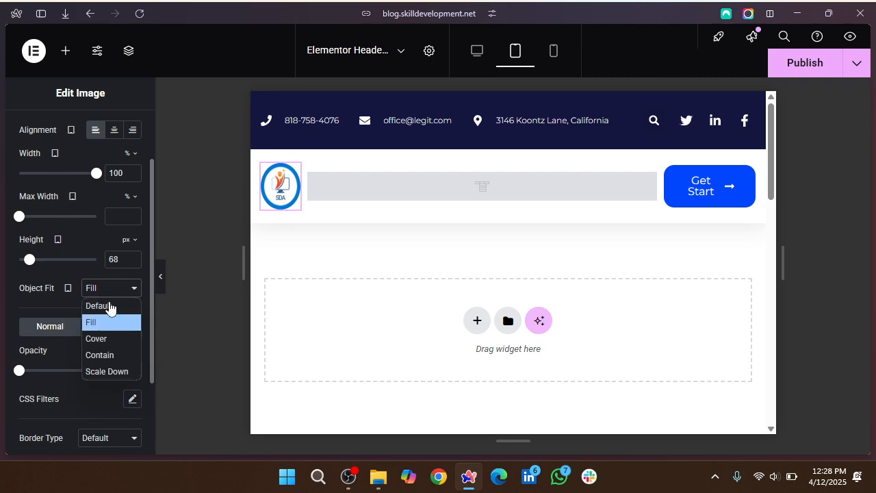
left_click(110, 337)
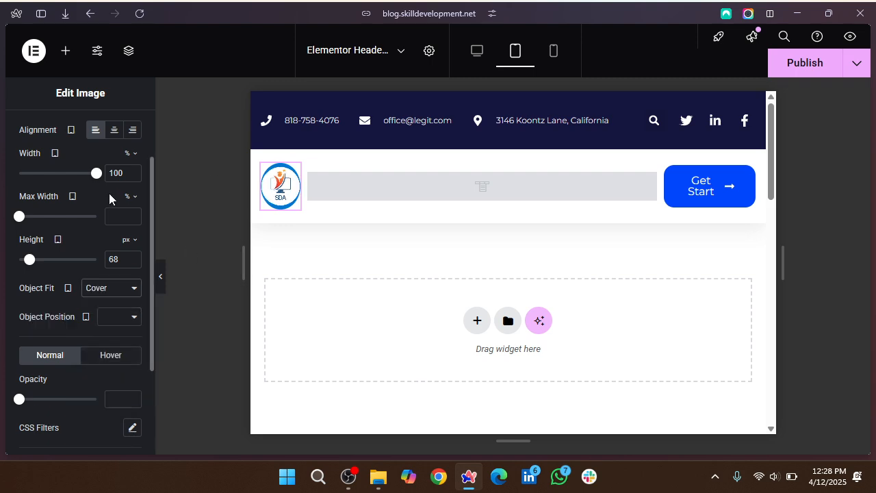
Step: Keep the logo height in px and fine-tune it back to 68 px
double_click(115, 172)
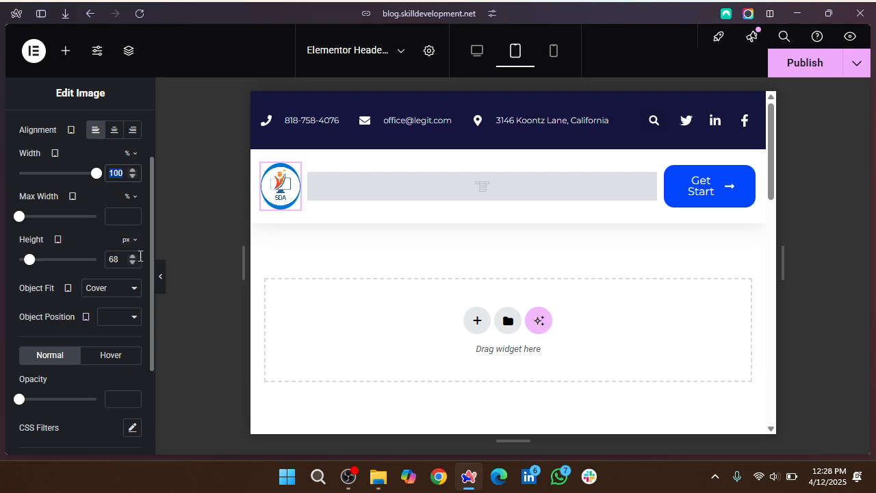
left_click(134, 241)
left_click(134, 241)
left_click(132, 262)
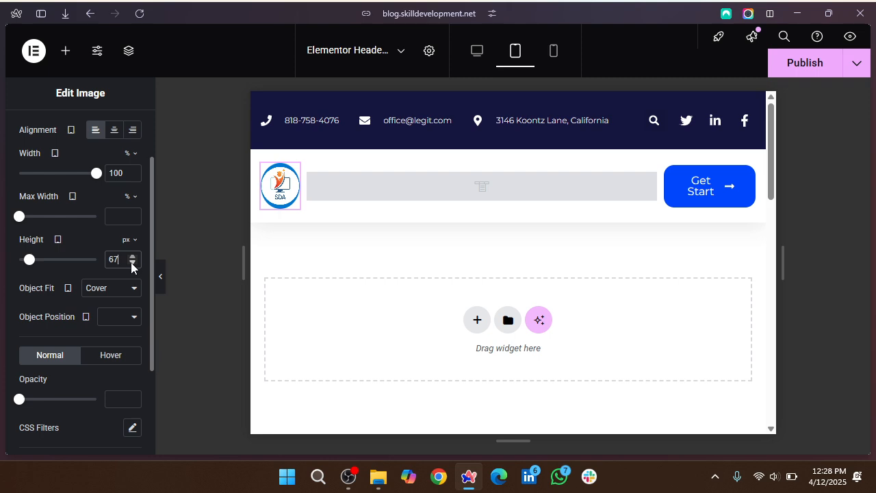
left_click(133, 263)
left_click(132, 263)
left_click(132, 263)
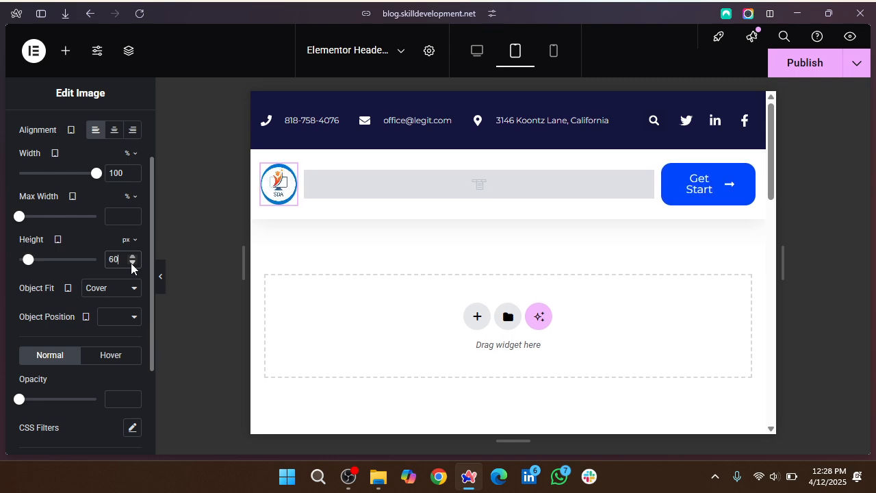
left_click(133, 257)
left_click(133, 257)
left_click(133, 257)
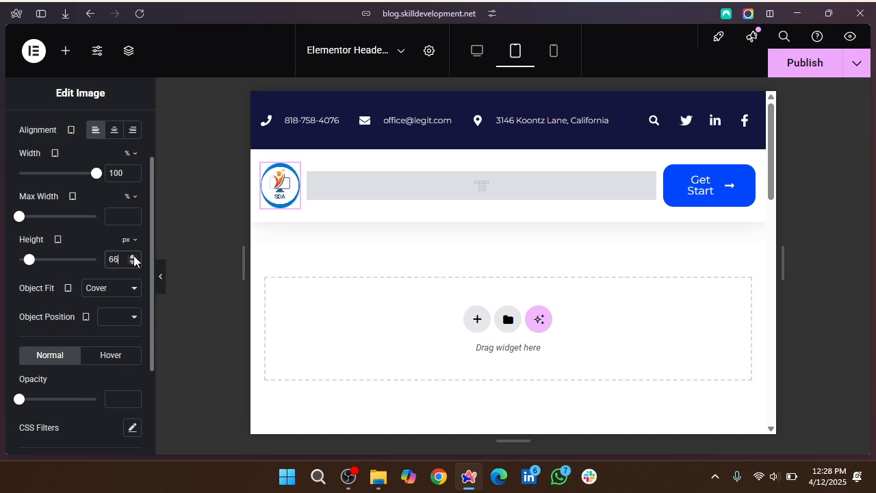
left_click(133, 257)
left_click(132, 263)
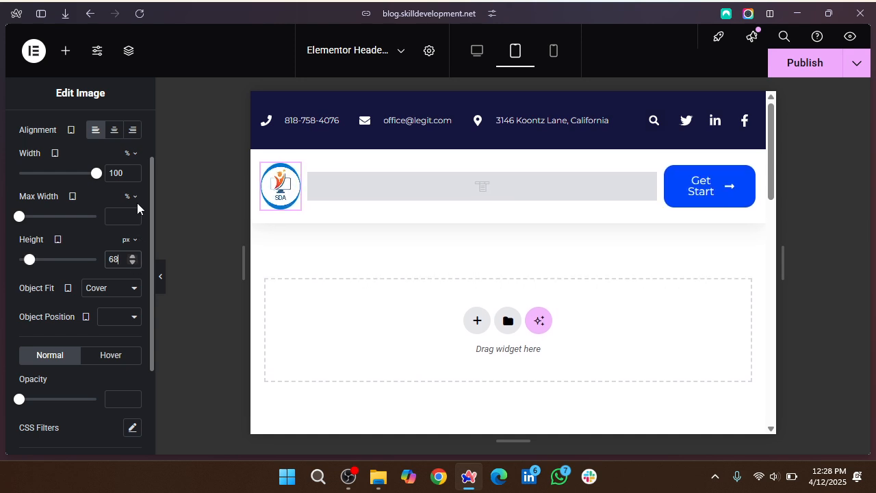
left_click(128, 172)
Step: Switch the logo width unit to px and set the width to 86 px
left_click(130, 154)
left_click(127, 155)
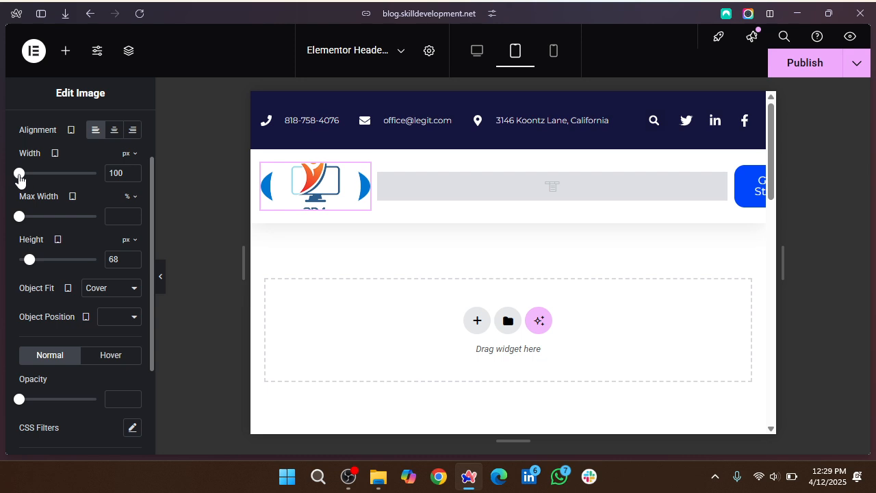
mouse_move(20, 179)
left_mouse_down()
mouse_move(43, 176)
mouse_move(25, 176)
left_mouse_up()
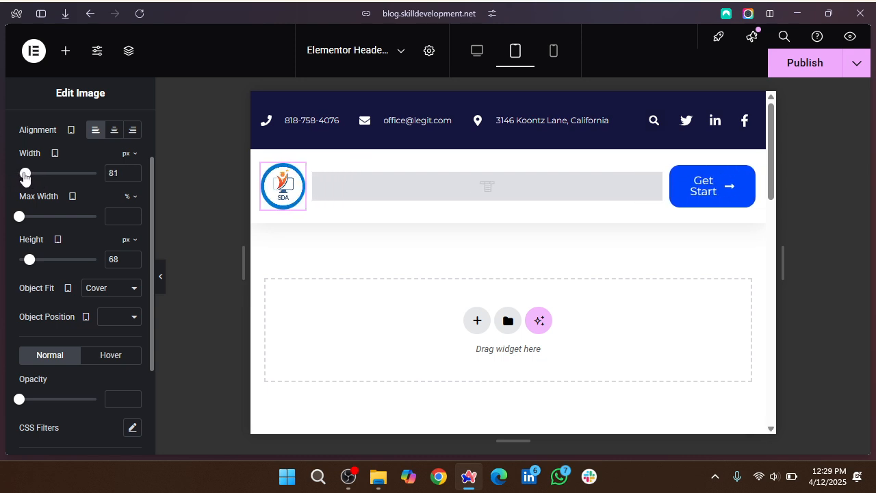
left_click(132, 176)
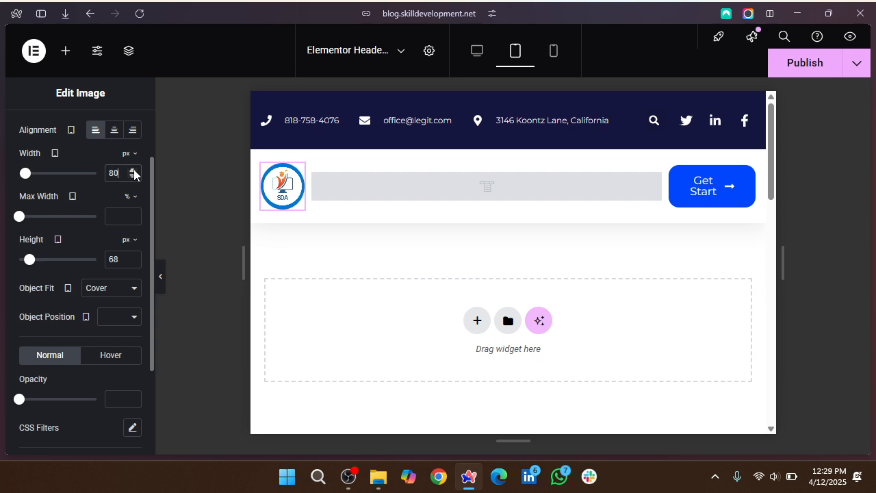
left_click(134, 171)
left_click(133, 171)
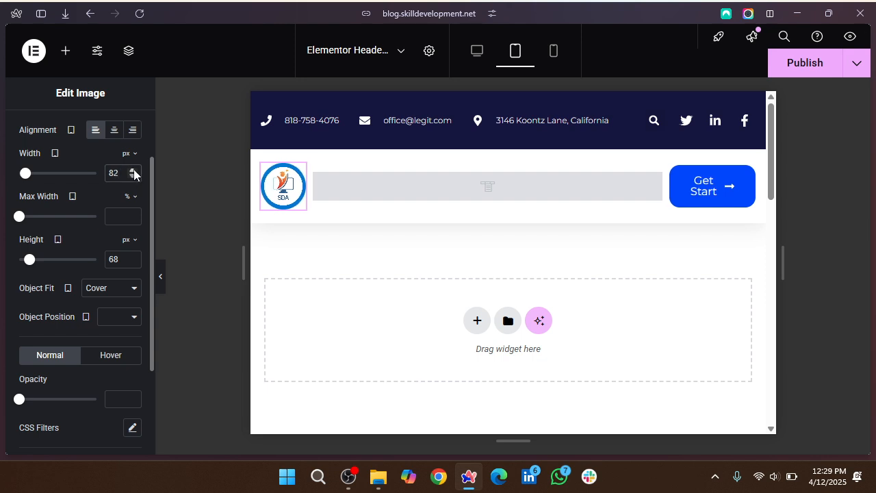
left_click(133, 171)
left_click(134, 171)
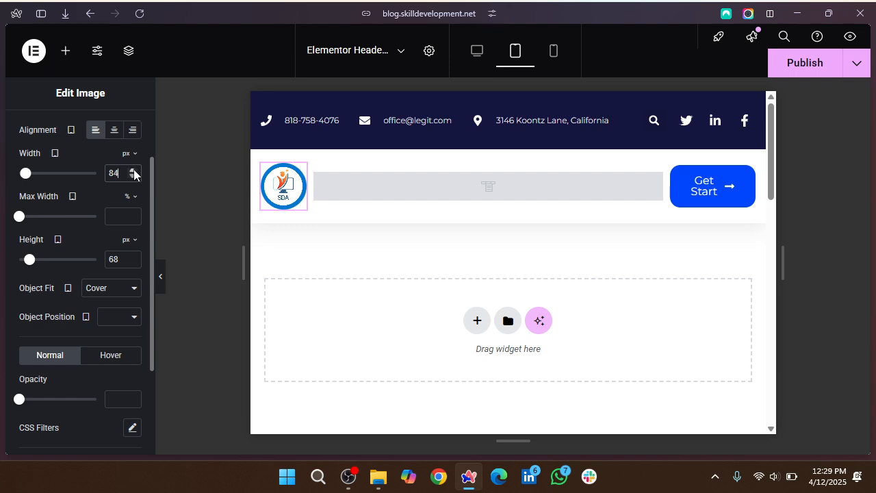
left_click(134, 170)
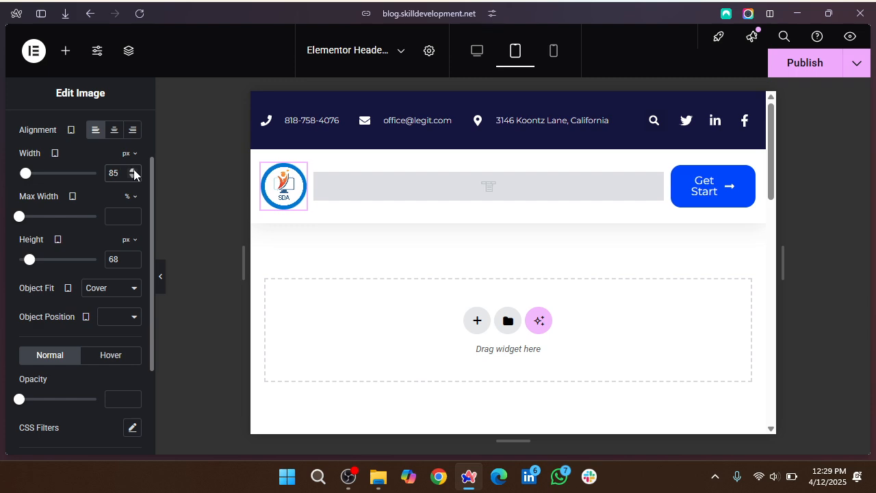
left_click(134, 171)
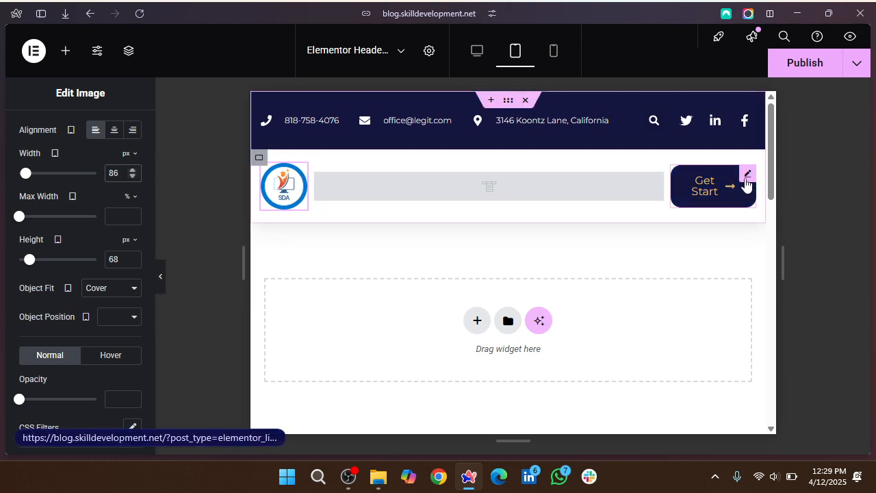
Step: Drag the navigation menu widget's edge to narrow the header menu area
left_click(746, 178)
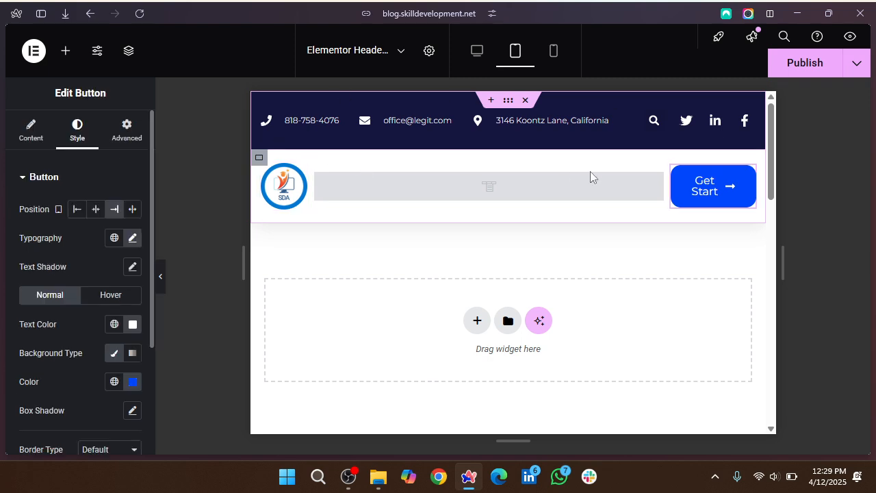
left_click(663, 193)
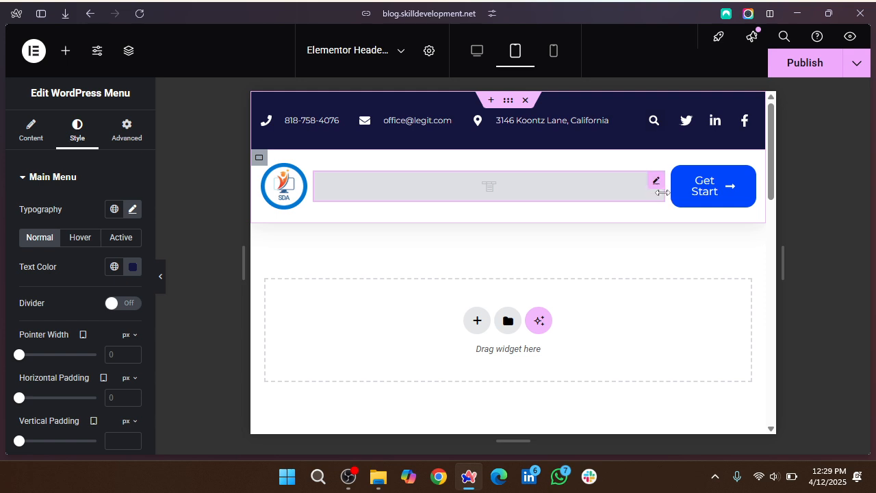
left_click_drag(662, 192, 626, 196)
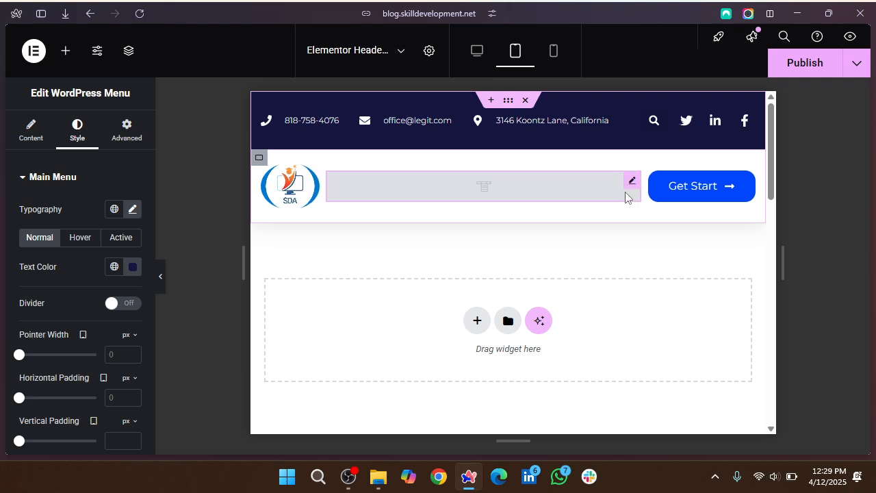
Step: Clear the logo's fixed width, set its unit to %, and publish the header
left_click(294, 188)
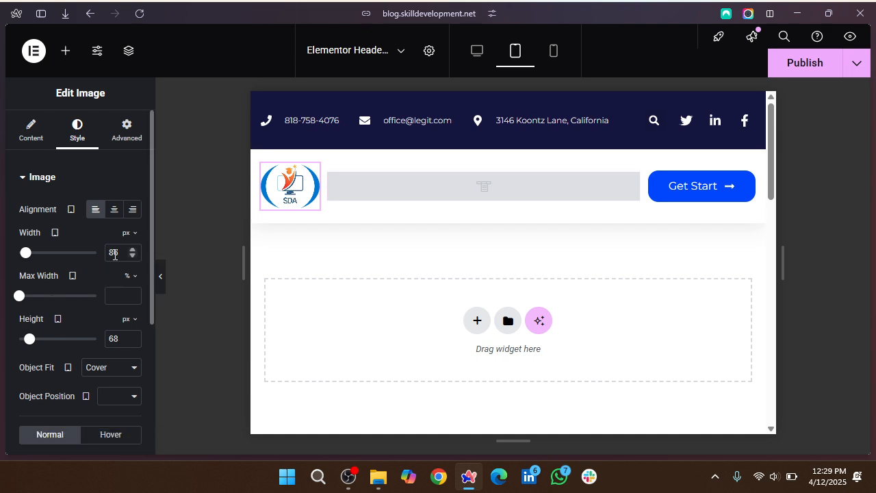
key("BackSpace")
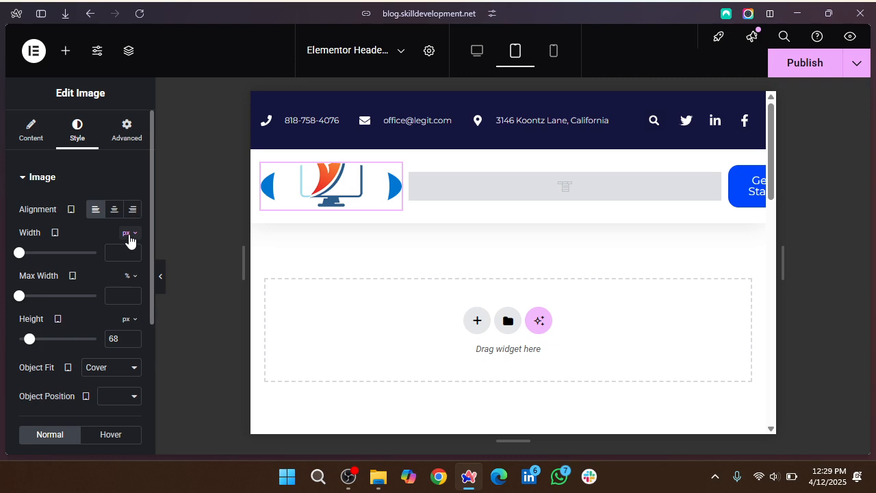
left_click(129, 236)
left_click(129, 236)
left_click(135, 237)
left_click(136, 237)
left_click(134, 240)
left_click(131, 254)
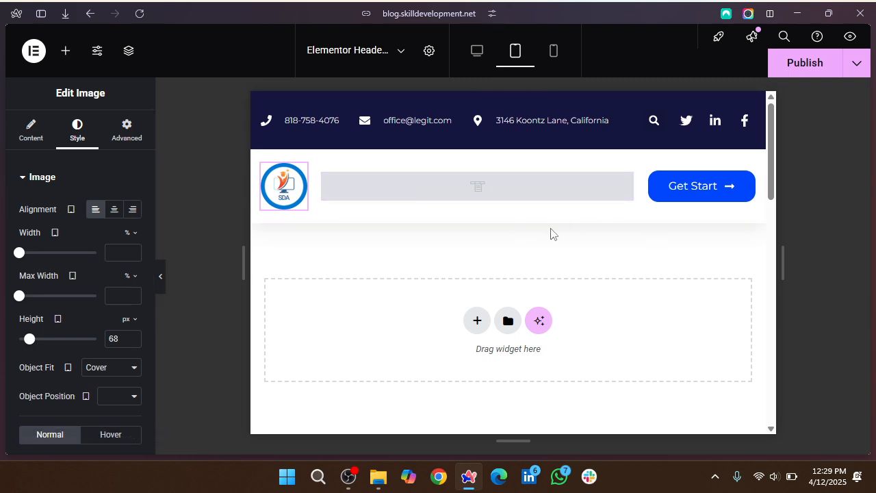
left_click(787, 68)
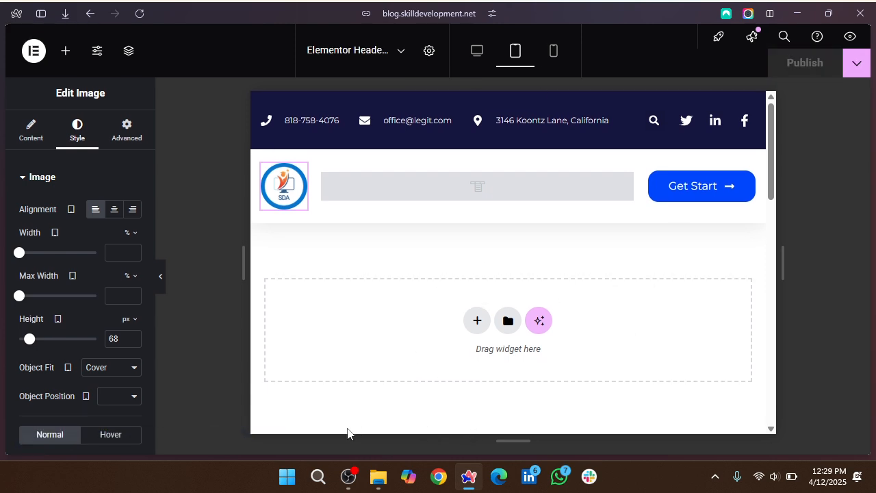
Step: Open the live site homepage to check the published header logo
mouse_move(0, 404)
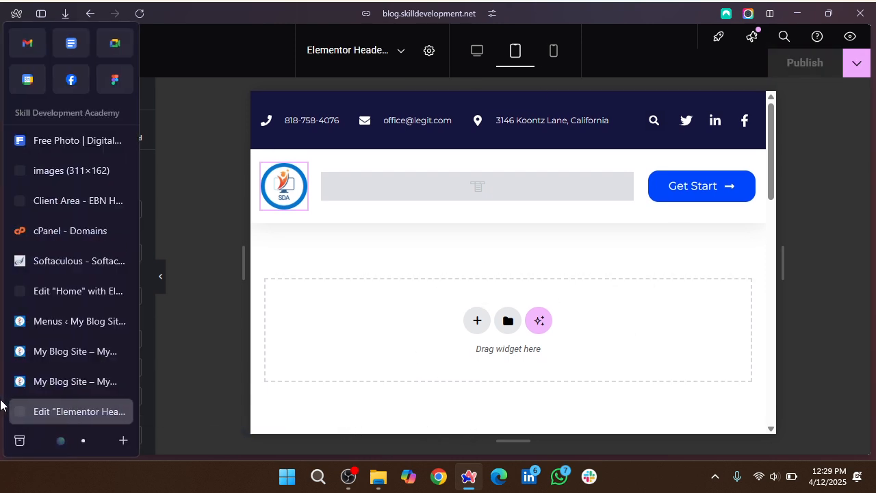
left_click(65, 352)
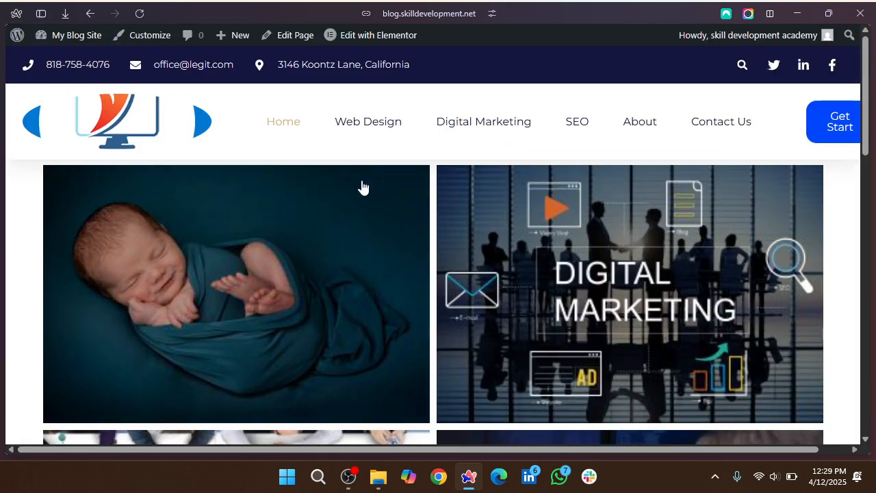
left_click(363, 188)
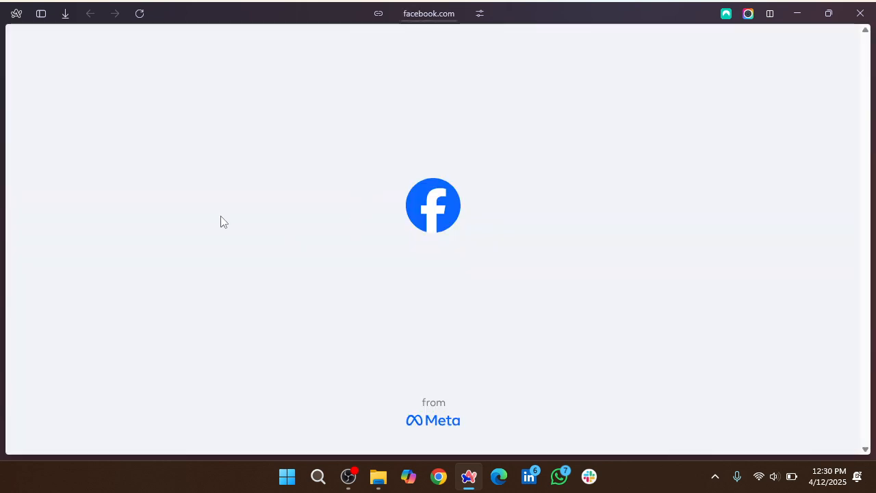
mouse_move(3, 186)
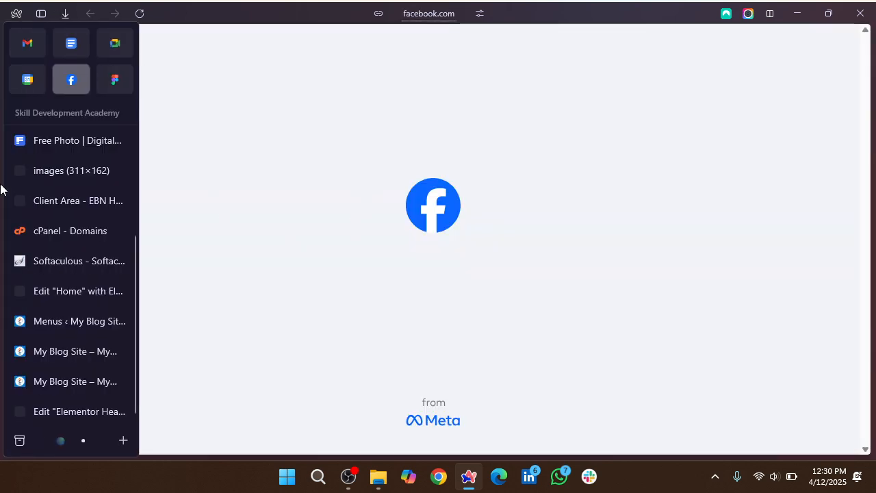
left_click(65, 321)
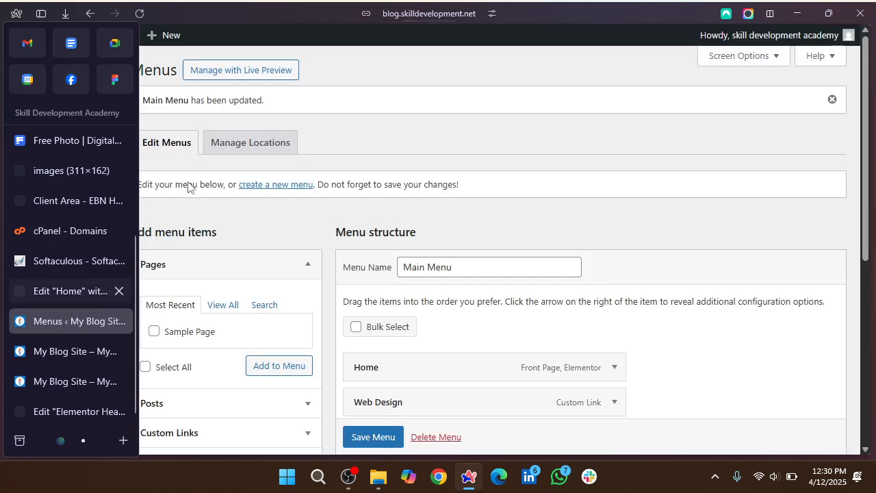
mouse_move(72, 43)
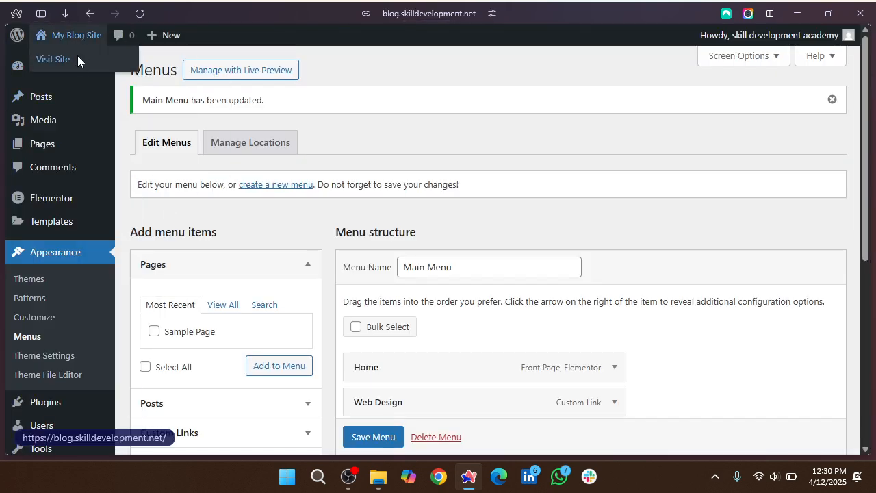
left_click(78, 60)
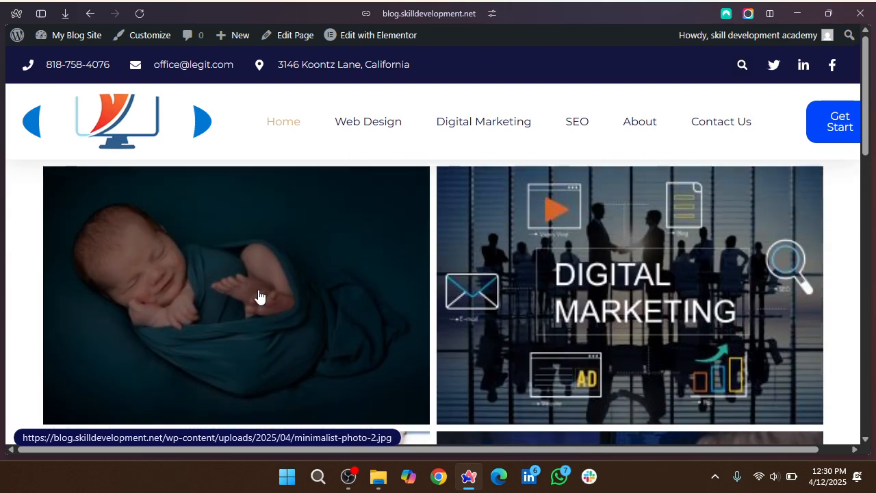
Step: Bring up Arc's address bar with the site URL, then dismiss its suggestions
mouse_move(2, 354)
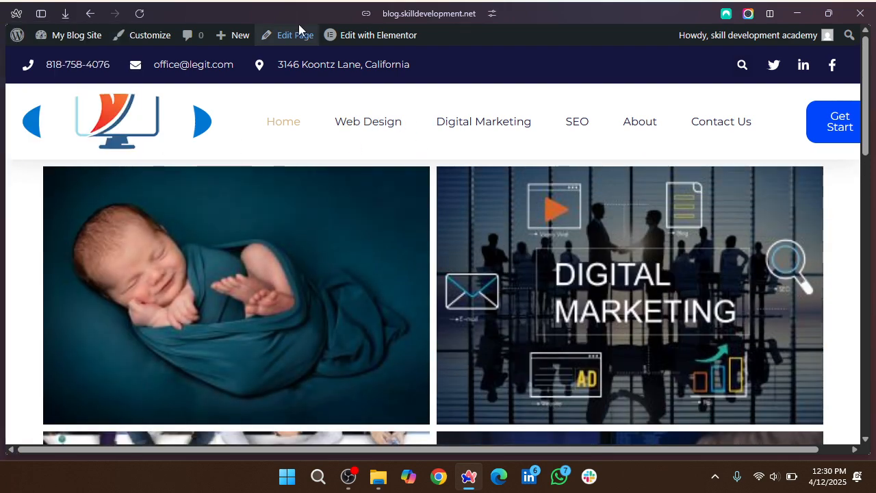
left_click(417, 13)
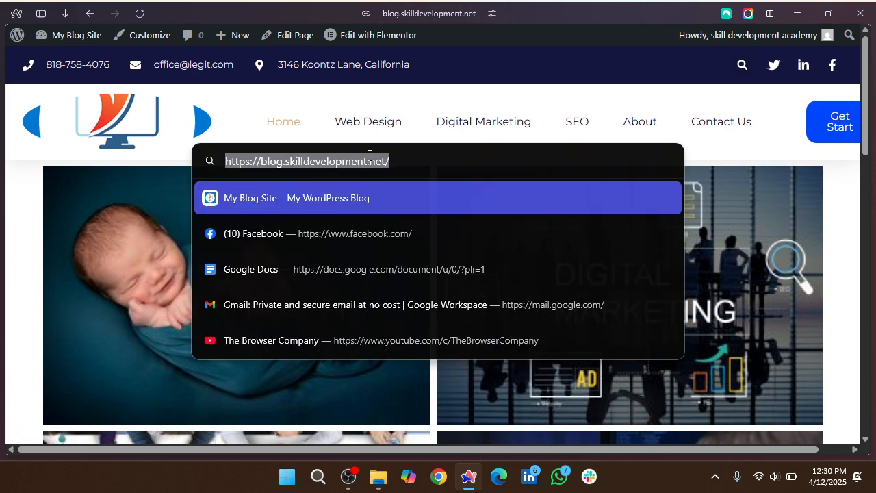
left_click(777, 305)
Step: Inspect the page, turn on the device toolbar, and try DevTools dock positions
right_click(776, 301)
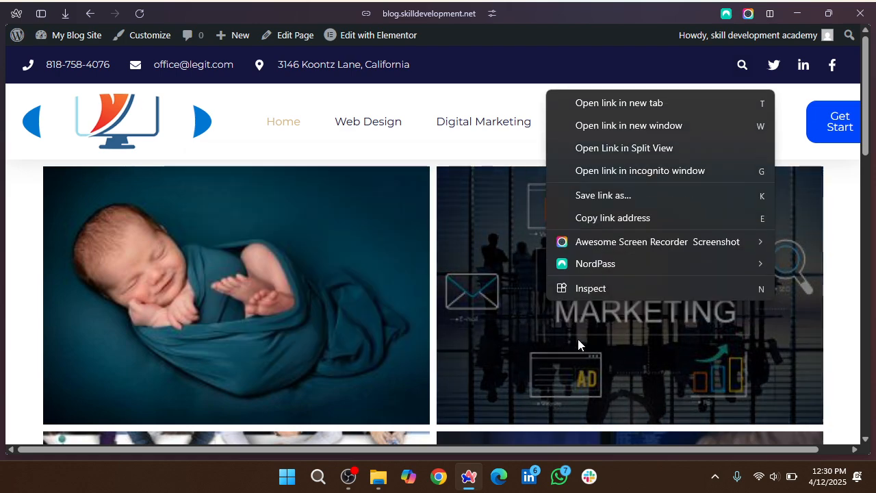
left_click(611, 294)
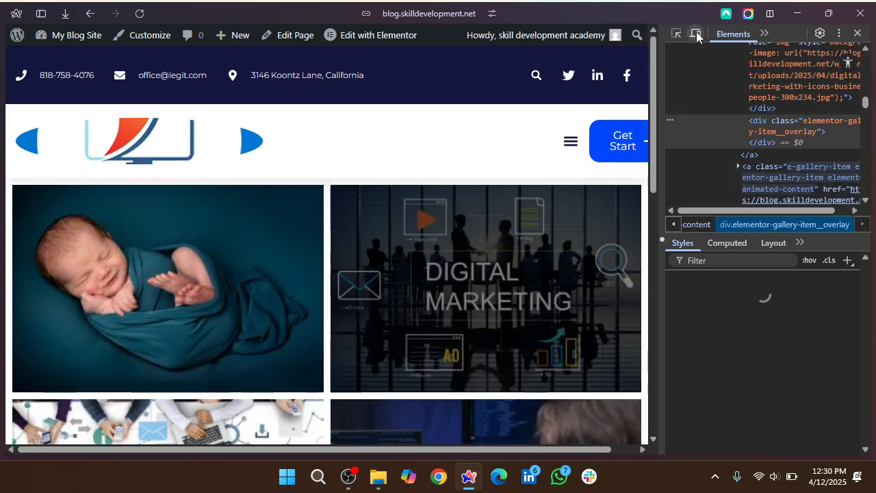
left_click(696, 33)
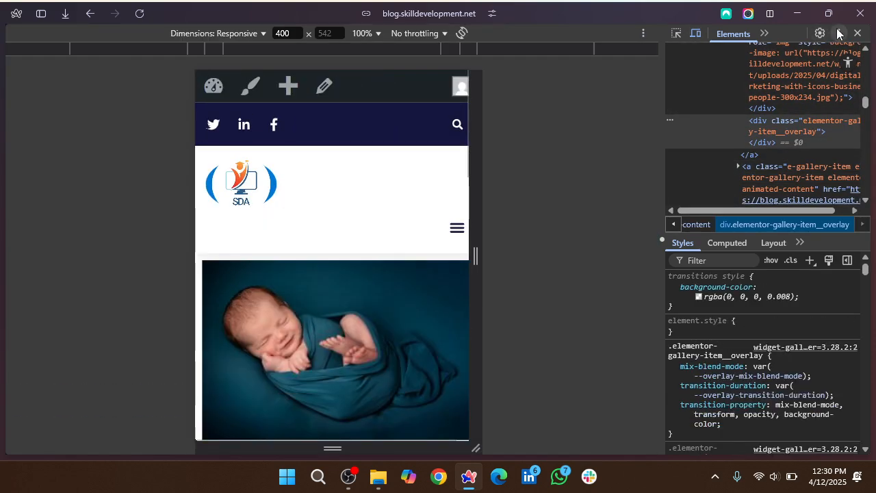
left_click(838, 33)
left_click(830, 56)
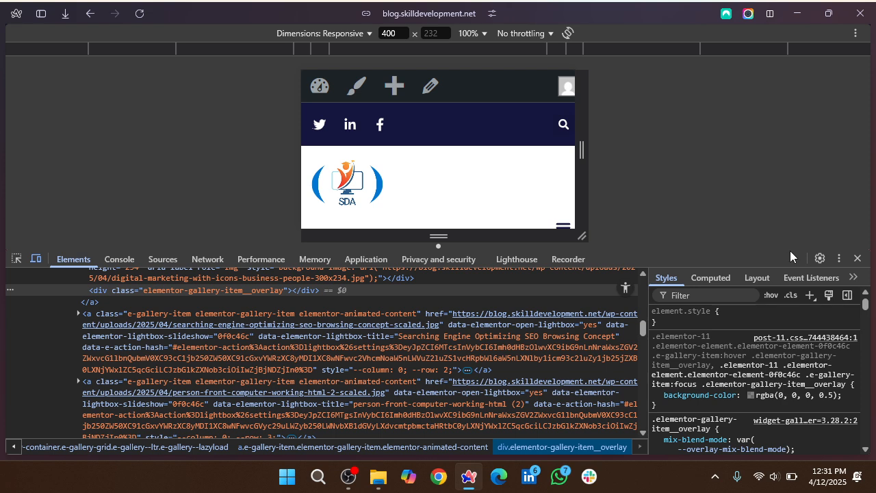
left_click(837, 258)
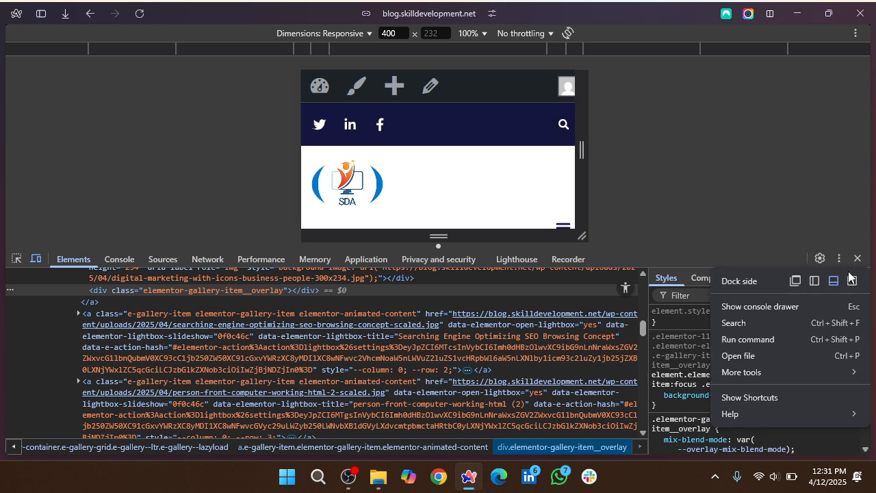
left_click(853, 281)
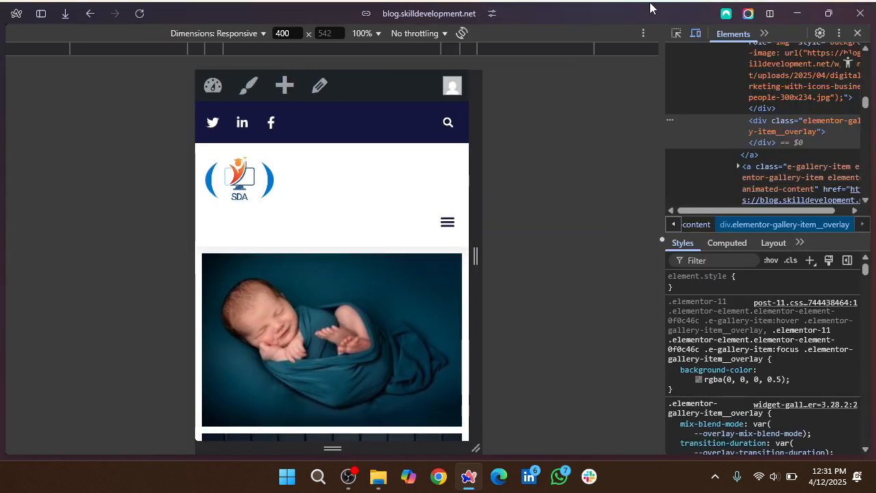
Step: Preview the homepage header at 768, 1024 and 1440 px widths
left_click(493, 48)
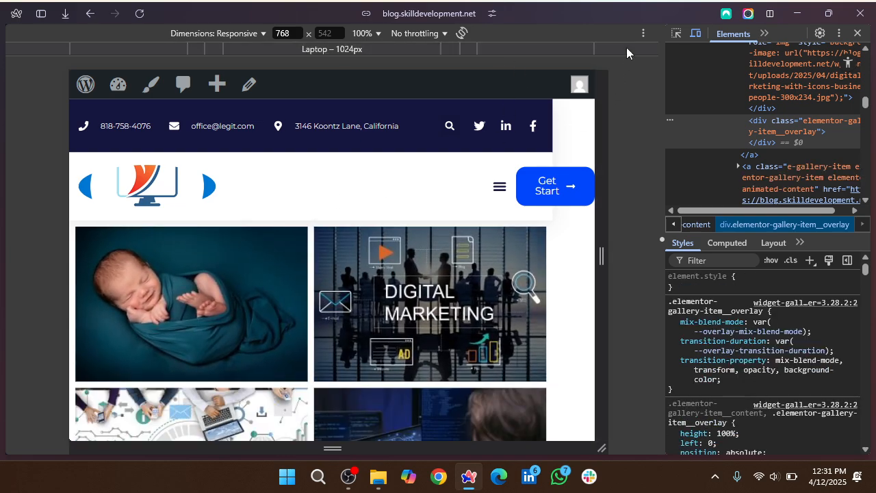
left_click(627, 49)
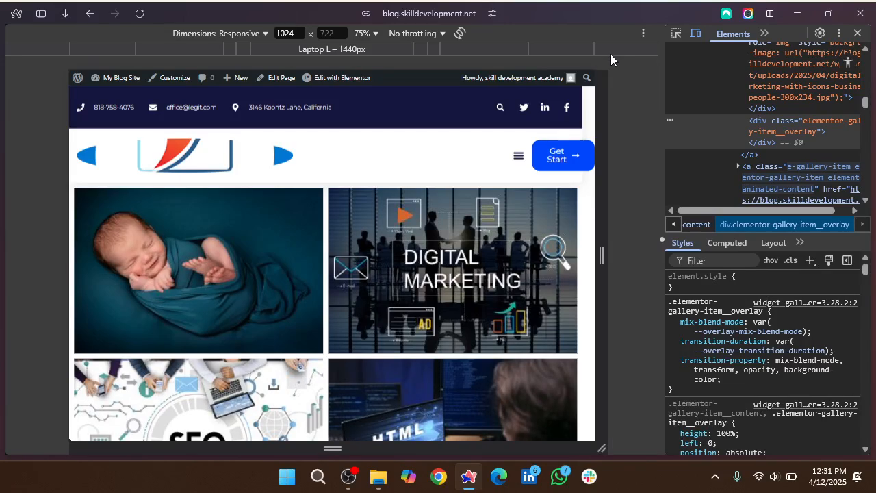
left_click(627, 49)
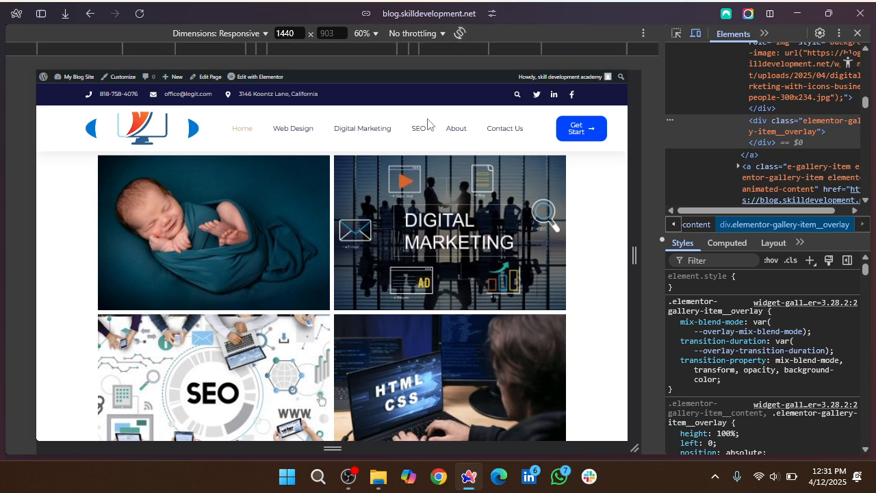
left_click(471, 477)
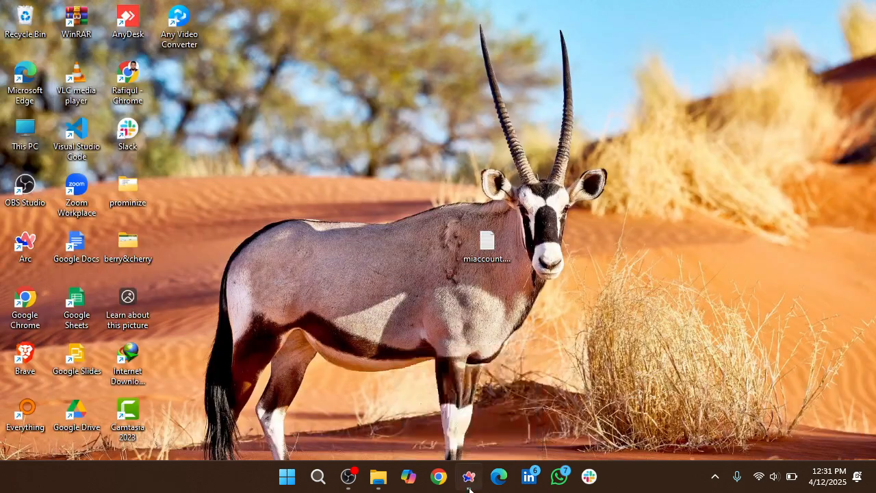
left_click(470, 477)
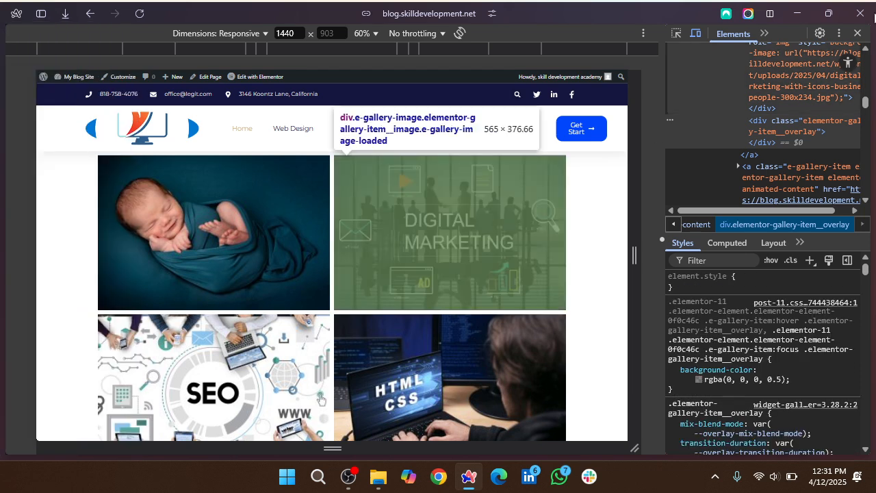
Step: Close DevTools and switch to the Home page's Elementor editor
left_click(854, 34)
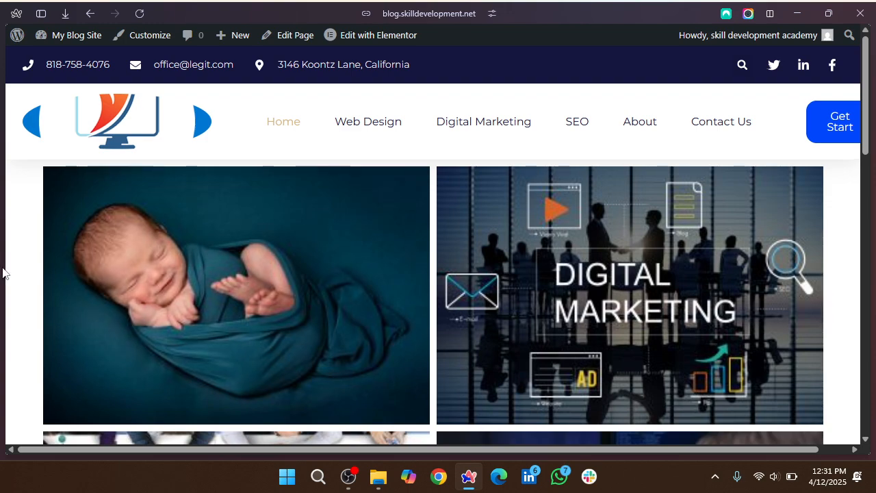
mouse_move(5, 295)
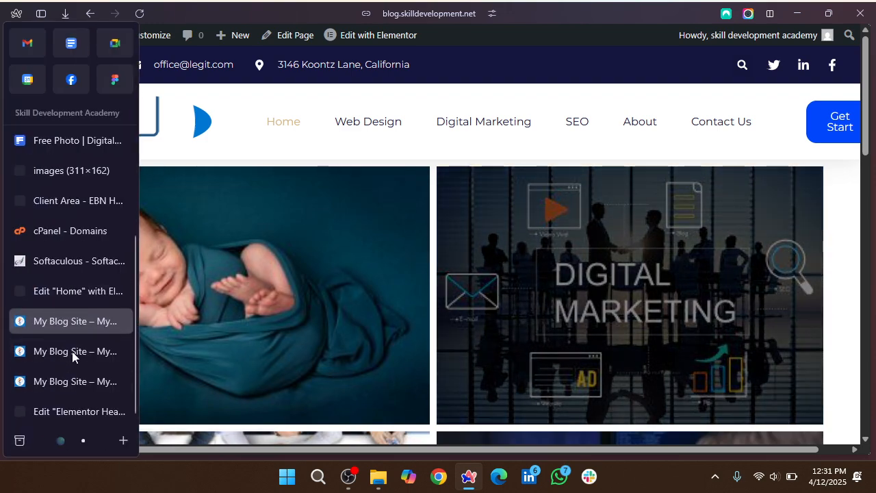
left_click(61, 291)
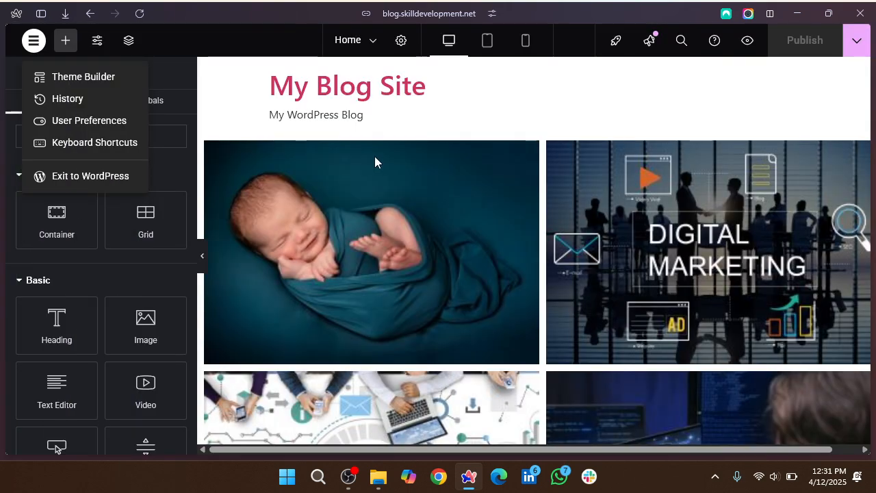
Step: Close the Home editor tab and show the header editor in Desktop view
mouse_move(2, 282)
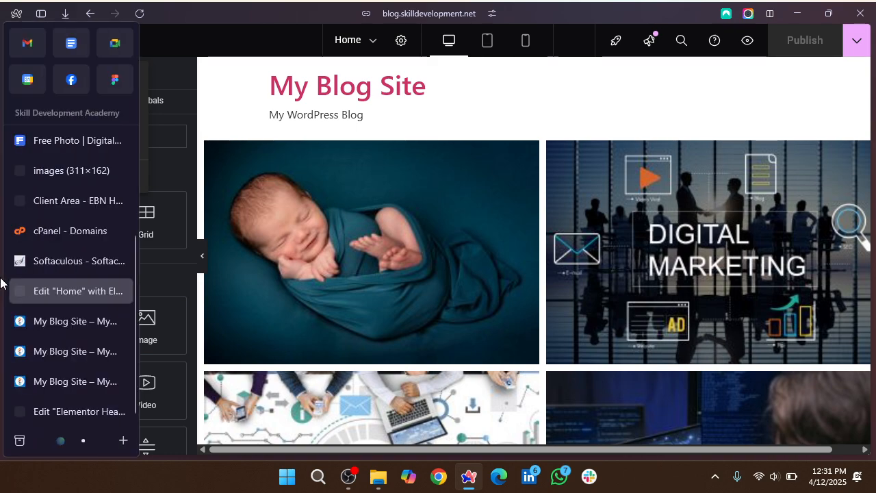
left_click(116, 291)
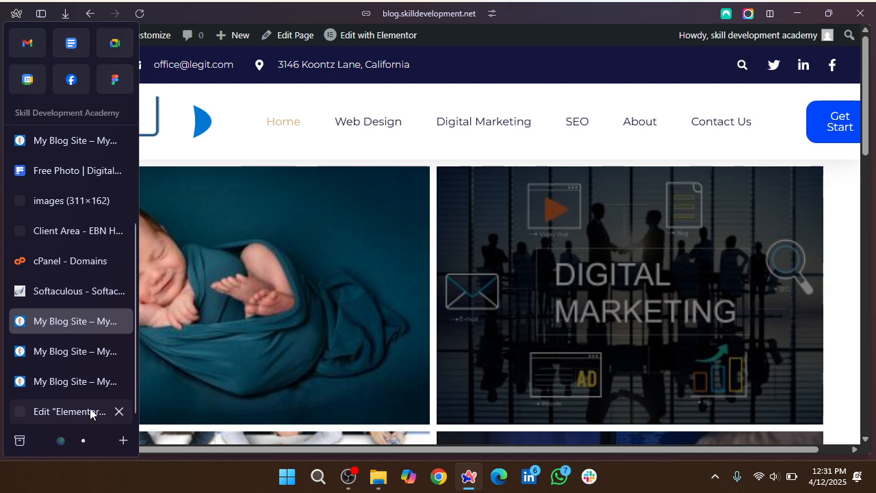
left_click(90, 408)
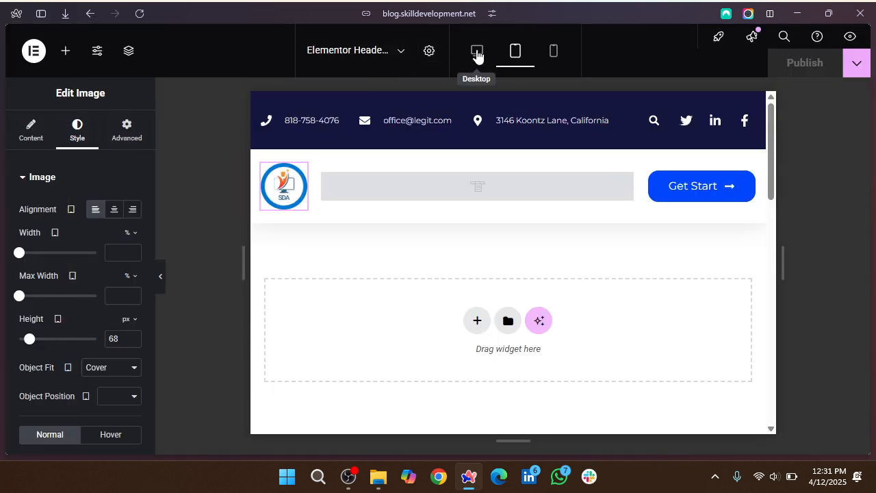
left_click(477, 56)
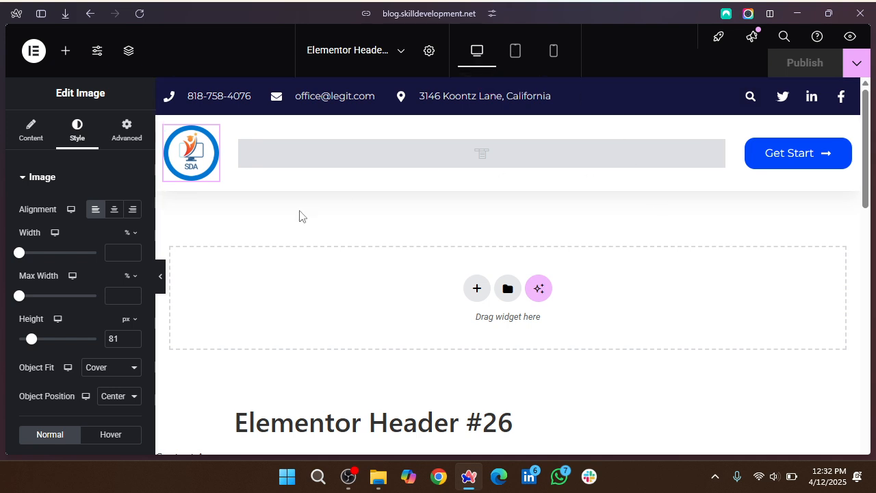
scroll(82, 241, "down", 1)
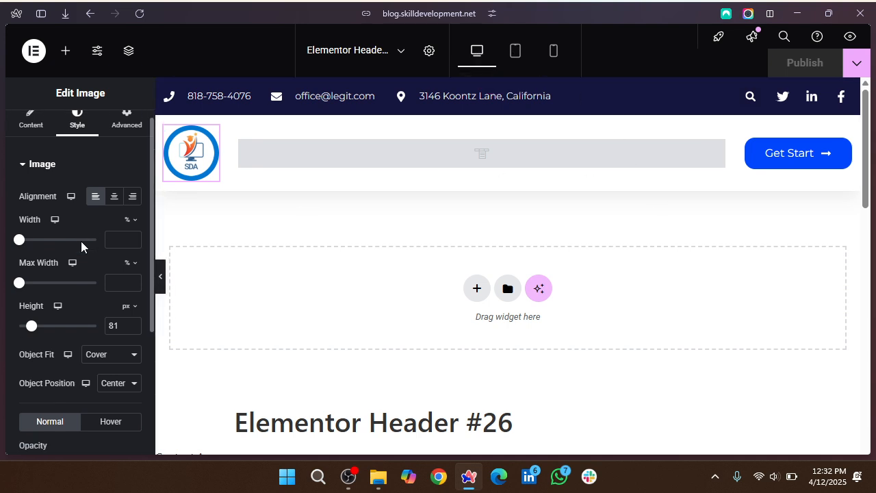
scroll(81, 241, "down", 2)
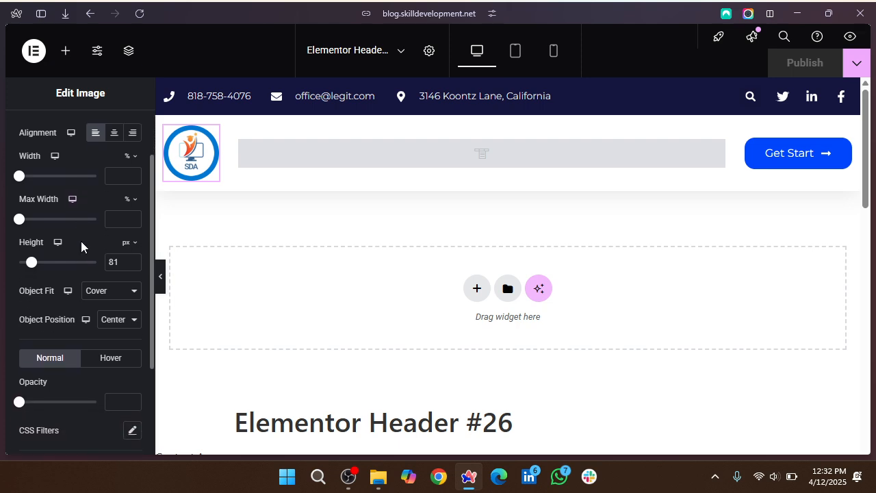
scroll(80, 241, "up", 2)
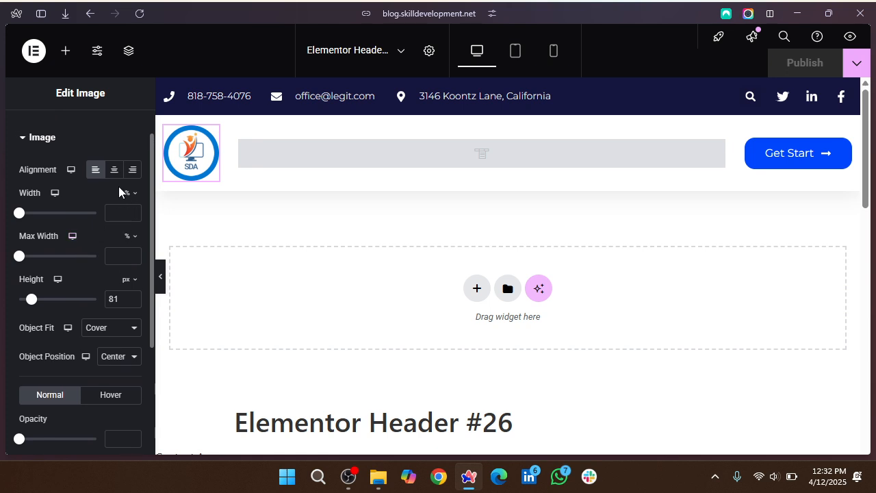
Step: Set the logo width to 81 px, publish the header, and switch to the logo folder
left_click(130, 193)
left_click(128, 198)
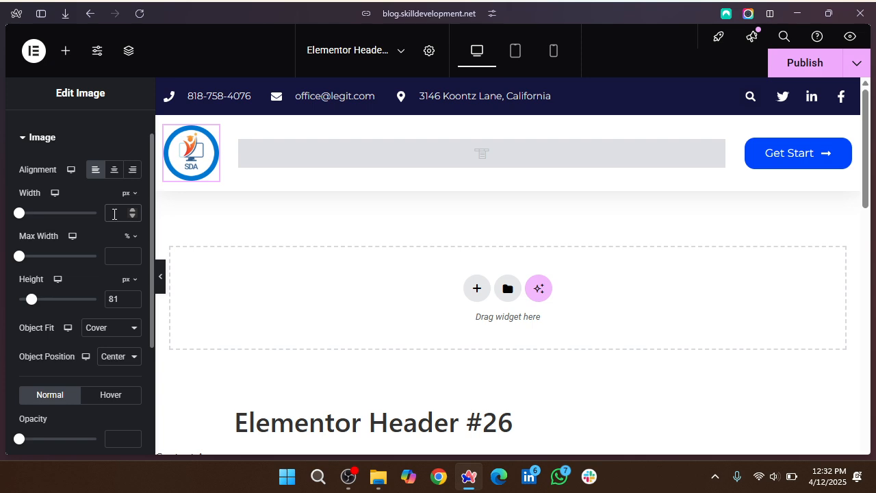
left_click_drag(21, 215, 27, 218)
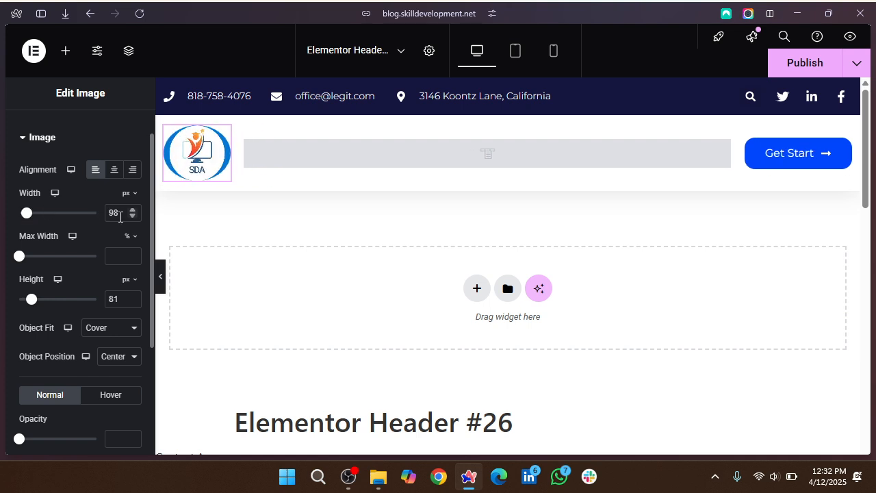
type("81")
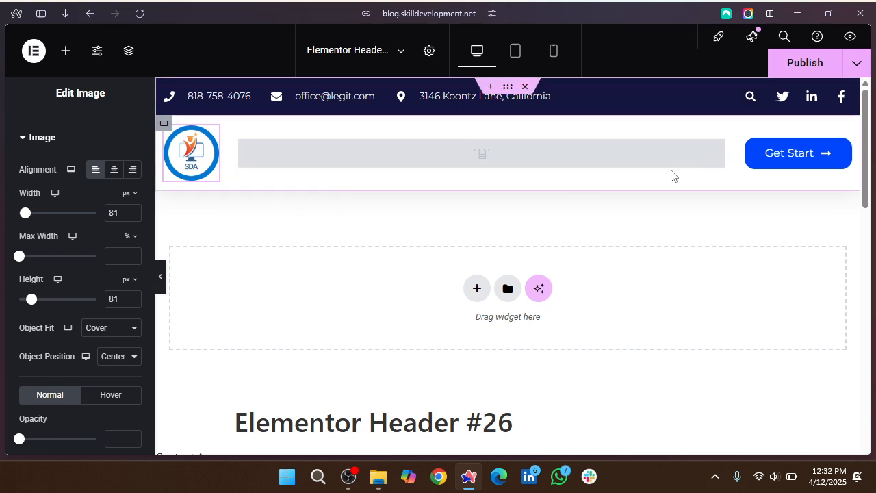
left_click(808, 63)
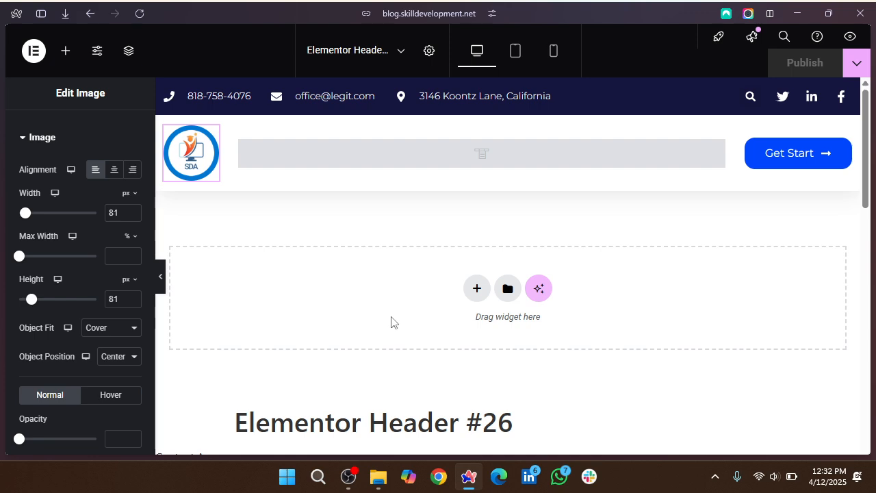
key("alt+Tab")
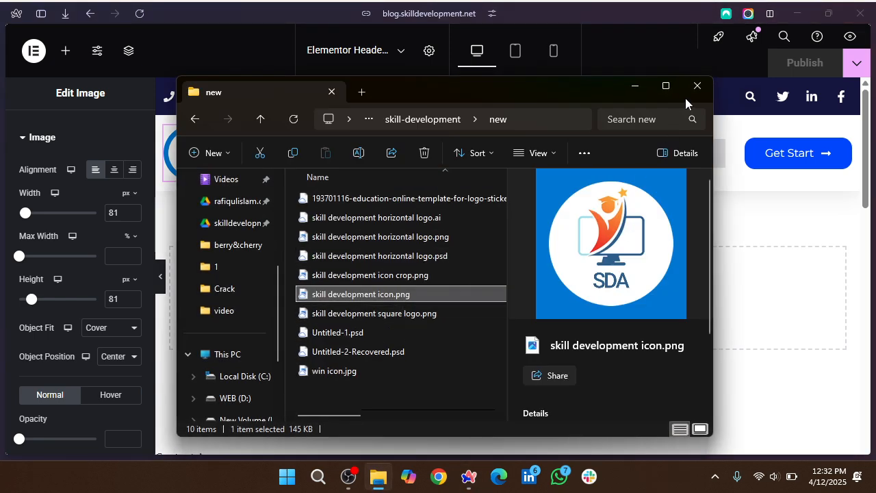
left_click(697, 86)
mouse_move(4, 370)
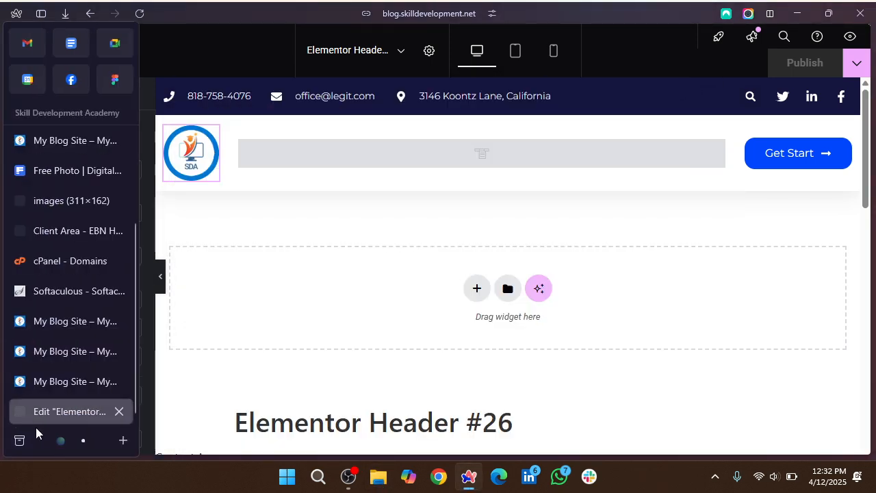
left_click(78, 385)
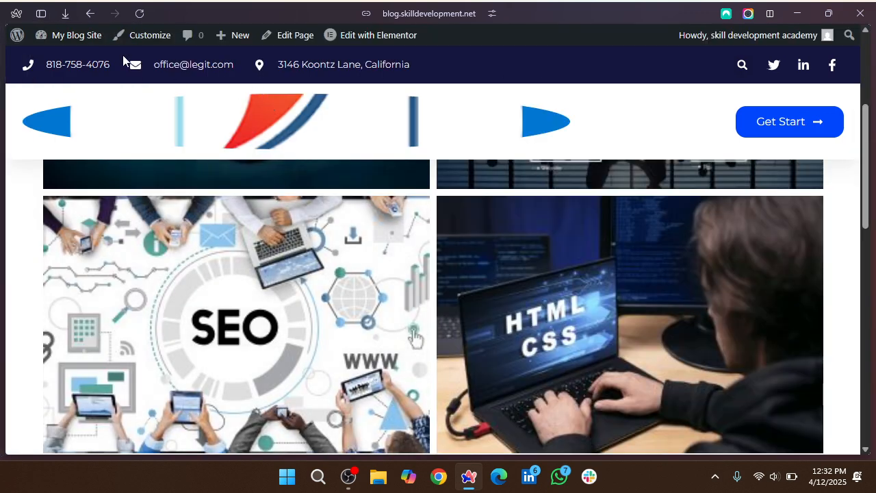
left_click(146, 14)
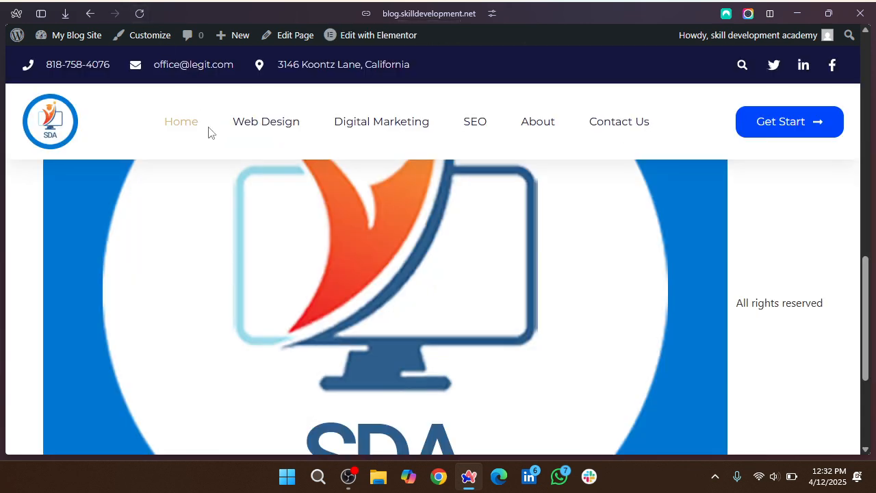
scroll(679, 383, "down", 3)
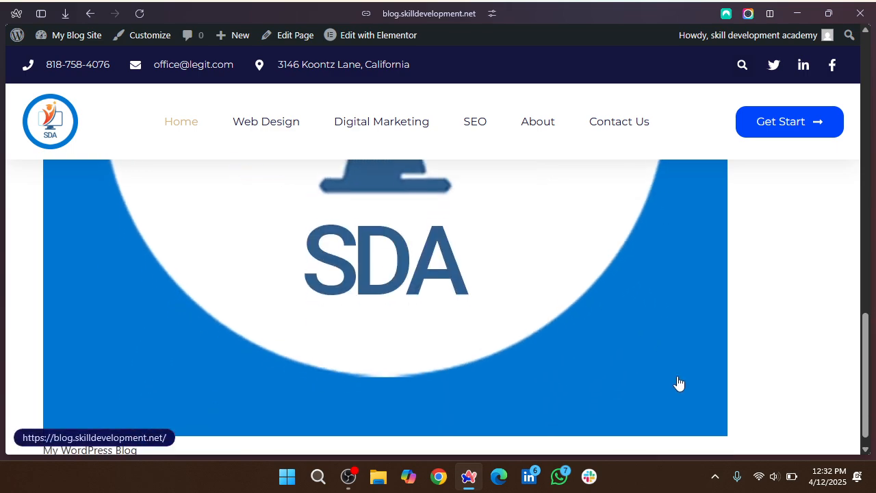
scroll(676, 395, "up", 2)
scroll(676, 396, "up", 6)
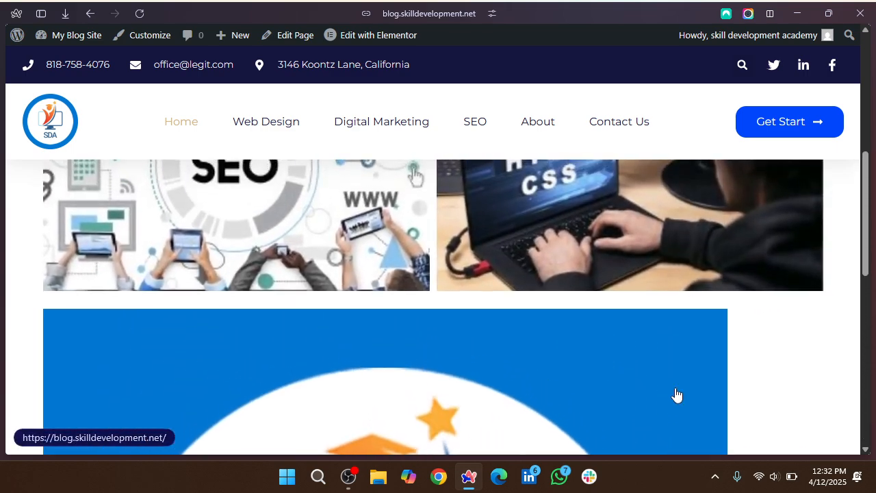
scroll(645, 272, "down", 5)
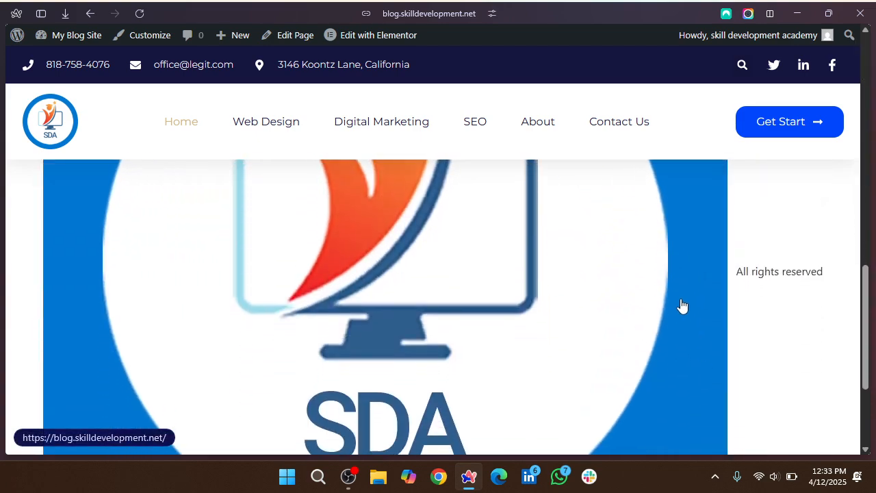
scroll(682, 307, "up", 6)
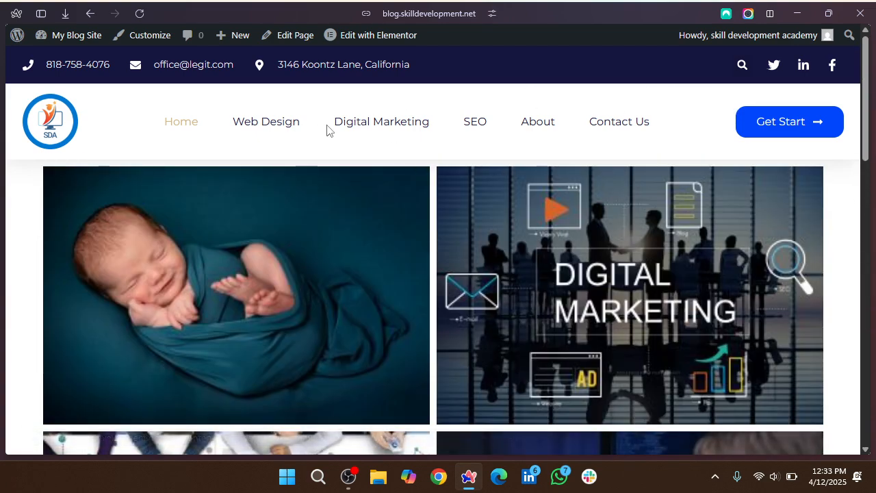
key("alt+Tab")
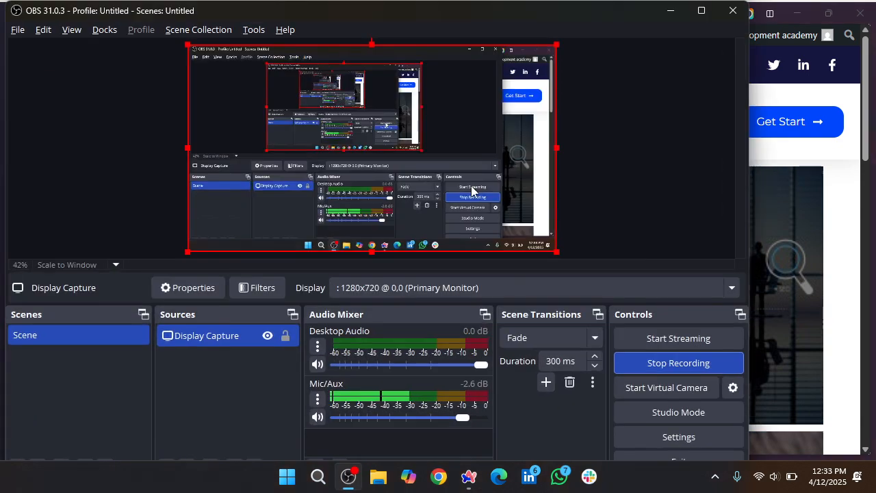
key("alt+Tab")
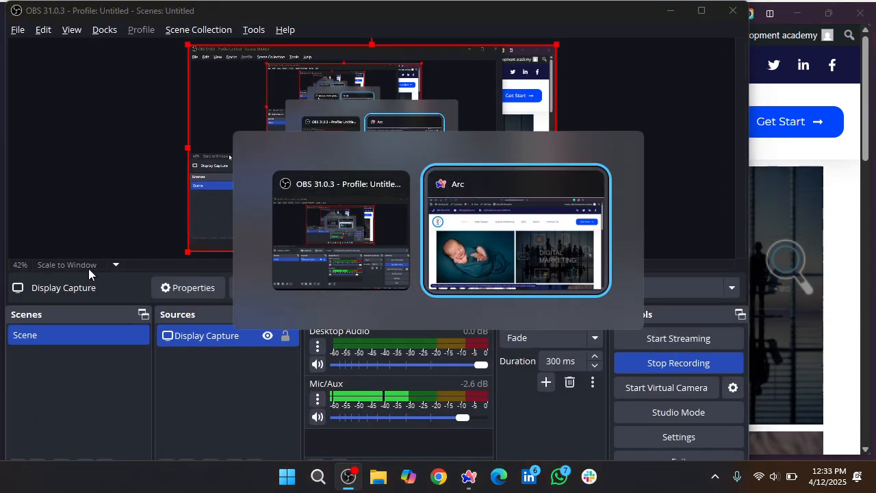
left_click(346, 240)
left_click(671, 10)
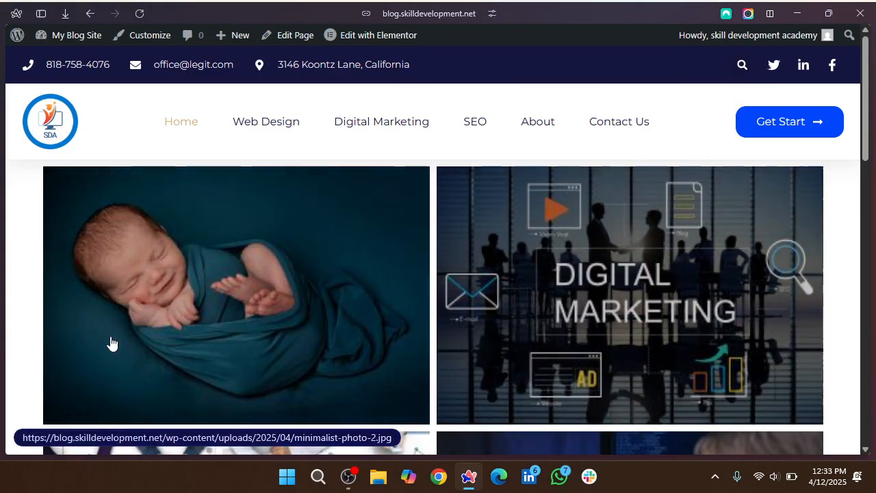
mouse_move(2, 357)
scroll(43, 358, "down", 2)
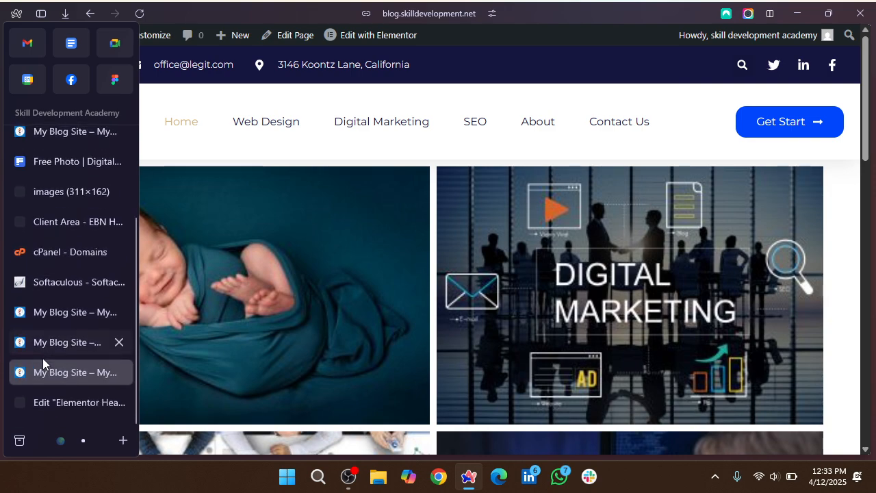
scroll(42, 358, "up", 3)
scroll(43, 358, "down", 2)
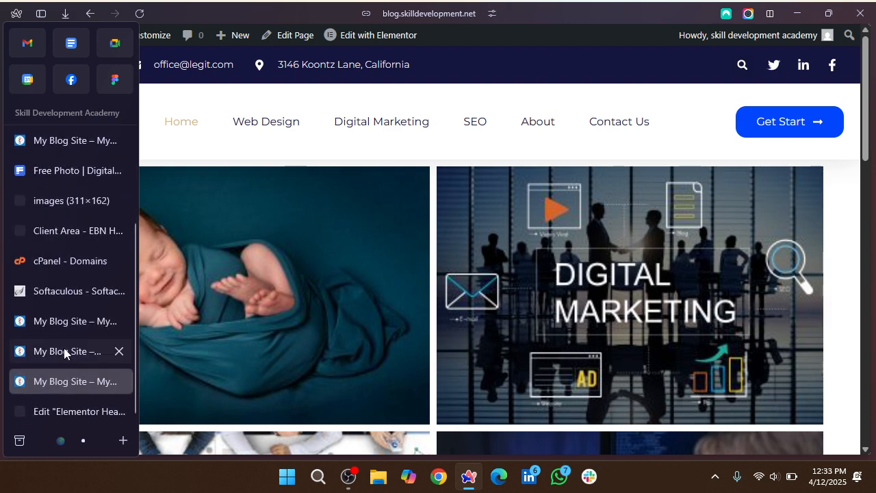
scroll(66, 284, "up", 2)
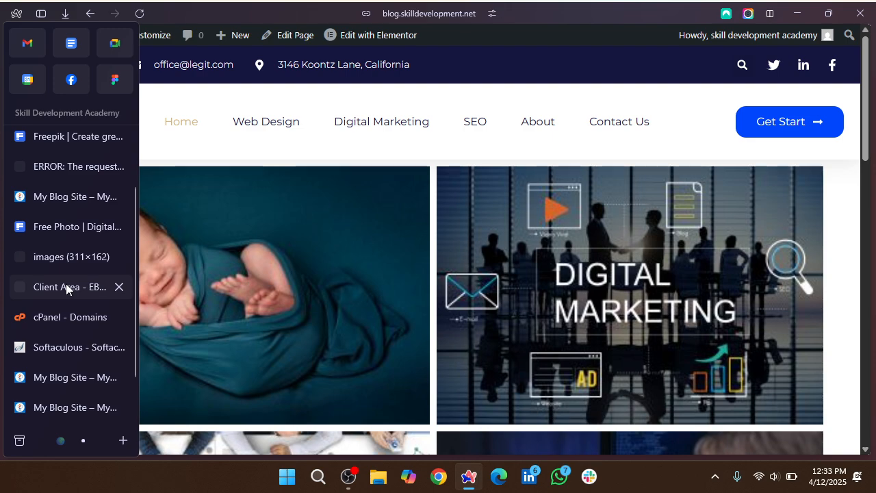
scroll(65, 284, "up", 3)
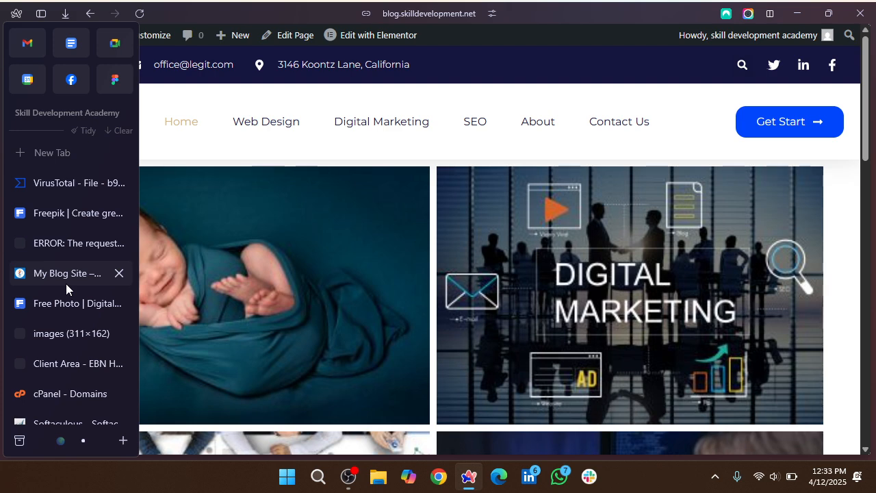
scroll(75, 295, "down", 5)
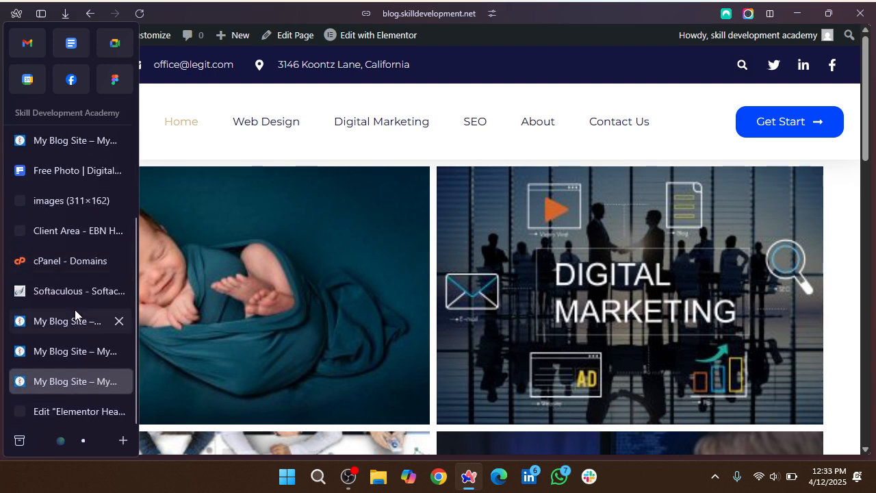
left_click(77, 404)
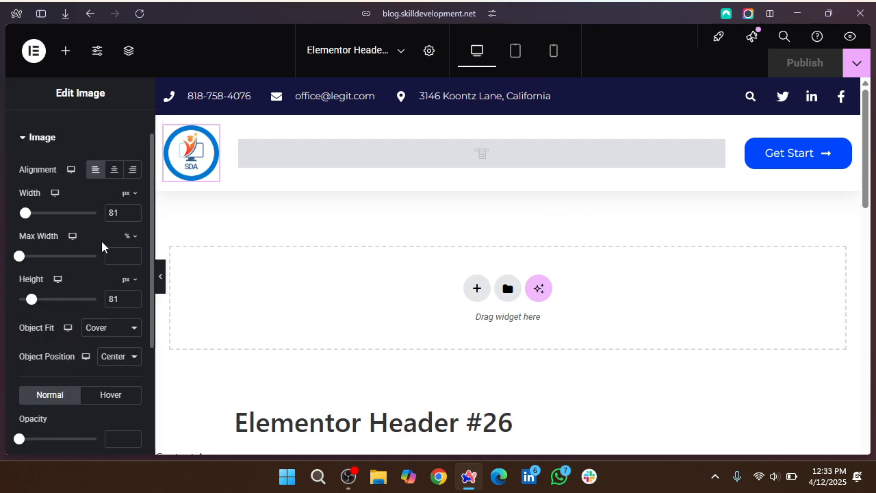
left_click(65, 380)
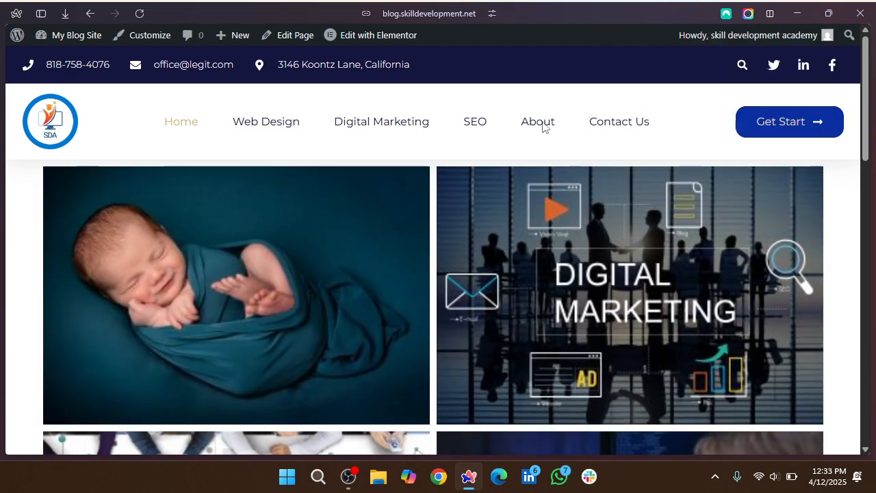
scroll(329, 290, "down", 6)
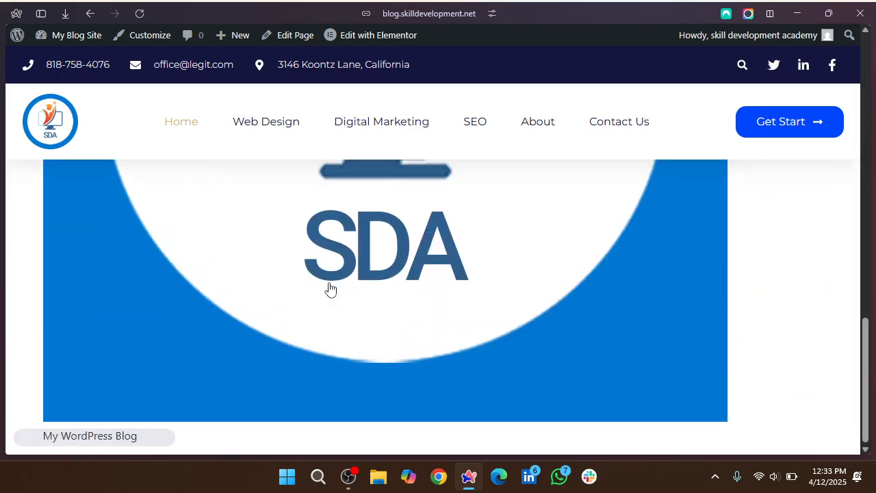
scroll(330, 289, "down", 5)
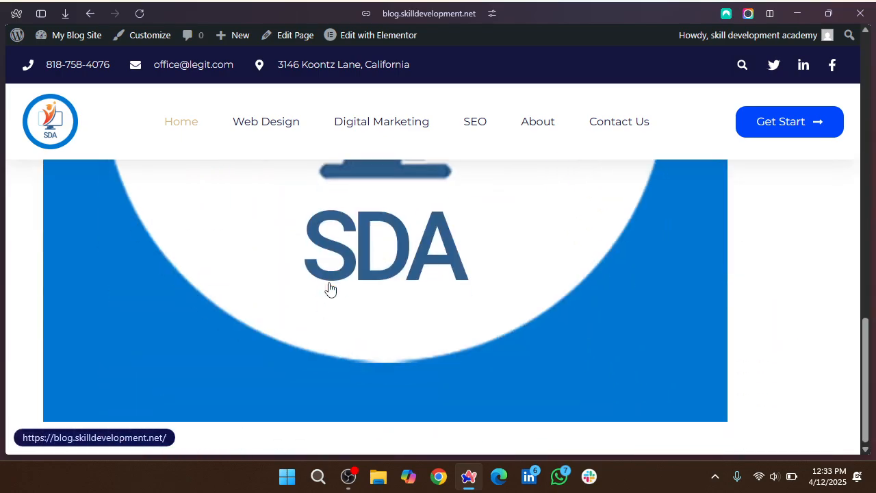
scroll(331, 290, "up", 10)
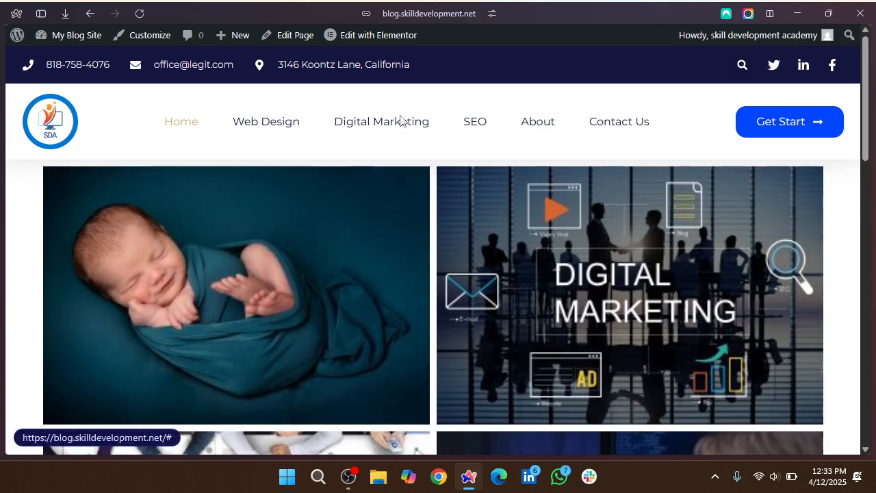
scroll(372, 237, "down", 5)
scroll(372, 237, "up", 5)
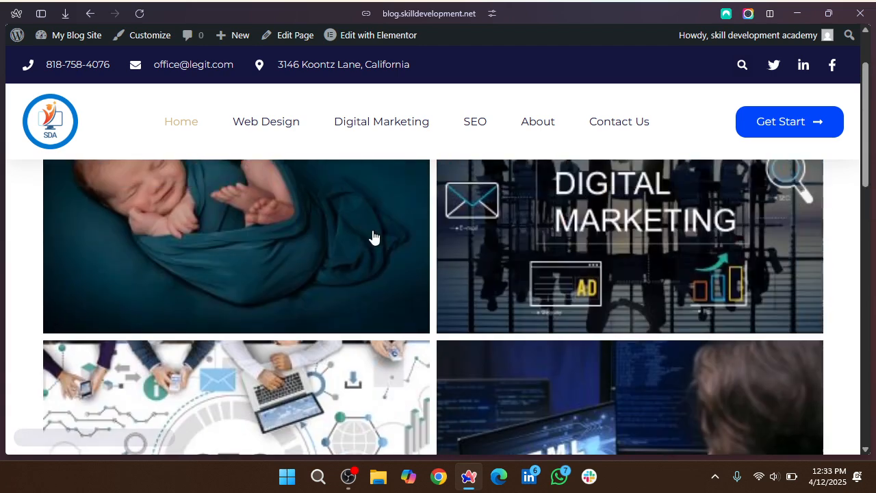
mouse_move(1, 276)
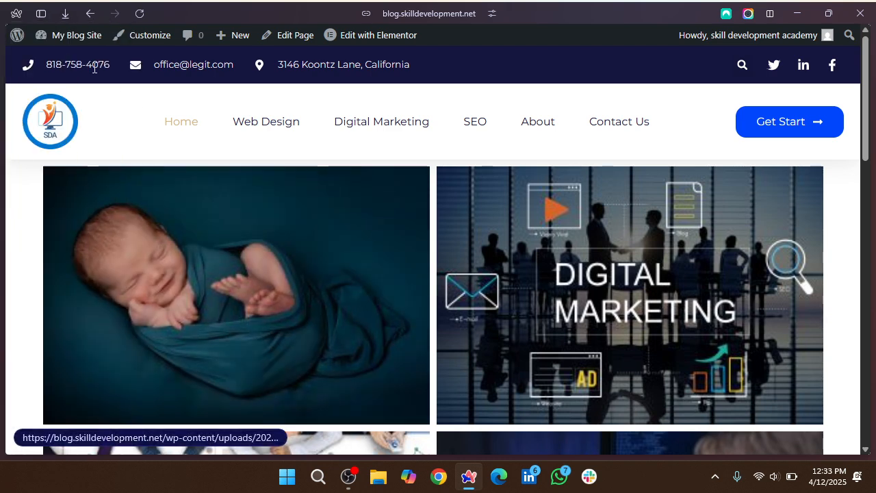
Step: Go to the Dashboard and open Templates > Theme Builder
mouse_move(65, 36)
left_click(68, 62)
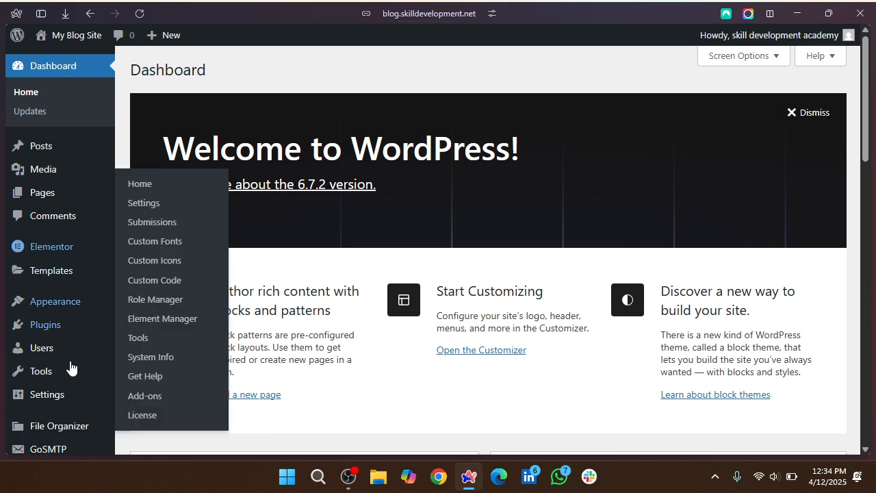
mouse_move(71, 374)
scroll(72, 375, "down", 1)
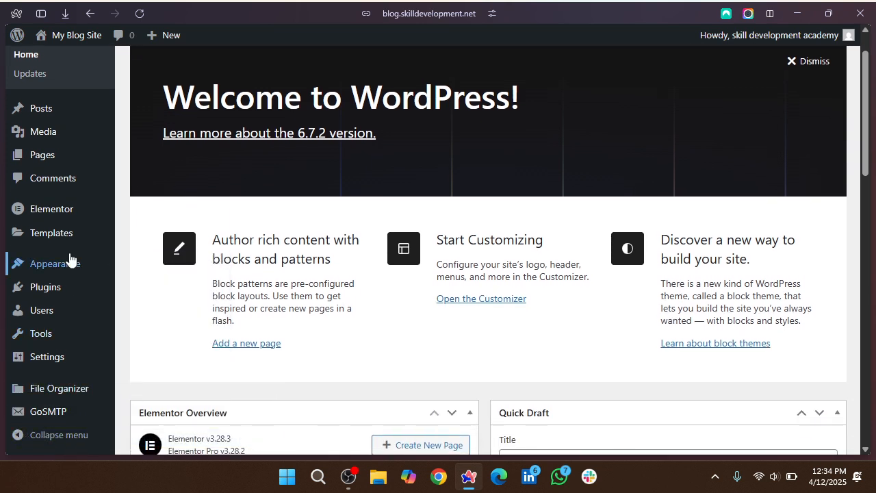
mouse_move(70, 258)
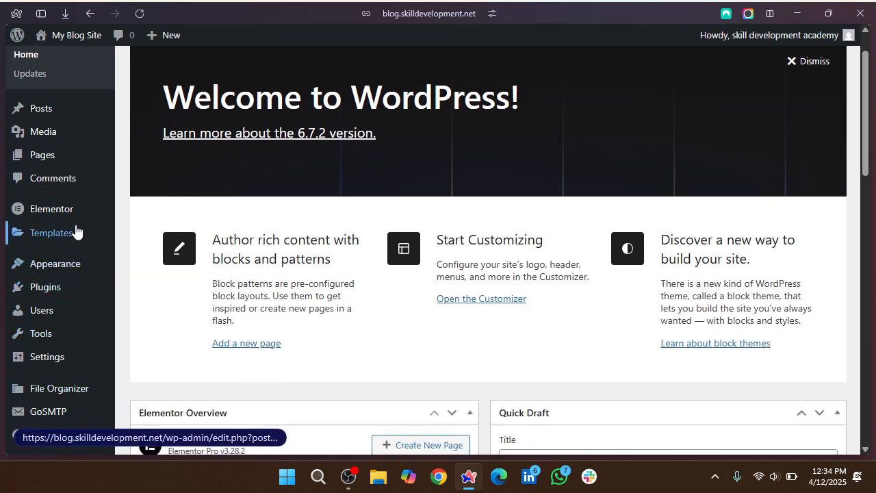
mouse_move(74, 229)
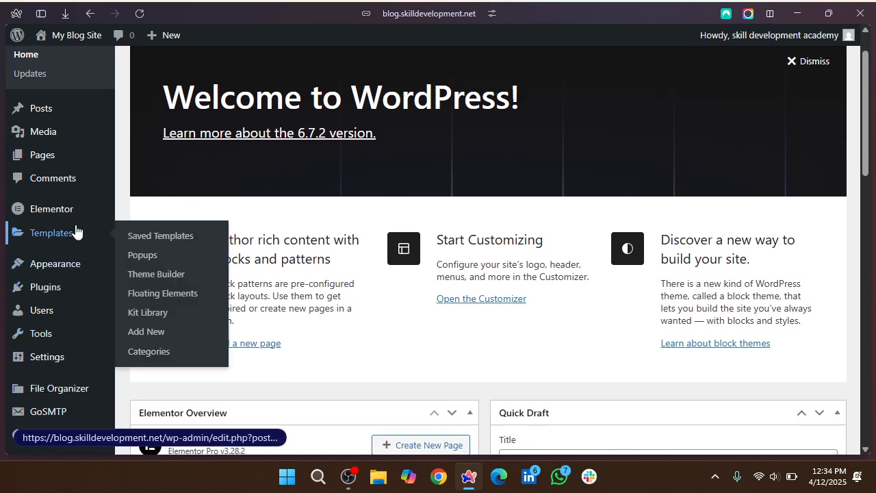
left_click(180, 276)
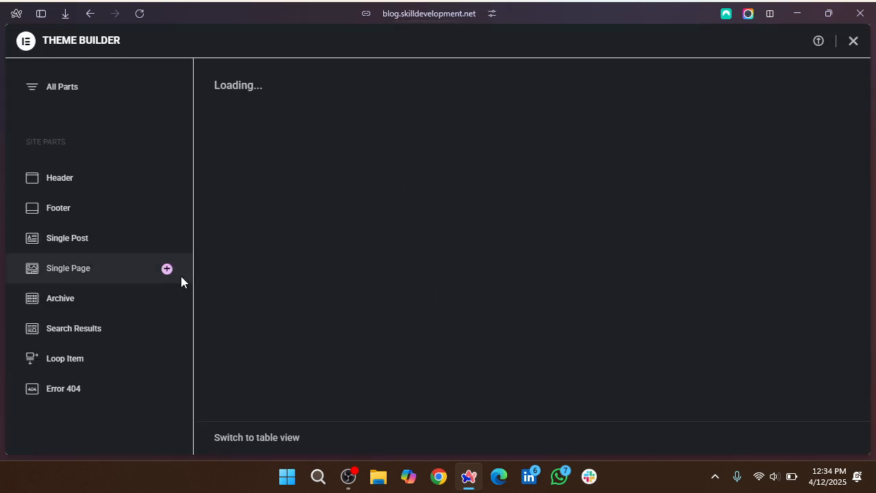
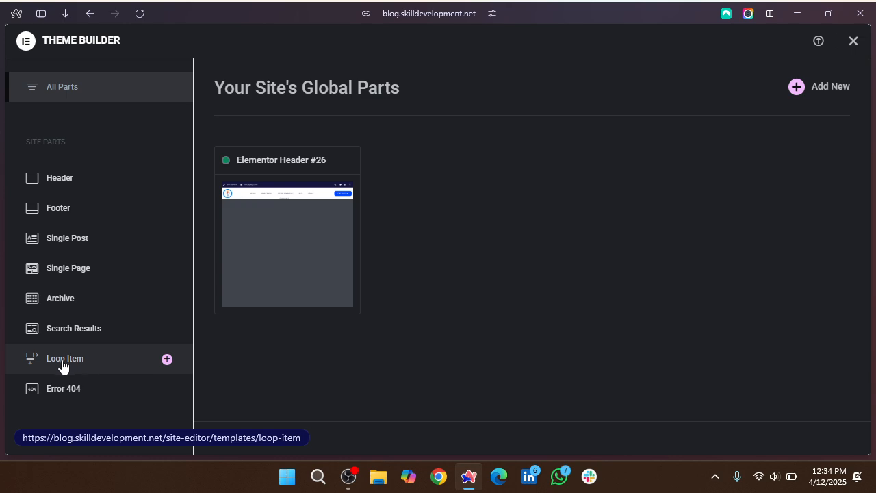
Step: Trash the Hello world! post from All Posts and start a blank new post draft
mouse_move(1, 249)
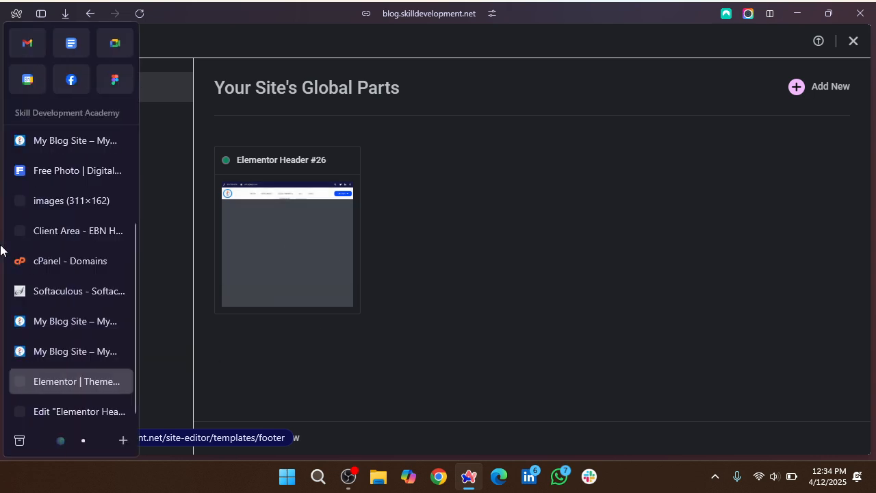
scroll(63, 233, "up", 2)
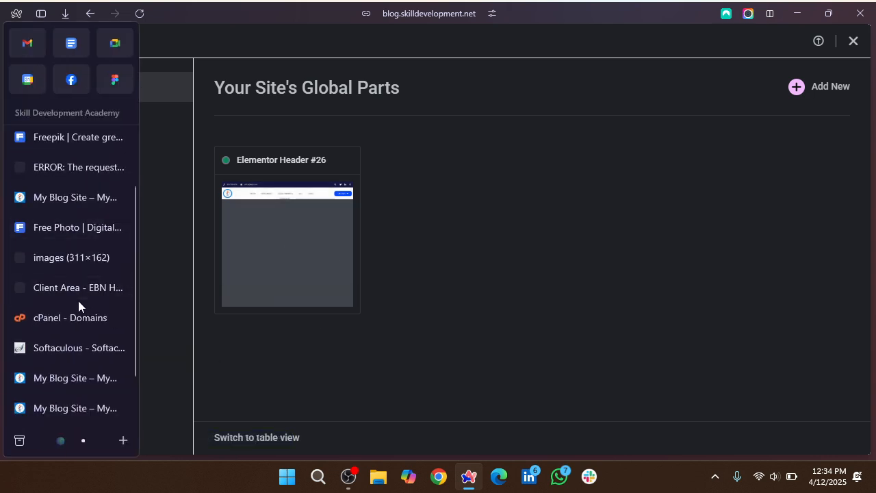
scroll(78, 301, "up", 3)
scroll(78, 301, "down", 4)
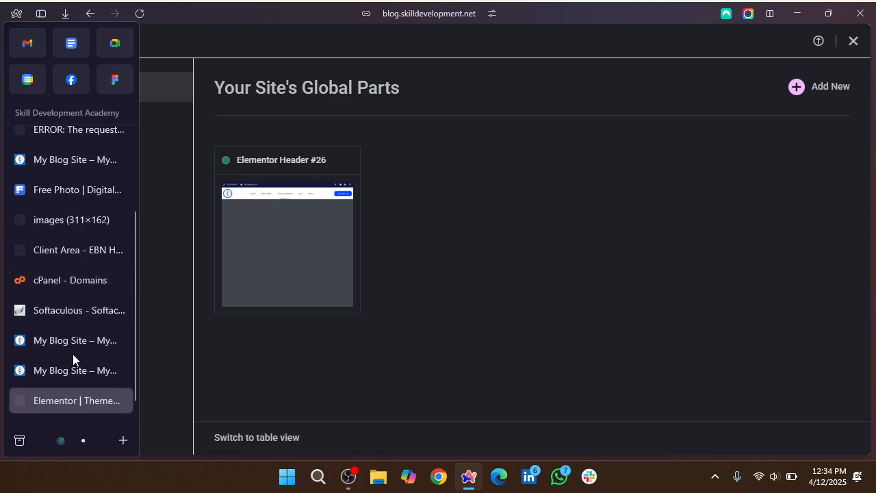
scroll(73, 356, "up", 4)
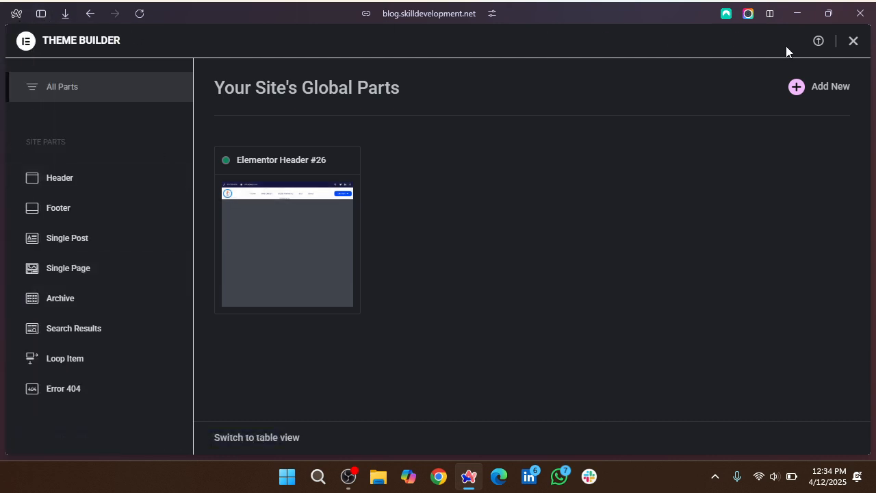
left_click(854, 41)
mouse_move(82, 274)
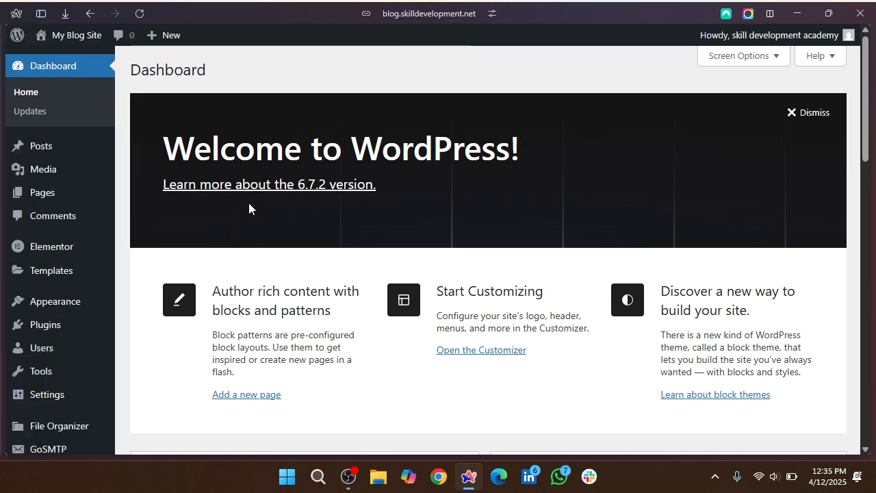
mouse_move(52, 148)
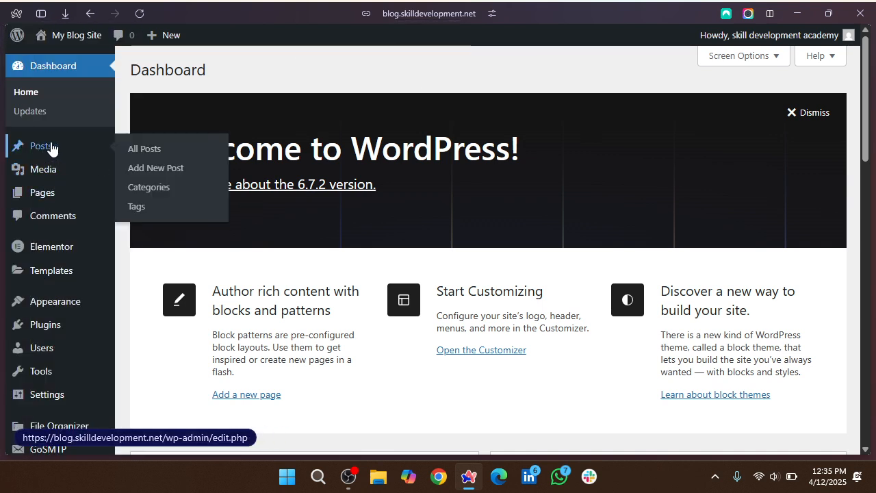
left_click(91, 140)
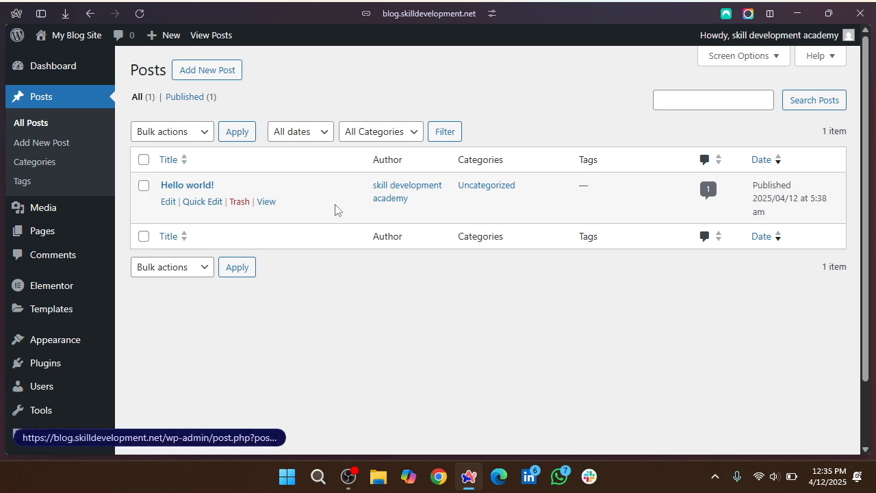
left_click(241, 202)
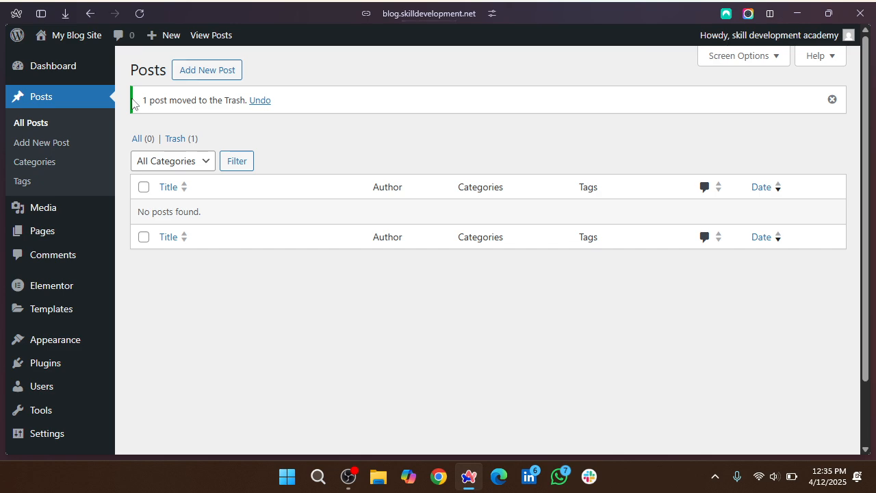
left_click(208, 73)
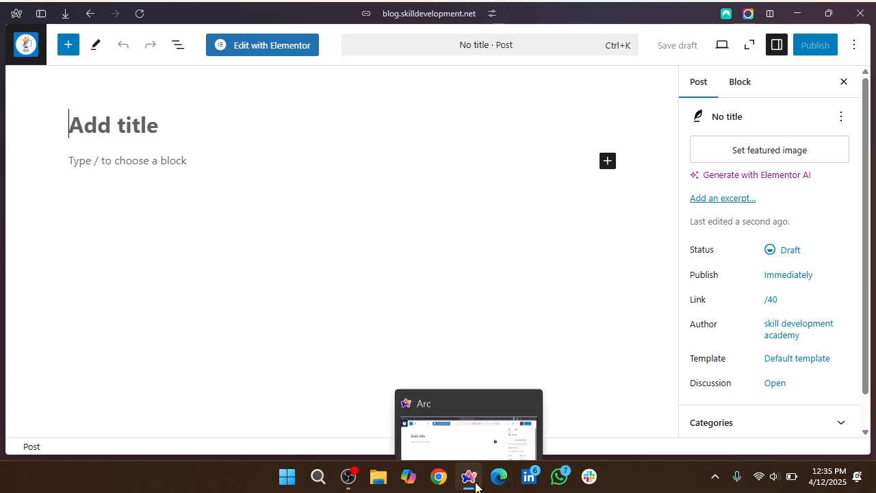
Step: Open grok.com in a new Arc tab by searching 'grok', ready to type a question
mouse_move(4, 226)
scroll(54, 272, "up", 2)
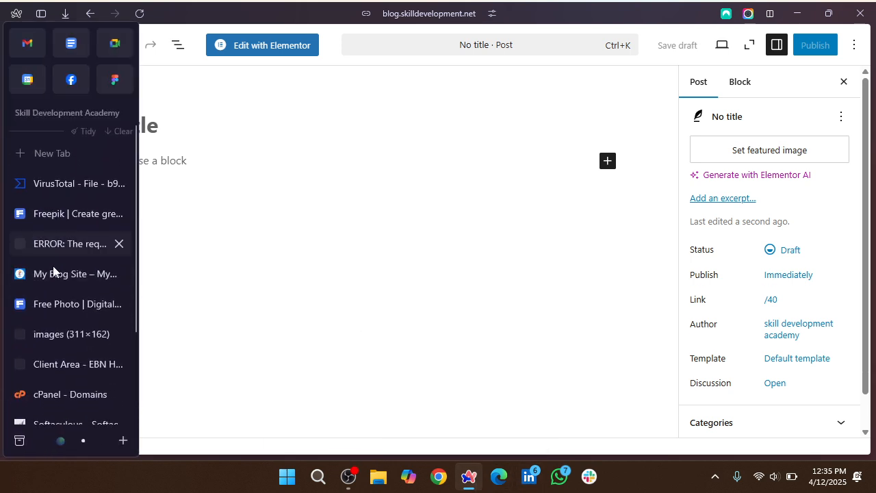
scroll(66, 191, "down", 1)
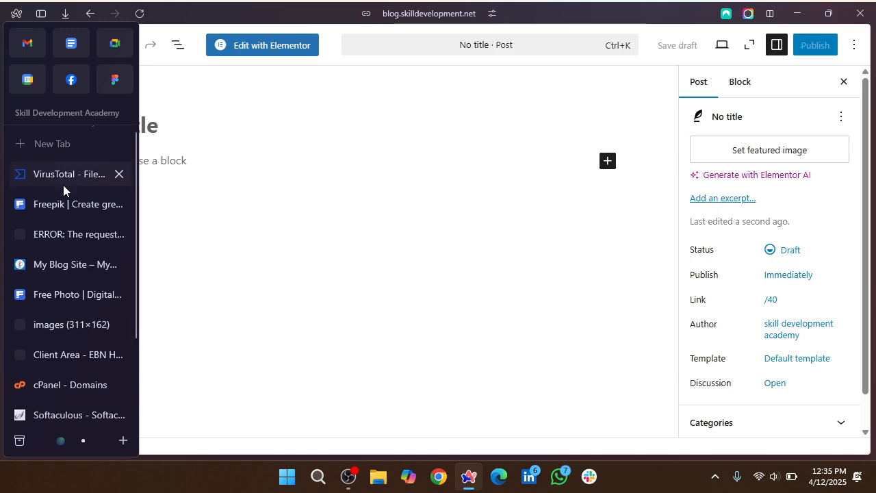
left_click(59, 148)
type("gpt")
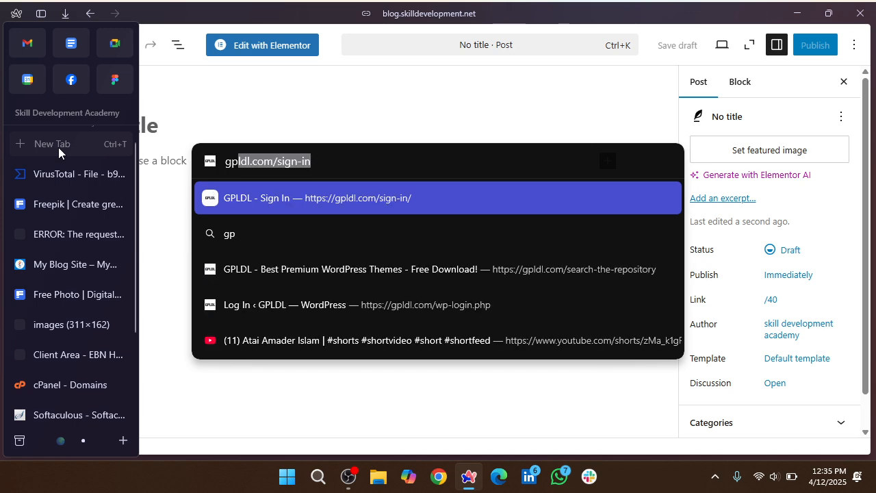
key("BackSpace")
key("BackSpace")
key("BackSpace")
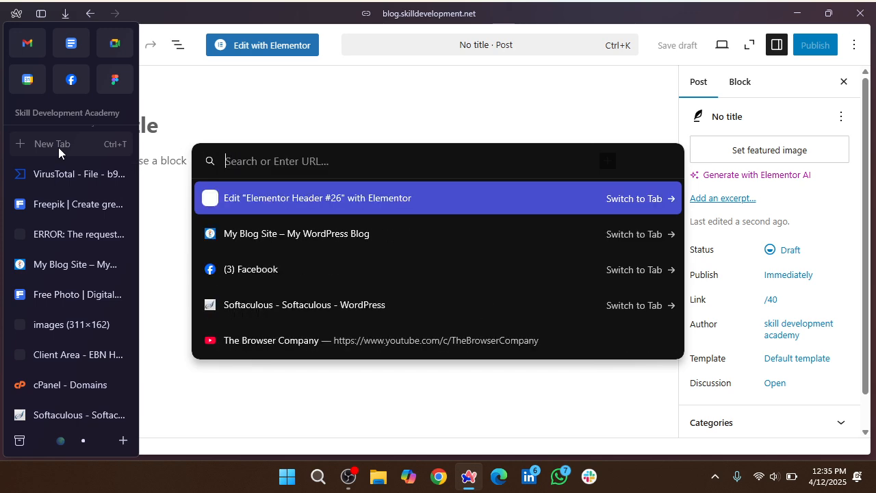
type("c")
key("BackSpace")
key("BackSpace")
type("grok")
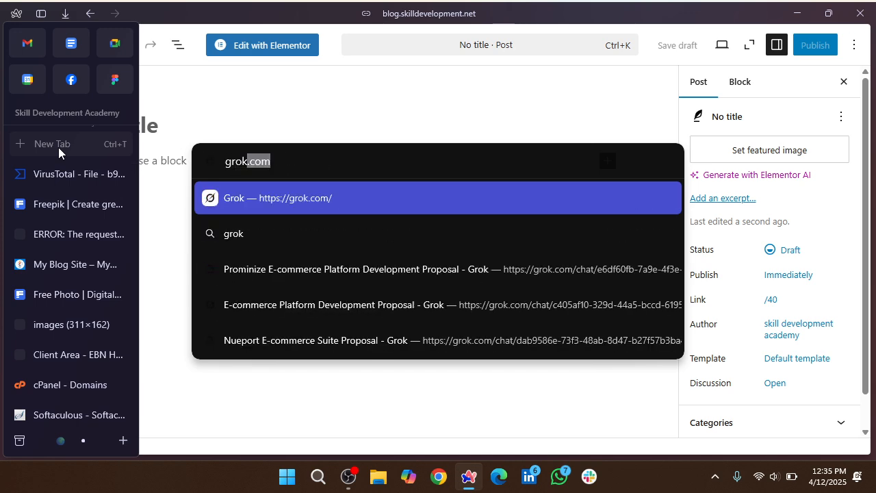
key("Return")
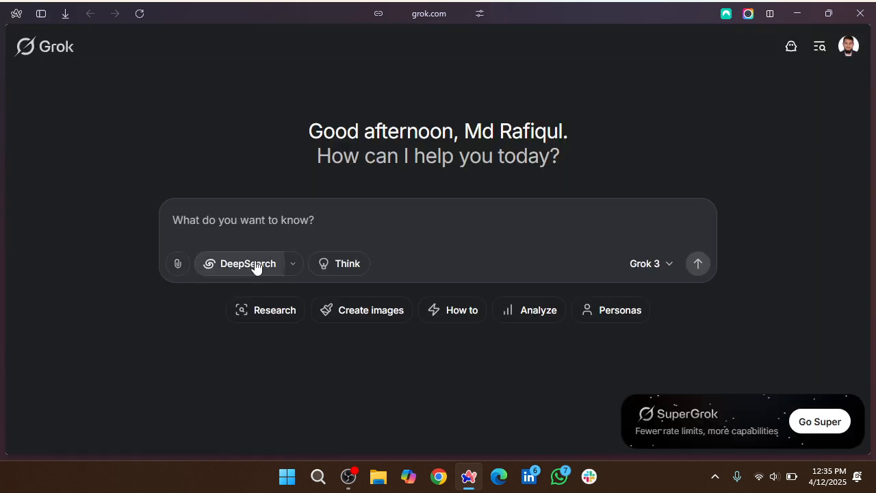
left_click(260, 227)
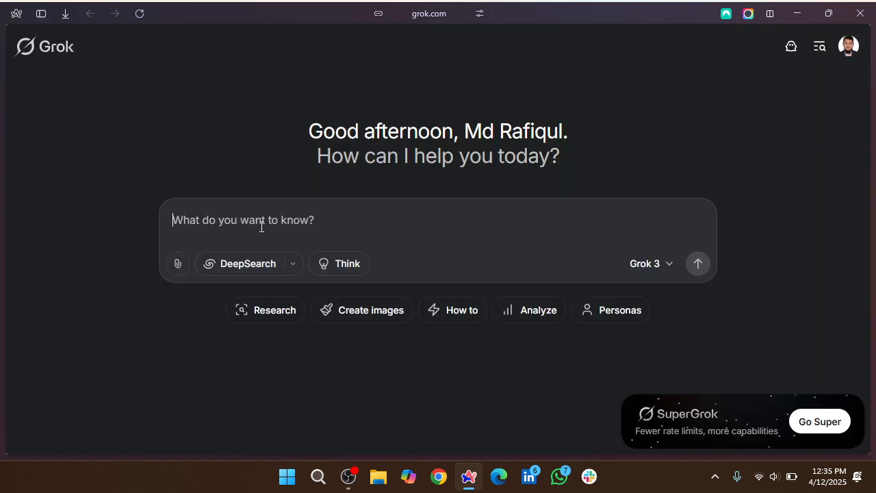
Step: Ask Grok 'i want to write blog on Seo', then send its advanced-techniques example as a follow-up
type("i")
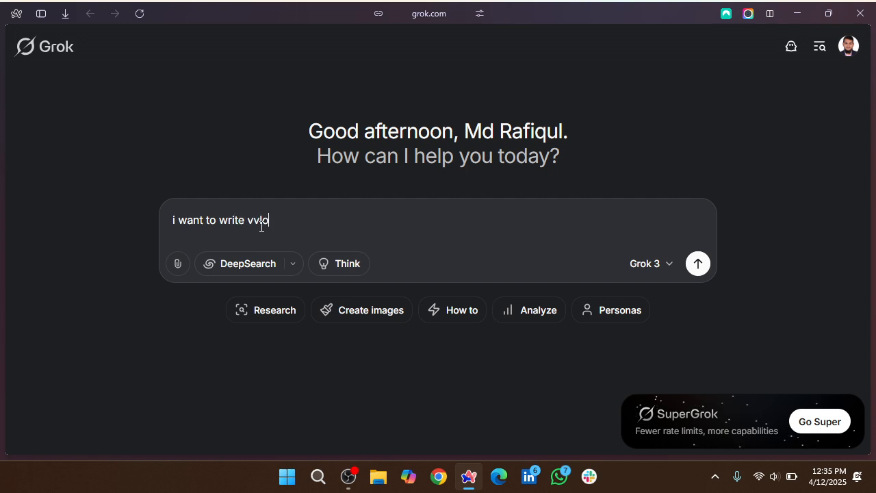
type("want to write blog on Seo")
key("Return")
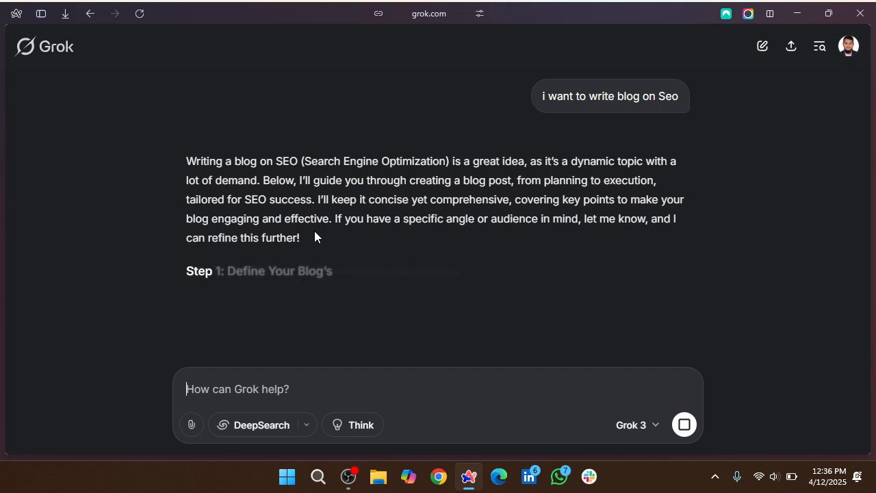
scroll(373, 215, "down", 2)
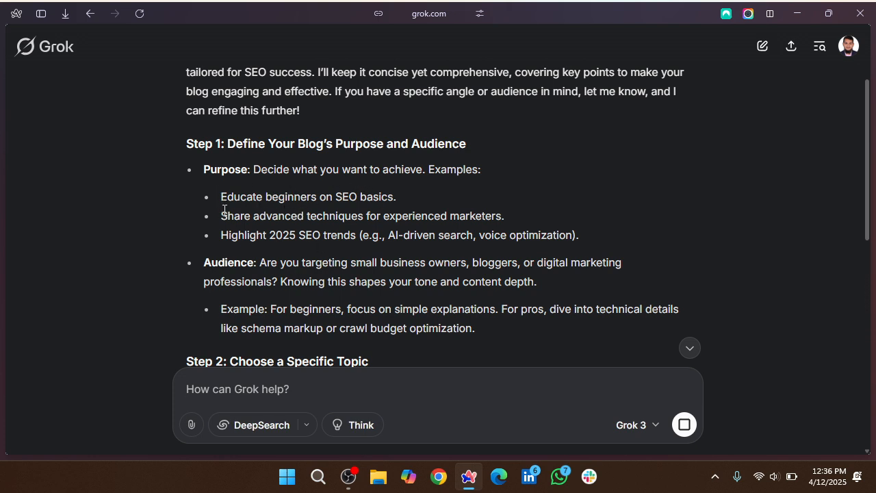
left_click_drag(225, 211, 498, 212)
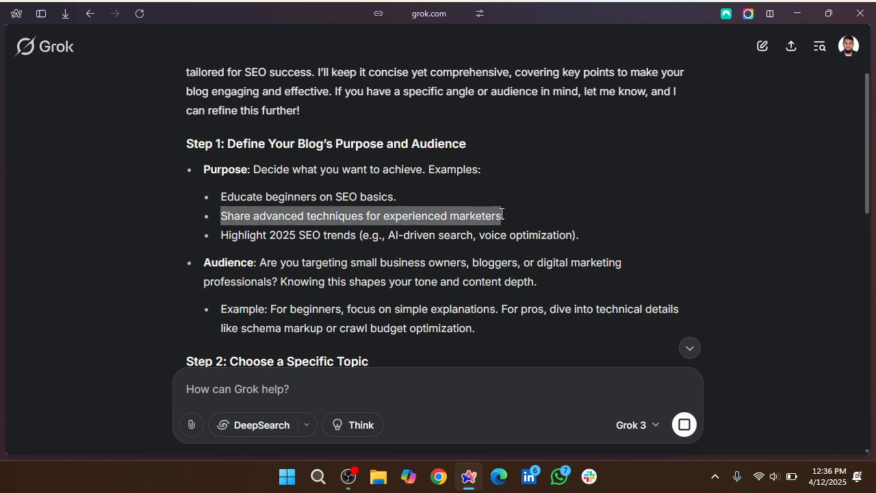
left_click(318, 400)
type("Share advanced techniques for experienced marketers")
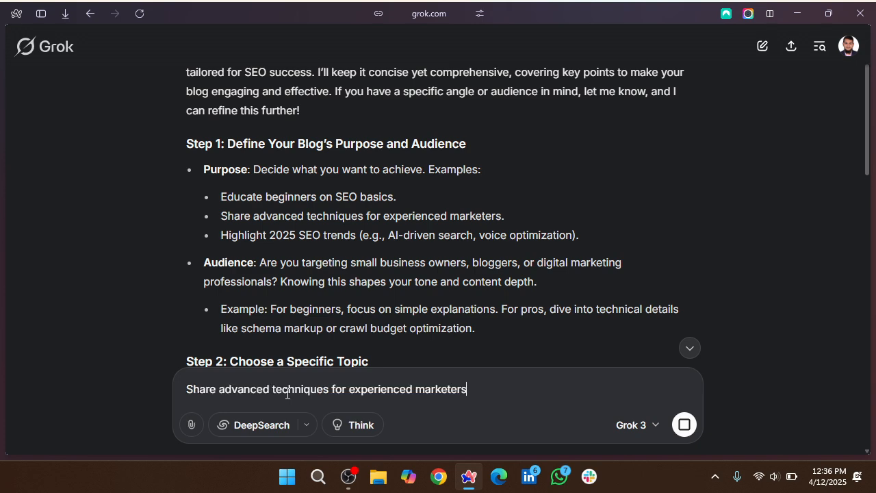
key("Return")
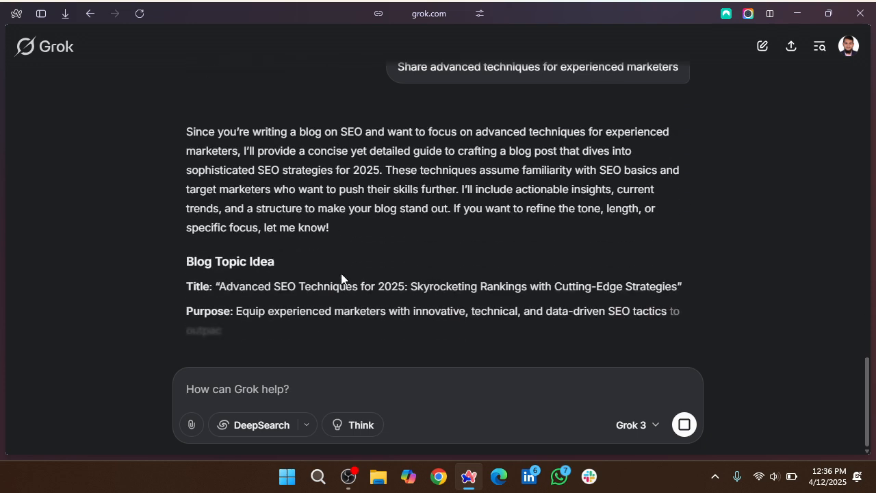
Step: Copy the suggested title 'Advanced SEO Techniques for 2025: Skyrocketing Rankings with Cutting-Edge Strategies'
scroll(332, 179, "up", 1)
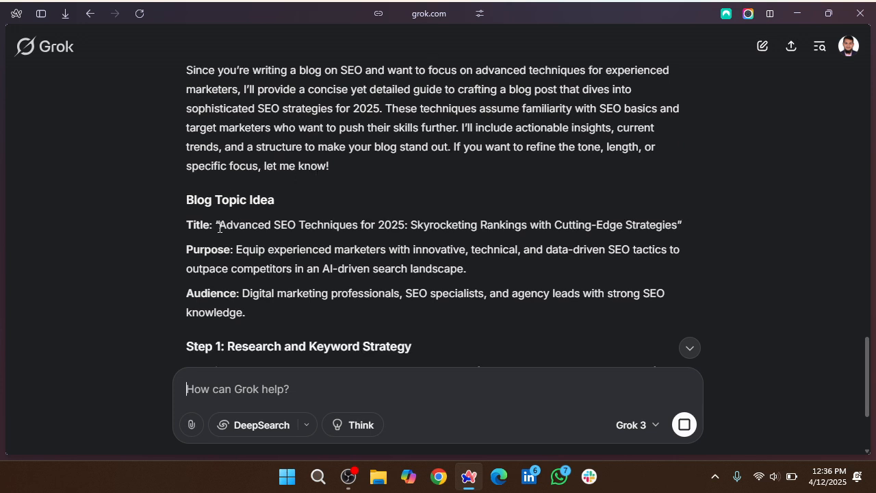
left_click_drag(220, 228, 673, 229)
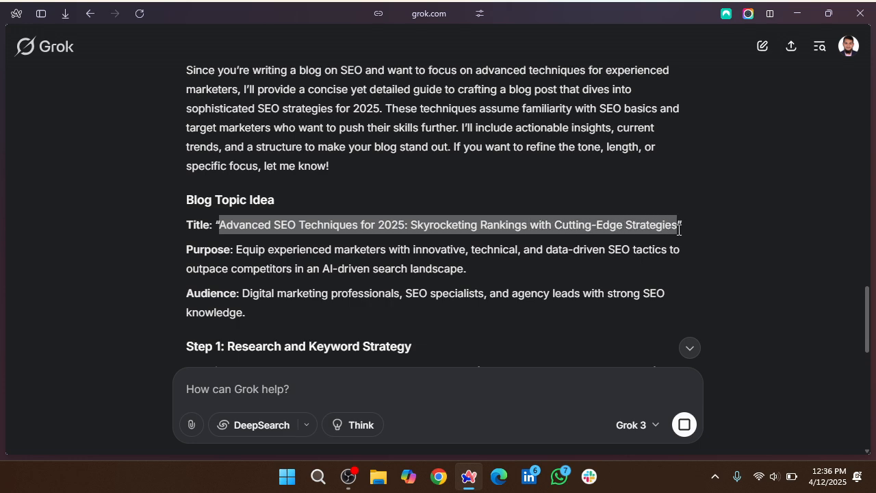
key("alt+Tab")
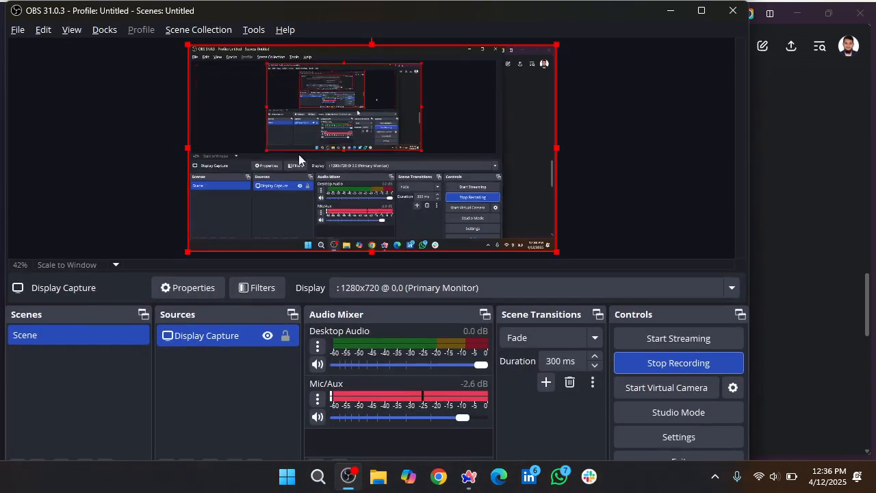
key("alt+Tab")
mouse_move(3, 247)
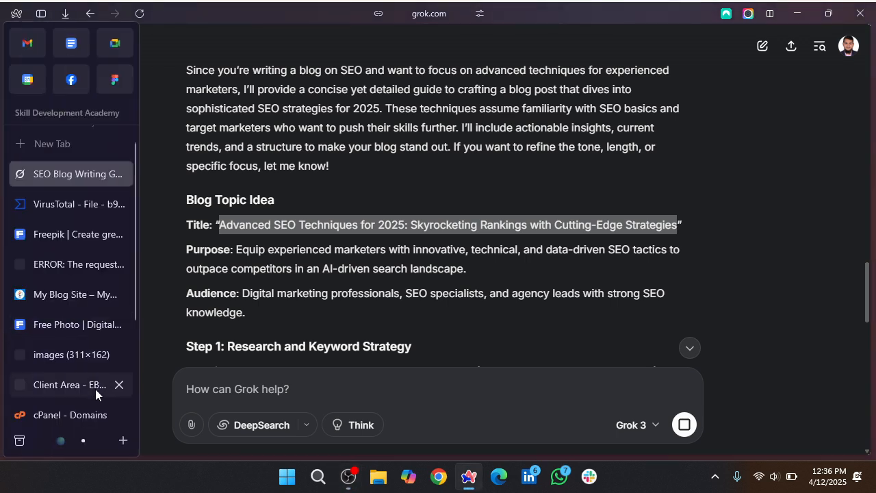
scroll(95, 389, "down", 3)
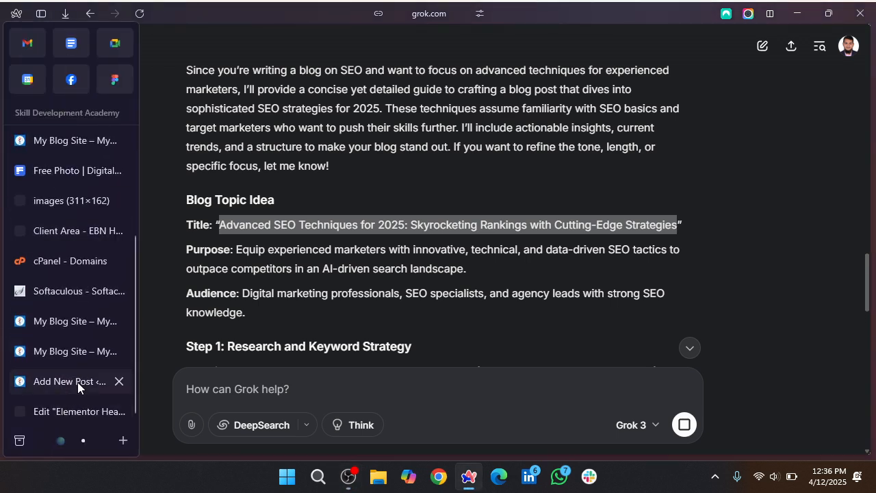
left_click(77, 382)
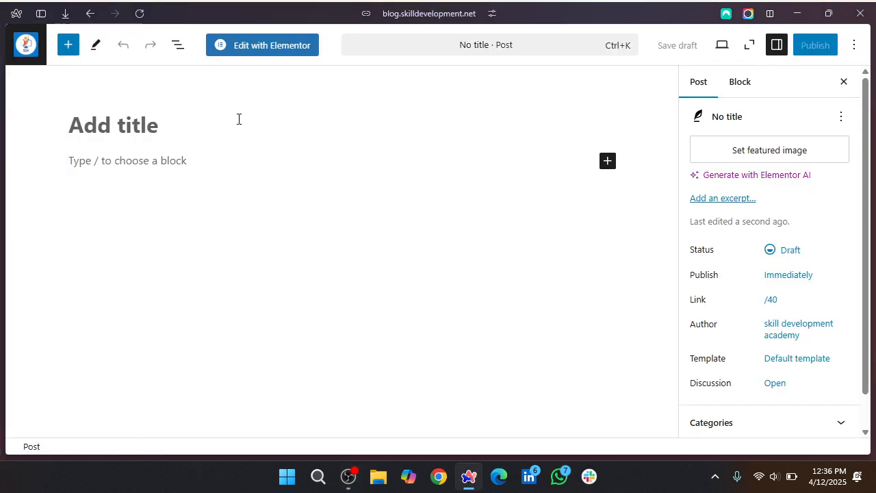
left_click(239, 120)
type("Advanced SEO Techniques for 2025: Skyrocketing Rankings with Cutting-Edge Strategies")
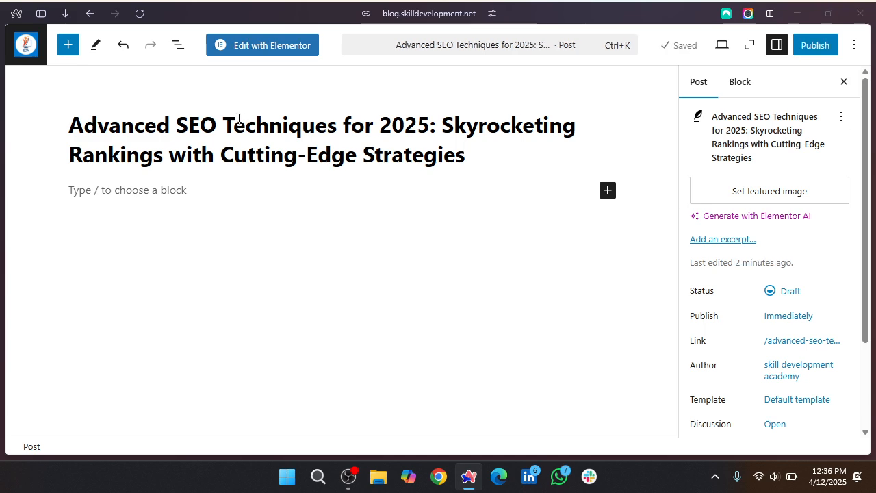
key("alt+Tab")
key("alt+Tab")
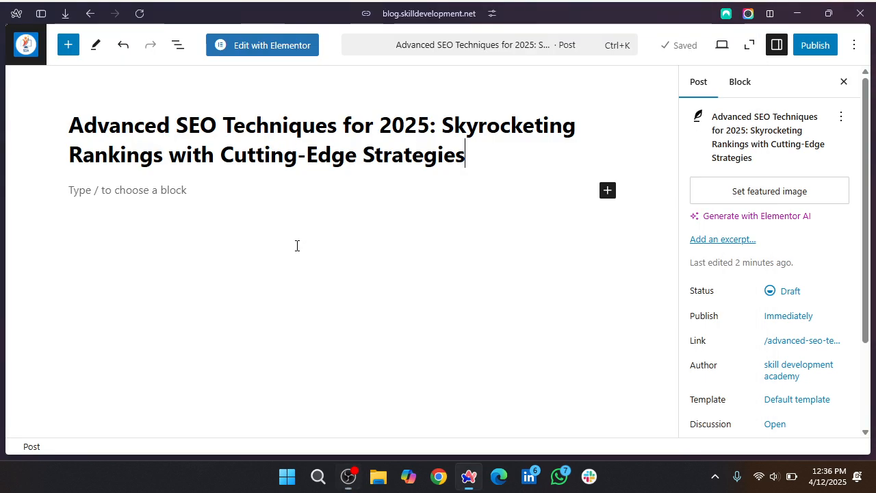
mouse_move(1, 305)
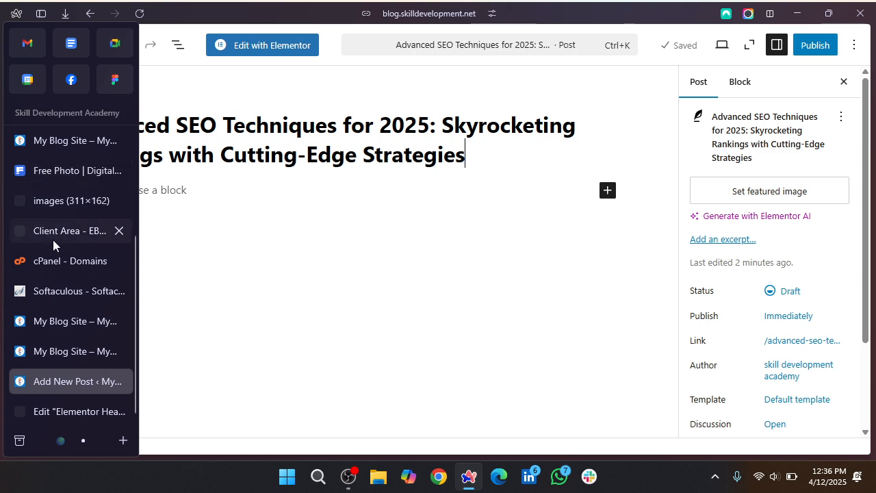
scroll(53, 240, "up", 5)
Step: Select and copy the Purpose and Audience paragraphs from Grok's SEO answer
left_click(75, 183)
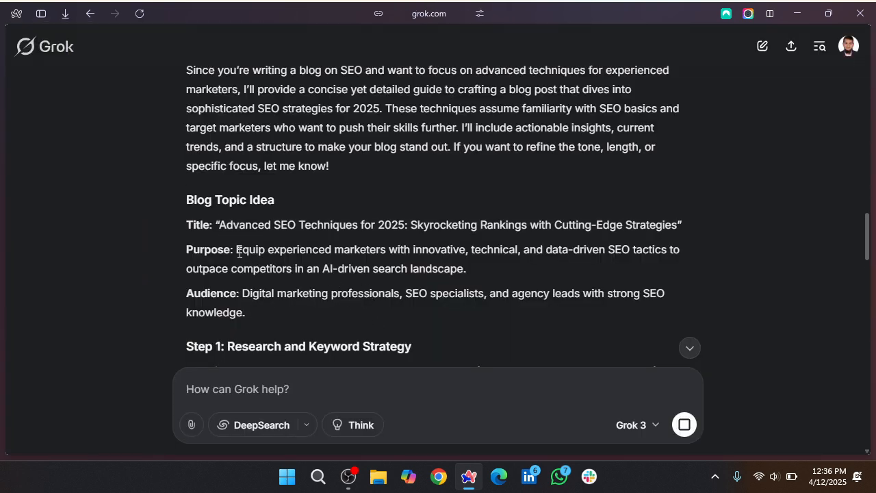
left_click_drag(239, 250, 353, 286)
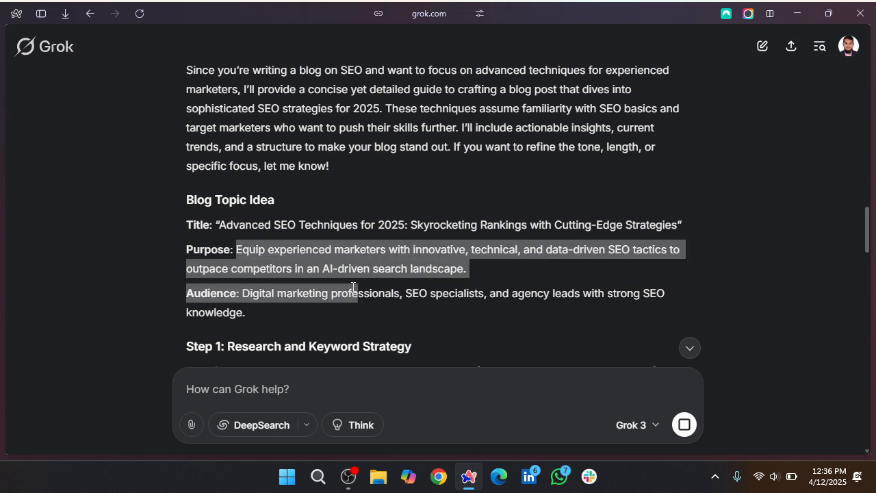
left_click(189, 248)
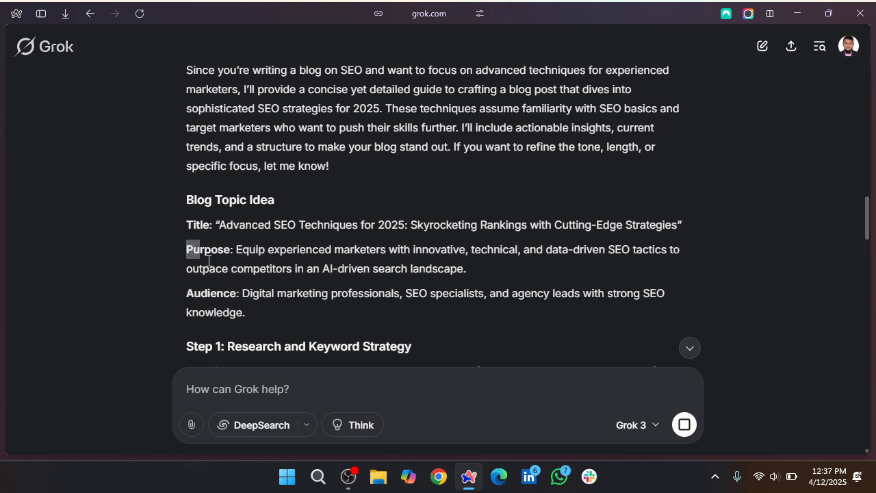
left_click_drag(209, 261, 259, 314)
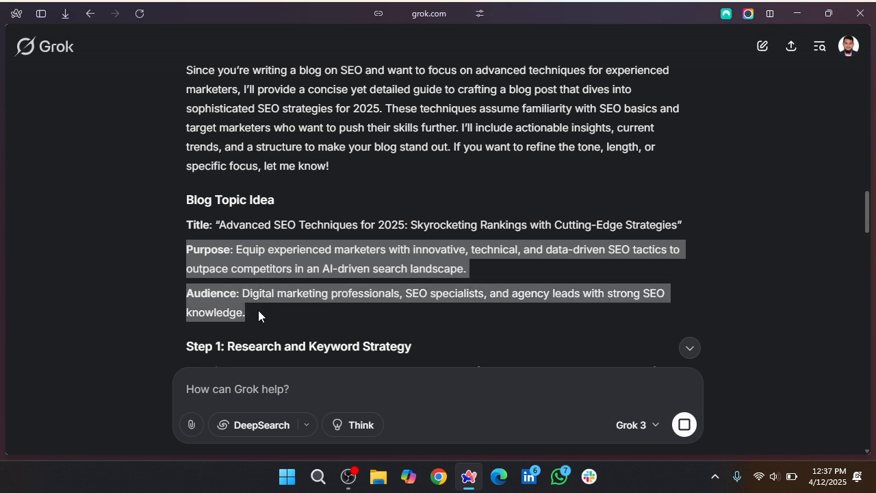
scroll(258, 314, "down", 2)
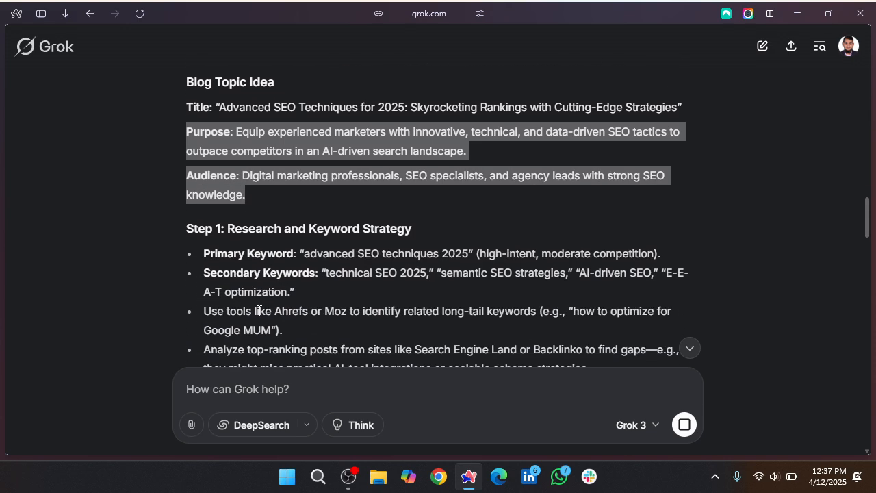
scroll(259, 311, "up", 2)
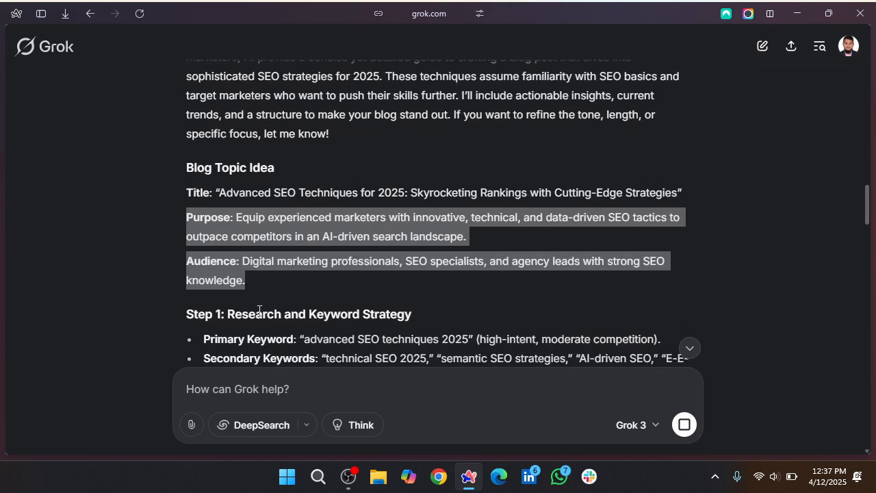
scroll(259, 310, "down", 1)
key("alt+Tab")
key("alt+Tab")
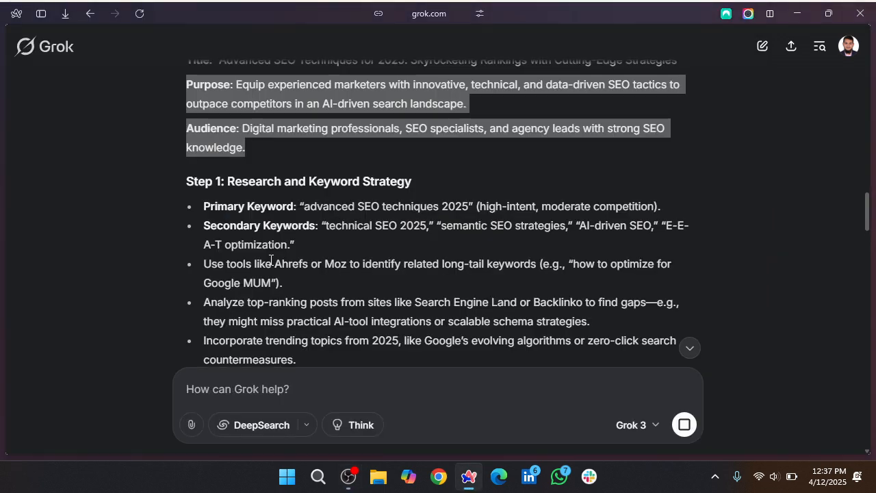
Step: Paste the Purpose and Audience paragraphs below the post title and start a new paragraph
mouse_move(2, 332)
scroll(75, 342, "down", 3)
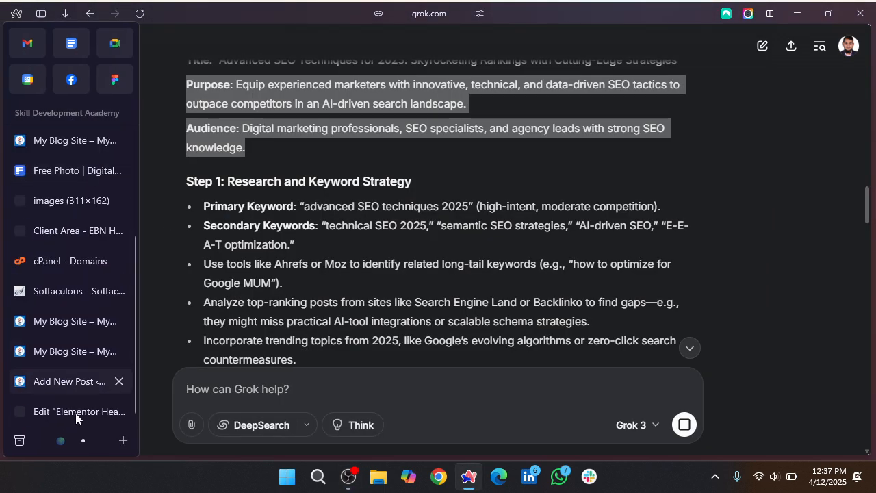
left_click(76, 384)
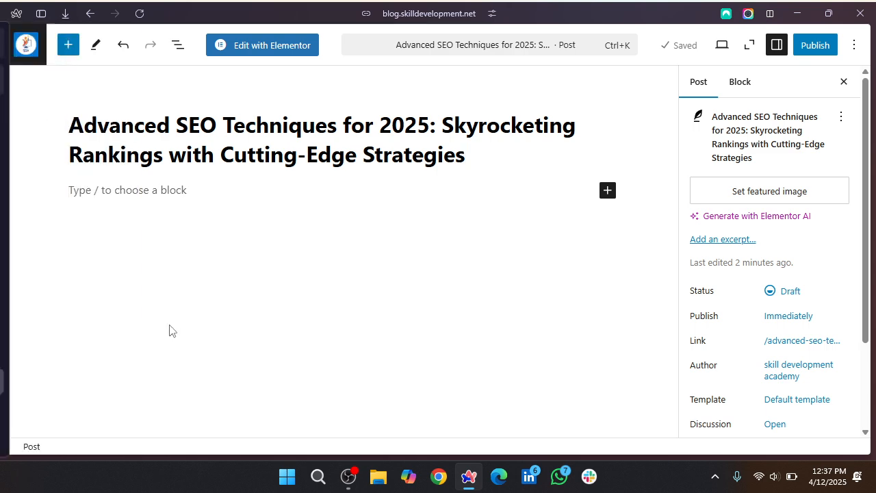
left_click(186, 195)
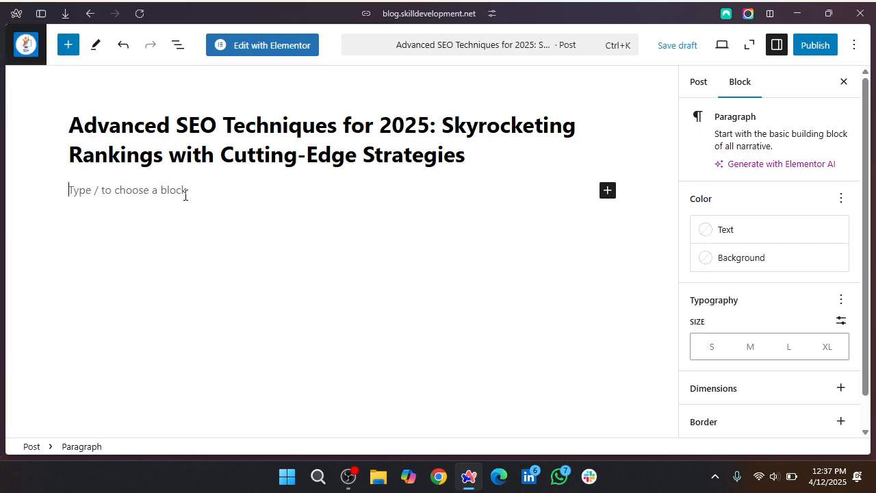
key("ctrl+v")
key("Return")
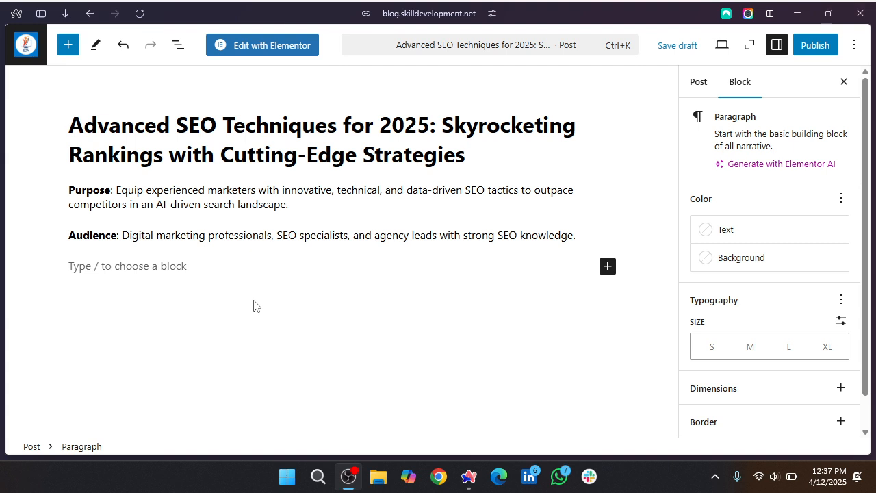
Step: Copy Grok's outline from Step 1 through the end of the SEO blog response
mouse_move(2, 301)
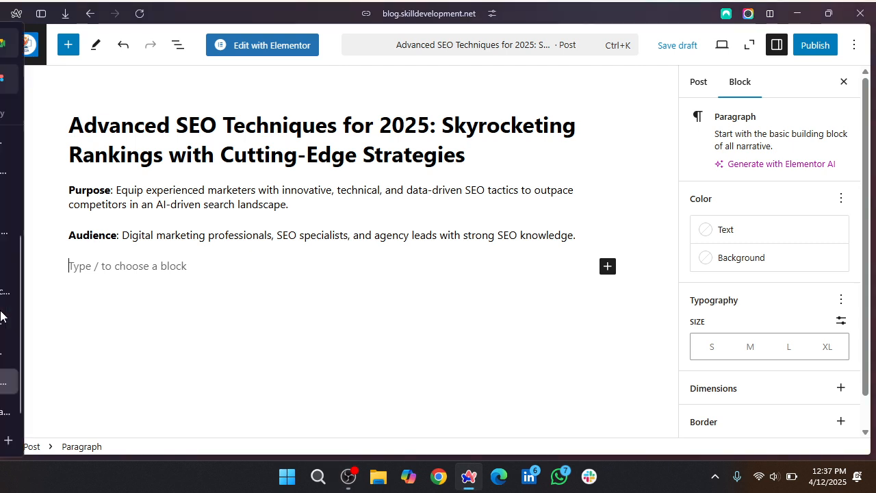
scroll(69, 272, "up", 3)
scroll(76, 273, "up", 2)
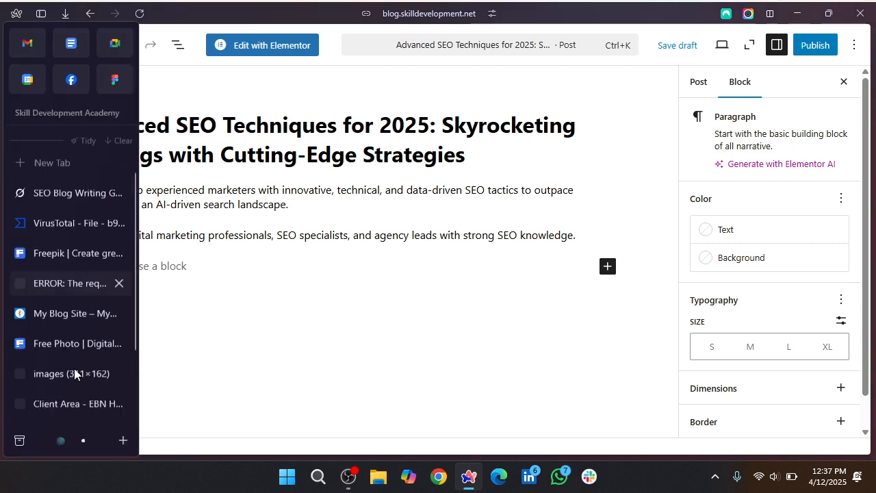
left_click(73, 183)
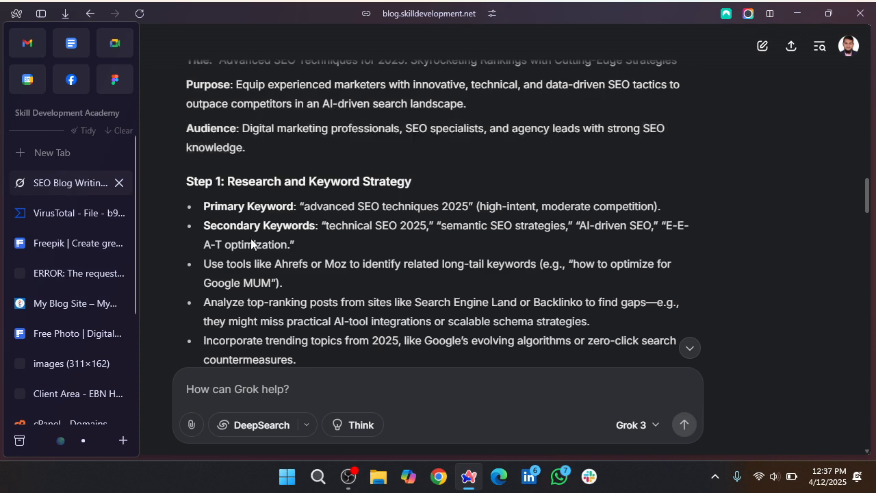
scroll(270, 265, "up", 1)
scroll(270, 265, "up", 1)
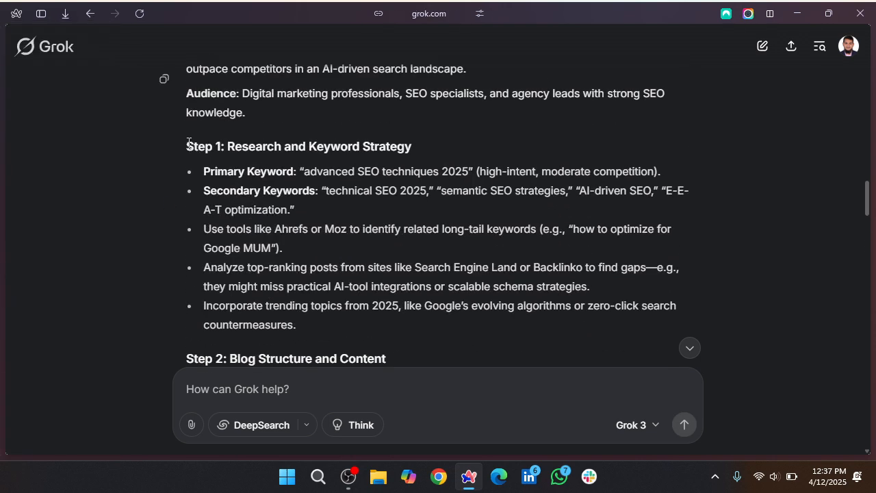
left_click_drag(189, 142, 357, 351)
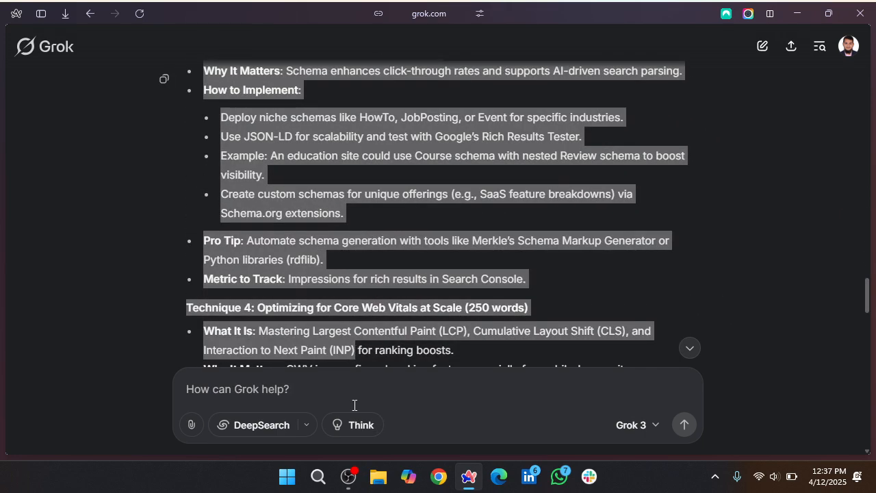
left_click_drag(355, 405, 373, 247)
left_click(368, 248)
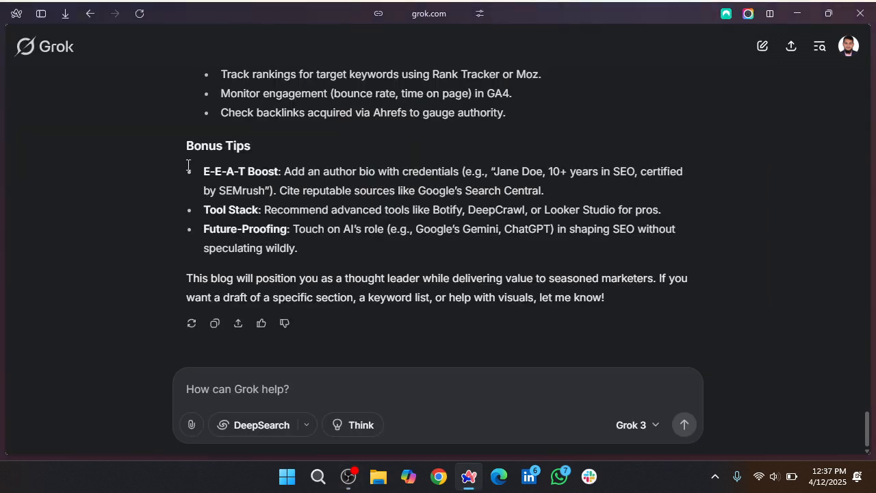
mouse_move(38, 274)
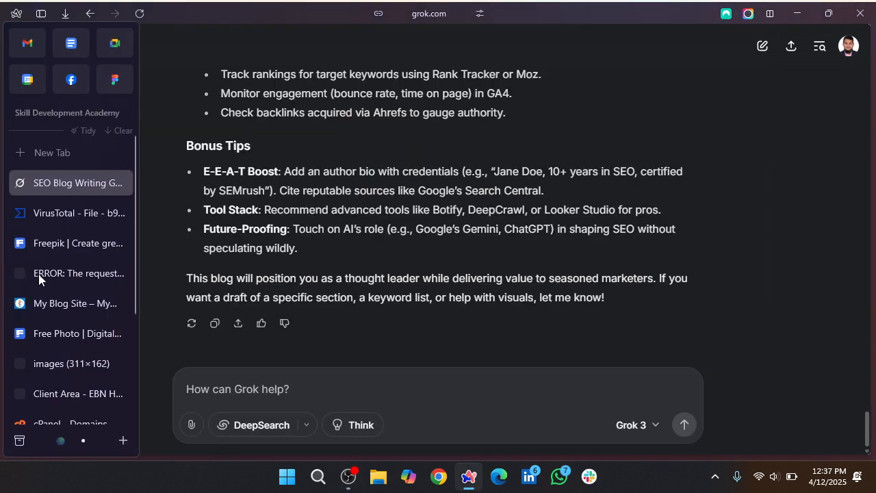
scroll(74, 382, "down", 3)
Step: Paste Grok's outline, Step 1 through Programmatic SEO, into the post body
left_click(80, 384)
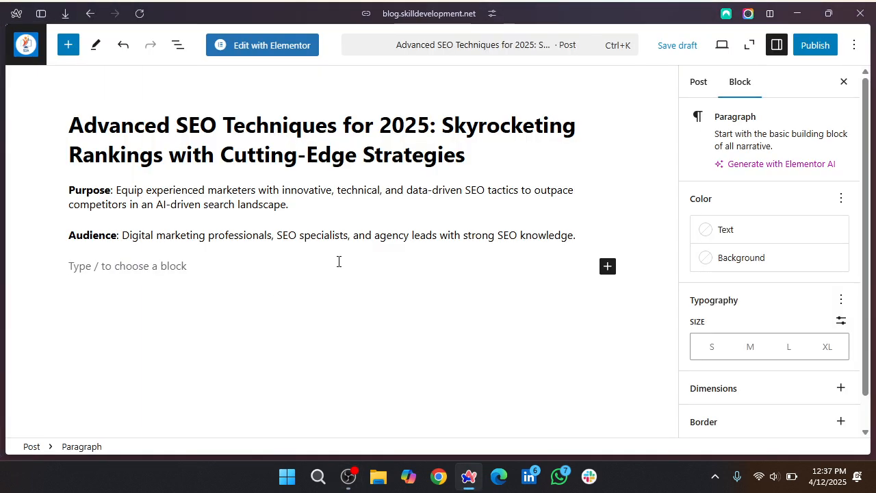
key("ctrl+v")
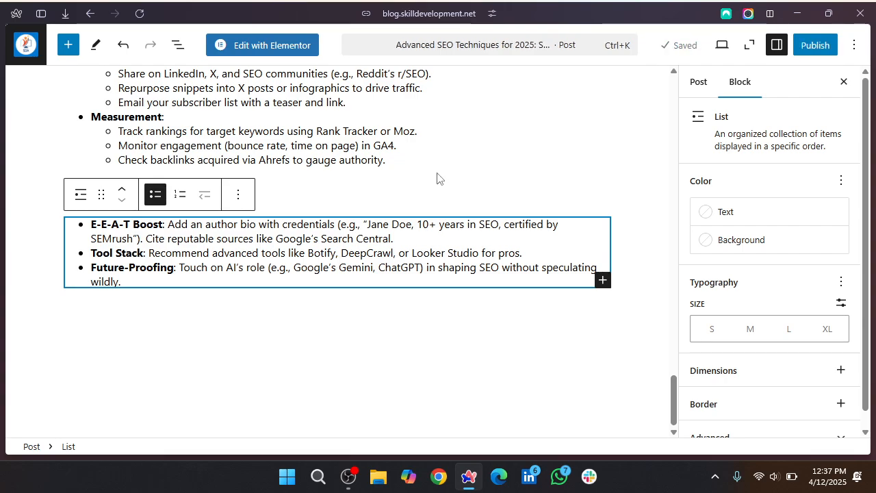
left_click(437, 178)
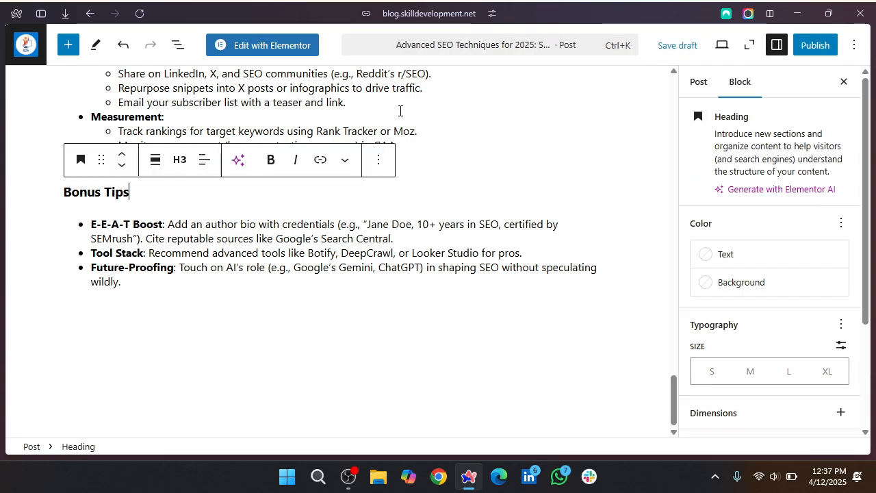
Step: Review the pasted outline and expand the heading block's Advanced settings
scroll(400, 111, "up", 5)
scroll(401, 111, "up", 20)
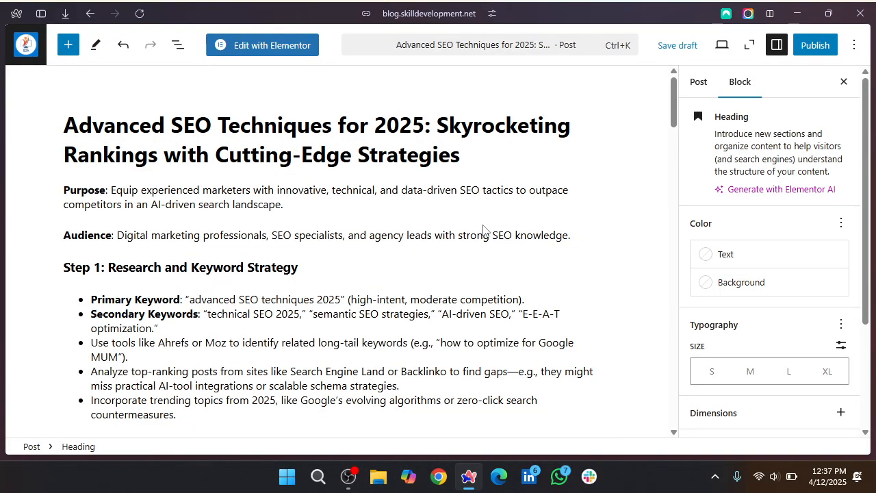
mouse_move(482, 230)
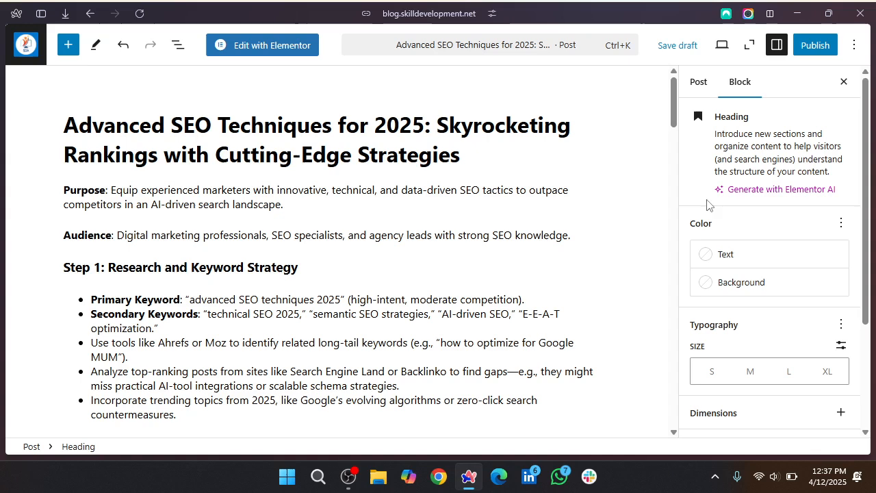
scroll(786, 248, "down", 3)
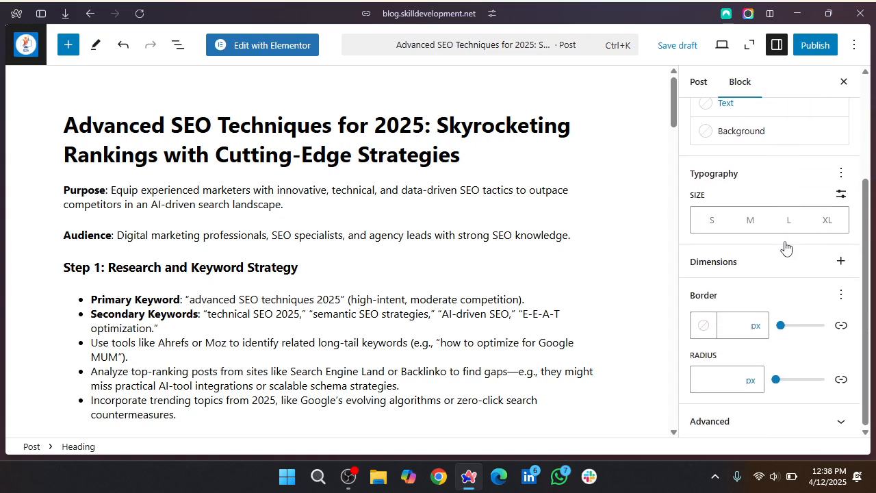
scroll(786, 248, "up", 3)
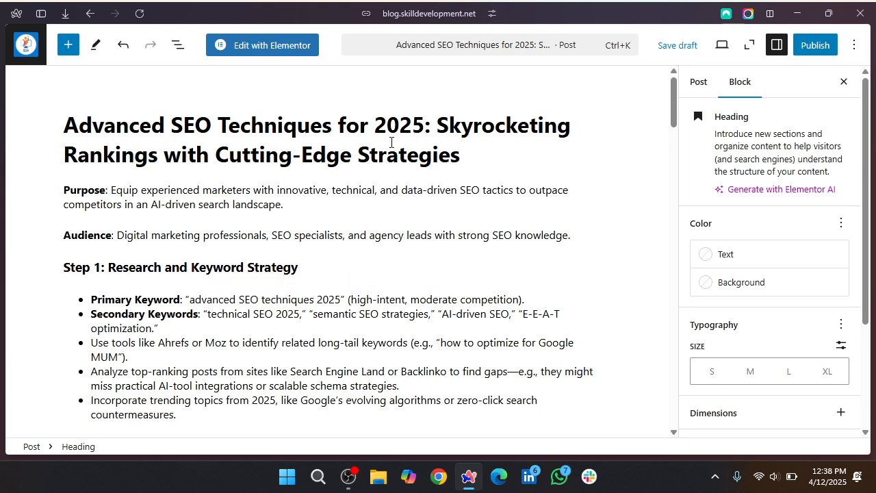
scroll(392, 142, "down", 10)
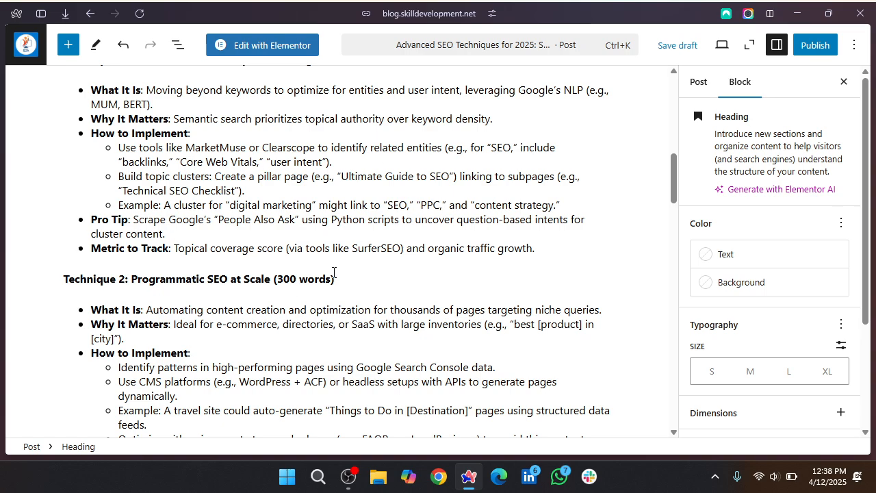
scroll(334, 273, "up", 10)
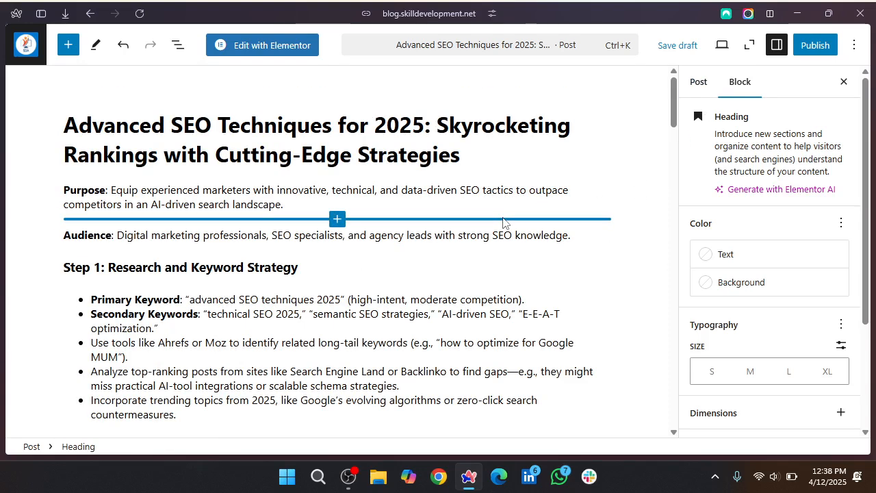
scroll(787, 162, "down", 3)
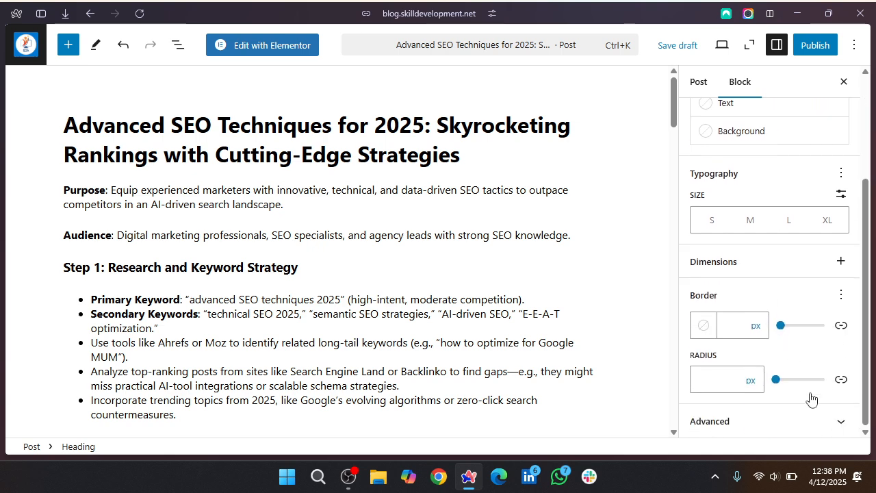
left_click(830, 425)
scroll(757, 179, "up", 10)
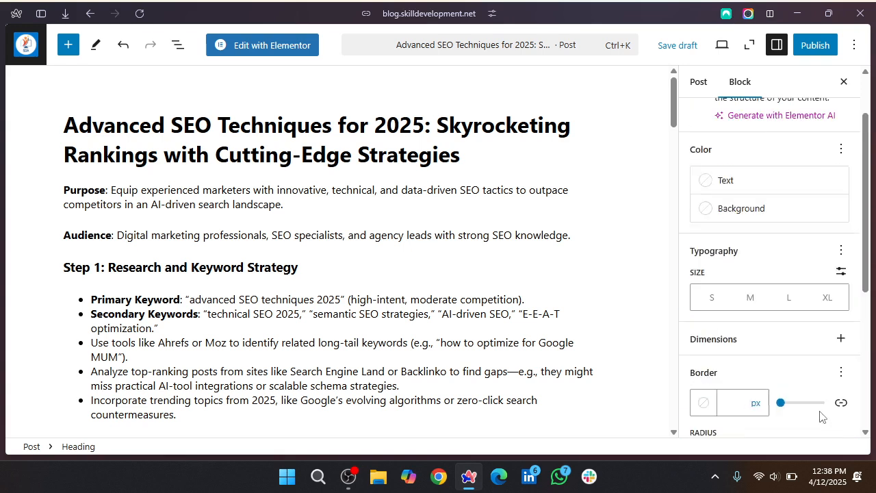
Step: In Post settings, set searching-engine-optimizing-seo-browsing-concept-scaled.jpg as the featured image
left_click(701, 84)
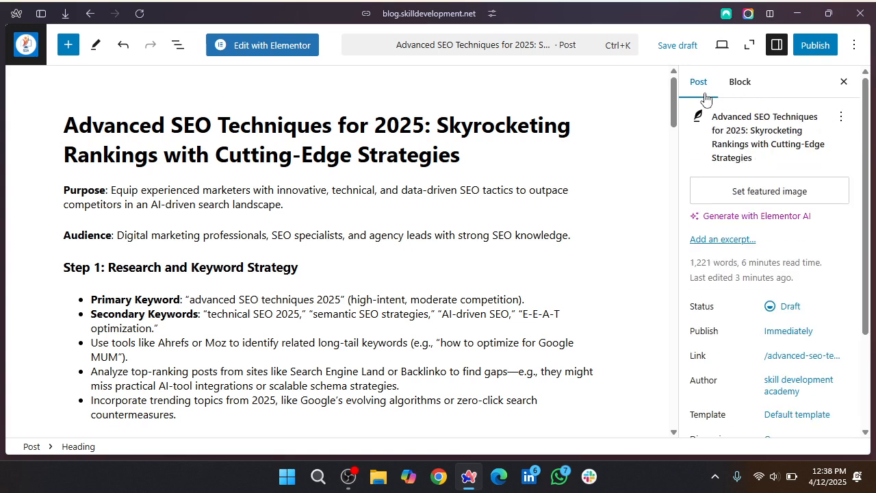
left_click(759, 194)
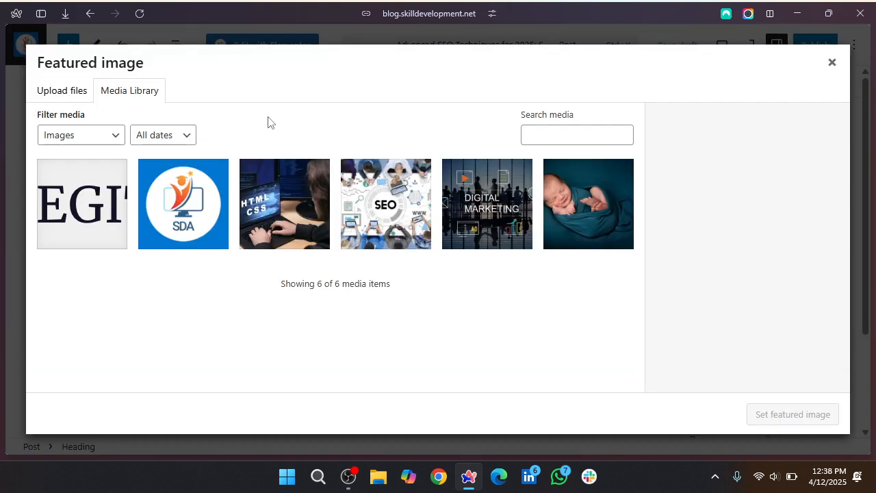
left_click(397, 228)
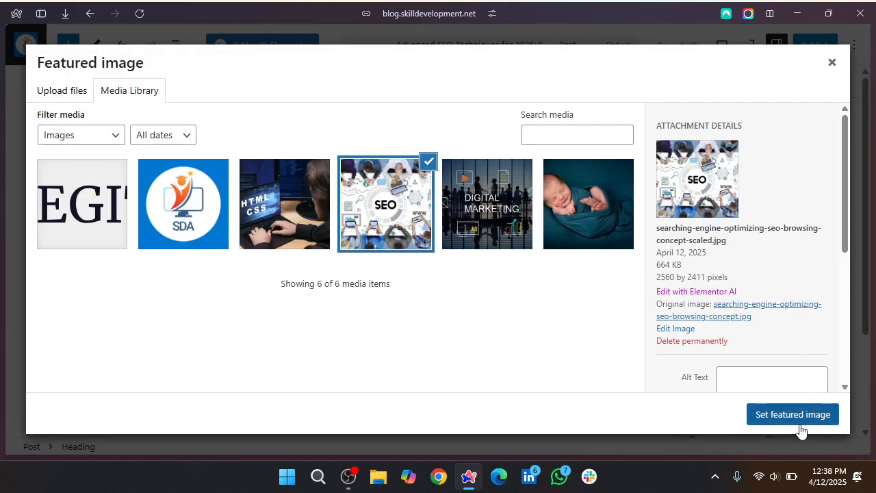
left_click(800, 419)
scroll(797, 333, "down", 3)
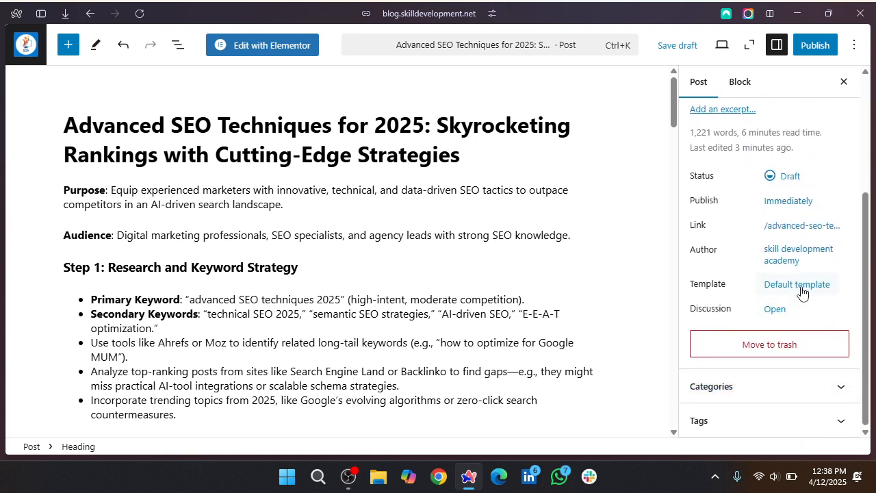
scroll(799, 289, "up", 4)
scroll(804, 292, "up", 1)
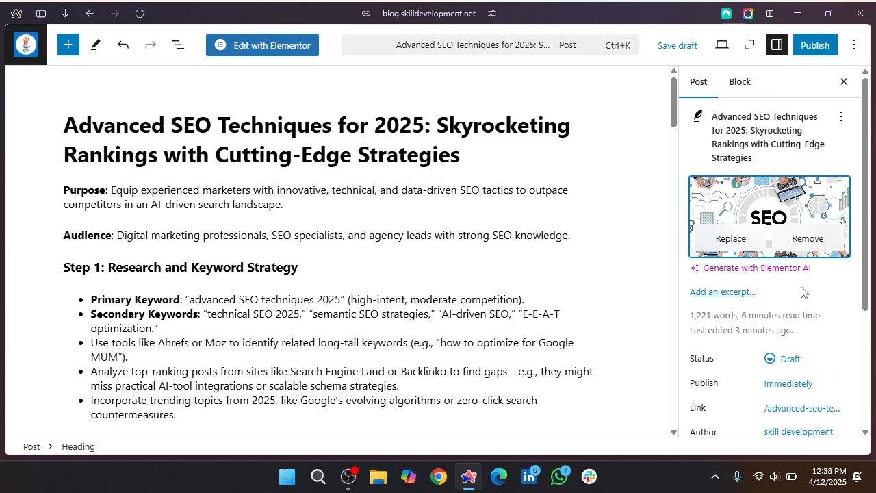
Step: Publish the Advanced SEO Techniques post and switch to the blog home tab
left_click(830, 46)
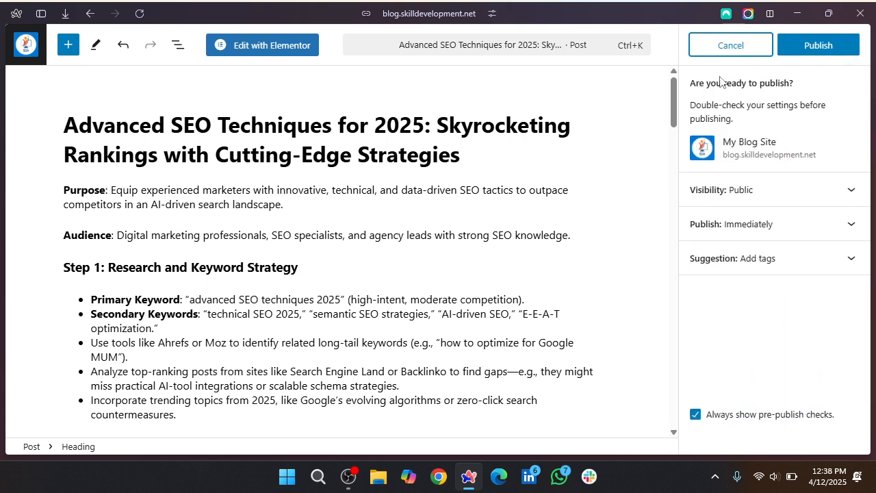
left_click(827, 42)
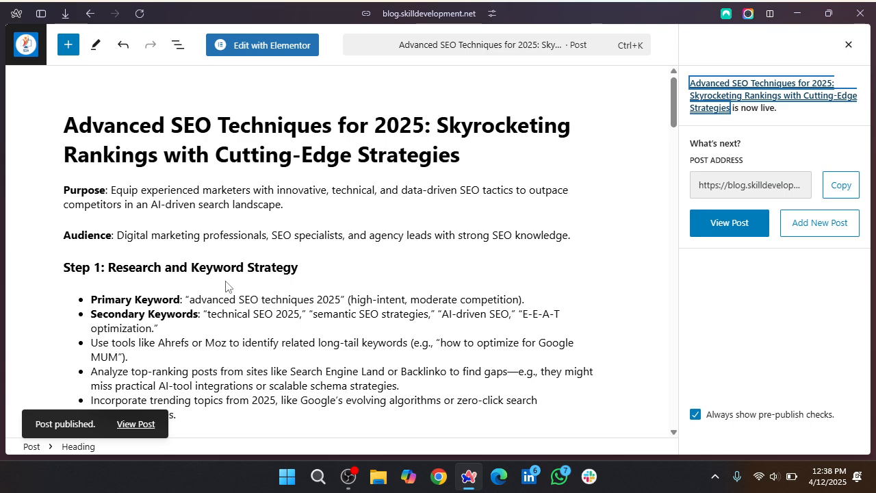
mouse_move(4, 339)
mouse_move(13, 164)
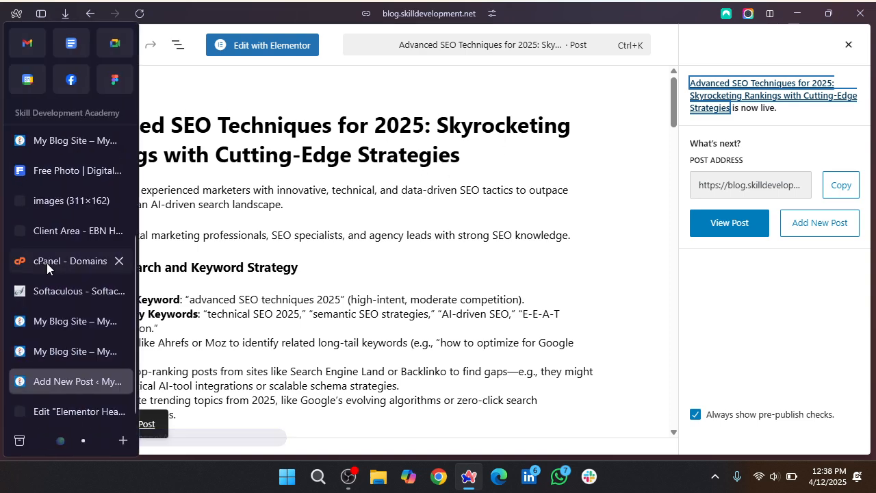
left_click(55, 354)
Step: Check the blog home page, then return to the editor and go to All Posts
mouse_move(63, 50)
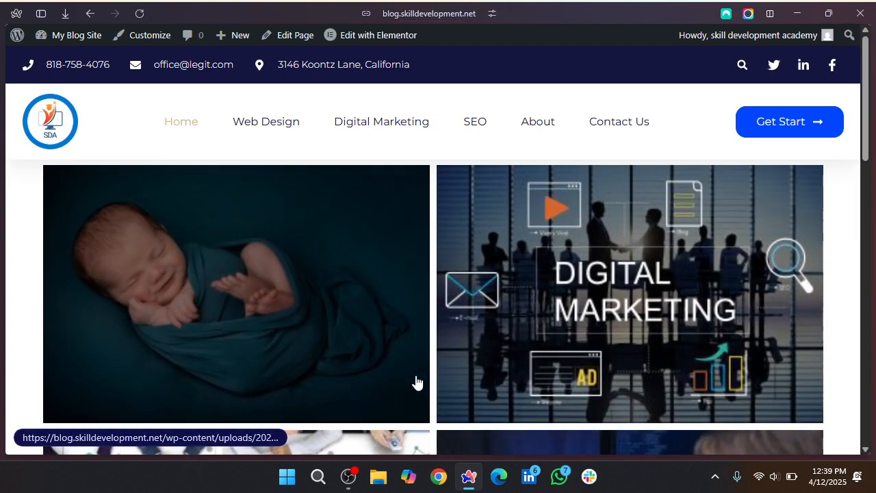
scroll(418, 382, "down", 14)
scroll(417, 383, "up", 6)
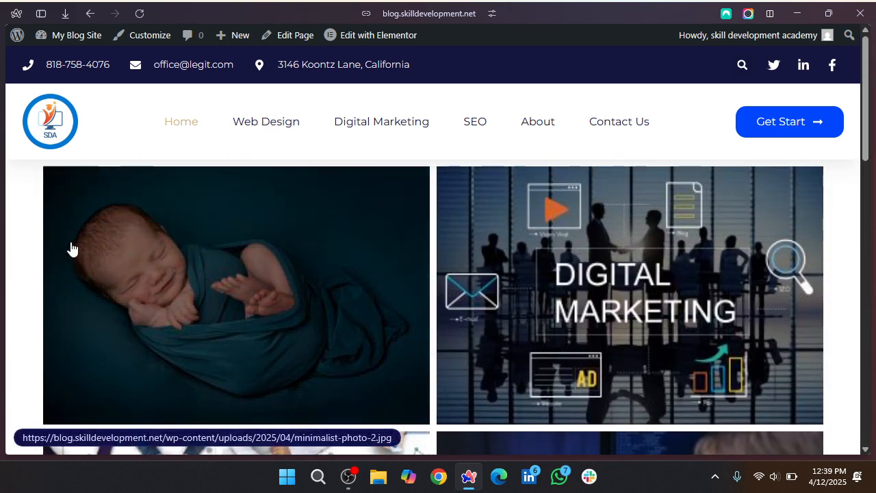
mouse_move(0, 279)
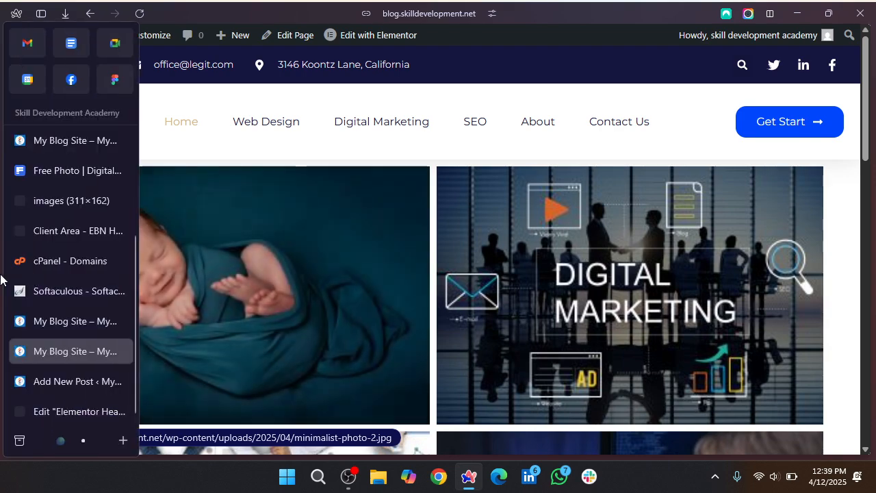
left_click(72, 375)
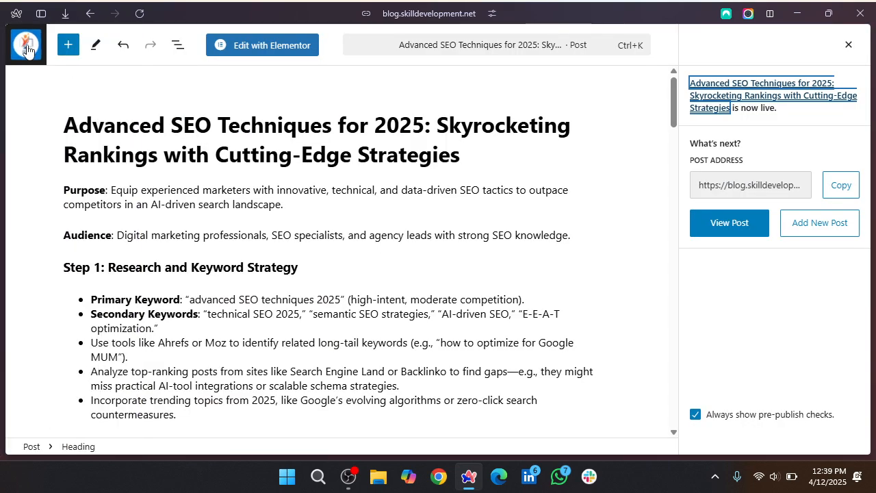
left_click(27, 49)
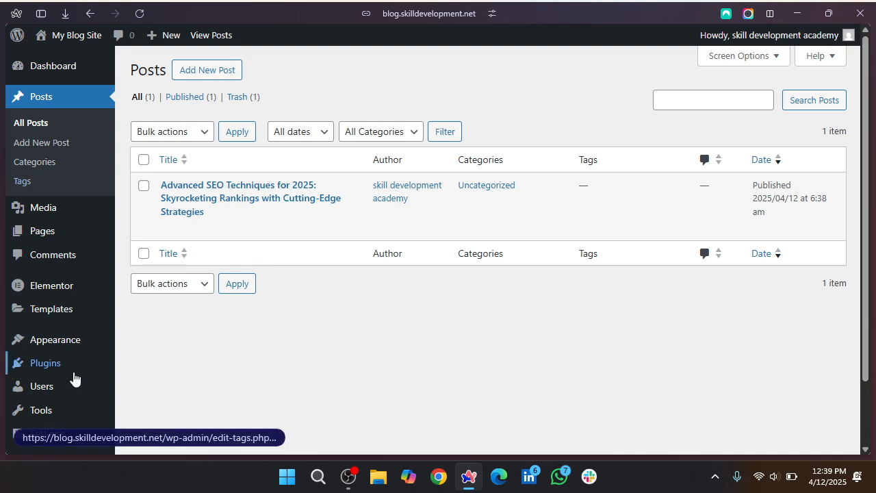
Step: Search 'dup' under Add New Plugin, then install and activate Duplicate Page 4.5.4
scroll(72, 377, "down", 1)
mouse_move(53, 332)
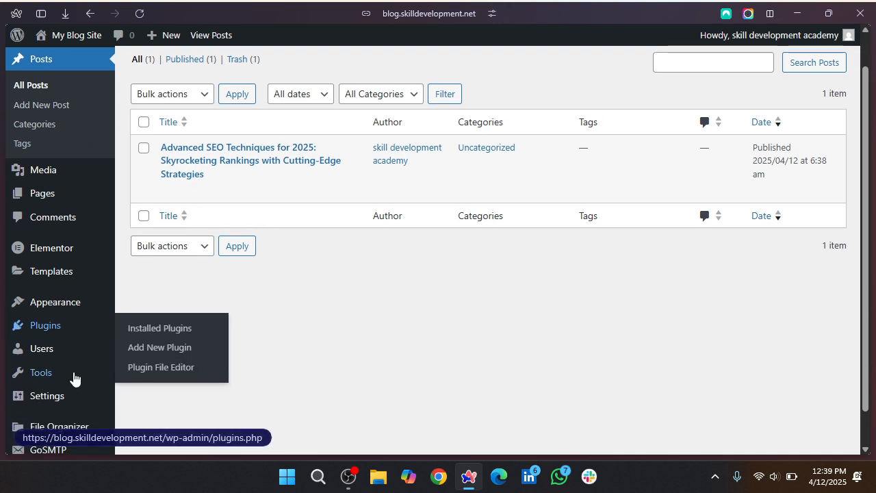
left_click(168, 343)
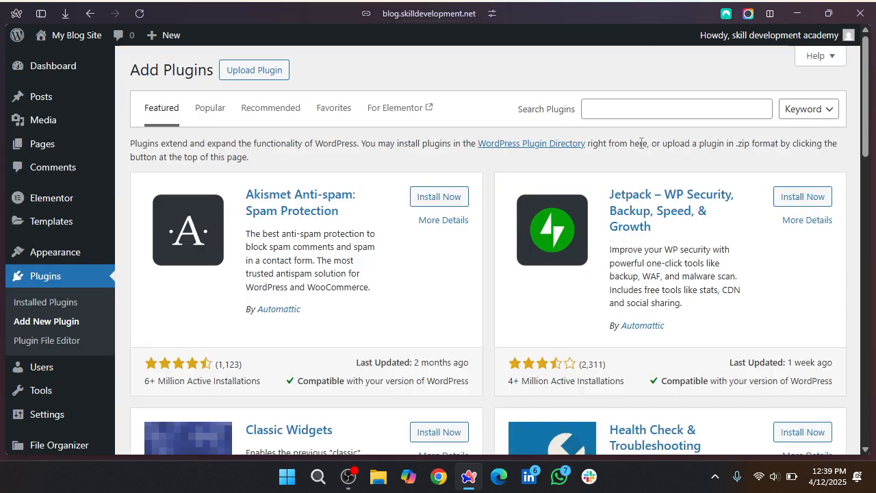
left_click(646, 108)
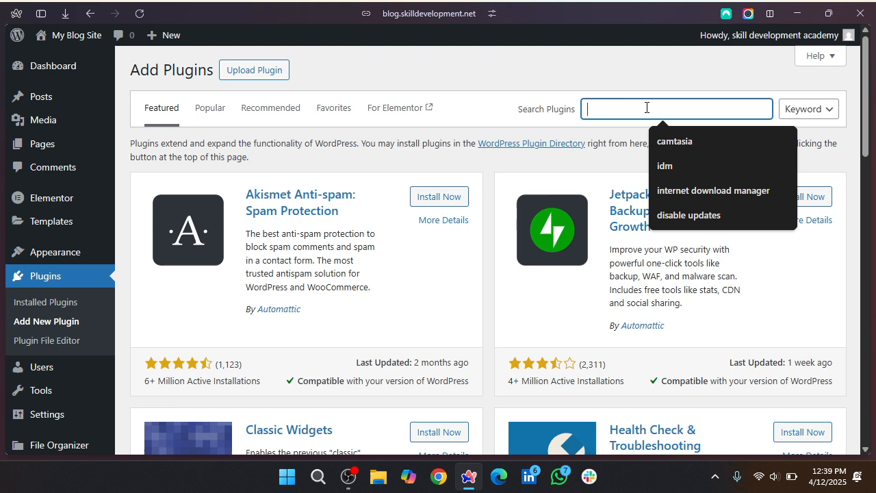
type("duplicate pages")
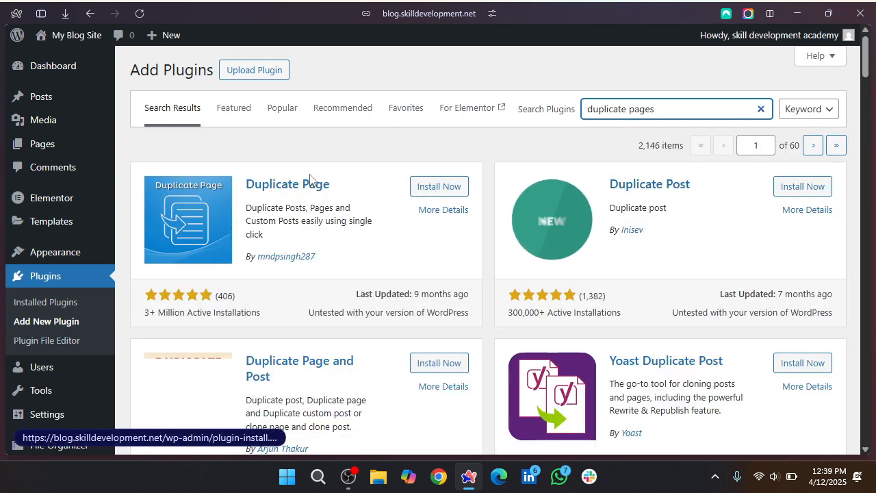
left_click(452, 192)
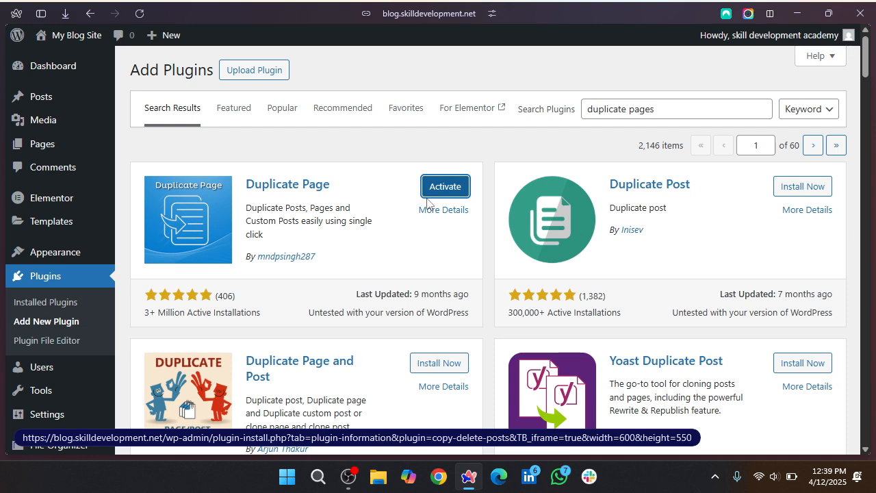
left_click(434, 189)
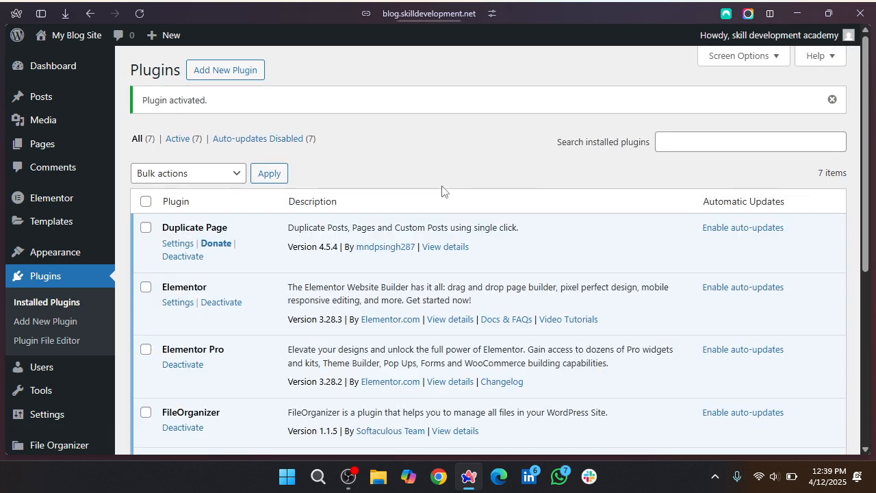
mouse_move(5, 221)
mouse_move(0, 373)
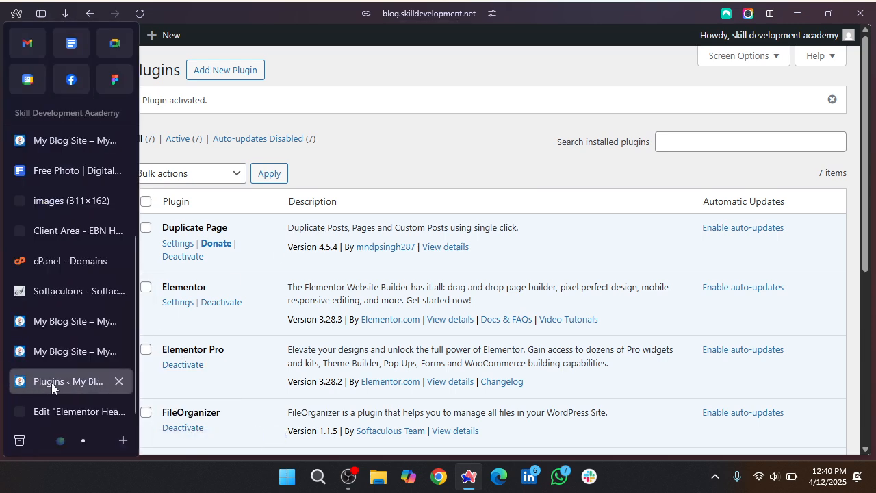
Step: Close the extra blog home tab and open Posts > All Posts from the dashboard
left_click(88, 345)
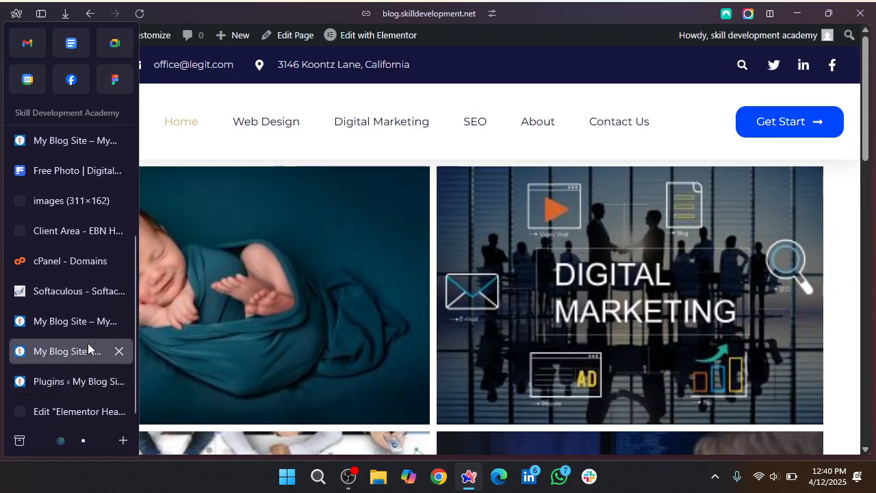
left_click(87, 325)
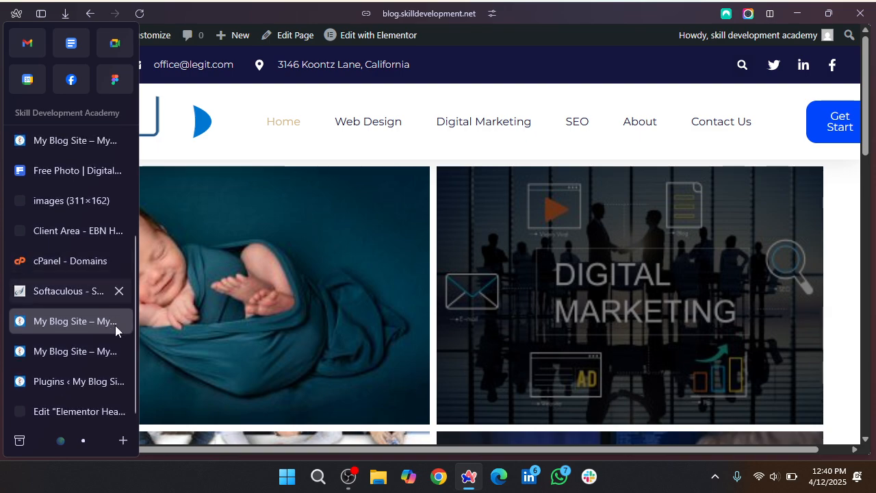
left_click(118, 322)
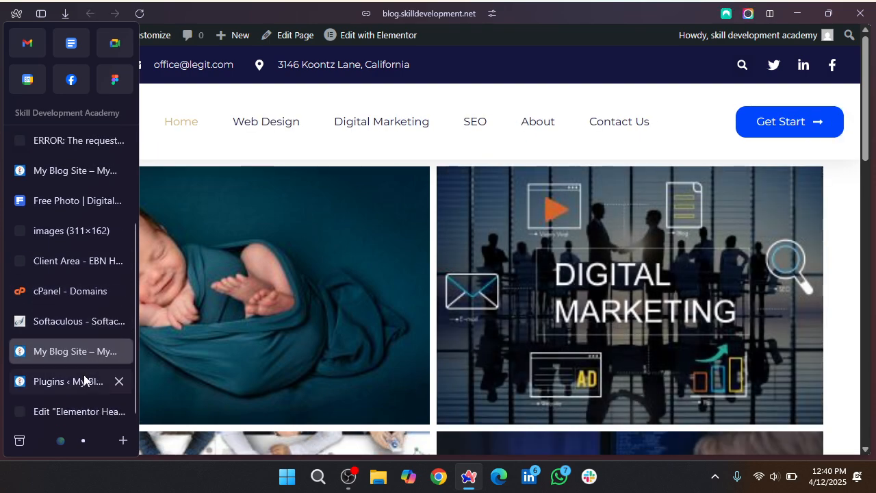
scroll(93, 309, "up", 3)
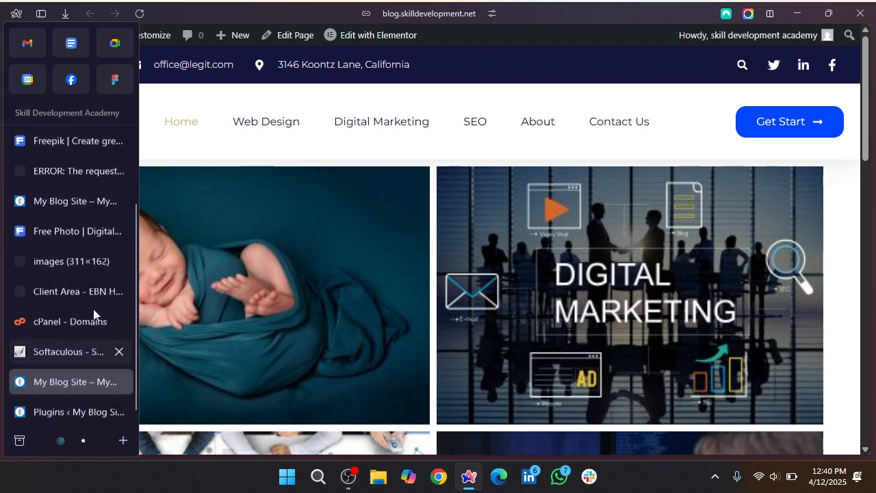
scroll(93, 319, "down", 2)
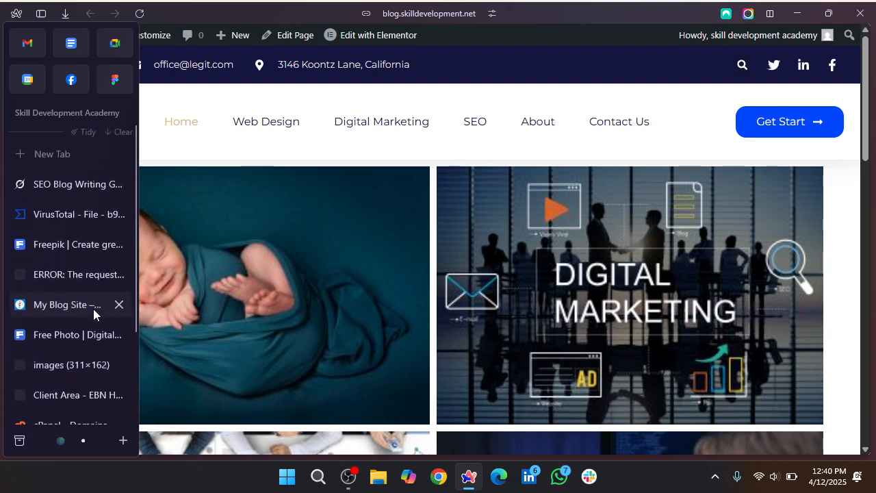
left_click(89, 263)
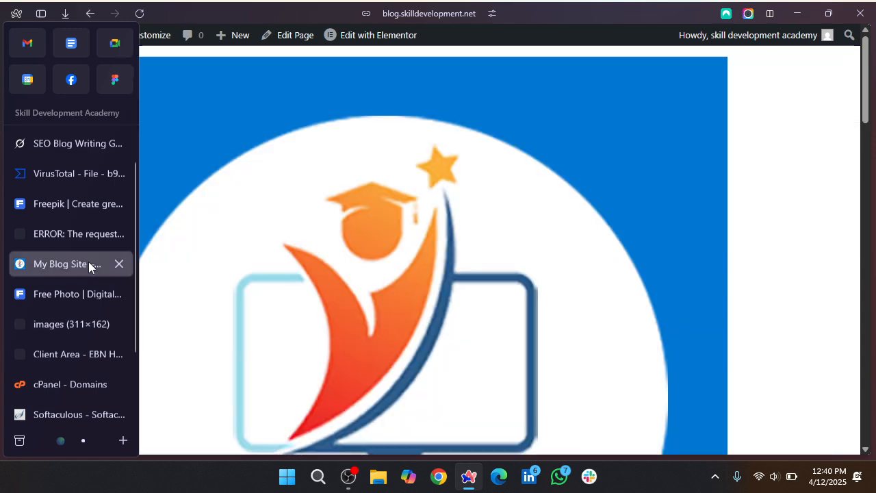
scroll(80, 309, "down", 3)
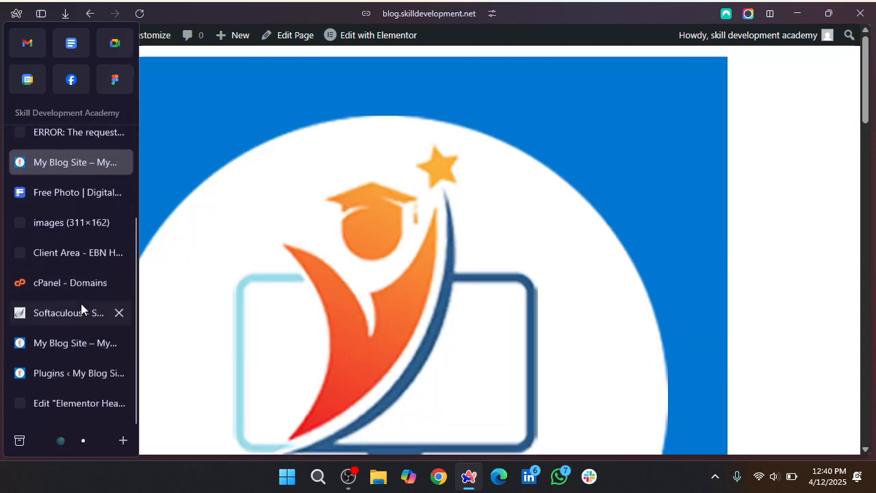
left_click(82, 351)
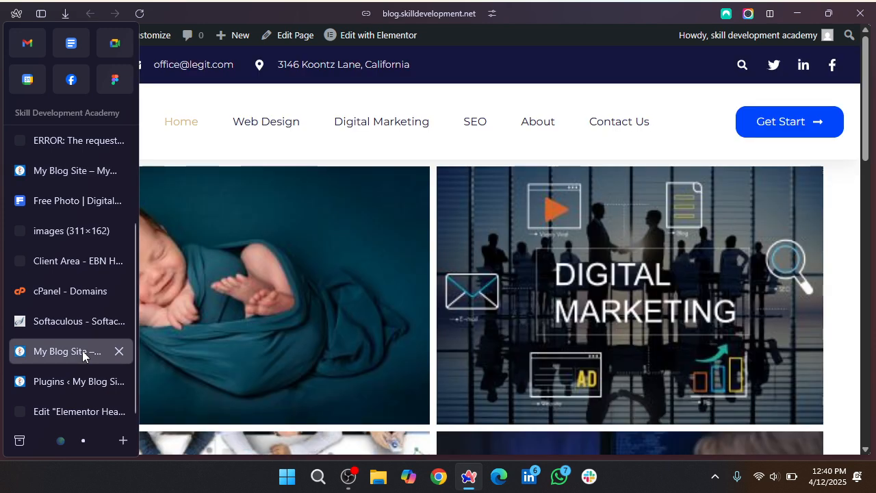
mouse_move(55, 40)
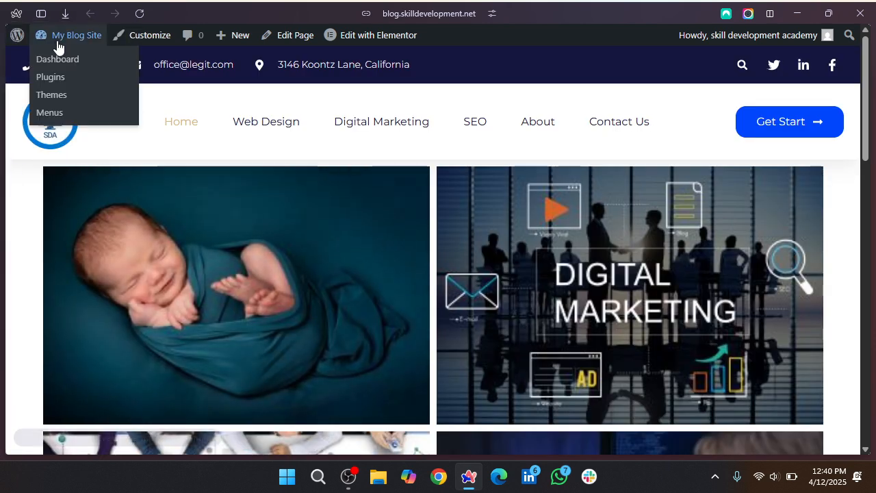
left_click(63, 60)
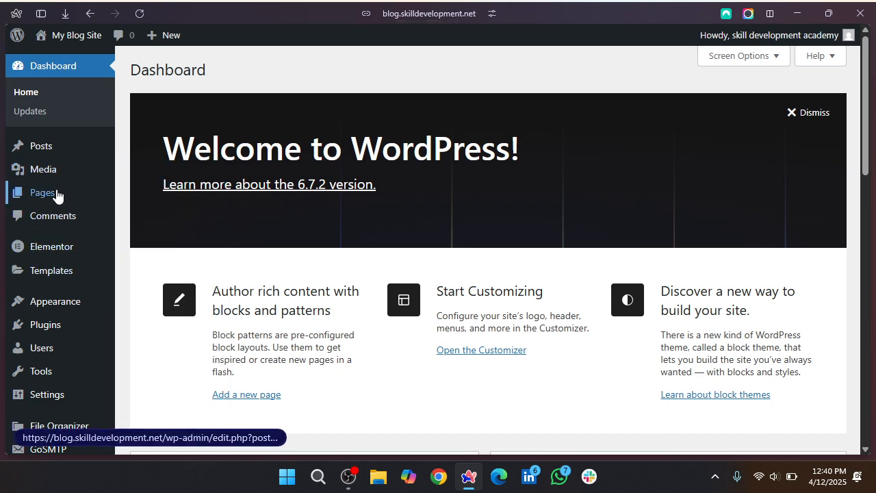
mouse_move(60, 158)
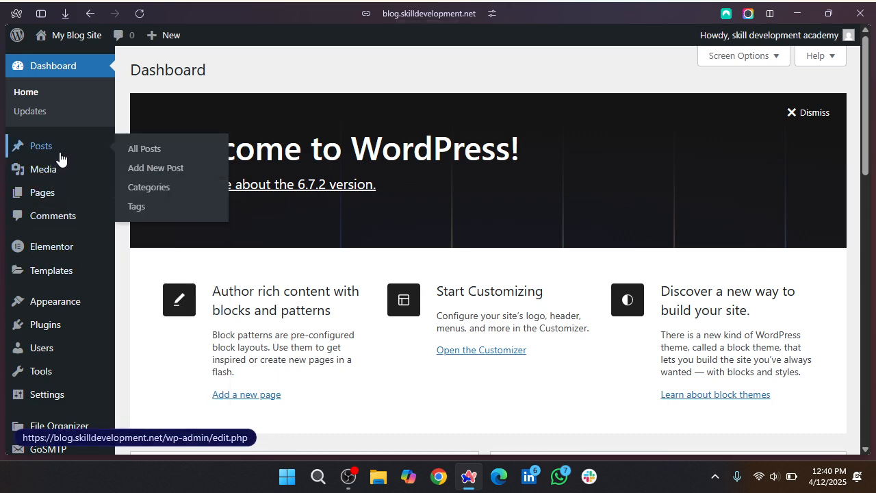
left_click(139, 150)
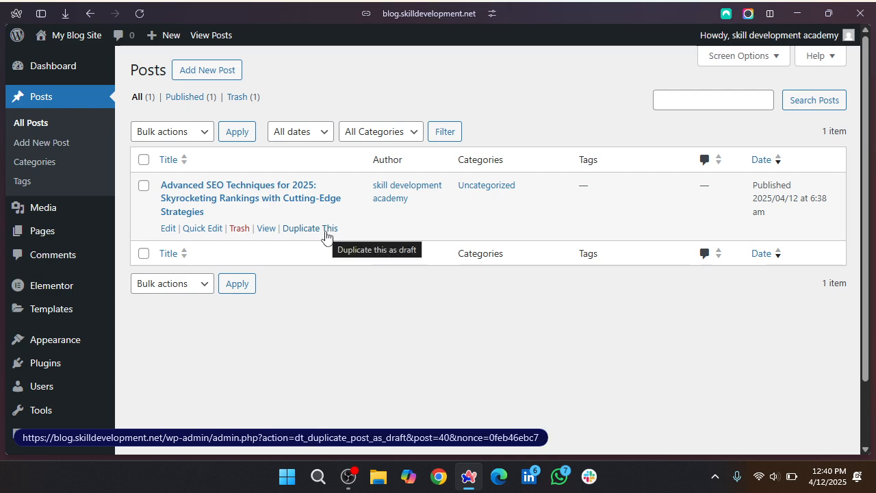
Step: Duplicate the Advanced SEO post, then clear the original's title and slug in Quick Edit
left_click(326, 235)
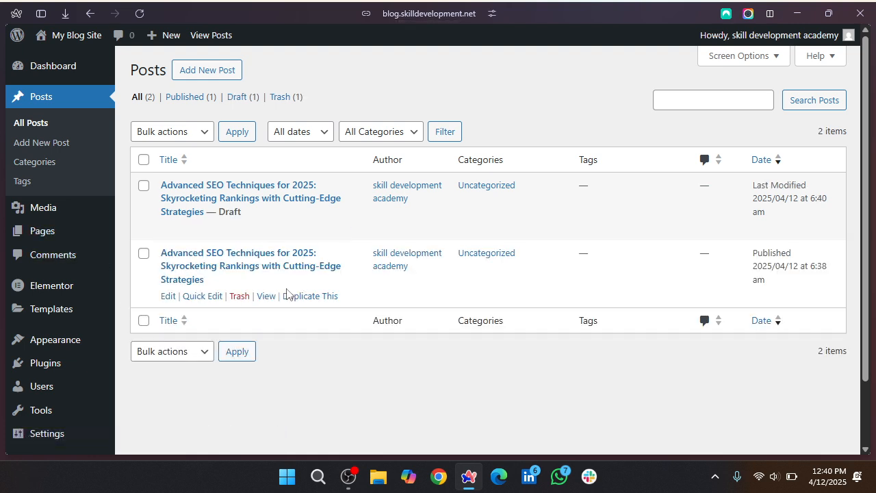
left_click(198, 296)
triple_click(215, 284)
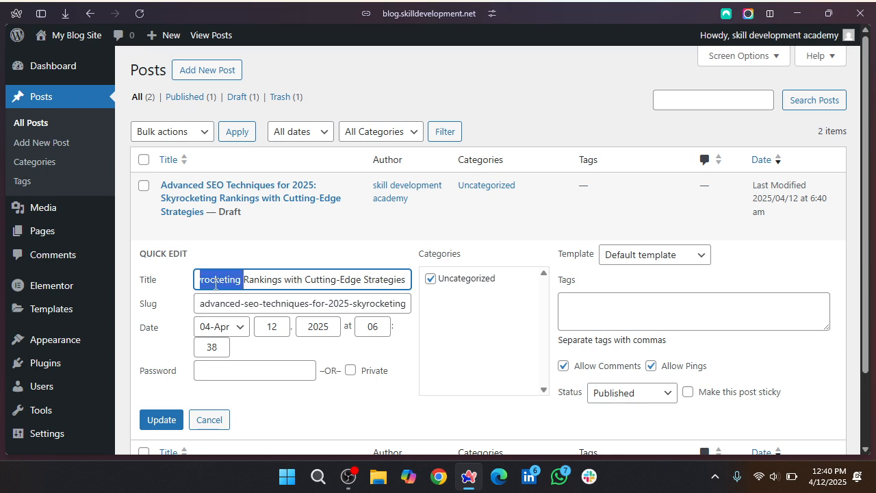
key("BackSpace")
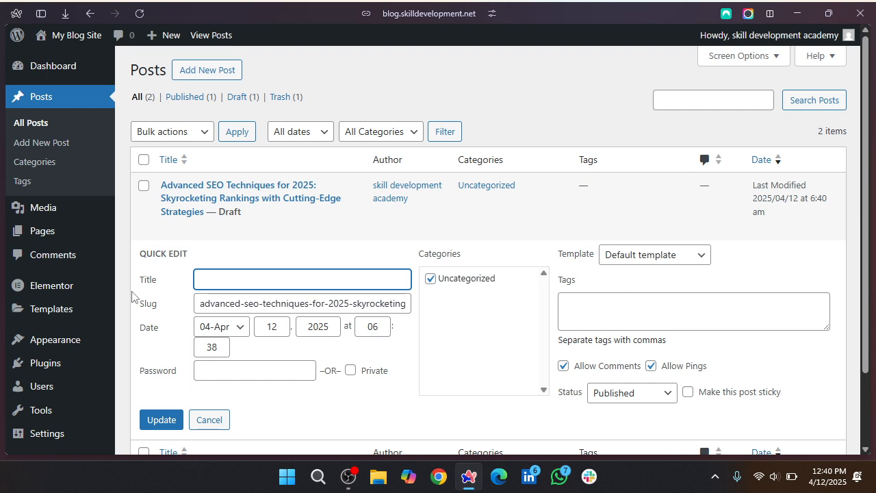
triple_click(212, 308)
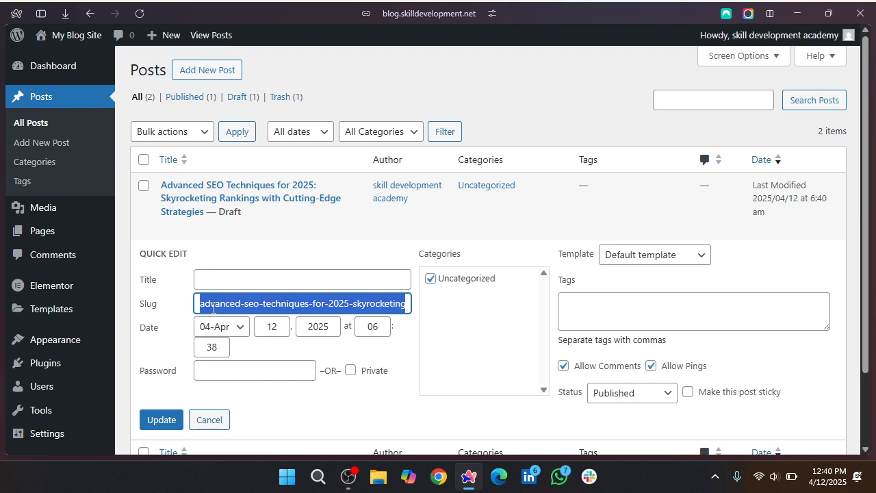
key("BackSpace")
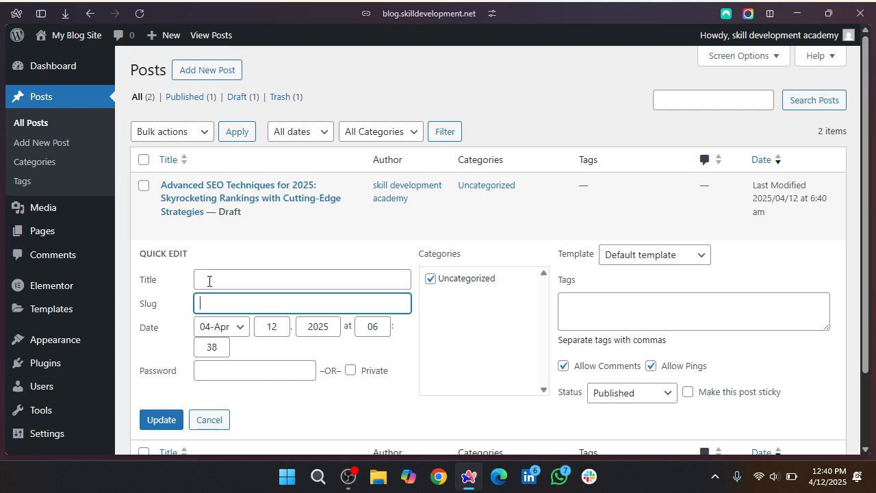
Step: Retitle the original post 'Digital Marketing' with an empty slug, update it, and open it
left_click(209, 281)
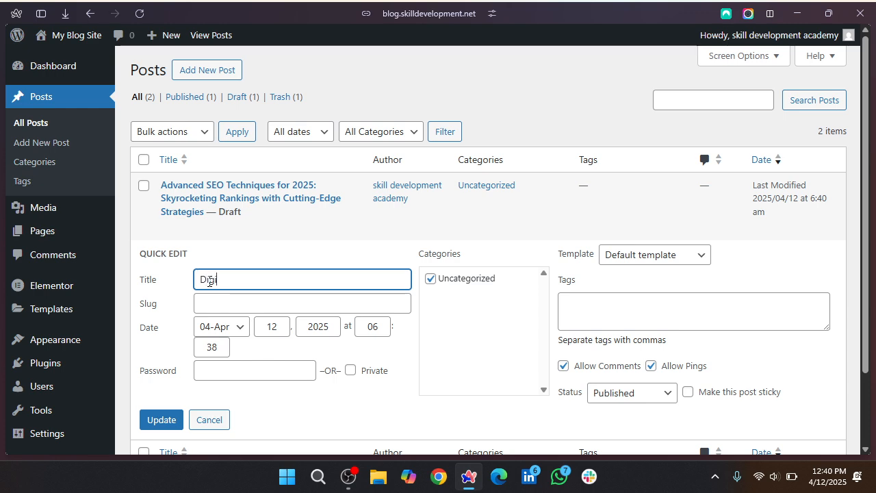
type("Digital Marketing")
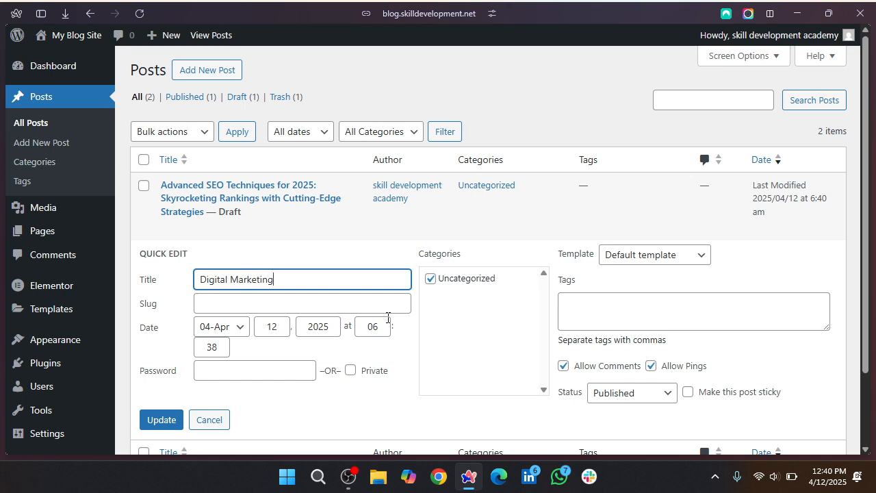
scroll(671, 269, "down", 3)
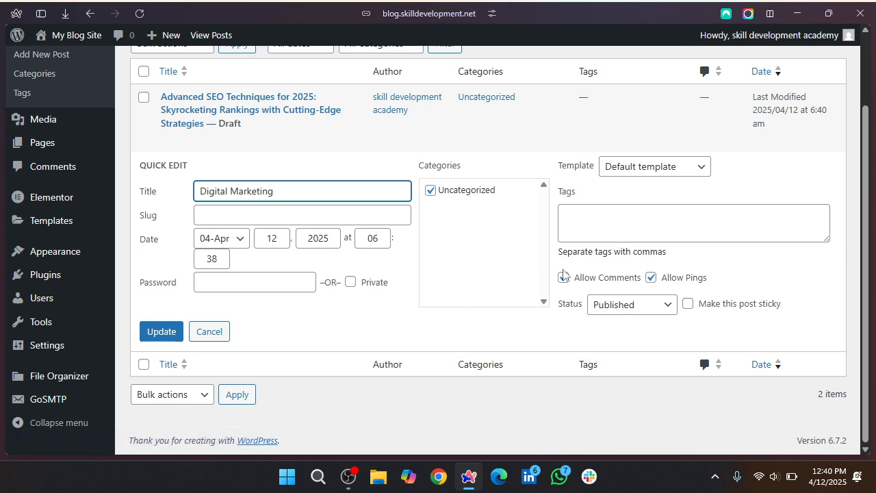
scroll(564, 270, "up", 2)
left_click(233, 278)
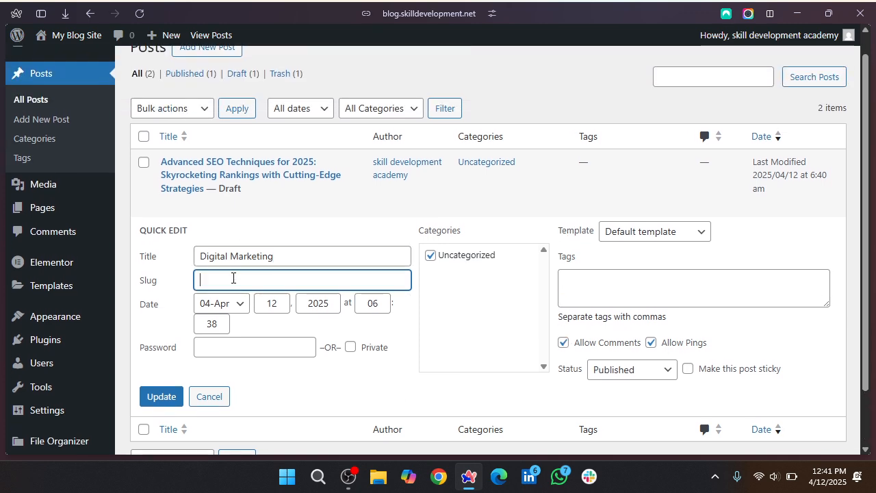
left_click(170, 328)
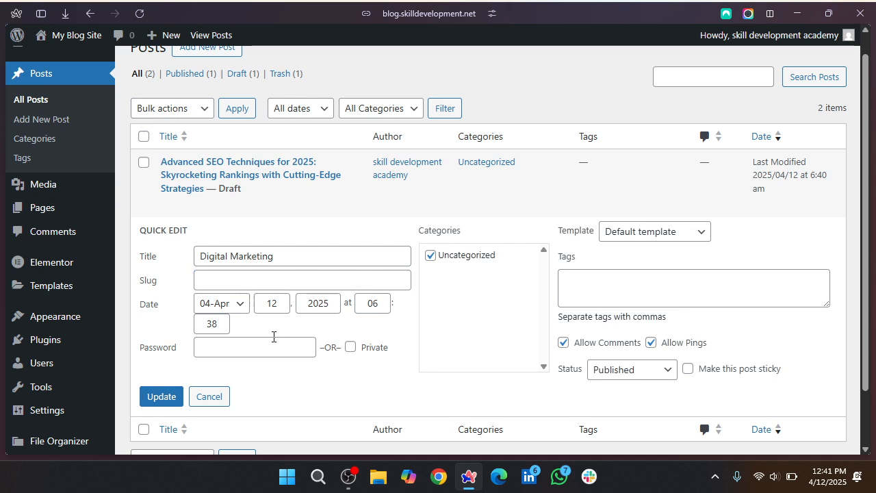
scroll(274, 337, "down", 1)
left_click(158, 356)
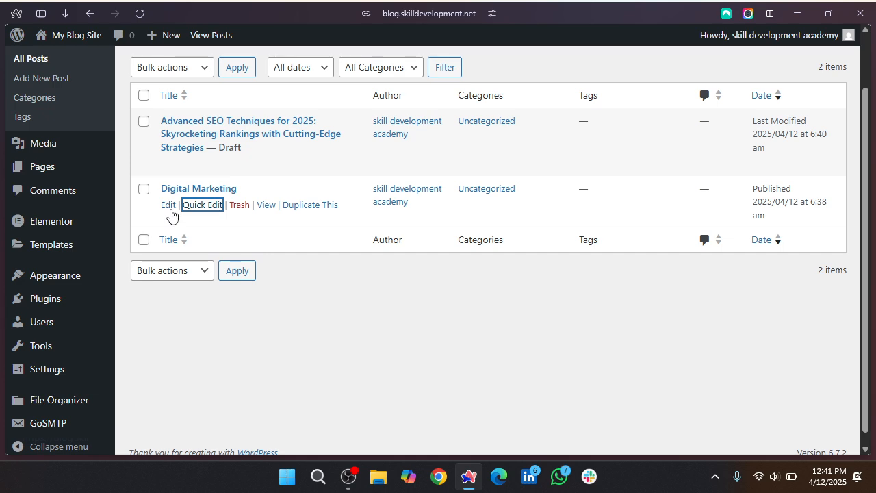
left_click(170, 209)
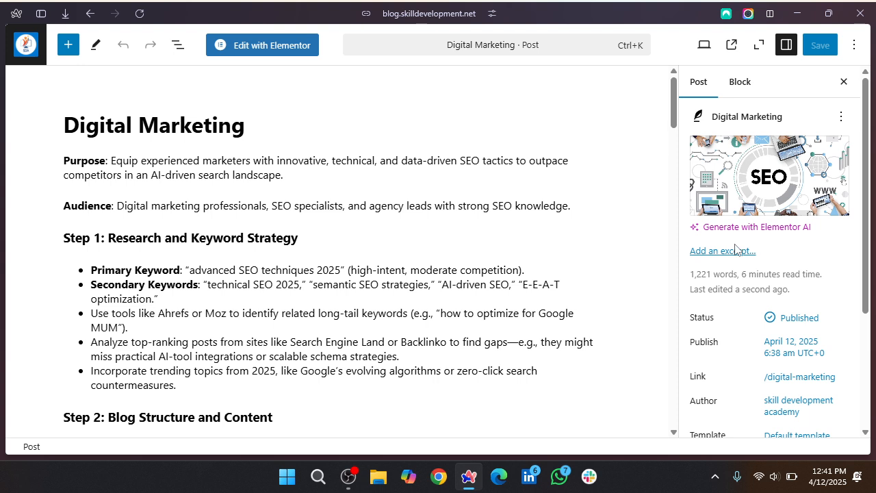
Step: Replace the post's featured image with the Digital Marketing picture, save, and return to All Posts
mouse_move(758, 177)
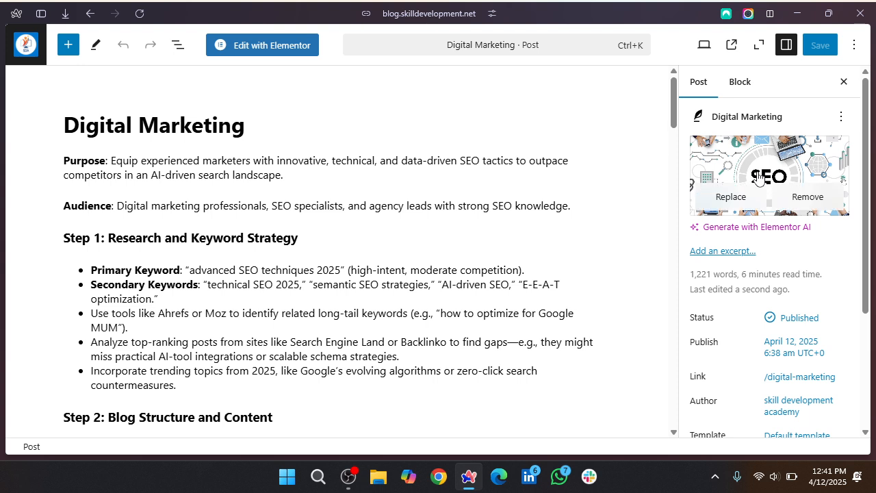
left_click(733, 199)
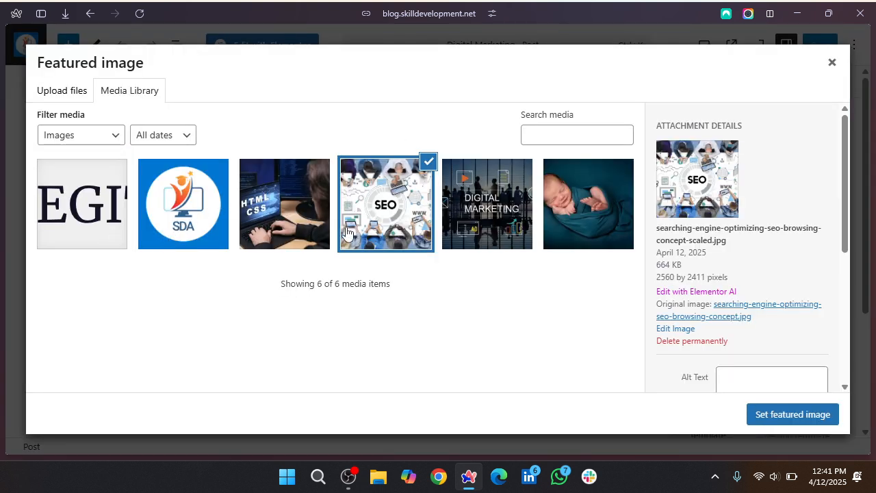
left_click(512, 207)
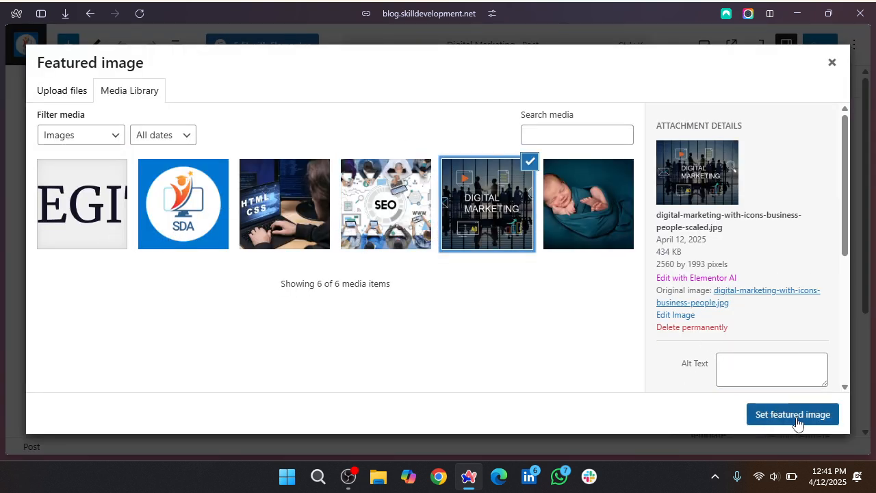
left_click(793, 414)
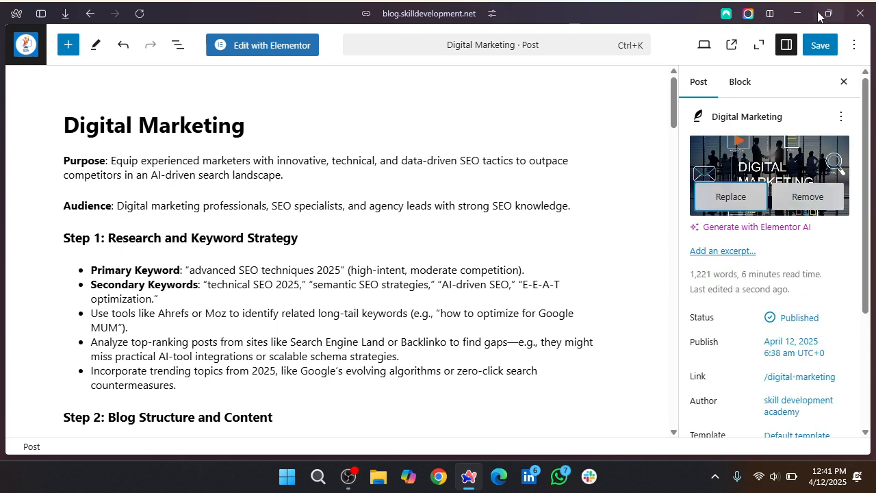
left_click(829, 46)
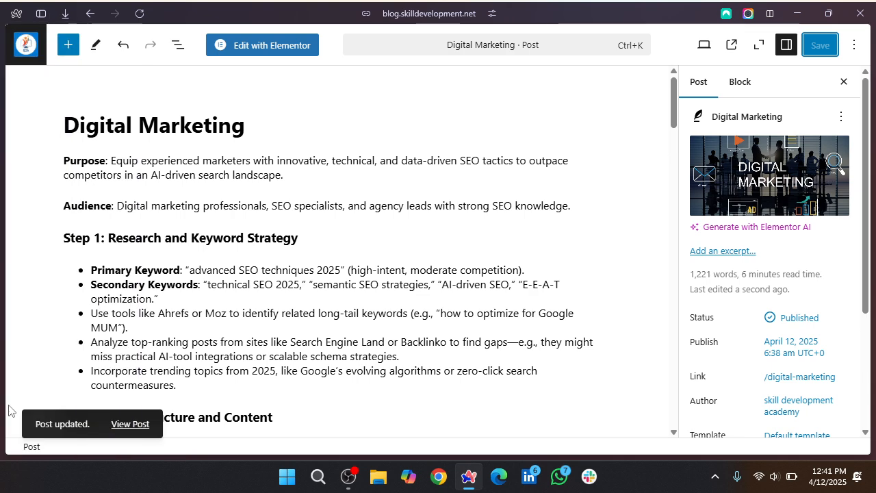
mouse_move(1, 382)
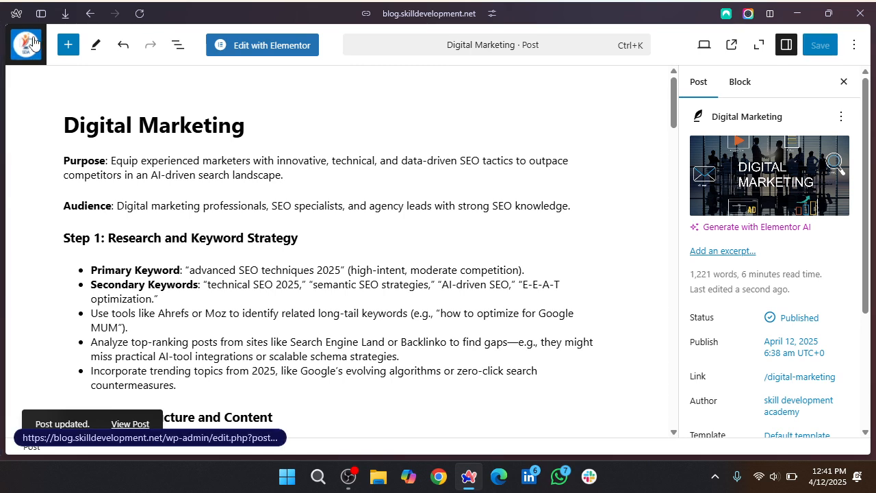
left_click(32, 42)
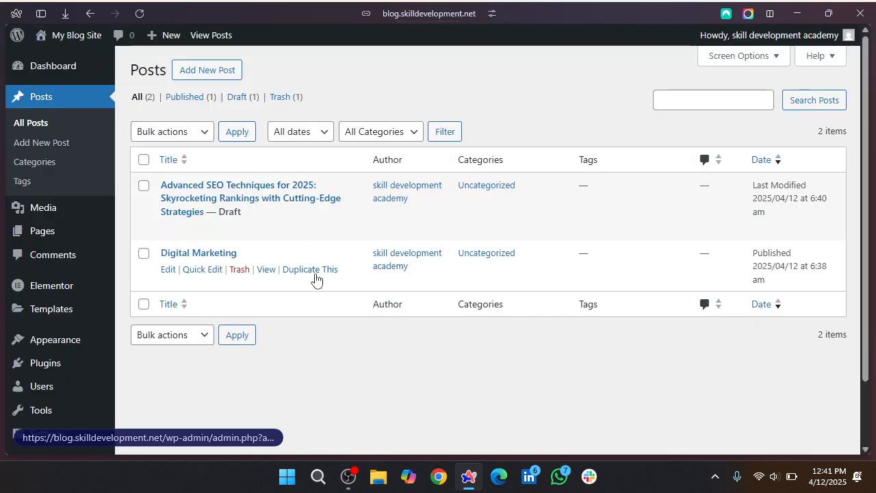
Step: Duplicate the Digital Marketing post, then publish the Advanced SEO draft
left_click(314, 272)
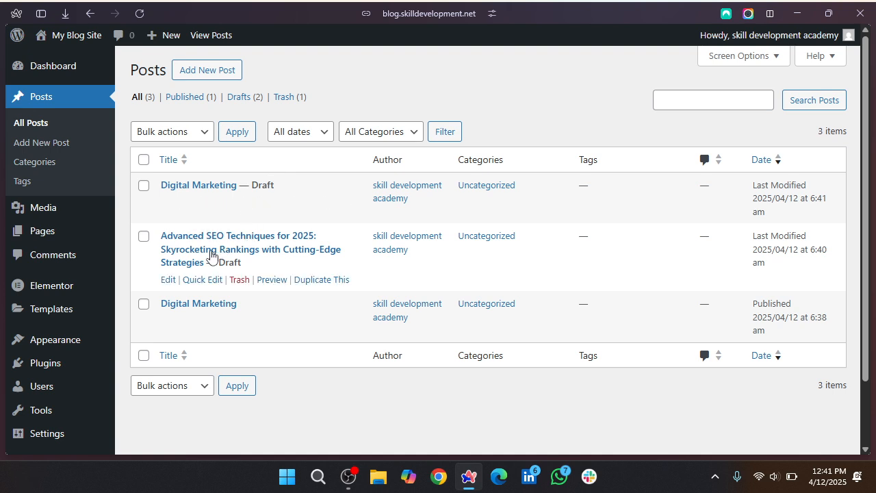
left_click(169, 280)
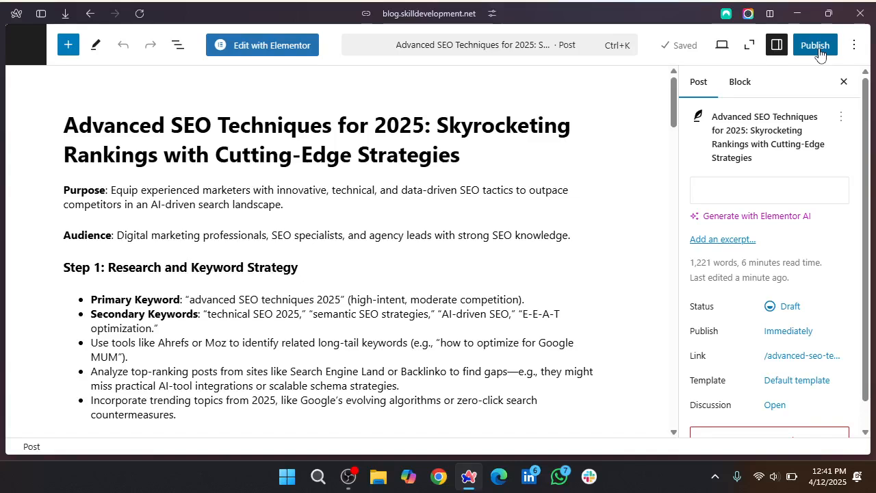
left_click(819, 48)
left_click(820, 48)
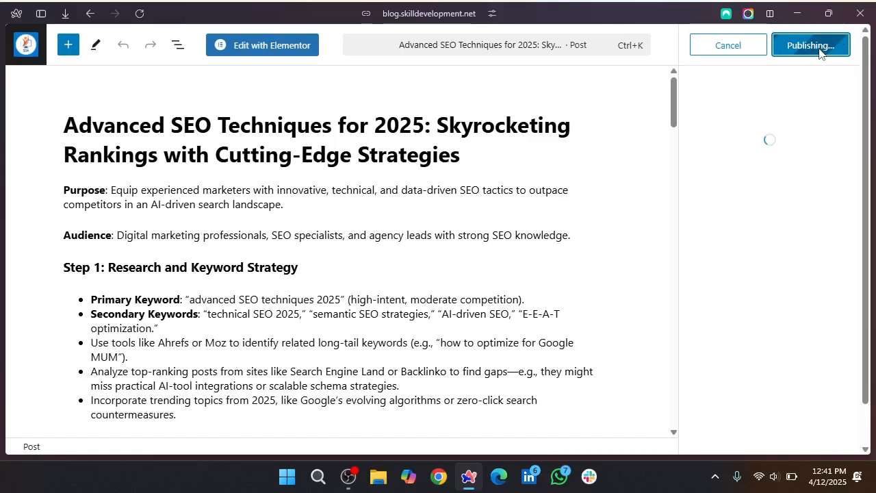
Step: Return to the posts list and open the Digital Marketing draft in the editor
mouse_move(3, 209)
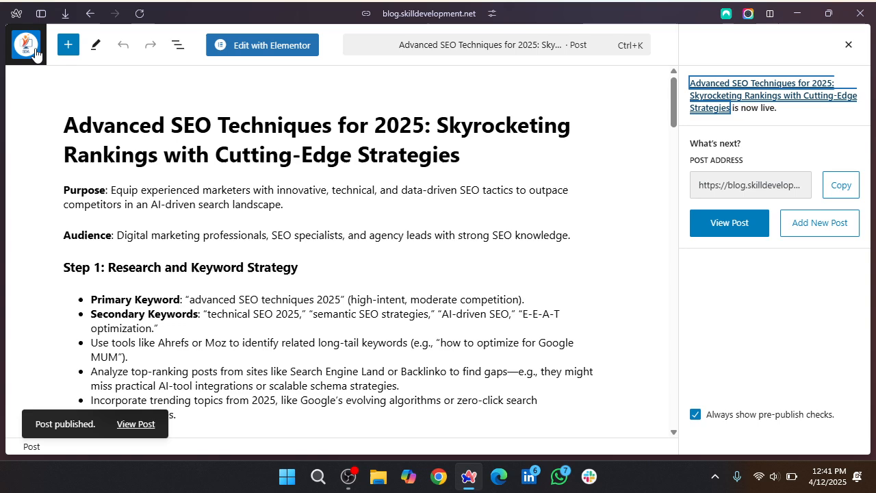
left_click(28, 46)
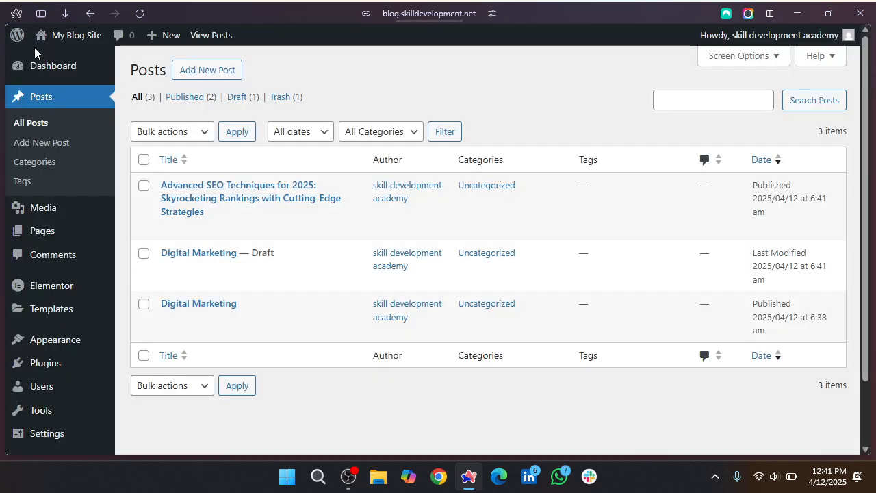
mouse_move(213, 270)
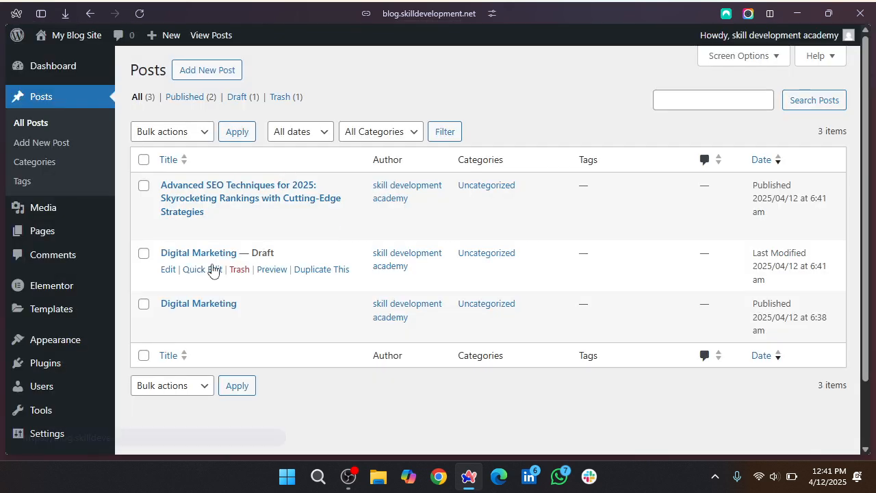
left_click(168, 272)
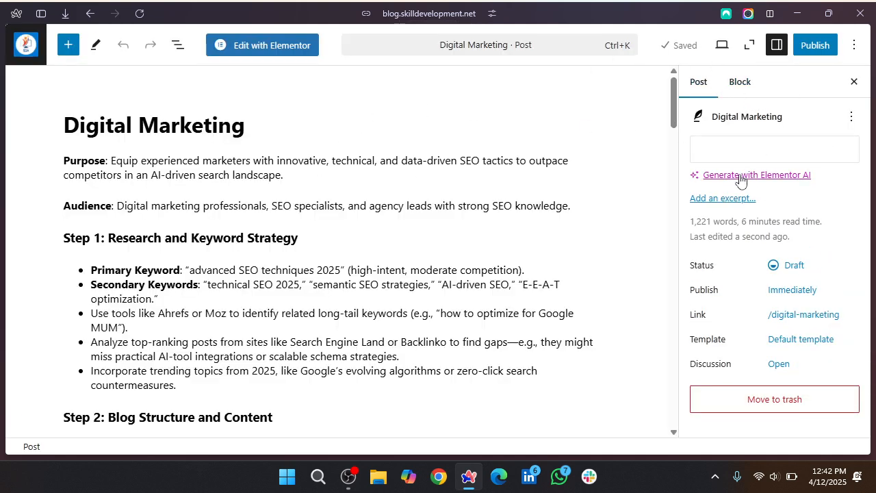
Step: Change the draft's title from Digital Marketing to 'Web Design'
scroll(718, 267, "down", 1)
scroll(718, 268, "up", 1)
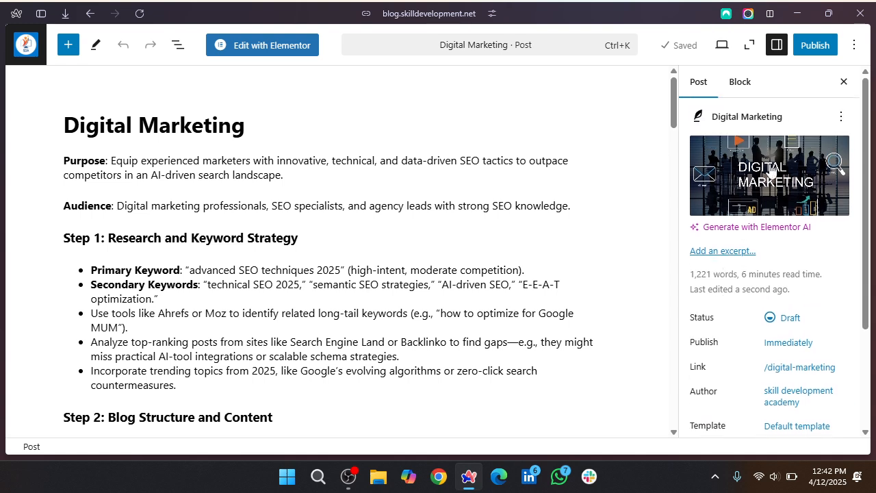
left_click(813, 48)
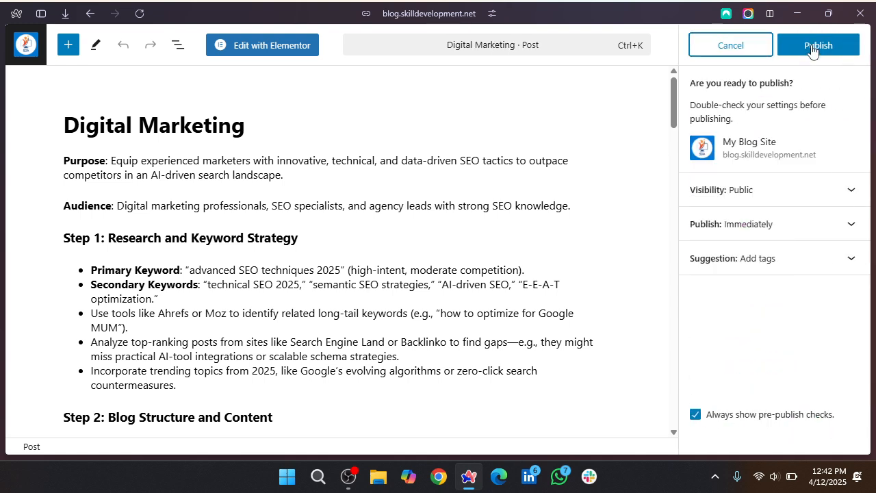
left_click(731, 44)
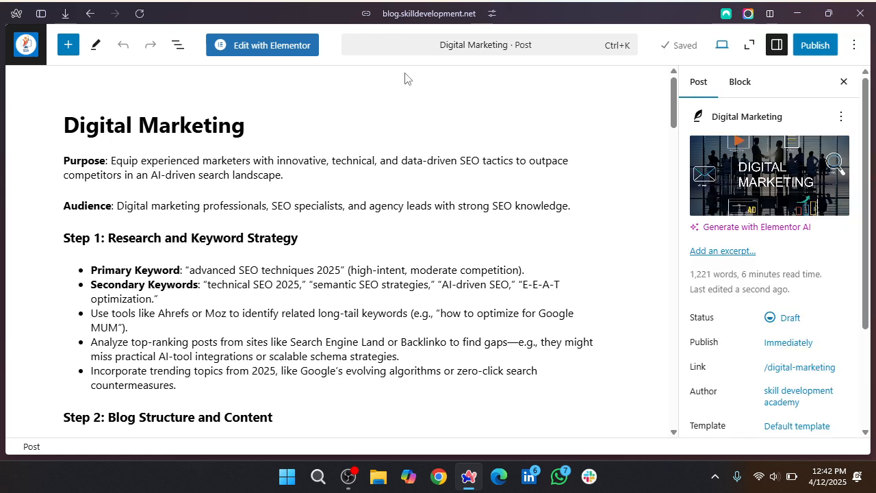
triple_click(172, 117)
key("BackSpace")
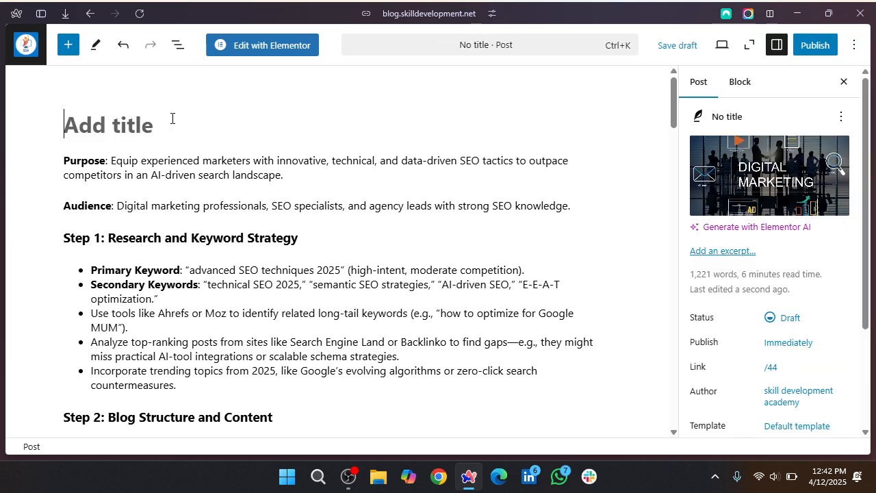
type("Web")
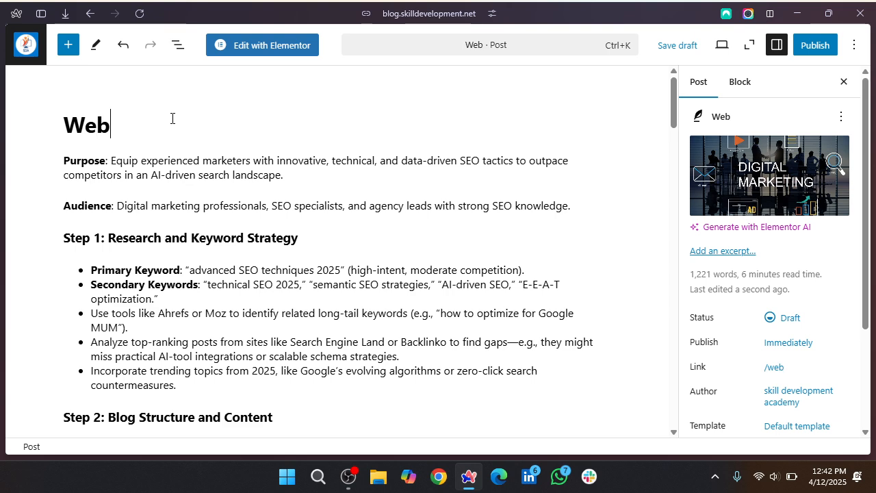
type(" Design")
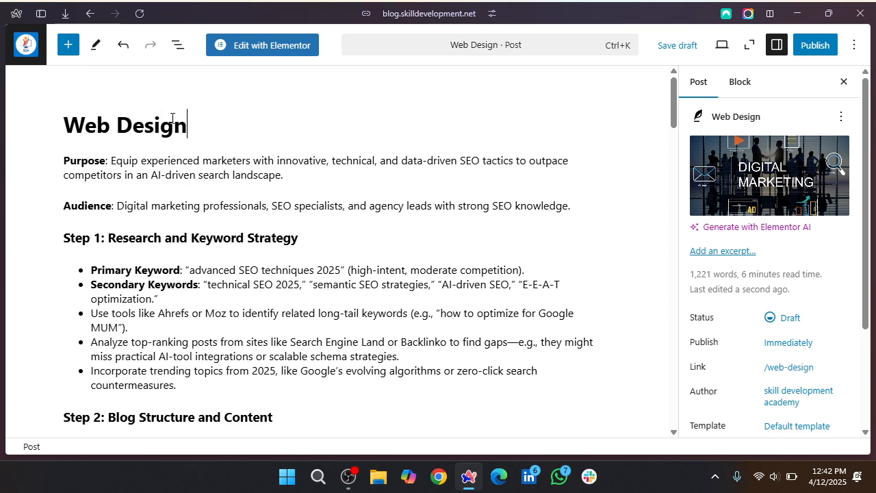
Step: Set the HTML/CSS picture as the featured image and publish the Web Design post
left_click(705, 203)
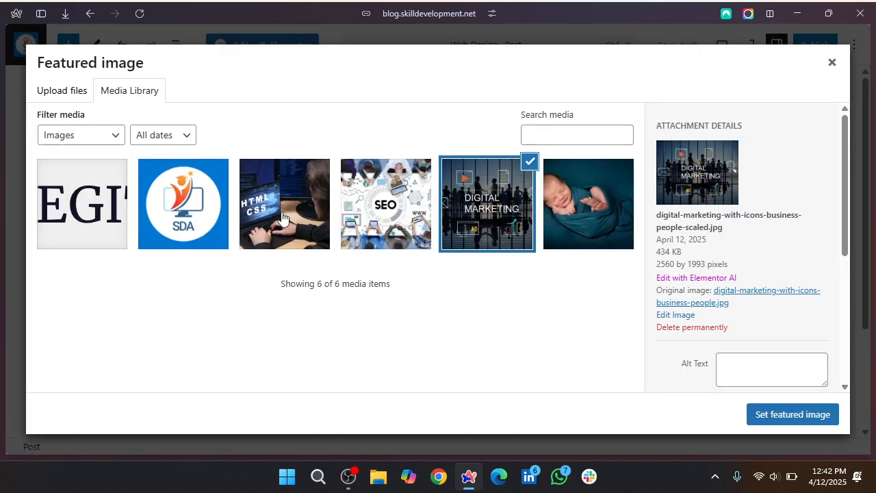
left_click(283, 218)
left_click(784, 415)
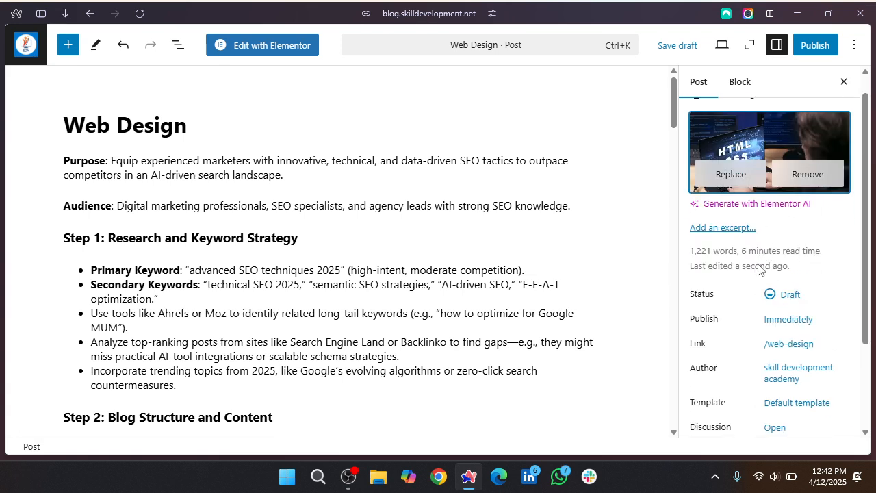
left_click(810, 53)
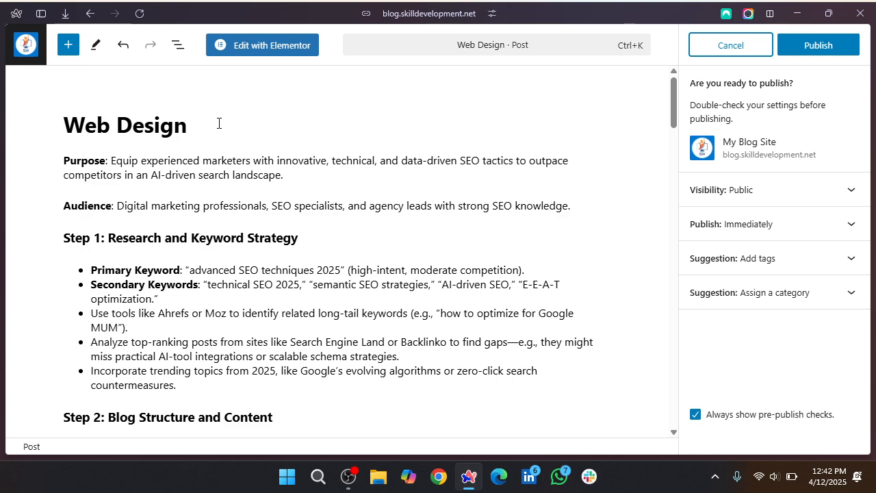
left_click(835, 55)
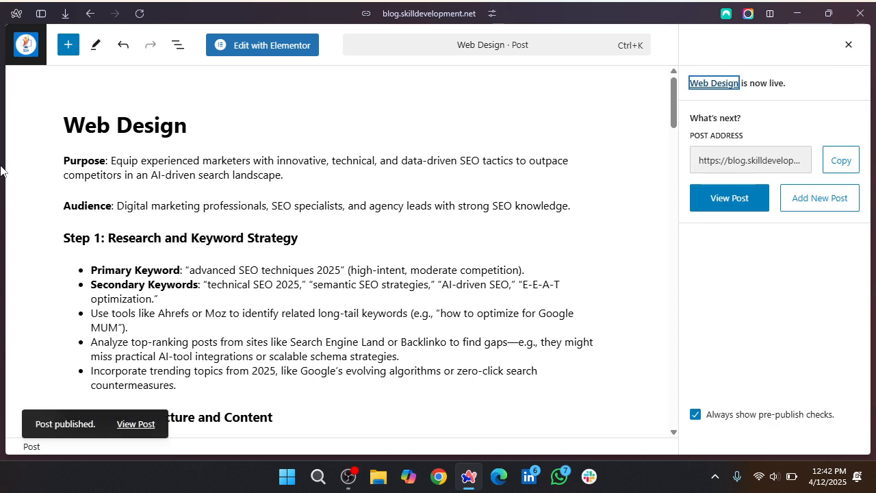
mouse_move(1, 171)
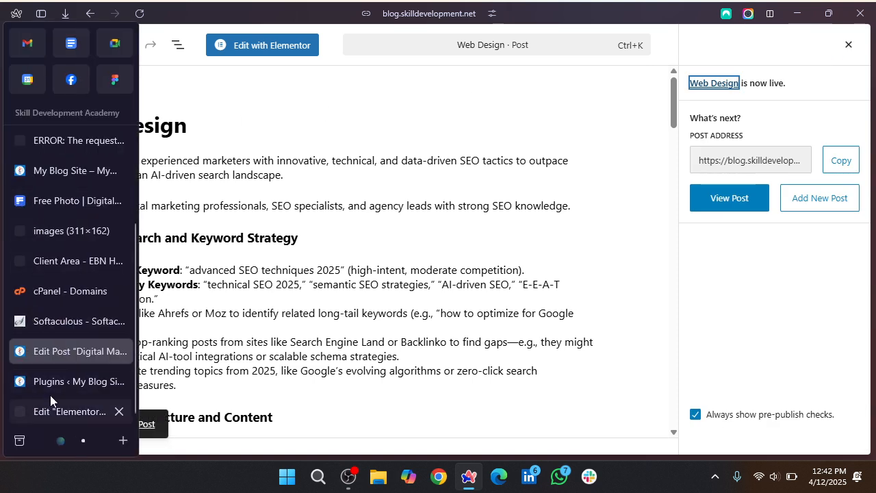
Step: From All Posts, duplicate the Web Design, Advanced SEO and Digital Marketing posts
left_click(27, 45)
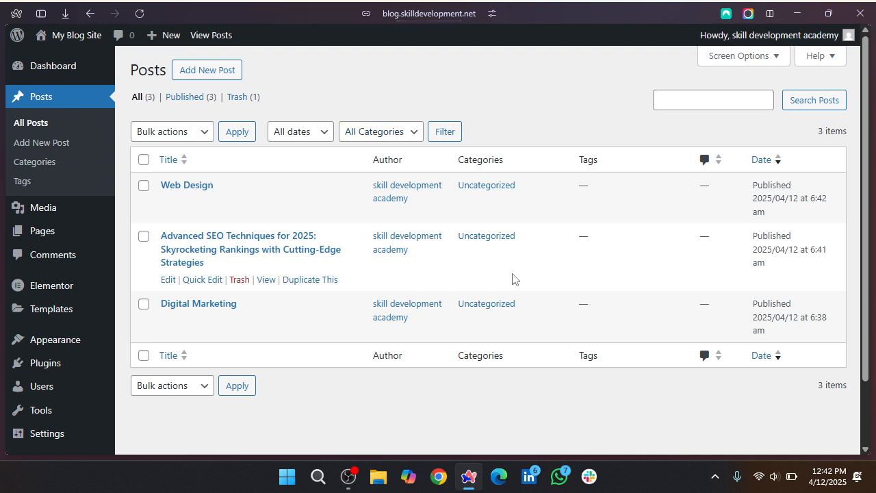
scroll(436, 265, "down", 1)
scroll(436, 264, "up", 1)
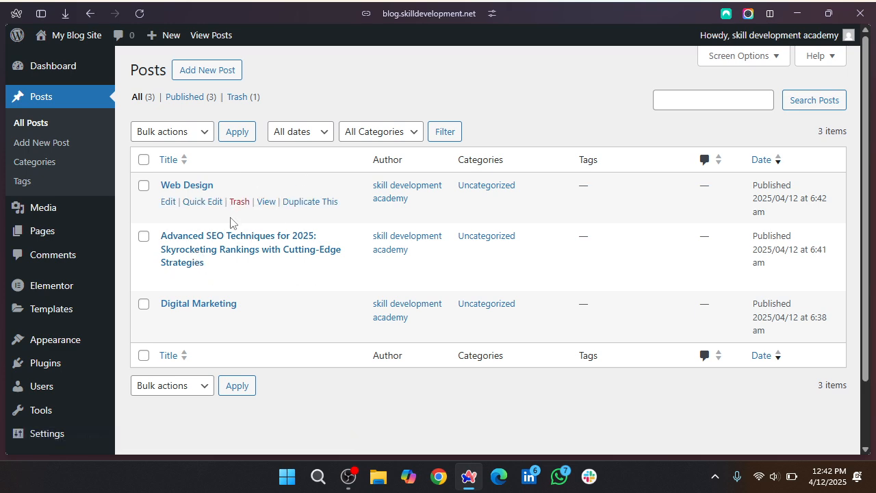
left_click(310, 202)
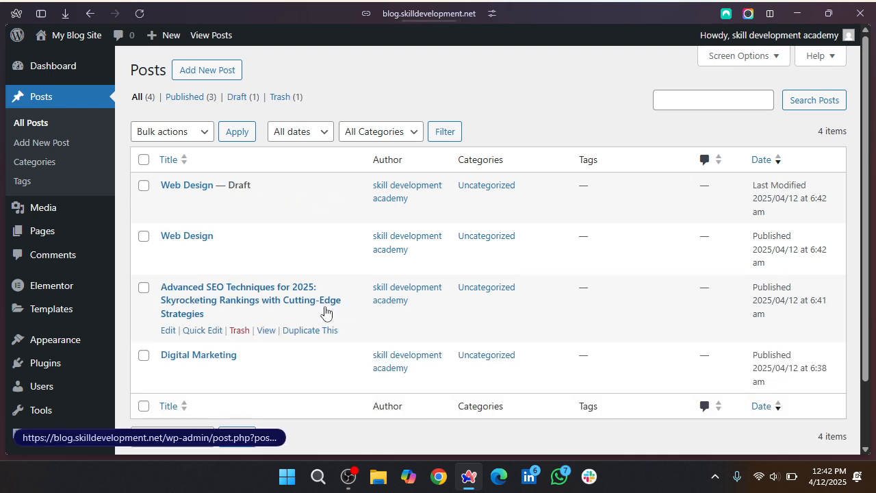
left_click(308, 331)
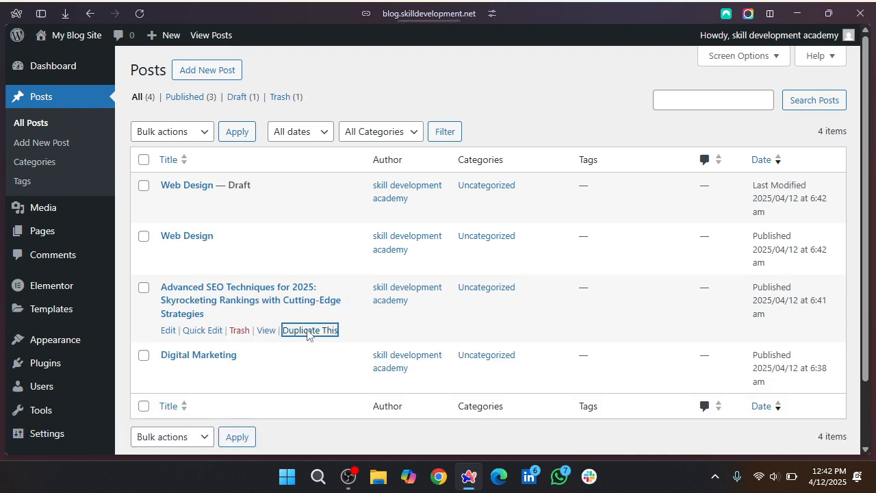
scroll(310, 336, "down", 1)
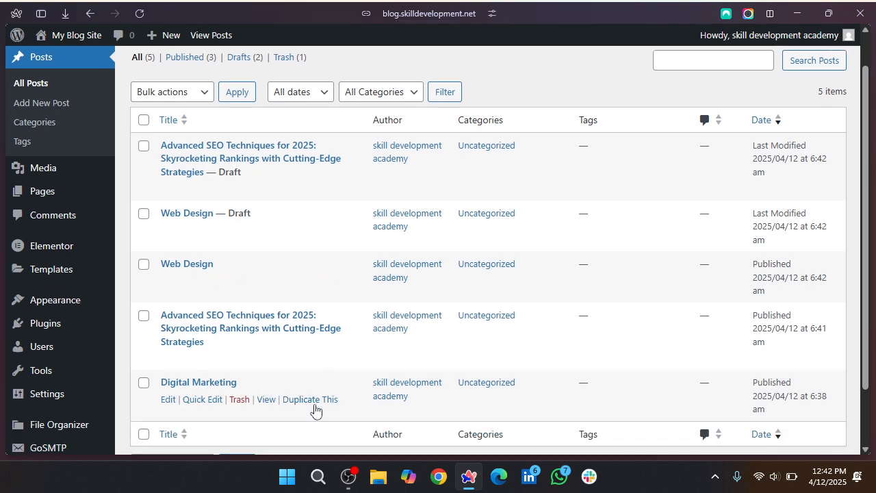
left_click(315, 404)
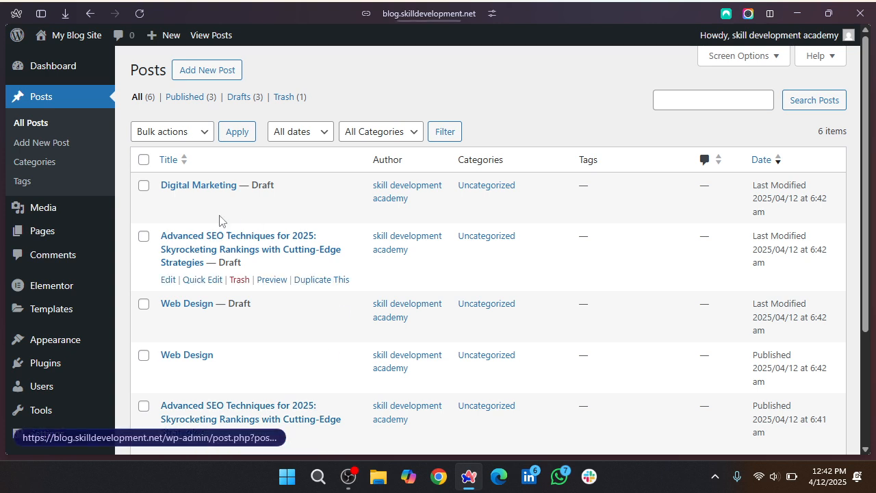
Step: Open the new Digital Marketing draft, clear its title and begin typing a new one
left_click(167, 203)
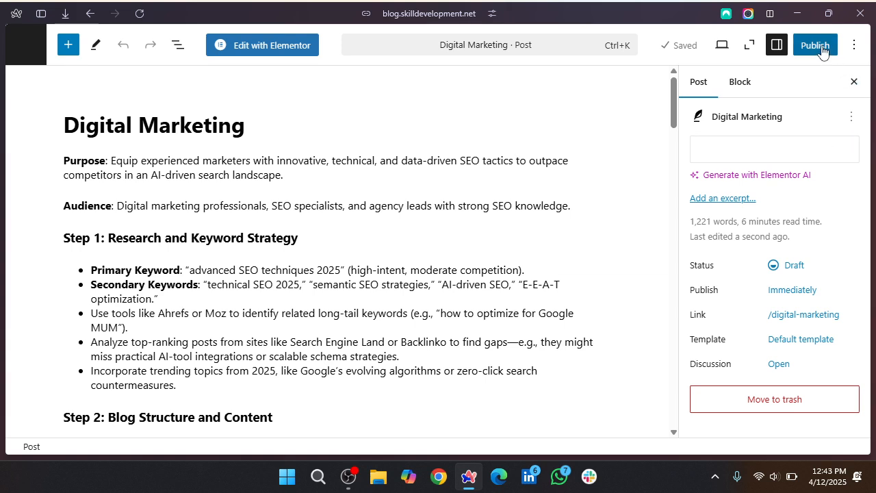
left_click(816, 45)
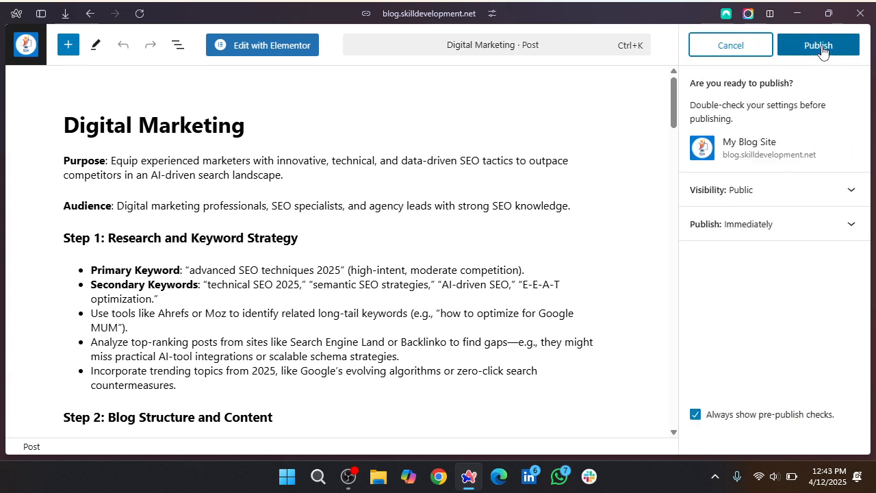
triple_click(188, 127)
key("BackSpace")
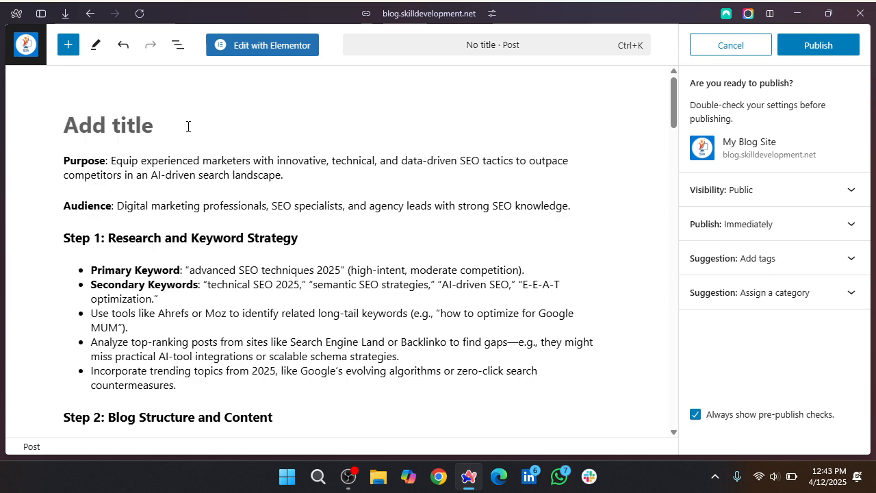
type("We ")
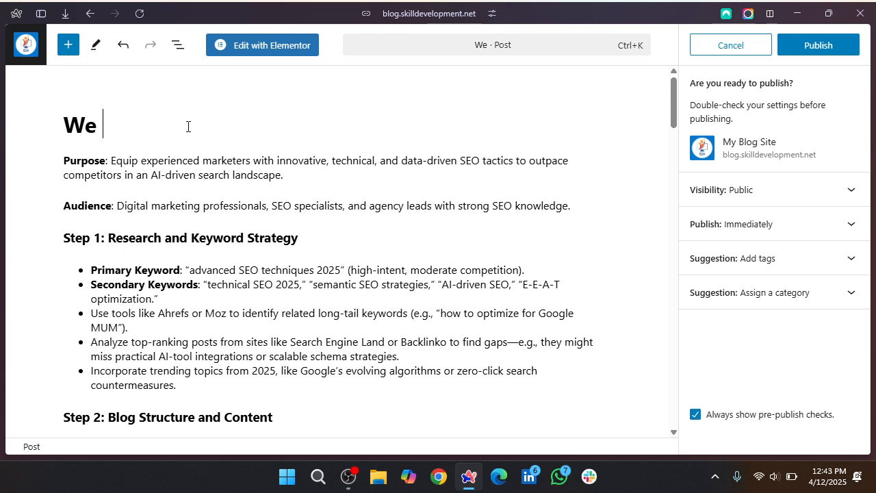
type("b Dee")
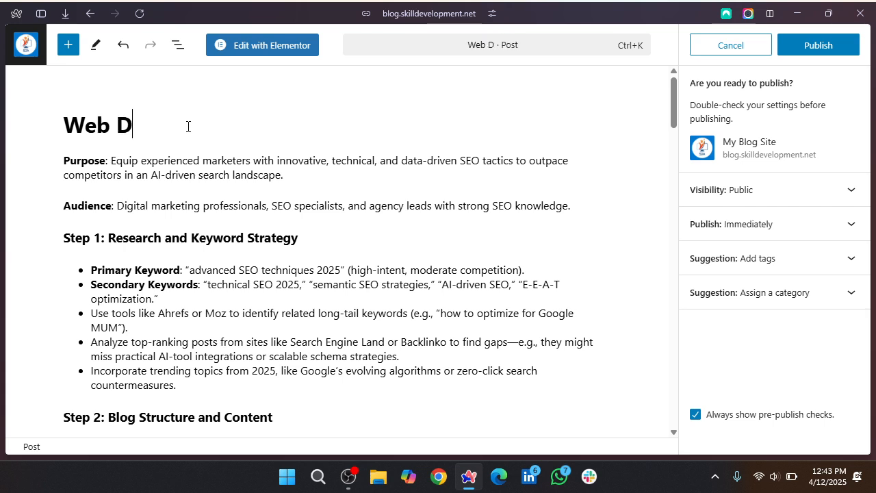
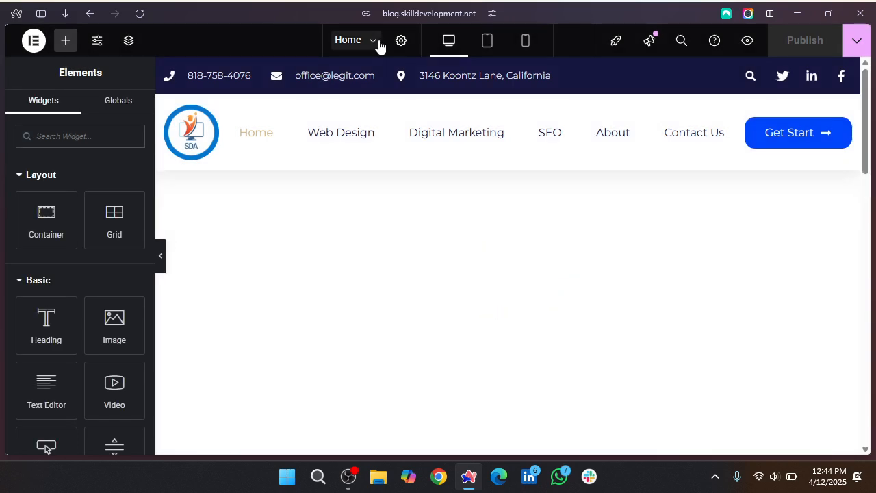
Step: Scroll the Home page to review the gallery's baby, Digital Marketing, SEO and HTML CSS images
scroll(483, 255, "down", 3)
scroll(484, 255, "down", 7)
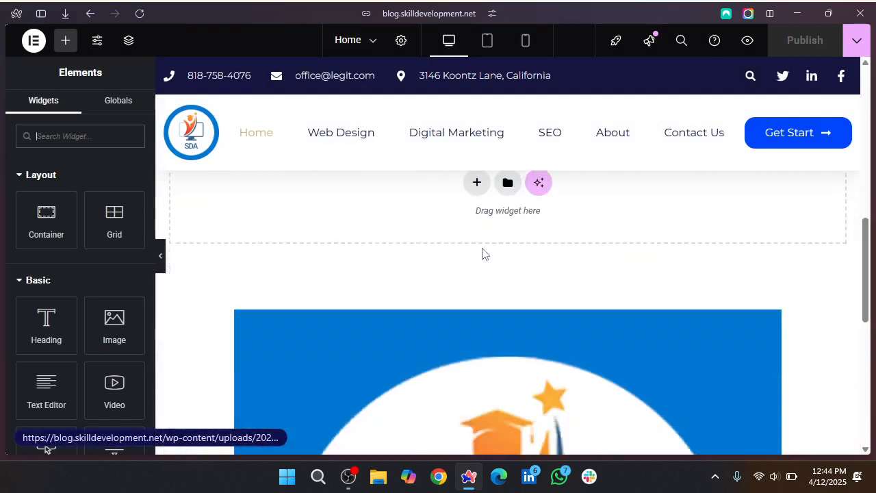
scroll(483, 254, "up", 3)
scroll(483, 255, "down", 2)
scroll(552, 337, "down", 5)
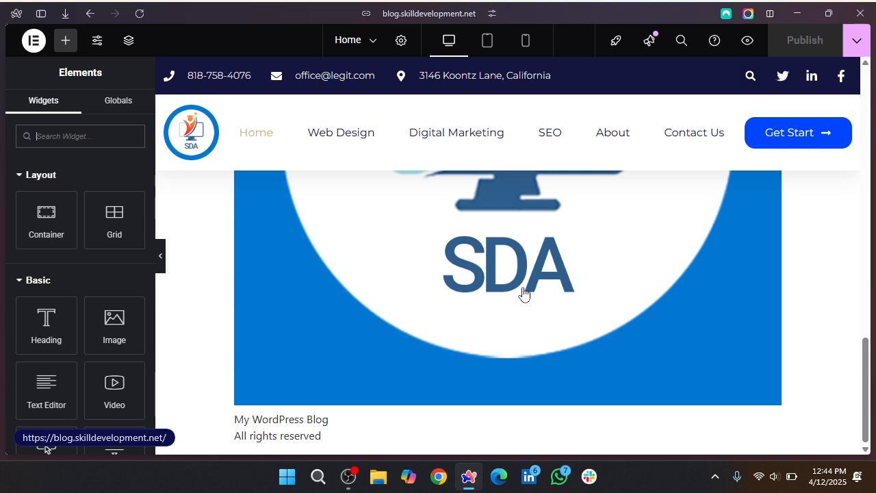
scroll(459, 331, "up", 3)
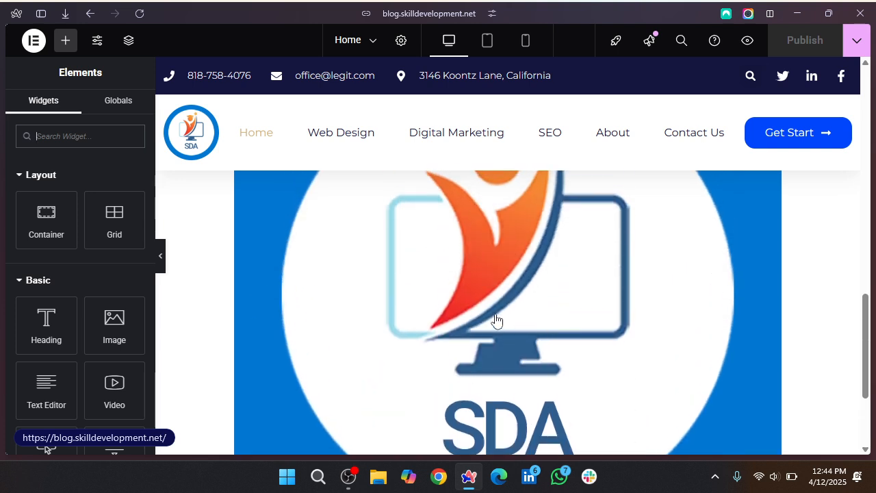
scroll(513, 372, "up", 10)
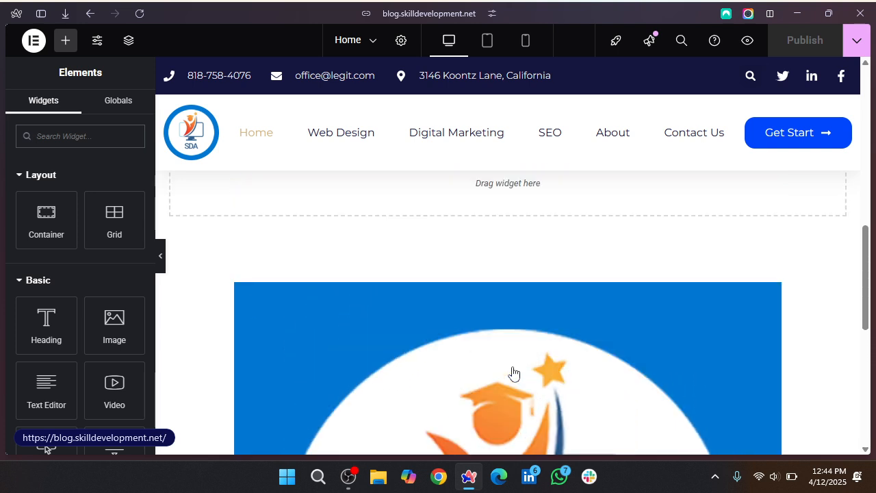
scroll(477, 338, "up", 8)
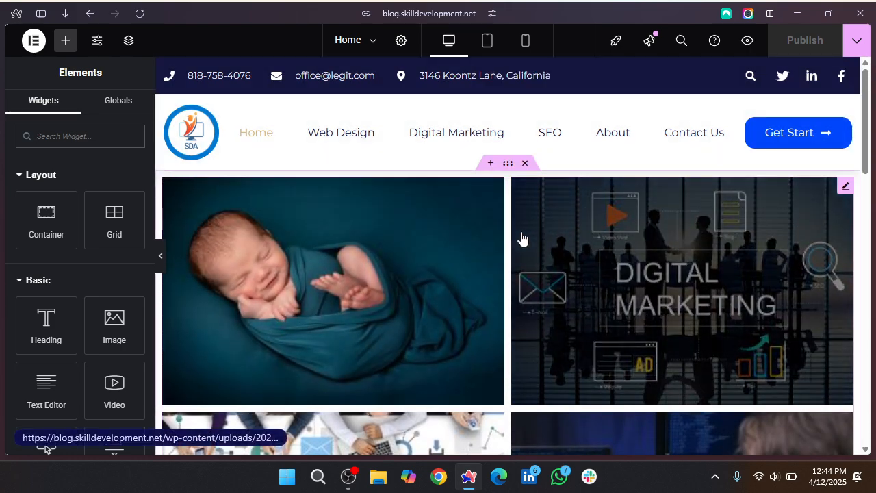
scroll(489, 304, "down", 2)
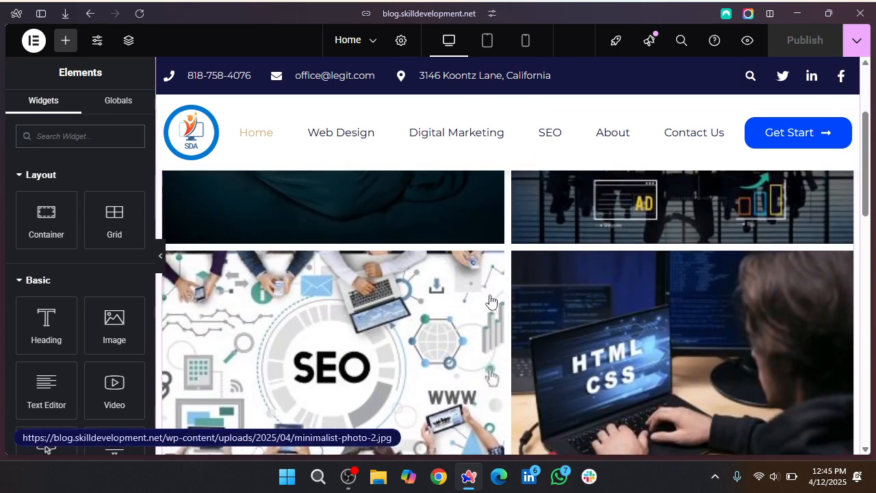
scroll(489, 303, "up", 2)
Step: Remove the baby and Digital Marketing images from the gallery, keeping only SEO and HTML CSS
left_click(476, 242)
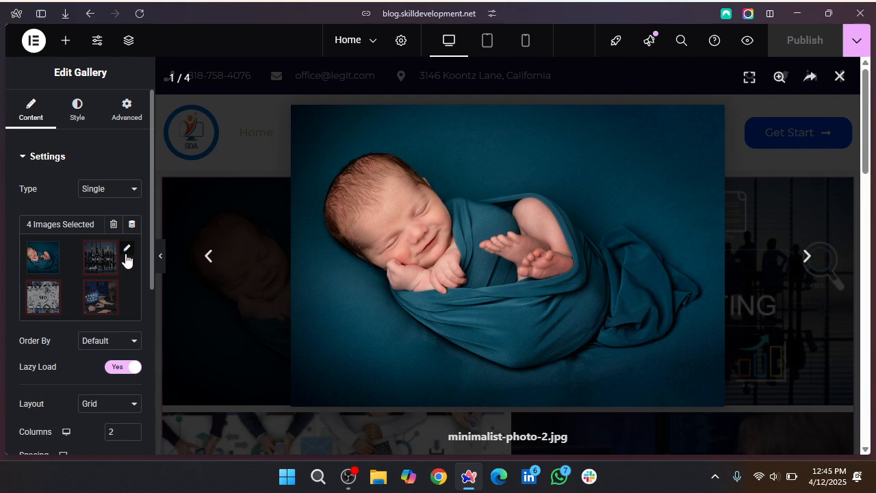
left_click(126, 252)
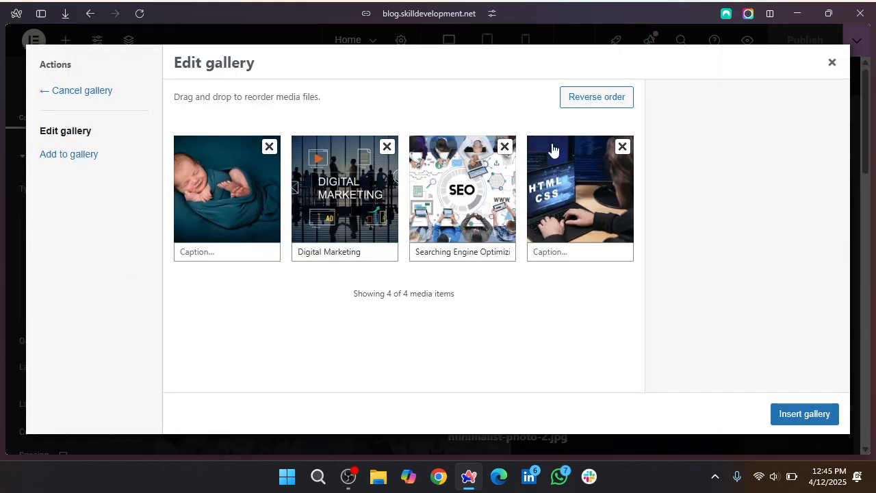
left_click(270, 146)
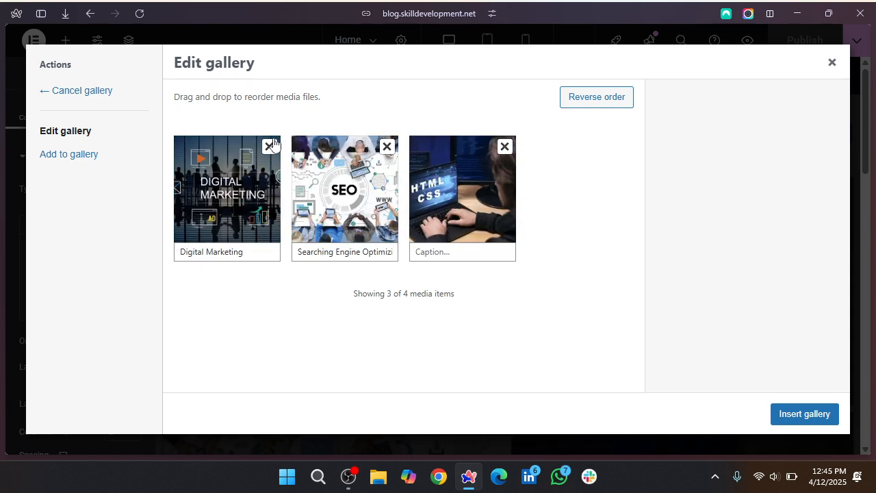
left_click(270, 148)
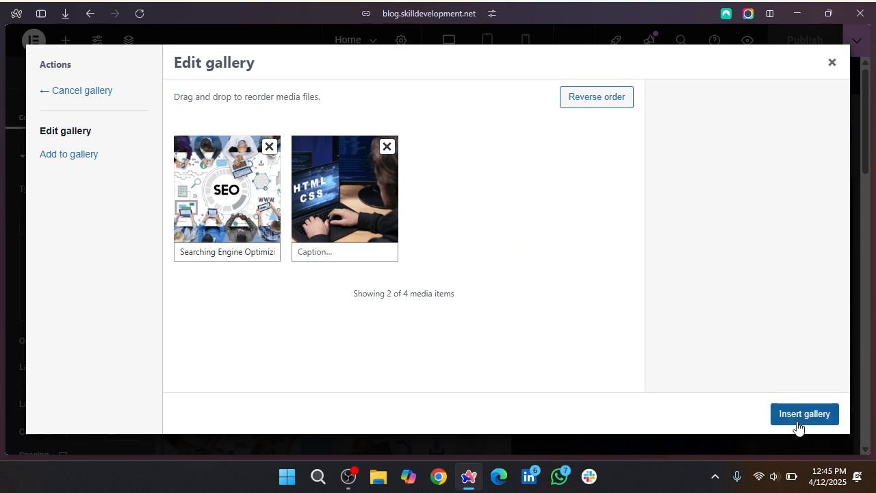
left_click(798, 426)
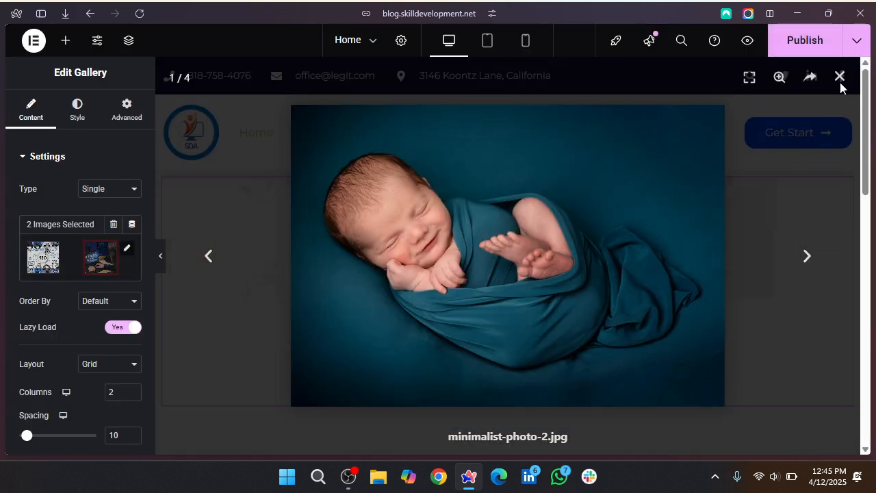
left_click(840, 77)
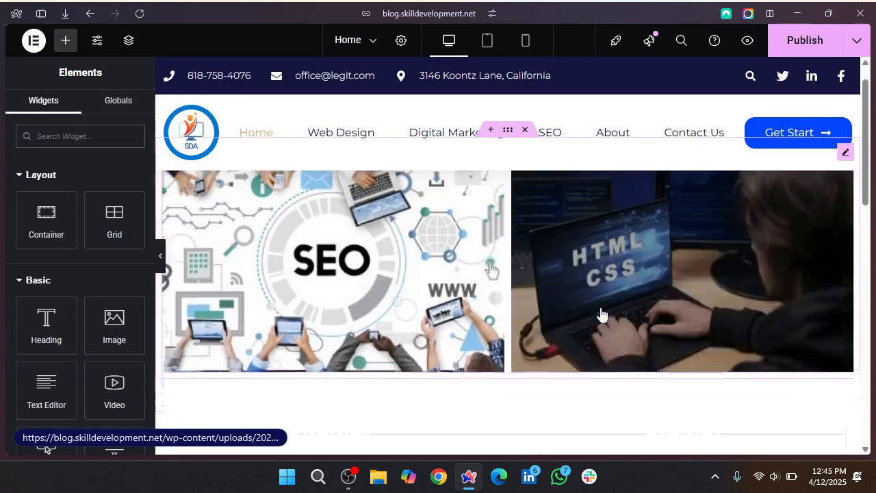
Step: Add a single empty flexbox container below the gallery
scroll(602, 314, "down", 1)
scroll(532, 323, "down", 2)
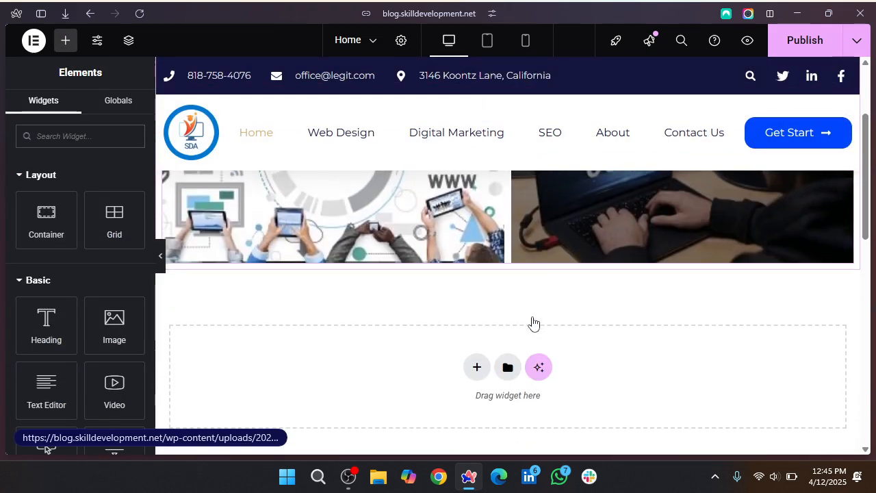
left_click(485, 367)
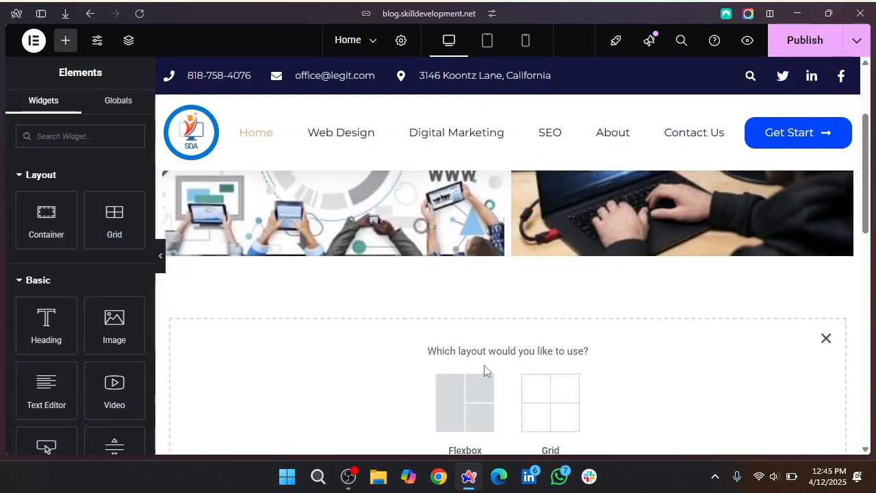
left_click(448, 404)
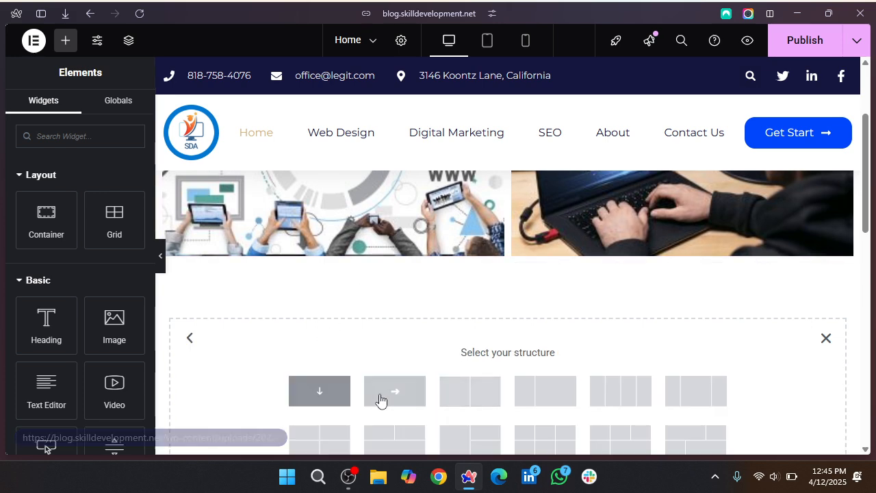
left_click(74, 232)
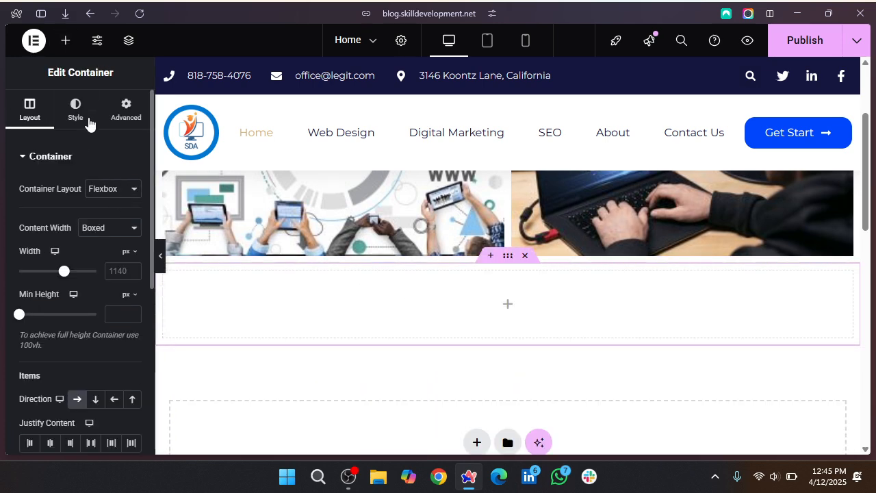
left_click(68, 41)
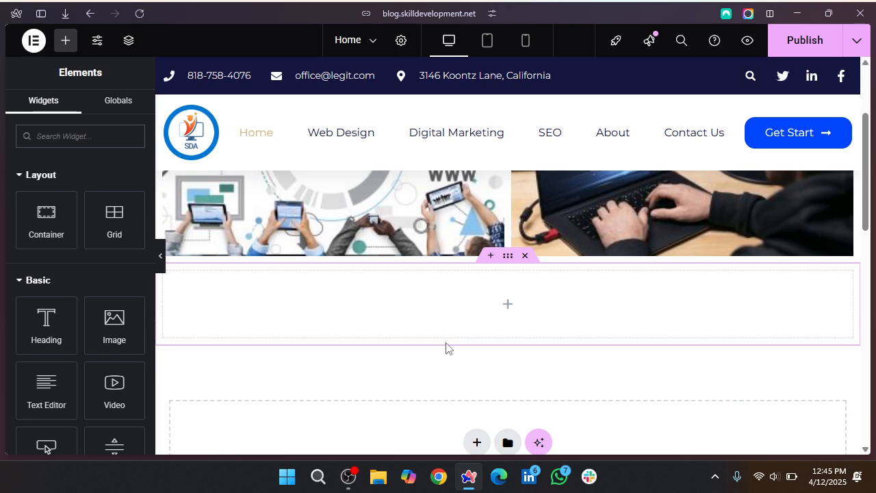
Step: Drop a Heading widget into the container and title it 'Our Featured Blogs'
left_click_drag(69, 313, 527, 313)
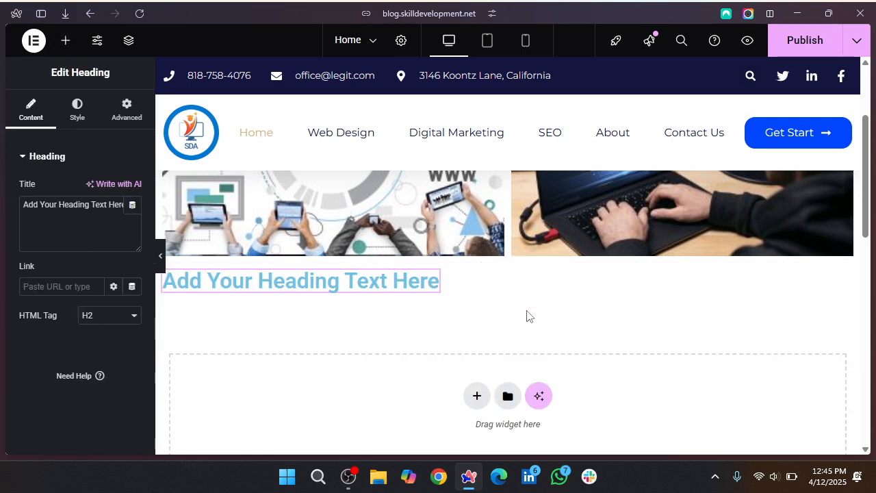
triple_click(69, 207)
type("Oou")
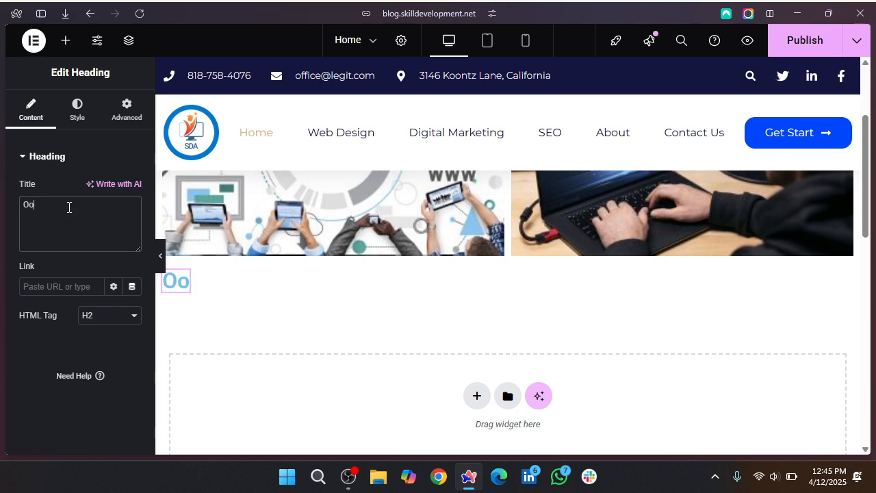
key("BackSpace")
key("BackSpace")
key("BackSpace")
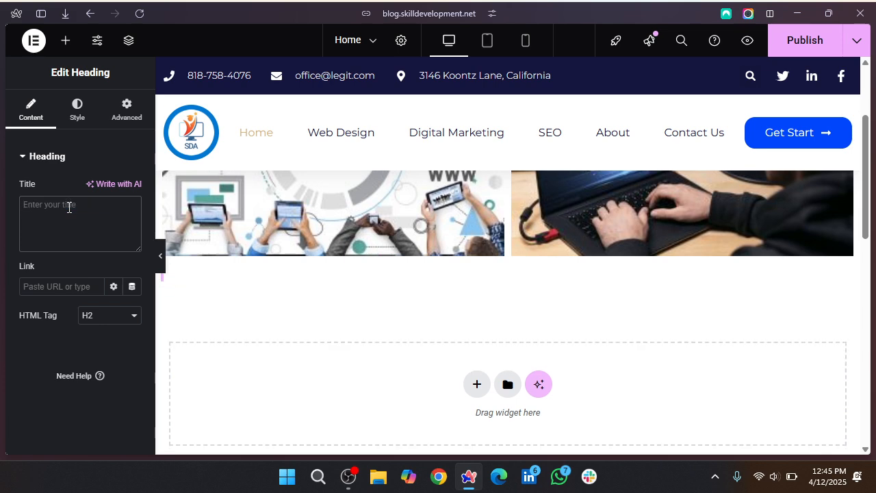
type("Our Fea")
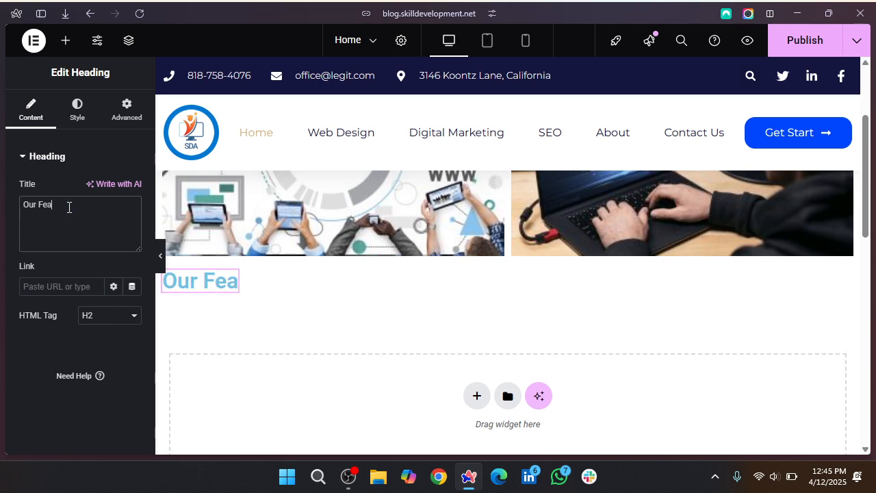
type("tured B")
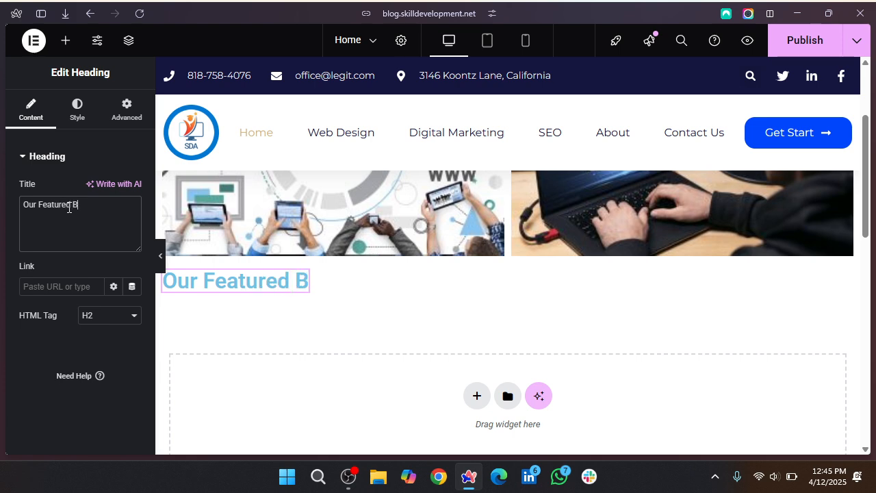
type("logs")
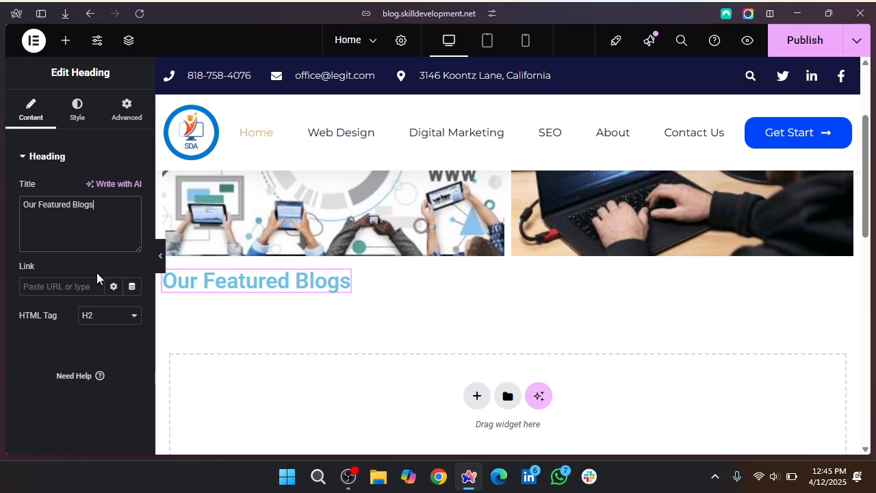
left_click(72, 115)
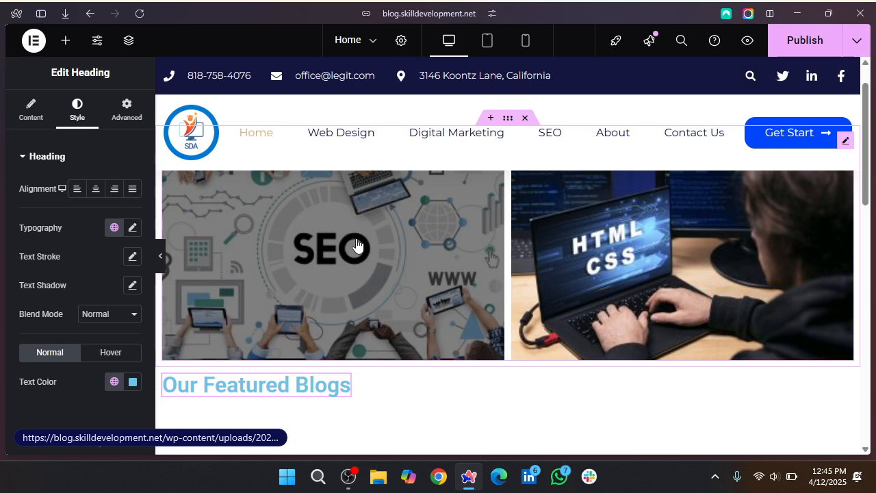
scroll(358, 254, "down", 2)
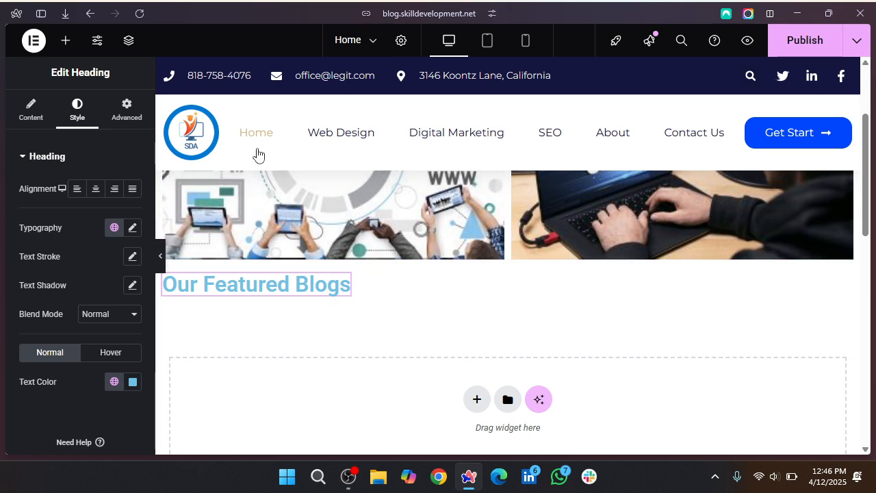
Step: Go to the Global Colors page in Site Settings
scroll(361, 301, "up", 1)
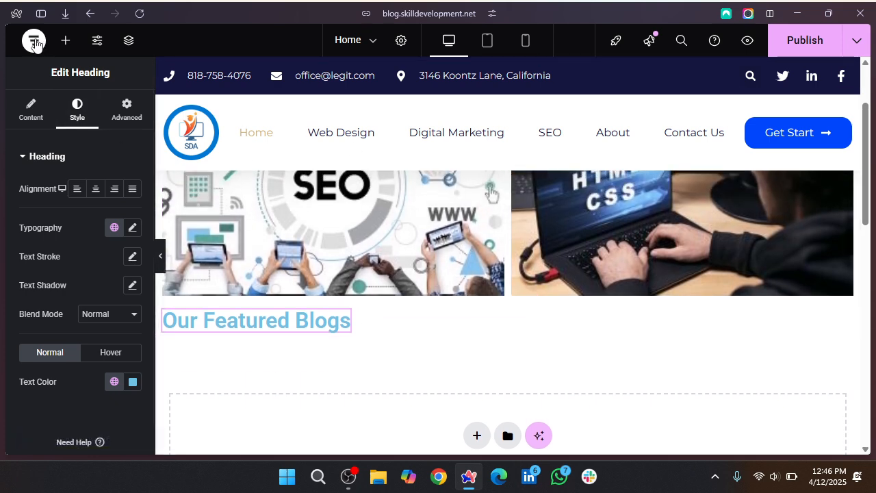
left_click(34, 41)
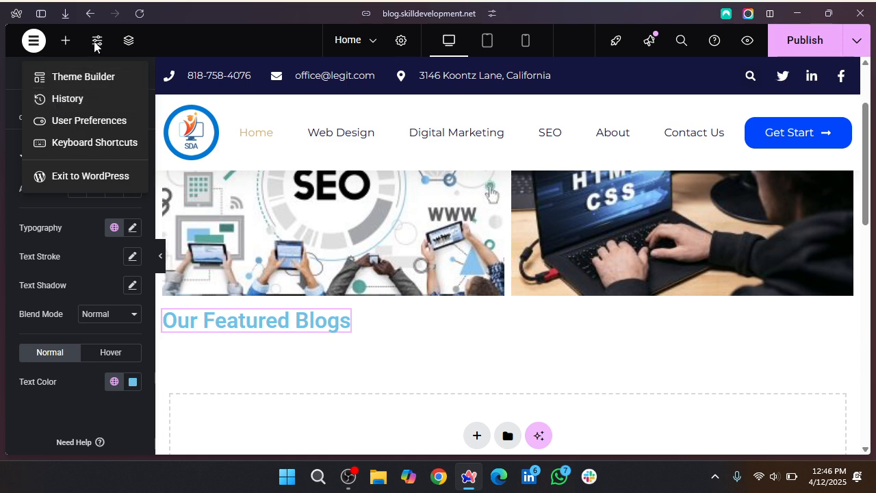
key("Escape")
key("ctrl+a")
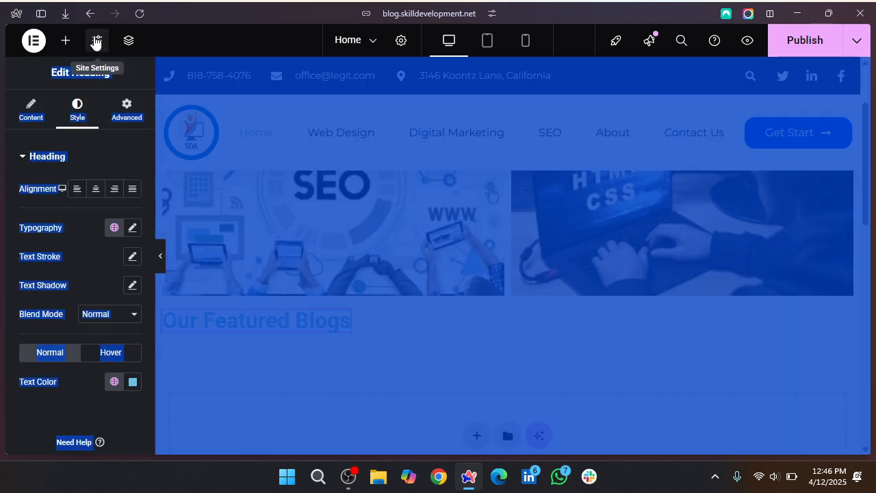
left_click(95, 42)
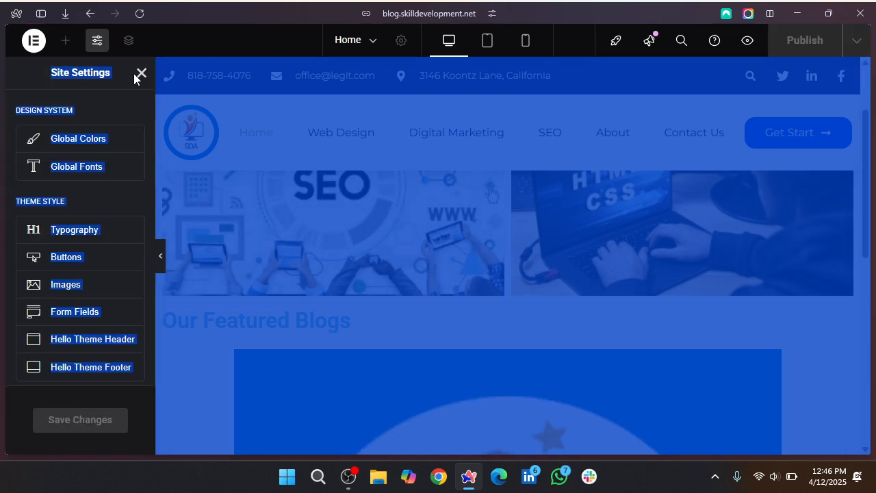
left_click(107, 75)
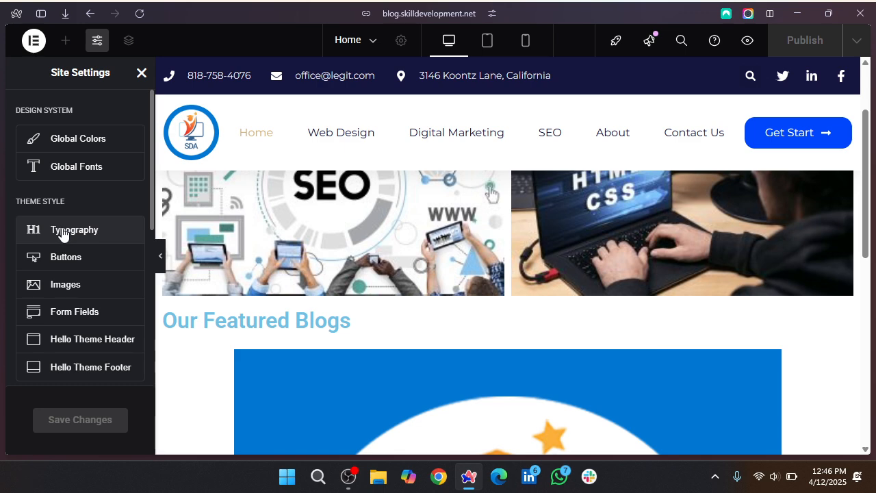
left_click(67, 140)
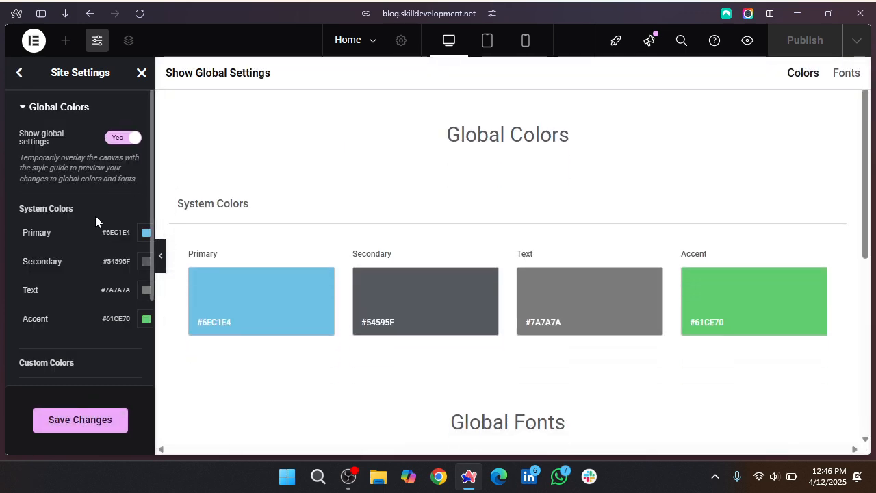
scroll(113, 322, "down", 2)
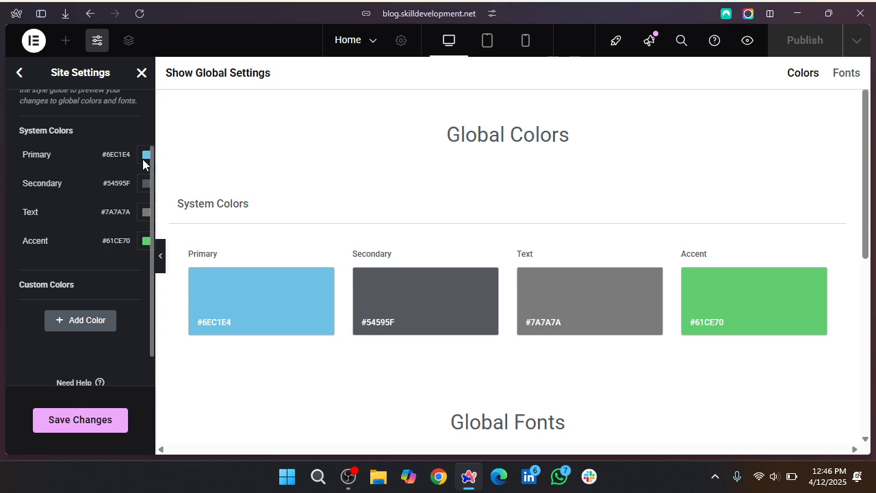
Step: Set the Primary global colour to #2B2B2B
left_click(133, 155)
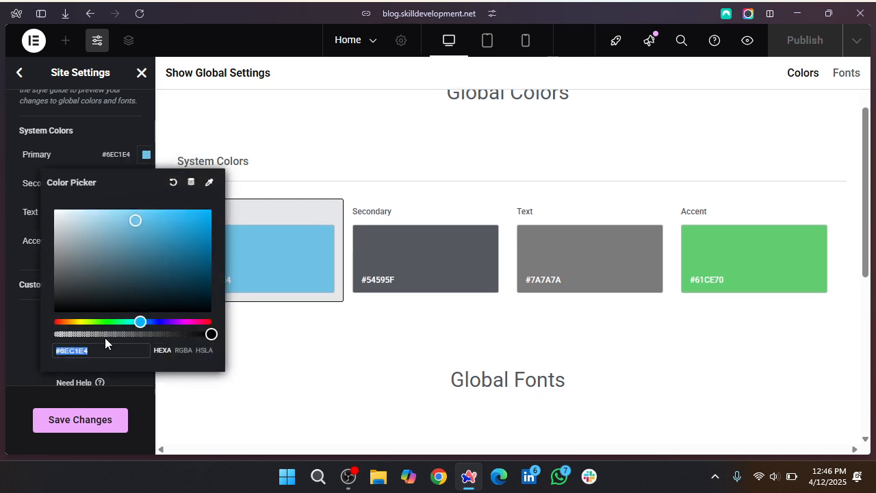
left_click(62, 355)
type("2")
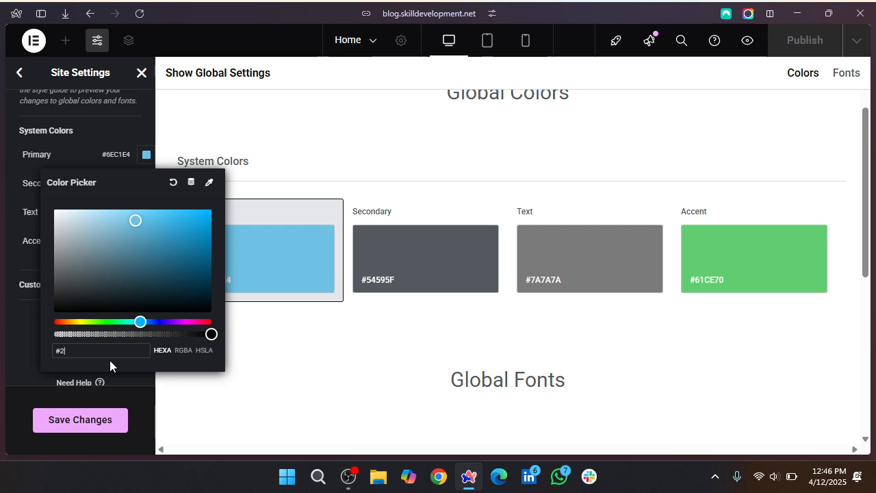
type("vb2b2b")
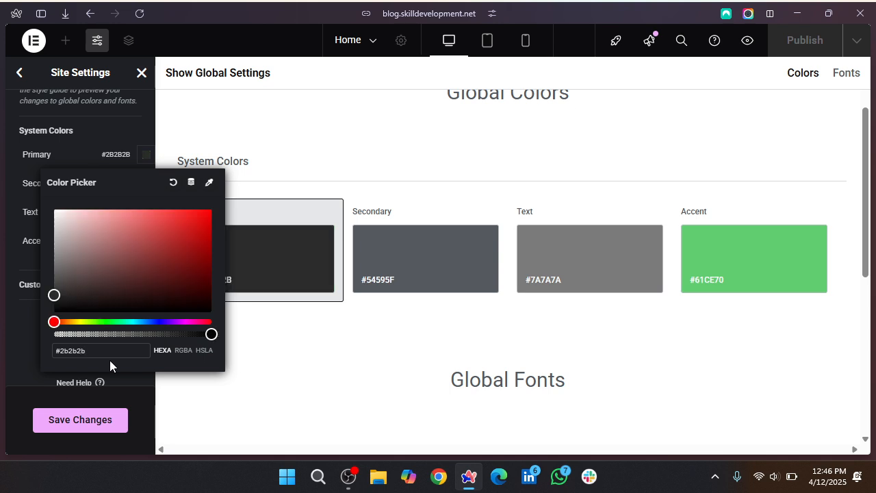
left_click(264, 372)
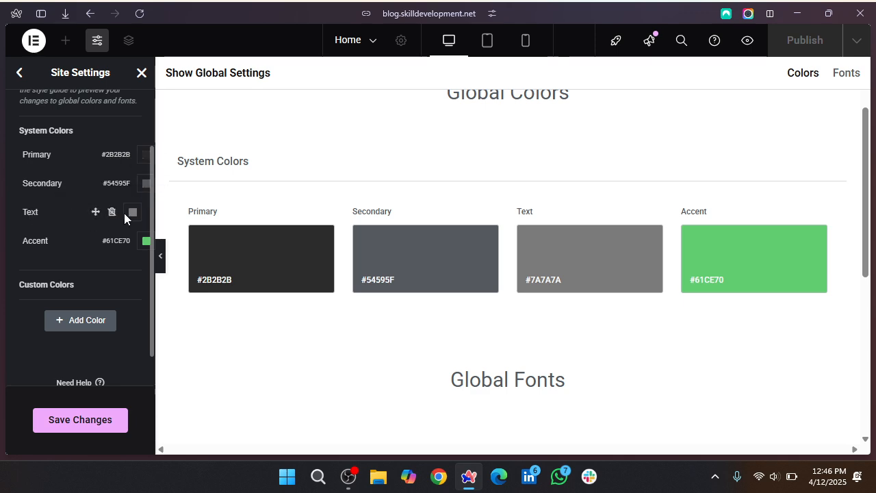
left_click(134, 157)
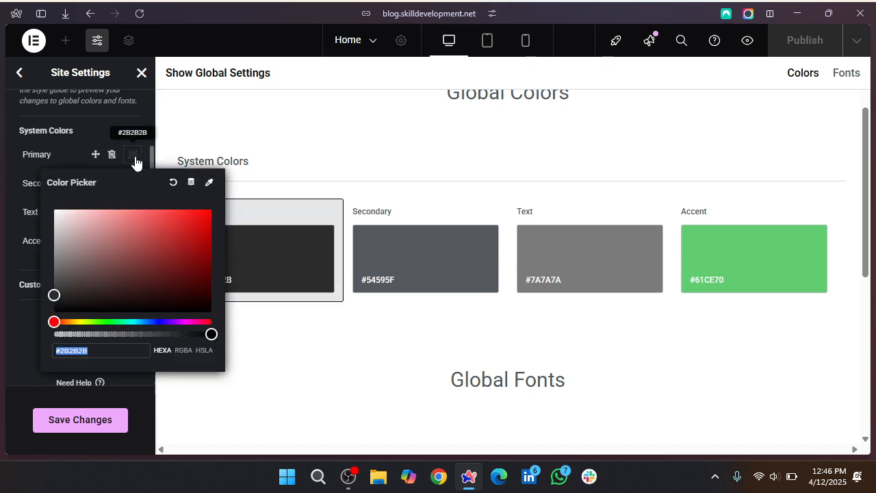
left_click(92, 127)
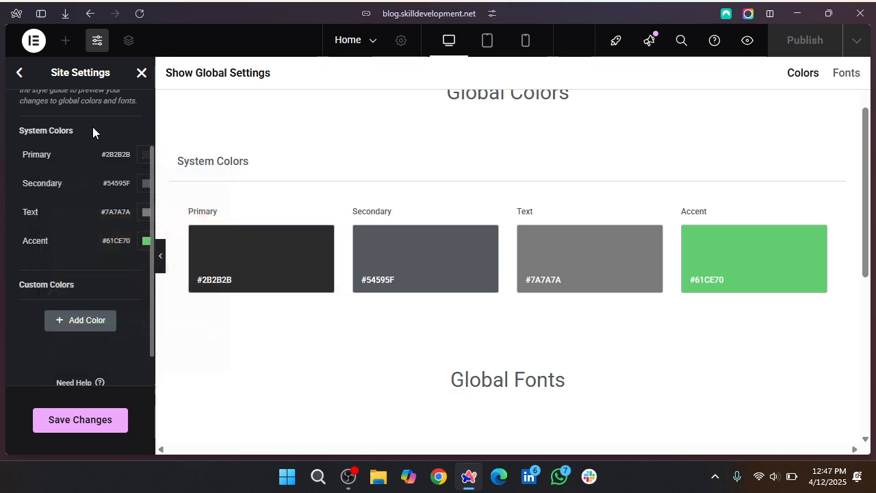
Step: Set the Secondary colour to #0074FF and the Text colour to #161616
left_click(131, 186)
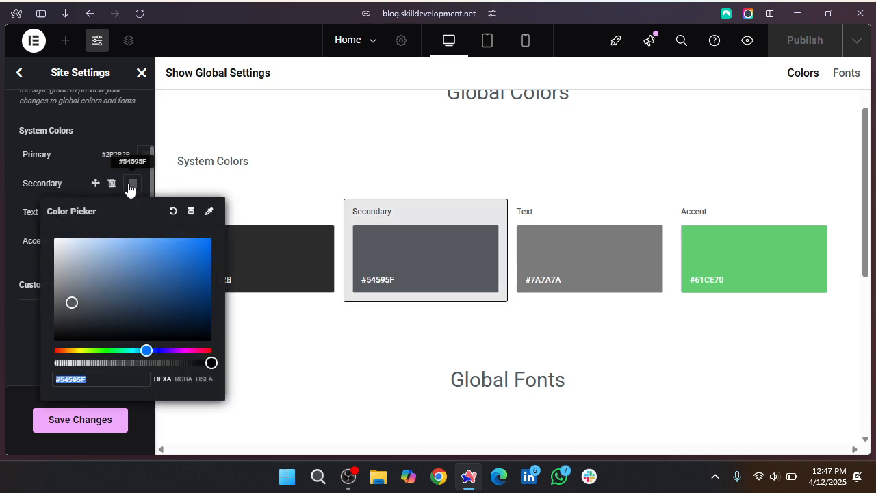
left_click_drag(131, 273, 221, 223)
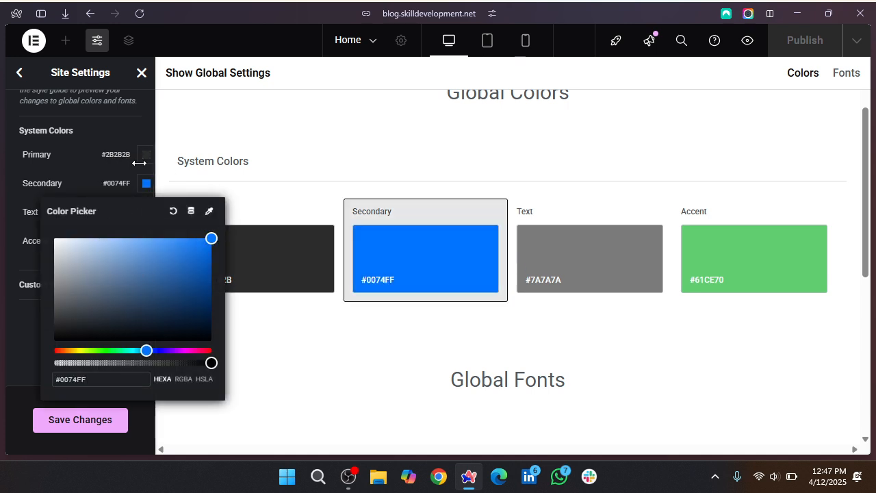
left_click(85, 162)
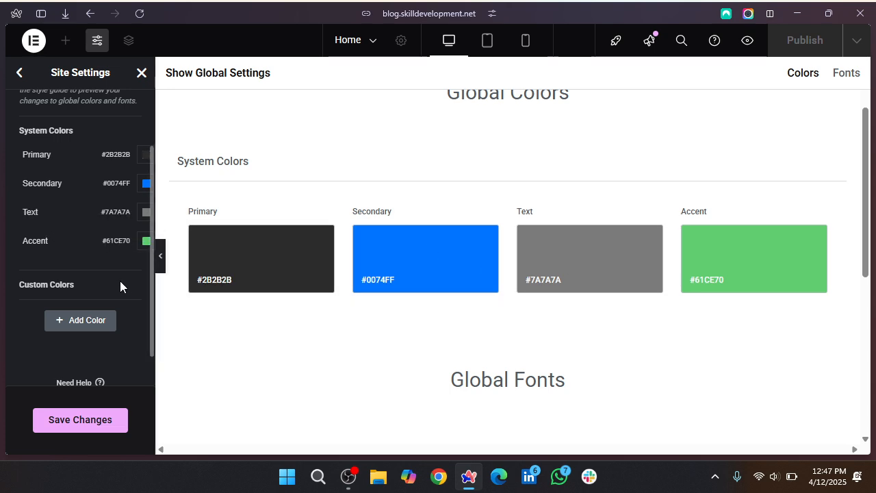
left_click(133, 214)
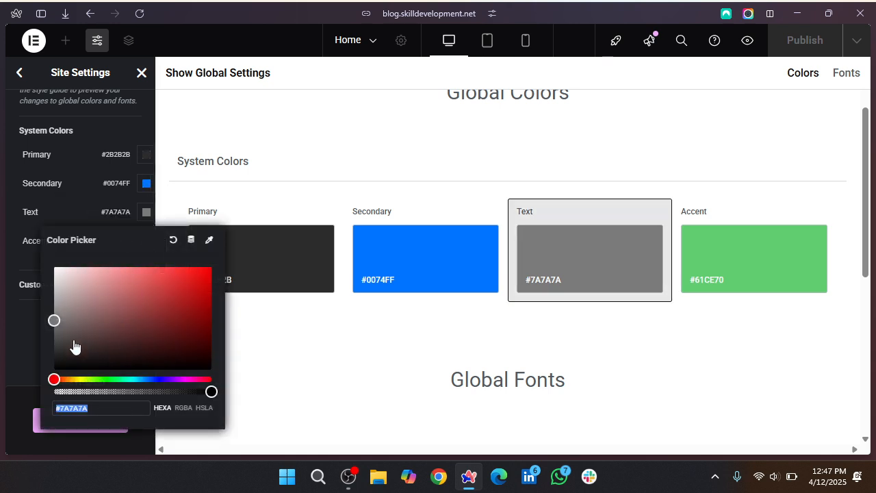
left_click(56, 350)
left_click_drag(56, 351, 53, 362)
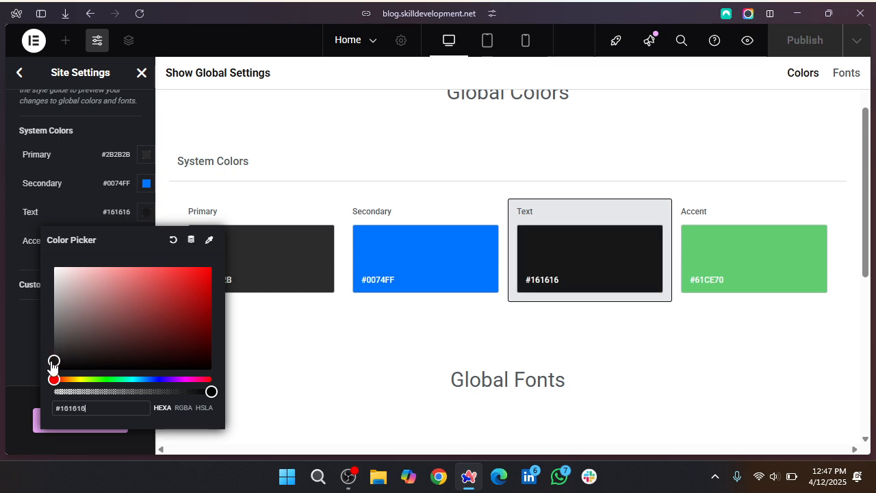
left_click(78, 186)
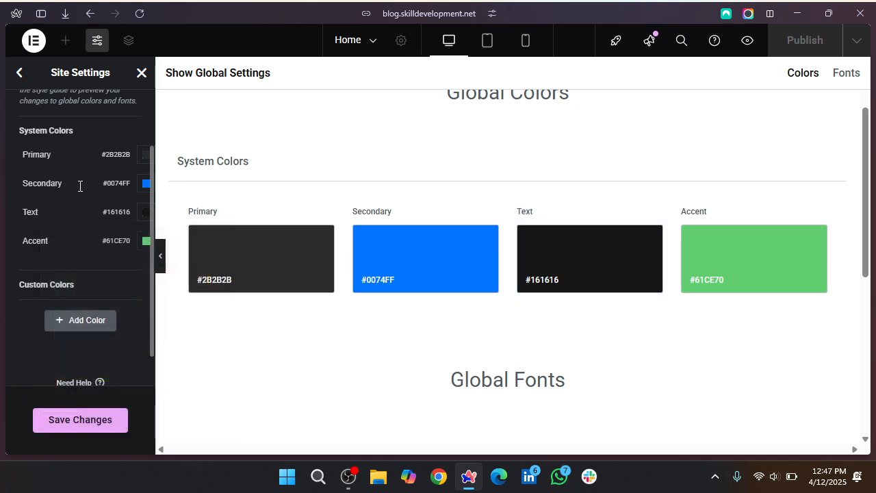
Step: Set the Accent colour to #150AFF, save the global colours and return to the page
left_click(132, 241)
left_click(225, 230)
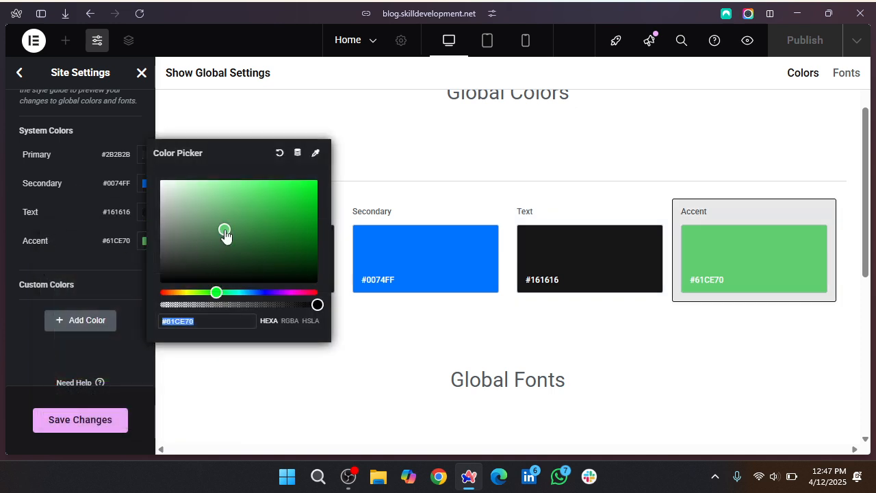
left_click(266, 291)
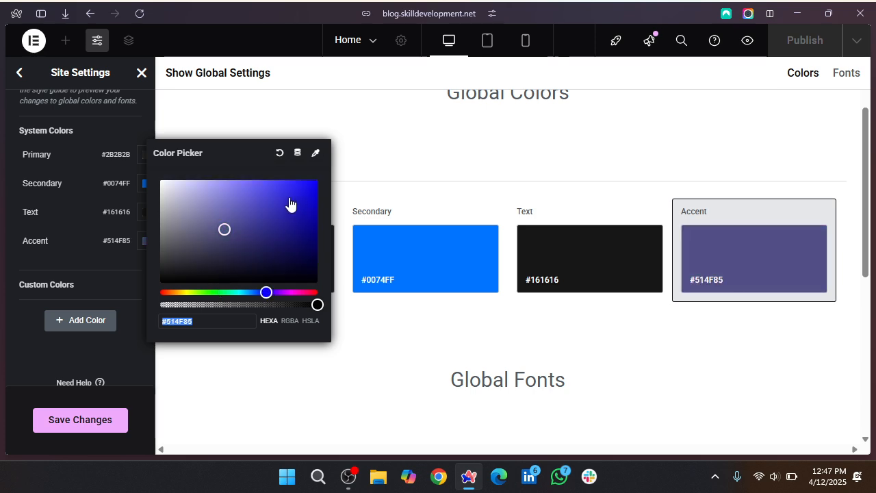
left_click_drag(290, 204, 312, 180)
left_click(349, 378)
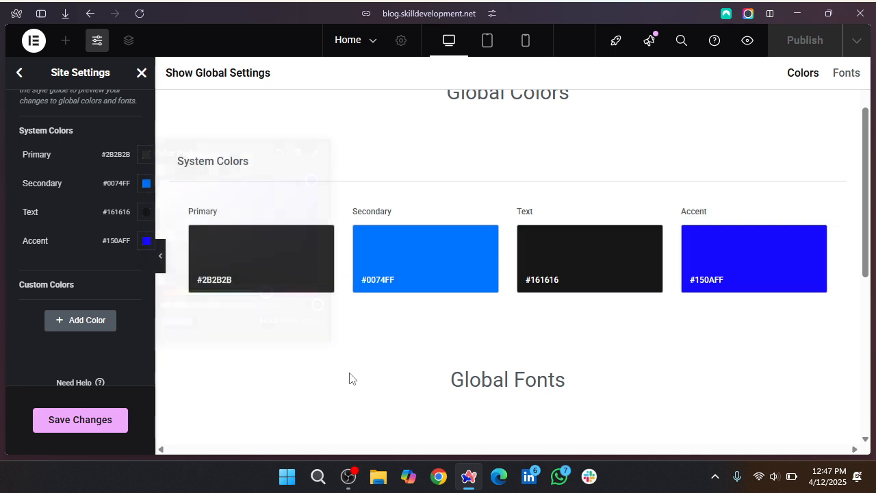
left_click(80, 417)
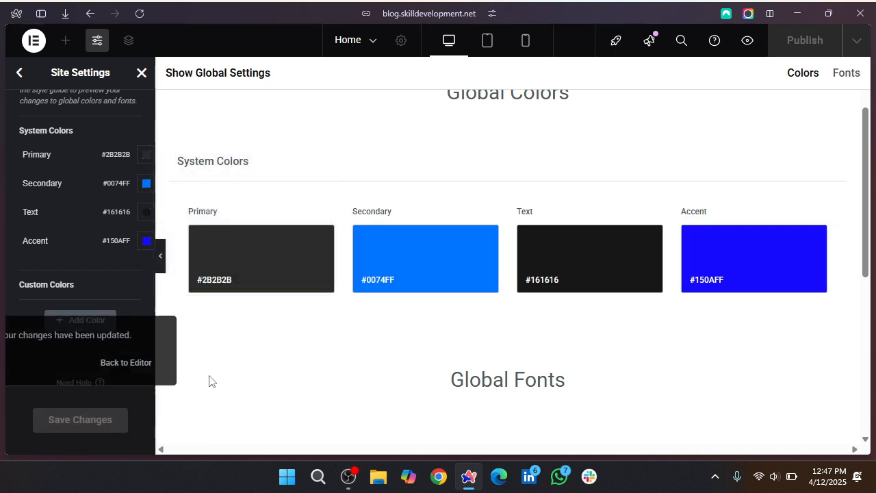
left_click(140, 73)
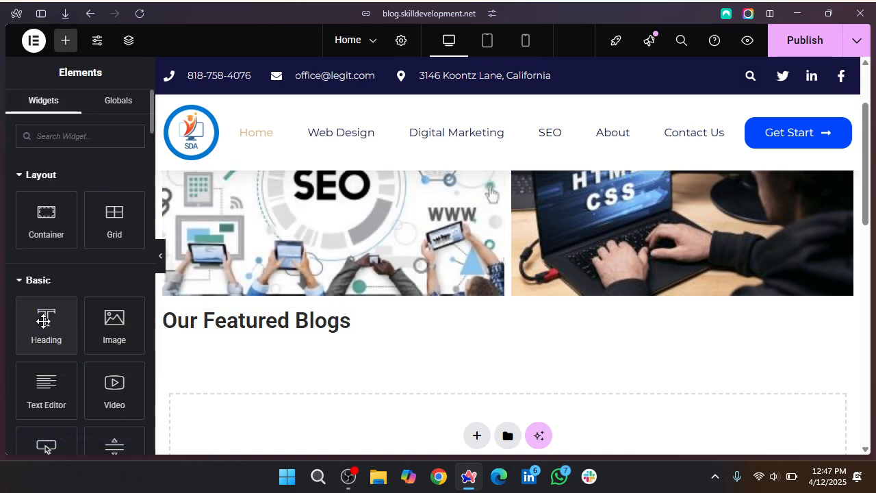
Step: Turn on Show quick edit options in User Preferences and delete the trial heading below 'Our Featured Blogs'
left_click_drag(44, 320, 470, 403)
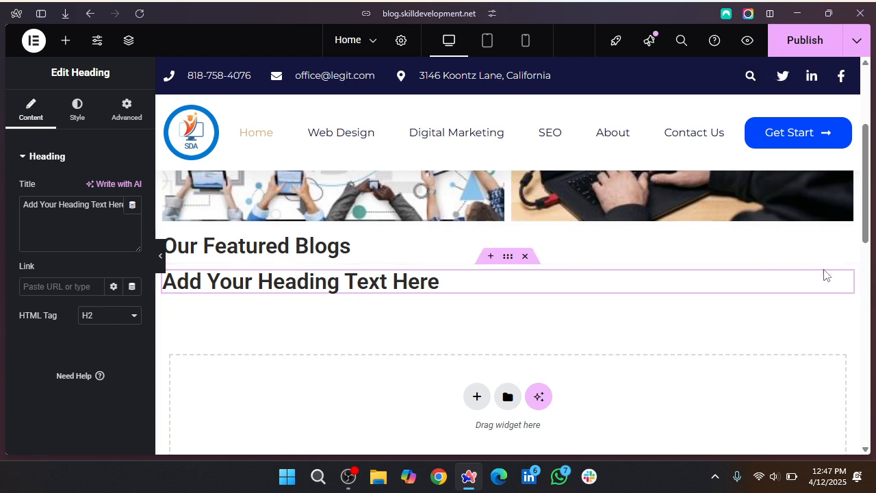
right_click(847, 288)
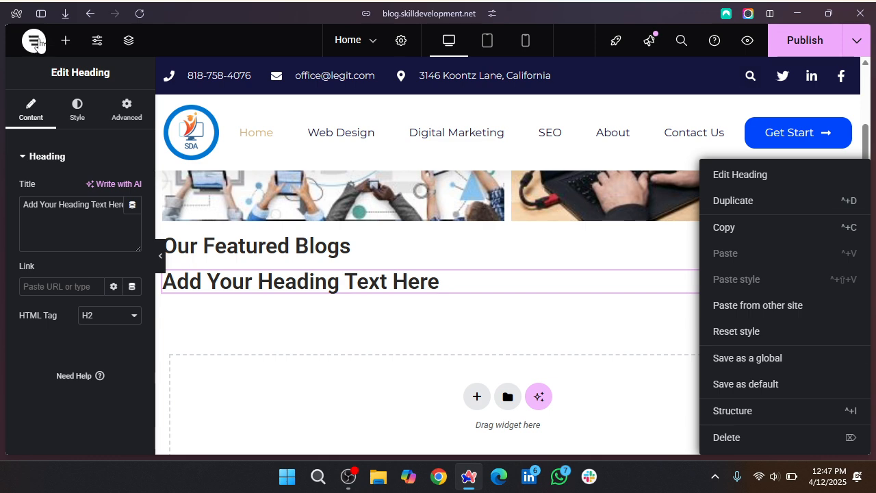
left_click(34, 41)
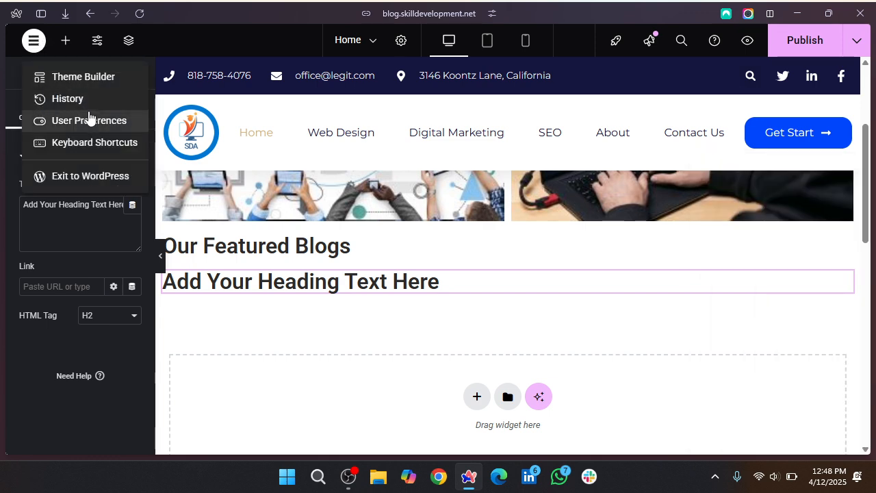
left_click(90, 119)
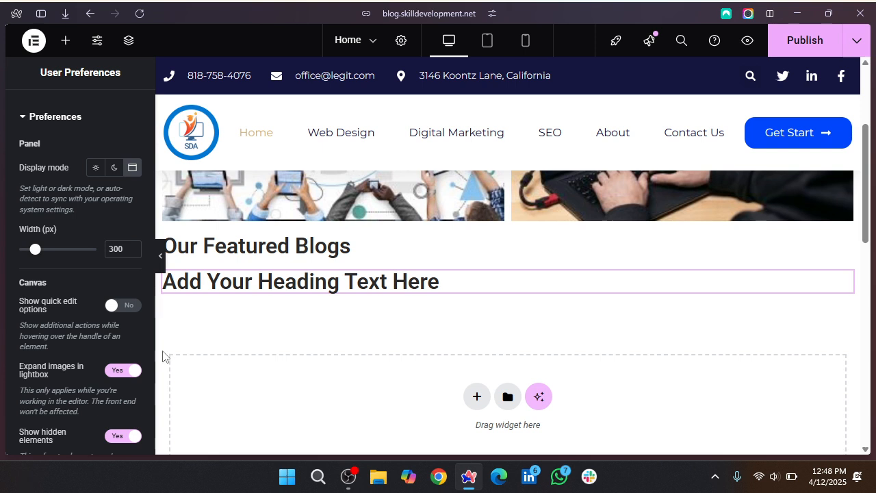
left_click(120, 306)
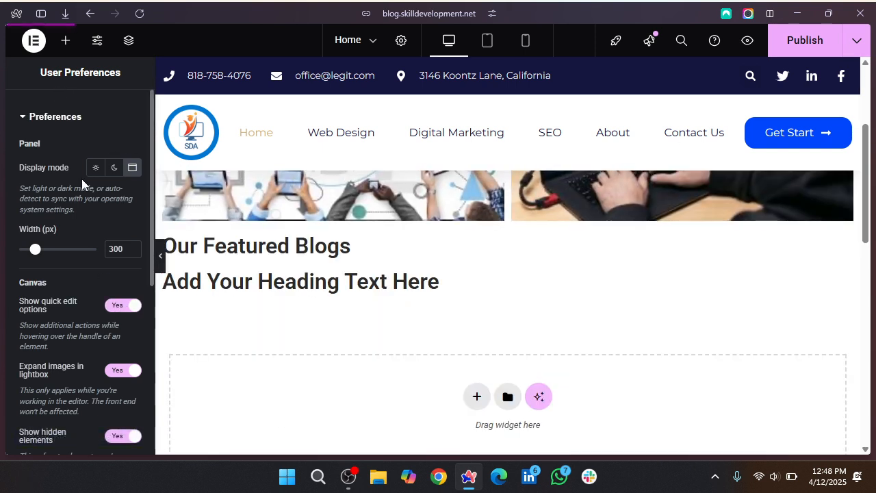
left_click(449, 296)
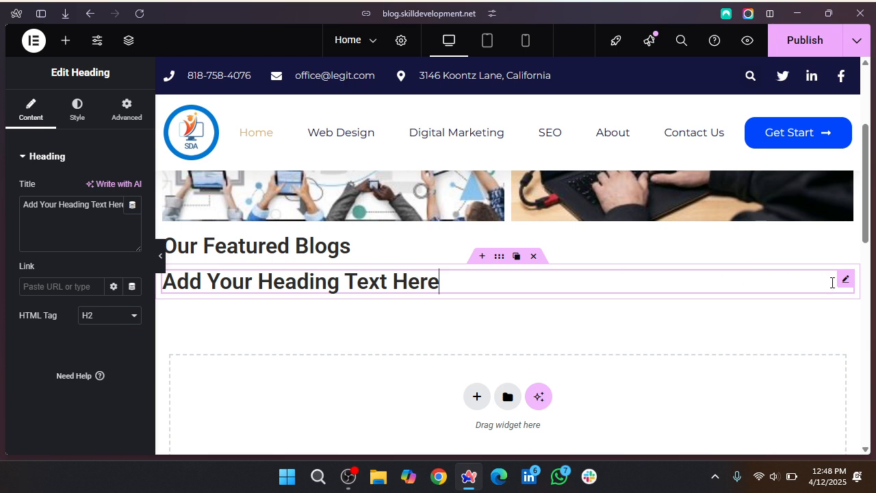
left_click(812, 279)
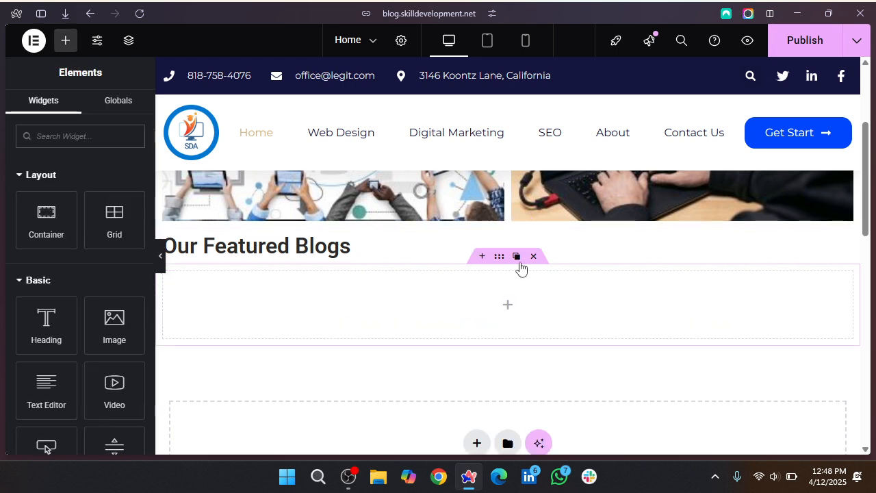
Step: Delete the empty container and set the heading's section Direction to Column, centring 'Our Featured Blogs'
left_click(532, 261)
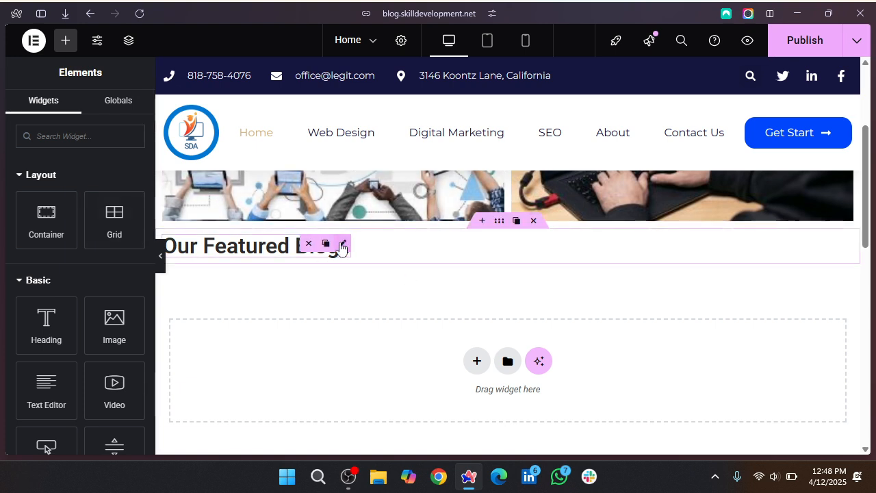
left_click(342, 245)
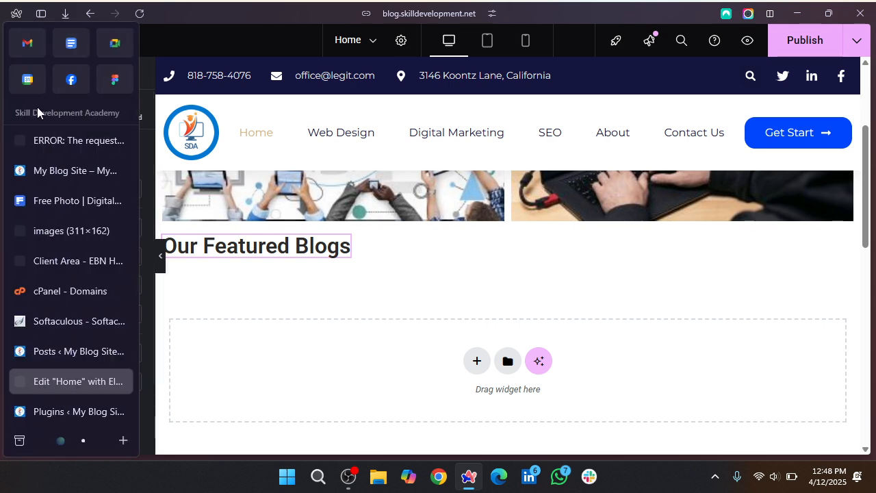
left_click(34, 115)
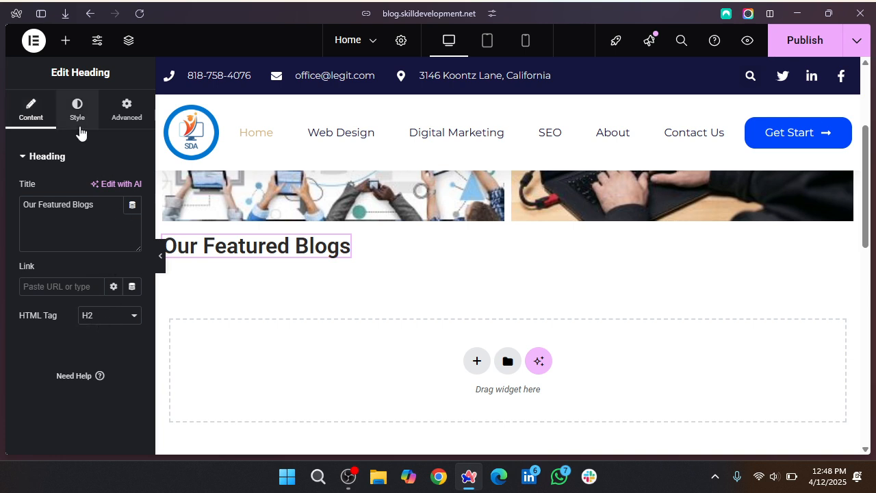
left_click(78, 127)
scroll(70, 280, "down", 1)
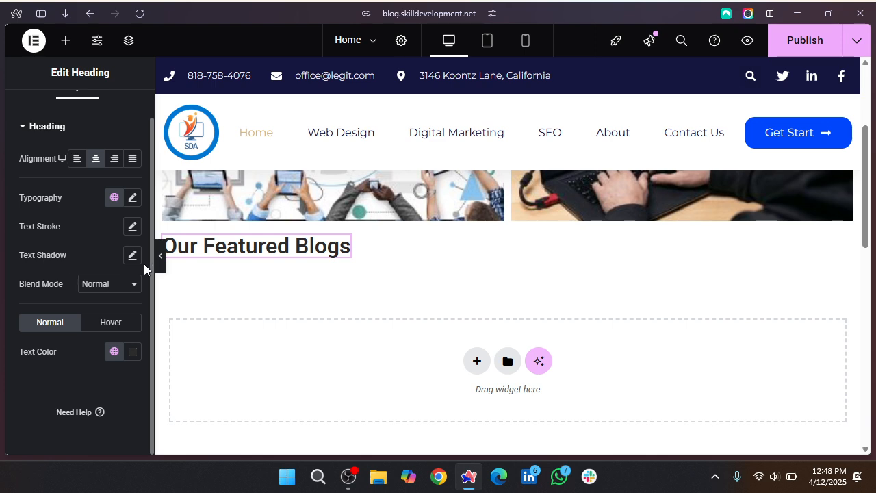
mouse_move(501, 233)
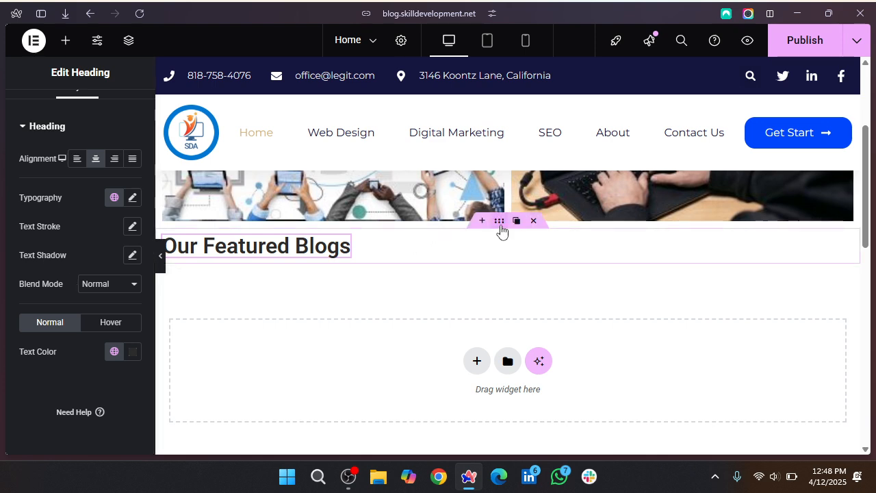
left_click(502, 230)
scroll(73, 311, "down", 3)
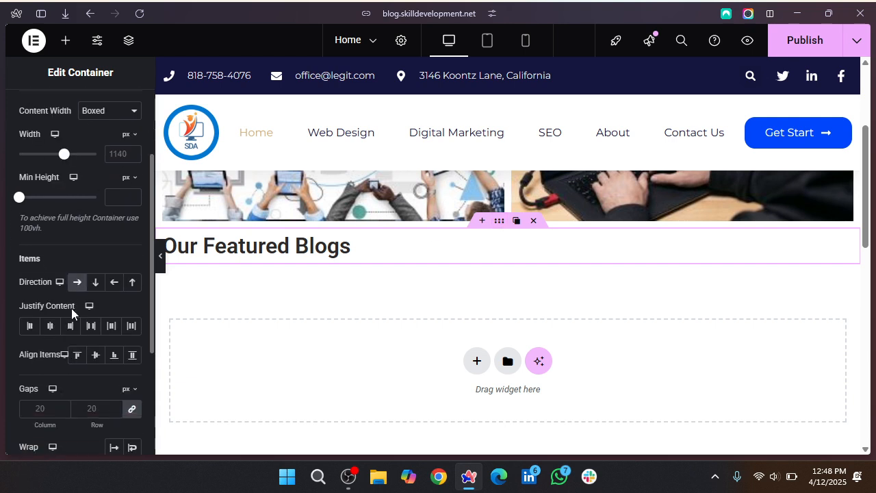
left_click(96, 274)
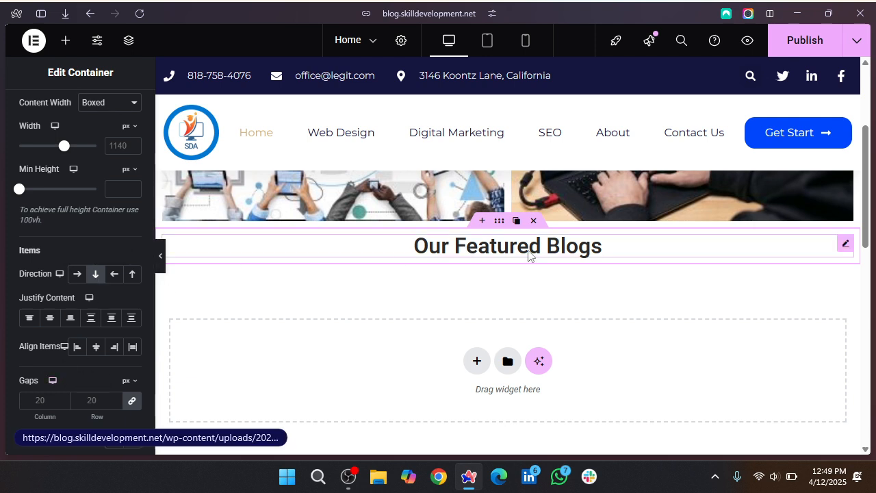
scroll(122, 336, "down", 1)
mouse_move(61, 305)
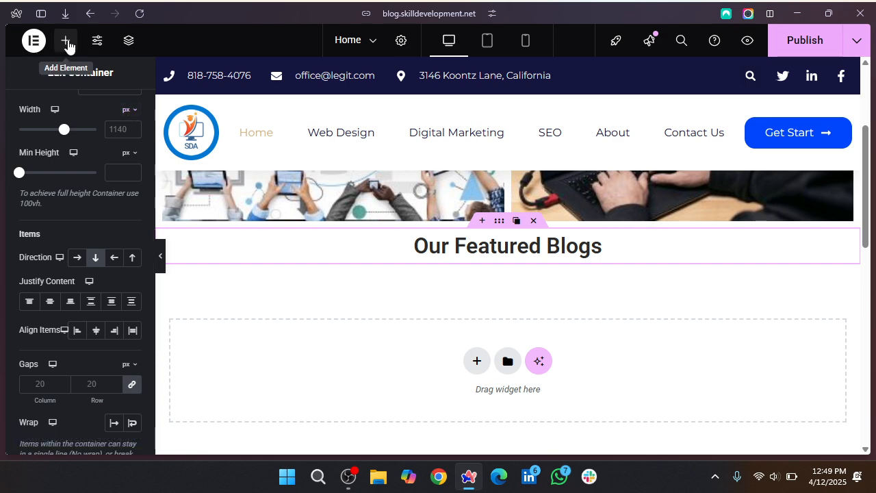
Step: Add an empty container below 'Our Featured Blogs' with Direction set to Row - horizontal
left_click(66, 43)
left_click_drag(55, 219, 525, 257)
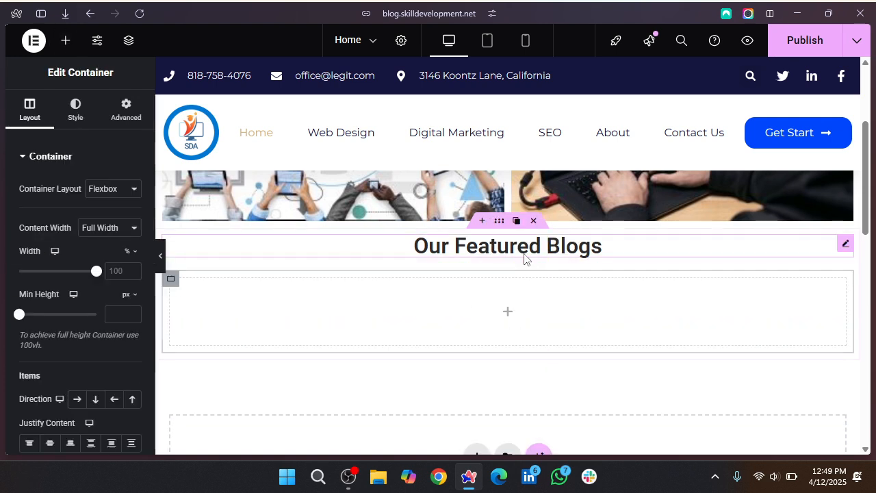
scroll(83, 387, "down", 1)
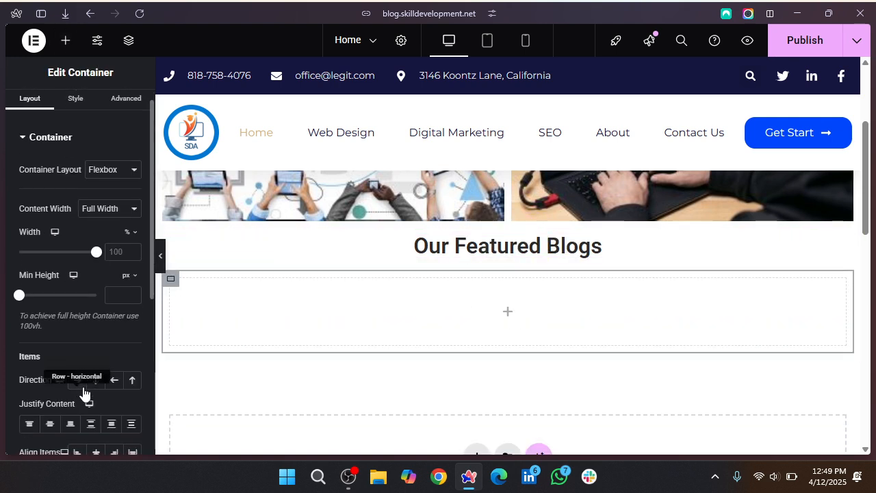
left_click(77, 385)
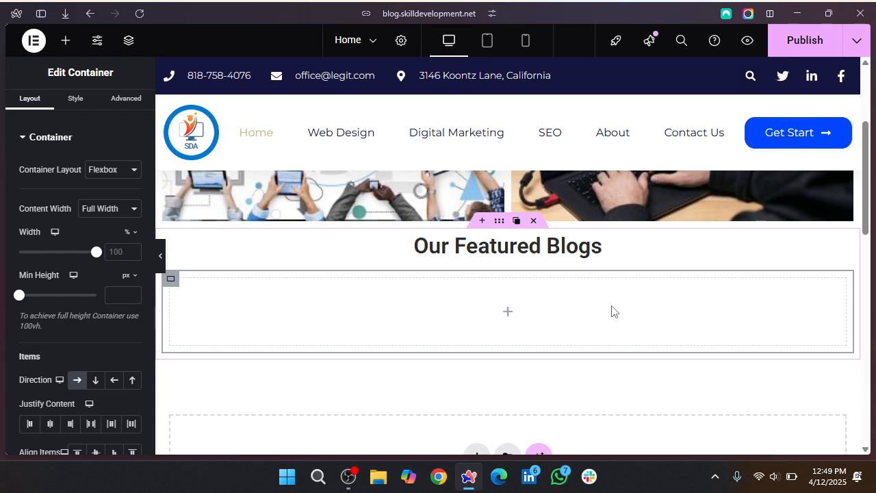
left_click(65, 42)
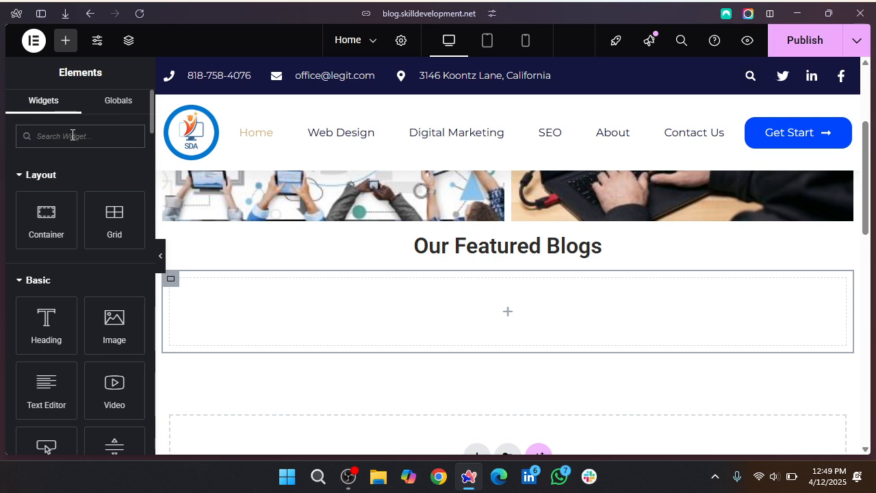
Step: Search 'arc' and place an Archive Posts widget in the empty container, keeping the Classic skin
type("arc")
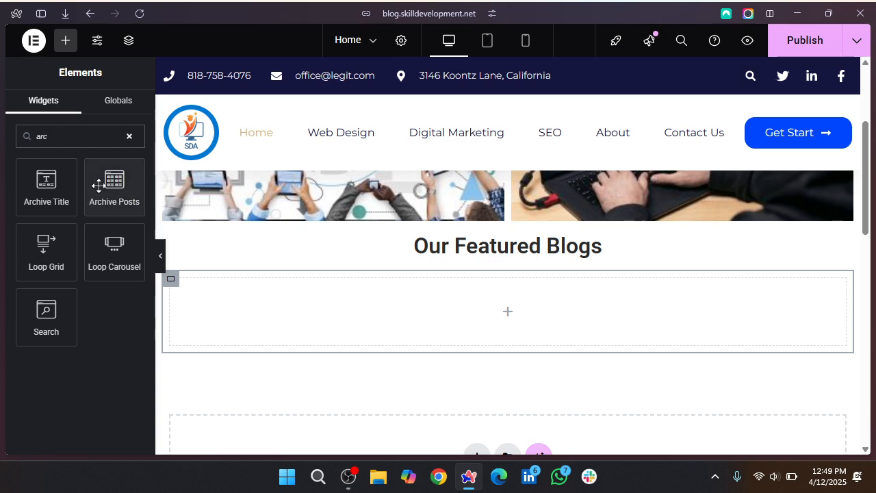
left_click_drag(106, 185, 509, 292)
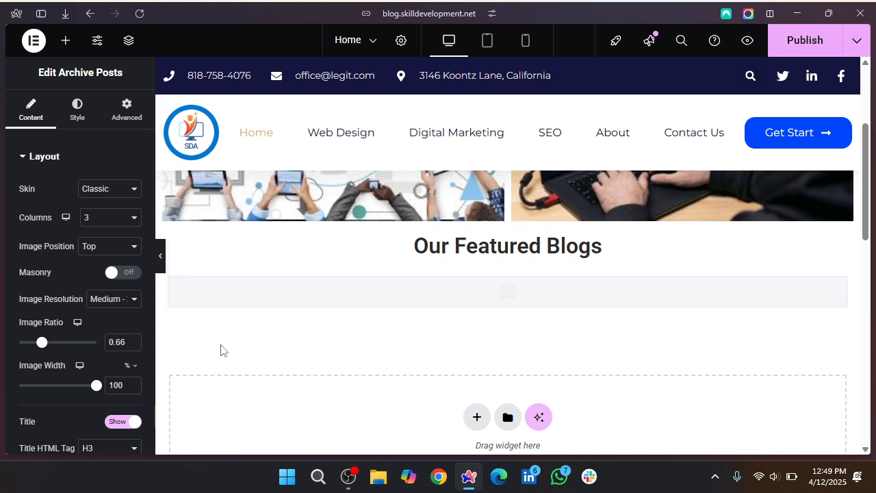
scroll(461, 323, "down", 1)
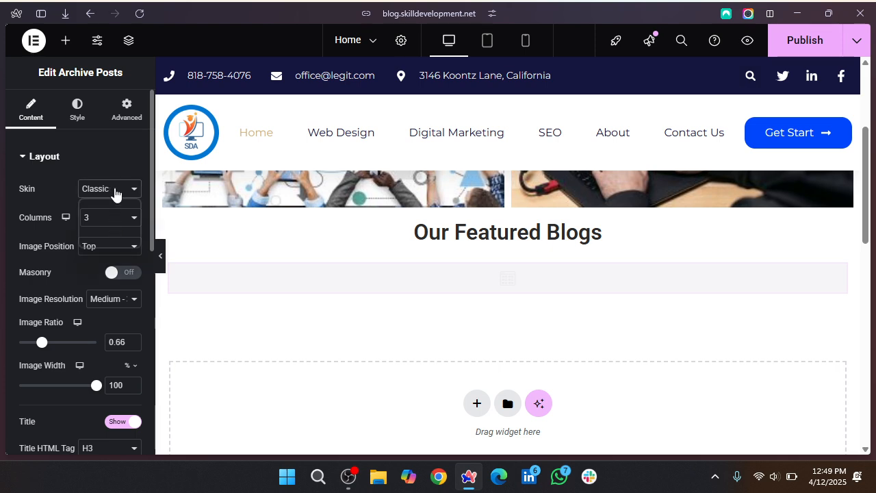
left_click(116, 194)
left_click(116, 195)
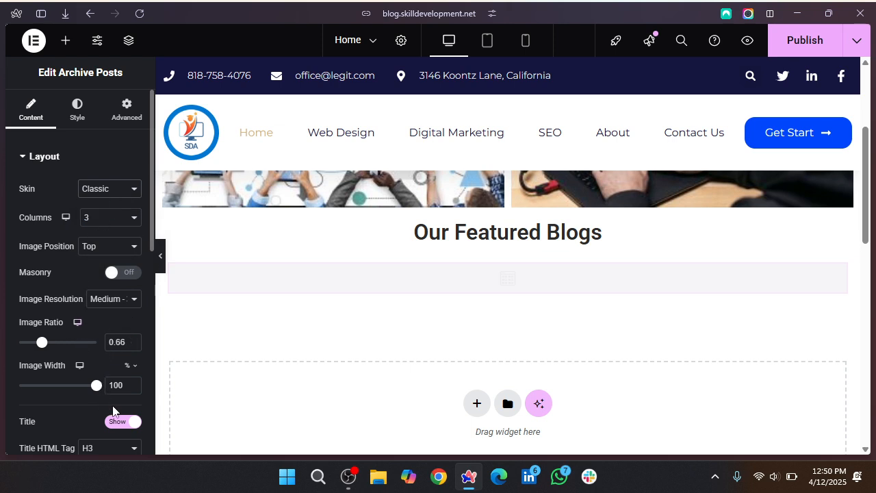
Step: Review the Archive Posts settings, keeping the Classic skin and checking the Nothing Found message
scroll(113, 410, "down", 1)
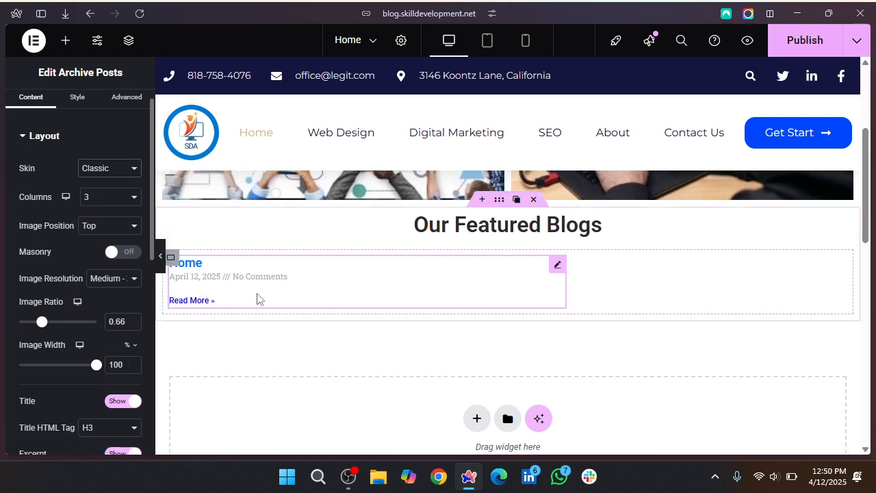
scroll(35, 280, "up", 1)
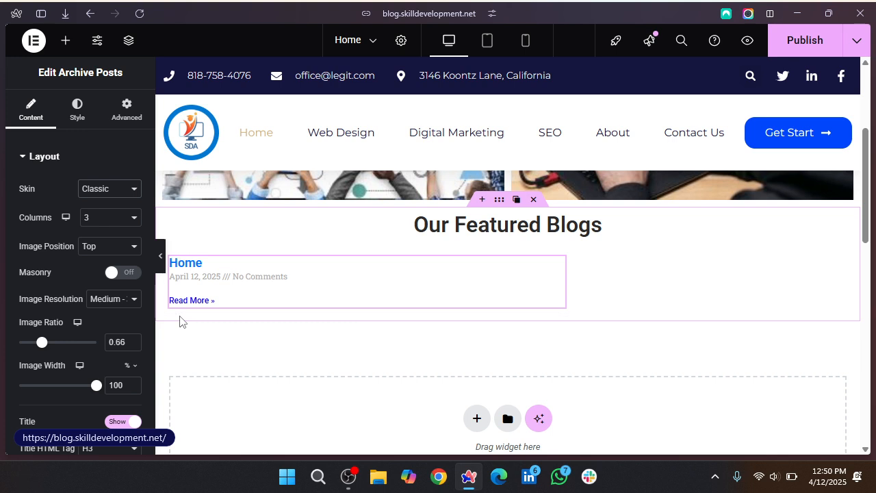
scroll(89, 327, "down", 8)
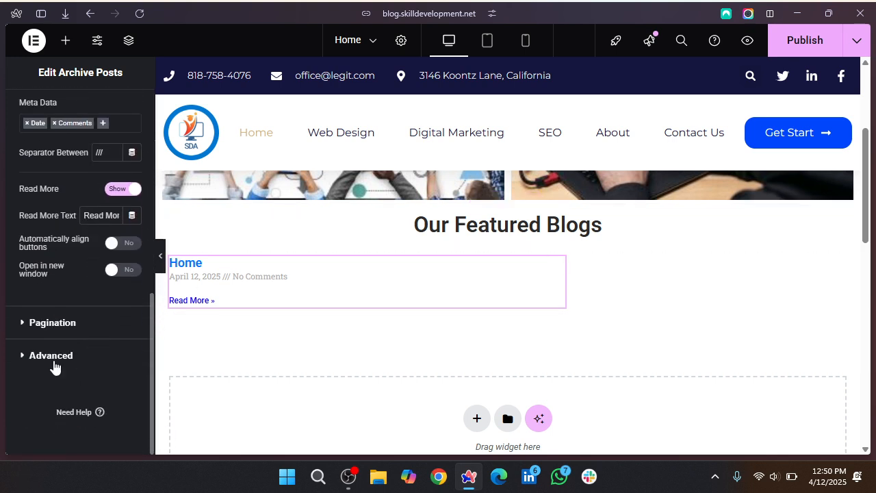
scroll(55, 367, "up", 3)
scroll(77, 259, "up", 3)
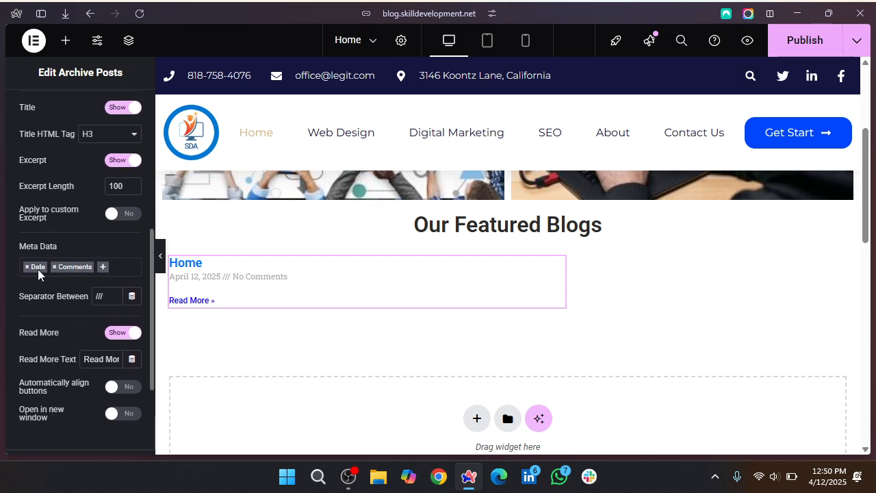
scroll(59, 254, "up", 5)
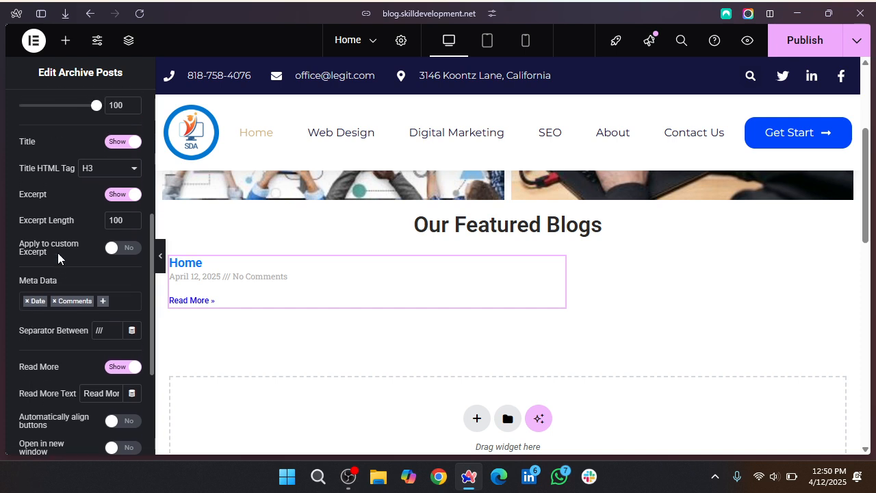
scroll(58, 253, "up", 7)
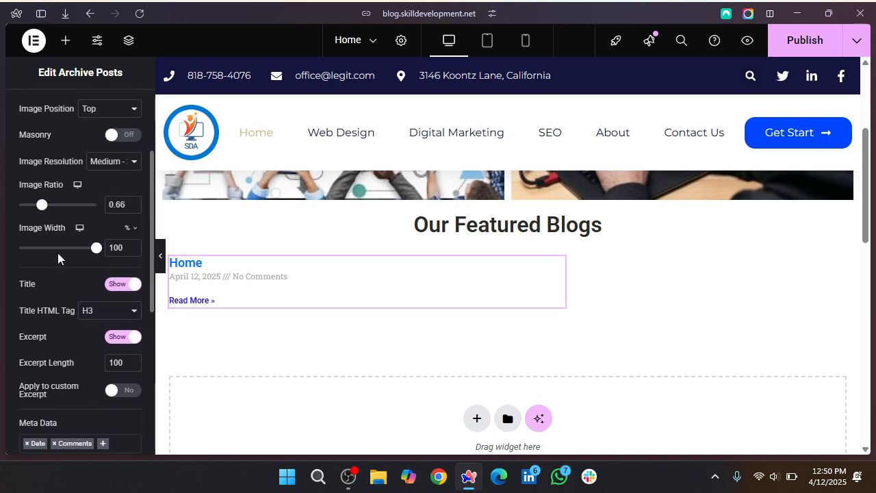
left_click(98, 189)
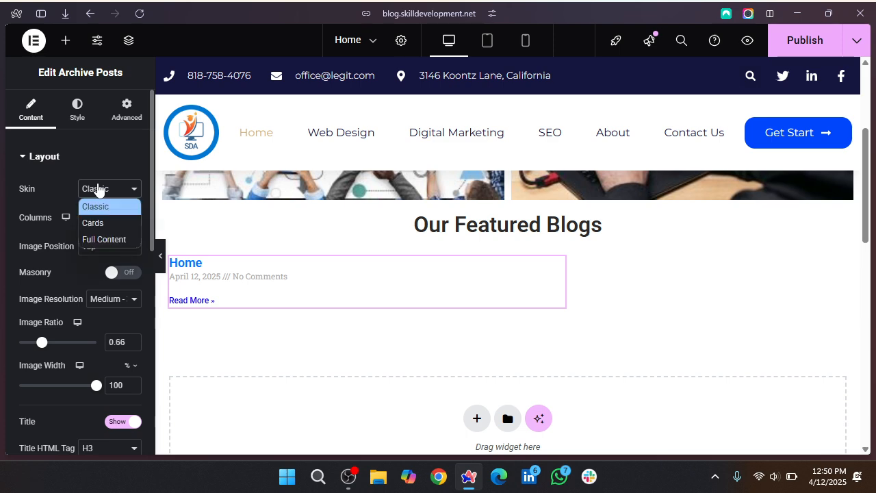
left_click(98, 189)
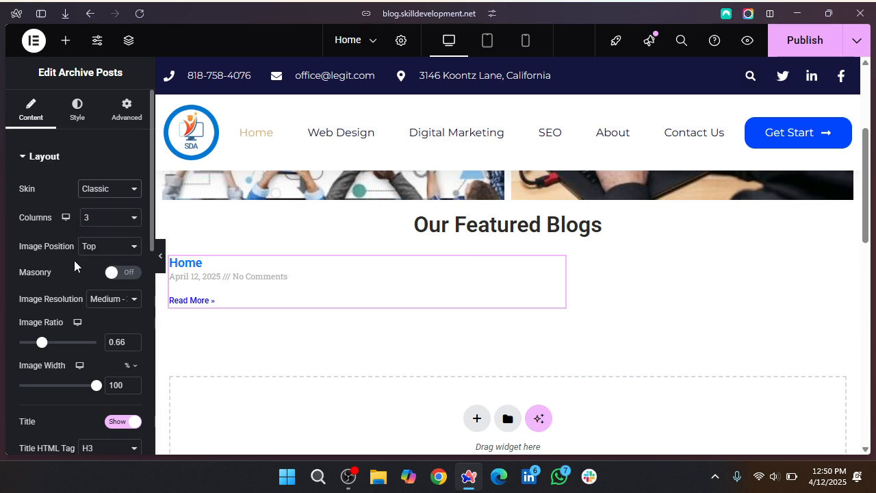
scroll(71, 273, "down", 2)
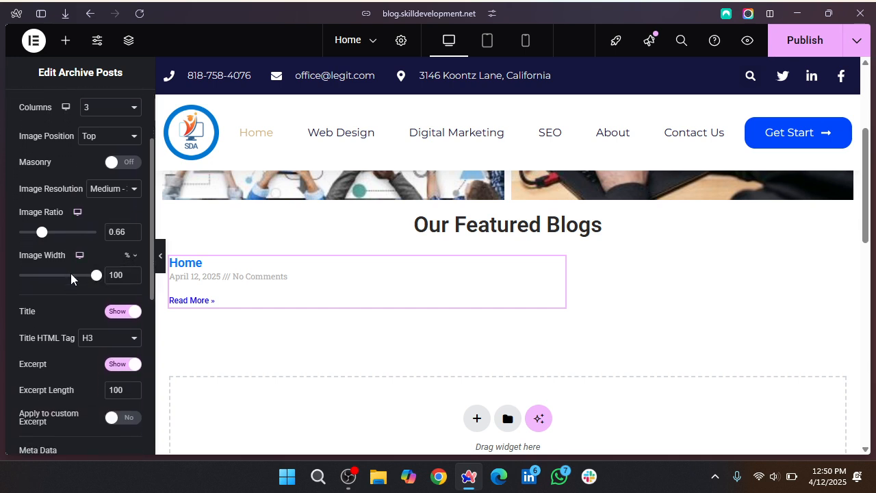
scroll(71, 275, "down", 3)
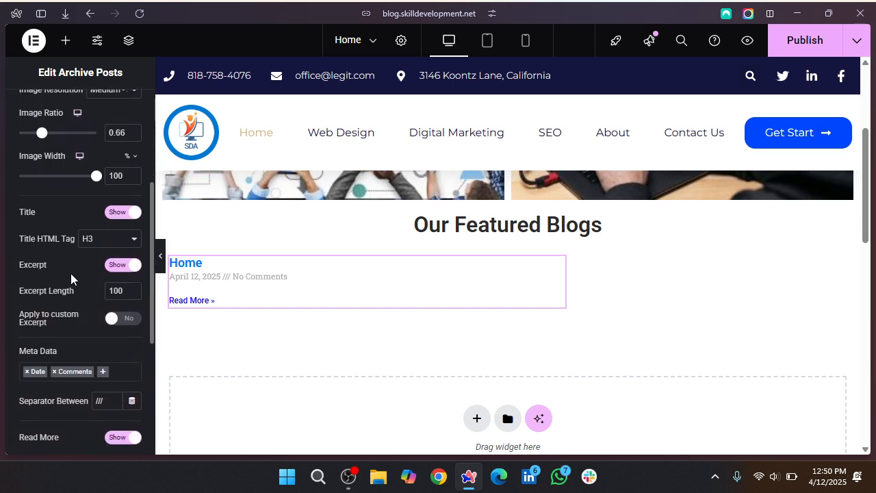
scroll(70, 273, "down", 4)
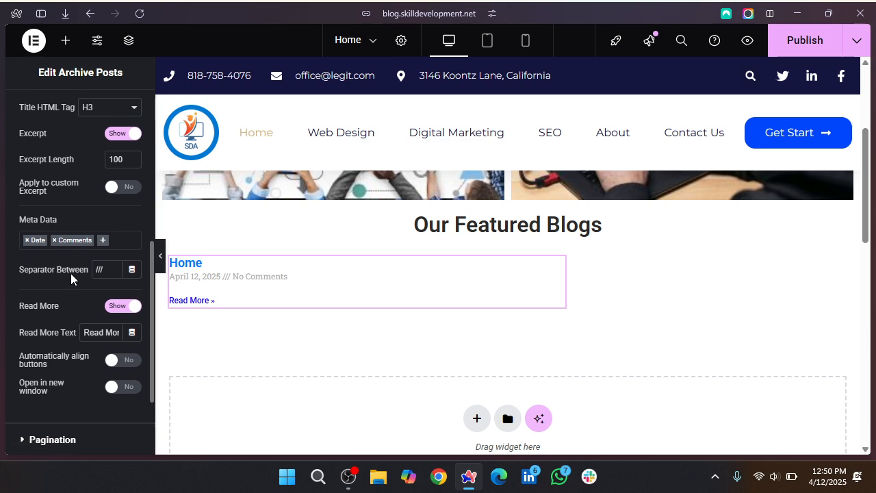
scroll(70, 274, "down", 3)
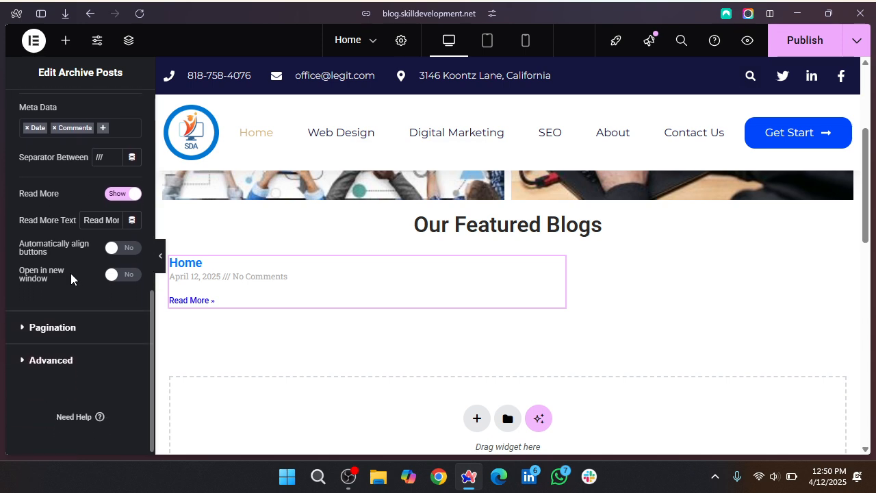
left_click(58, 361)
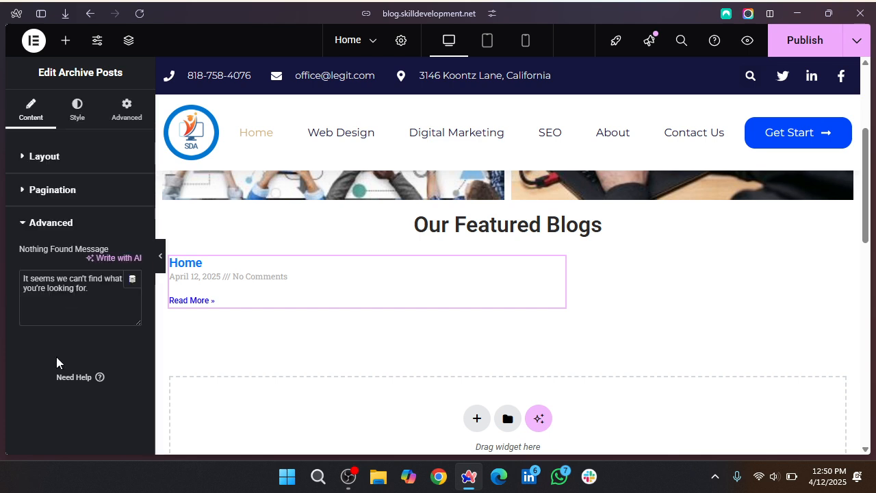
Step: Inspect the Pagination, Layout and Meta Data options without changing them
left_click(62, 189)
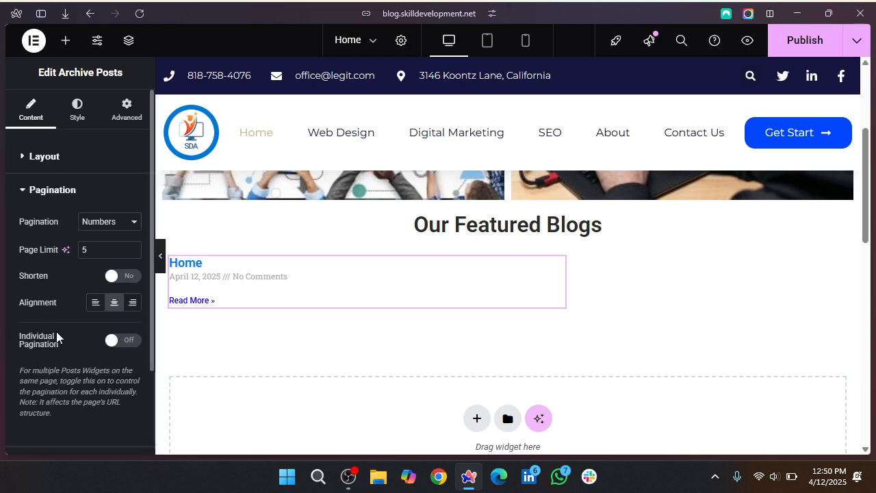
scroll(56, 331, "down", 1)
scroll(57, 332, "up", 1)
left_click(66, 157)
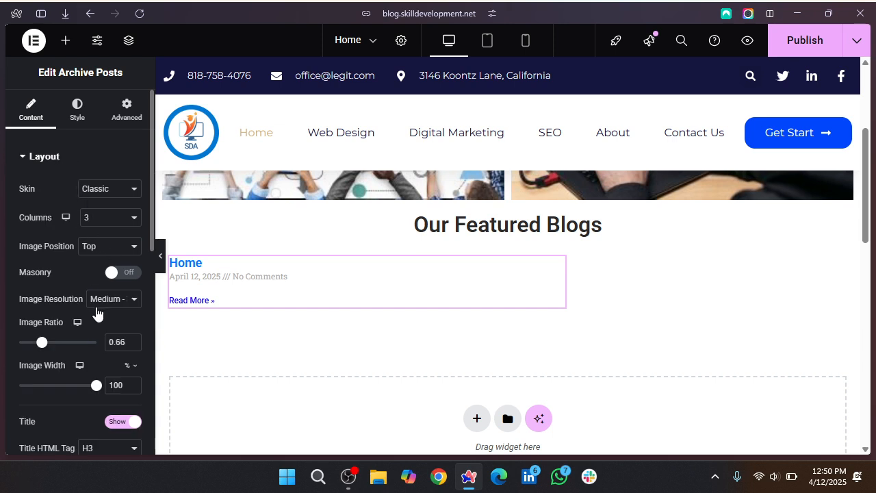
scroll(97, 312, "down", 3)
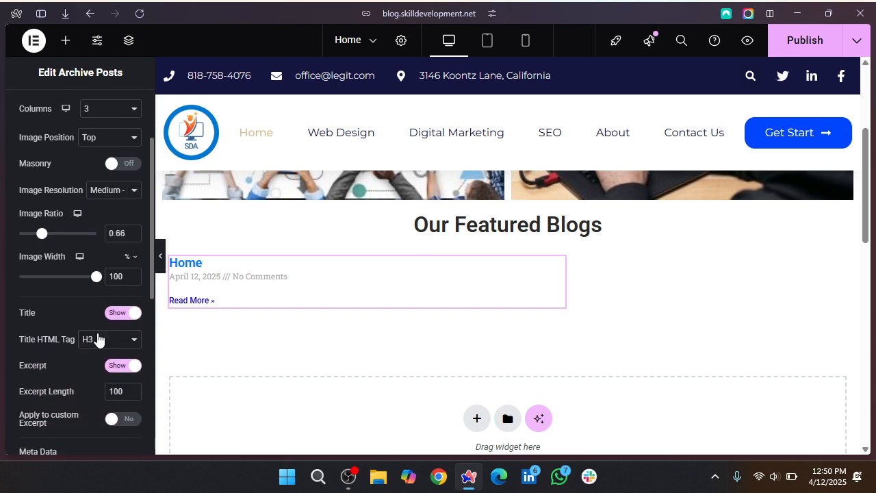
scroll(58, 416, "down", 2)
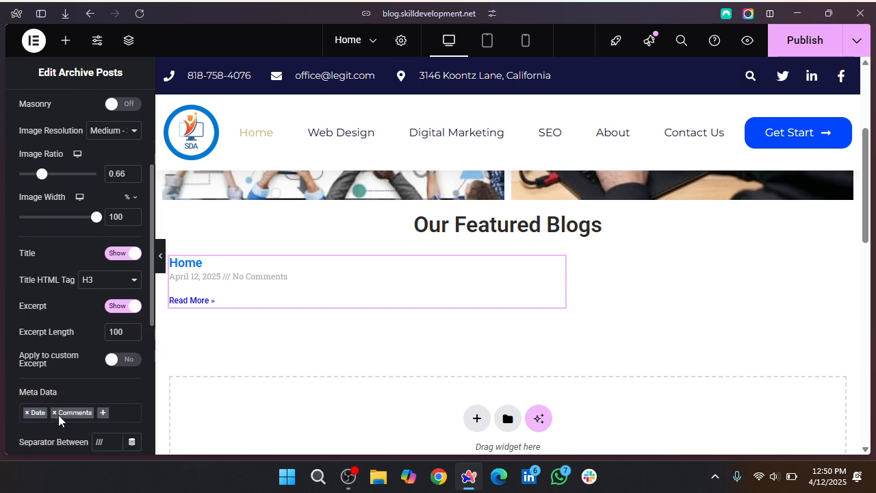
left_click(103, 411)
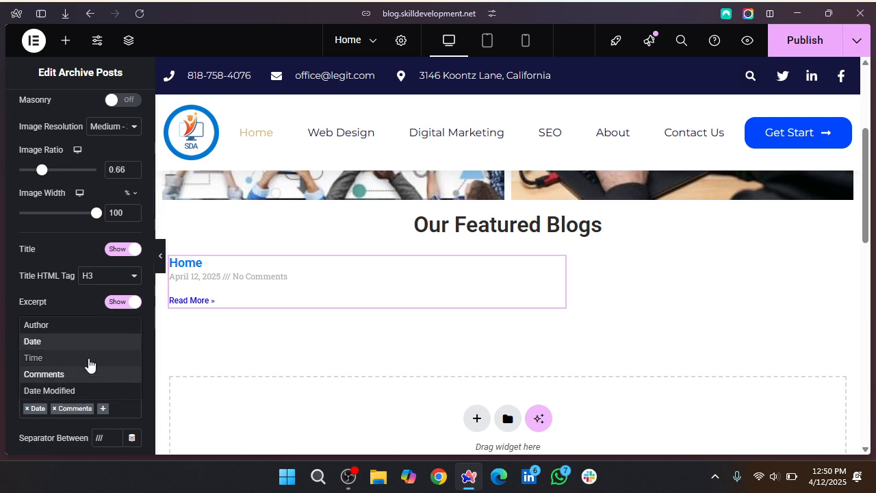
left_click(71, 292)
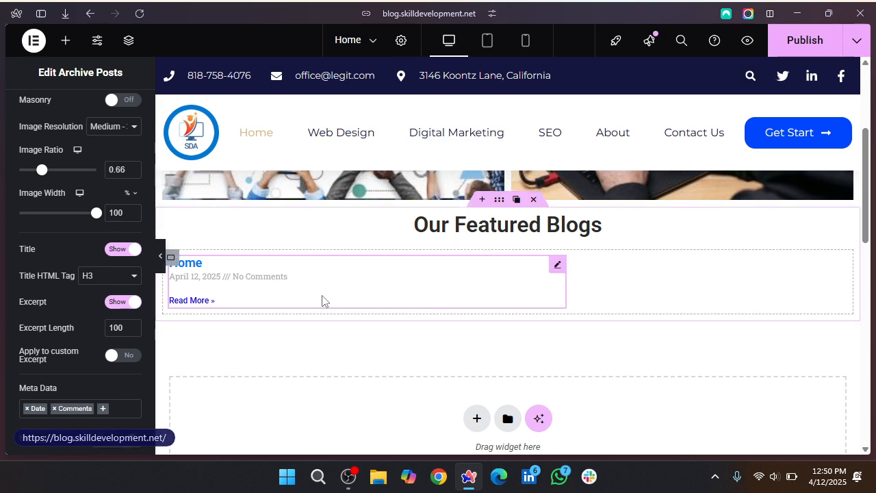
scroll(33, 217, "up", 3)
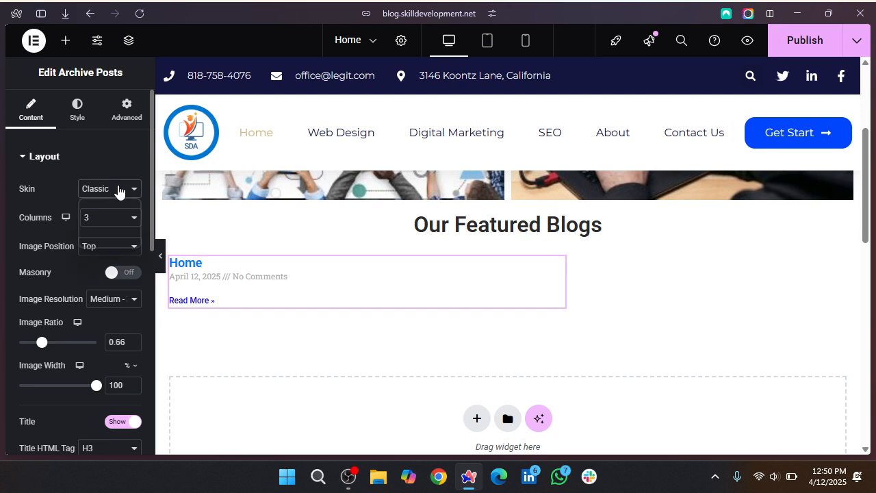
Step: Switch the Archive Posts widget to the Cards skin
left_click(122, 201)
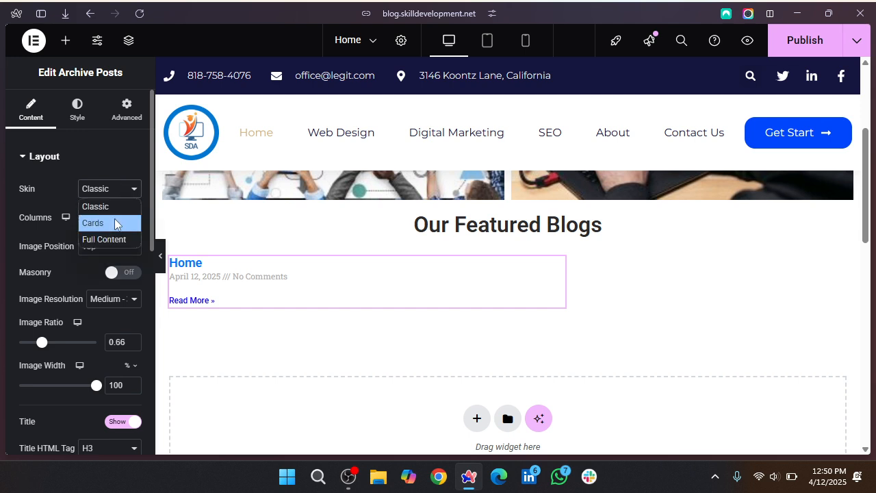
left_click(114, 223)
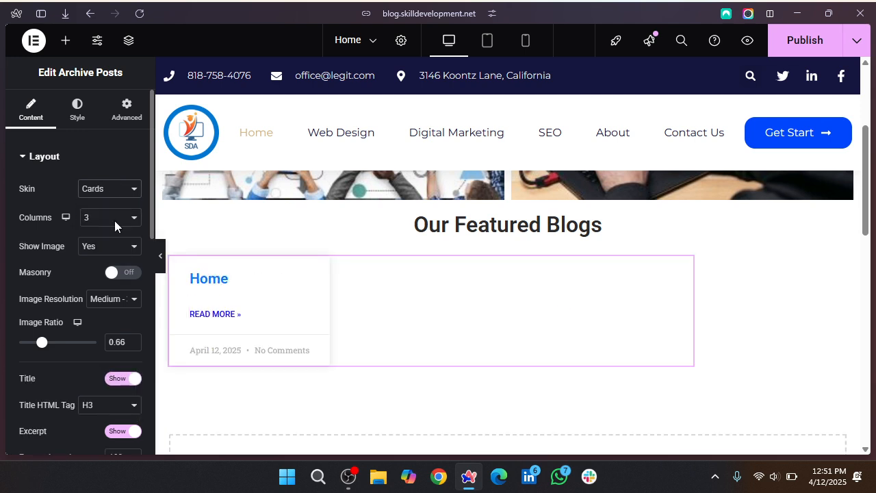
left_click(118, 191)
left_click(119, 192)
scroll(77, 287, "down", 3)
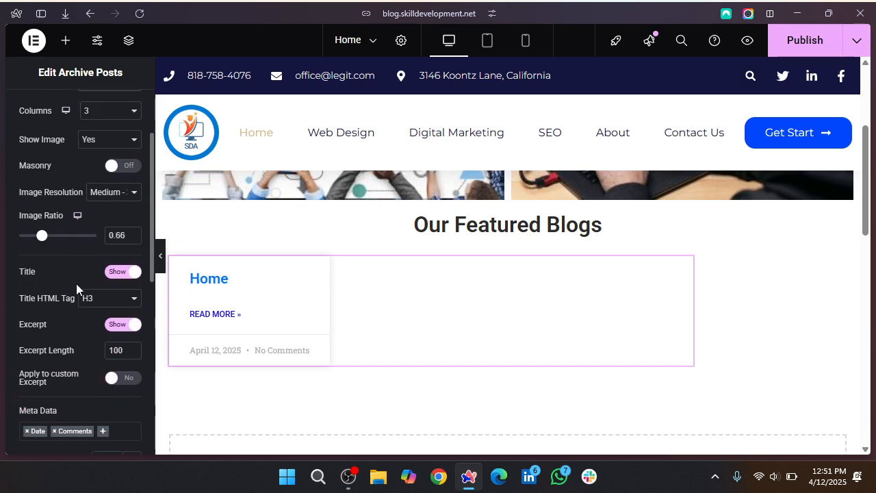
scroll(76, 283, "down", 5)
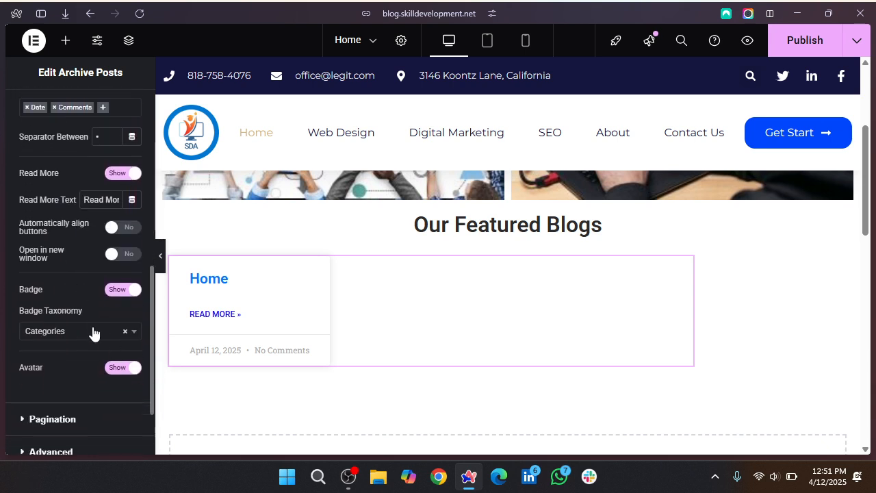
Step: Browse the Badge Taxonomy choices, trying searches but leaving the taxonomy unchanged
left_click(123, 333)
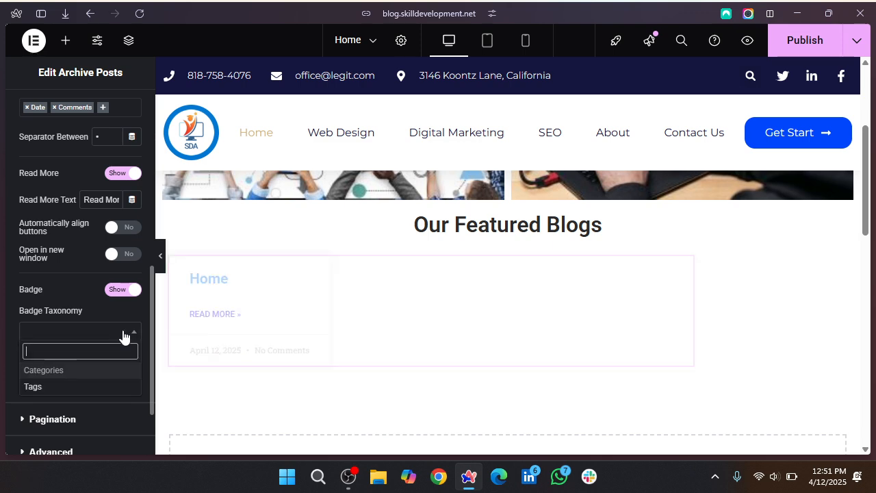
type("b;")
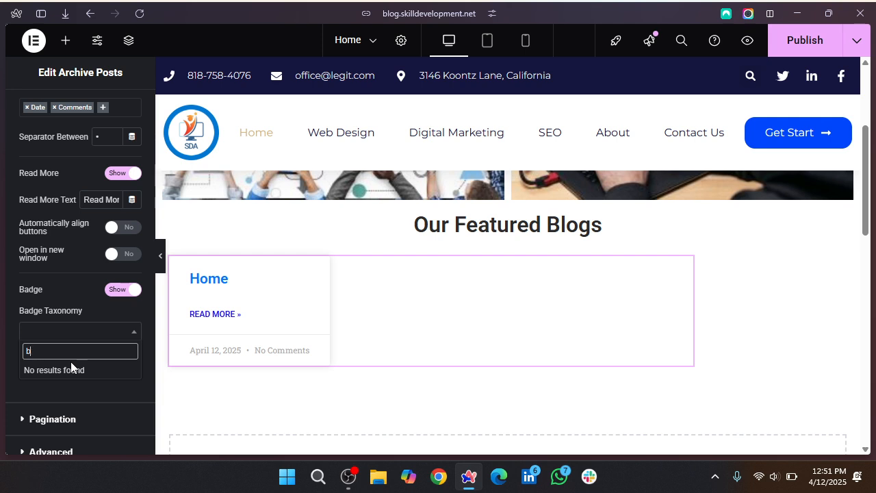
key("BackSpace")
type("po")
key("BackSpace")
key("BackSpace")
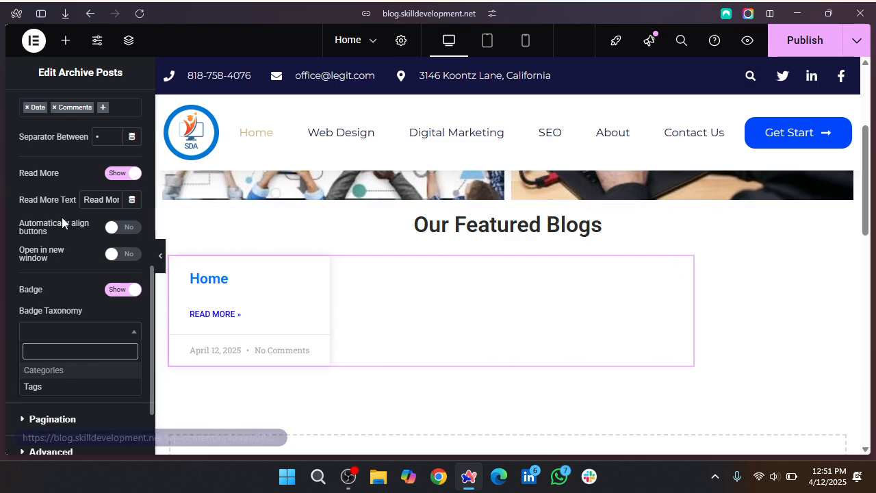
scroll(61, 219, "up", 7)
left_click(66, 47)
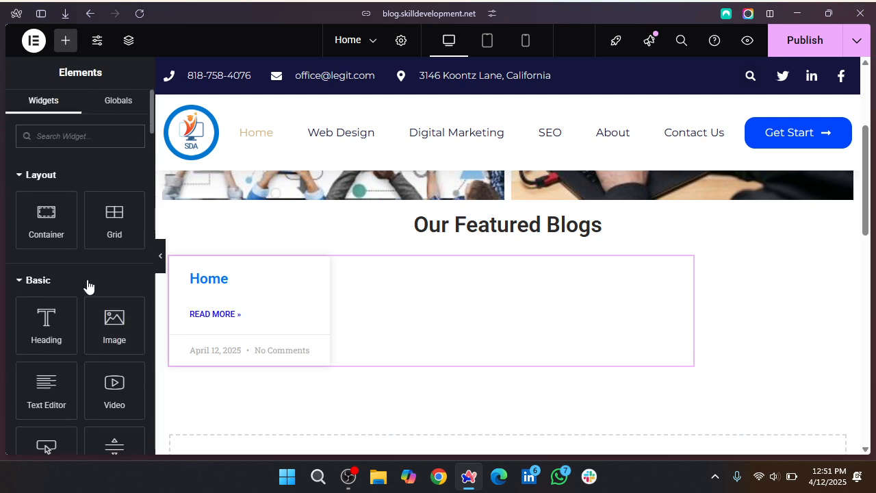
Step: Search 'post' and drop a Posts widget under 'Our Featured Blogs' as a 3-column grid
type("post")
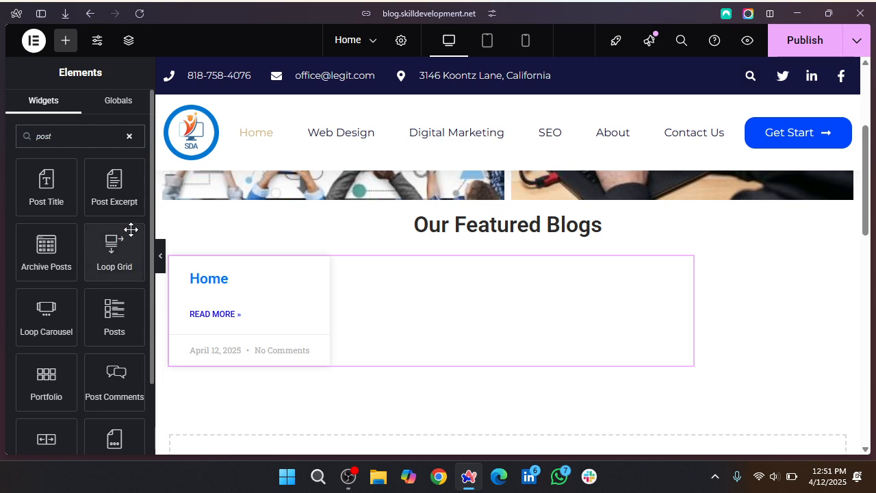
scroll(57, 291, "down", 1)
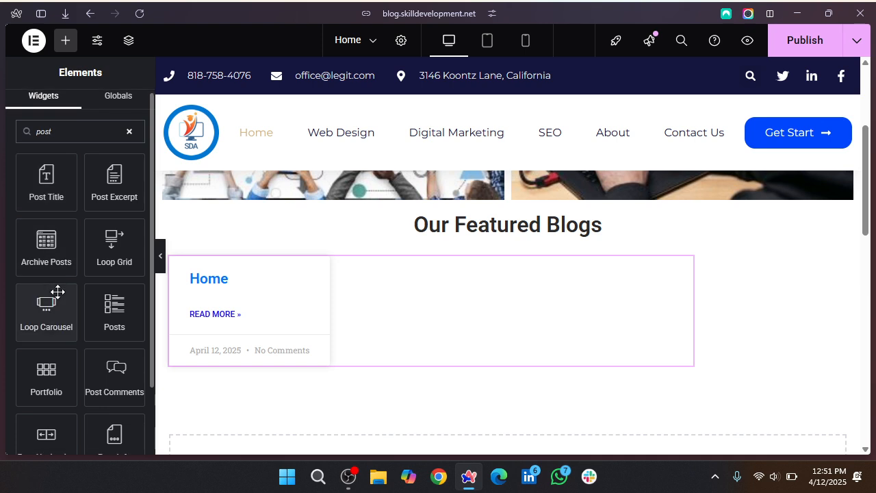
scroll(57, 291, "up", 1)
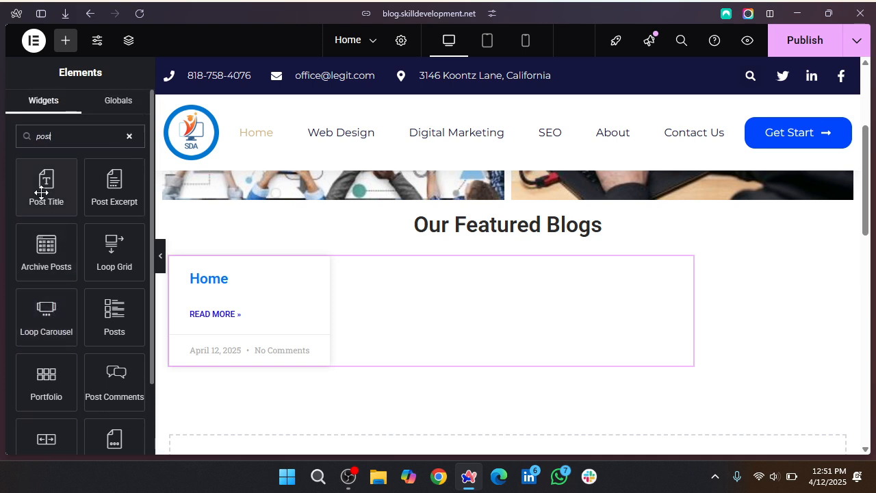
scroll(104, 297, "down", 1)
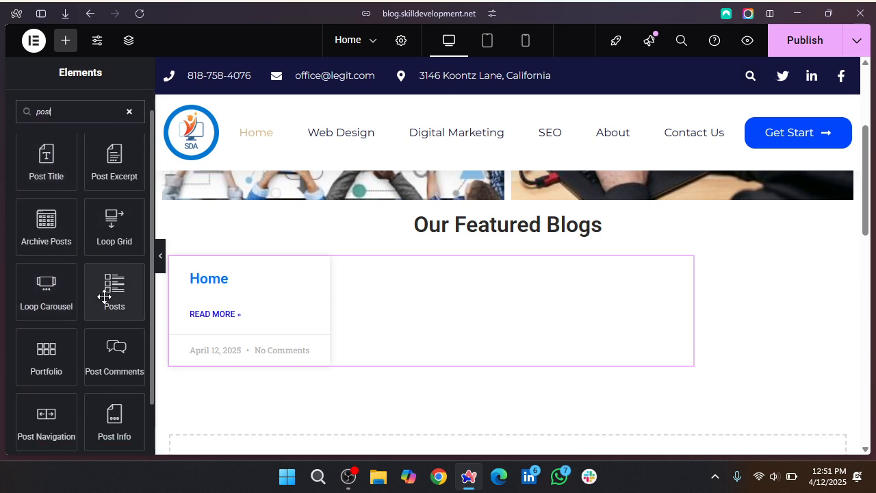
left_click_drag(179, 306, 364, 280)
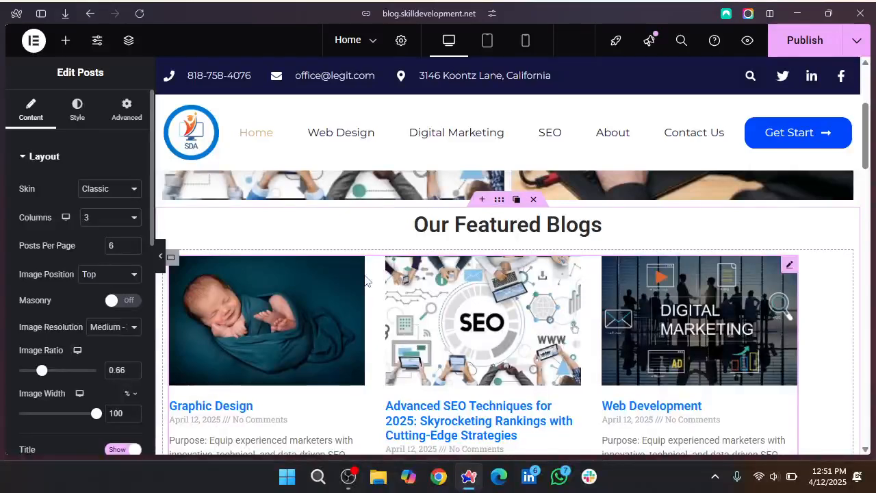
Step: Search 'posts' in the widget list again and scroll through the results
left_click(66, 41)
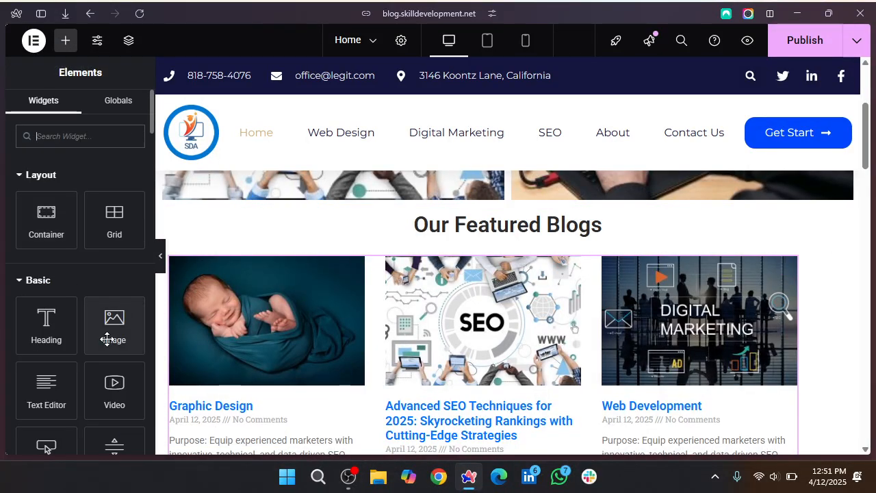
type("post")
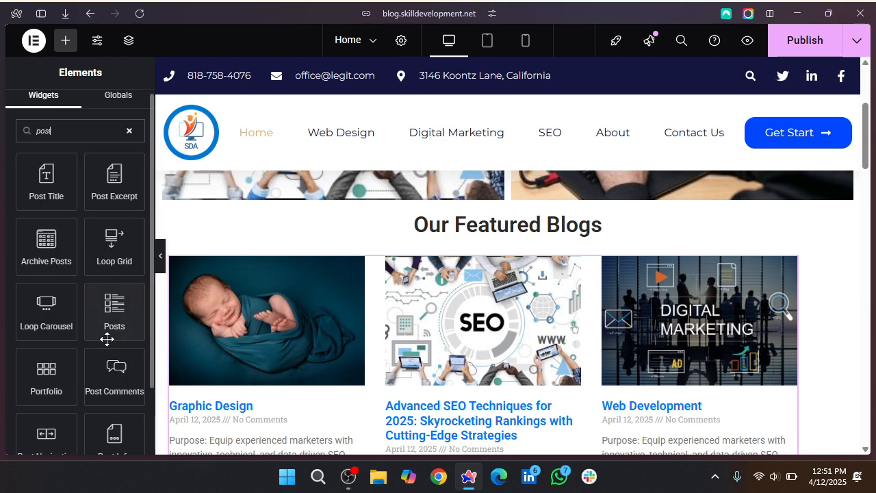
type("s")
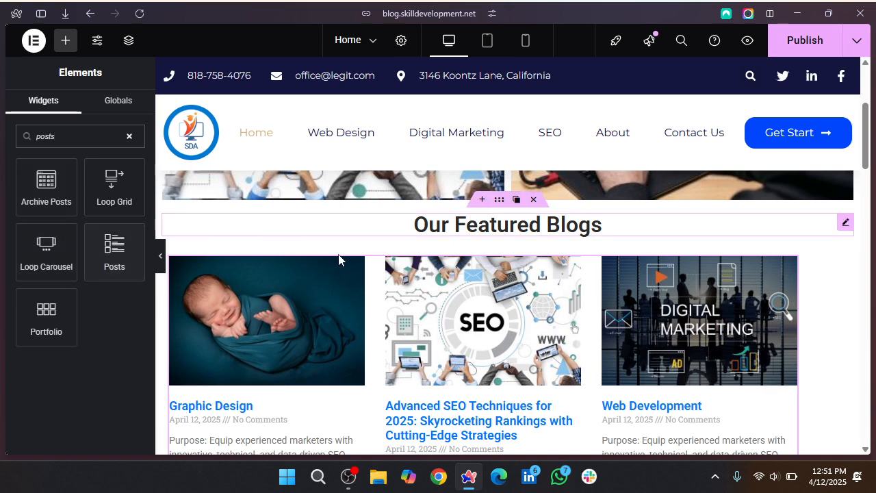
scroll(375, 348, "down", 3)
scroll(375, 348, "down", 10)
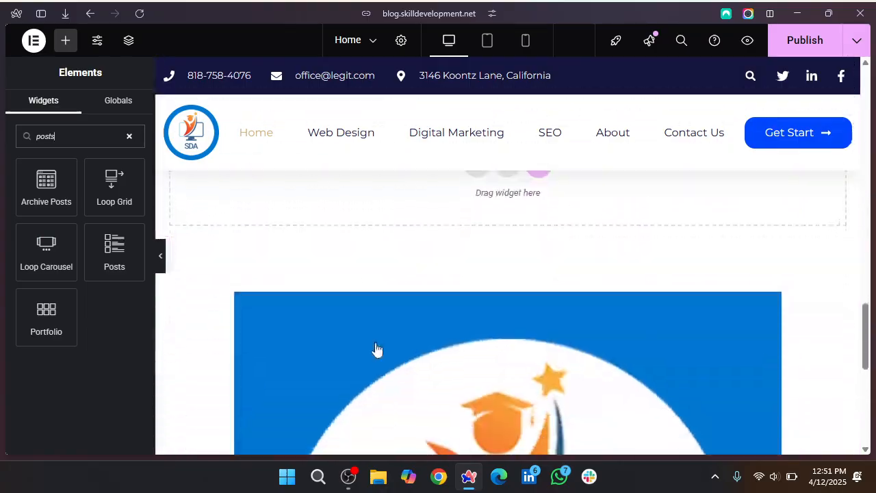
scroll(376, 347, "up", 10)
scroll(375, 348, "down", 10)
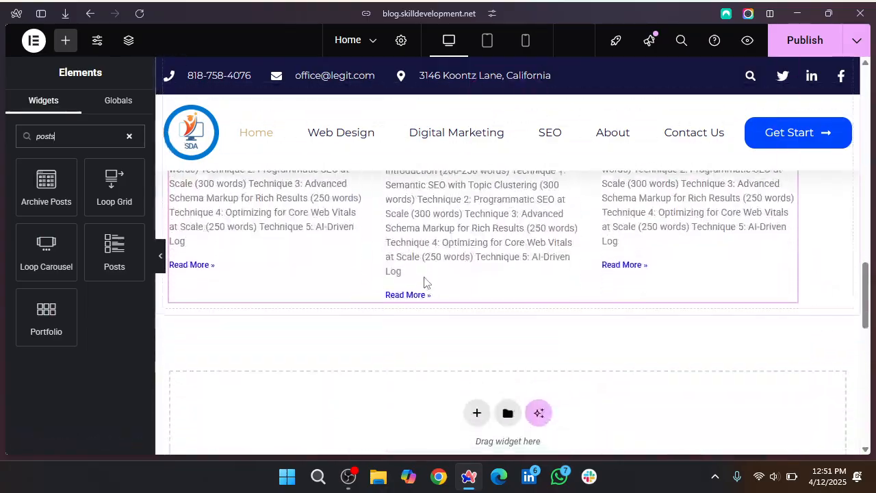
scroll(424, 285, "up", 5)
Step: Select the Posts grid and switch its Layout skin to Cards
left_click(424, 285)
scroll(424, 285, "down", 5)
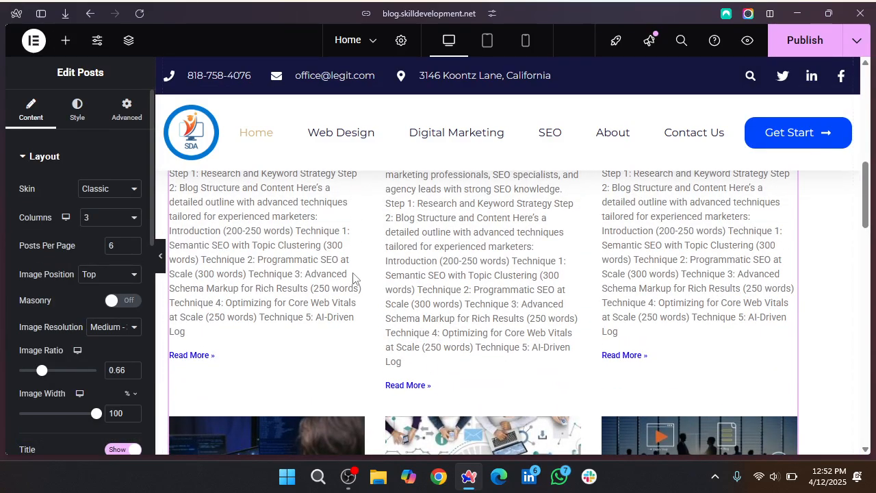
scroll(353, 277, "up", 6)
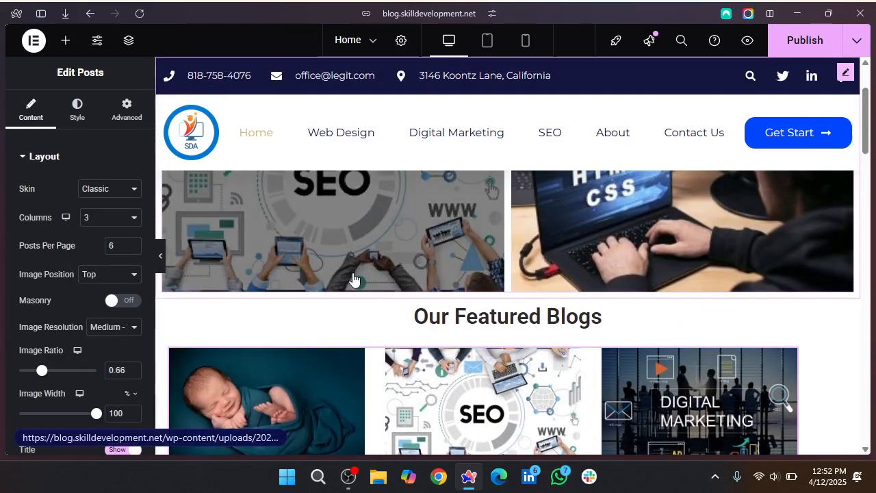
scroll(354, 279, "down", 5)
scroll(295, 249, "up", 5)
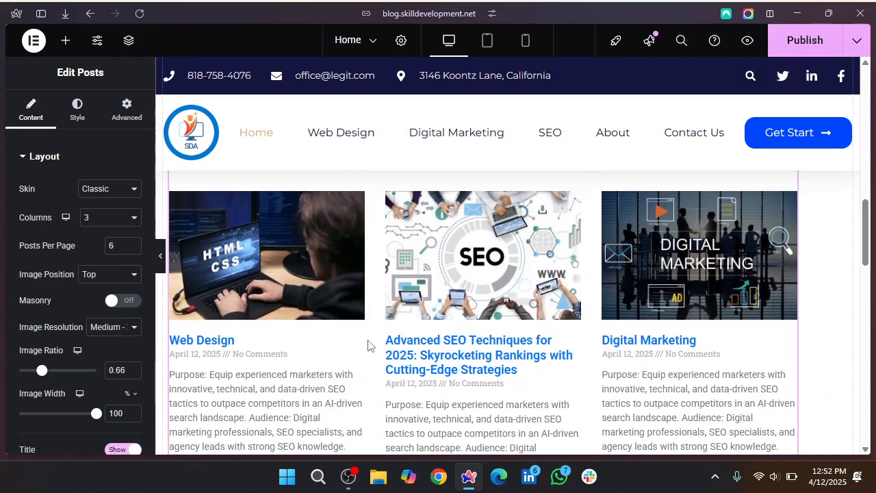
scroll(368, 344, "down", 5)
scroll(487, 352, "up", 2)
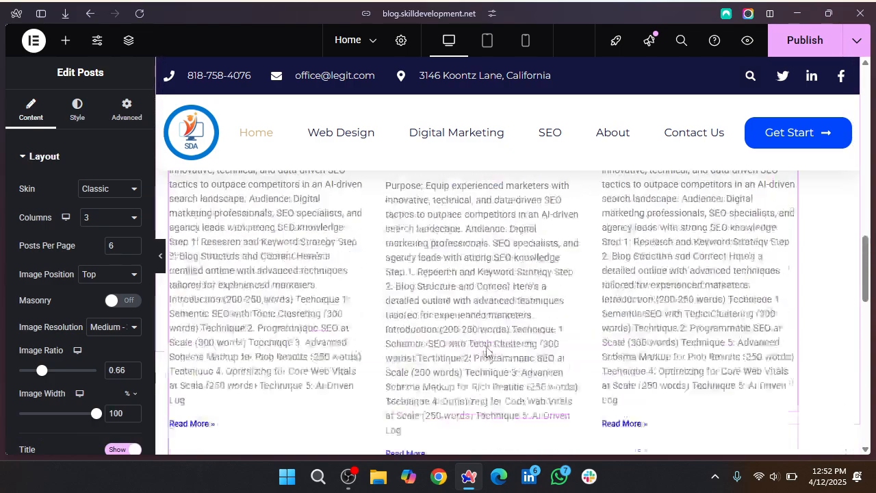
scroll(487, 352, "up", 3)
left_click(129, 190)
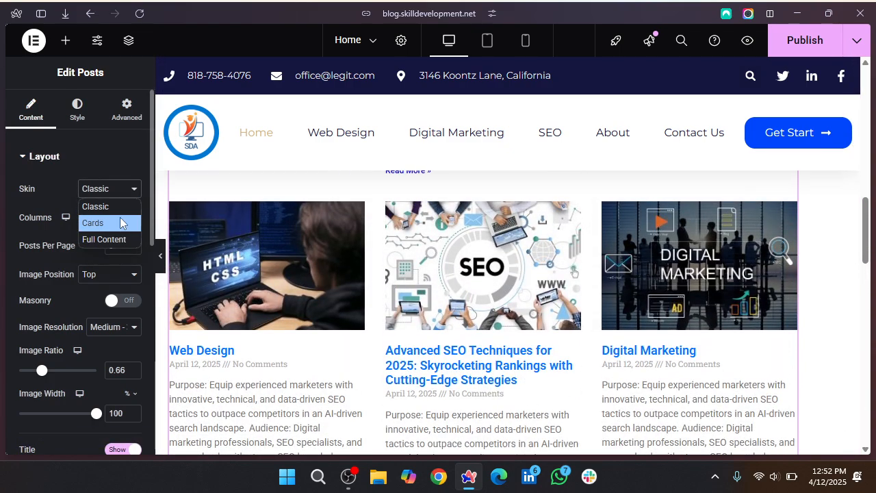
left_click(121, 223)
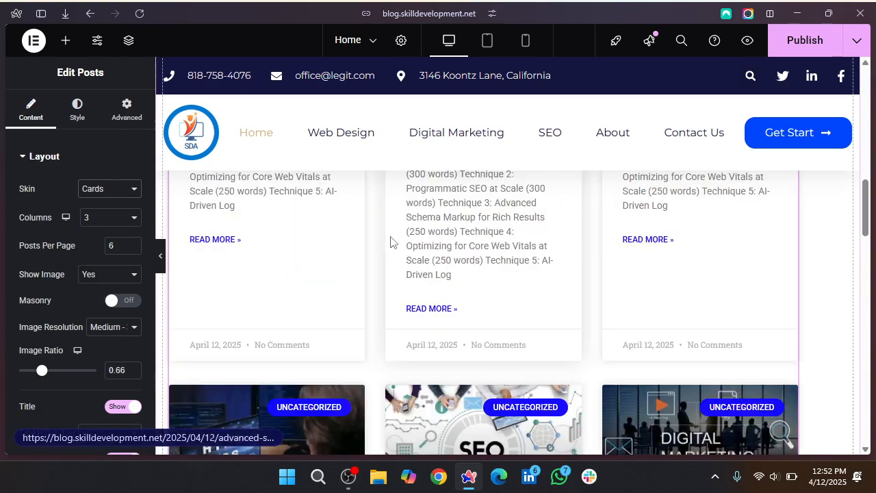
Step: Briefly try the Full Content skin, then set the posts back to Cards
scroll(391, 242, "up", 5)
scroll(391, 242, "up", 3)
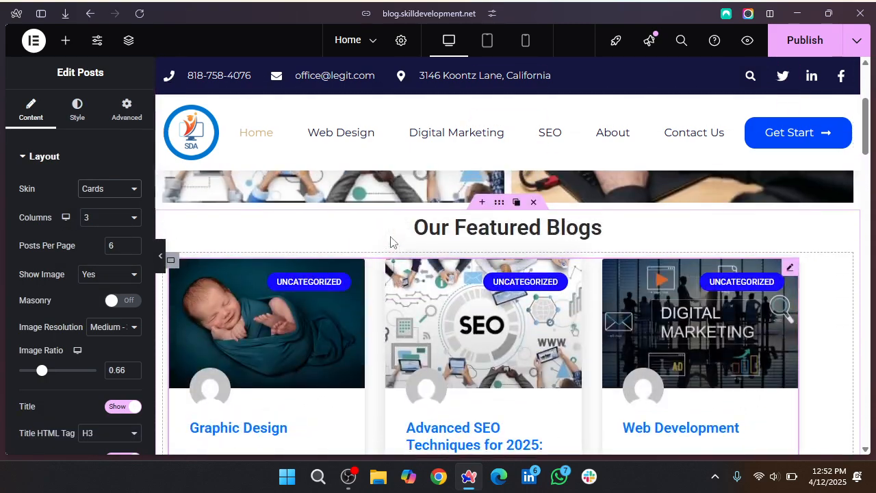
scroll(510, 329, "down", 2)
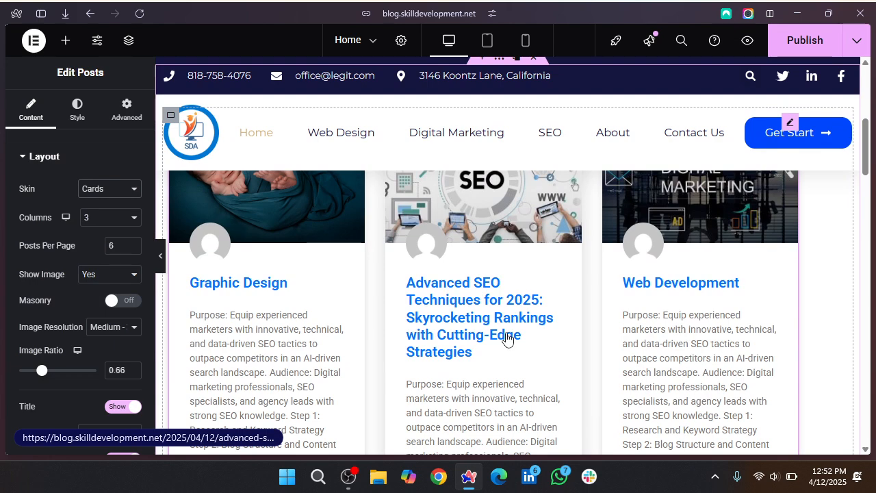
scroll(506, 337, "down", 3)
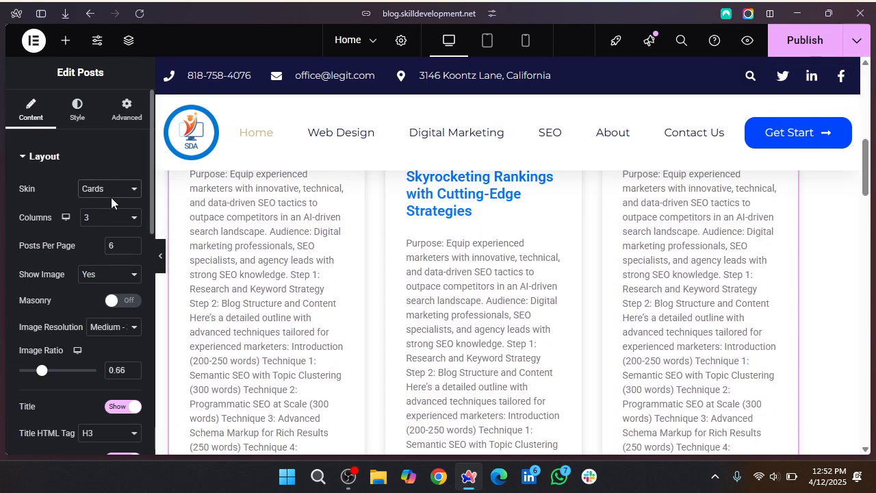
left_click(104, 239)
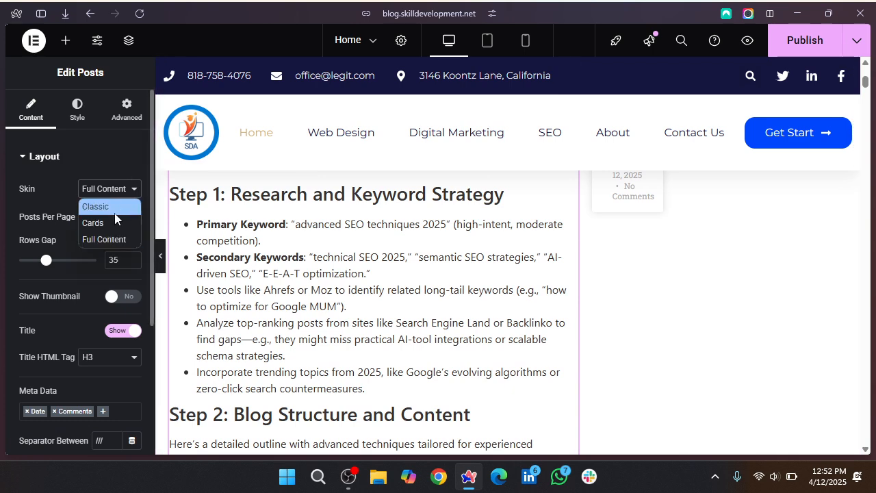
left_click(115, 222)
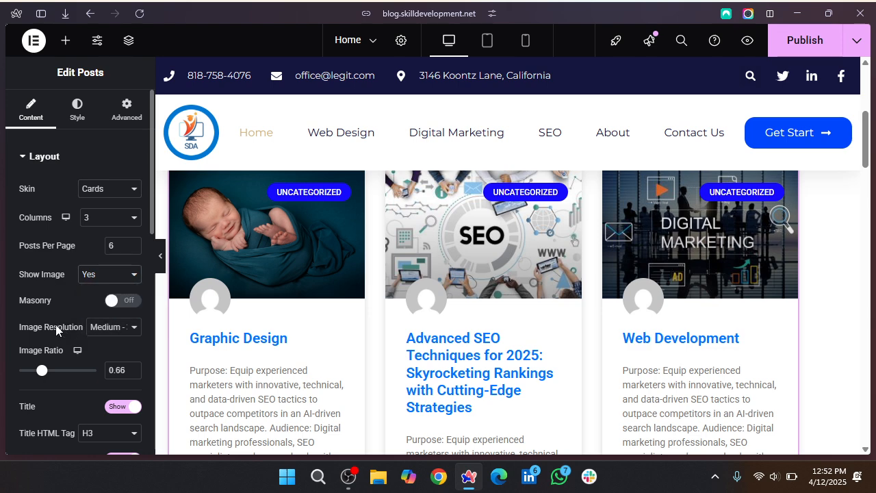
Step: Set the Badge and Avatar toggles to Hide on the post cards
scroll(56, 327, "down", 5)
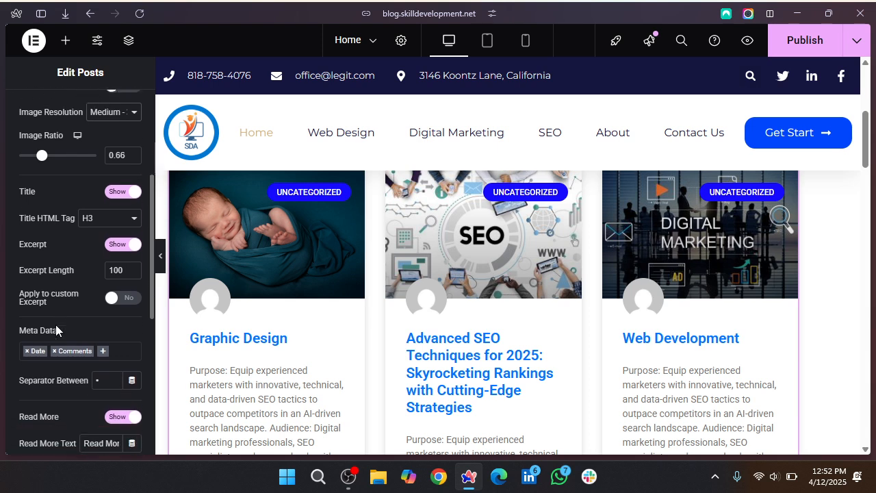
scroll(55, 325, "down", 3)
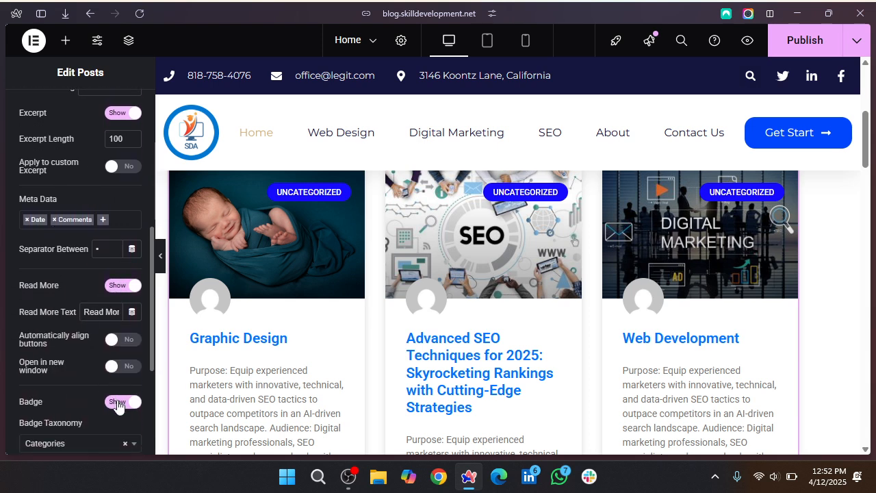
left_click(119, 404)
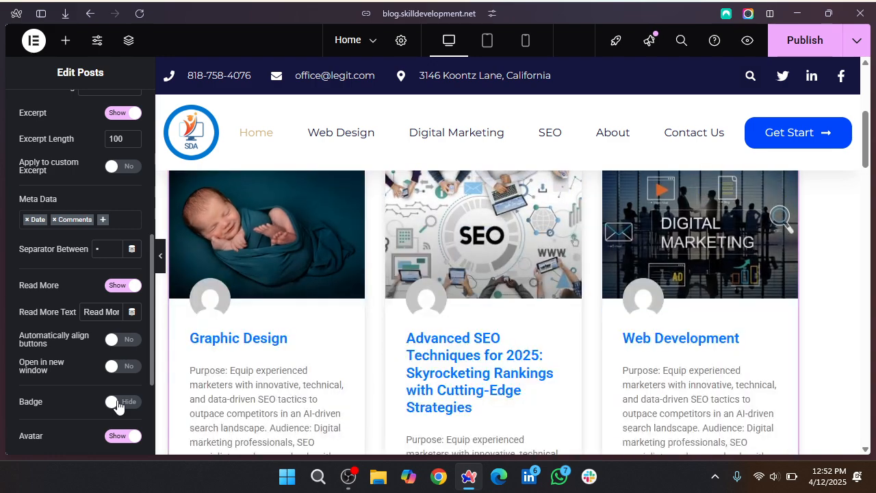
scroll(102, 396, "down", 1)
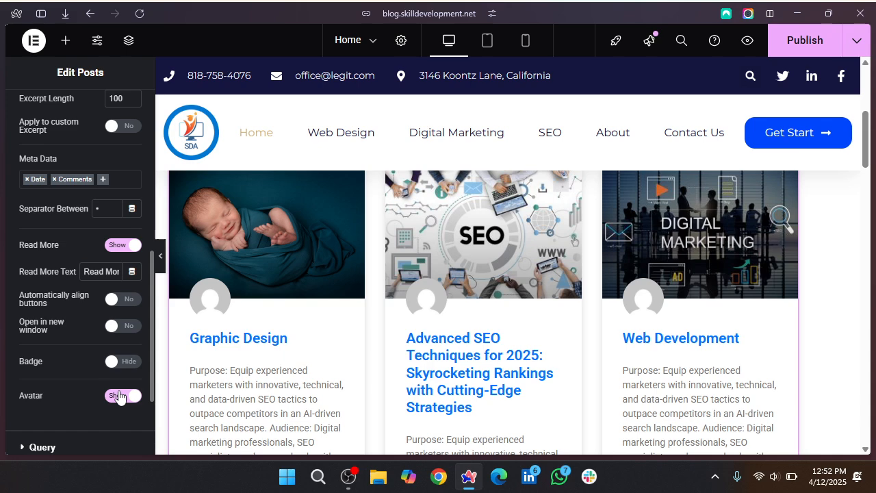
left_click(118, 396)
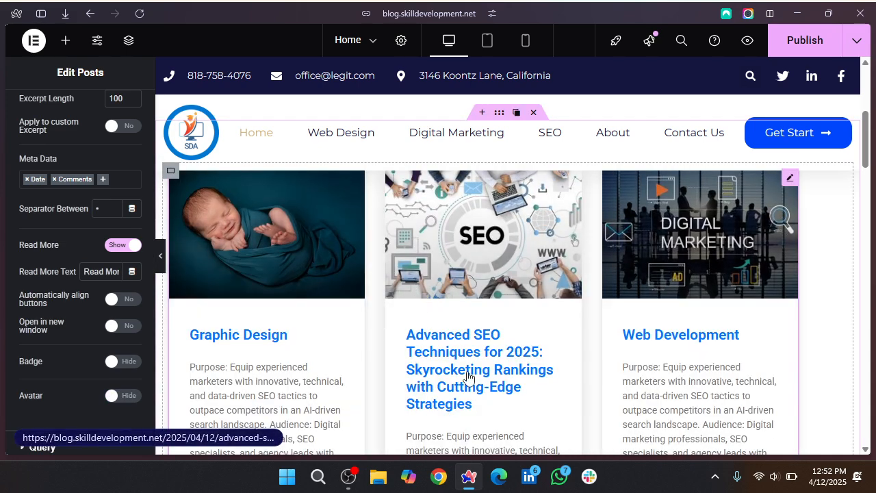
Step: Review the post cards in the preview, now showing 100-word excerpts above Read More
scroll(468, 376, "down", 7)
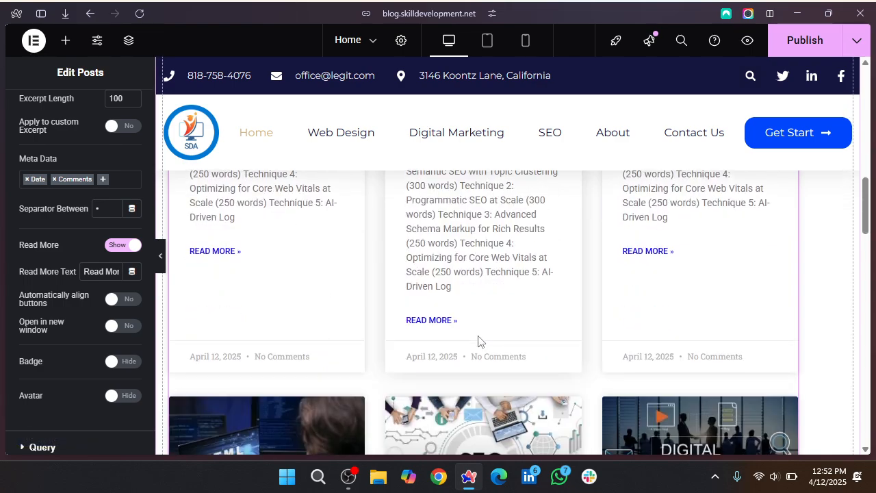
scroll(481, 342, "up", 4)
scroll(482, 341, "down", 5)
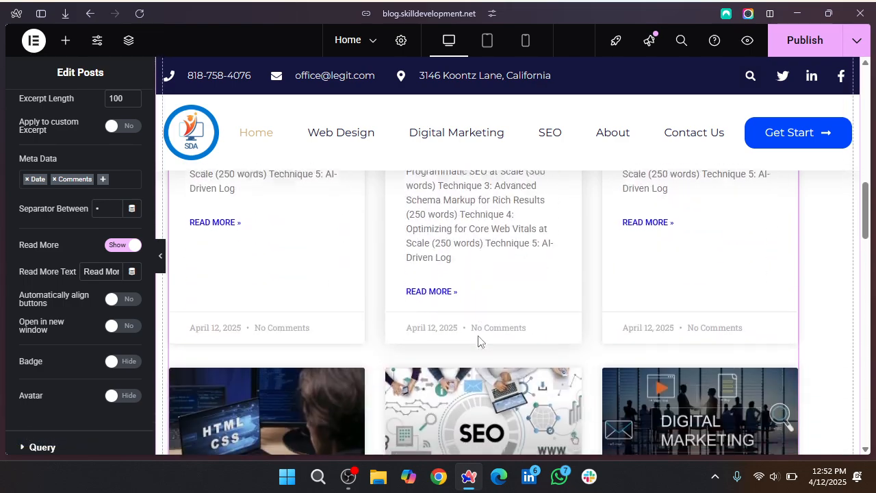
scroll(478, 341, "down", 1)
scroll(74, 284, "up", 4)
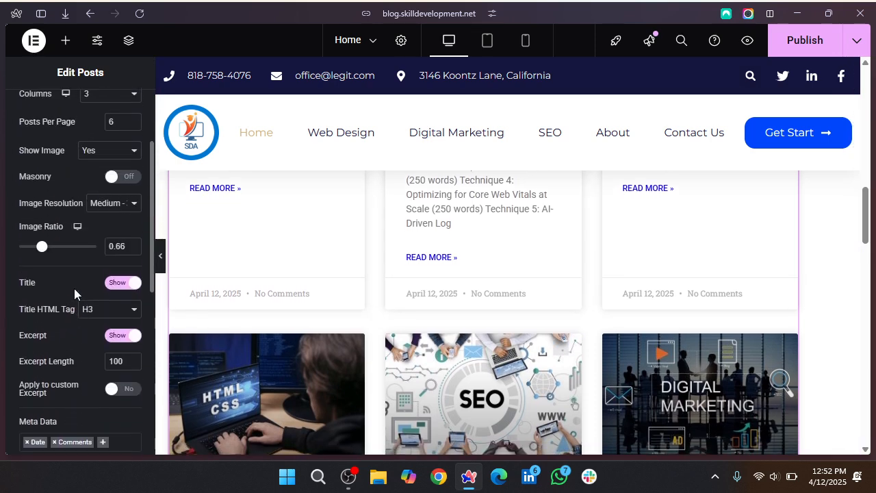
scroll(74, 289, "up", 1)
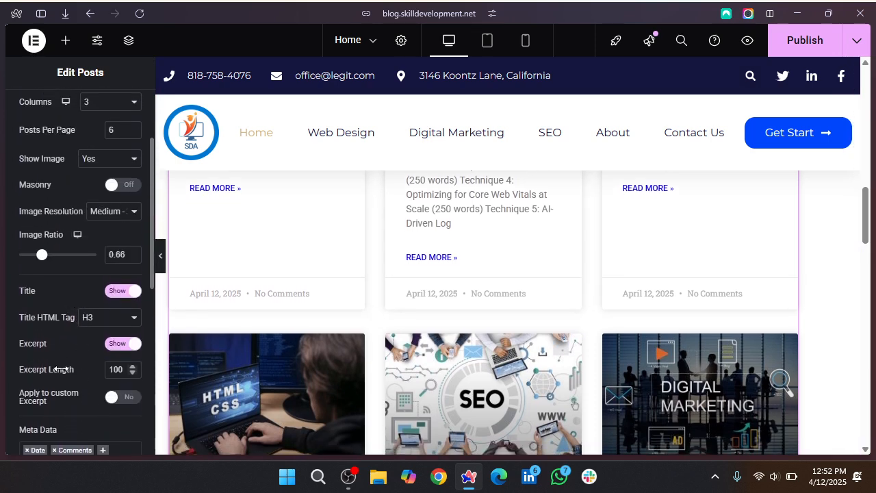
scroll(64, 383, "down", 1)
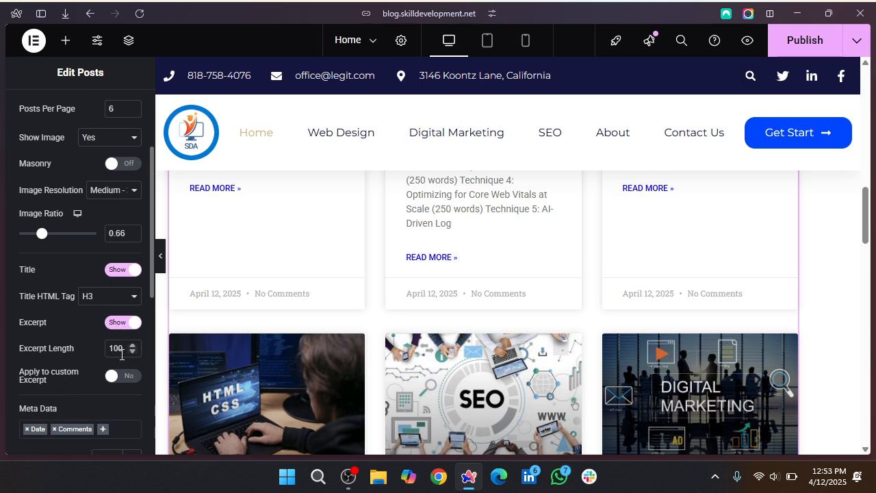
scroll(295, 401, "down", 3)
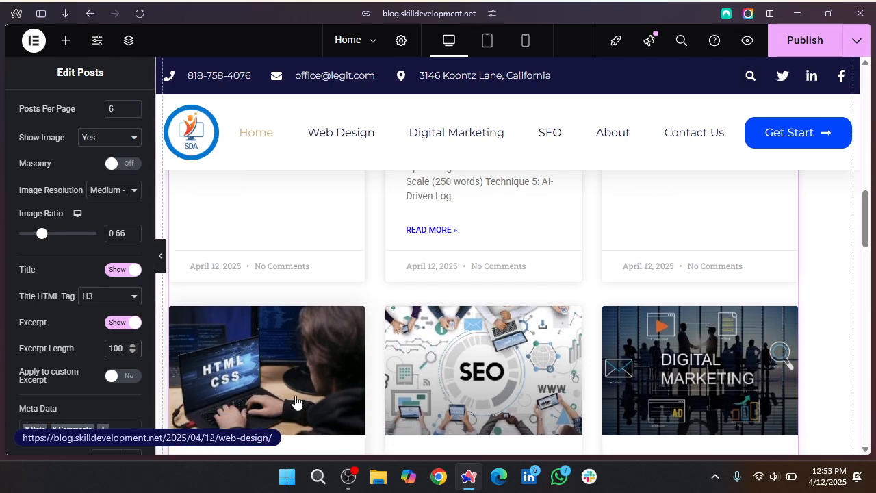
scroll(298, 401, "down", 3)
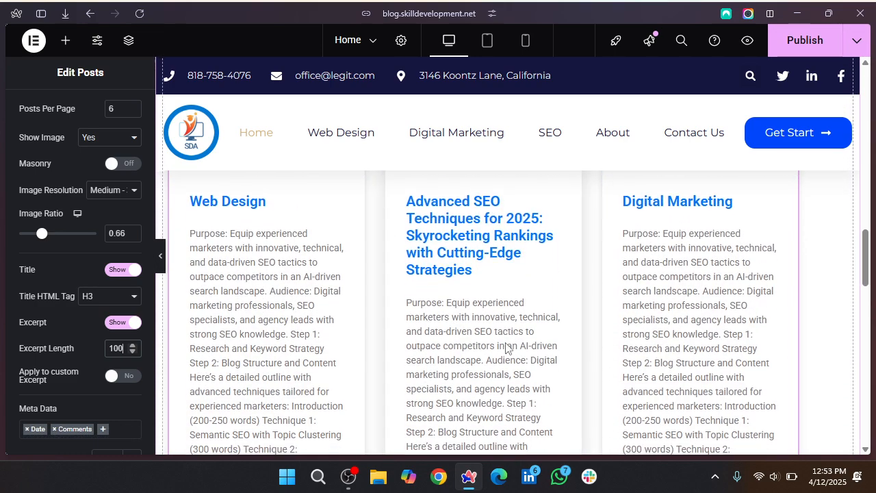
scroll(509, 350, "down", 1)
scroll(507, 350, "down", 3)
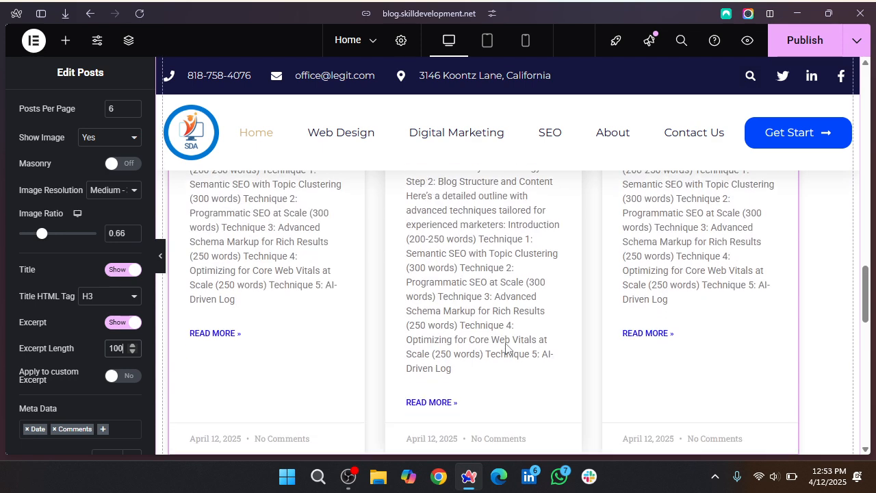
left_click(441, 403)
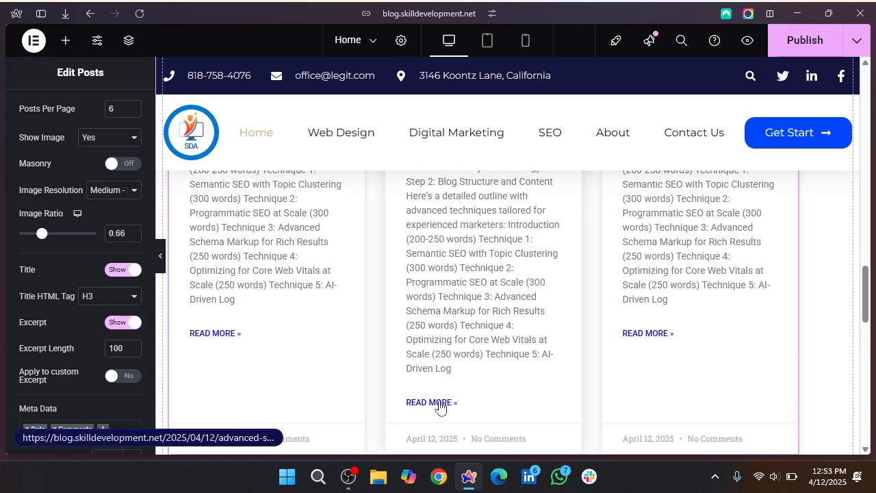
scroll(440, 406, "down", 1)
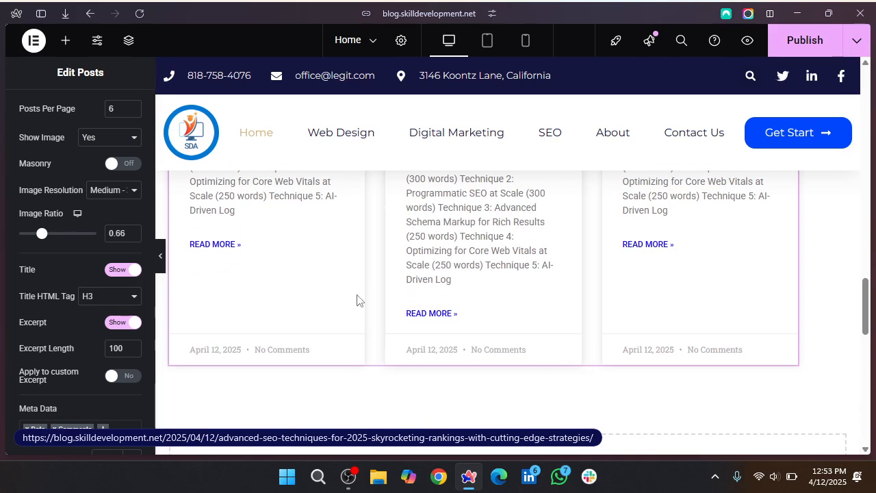
Step: Publish the home page changes and go to the WordPress posts list
left_click(796, 49)
scroll(552, 197, "up", 5)
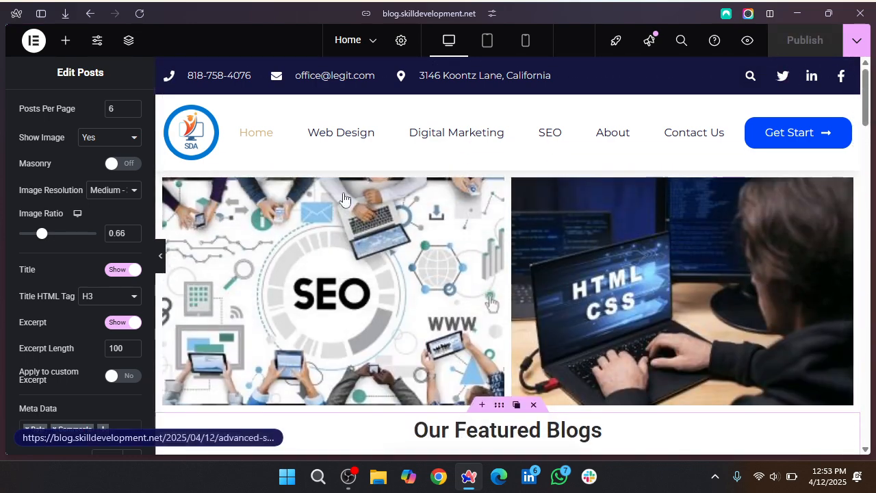
mouse_move(34, 323)
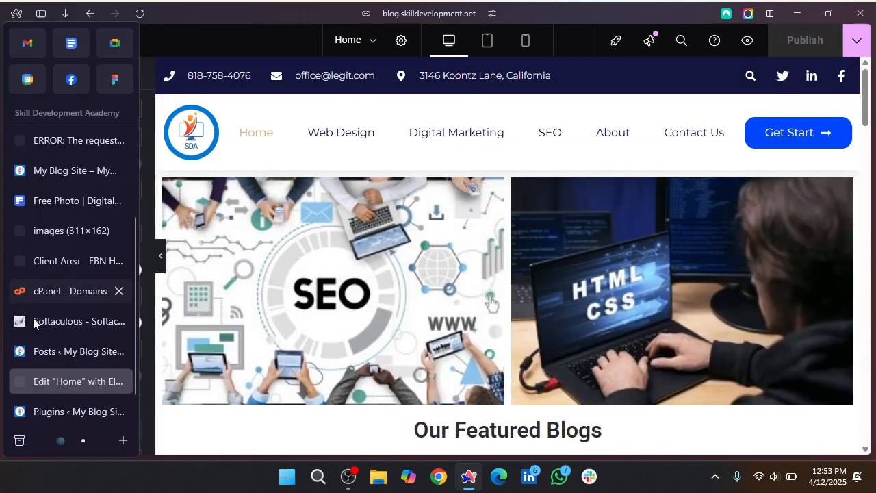
left_click(63, 346)
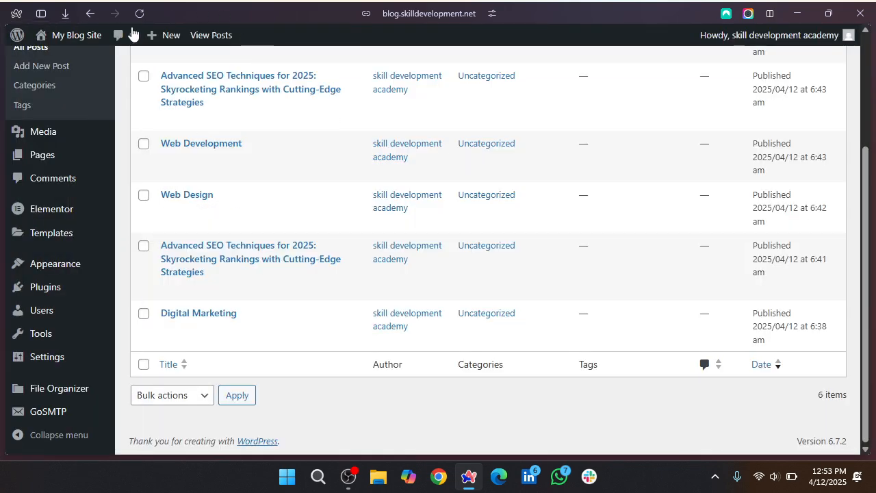
Step: View the live site's front page, then return to the Elementor Home page editor
mouse_move(96, 40)
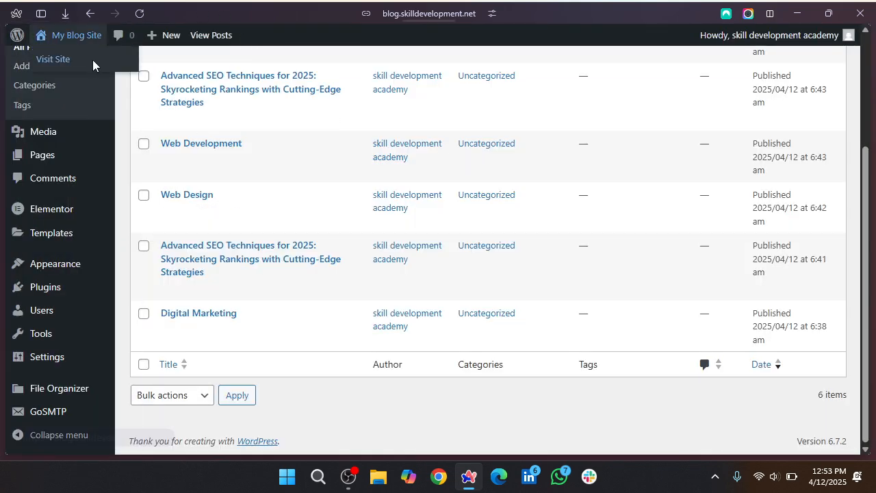
left_click(93, 60)
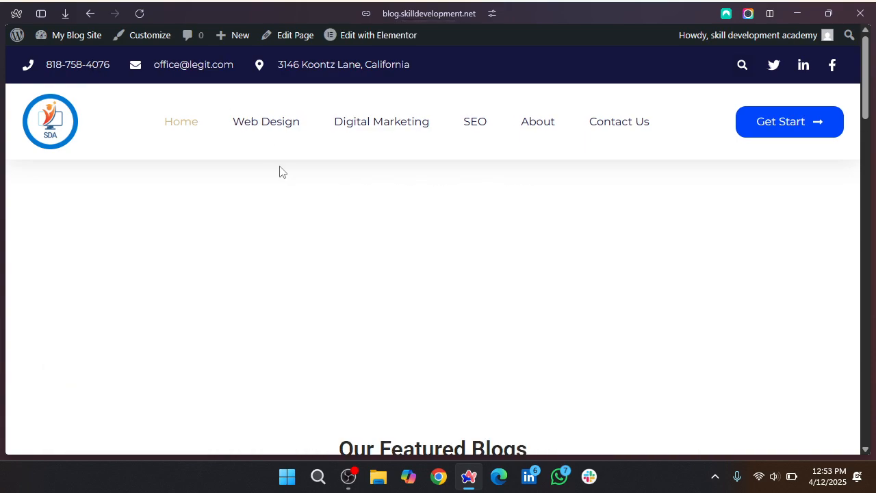
scroll(420, 260, "down", 3)
scroll(420, 260, "down", 2)
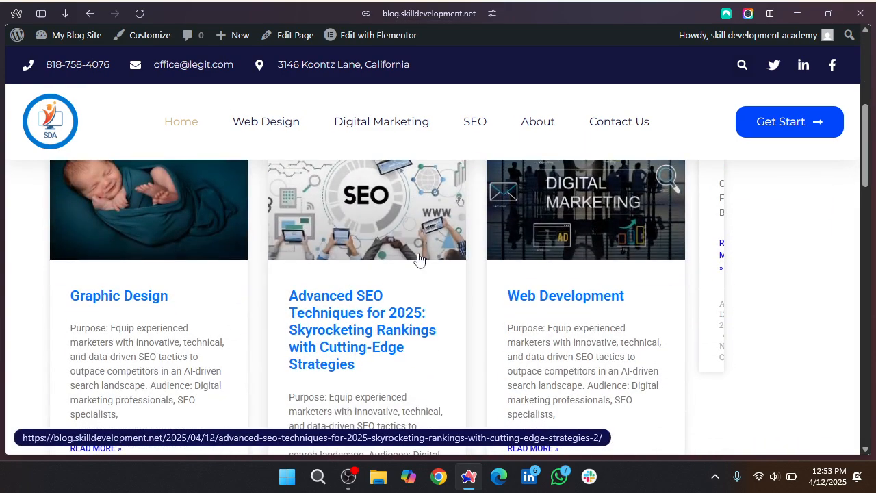
mouse_move(2, 296)
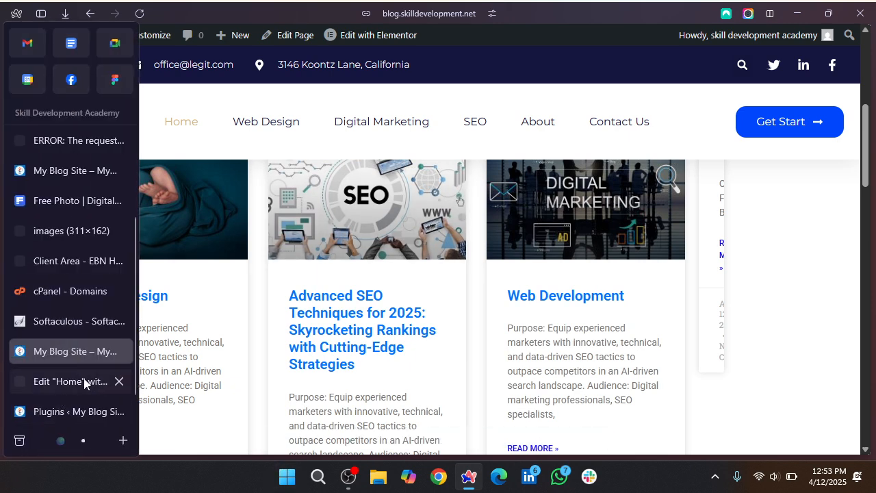
left_click(84, 378)
scroll(488, 243, "down", 4)
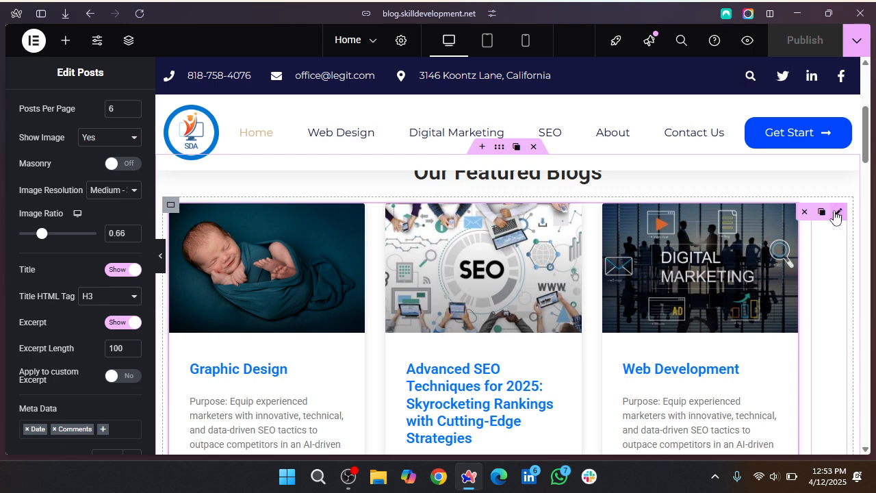
Step: Delete the empty fourth-column element, publish the Home page, and view the live blog site
left_click(837, 214)
left_click(805, 212)
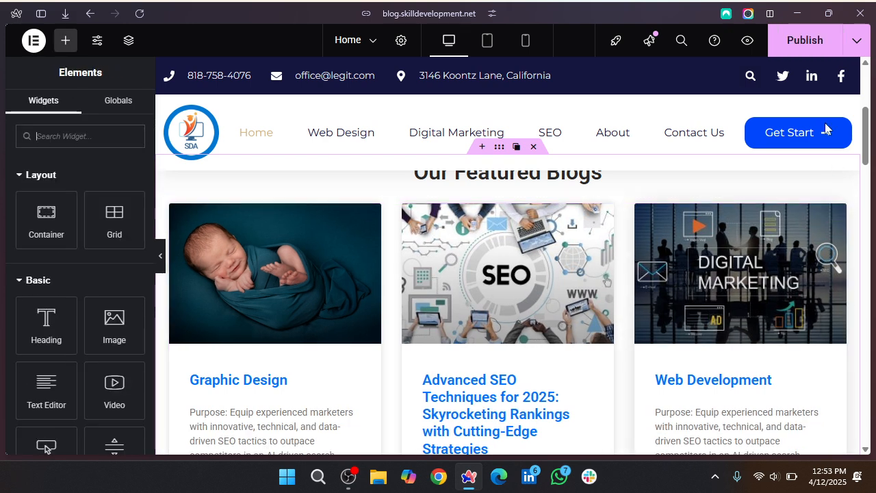
left_click(802, 51)
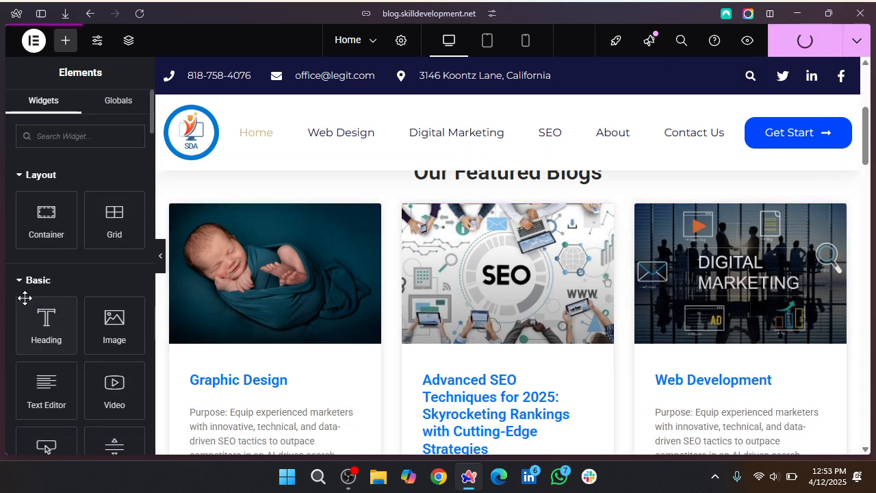
mouse_move(25, 338)
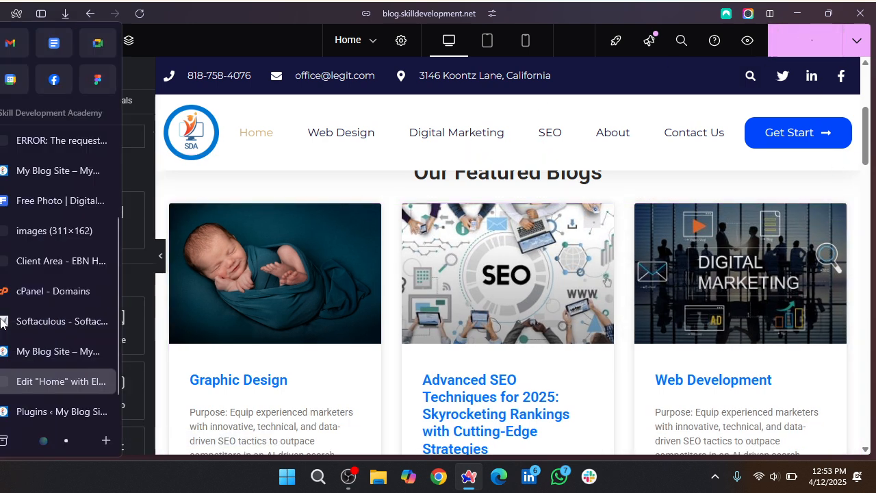
left_click(55, 352)
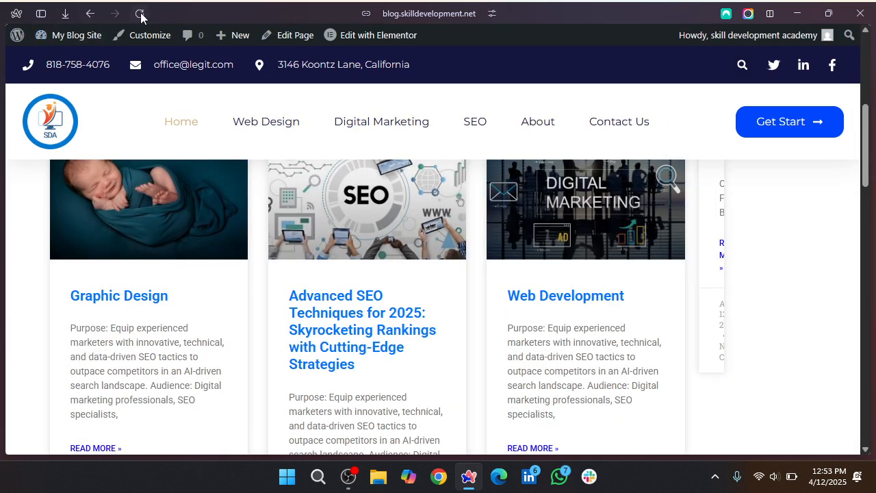
Step: Reload the live home page and check the three-column Our Featured Blogs card grid
left_click(140, 14)
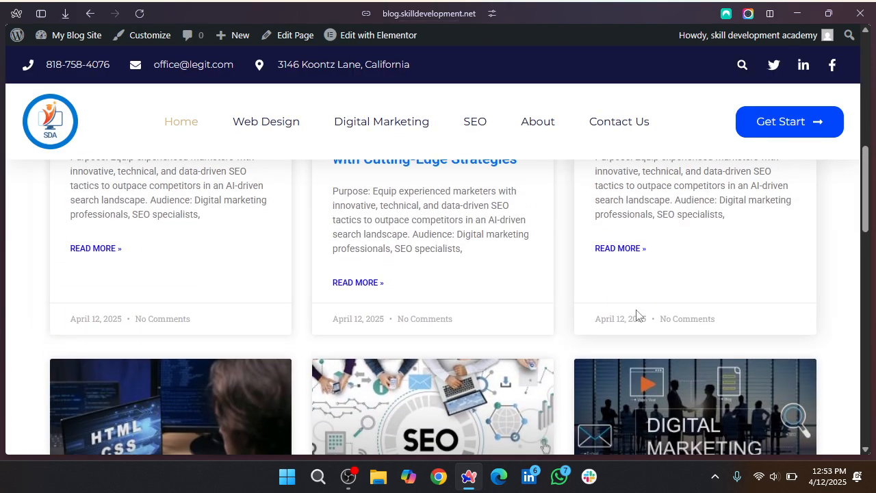
scroll(636, 314, "down", 5)
scroll(636, 314, "down", 5)
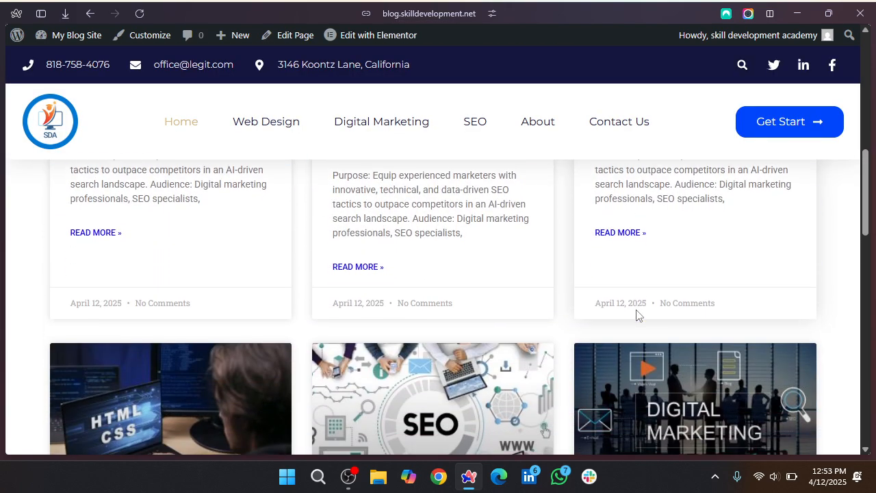
scroll(415, 306, "down", 2)
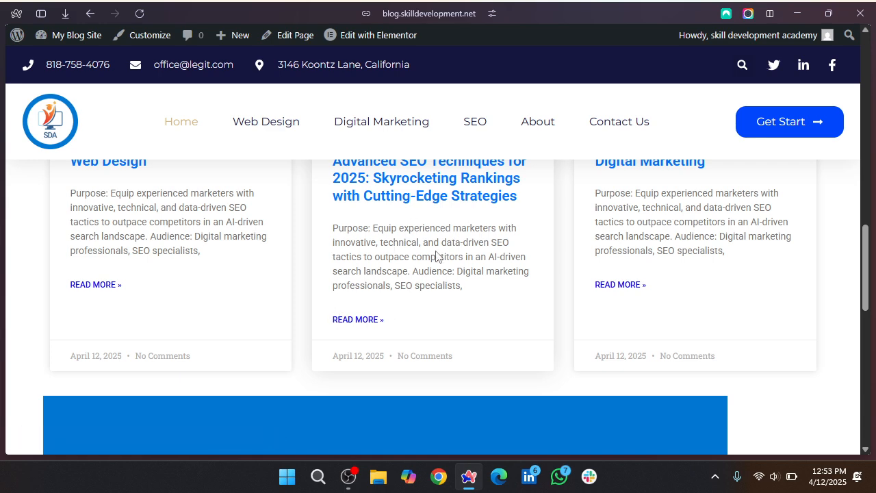
scroll(436, 256, "up", 4)
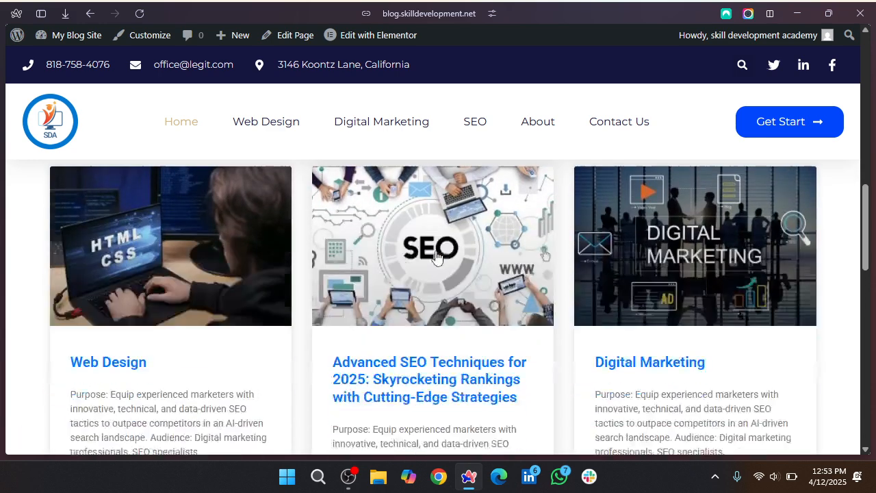
scroll(437, 255, "down", 3)
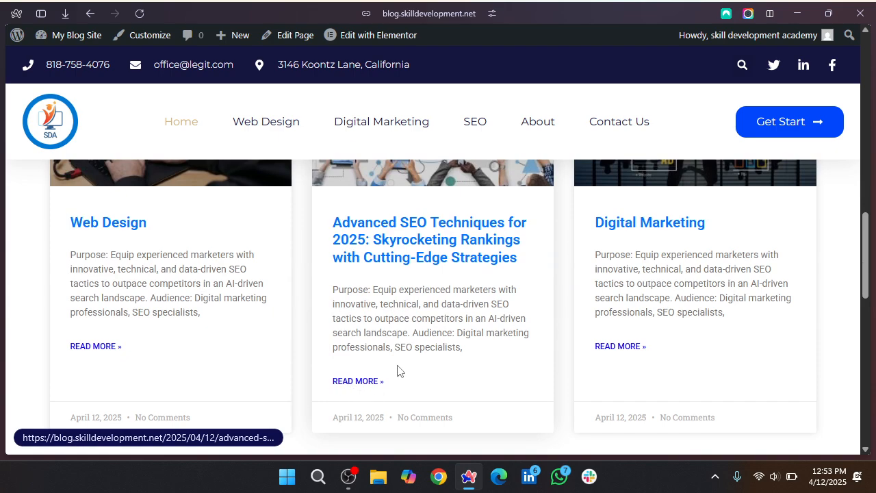
scroll(400, 371, "up", 2)
scroll(400, 371, "down", 4)
scroll(400, 371, "up", 4)
scroll(401, 372, "down", 1)
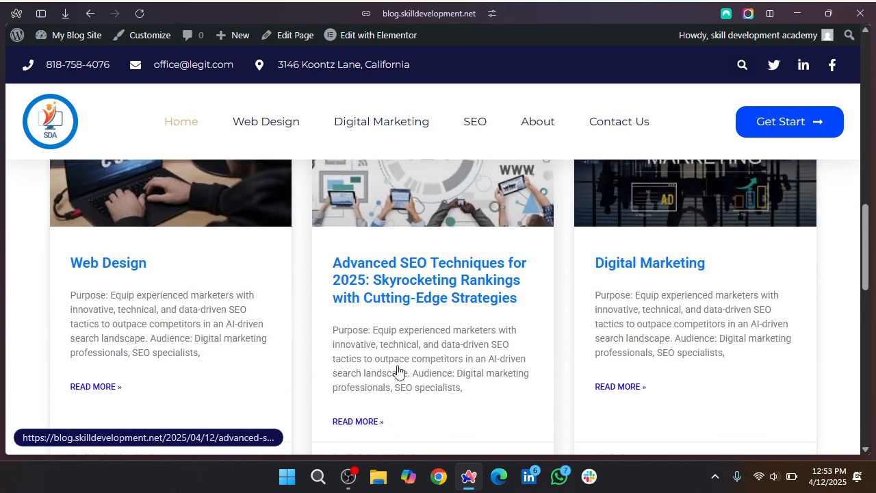
scroll(401, 370, "down", 1)
scroll(400, 371, "up", 5)
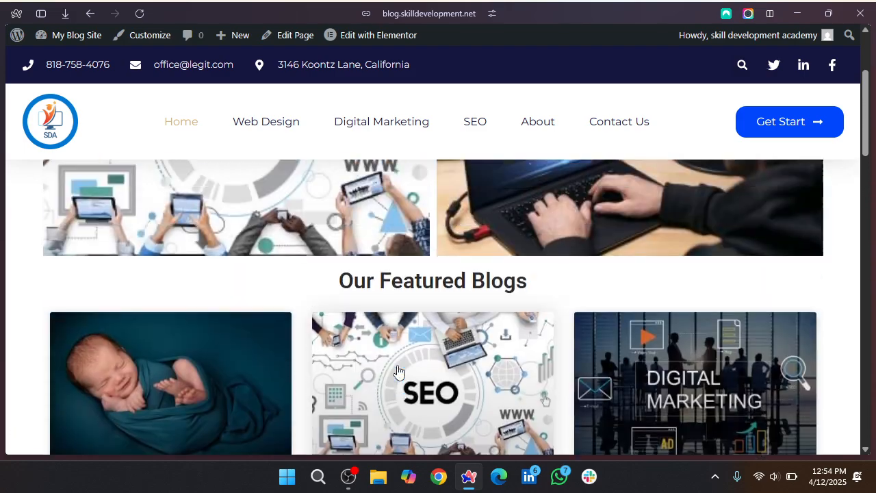
scroll(399, 371, "down", 8)
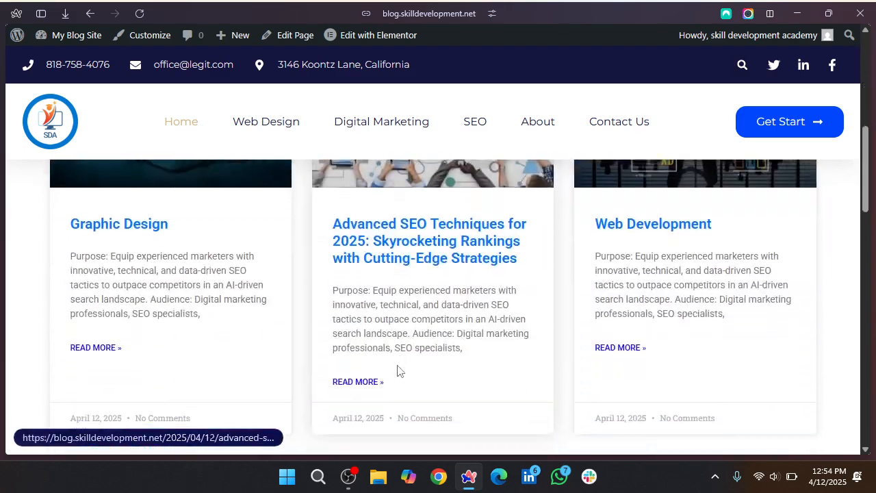
scroll(399, 370, "down", 6)
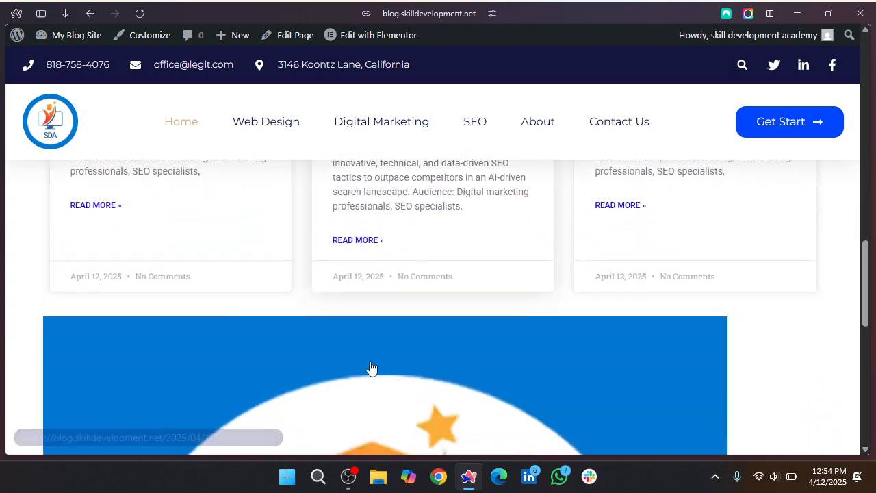
scroll(371, 365, "up", 2)
scroll(372, 368, "up", 7)
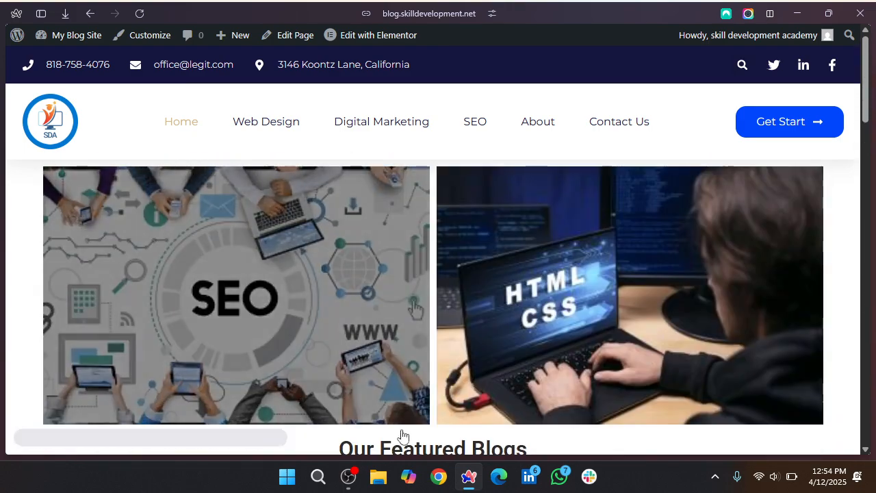
scroll(419, 418, "down", 2)
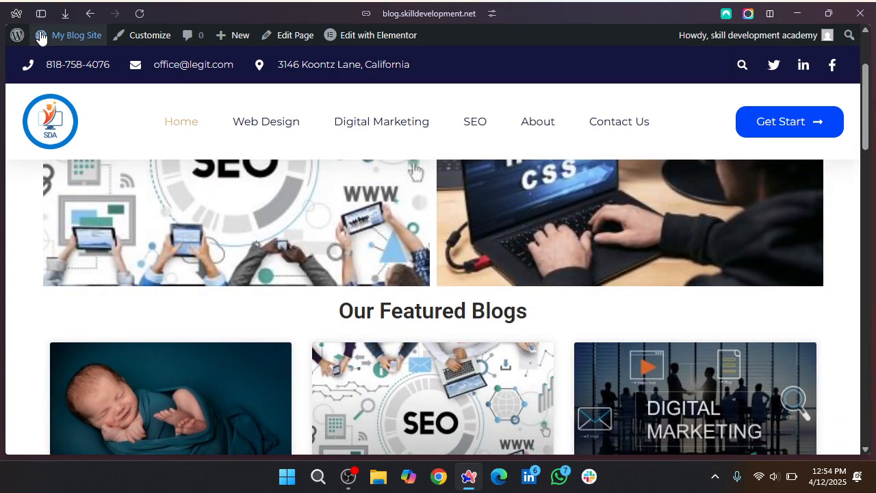
Step: Return to the Home page editor and select the Our Featured Blogs container
mouse_move(0, 220)
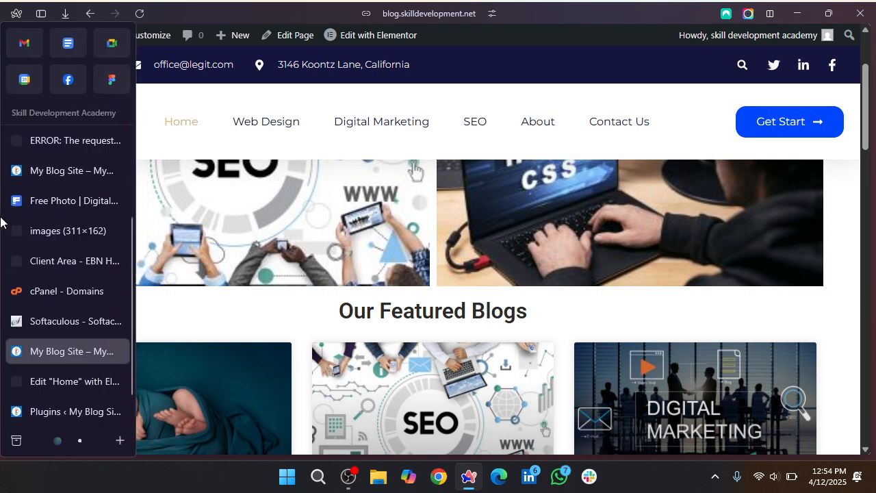
left_click(71, 391)
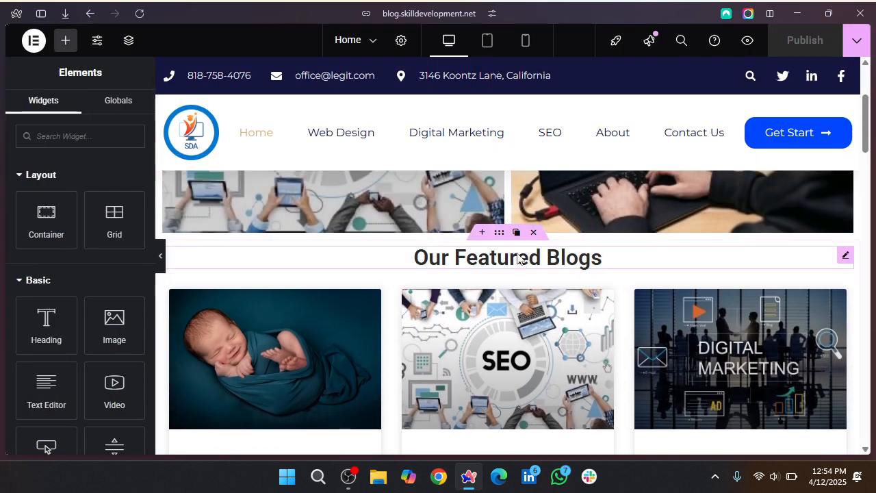
left_click(522, 256)
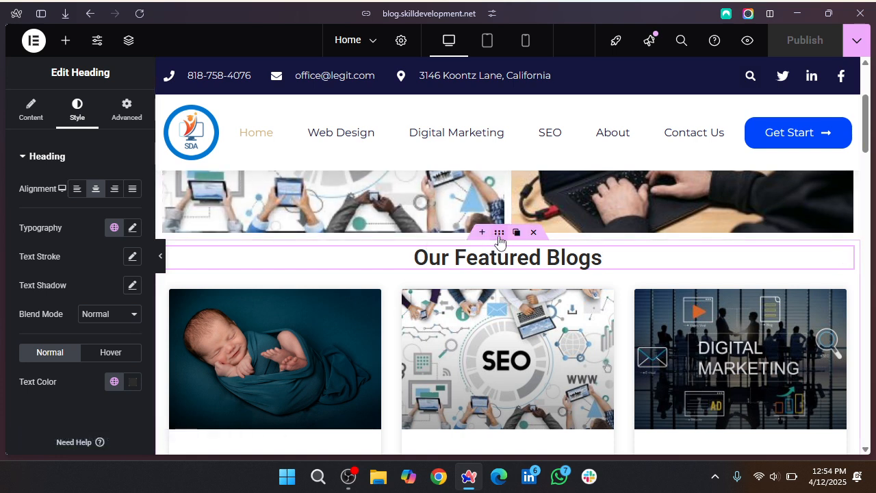
left_click(499, 234)
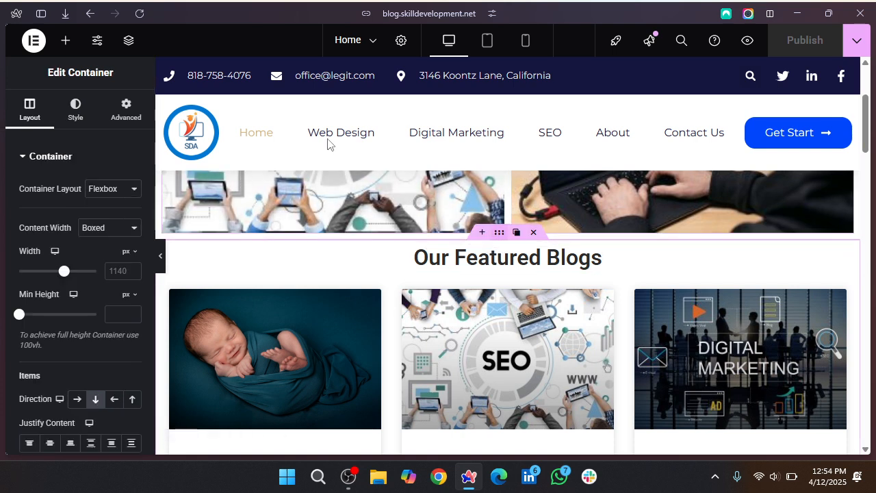
Step: Give the container 100 px top padding and publish the change
left_click(120, 113)
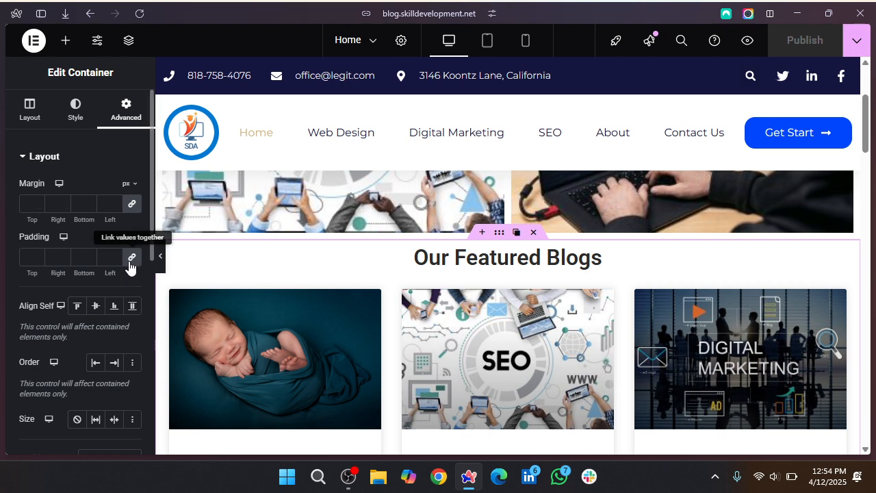
left_click(26, 256)
type("0")
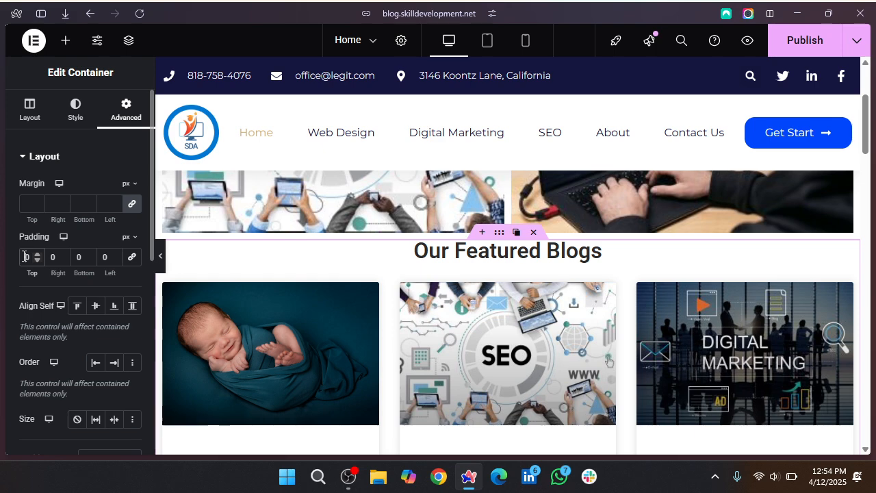
type("100")
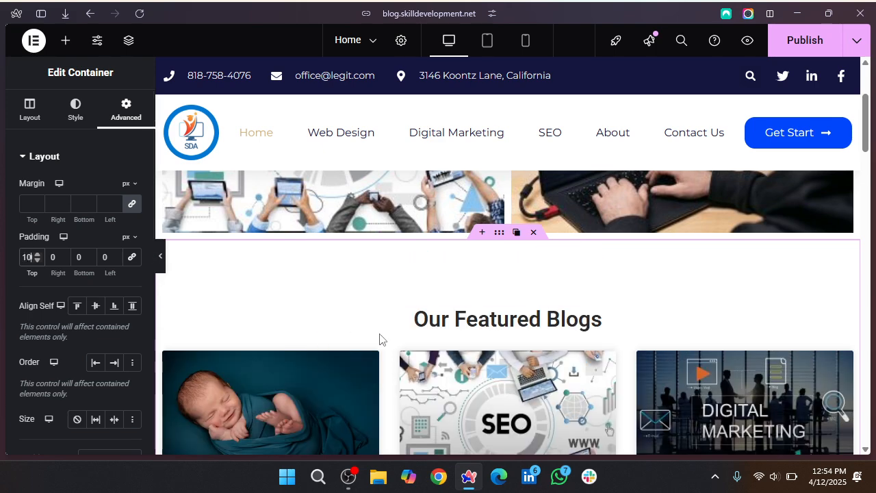
left_click(793, 53)
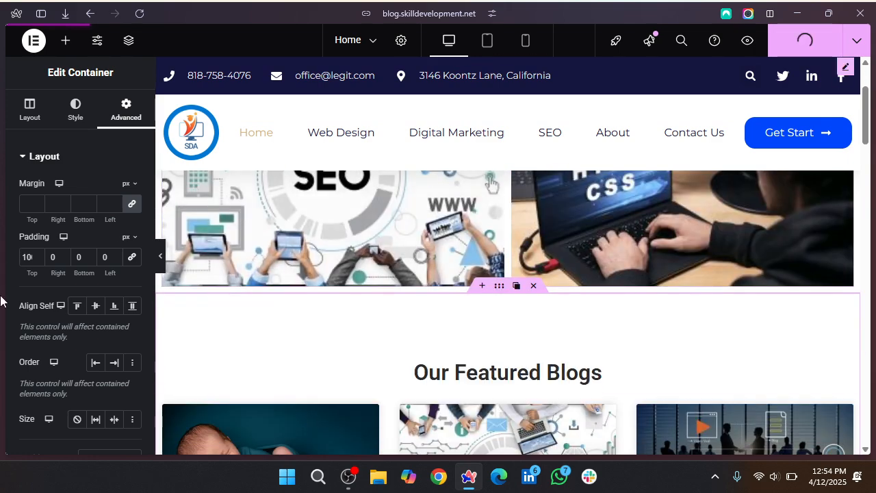
mouse_move(0, 301)
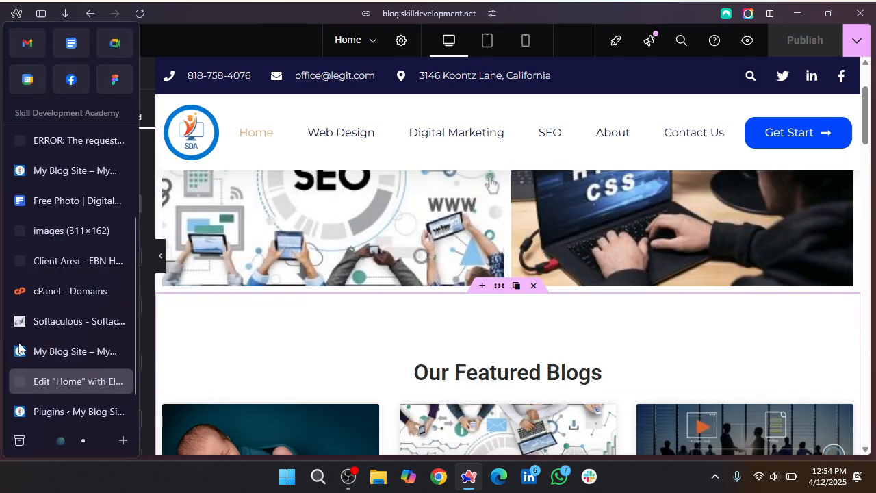
scroll(67, 401, "down", 1)
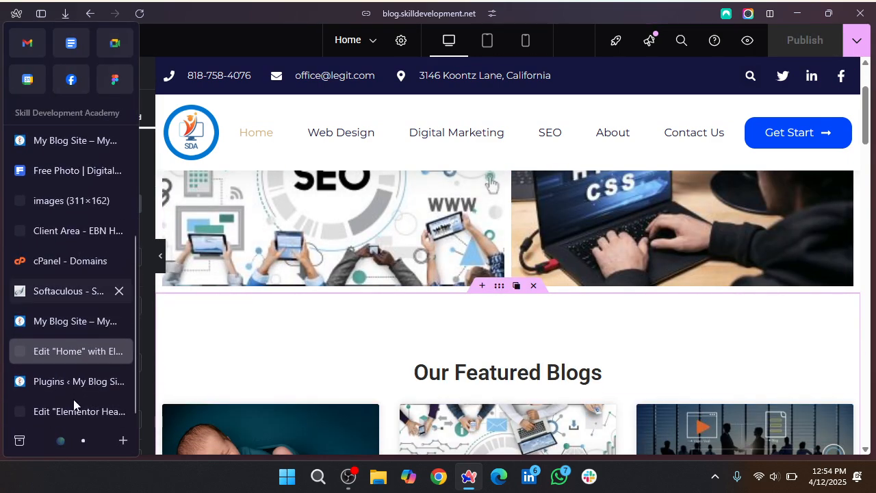
Step: On the live blog site, scroll through both rows of Our Featured Blogs post cards
left_click(80, 319)
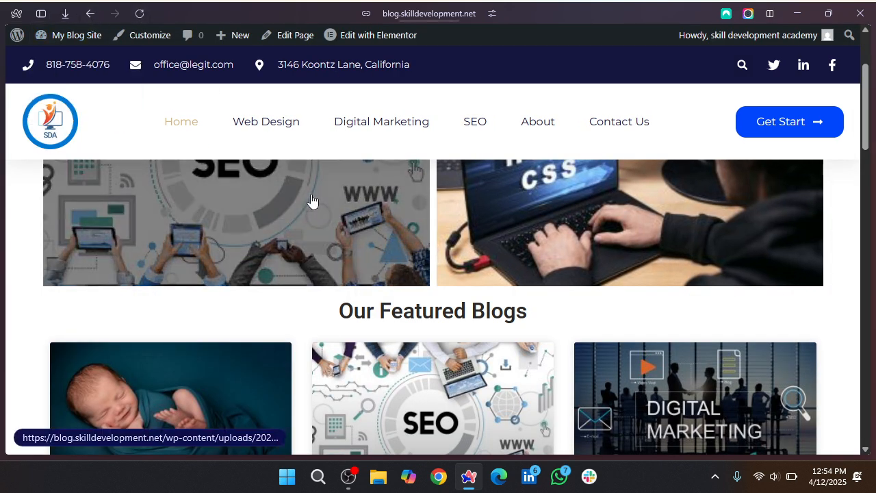
scroll(313, 199, "down", 3)
scroll(438, 294, "up", 5)
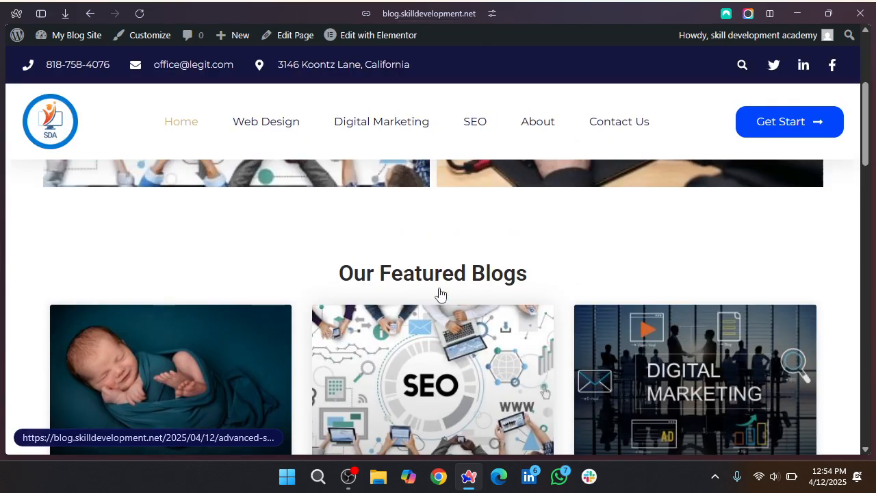
scroll(440, 294, "down", 8)
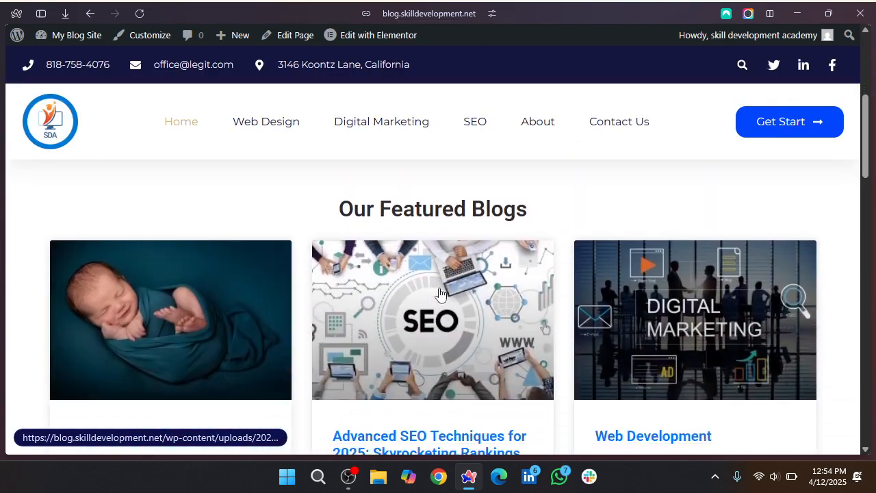
scroll(440, 294, "down", 3)
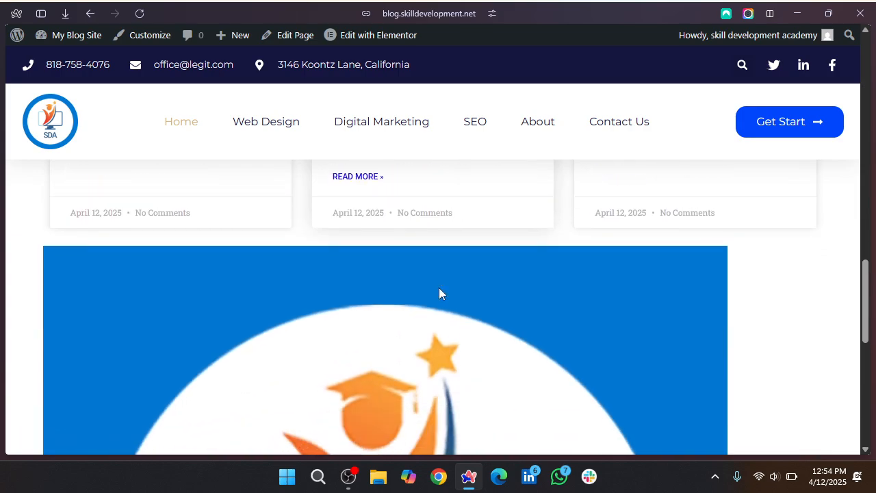
scroll(440, 294, "up", 8)
scroll(439, 293, "up", 4)
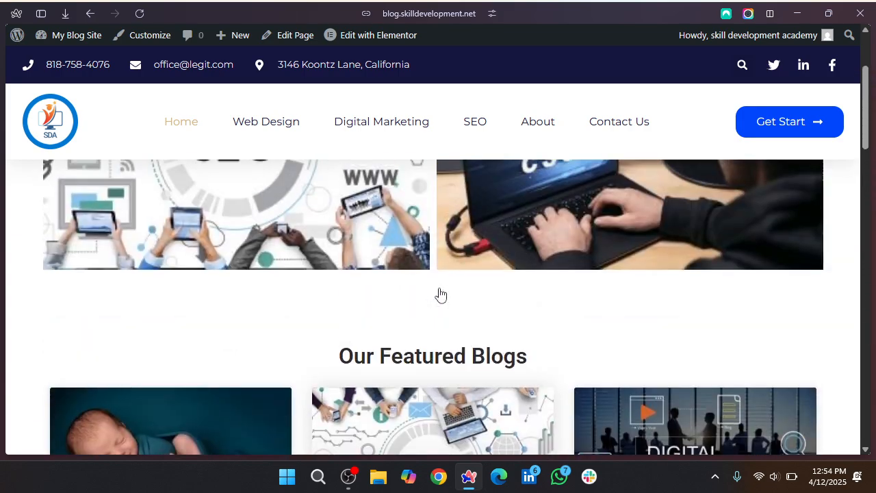
scroll(439, 293, "up", 2)
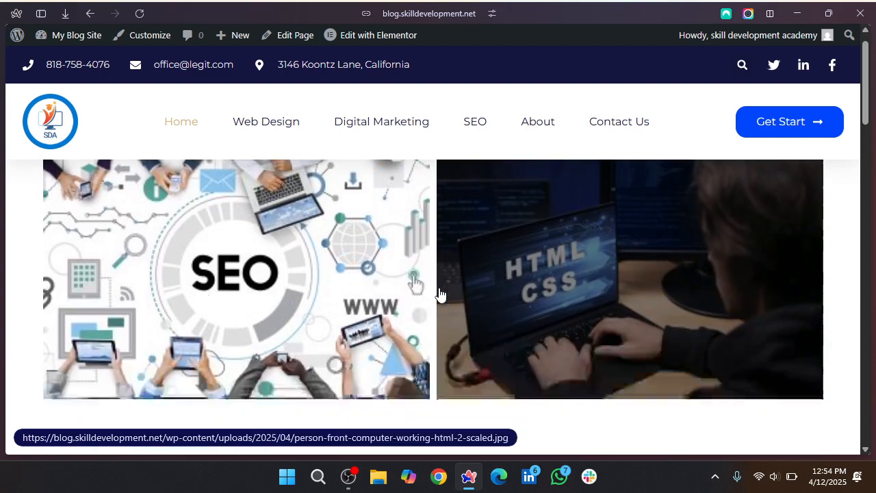
scroll(439, 293, "down", 5)
scroll(439, 293, "down", 3)
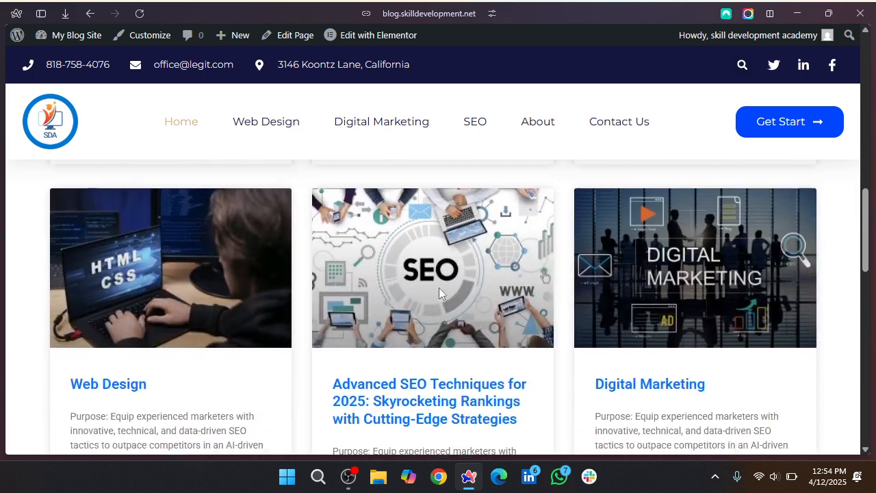
scroll(439, 293, "down", 1)
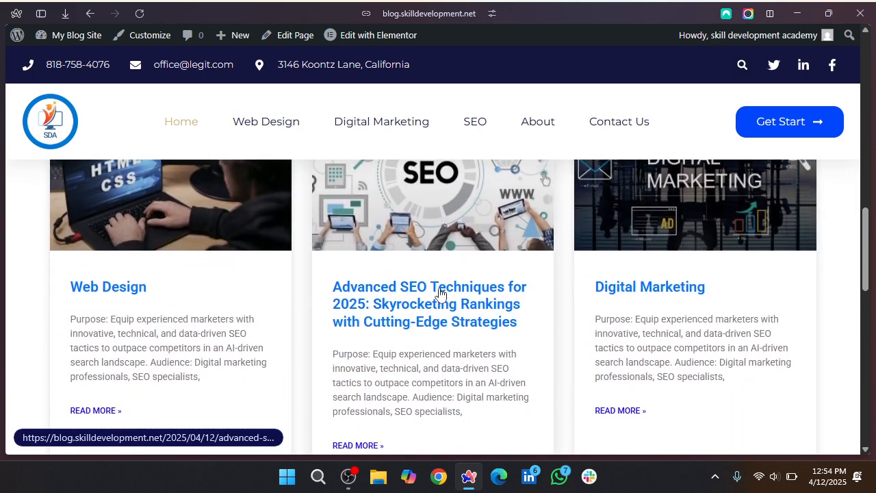
scroll(477, 332, "up", 6)
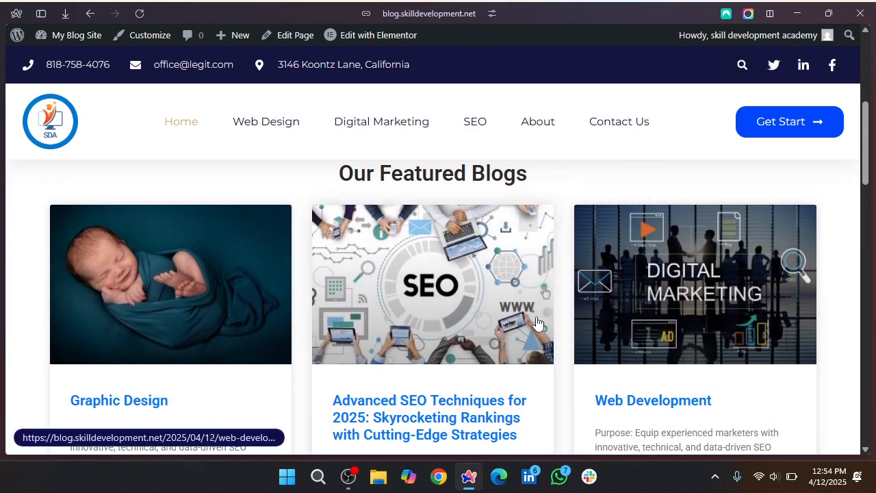
scroll(536, 323, "down", 2)
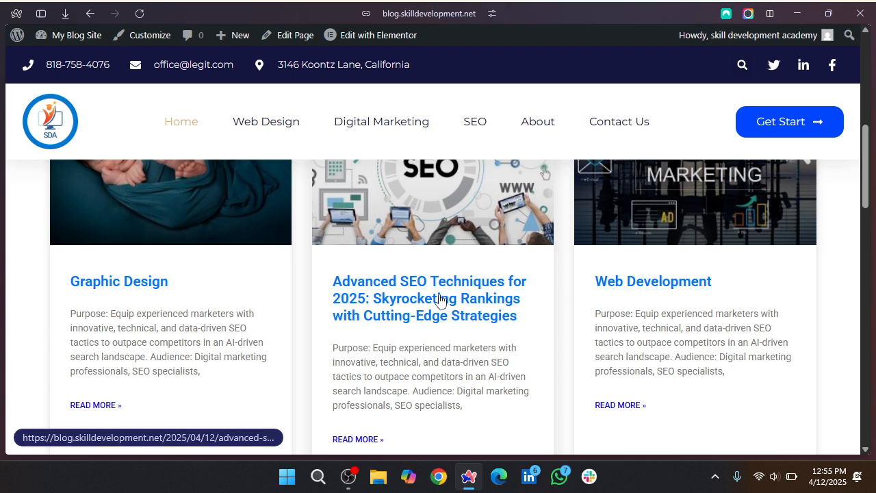
scroll(431, 302, "down", 1)
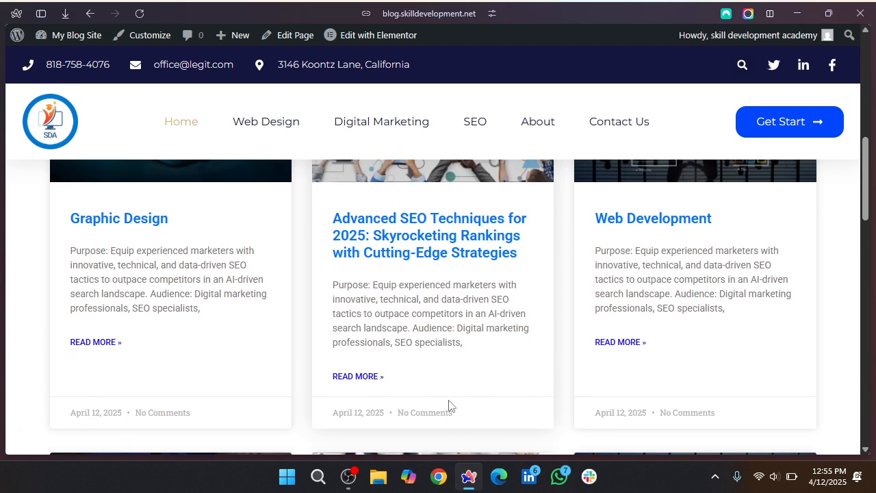
scroll(449, 406, "up", 3)
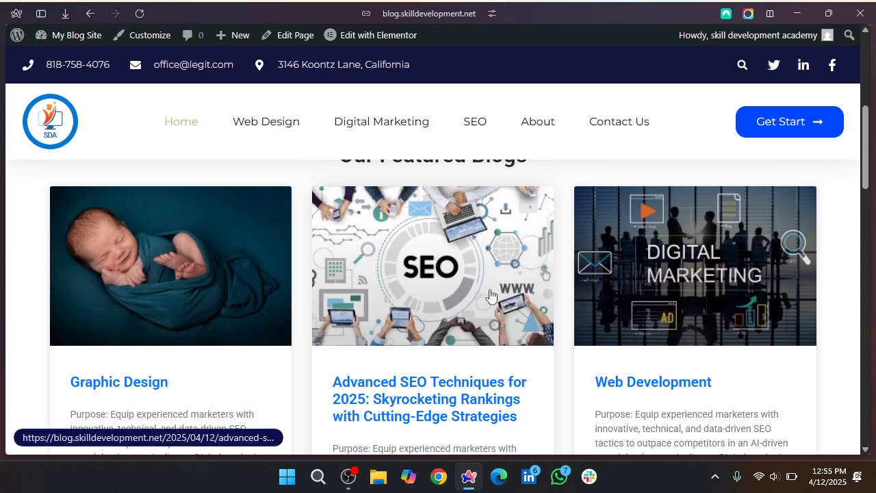
scroll(445, 252, "down", 6)
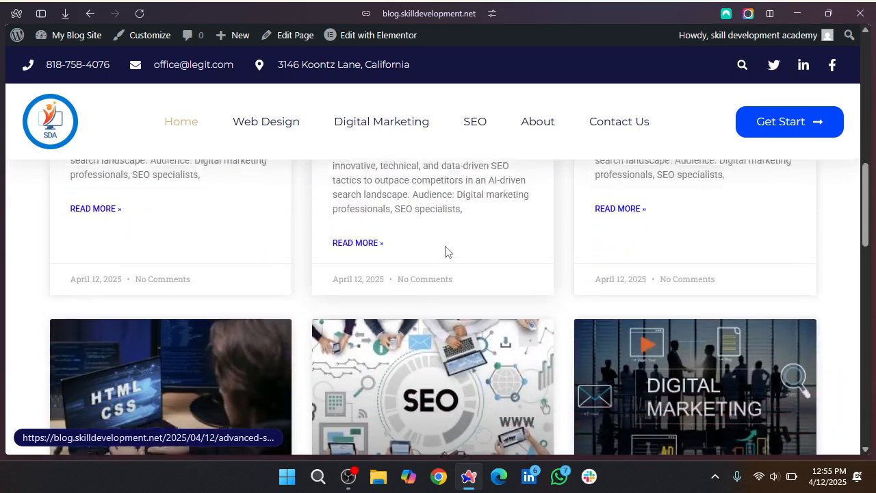
scroll(445, 253, "down", 4)
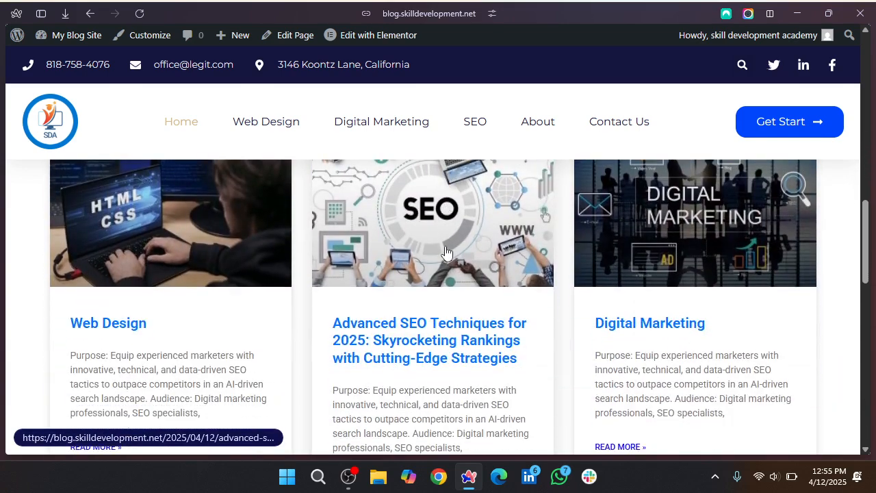
scroll(446, 253, "up", 2)
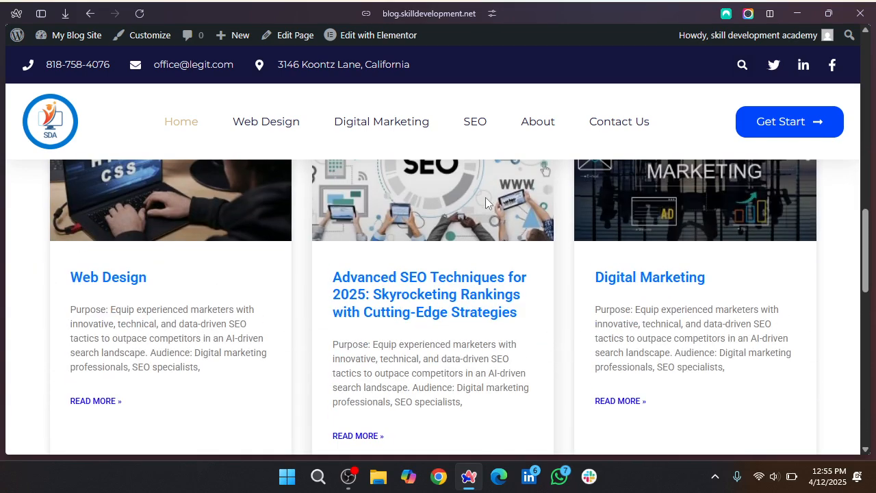
Step: Open and read the 'Advanced SEO Techniques for 2025' post, then bring OBS Studio forward
left_click(440, 306)
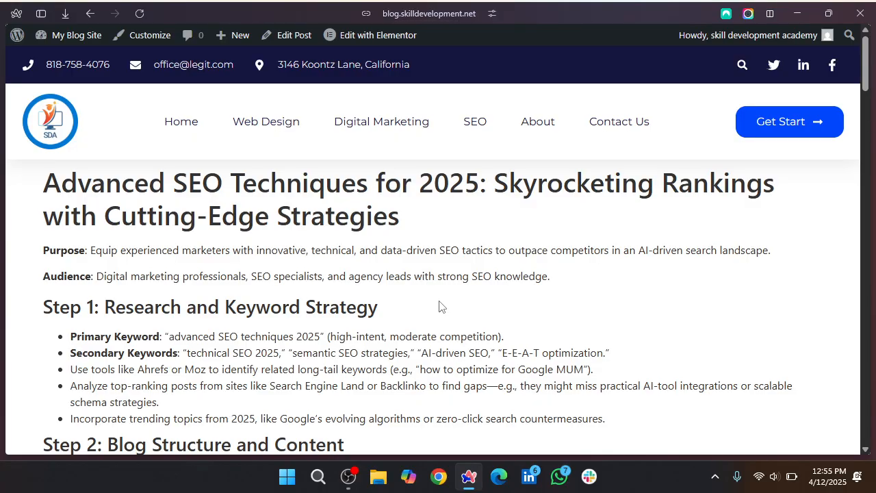
scroll(440, 306, "down", 20)
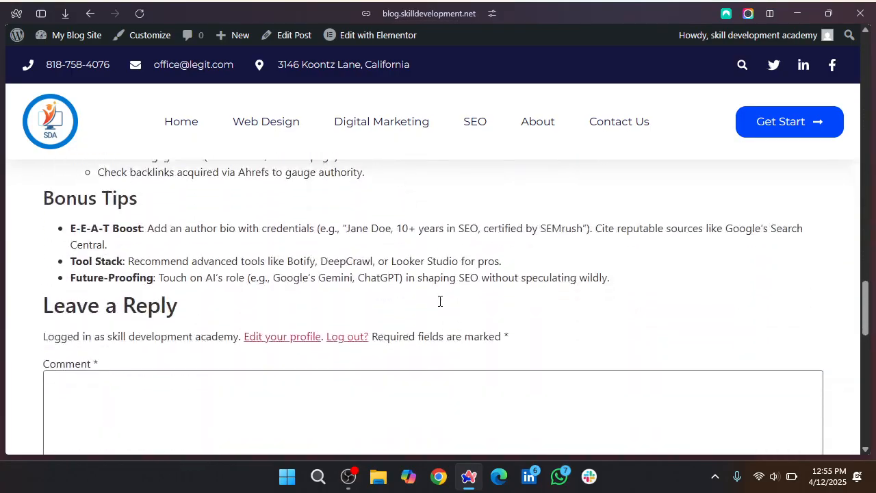
scroll(440, 301, "down", 5)
scroll(440, 301, "up", 10)
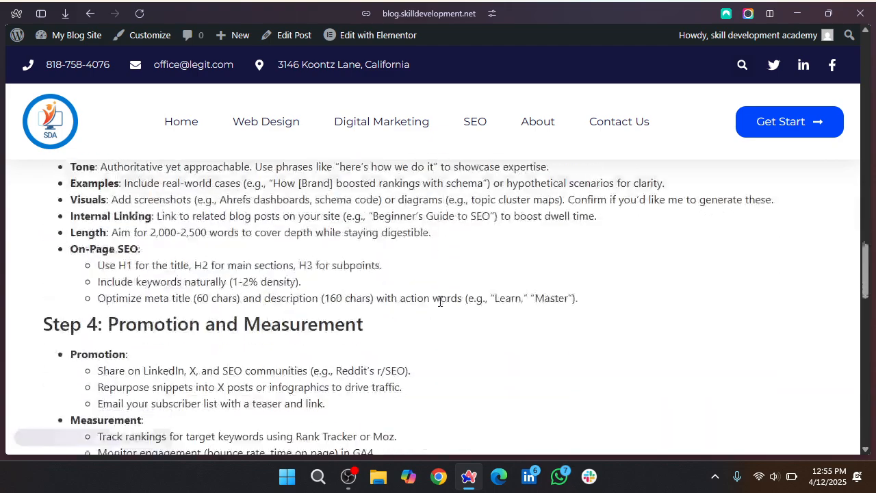
scroll(440, 302, "down", 5)
scroll(440, 304, "up", 20)
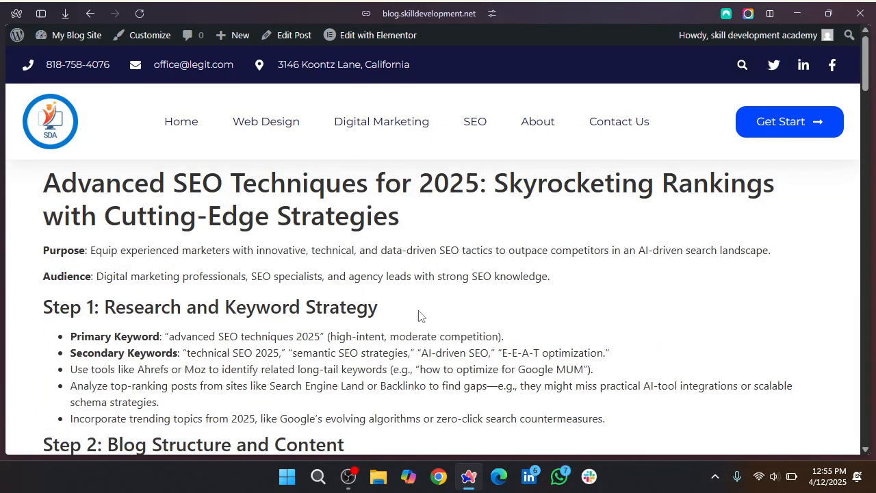
scroll(518, 313, "down", 20)
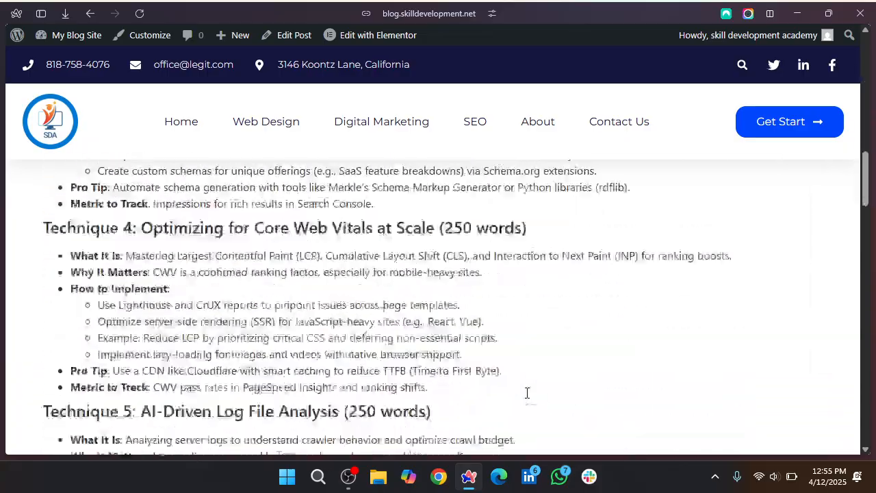
scroll(526, 394, "down", 6)
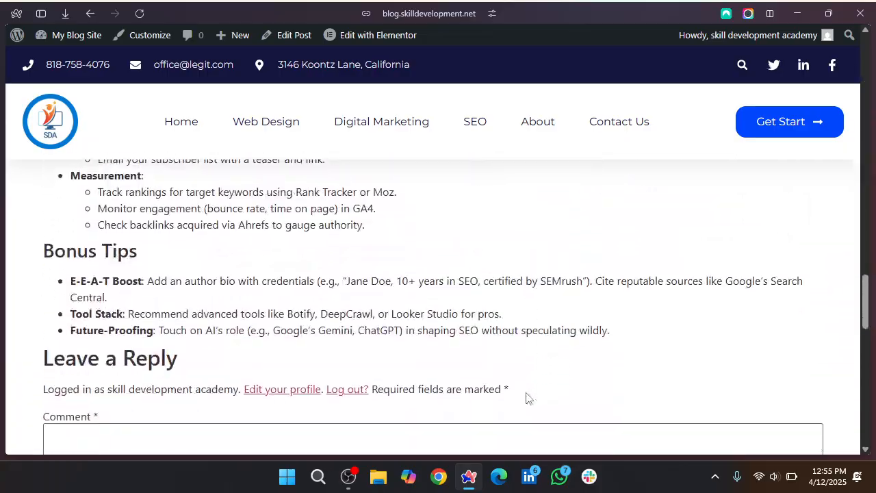
scroll(528, 397, "up", 12)
scroll(528, 398, "up", 15)
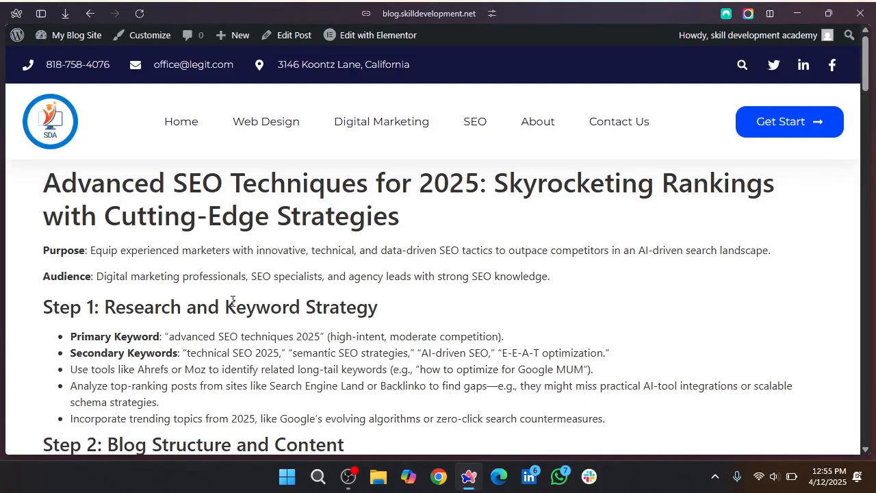
mouse_move(1, 230)
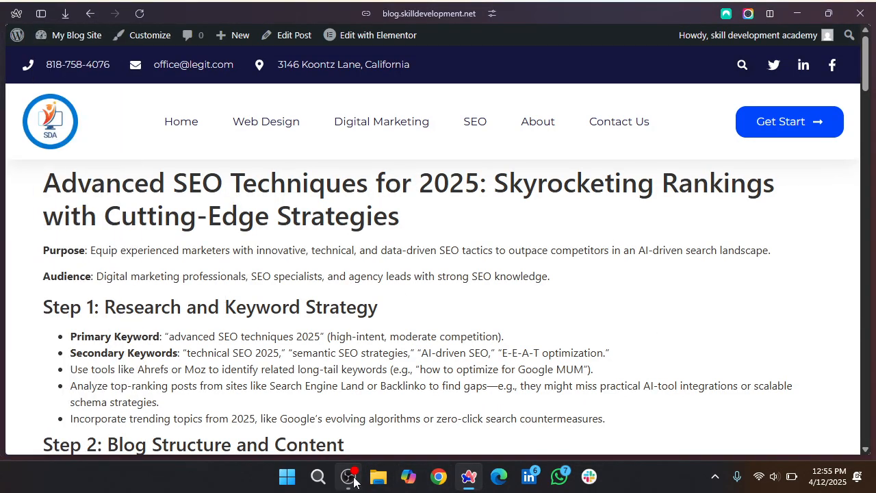
left_click(350, 478)
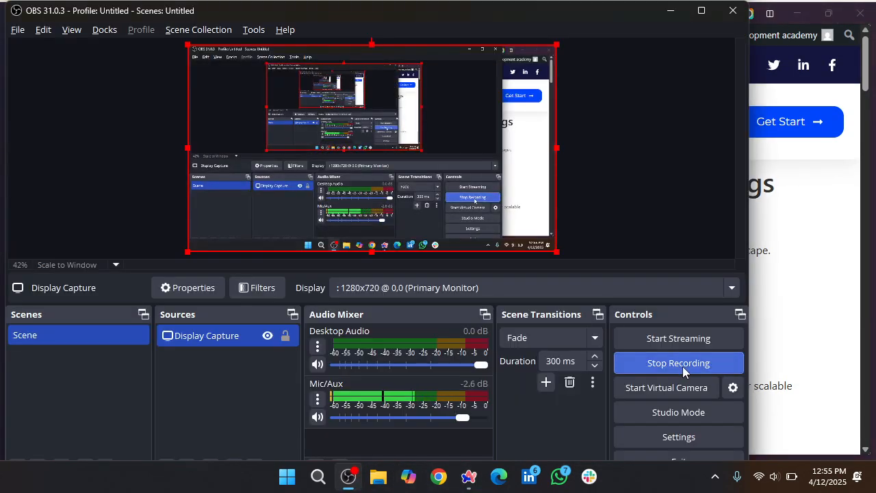